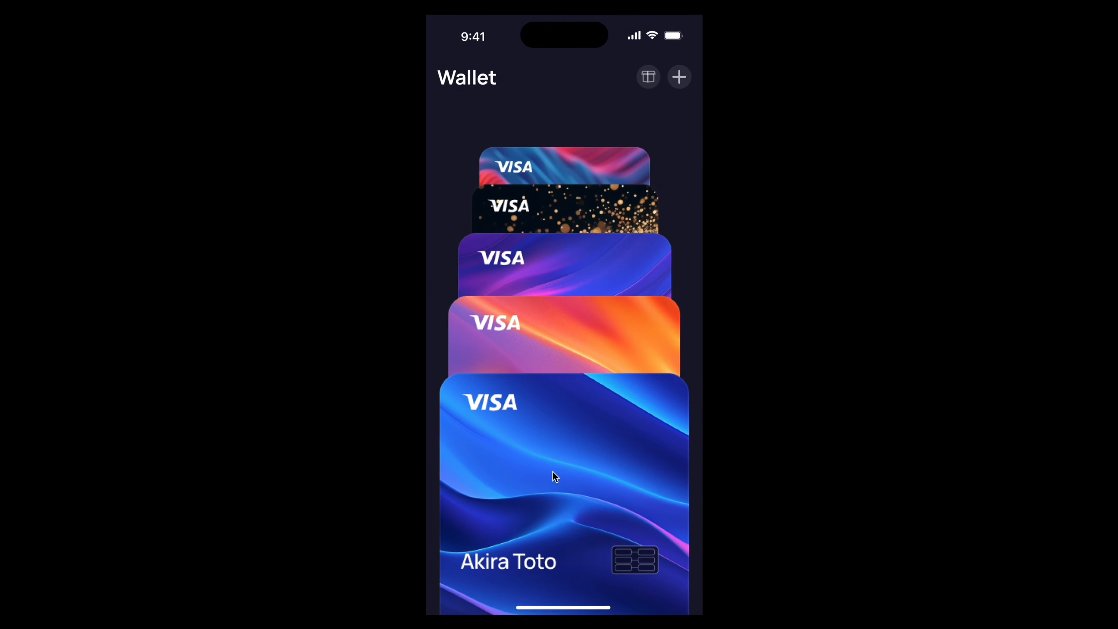
{"action": "left_click_drag", "start_coordinate": [542, 448], "coordinate": [531, 405]}
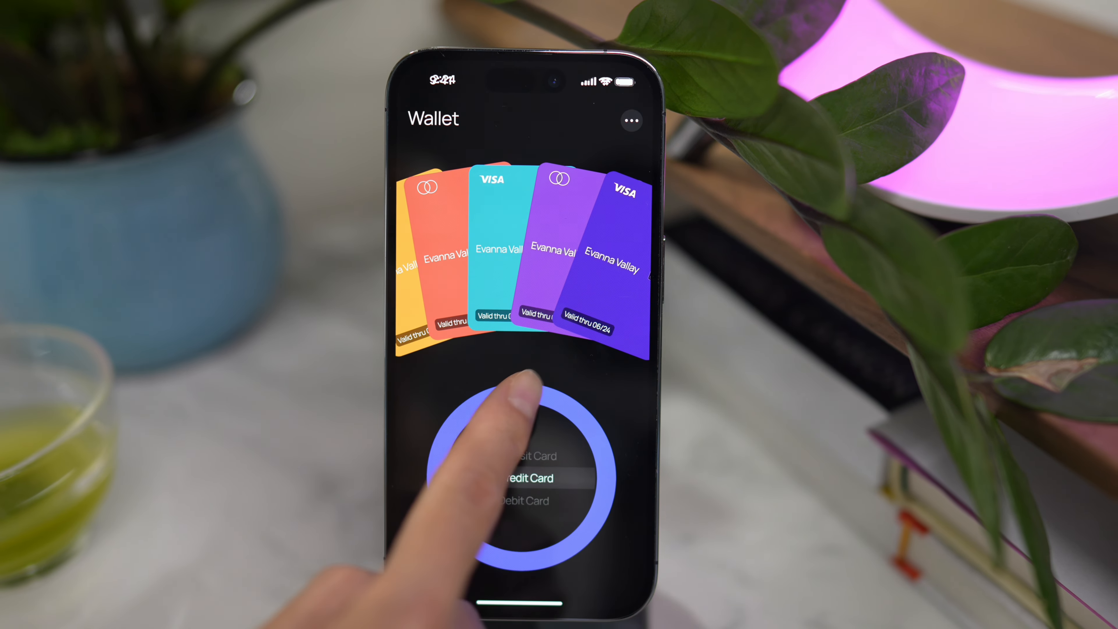
{"action": "left_click_drag", "start_coordinate": [519, 394], "coordinate": [604, 453]}
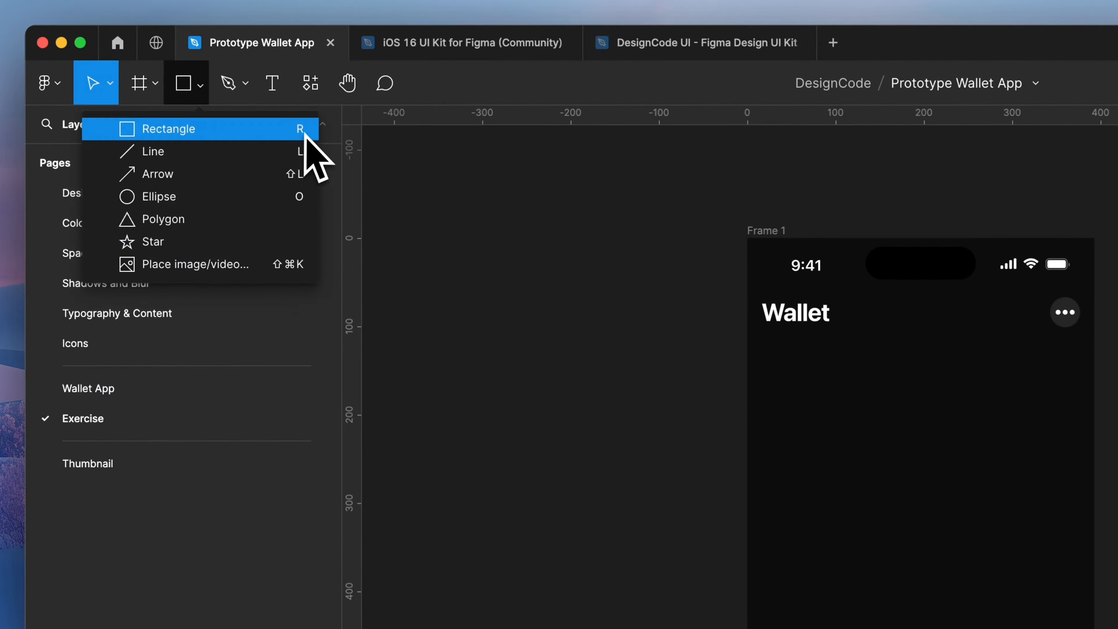
Draw a 170 × 256 card rectangle with corner radius 14 below the Wallet title and search its fill styles for "in".
{"action": "left_click", "coordinate": [312, 155]}
{"action": "left_click_drag", "start_coordinate": [829, 382], "coordinate": [984, 626]}
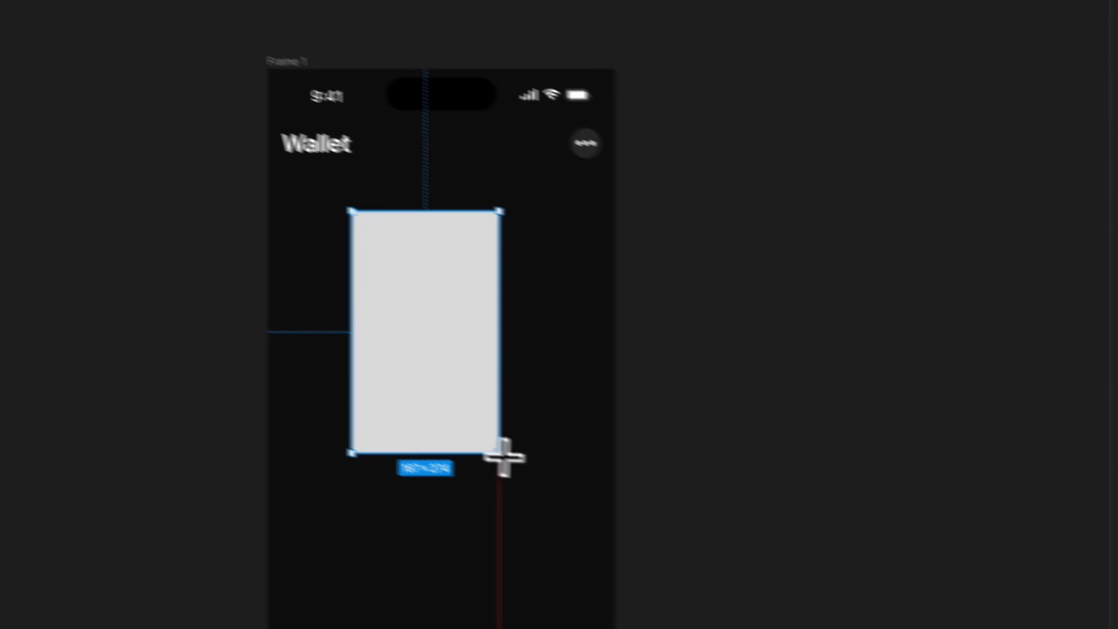
{"action": "left_click", "coordinate": [996, 264]}
{"action": "type", "text": "14"}
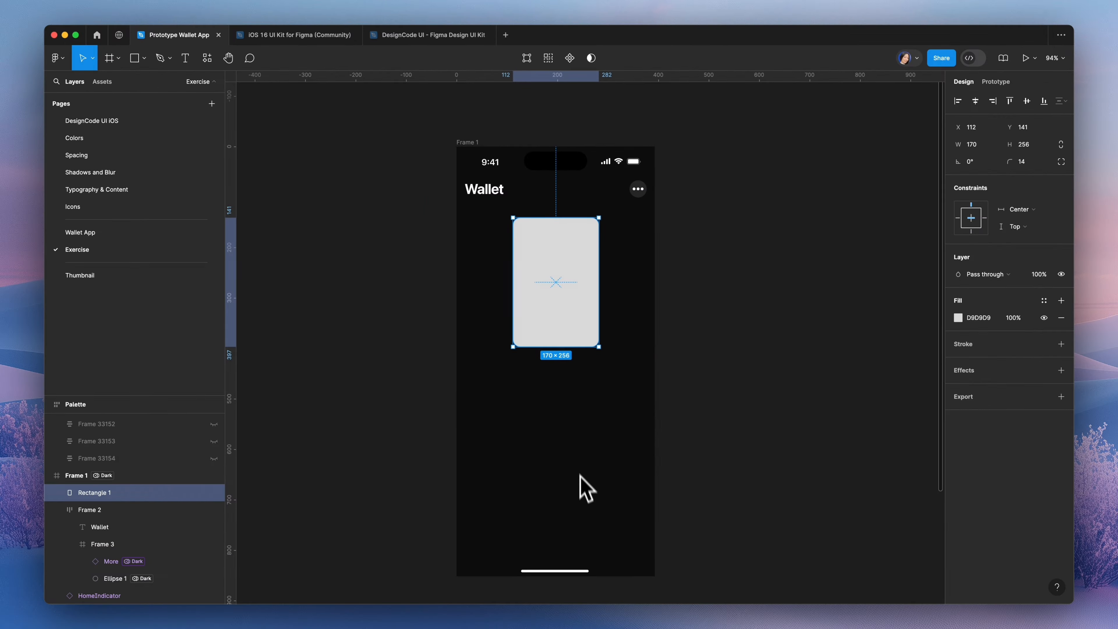
{"action": "left_click", "coordinate": [1041, 507]}
{"action": "type", "text": "in"}
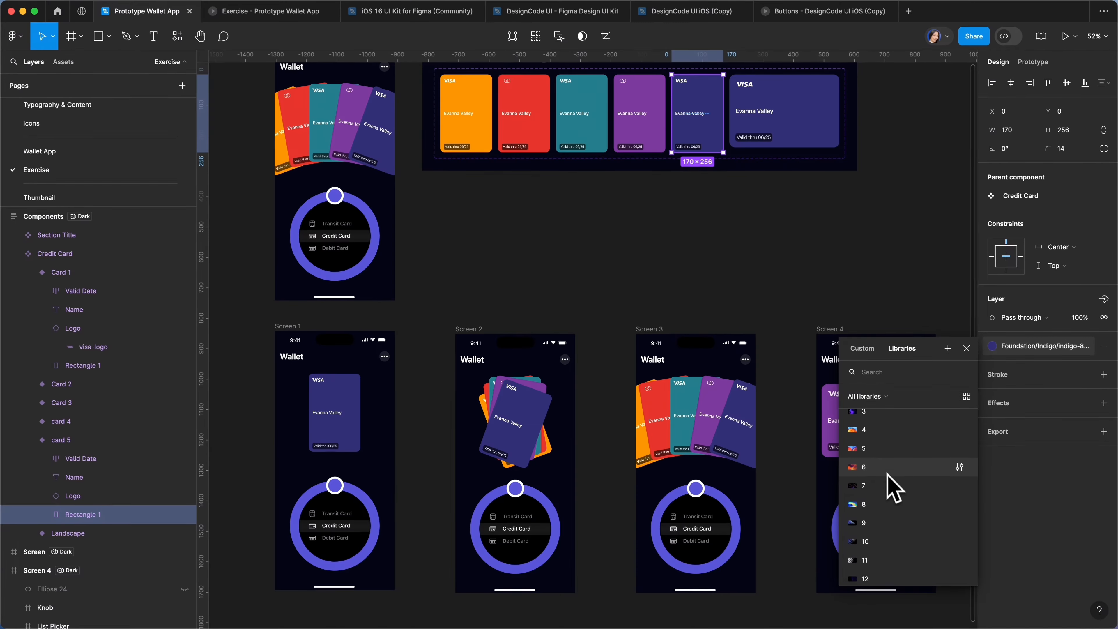
Try wallpapers 6 and 2 as the fill of card 5's rectangle in the Credit Card component and keep wallpaper 6.
{"action": "left_click", "coordinate": [887, 473]}
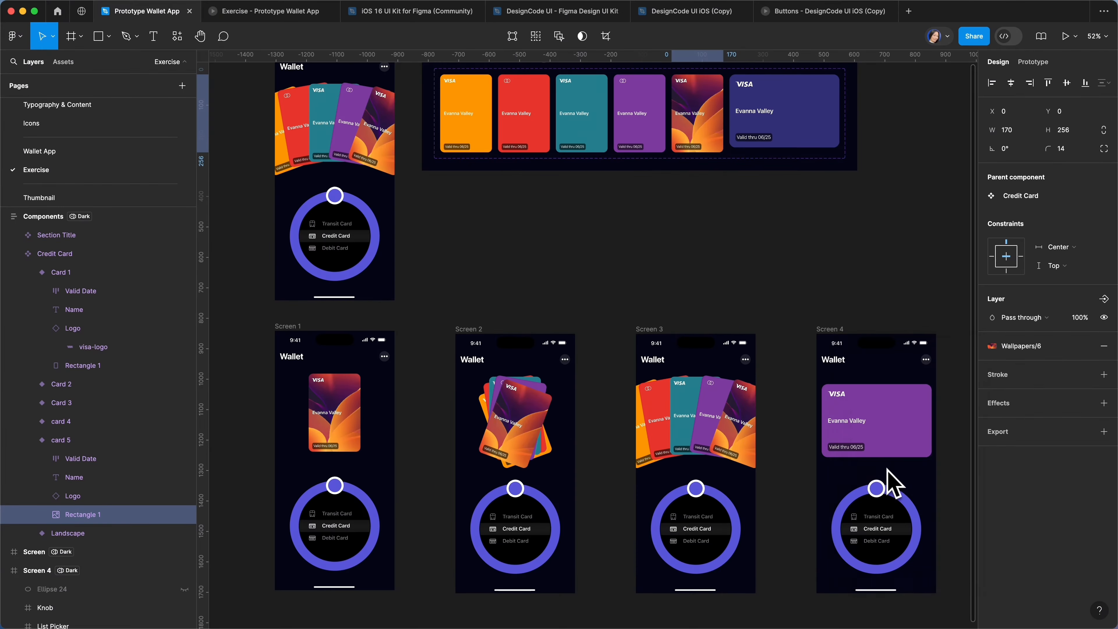
{"action": "left_click", "coordinate": [1026, 348]}
{"action": "left_click", "coordinate": [885, 440]}
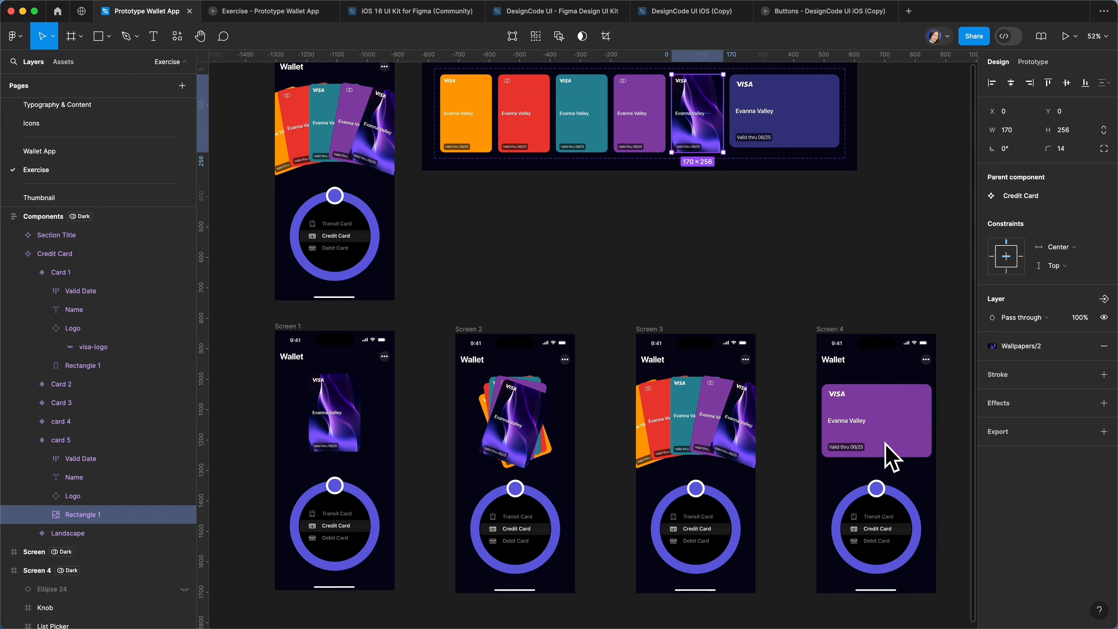
{"action": "left_click", "coordinate": [1026, 348]}
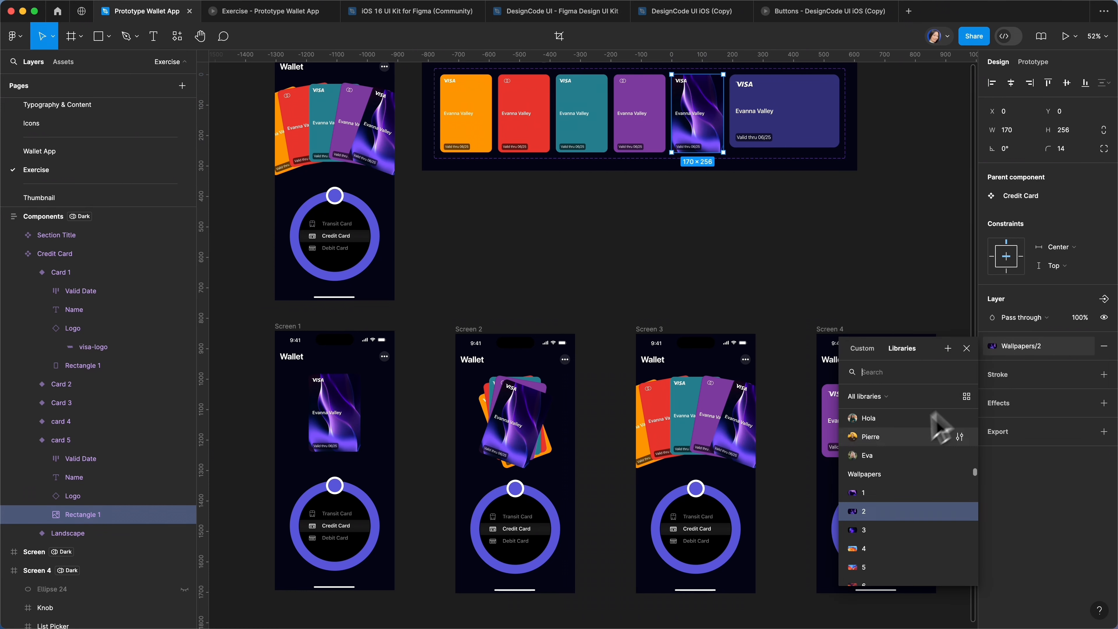
{"action": "left_click", "coordinate": [898, 462]}
Scale the front credit card on Screen 2 to 2x and reposition it.
{"action": "left_click", "coordinate": [550, 396]}
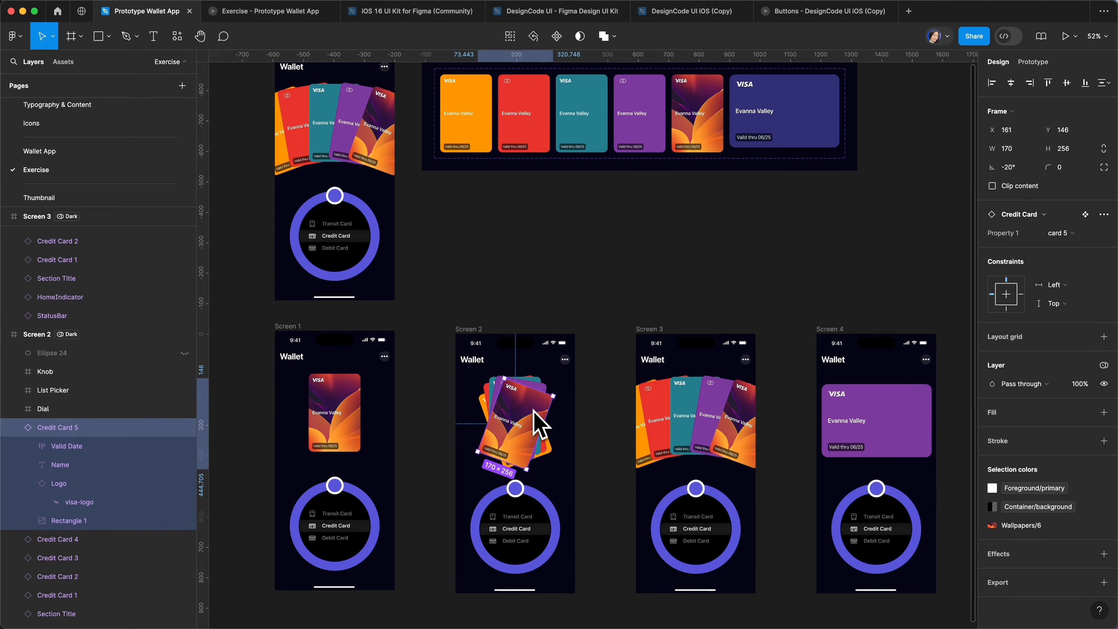
{"action": "key", "text": "k"}
{"action": "left_click", "coordinate": [1035, 238]}
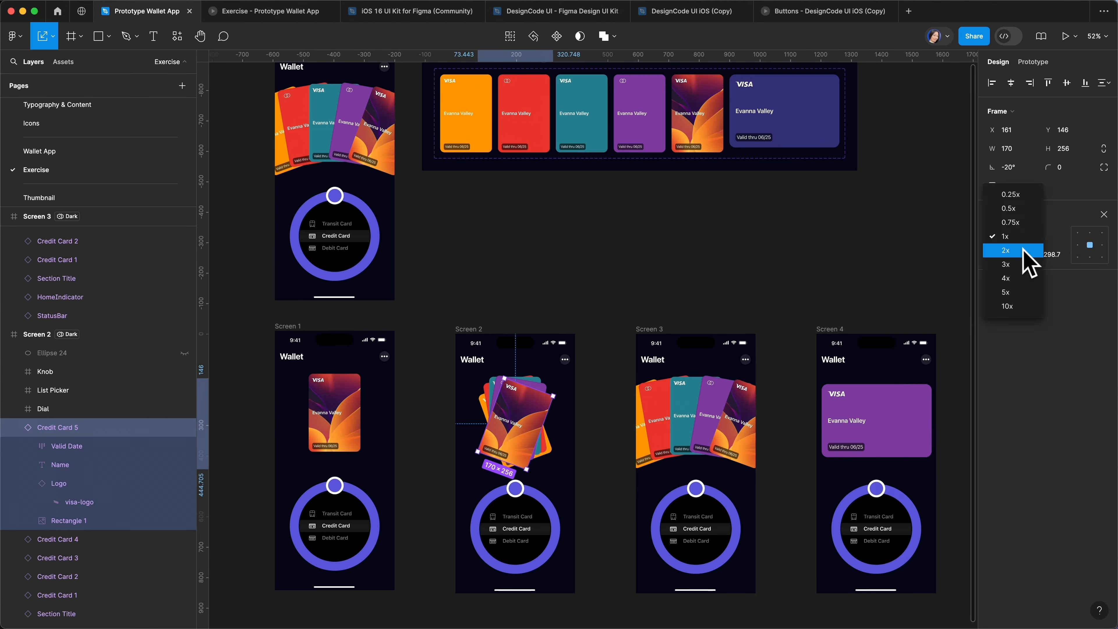
{"action": "left_click", "coordinate": [1023, 250]}
{"action": "left_click_drag", "start_coordinate": [592, 359], "coordinate": [540, 343]}
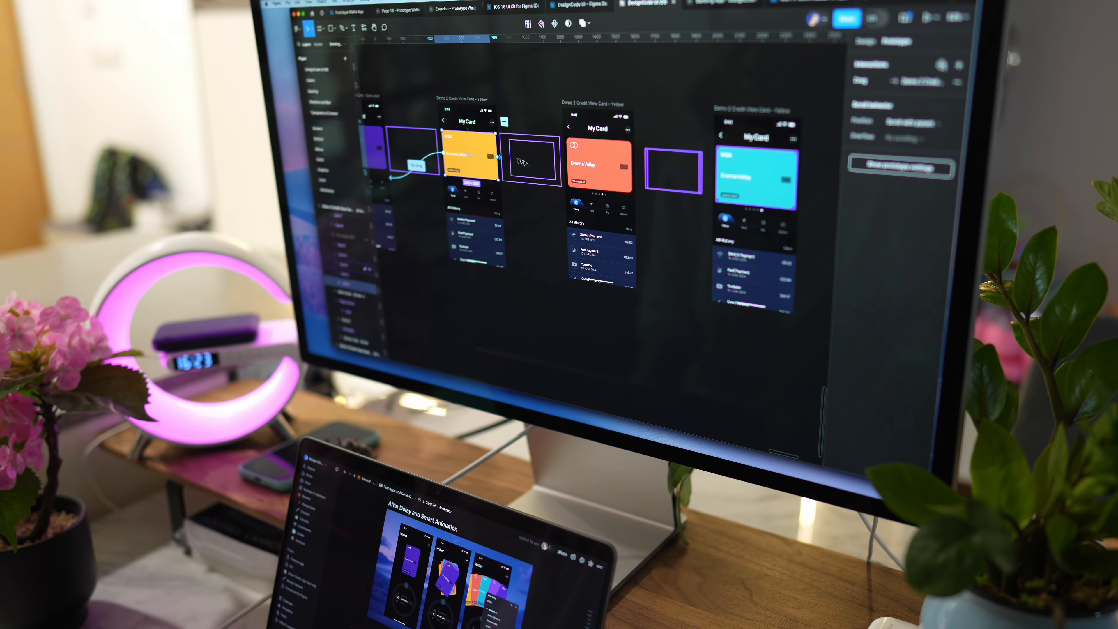
Connect the yellow card to the orange card's screen with an On drag interaction, and select the orange card.
{"action": "left_click_drag", "start_coordinate": [522, 162], "coordinate": [567, 176]}
{"action": "left_click", "coordinate": [546, 213]}
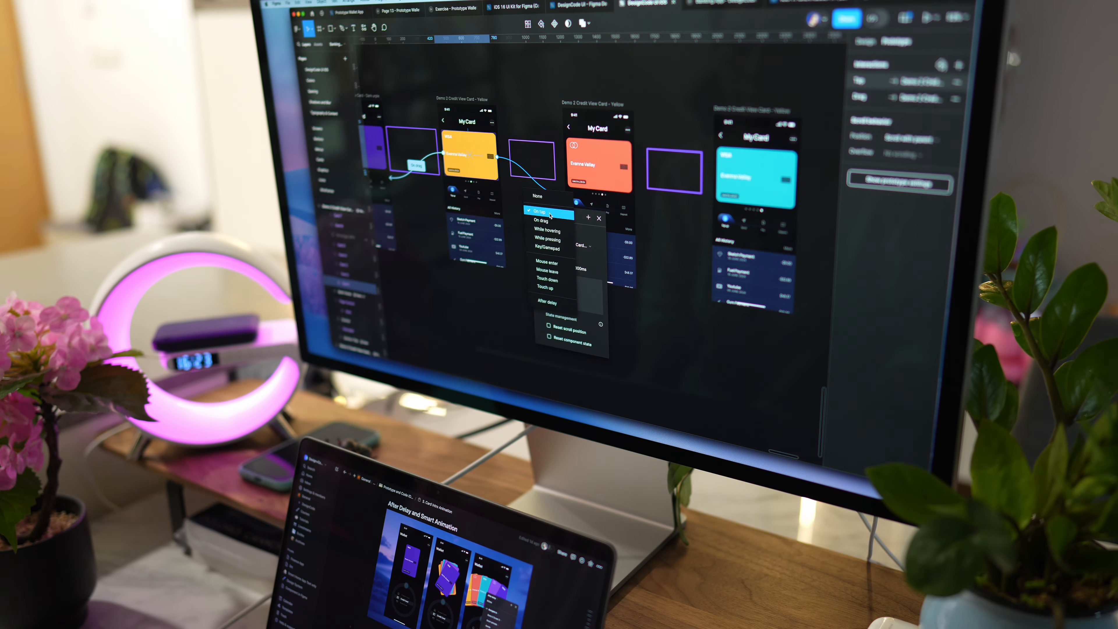
{"action": "left_click", "coordinate": [549, 222]}
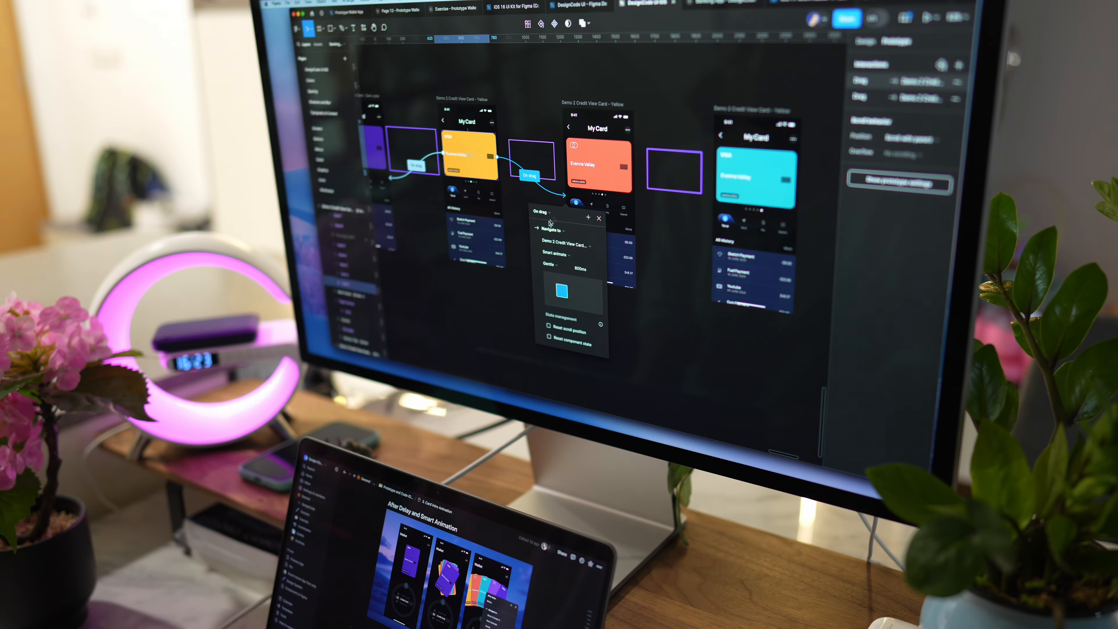
{"action": "left_click", "coordinate": [597, 180], "text": "super"}
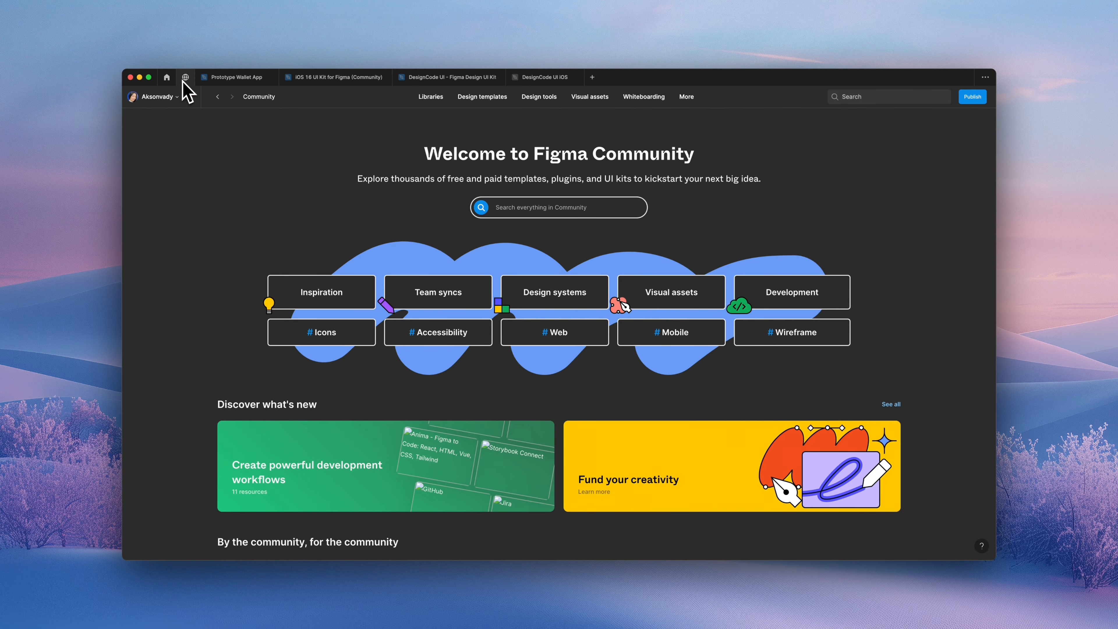
Search the Figma Community for "apple", open the iOS 17 and iPadOS 17 kit and go to its Components page.
{"action": "left_click", "coordinate": [173, 82]}
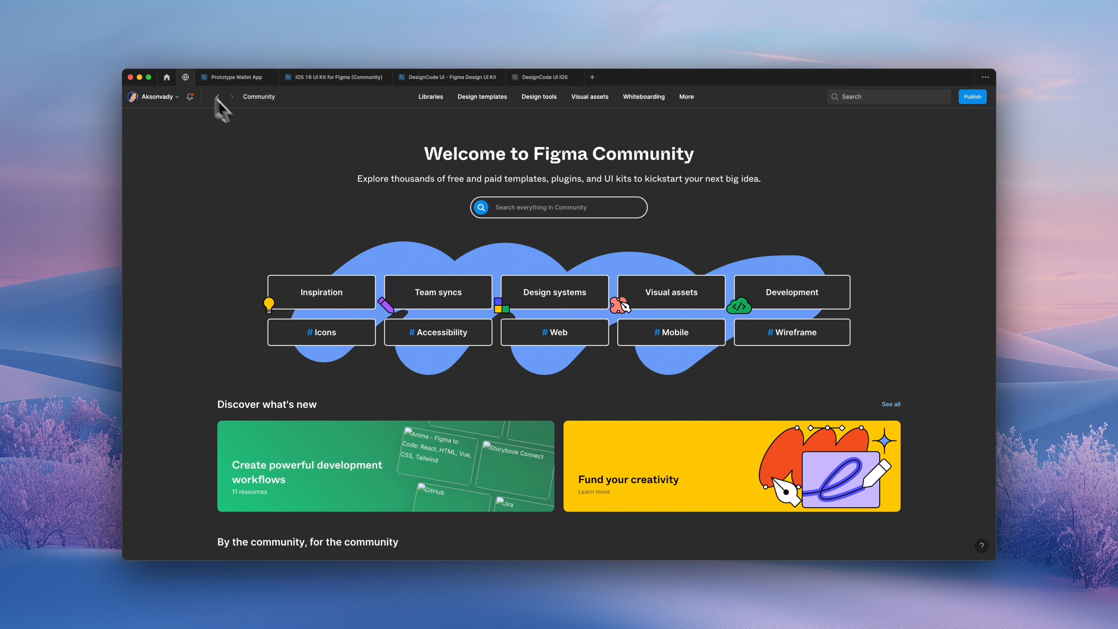
{"action": "left_click", "coordinate": [487, 208]}
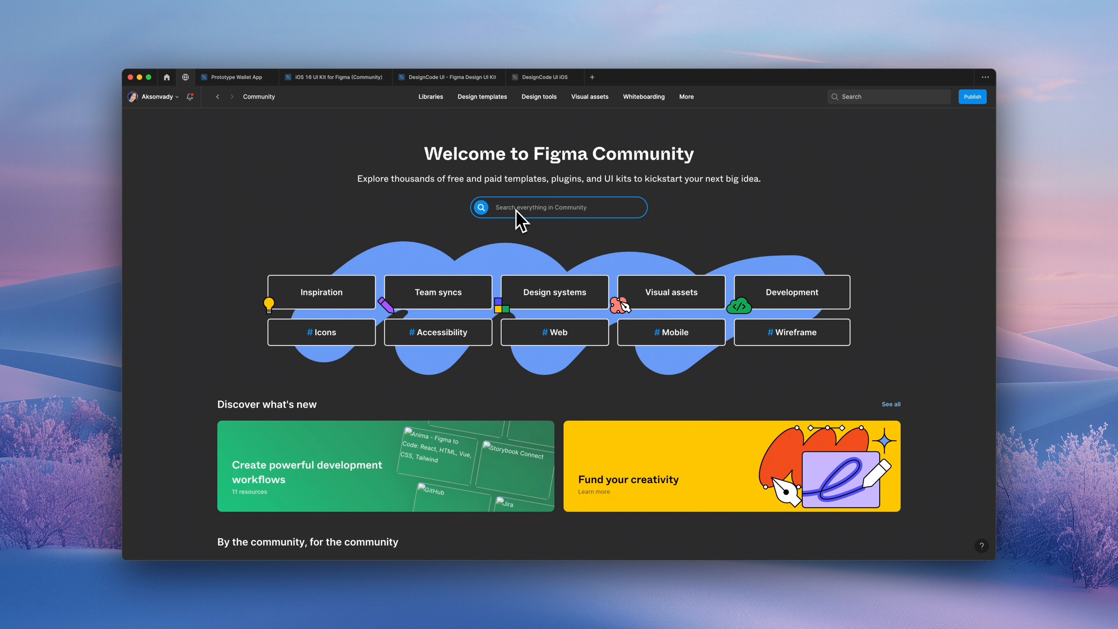
{"action": "type", "text": "apple"}
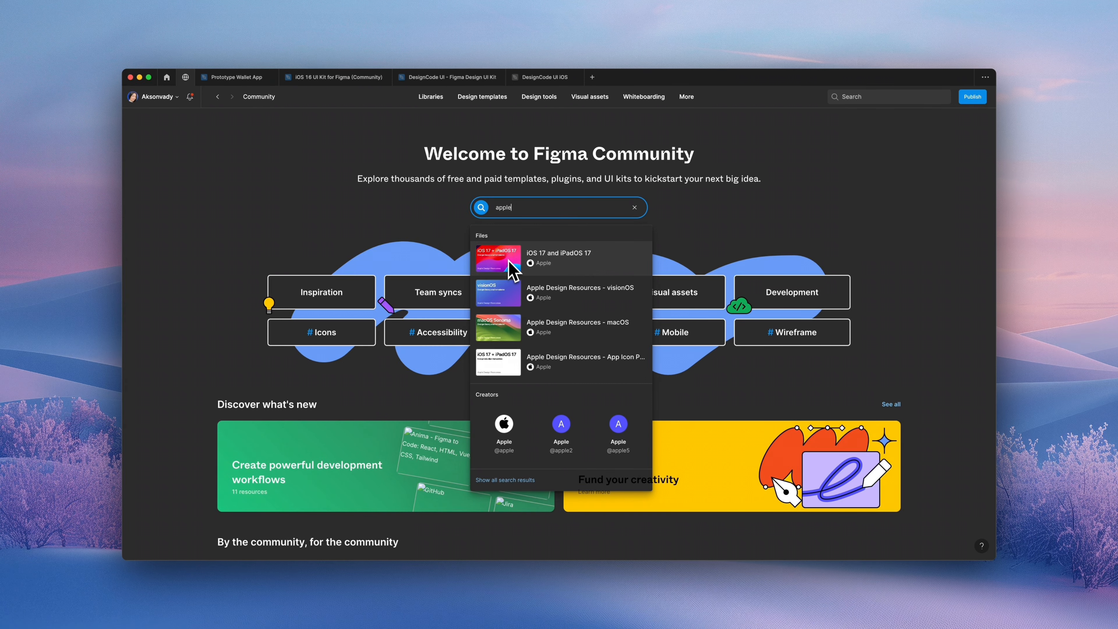
{"action": "left_click", "coordinate": [511, 268]}
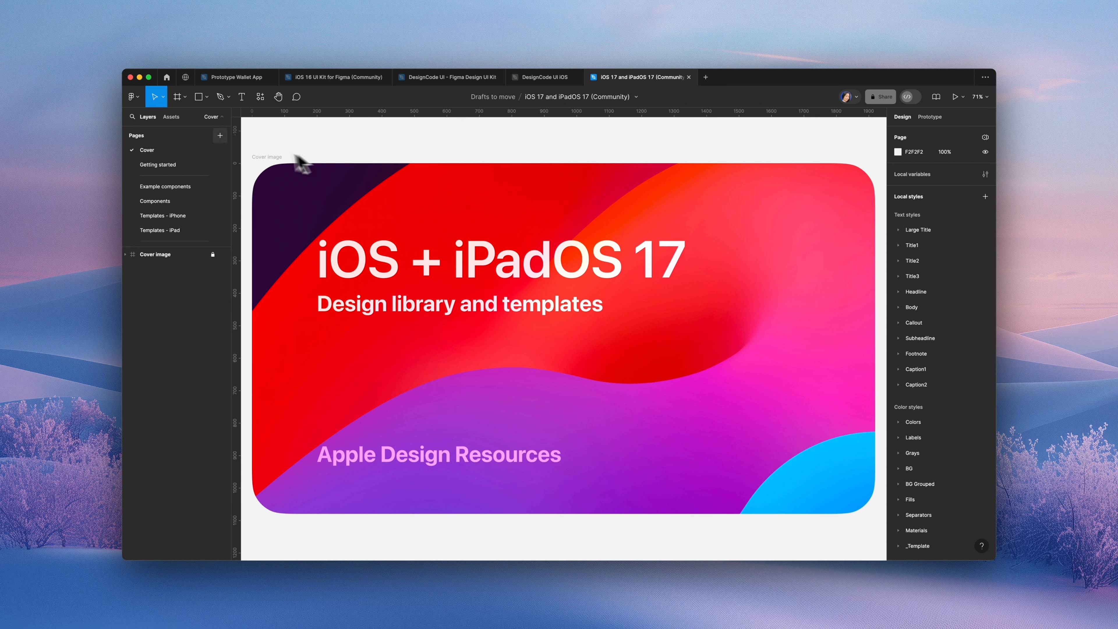
{"action": "left_click", "coordinate": [155, 202]}
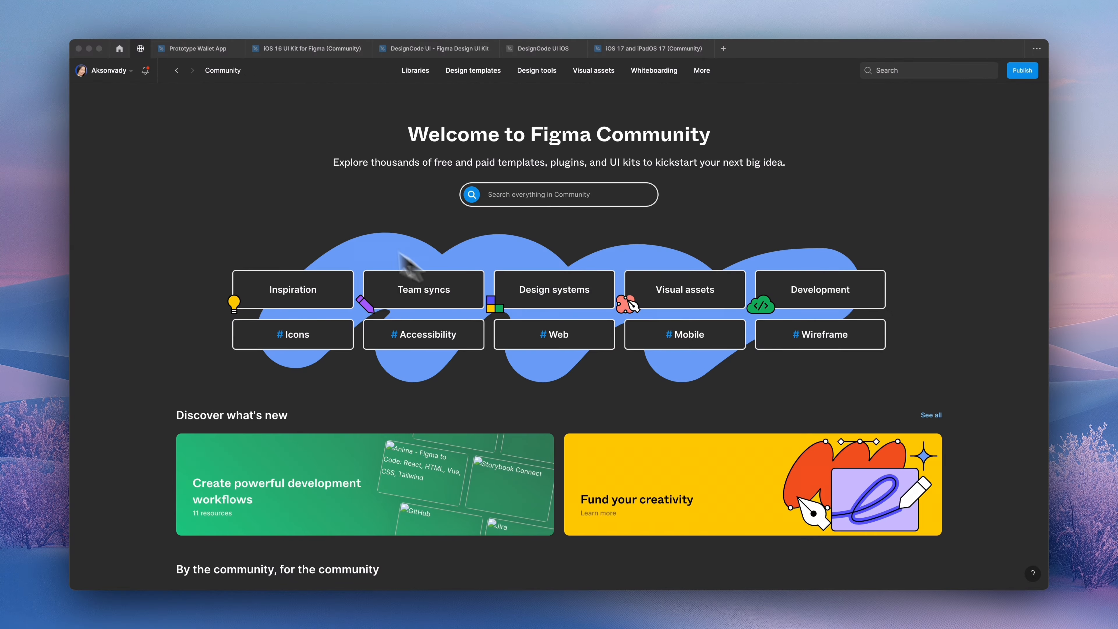
Search the Figma Community for "designcode" and open the DesignCode UI - Figma Design UI Kit.
{"action": "left_click", "coordinate": [506, 195]}
{"action": "type", "text": "desi"}
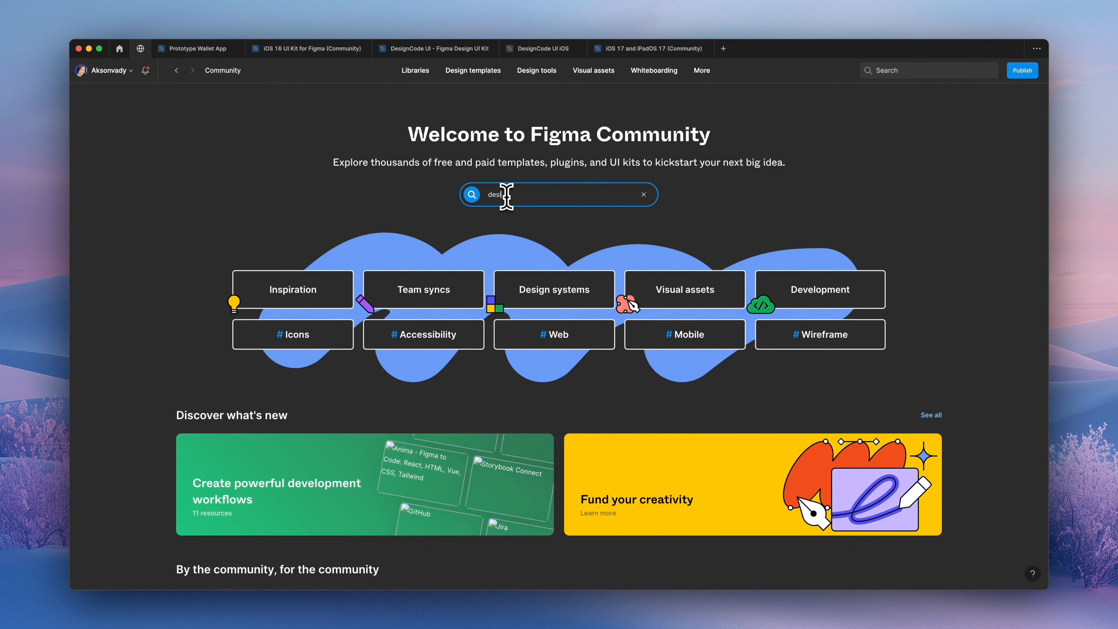
{"action": "type", "text": "gncode"}
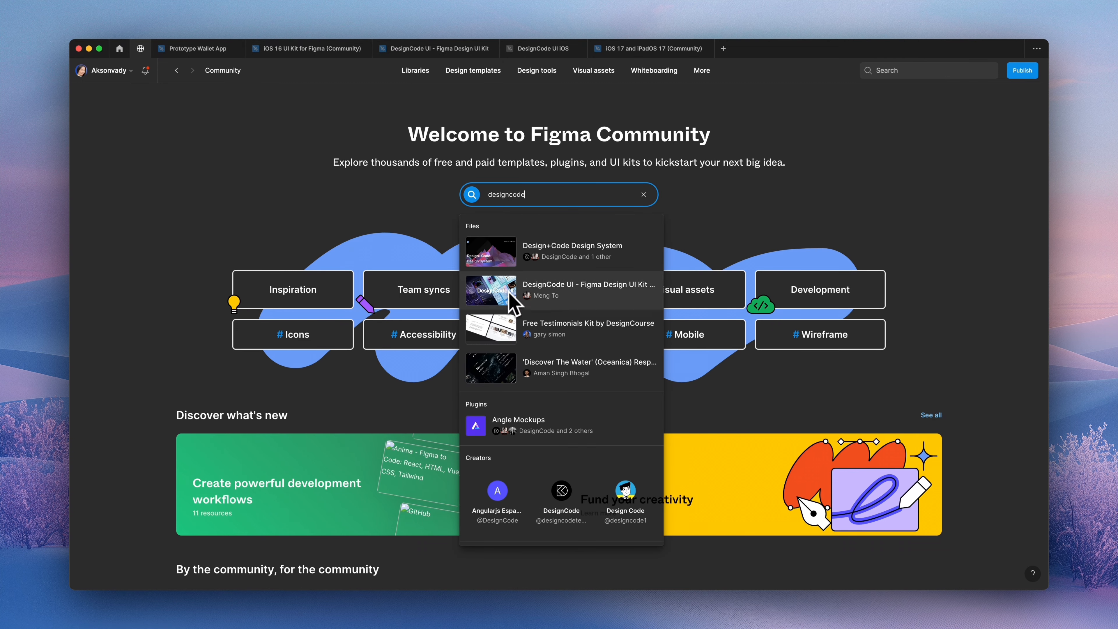
{"action": "left_click", "coordinate": [495, 294]}
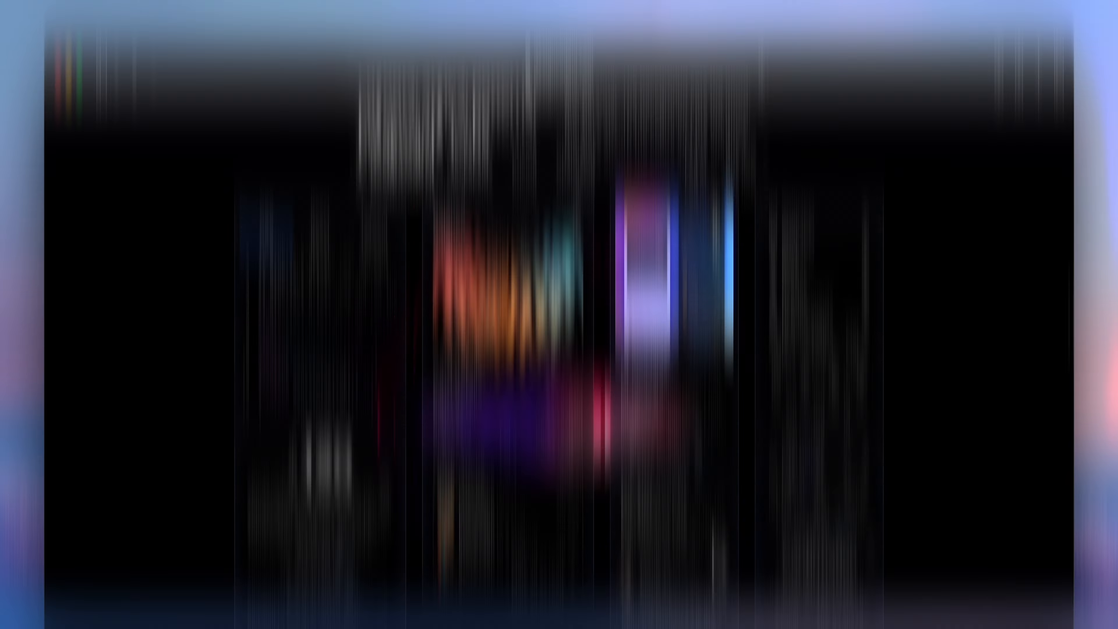
Browse the DesignCode UI website's component overview and the Figma kit's local text, color and effect styles.
{"action": "scroll", "coordinate": [713, 498], "scroll_direction": "down", "scroll_amount": 10}
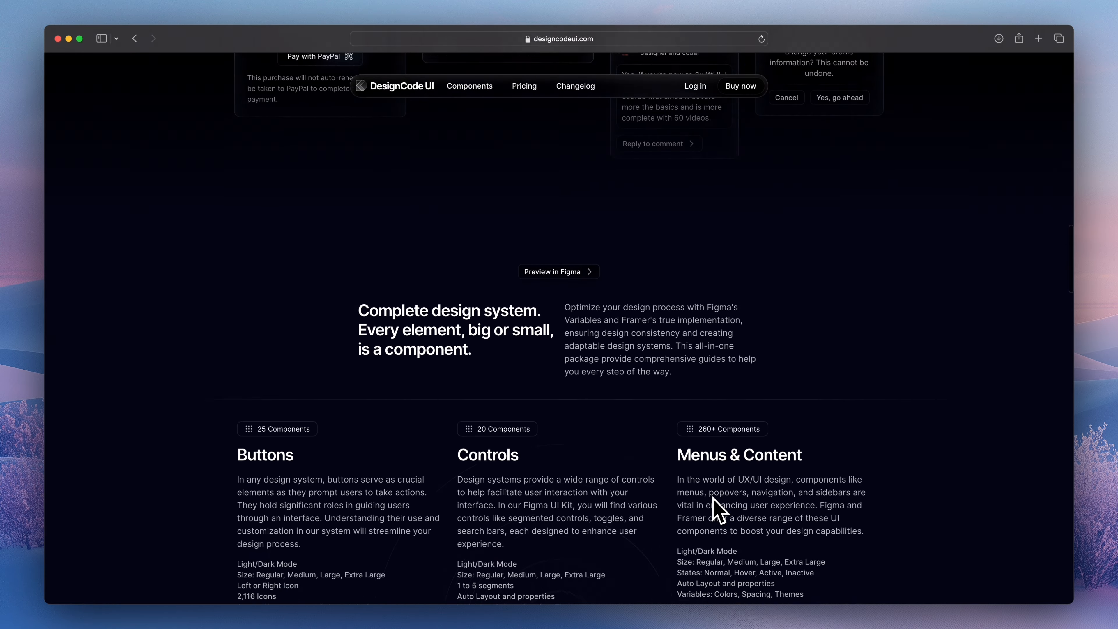
{"action": "scroll", "coordinate": [713, 498], "scroll_direction": "down", "scroll_amount": 4}
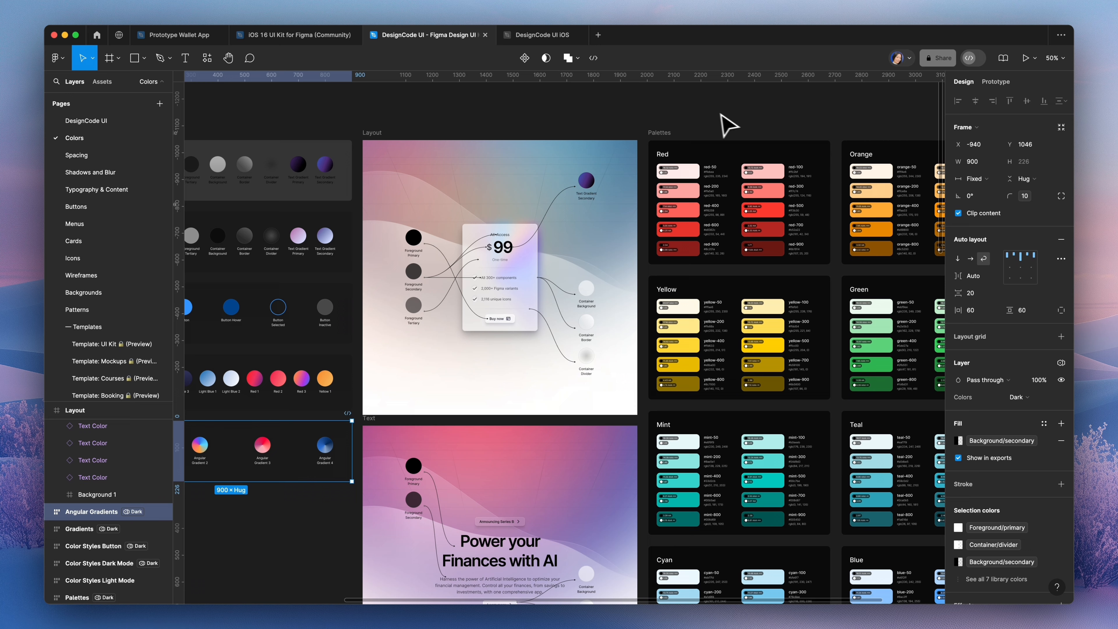
{"action": "left_click", "coordinate": [722, 114]}
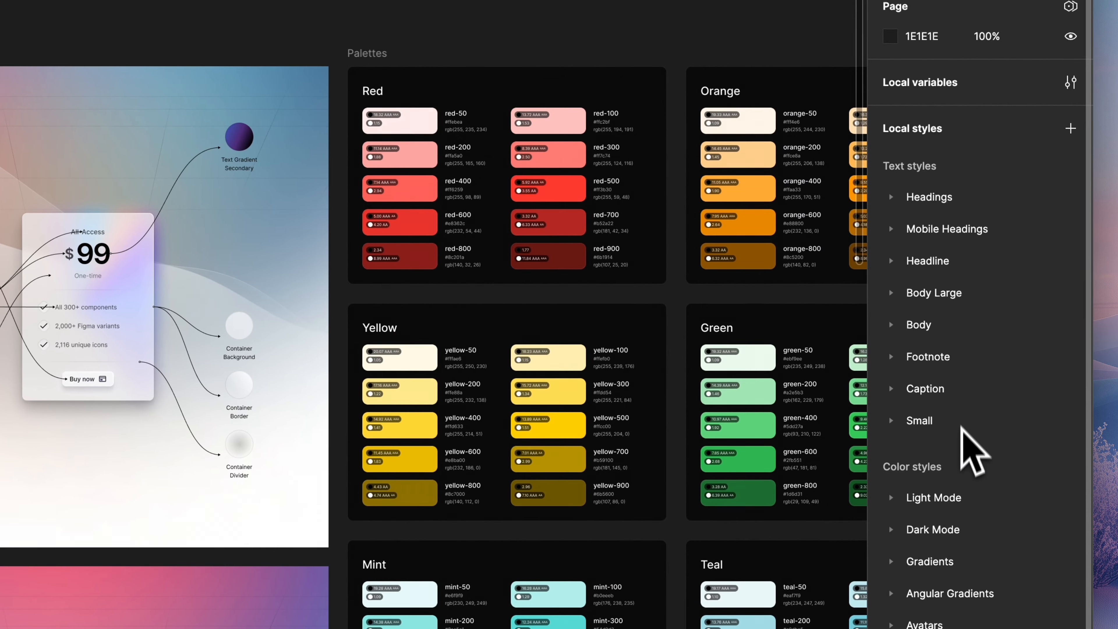
{"action": "scroll", "coordinate": [960, 494], "scroll_direction": "down", "scroll_amount": 4}
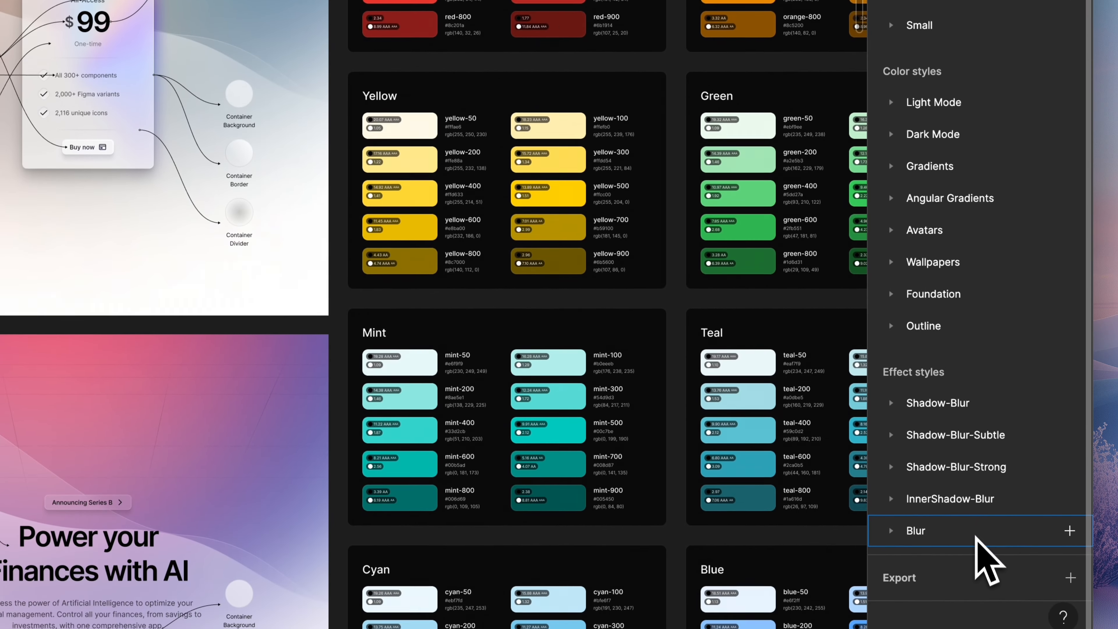
{"action": "scroll", "coordinate": [935, 217], "scroll_direction": "up", "scroll_amount": 1}
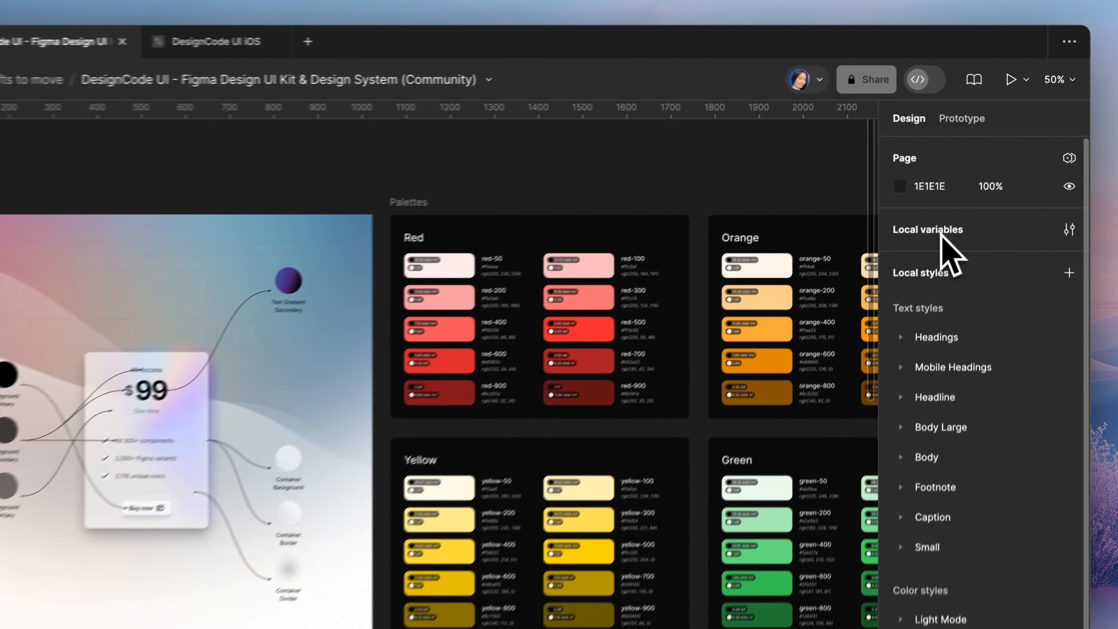
Open the kit's local variables and review the Colors collection from the Foreground group through the Container group and beyond.
{"action": "left_click", "coordinate": [984, 163]}
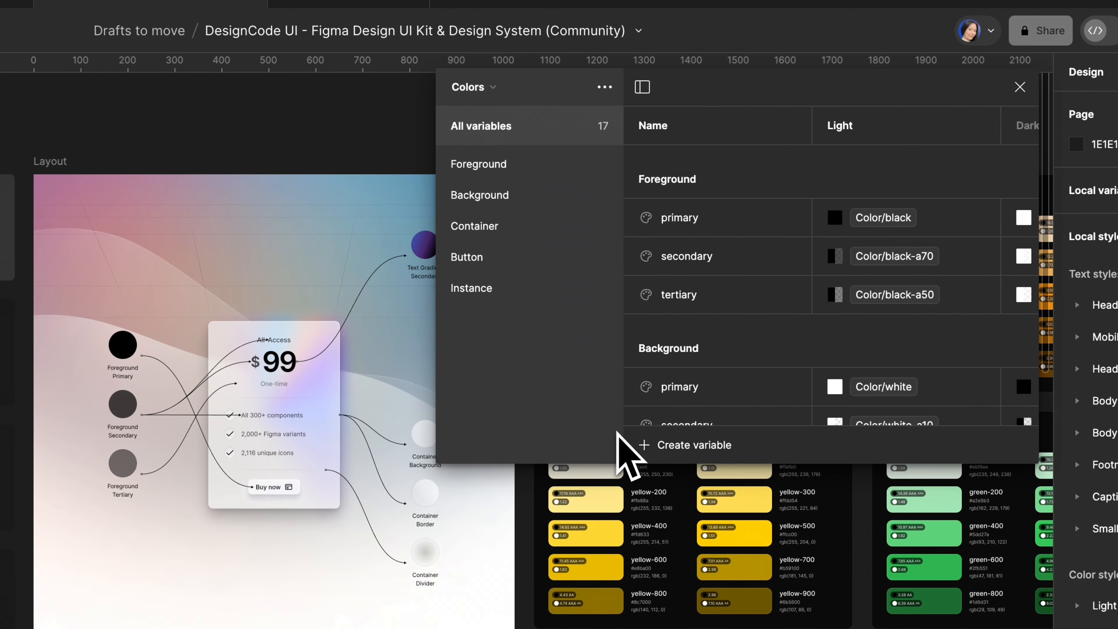
{"action": "scroll", "coordinate": [722, 399], "scroll_direction": "down", "scroll_amount": 4}
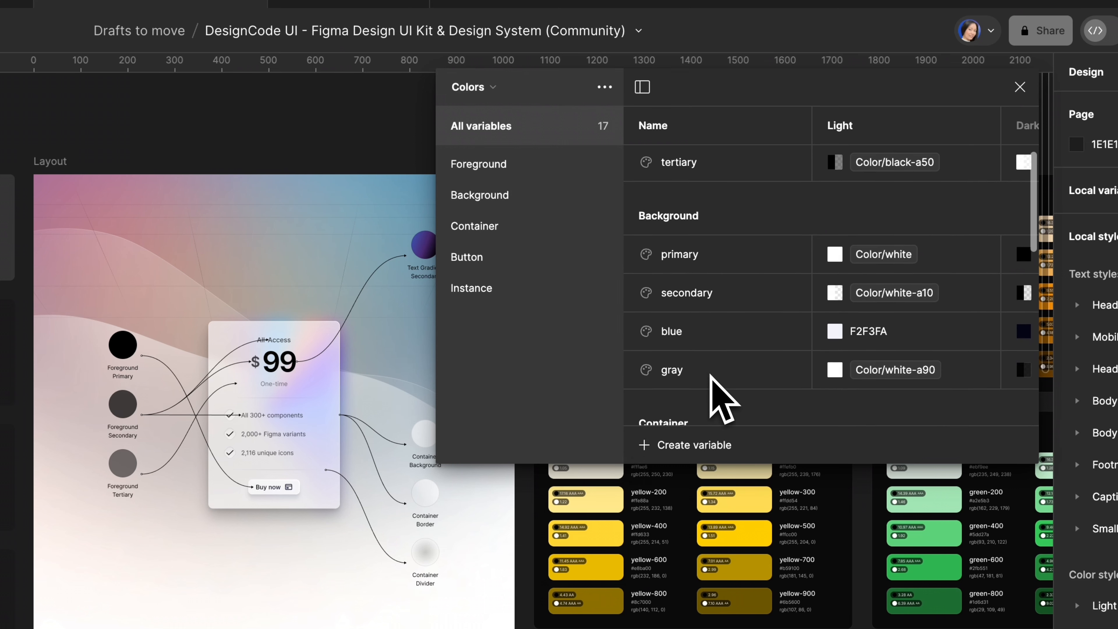
{"action": "scroll", "coordinate": [722, 398], "scroll_direction": "down", "scroll_amount": 6}
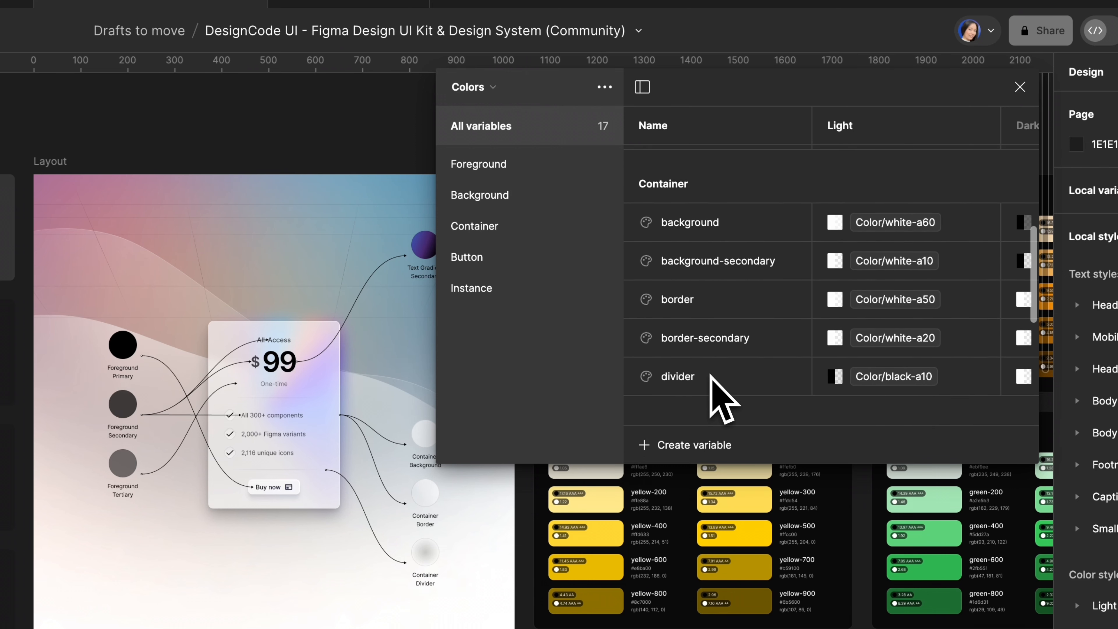
{"action": "scroll", "coordinate": [722, 398], "scroll_direction": "down", "scroll_amount": 5}
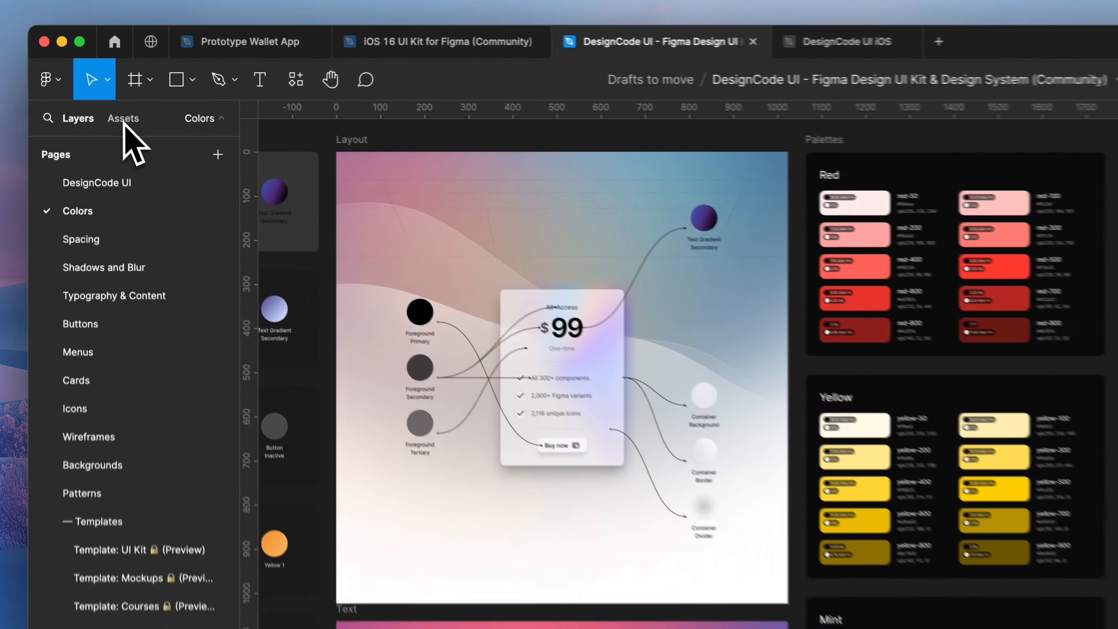
Show the UI kit's assets and browse the Figma and Framer components page on the DesignCode UI website.
{"action": "left_click", "coordinate": [124, 118]}
{"action": "left_click", "coordinate": [229, 164]}
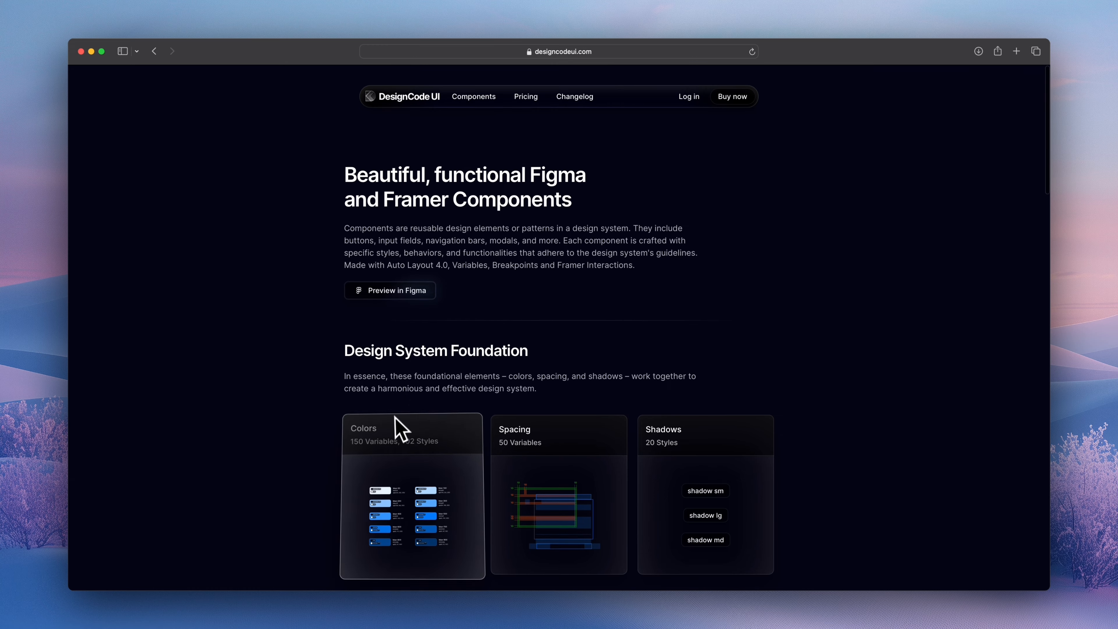
{"action": "scroll", "coordinate": [395, 430], "scroll_direction": "down", "scroll_amount": 5}
{"action": "scroll", "coordinate": [394, 421], "scroll_direction": "down", "scroll_amount": 15}
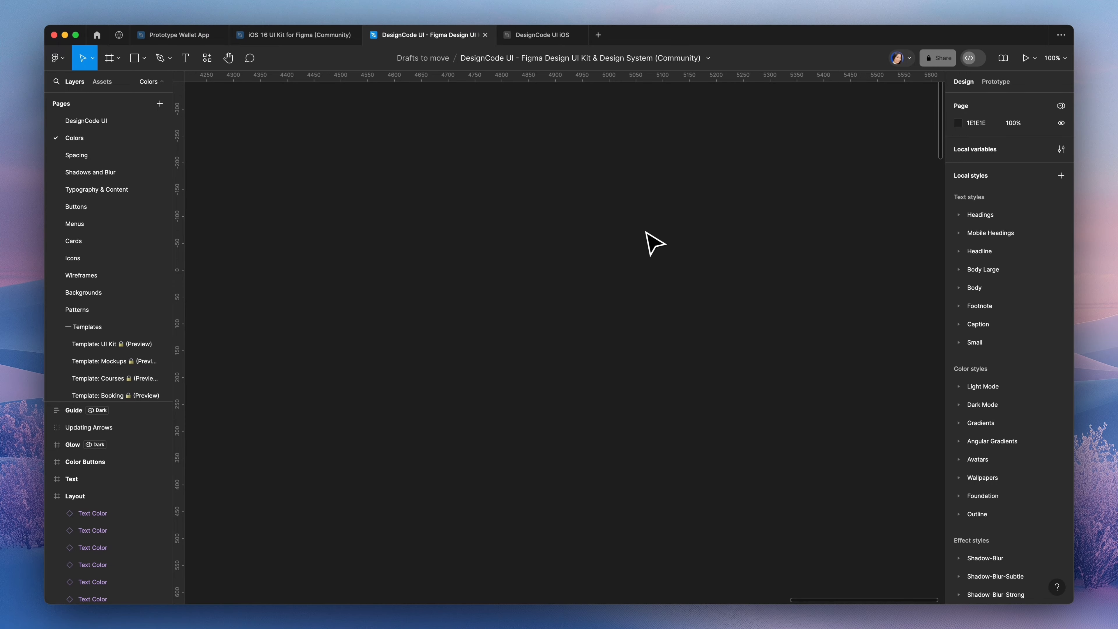
Create an iPhone 14 & 15 Pro frame and apply the Background/primary color variable as its fill.
{"action": "key", "text": "f"}
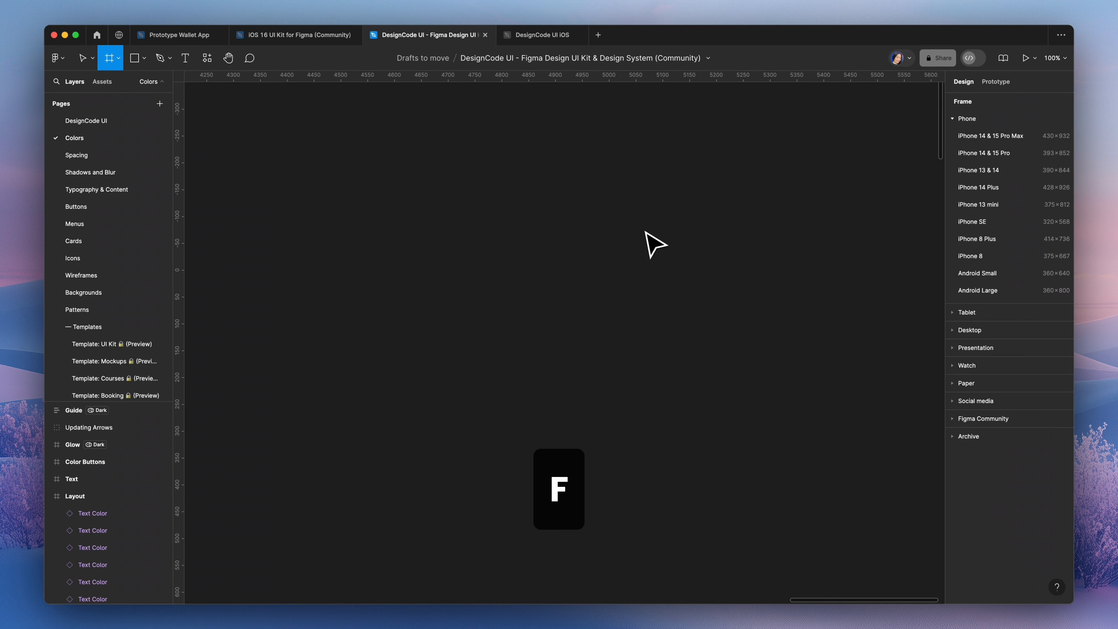
{"action": "left_click", "coordinate": [982, 158]}
{"action": "left_click", "coordinate": [1046, 320]}
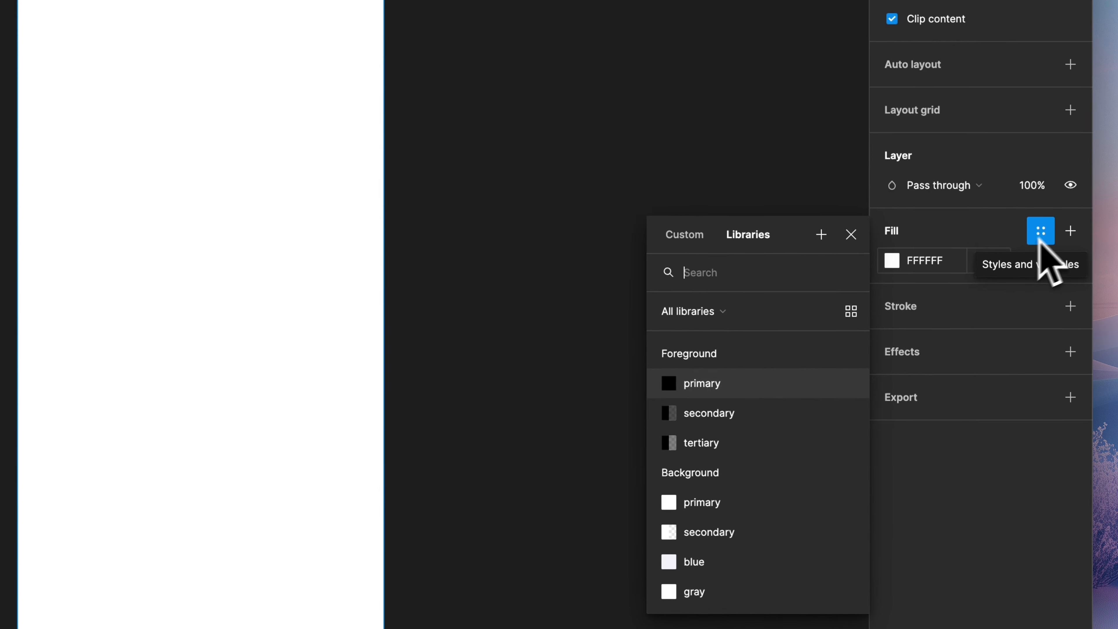
{"action": "left_click", "coordinate": [743, 505]}
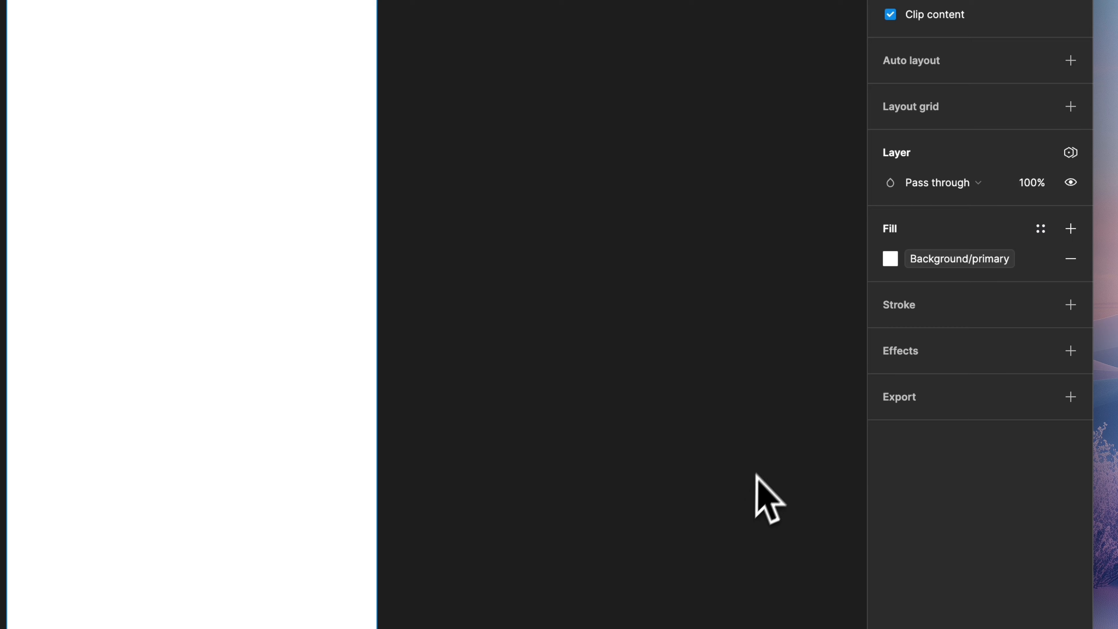
Switch the frame's Colors variable mode to Dark and back to Auto (Light).
{"action": "left_click", "coordinate": [1071, 152]}
{"action": "mouse_move", "coordinate": [996, 220]}
{"action": "left_click", "coordinate": [794, 276]}
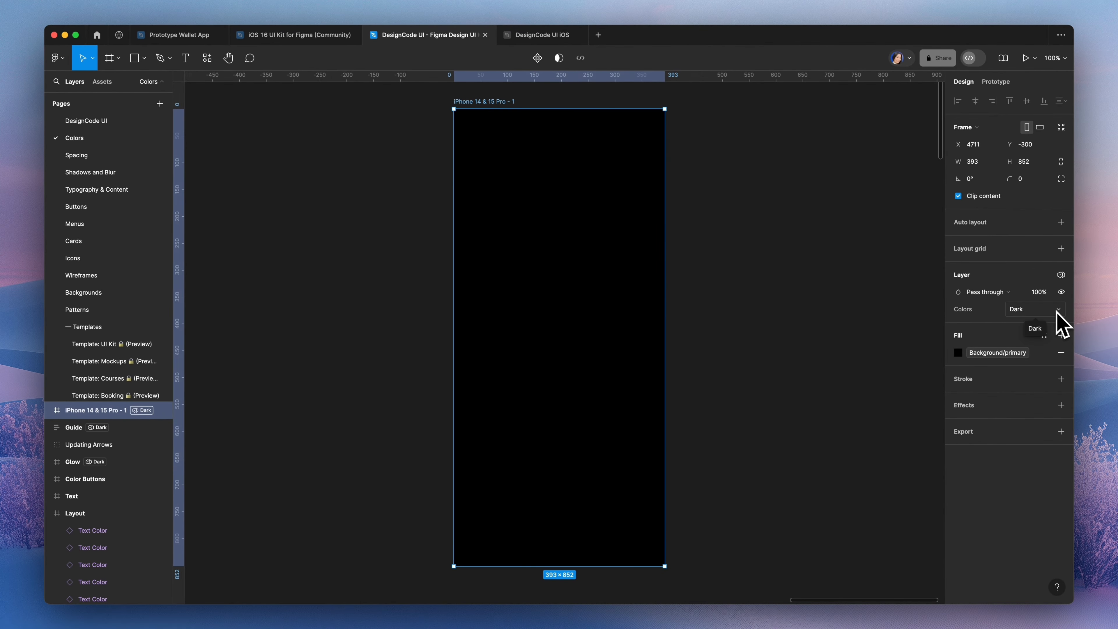
{"action": "left_click", "coordinate": [1058, 311]}
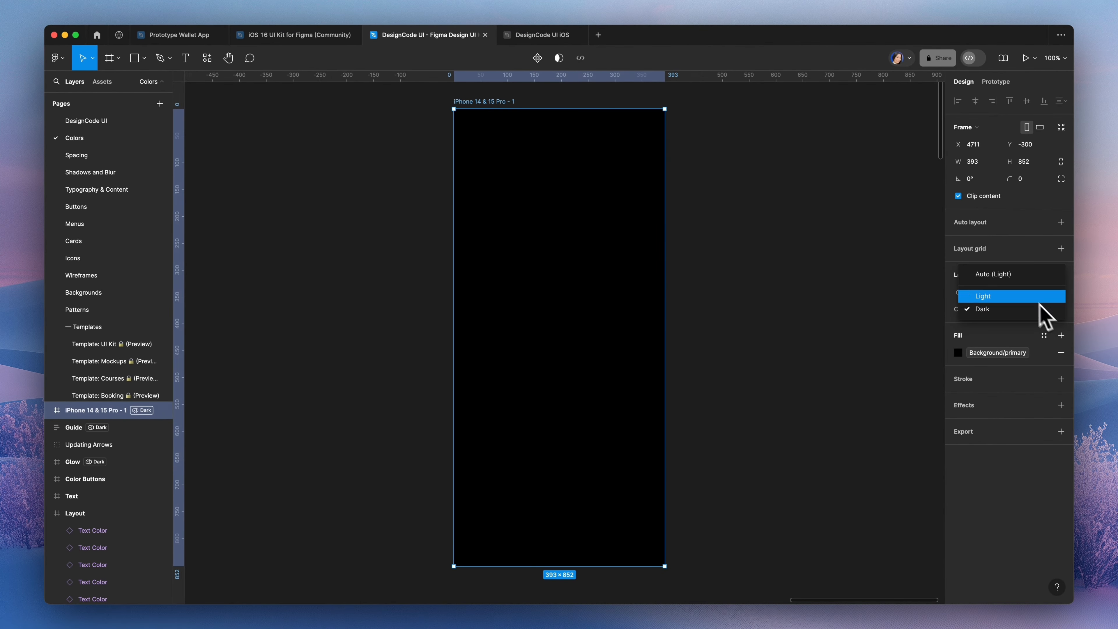
{"action": "left_click", "coordinate": [1029, 293]}
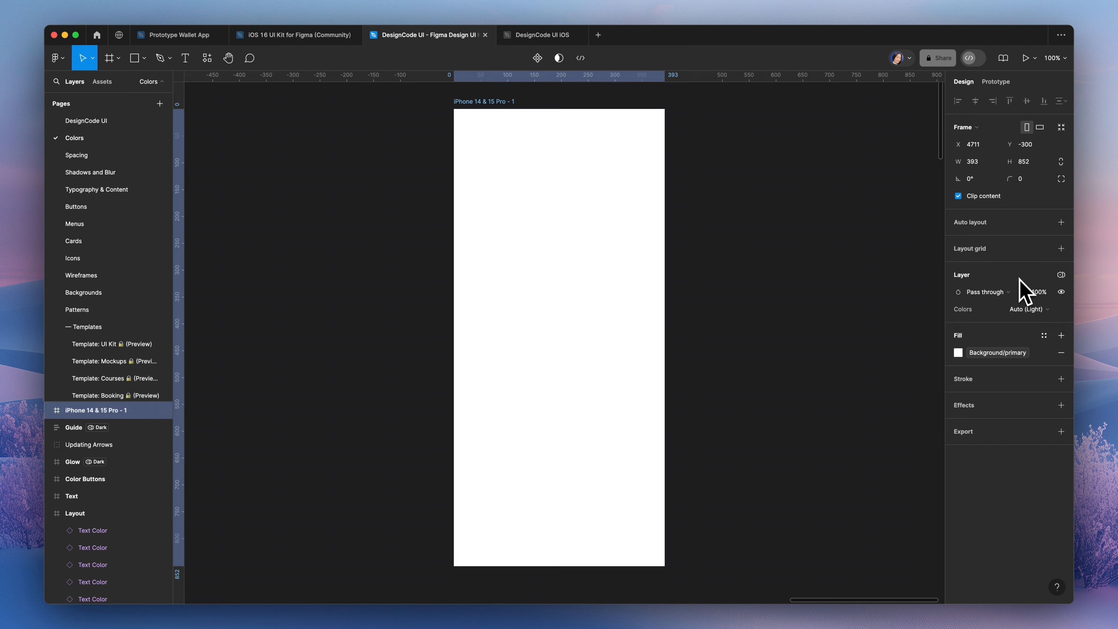
Search the local components for "text" and place a Text Block Action in the frame's upper part at X 20, Y 120.
{"action": "left_click", "coordinate": [102, 81]}
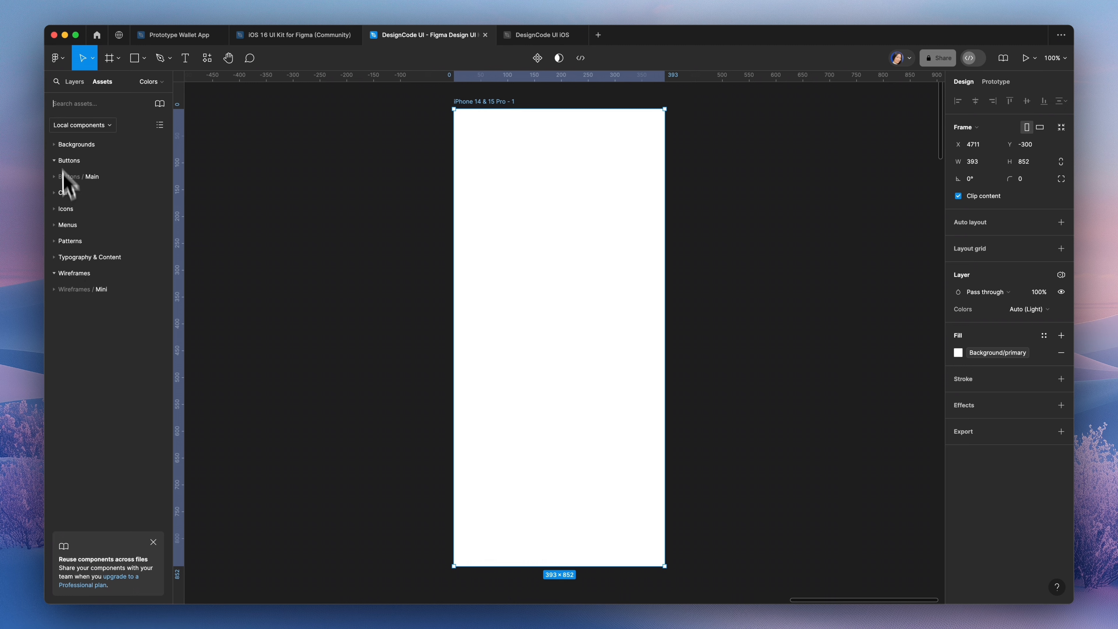
{"action": "type", "text": "text"}
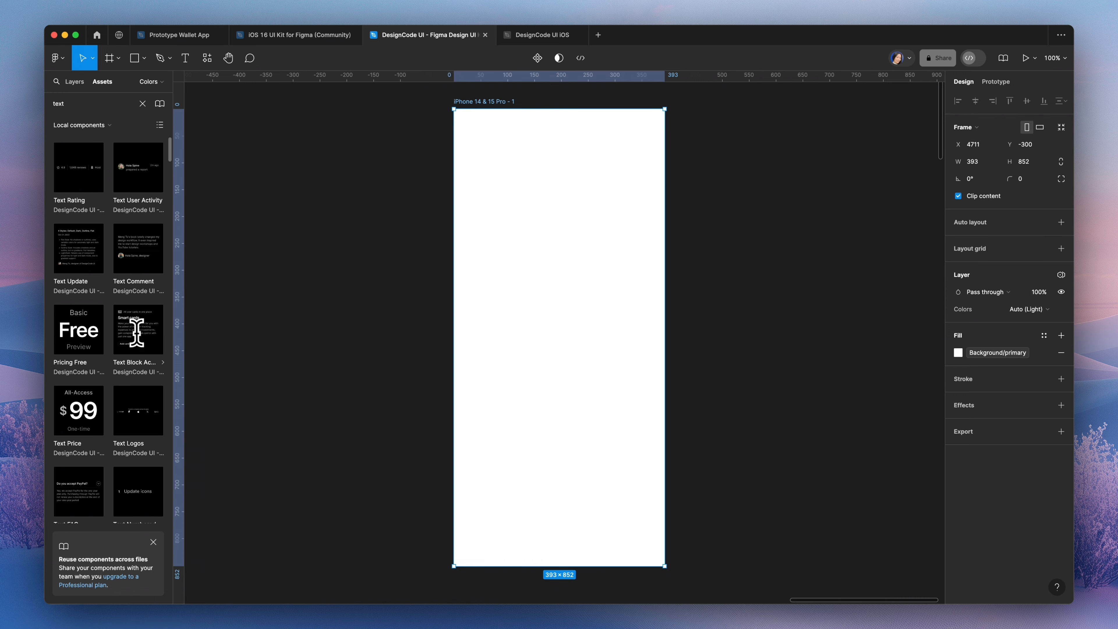
{"action": "left_click_drag", "start_coordinate": [136, 331], "coordinate": [534, 229]}
{"action": "key", "text": "alt+shift+Left"}
{"action": "key", "text": "alt+shift+Left"}
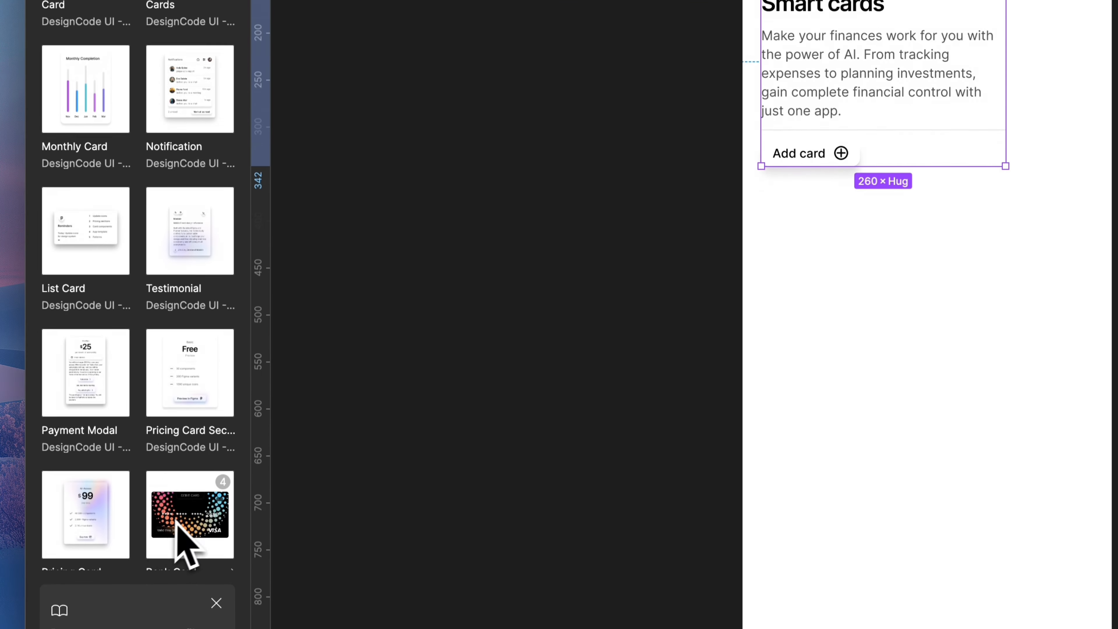
Place a Bank Card component from the "card" assets in the phone frame, below the Add card button.
{"action": "left_click", "coordinate": [177, 520]}
{"action": "left_click", "coordinate": [342, 335]}
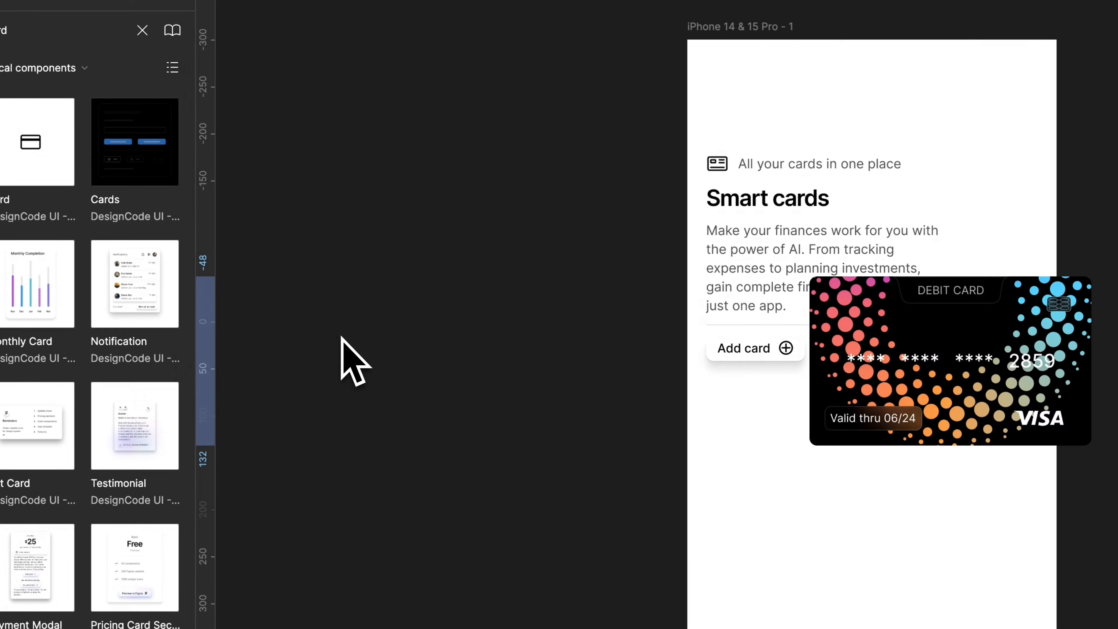
{"action": "left_click_drag", "start_coordinate": [982, 329], "coordinate": [904, 474]}
Set the Bank Card's type to Card 3 and its pattern to Pattern 8, trying Card 2 and Pattern 3 first.
{"action": "left_click", "coordinate": [1026, 240]}
{"action": "left_click", "coordinate": [1015, 168]}
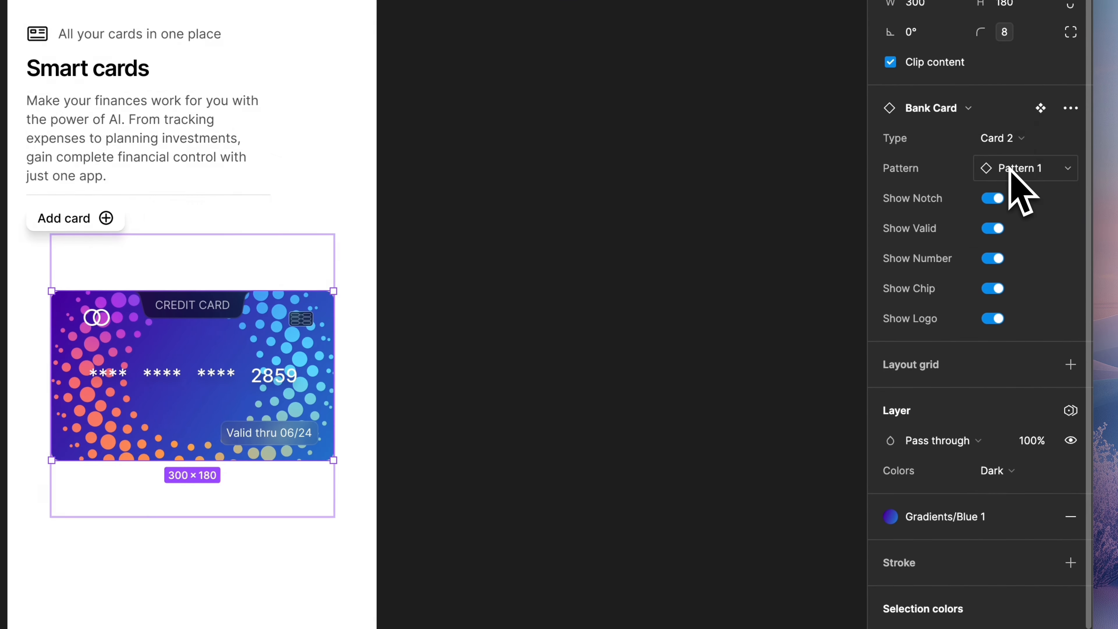
{"action": "left_click", "coordinate": [1009, 138]}
{"action": "left_click", "coordinate": [1020, 160]}
{"action": "left_click", "coordinate": [1053, 170]}
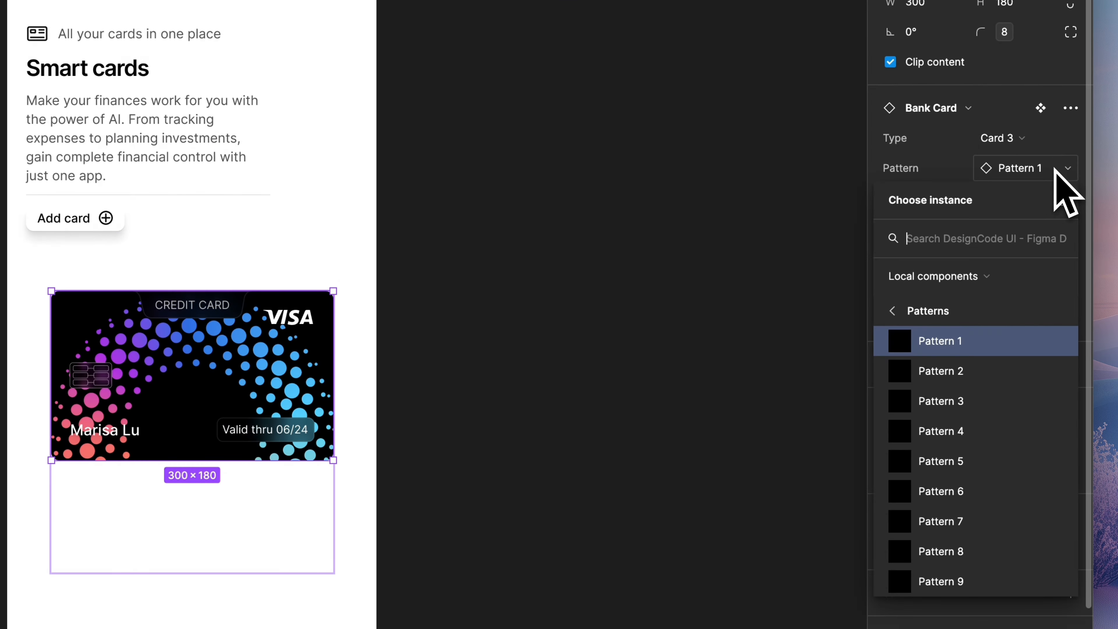
{"action": "left_click", "coordinate": [963, 397]}
{"action": "left_click", "coordinate": [1041, 167]}
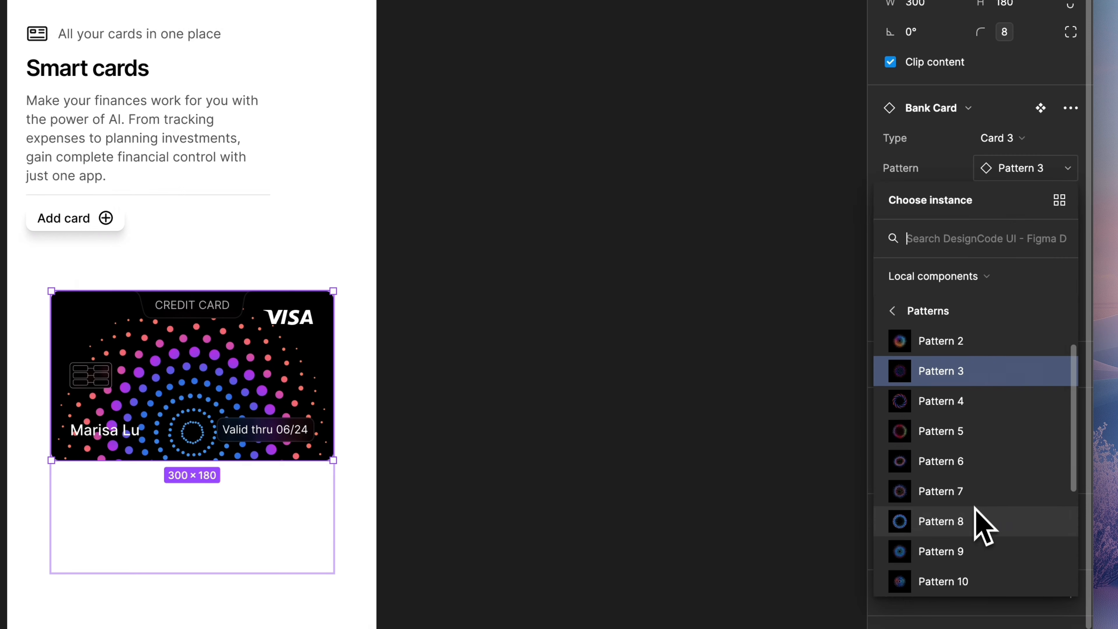
{"action": "left_click", "coordinate": [978, 520]}
Hide the Bank Card's notch, valid date, number, chip and logo, and show all five again.
{"action": "left_click", "coordinate": [996, 200]}
{"action": "left_click", "coordinate": [994, 228]}
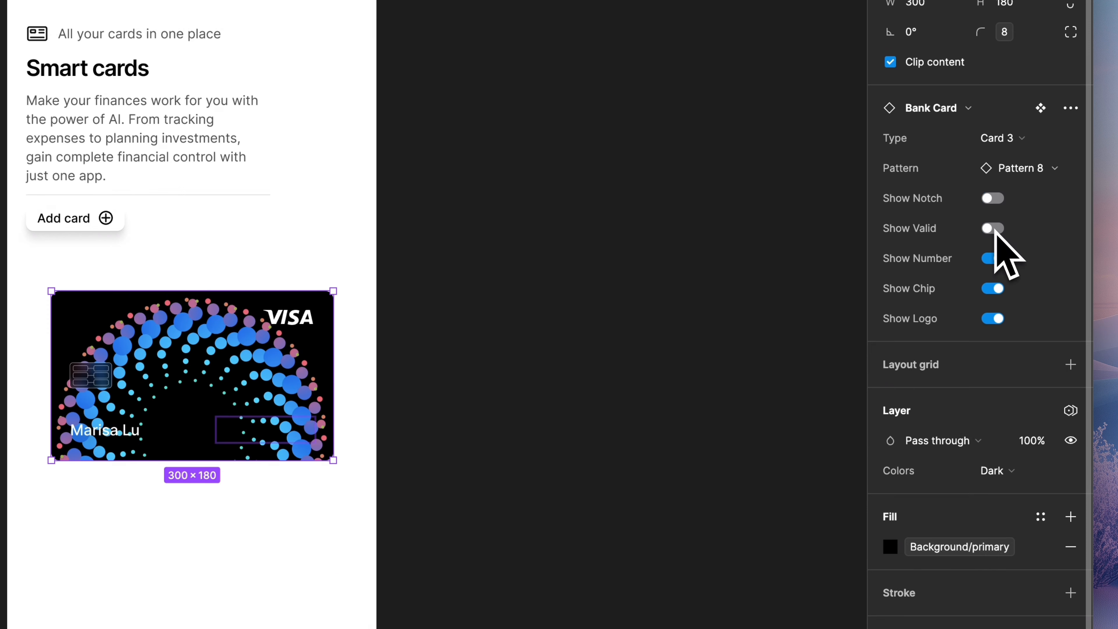
{"action": "left_click", "coordinate": [994, 259]}
{"action": "left_click", "coordinate": [994, 288]}
{"action": "left_click", "coordinate": [994, 318]}
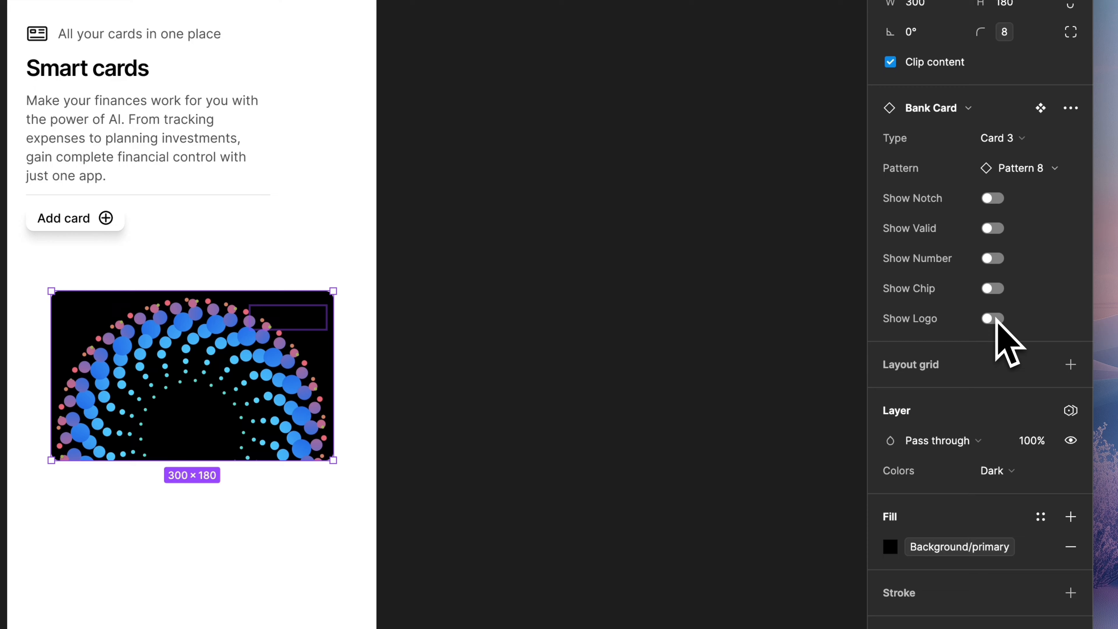
{"action": "left_click", "coordinate": [994, 319]}
{"action": "left_click", "coordinate": [994, 289]}
{"action": "left_click", "coordinate": [994, 259]}
{"action": "left_click", "coordinate": [993, 228]}
{"action": "left_click", "coordinate": [995, 200]}
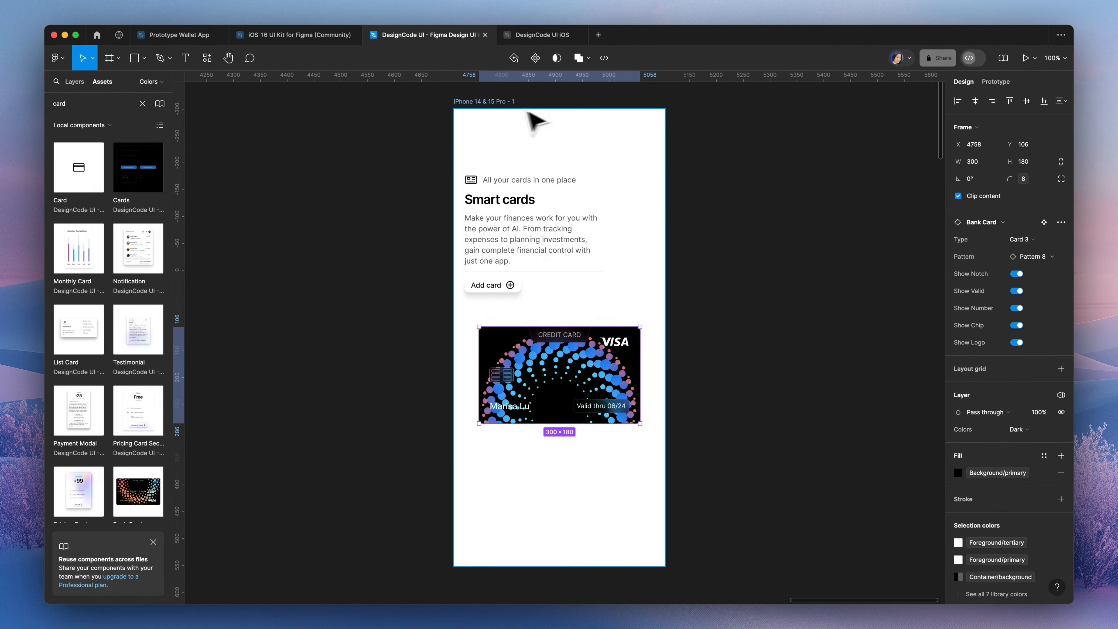
Set the Colors variable mode of the iPhone frame to Dark.
{"action": "left_click", "coordinate": [493, 105]}
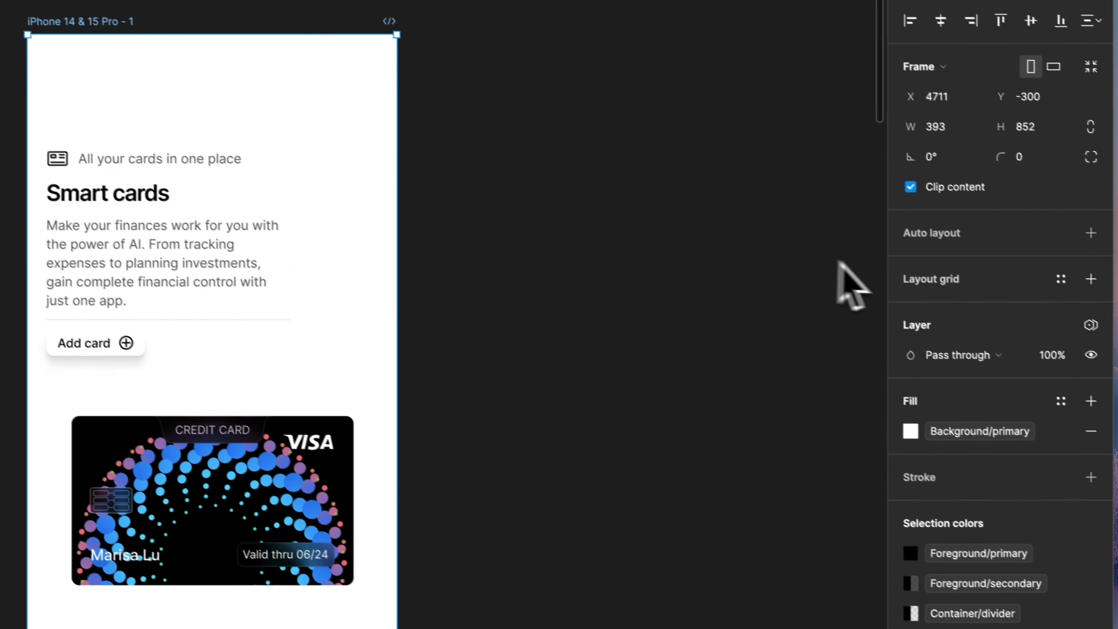
{"action": "left_click", "coordinate": [1071, 314]}
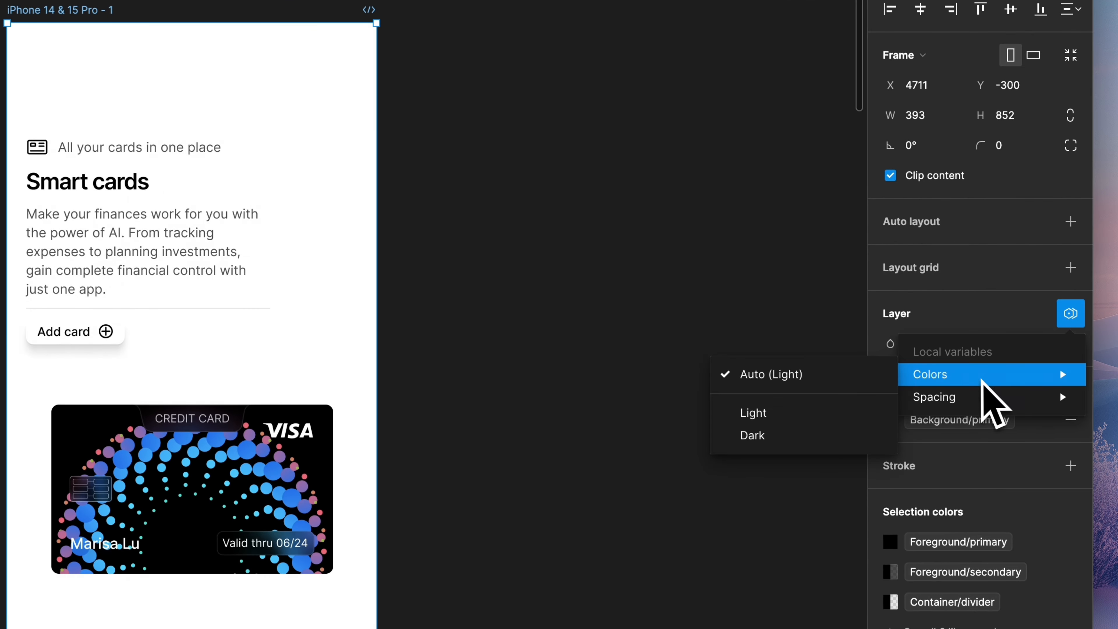
{"action": "mouse_move", "coordinate": [986, 397]}
{"action": "mouse_move", "coordinate": [933, 375]}
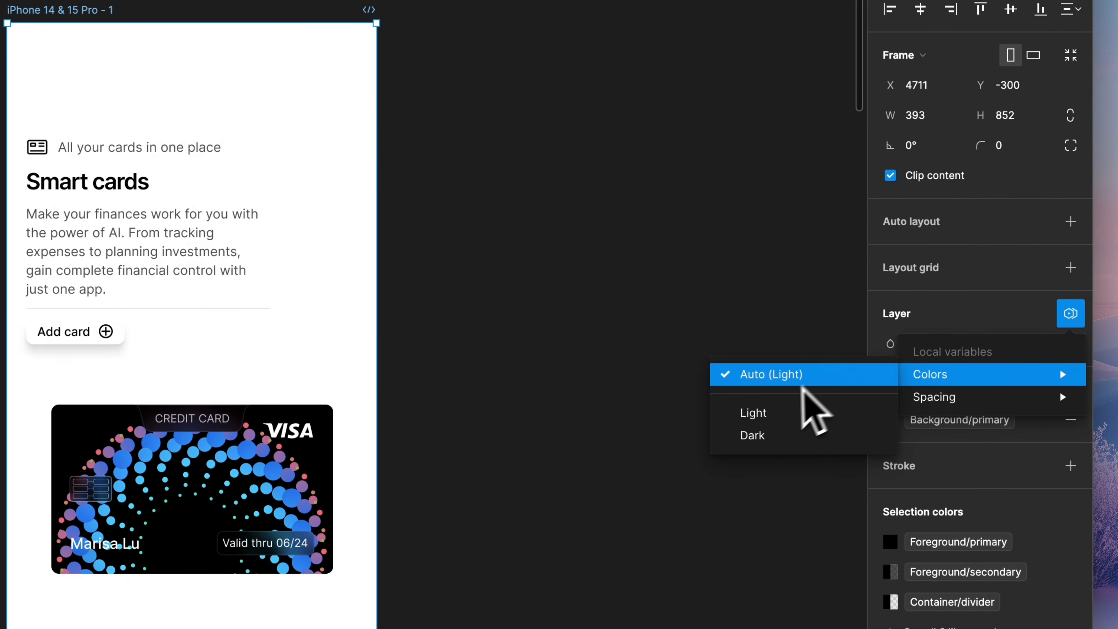
{"action": "left_click", "coordinate": [753, 435]}
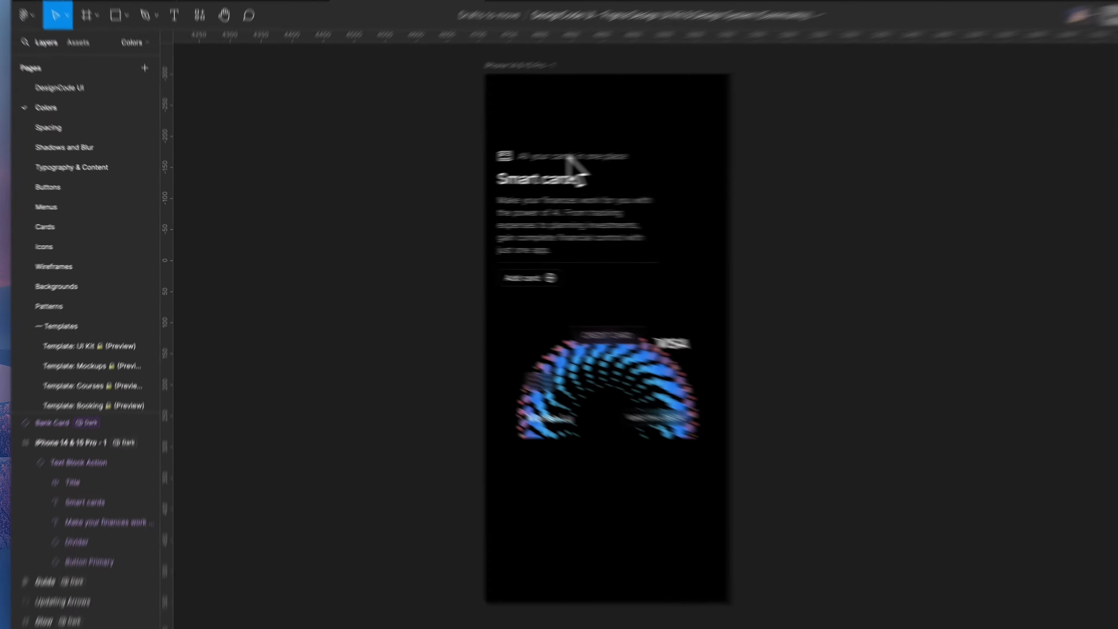
Set the Spacing variable mode of the Text Block Action to Large, trying Medium first.
{"action": "left_click", "coordinate": [496, 172], "text": "super"}
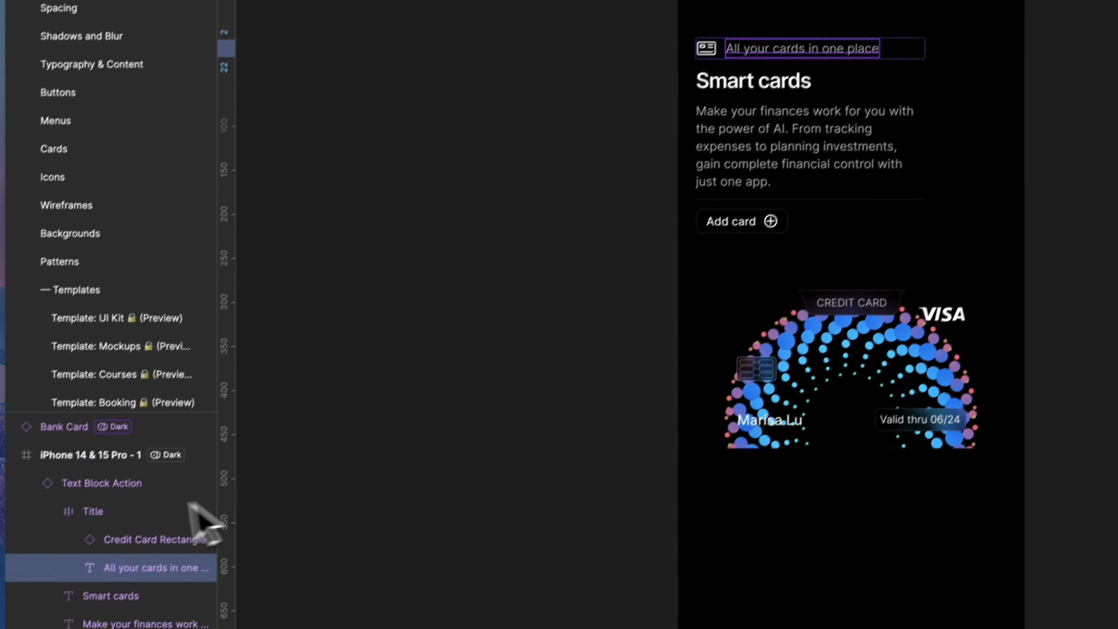
{"action": "left_click", "coordinate": [115, 483]}
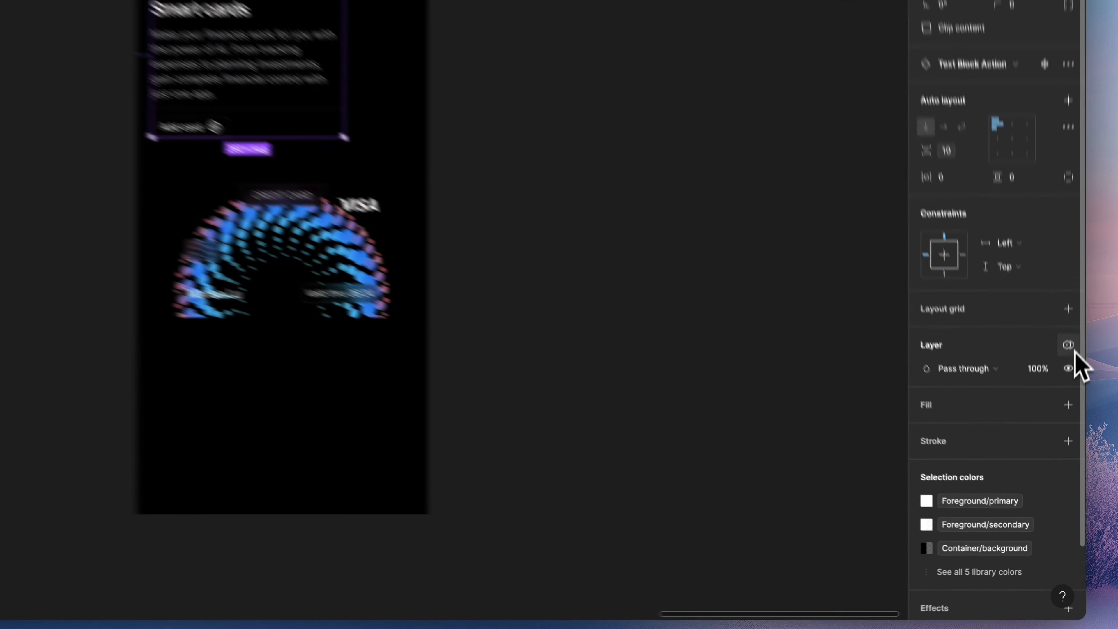
{"action": "left_click", "coordinate": [1062, 417]}
{"action": "mouse_move", "coordinate": [1026, 449]}
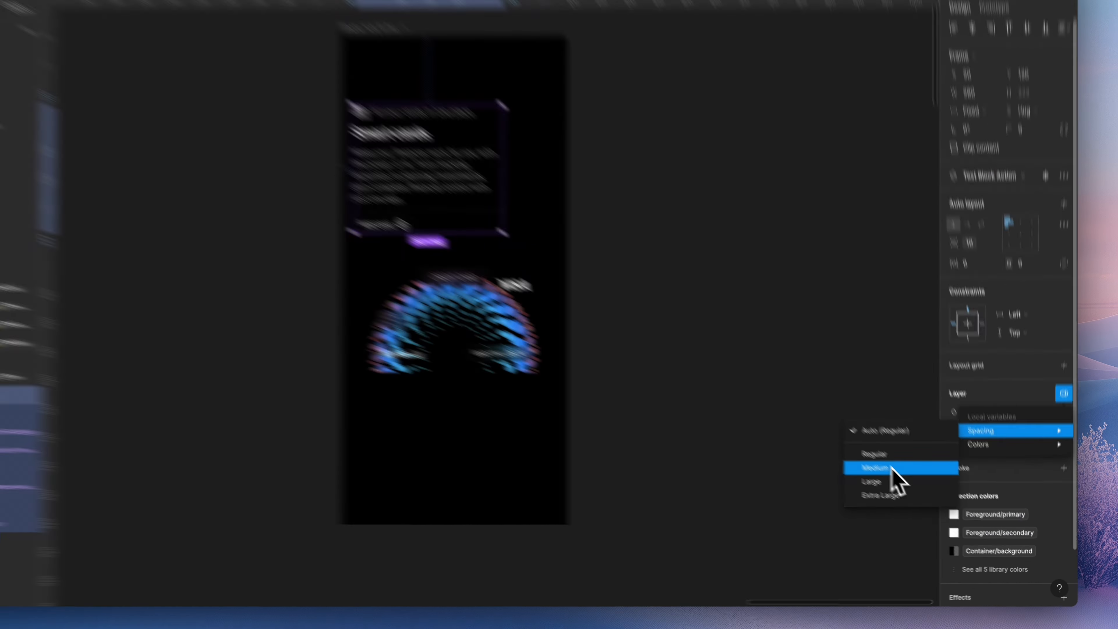
{"action": "left_click", "coordinate": [893, 468]}
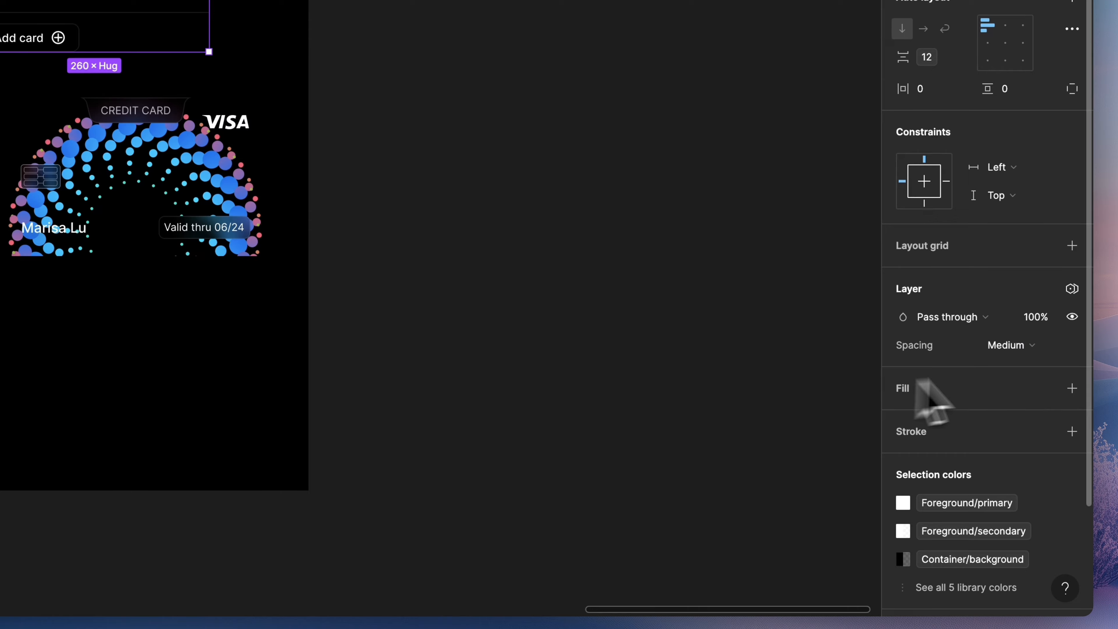
{"action": "left_click", "coordinate": [1026, 348]}
{"action": "left_click", "coordinate": [1031, 365]}
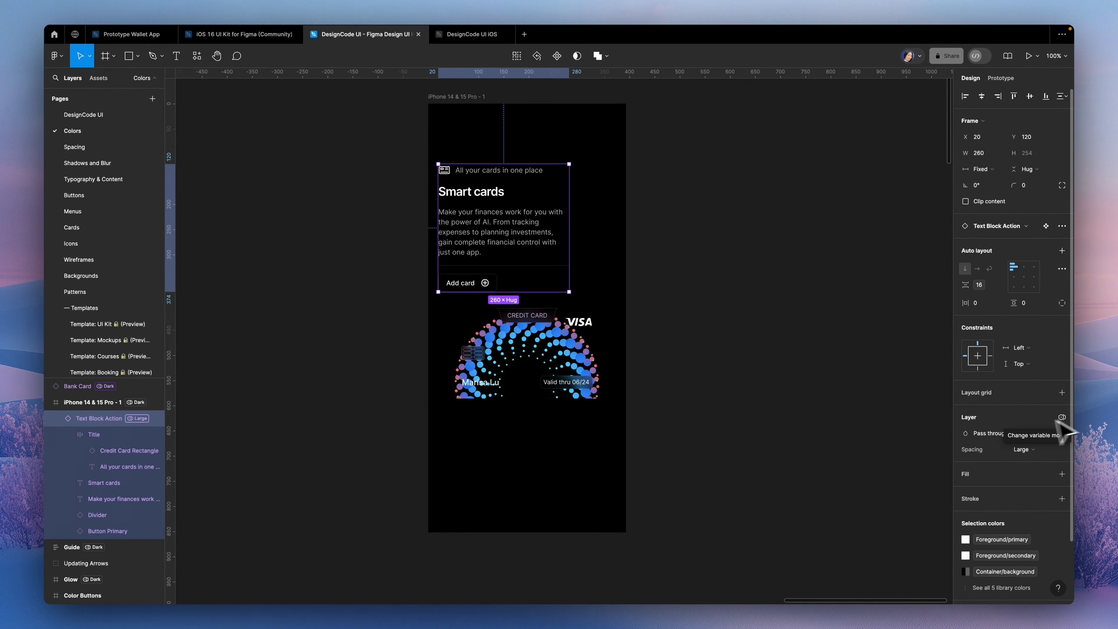
Apply the Headings/Heading 4 text style to the "Smart cards" title.
{"action": "left_click", "coordinate": [495, 194]}
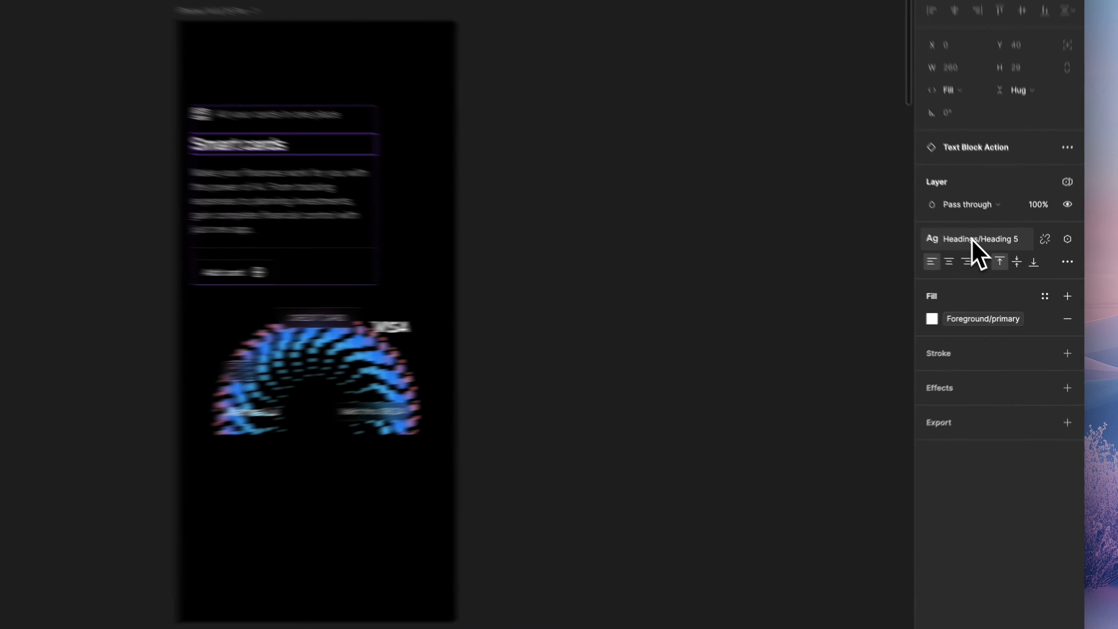
{"action": "left_click", "coordinate": [995, 259]}
{"action": "left_click", "coordinate": [991, 357]}
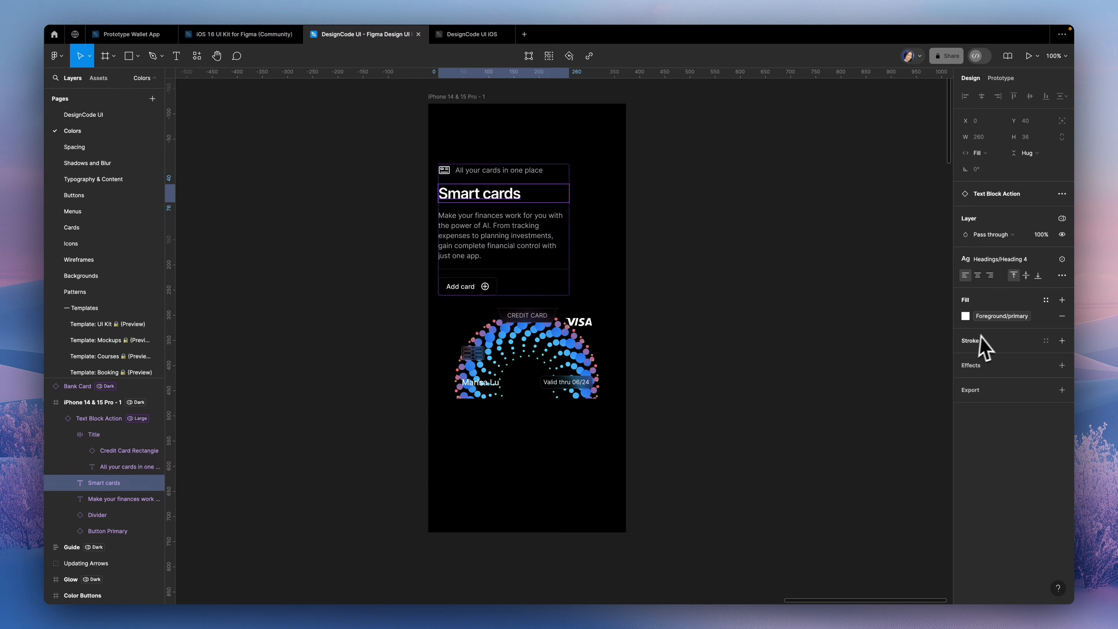
Browse the library color variables, gradients and foundation color styles available for the "Smart cards" title's fill.
{"action": "left_click", "coordinate": [965, 316]}
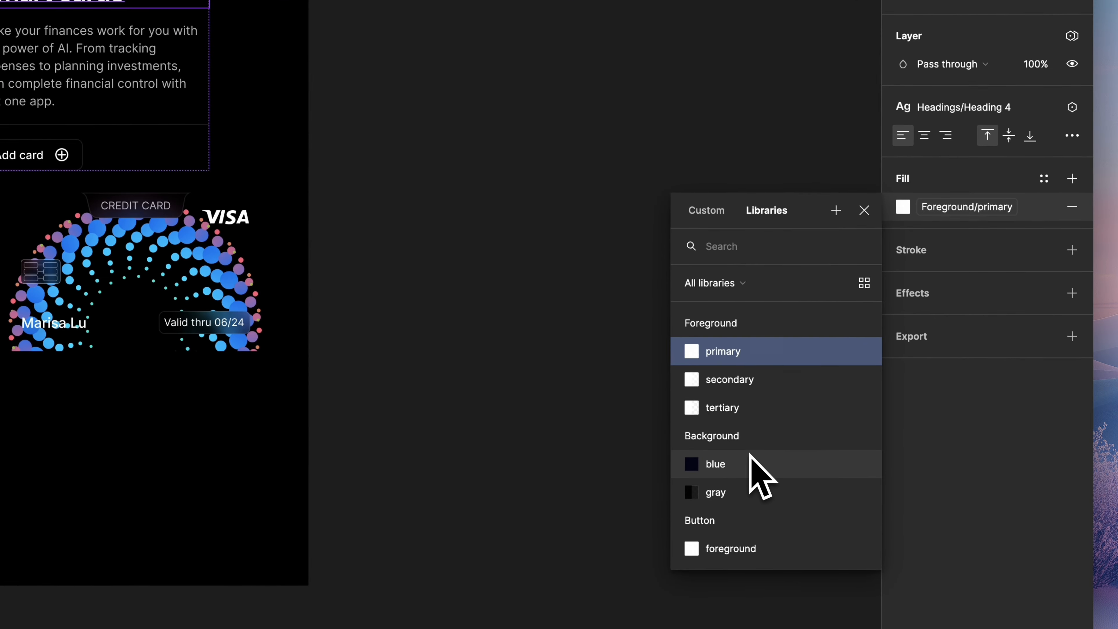
{"action": "scroll", "coordinate": [874, 441], "scroll_direction": "down", "scroll_amount": 5}
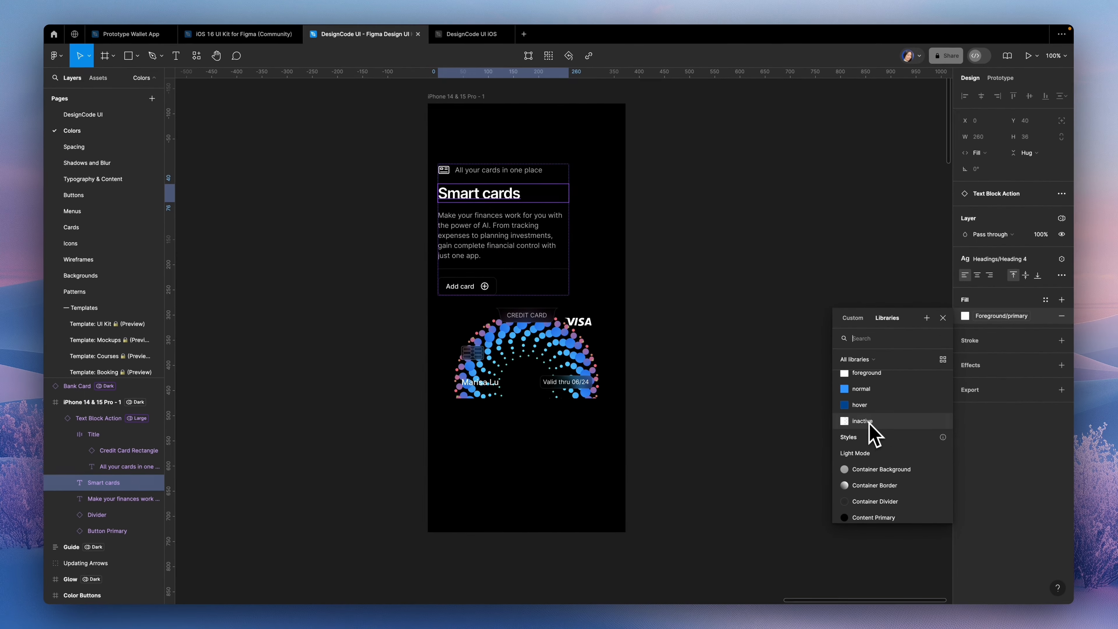
{"action": "scroll", "coordinate": [874, 436], "scroll_direction": "down", "scroll_amount": 10}
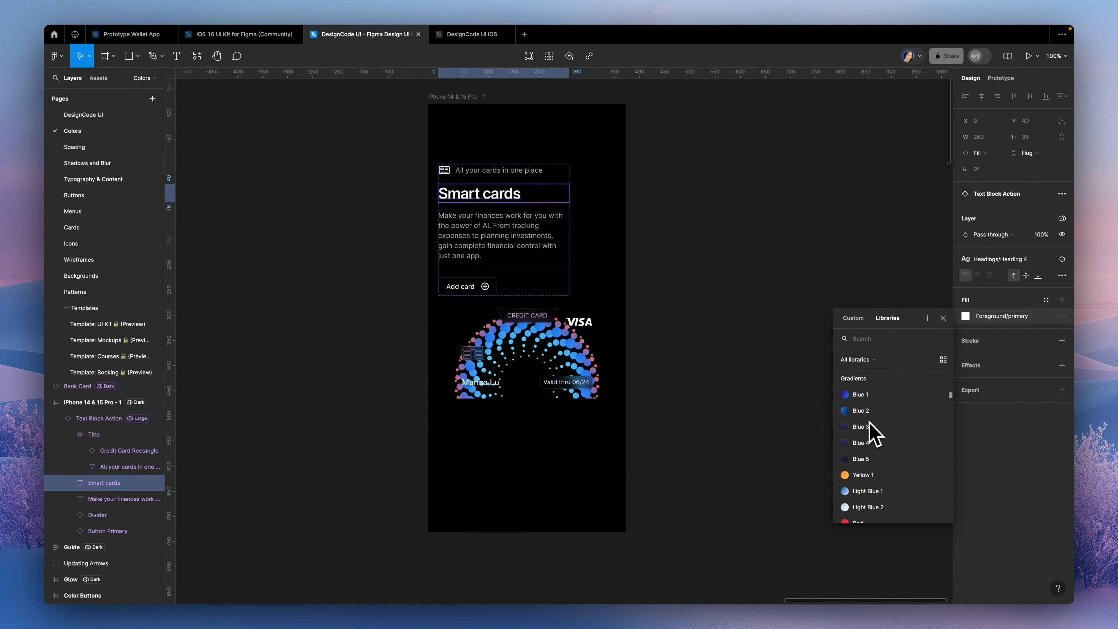
{"action": "scroll", "coordinate": [869, 422], "scroll_direction": "down", "scroll_amount": 15}
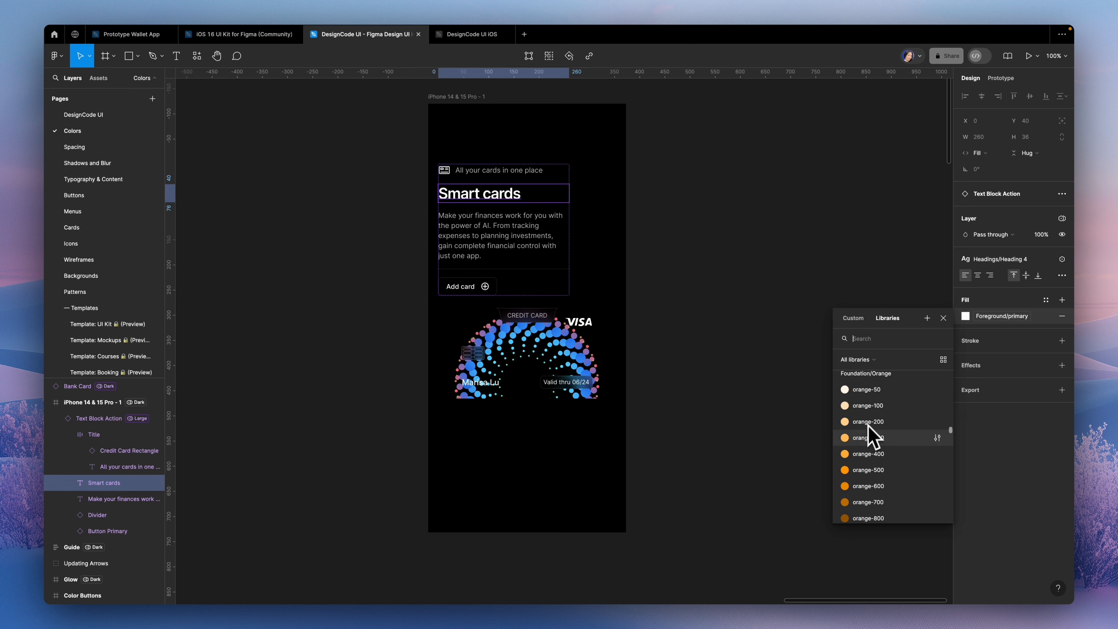
{"action": "scroll", "coordinate": [863, 494], "scroll_direction": "down", "scroll_amount": 6}
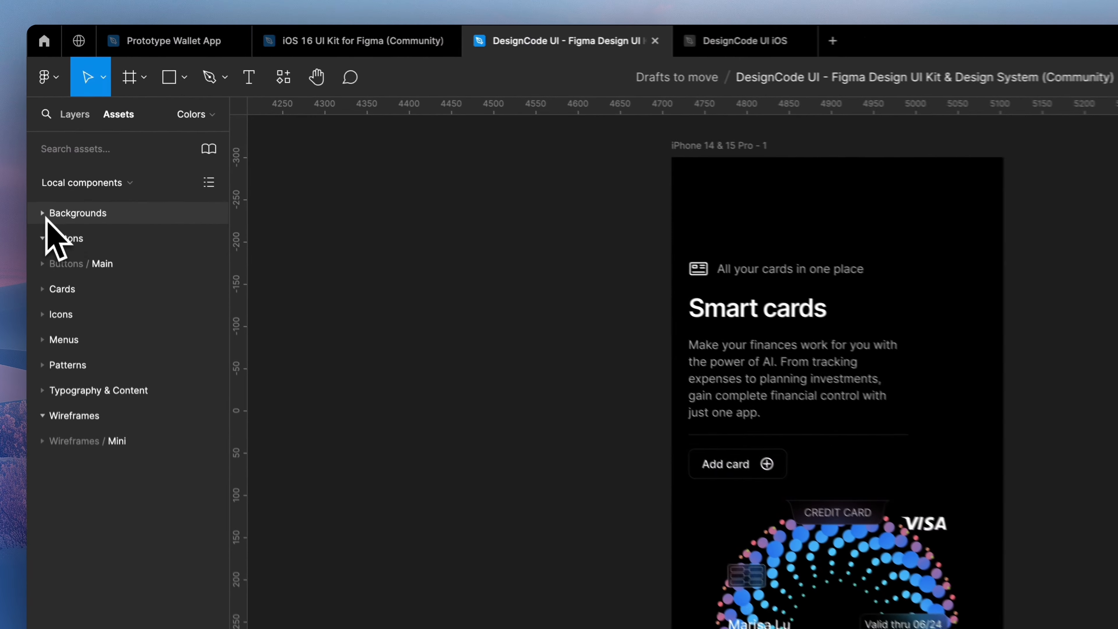
Place a Background 1 component behind the text and card in the phone frame and set its breakpoint to Mobile.
{"action": "left_click", "coordinate": [63, 137]}
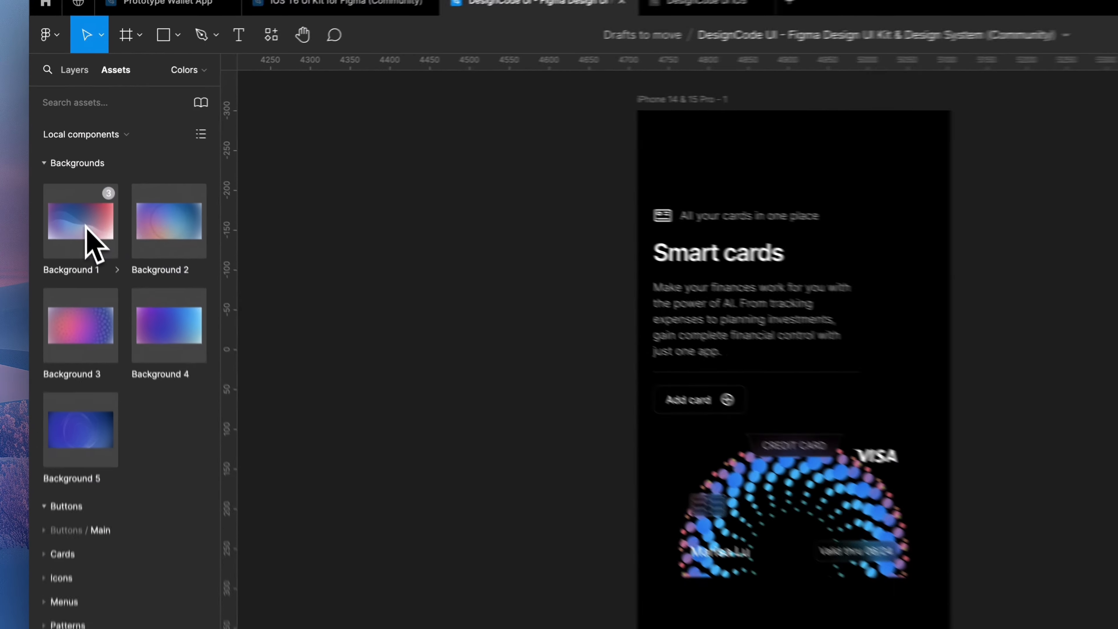
{"action": "left_click_drag", "start_coordinate": [81, 219], "coordinate": [622, 324]}
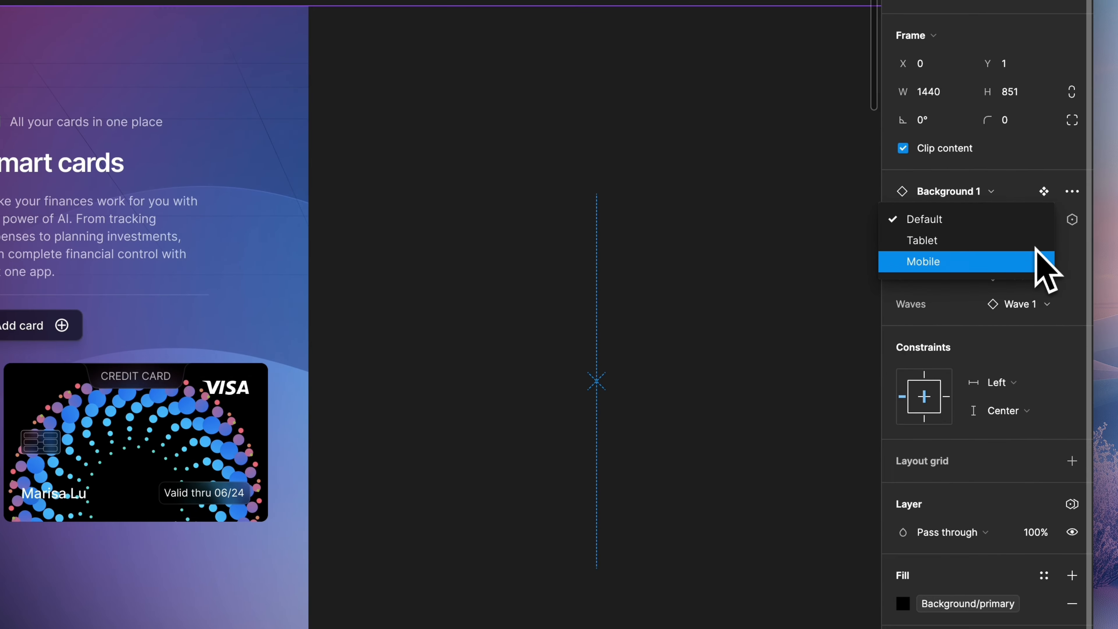
{"action": "left_click", "coordinate": [956, 261]}
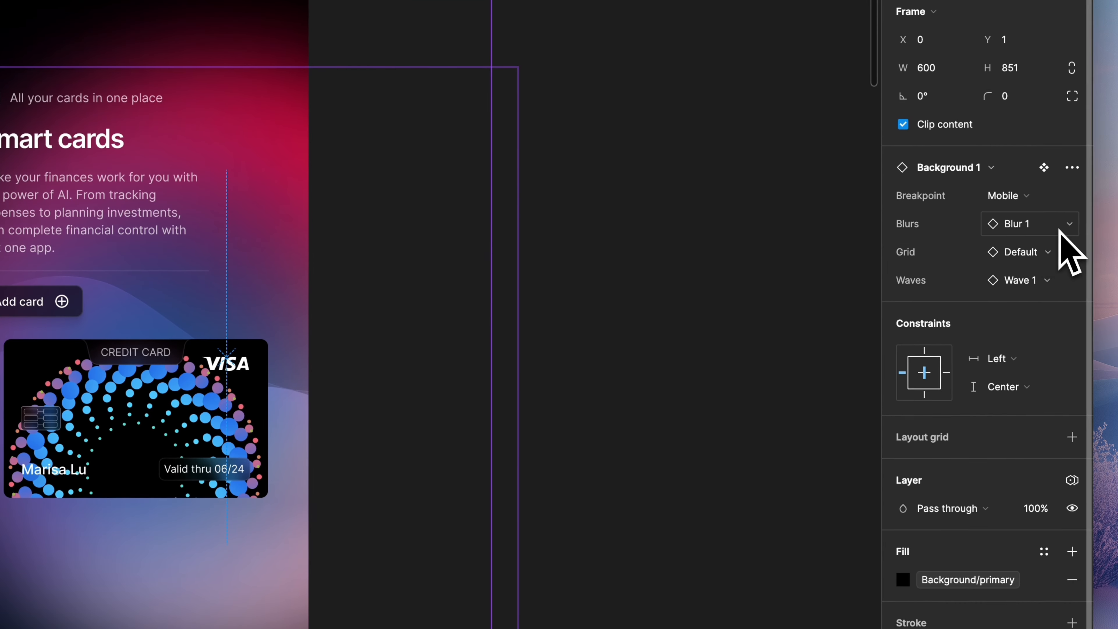
Swap the Background 1 component's blur to Blur 2 and look through its Blurs, Grid and Waves options.
{"action": "left_click", "coordinate": [1059, 227]}
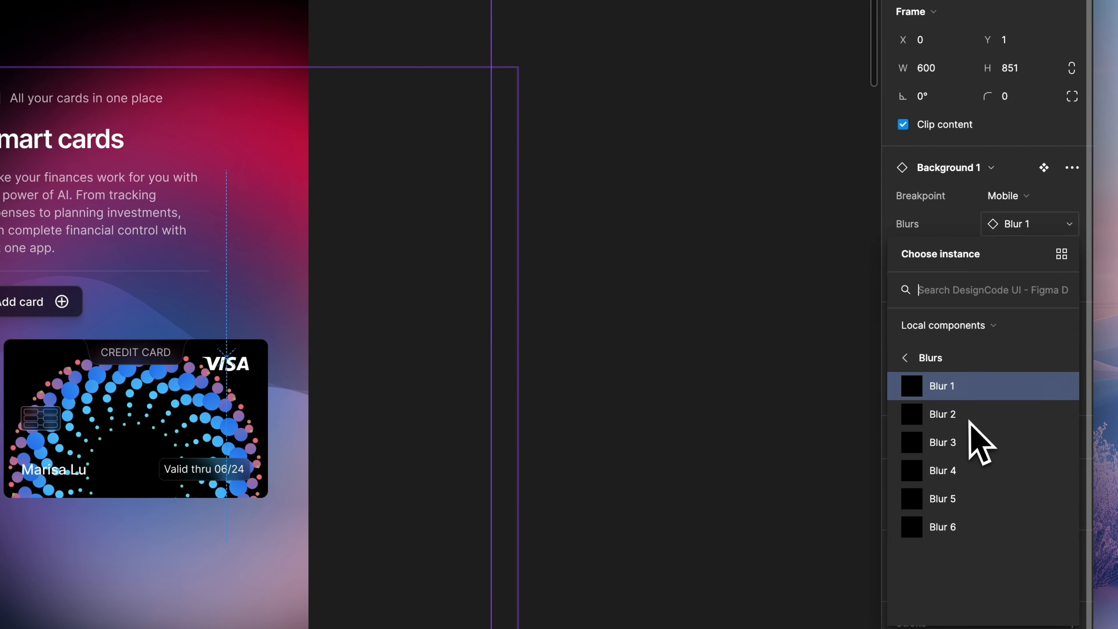
{"action": "left_click", "coordinate": [969, 416]}
{"action": "left_click", "coordinate": [1032, 252]}
{"action": "left_click", "coordinate": [1044, 225]}
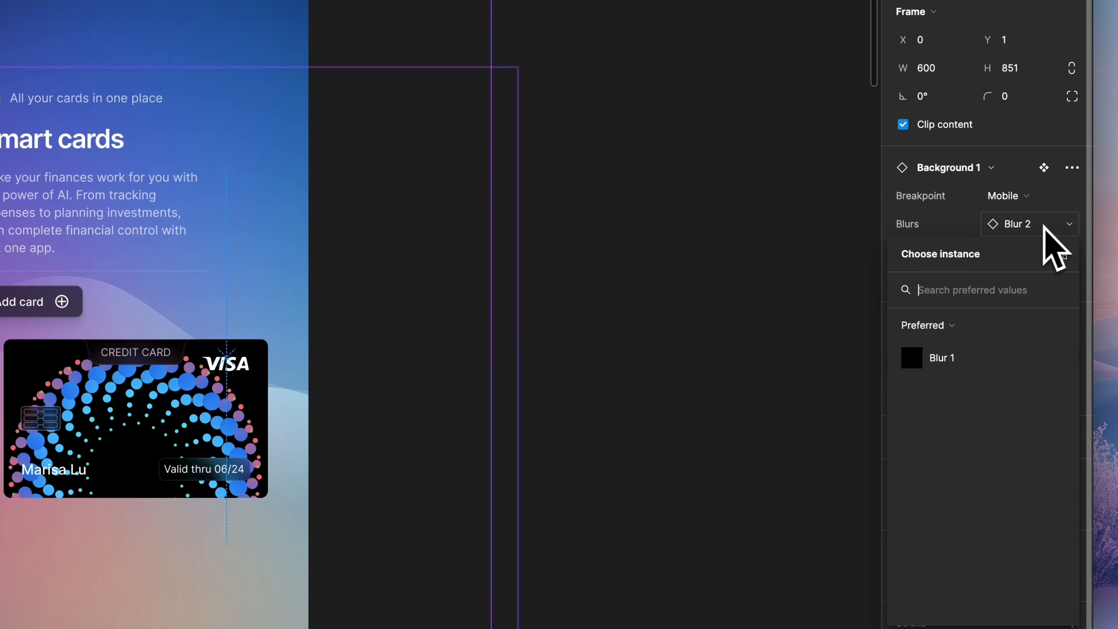
{"action": "left_click", "coordinate": [1076, 224]}
{"action": "left_click", "coordinate": [1073, 257]}
{"action": "left_click", "coordinate": [1073, 257]}
{"action": "left_click", "coordinate": [1063, 280]}
{"action": "left_click", "coordinate": [1064, 281]}
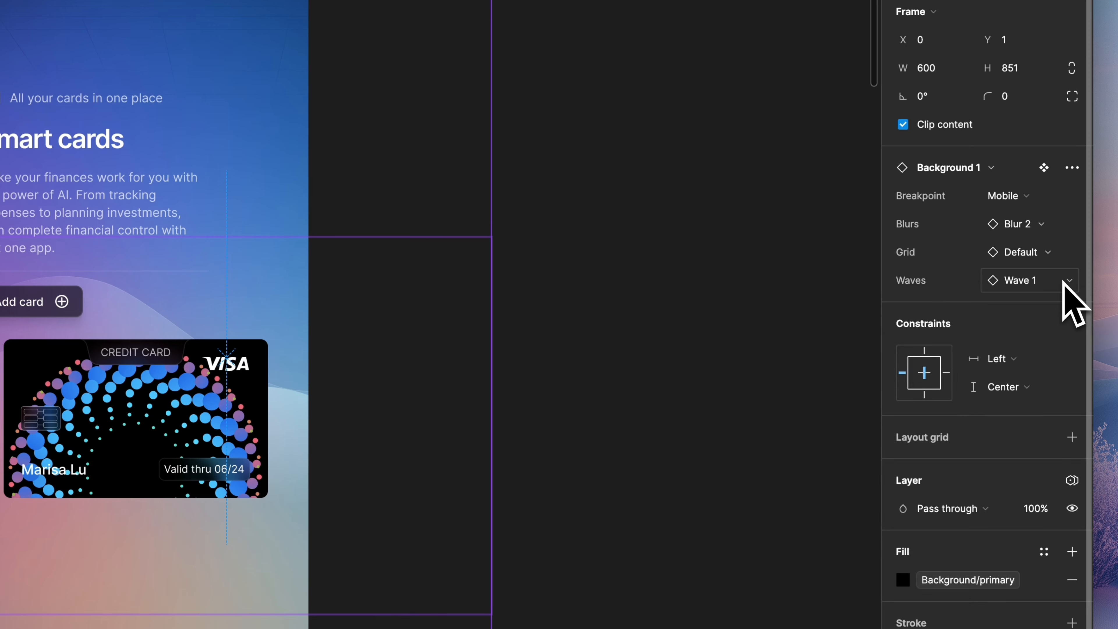
{"action": "left_click", "coordinate": [1053, 225]}
{"action": "left_click", "coordinate": [1071, 222]}
{"action": "left_click", "coordinate": [685, 359]}
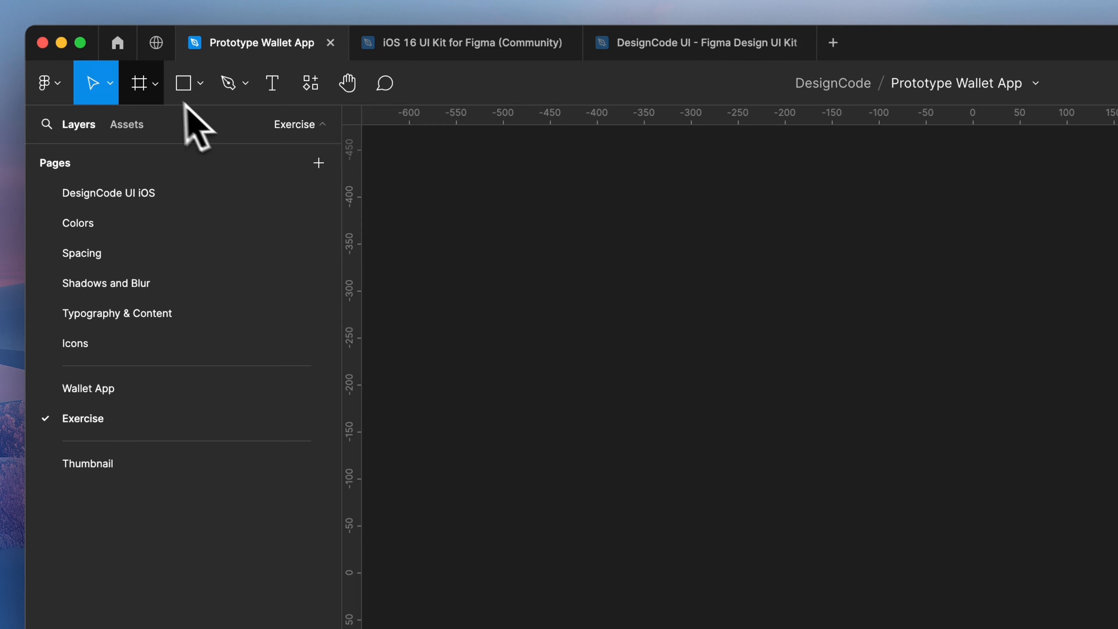
Open the keyboard shortcuts reference and view the shortcuts for the drawing tools.
{"action": "left_click", "coordinate": [155, 83]}
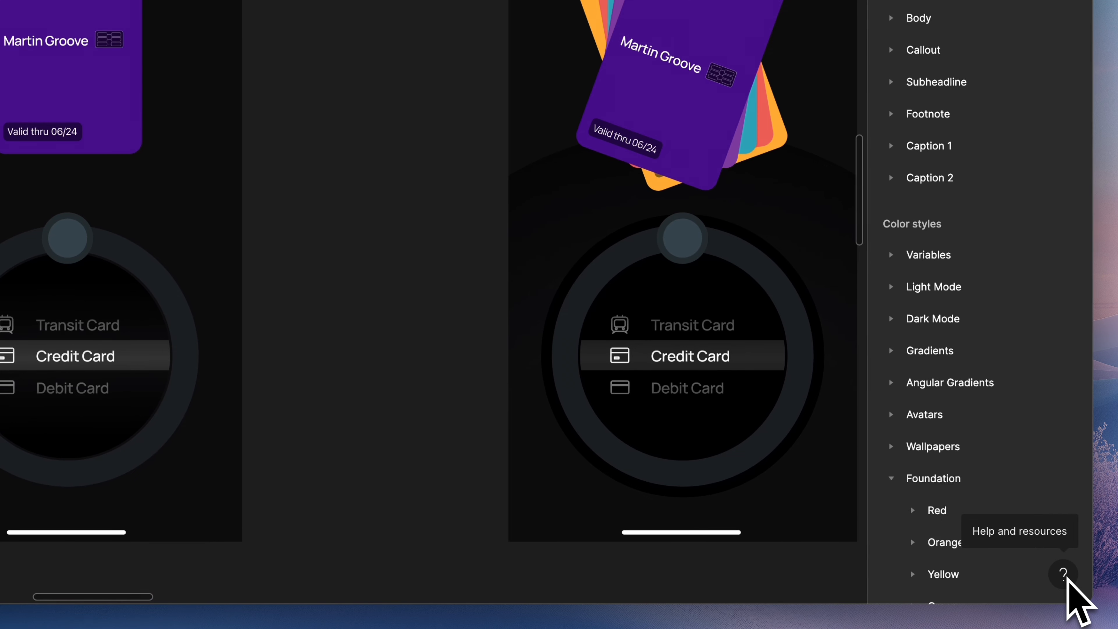
{"action": "left_click", "coordinate": [1064, 573]}
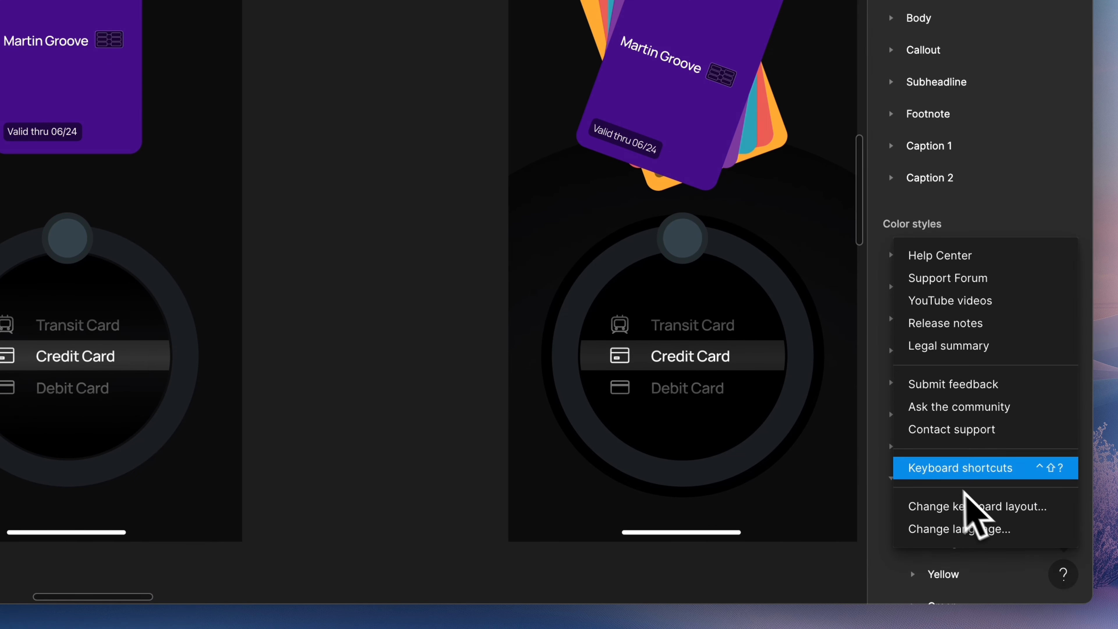
{"action": "left_click", "coordinate": [961, 469]}
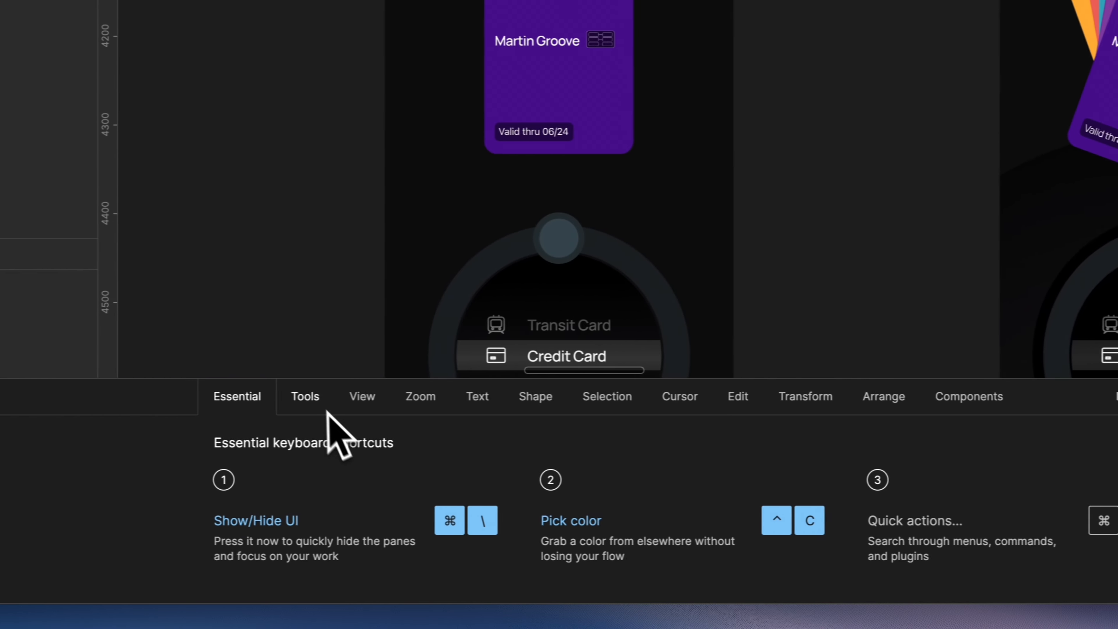
{"action": "left_click", "coordinate": [86, 397]}
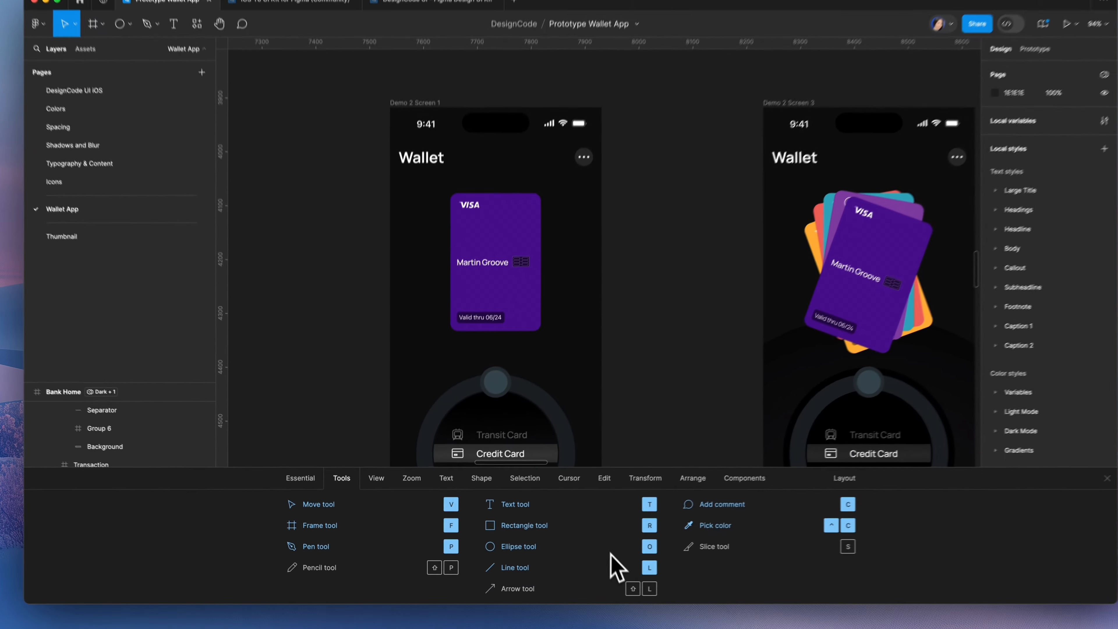
{"action": "left_click", "coordinate": [592, 486]}
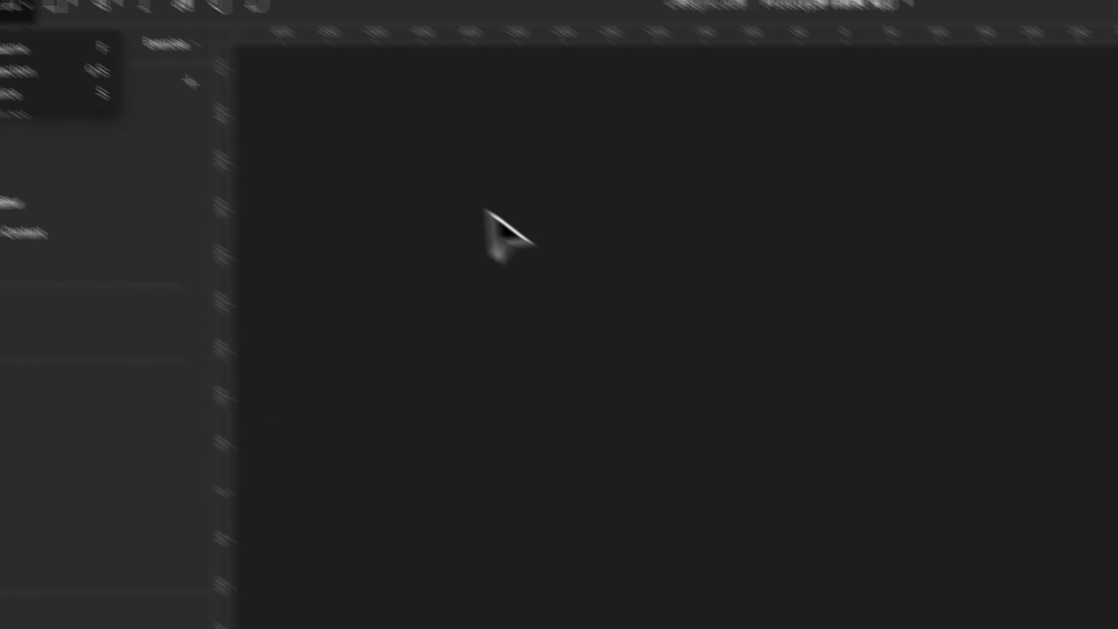
Draw a frame on the empty Exercise page and resize it to the iPhone 14 & 15 Pro preset.
{"action": "key", "text": "f"}
{"action": "left_click_drag", "start_coordinate": [719, 335], "coordinate": [824, 435]}
{"action": "left_click_drag", "start_coordinate": [521, 244], "coordinate": [731, 498]}
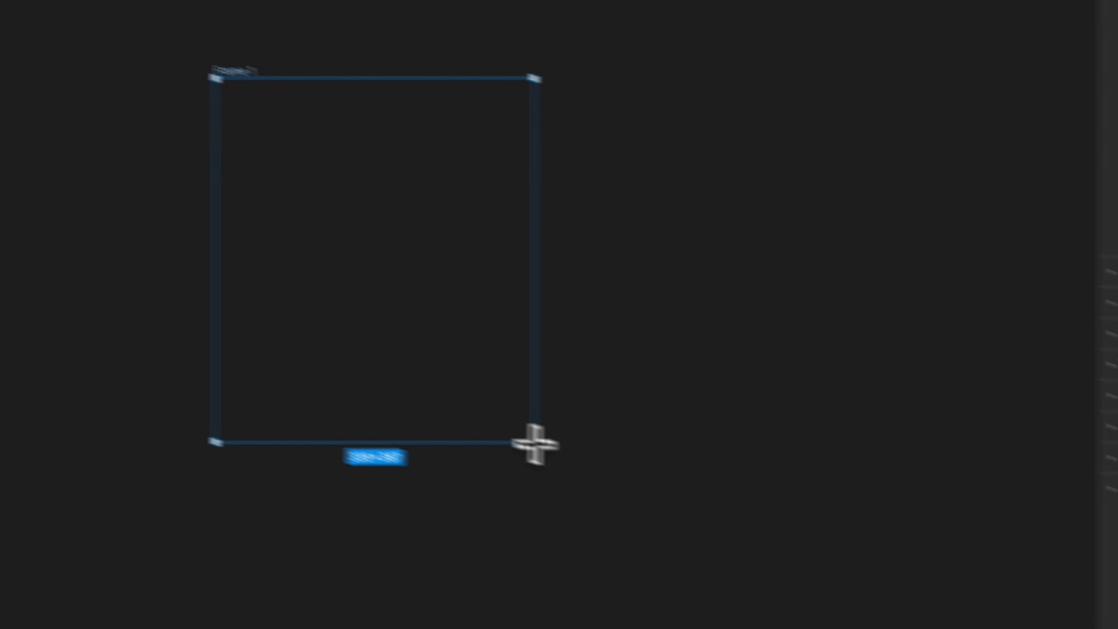
{"action": "left_click_drag", "start_coordinate": [535, 444], "coordinate": [535, 444]}
{"action": "left_click", "coordinate": [935, 125]}
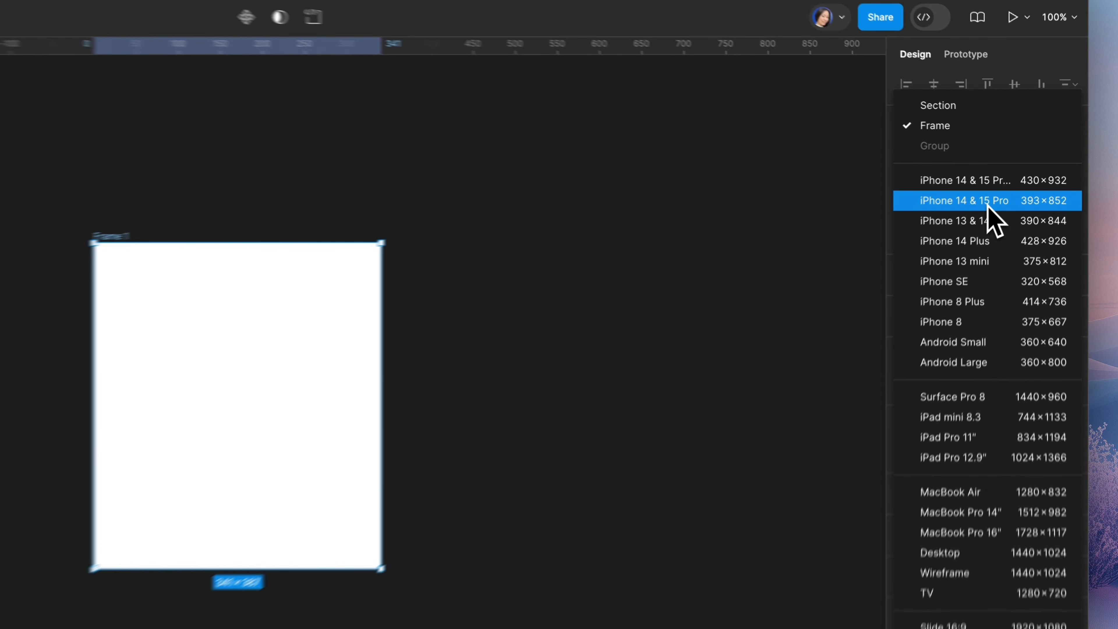
{"action": "left_click", "coordinate": [989, 201]}
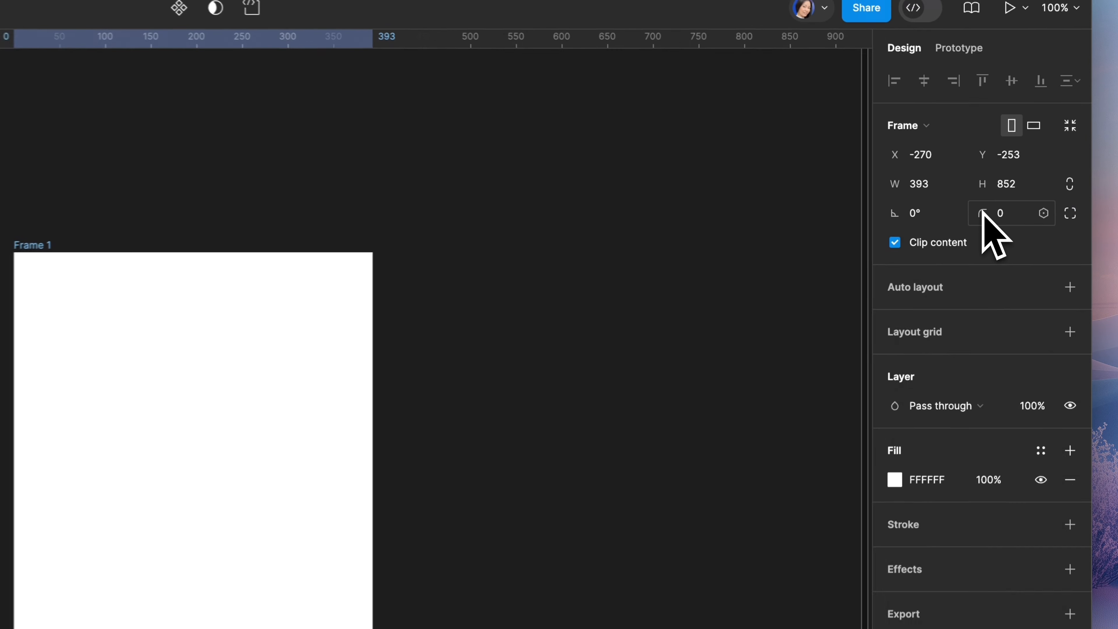
Position the phone frame at X 0 and Y 0.
{"action": "left_click", "coordinate": [945, 155]}
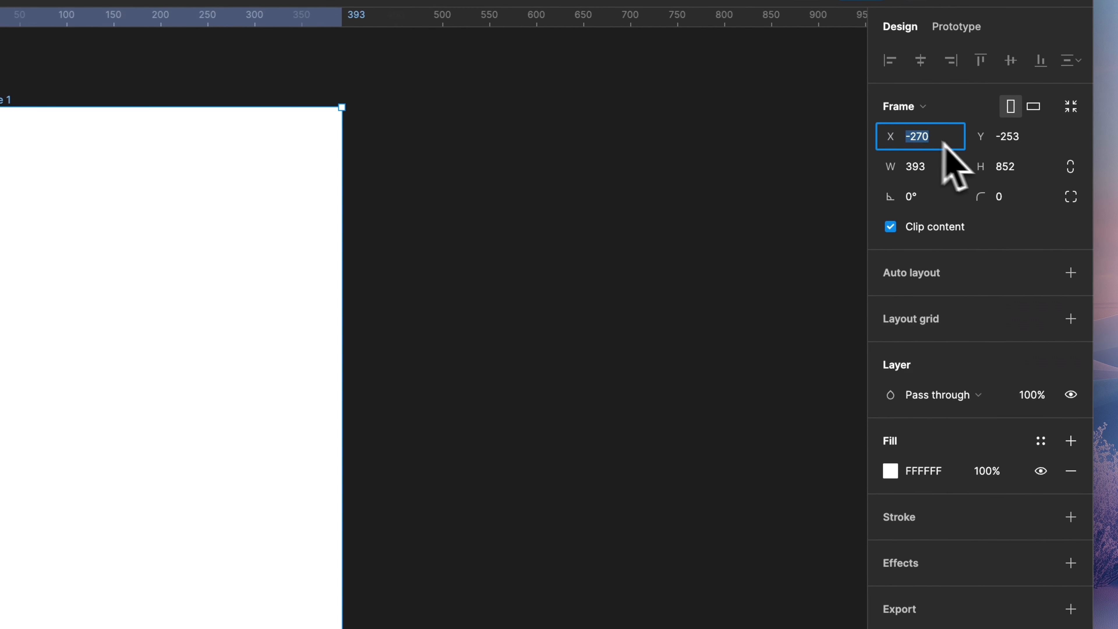
{"action": "type", "text": "0"}
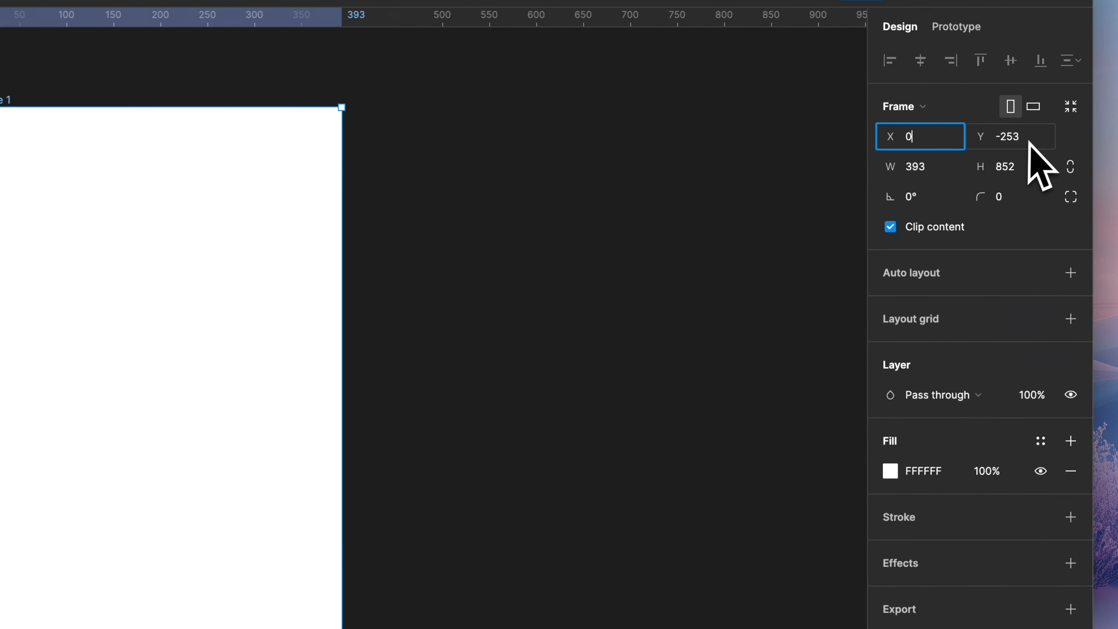
{"action": "left_click", "coordinate": [1029, 140]}
{"action": "type", "text": "0"}
{"action": "key", "text": "Return"}
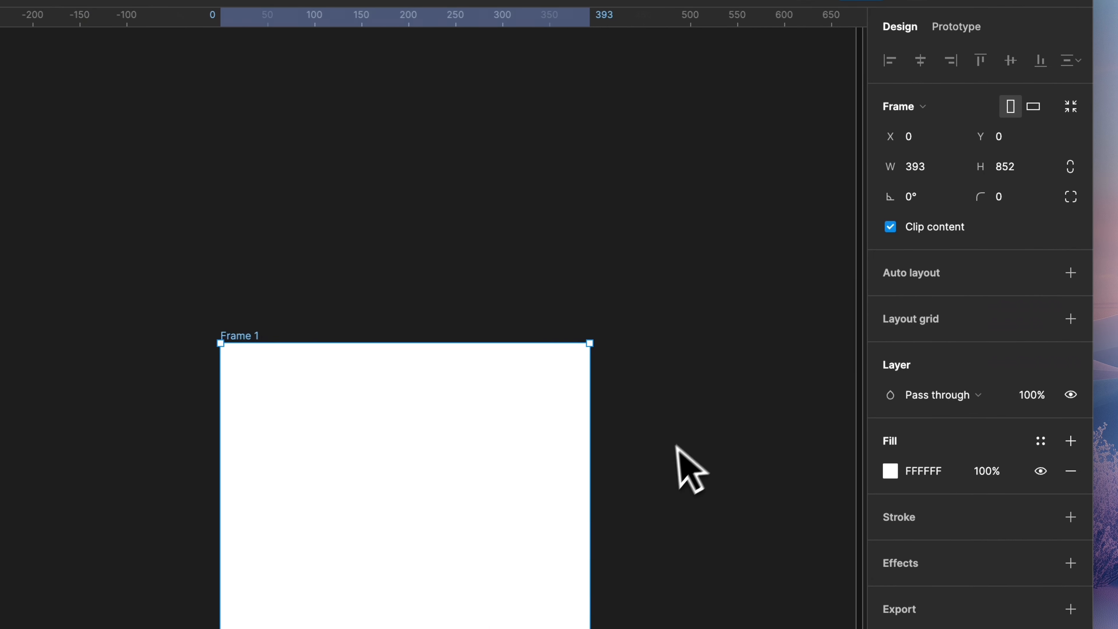
Set the phone frame's fill color to 0E0E0F.
{"action": "scroll", "coordinate": [678, 471], "scroll_direction": "down", "scroll_amount": 5}
{"action": "scroll", "coordinate": [678, 471], "scroll_direction": "right", "scroll_amount": 3}
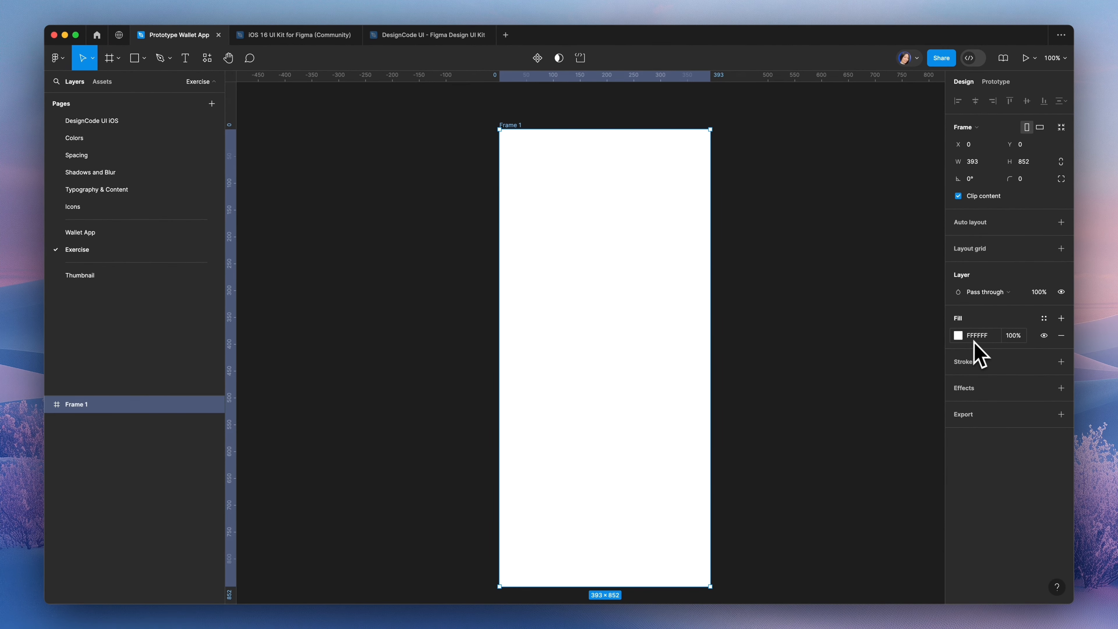
{"action": "left_click", "coordinate": [978, 339]}
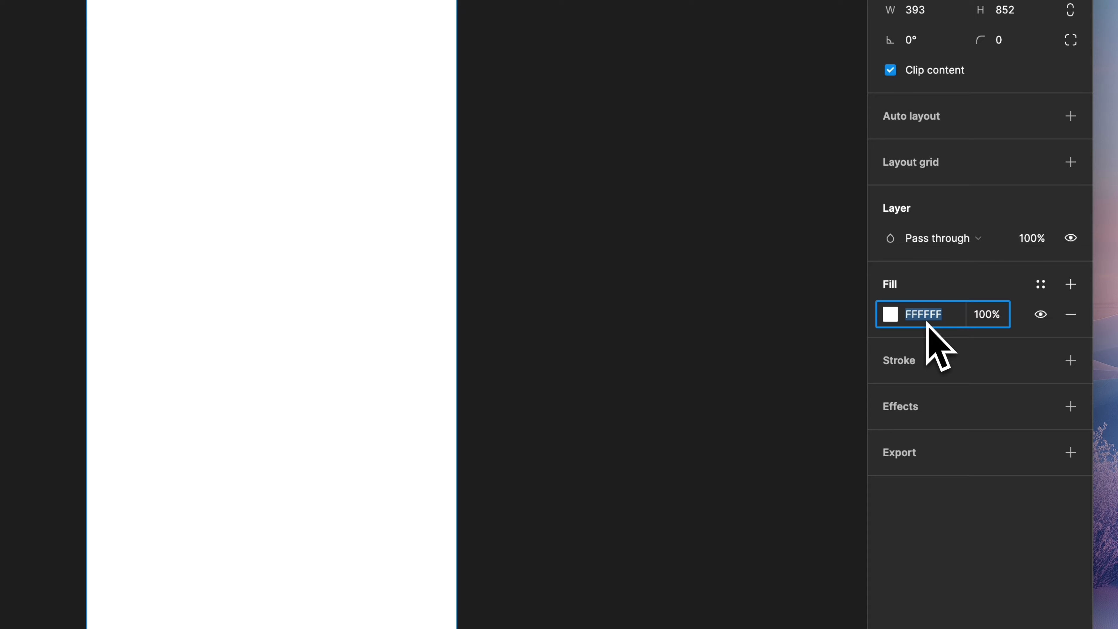
{"action": "type", "text": "0e0e0f"}
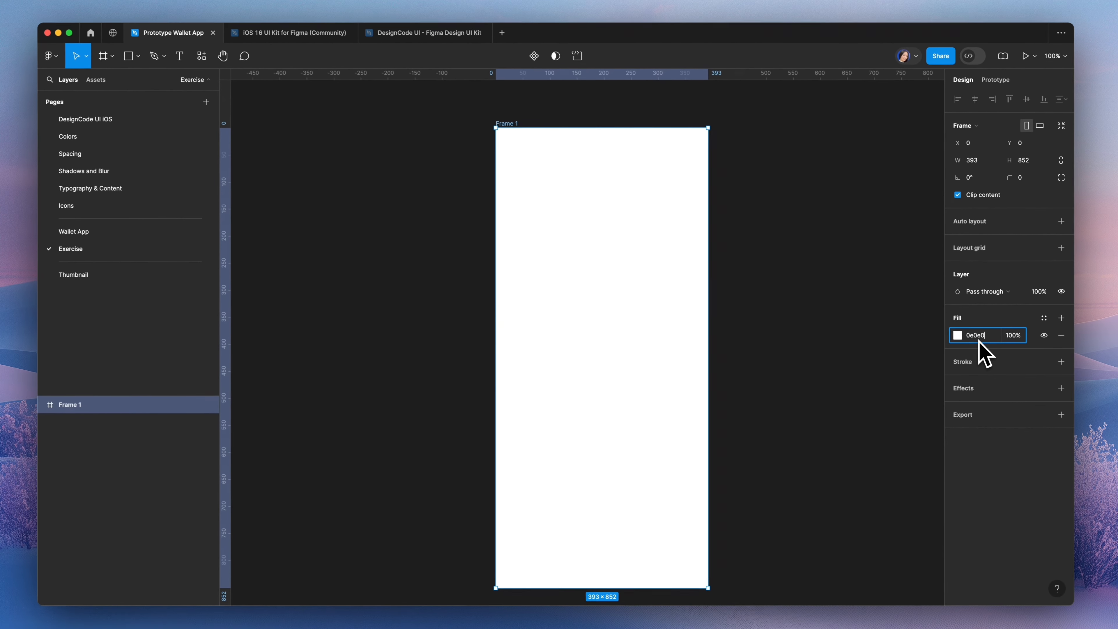
{"action": "key", "text": "Return"}
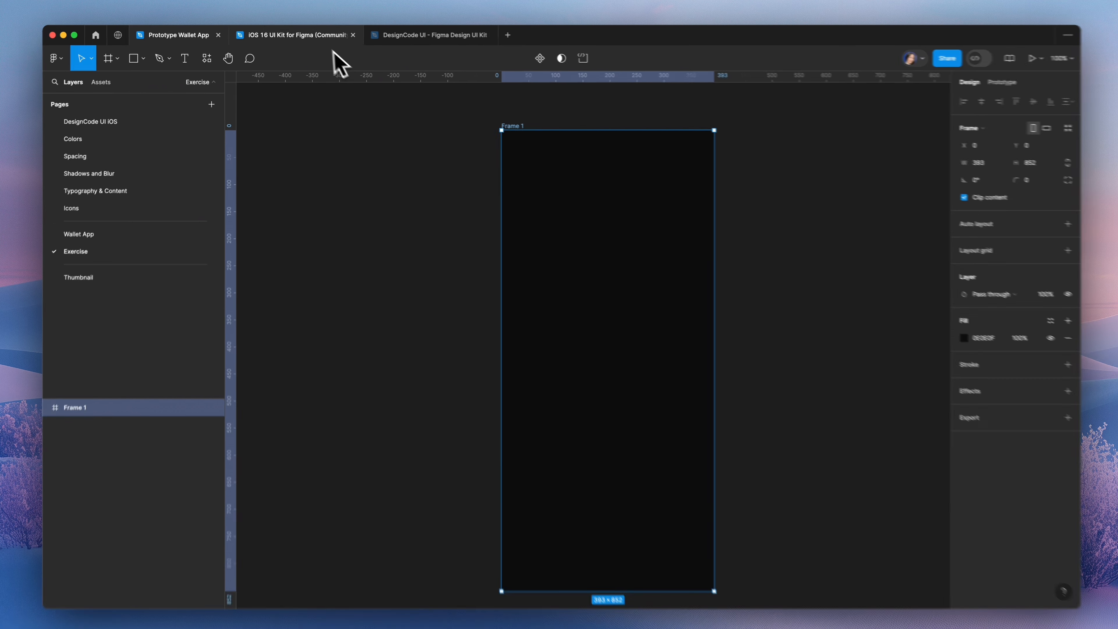
Switch to the iOS 16 UI Kit file and copy the iPhone 14 Pro / Light / Default StatusBar variant.
{"action": "left_click", "coordinate": [329, 39]}
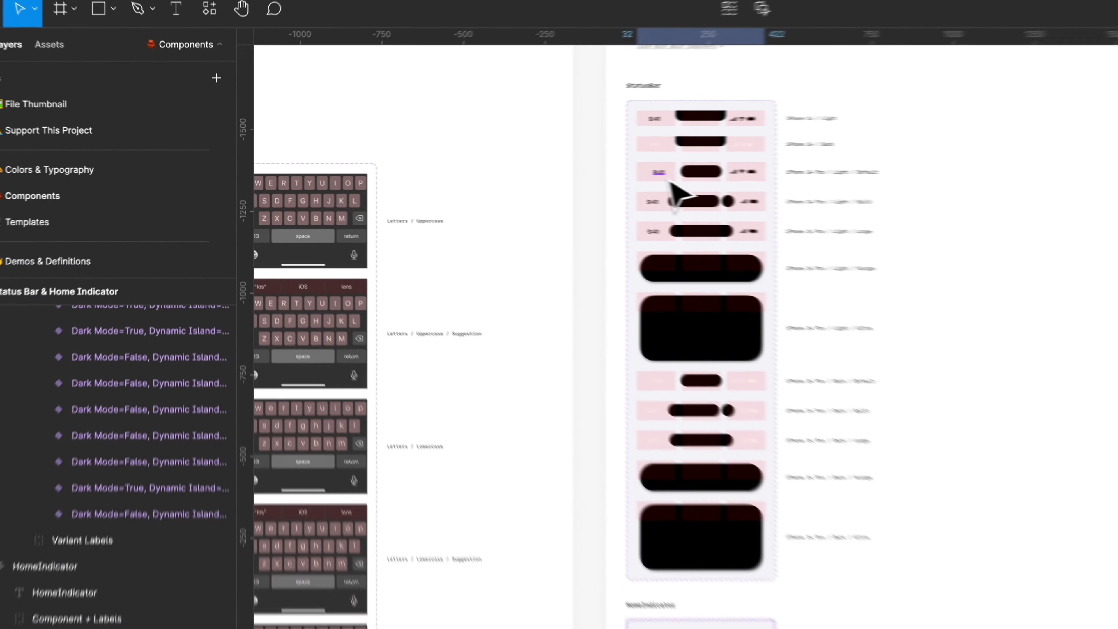
{"action": "left_click", "coordinate": [503, 166], "text": "super"}
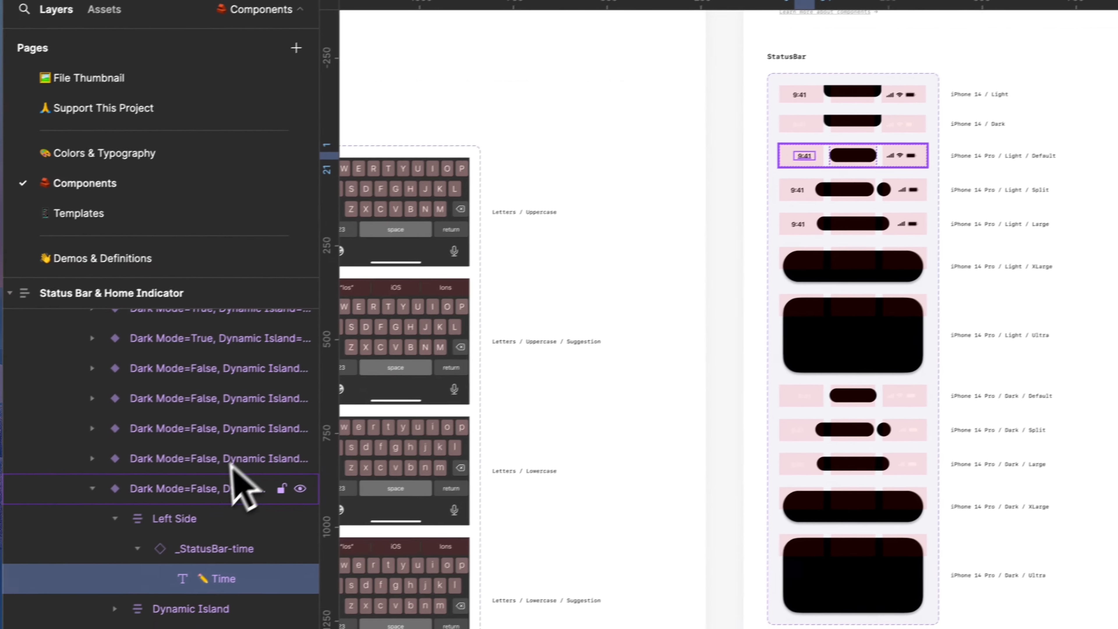
{"action": "left_click", "coordinate": [131, 516]}
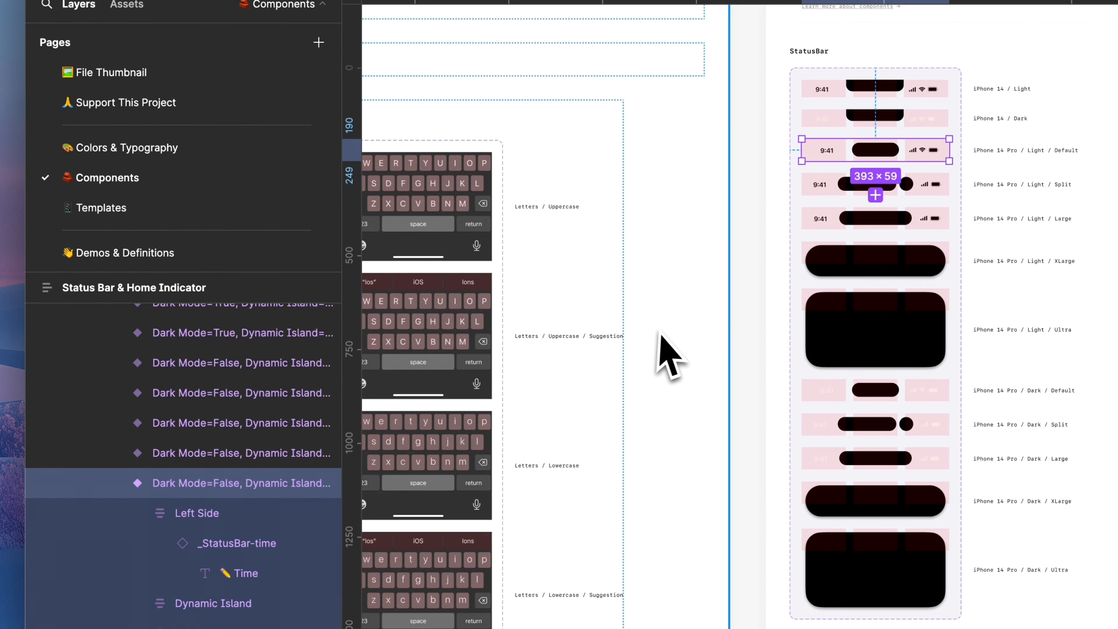
{"action": "key", "text": "super+c"}
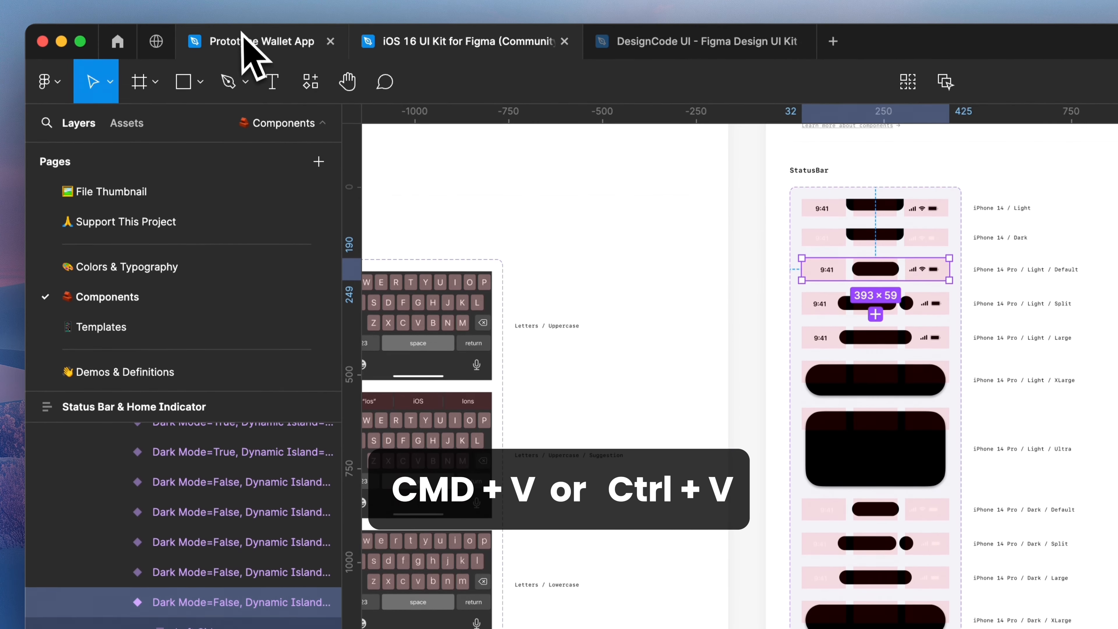
Paste the StatusBar into the wallet file's phone frame, aligned to the top left with Dark Mode on, and hide its layout grid.
{"action": "left_click", "coordinate": [249, 43]}
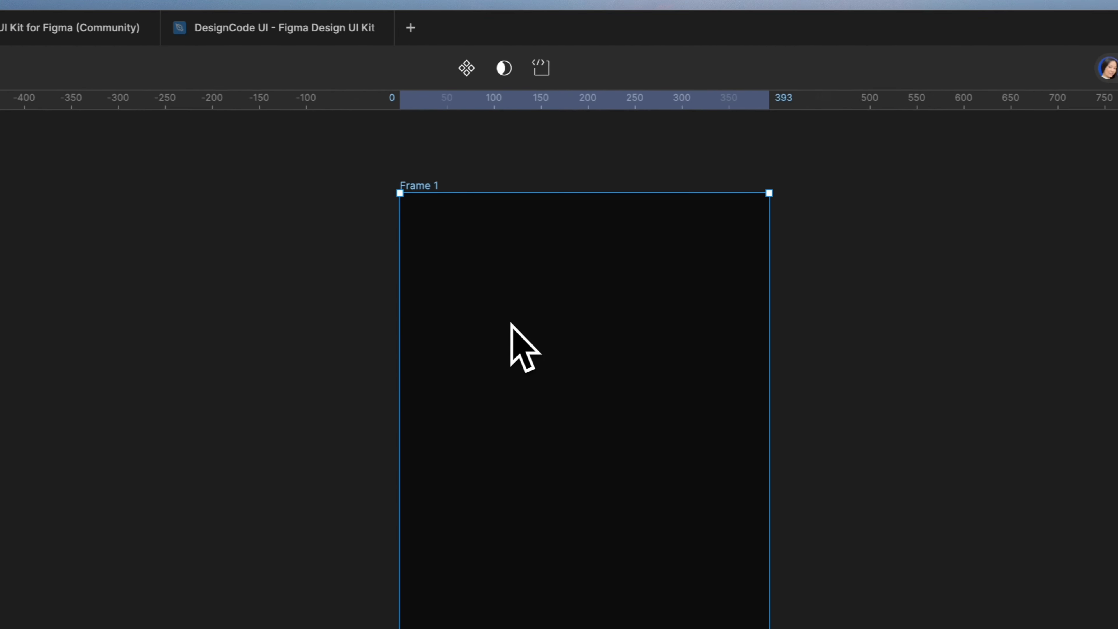
{"action": "key", "text": "super+v"}
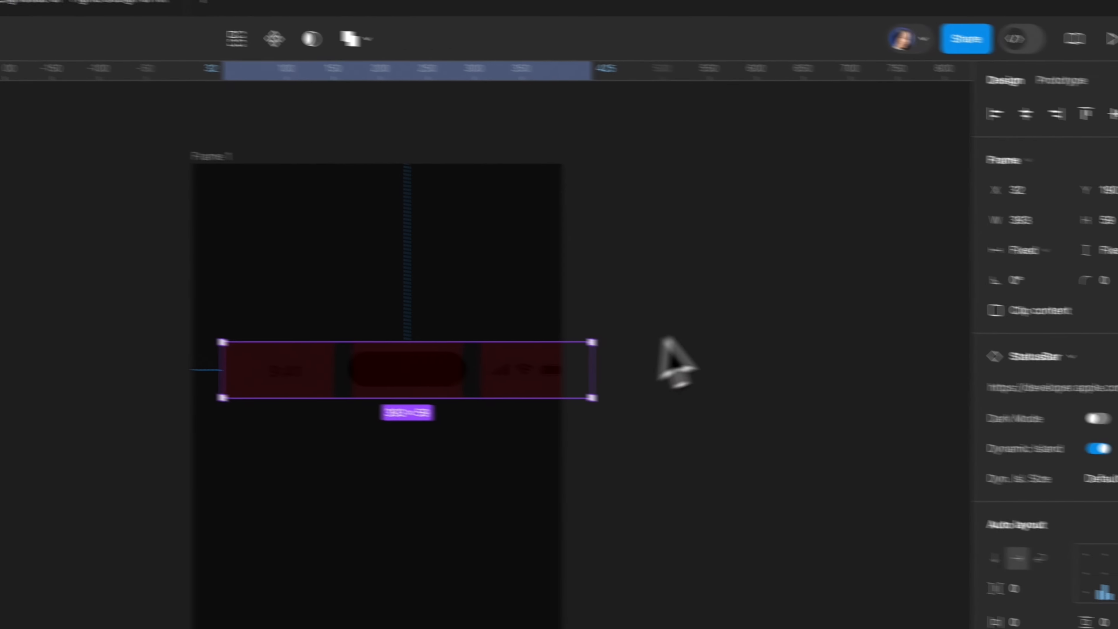
{"action": "left_click", "coordinate": [890, 100]}
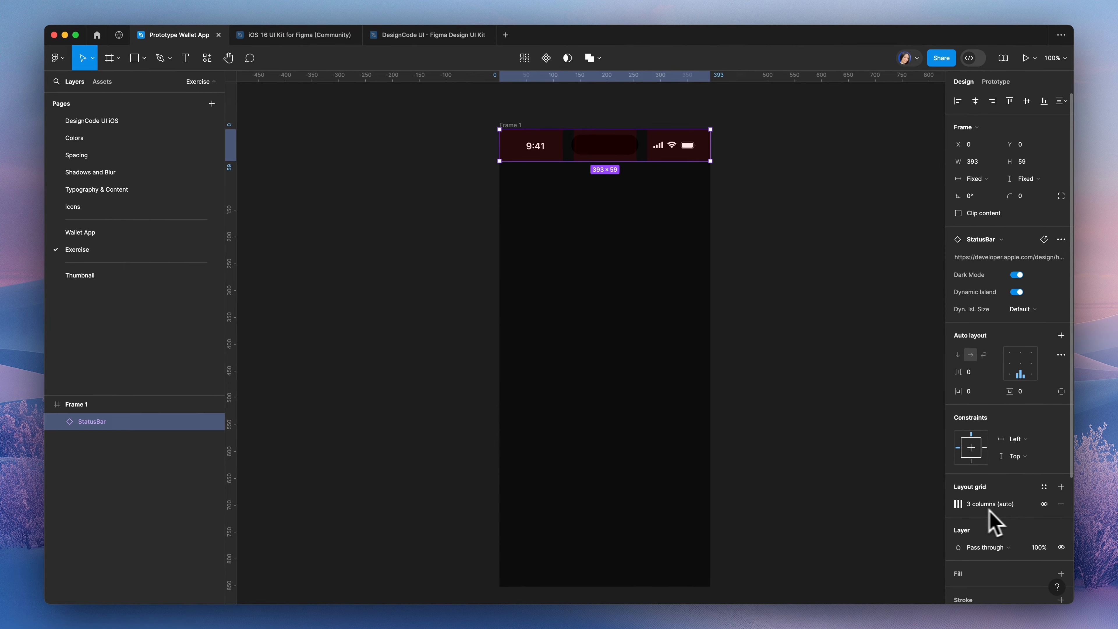
{"action": "left_click", "coordinate": [1044, 505]}
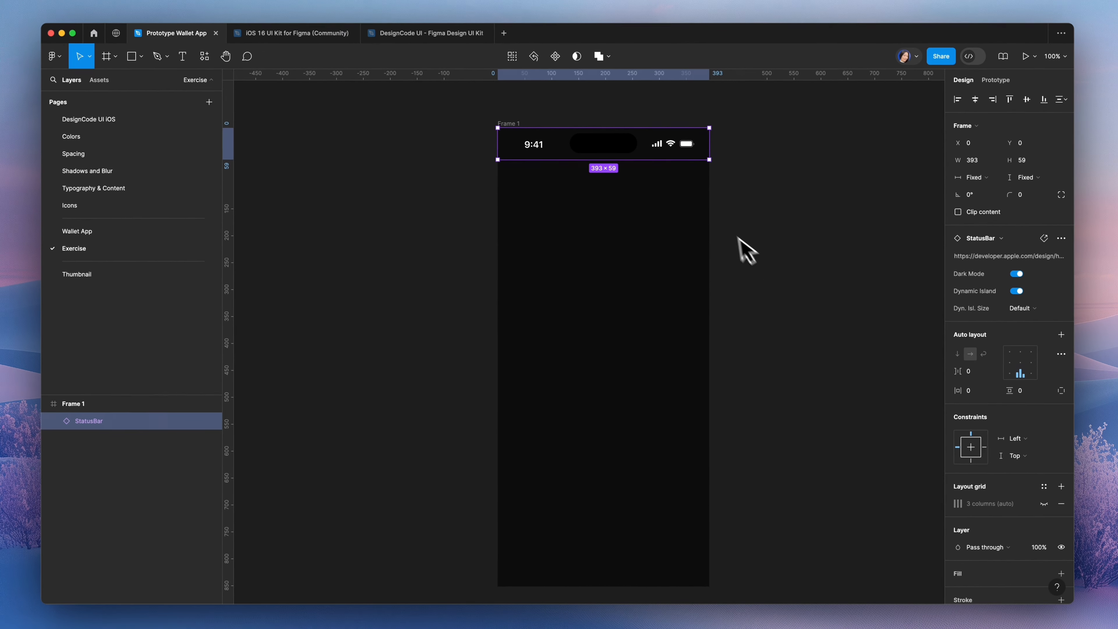
Return to the iOS 16 UI Kit file and select the HomeIndicator component below the status bars for copying.
{"action": "left_click", "coordinate": [325, 39]}
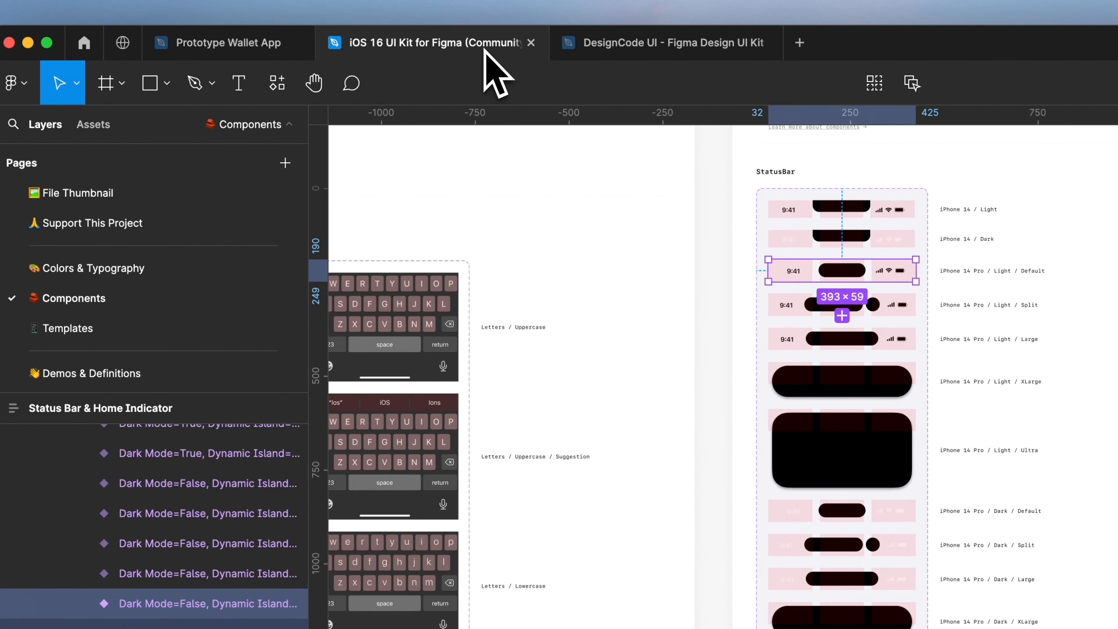
{"action": "key", "text": "super+c"}
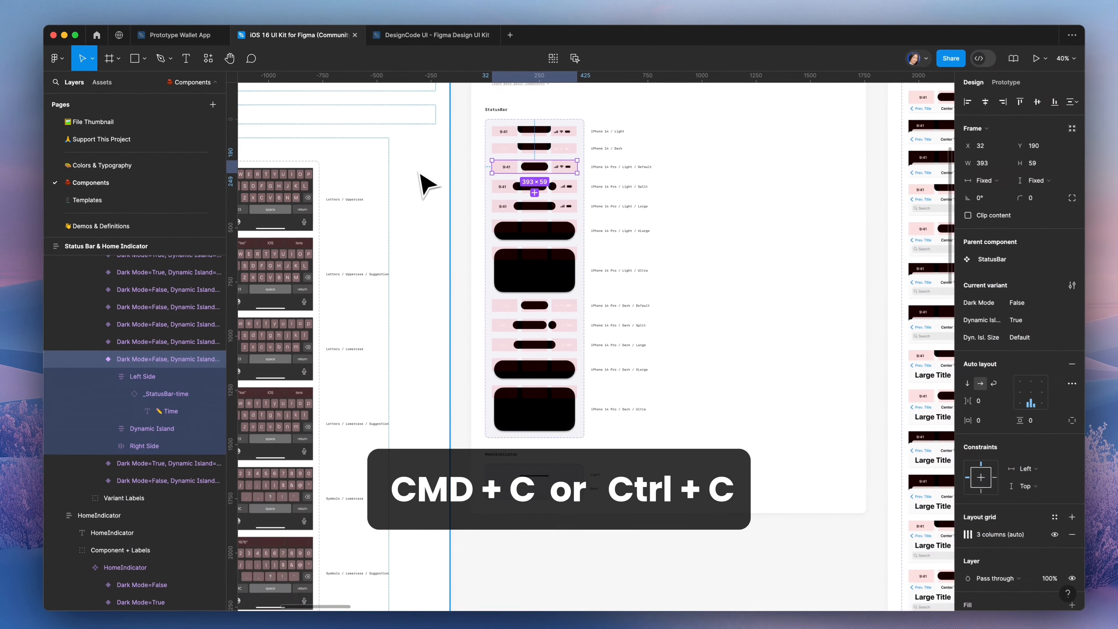
{"action": "left_click", "coordinate": [534, 485], "text": "super"}
{"action": "left_click", "coordinate": [151, 510]}
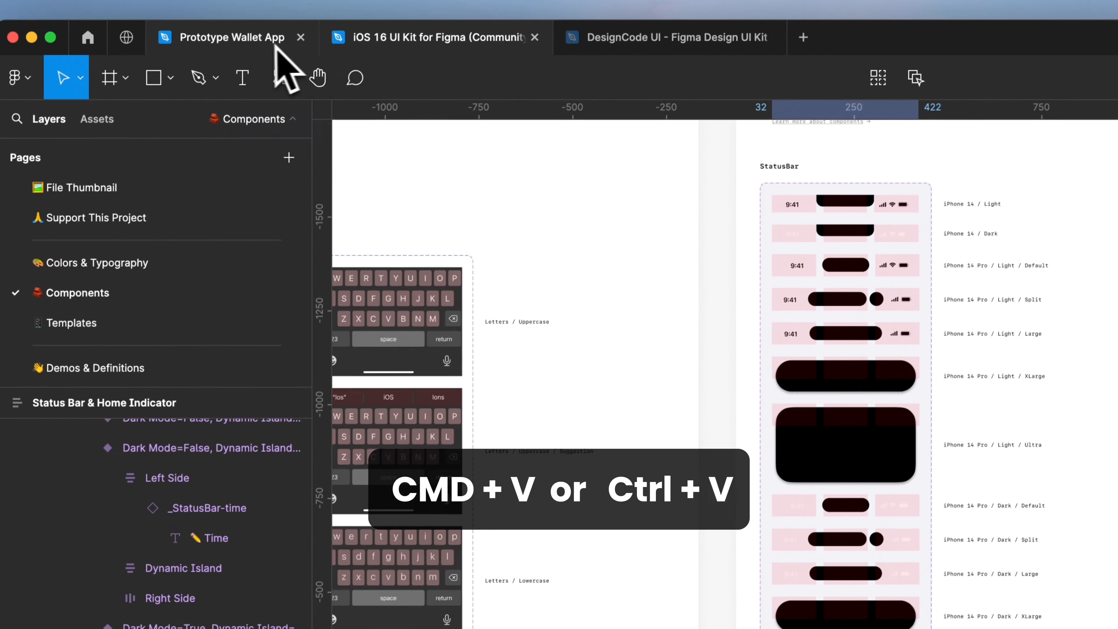
Paste the HomeIndicator into the wallet file's phone frame and align it to the frame's left and bottom edges.
{"action": "left_click", "coordinate": [257, 40]}
{"action": "key", "text": "super+v"}
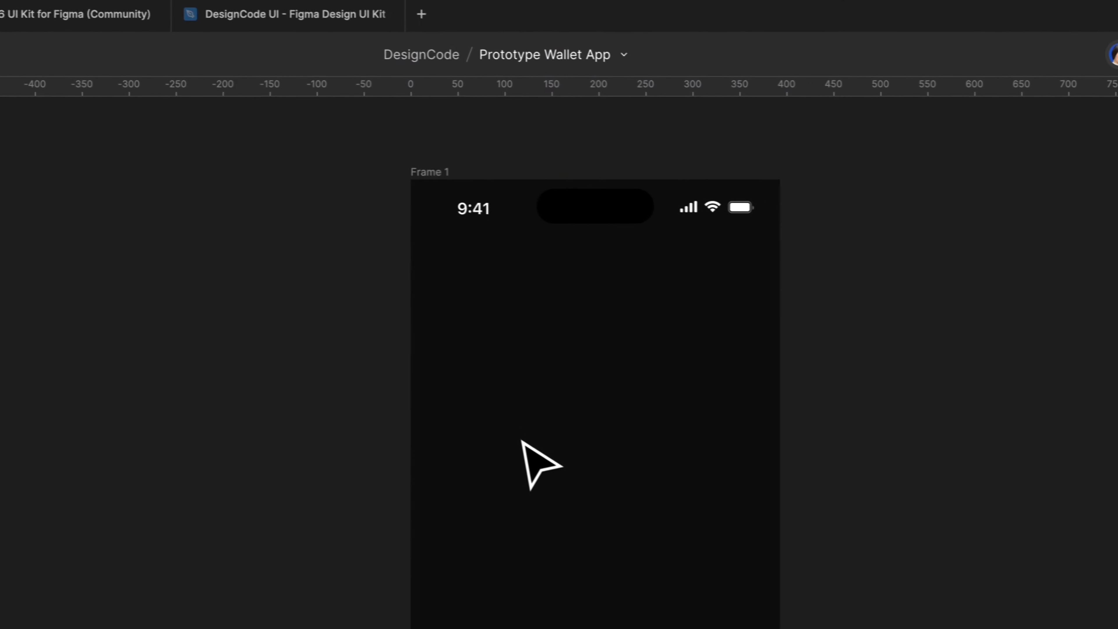
{"action": "key", "text": "super+v"}
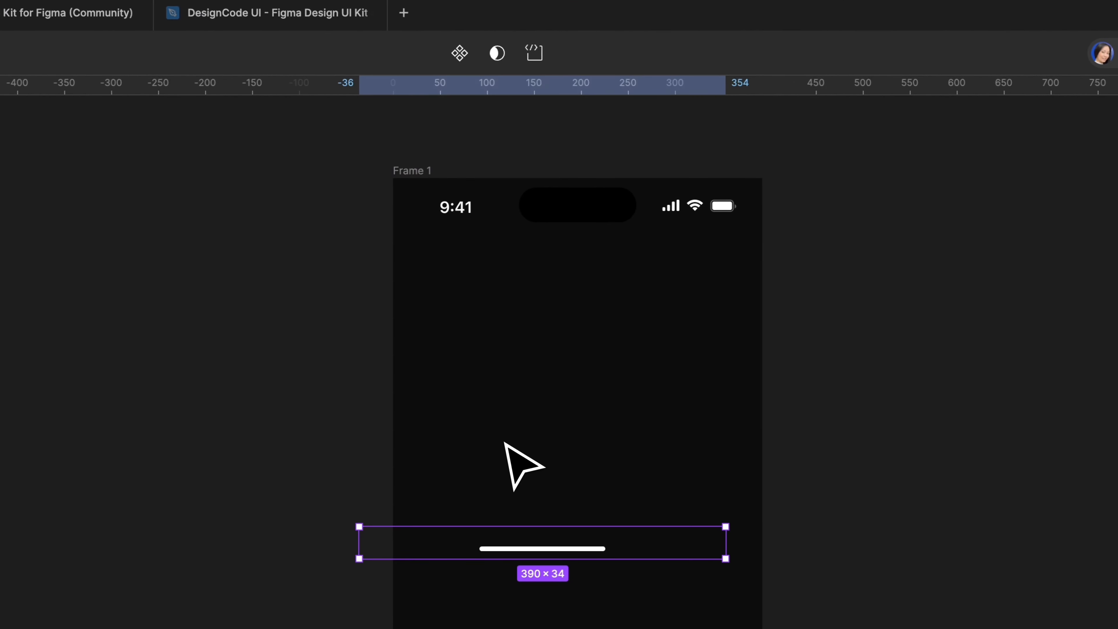
{"action": "left_click", "coordinate": [908, 157]}
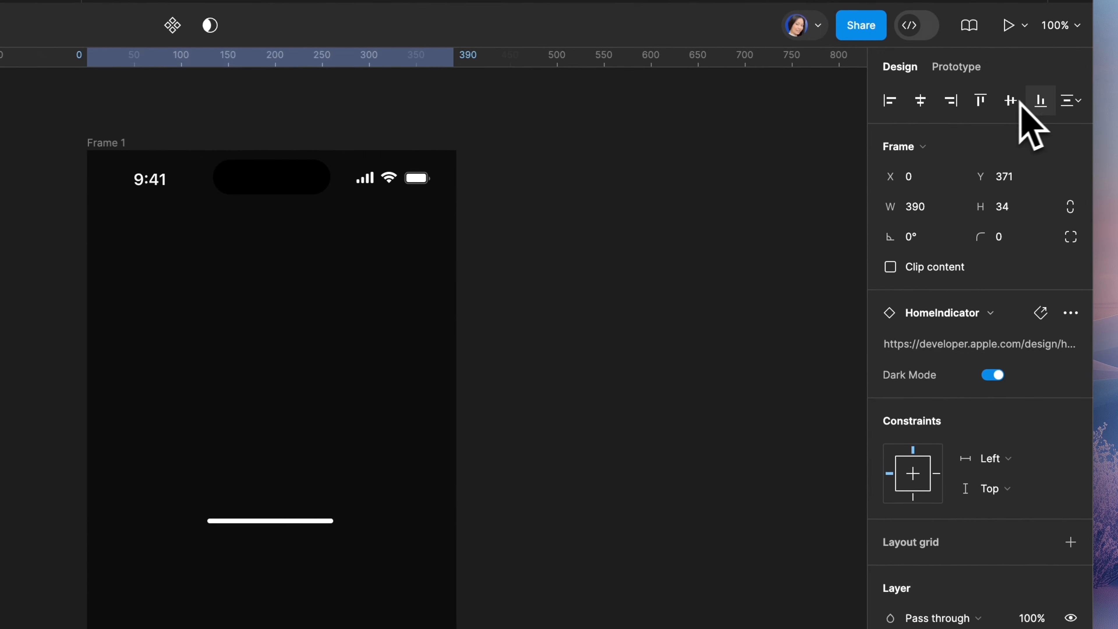
{"action": "left_click", "coordinate": [1041, 101]}
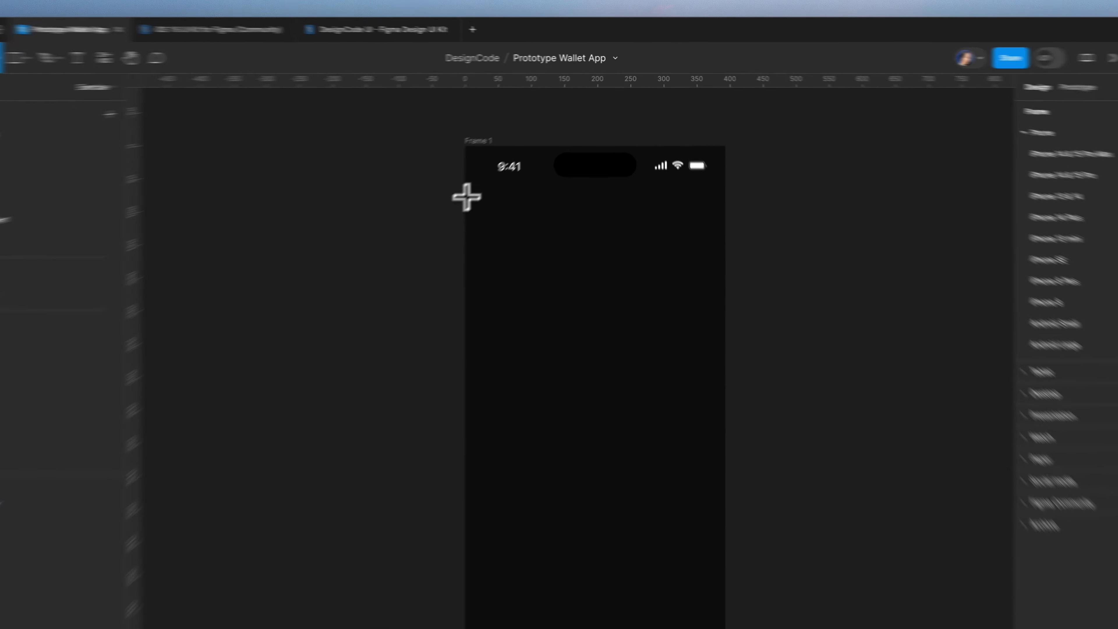
Draw a 393 × 50 frame spanning the phone screen's full width just below the status bar.
{"action": "left_click_drag", "start_coordinate": [500, 169], "coordinate": [701, 203]}
{"action": "left_click_drag", "start_coordinate": [742, 312], "coordinate": [758, 296]}
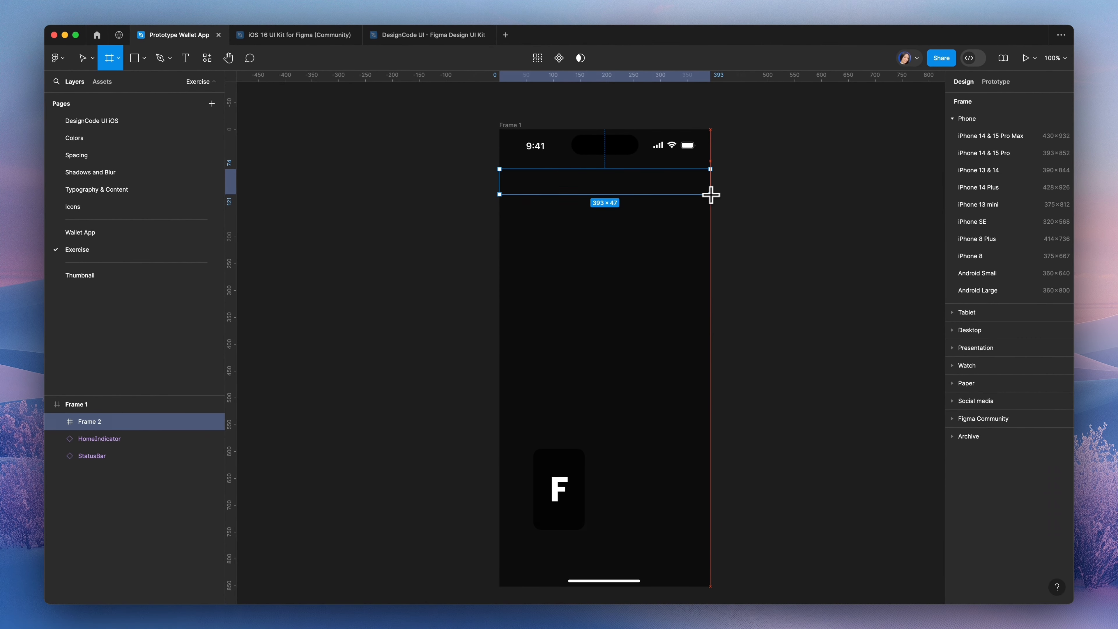
{"action": "left_click_drag", "start_coordinate": [711, 196], "coordinate": [711, 196]}
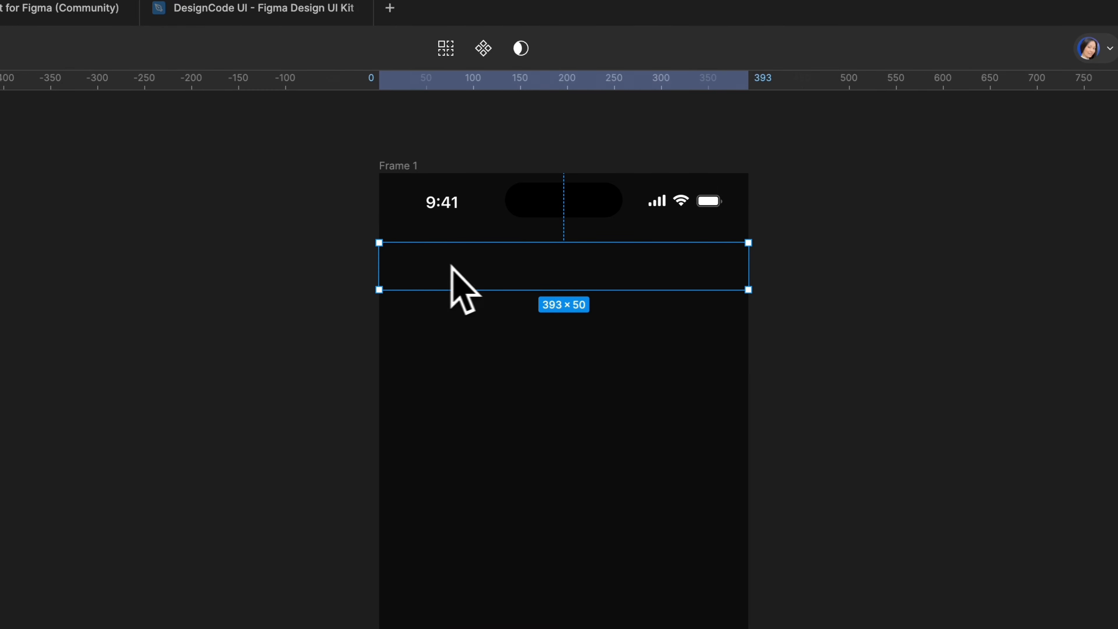
Add the text "Wallet" inside the new header frame and move it 10 px in from the frame's left edge.
{"action": "key", "text": "t"}
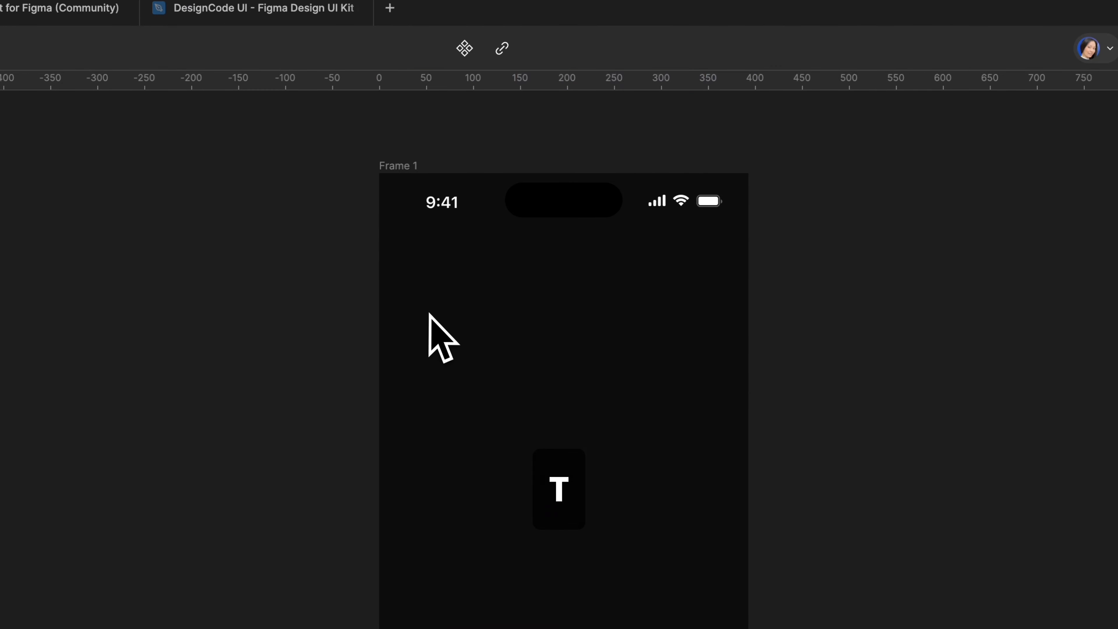
{"action": "type", "text": "Wallet"}
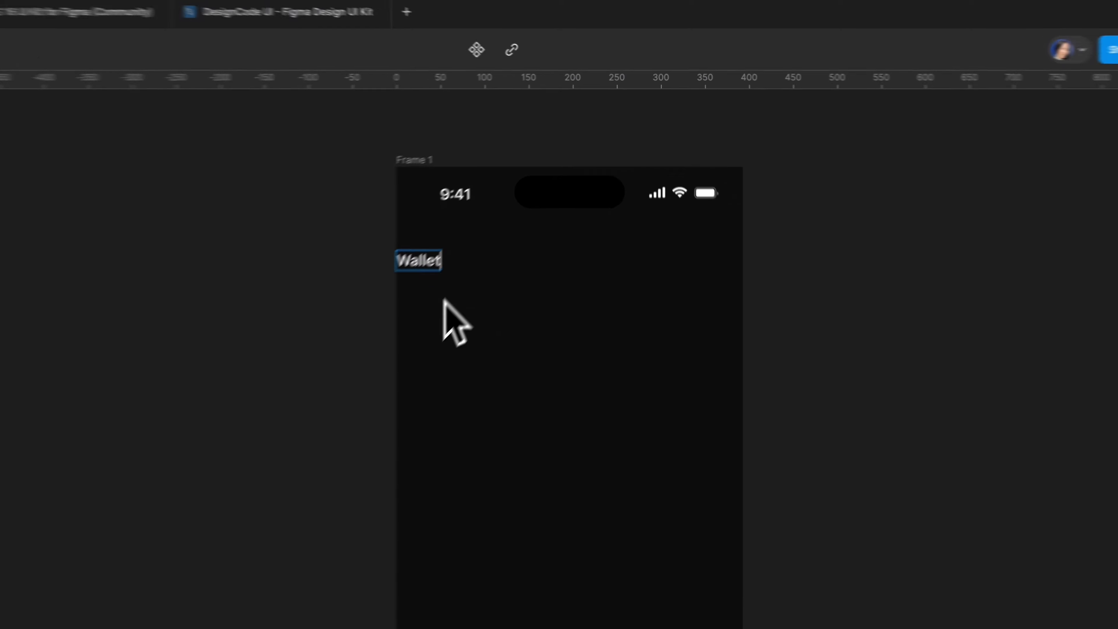
{"action": "key", "text": "Escape"}
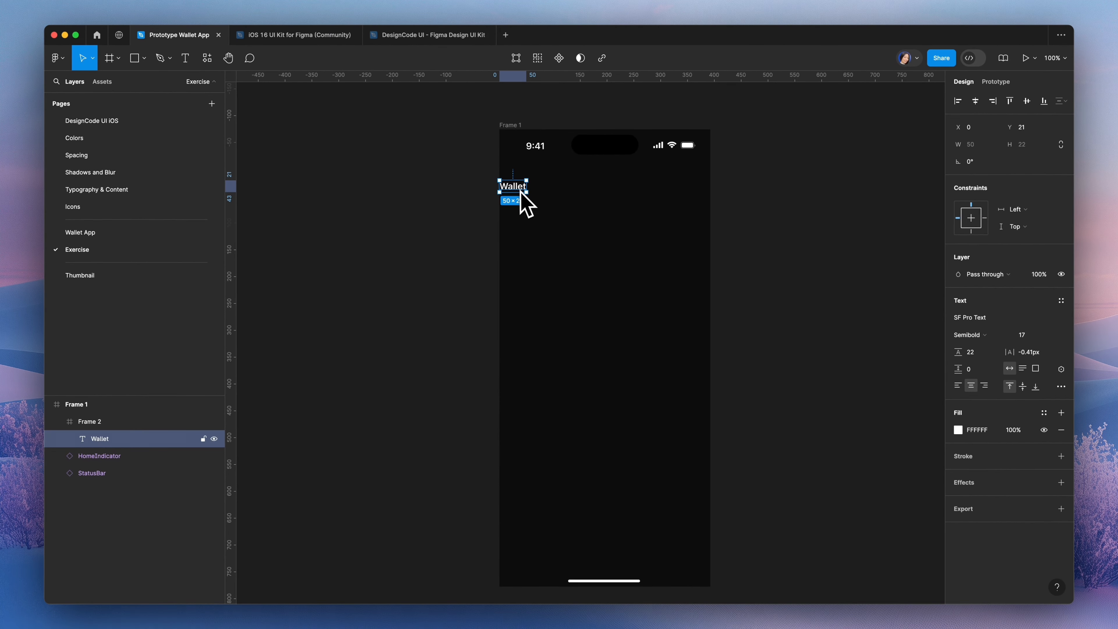
{"action": "left_click", "coordinate": [520, 192]}
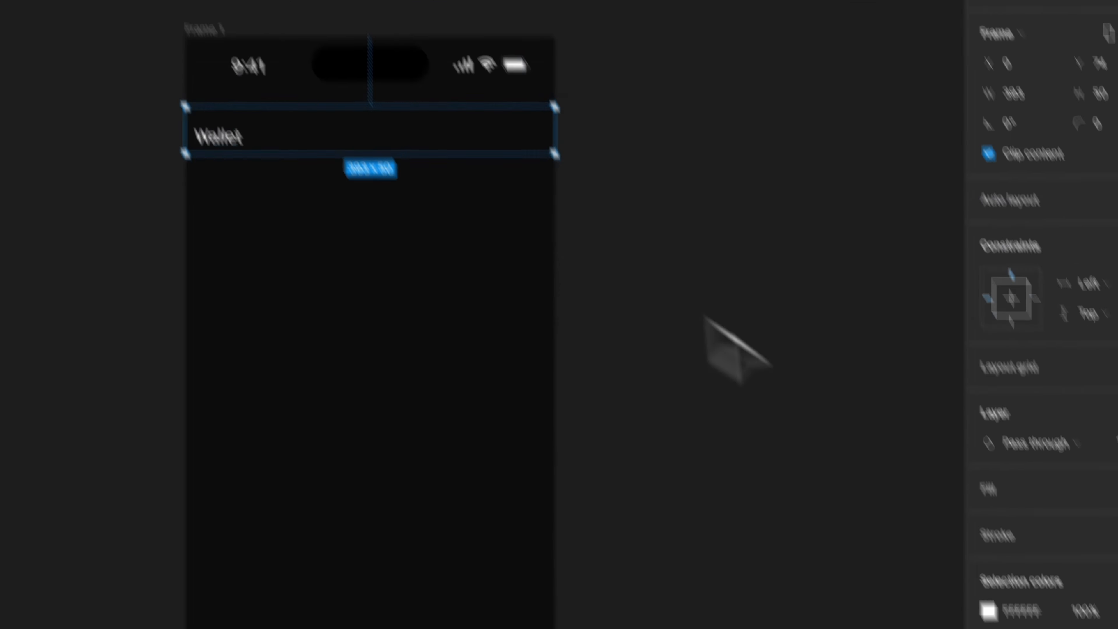
Give the header frame a white FFFFFF fill at 14% opacity.
{"action": "left_click", "coordinate": [1071, 335]}
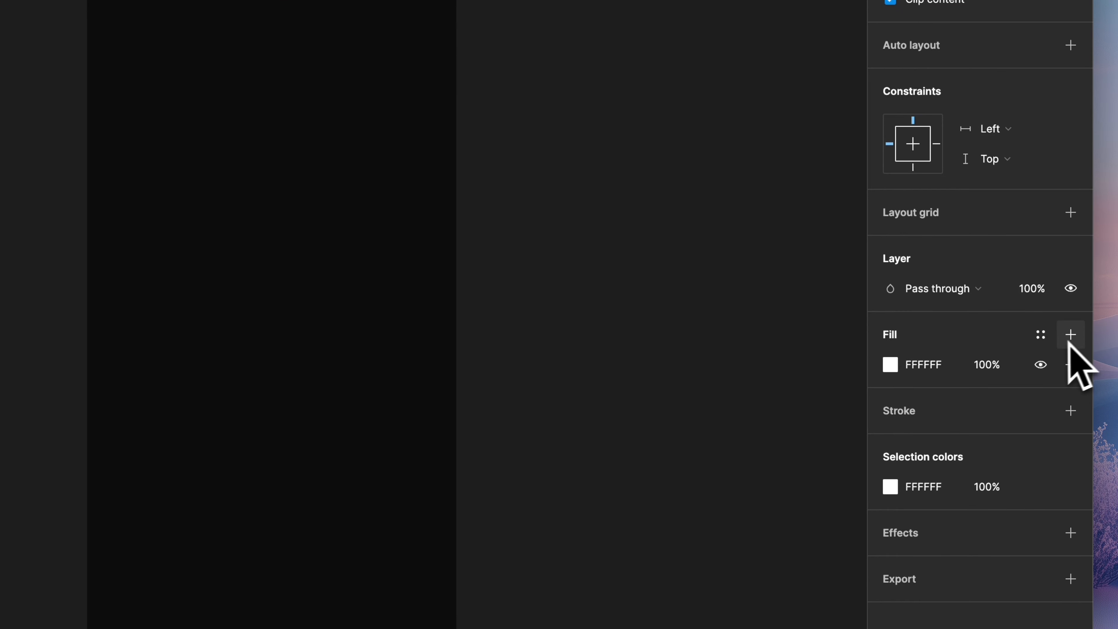
{"action": "left_click", "coordinate": [920, 369]}
{"action": "left_click_drag", "start_coordinate": [734, 507], "coordinate": [718, 506]}
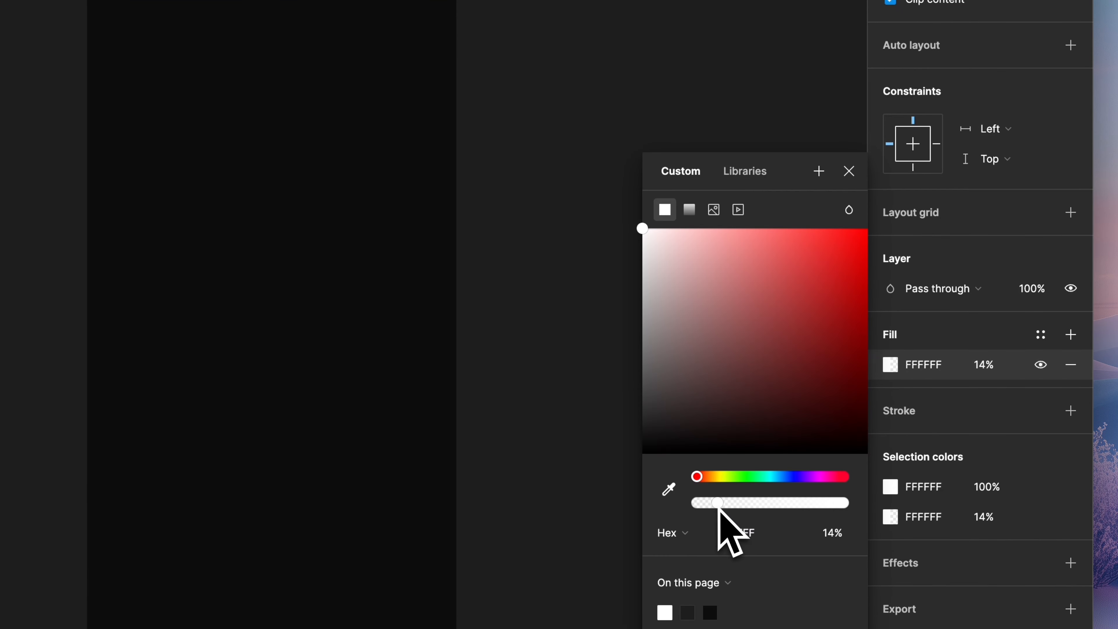
{"action": "left_click", "coordinate": [849, 173]}
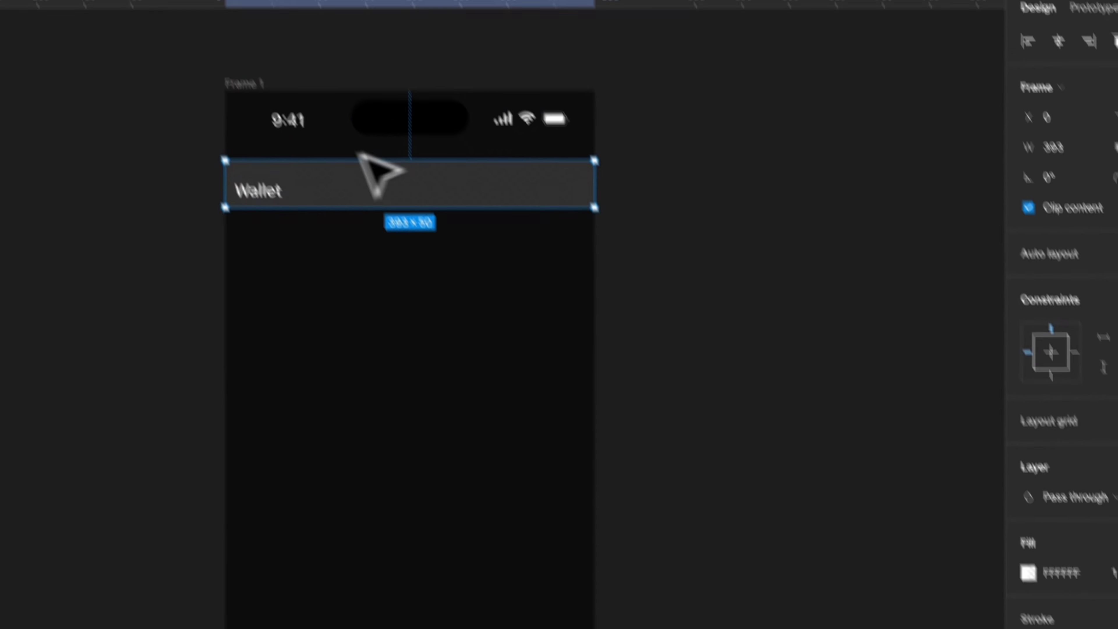
Apply the Title 1 text style to the Wallet text and centre it vertically in the header frame, about 14 px from its left edge.
{"action": "left_click", "coordinate": [353, 222]}
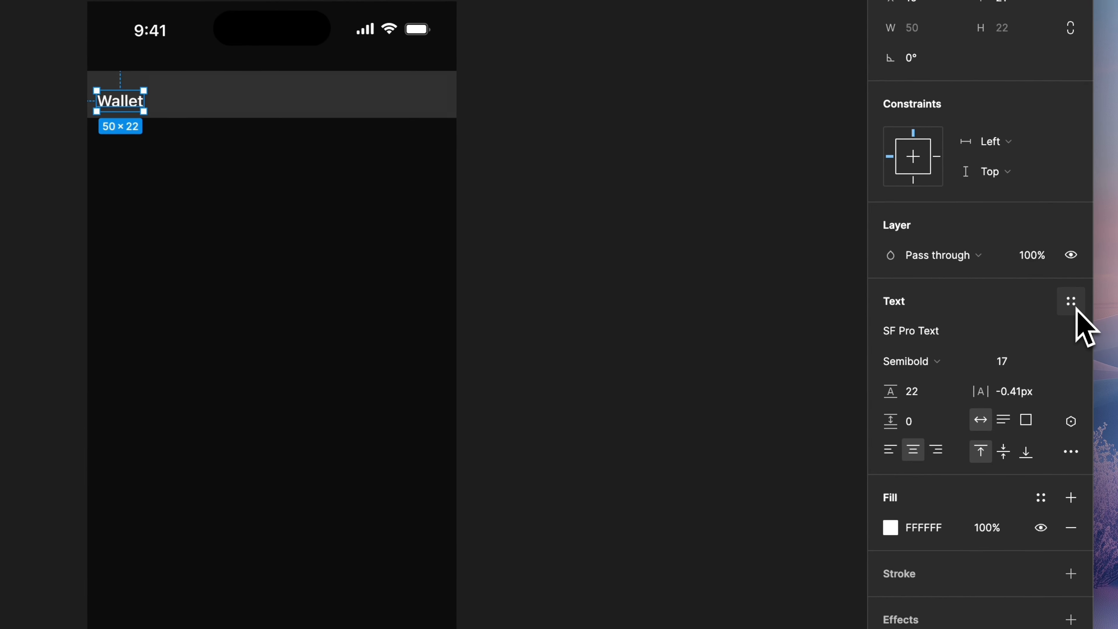
{"action": "left_click", "coordinate": [1072, 302]}
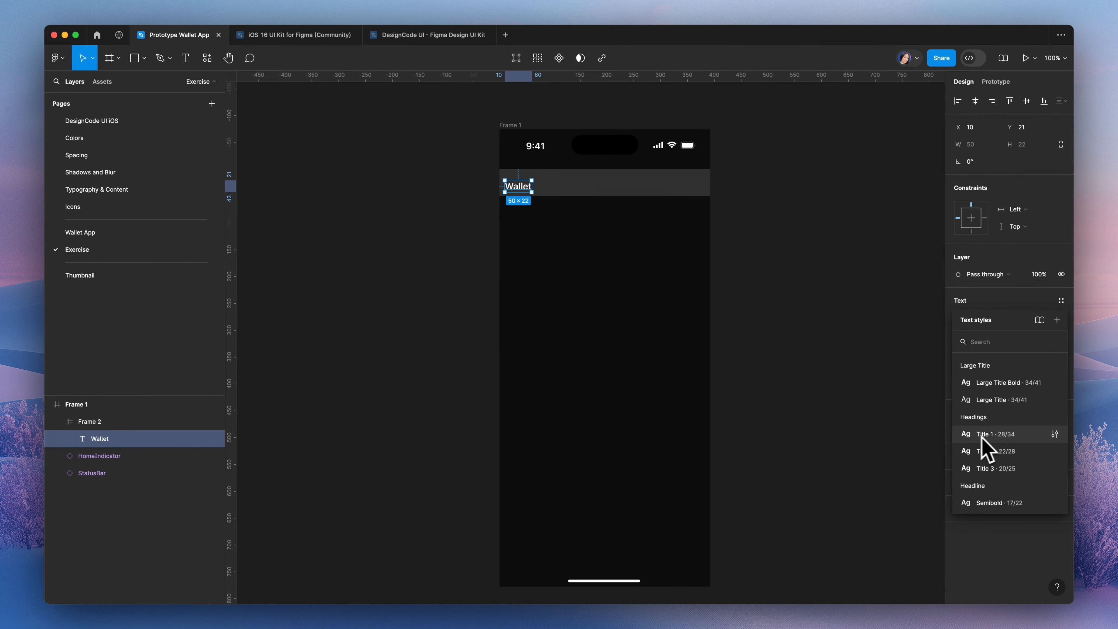
{"action": "left_click", "coordinate": [952, 534]}
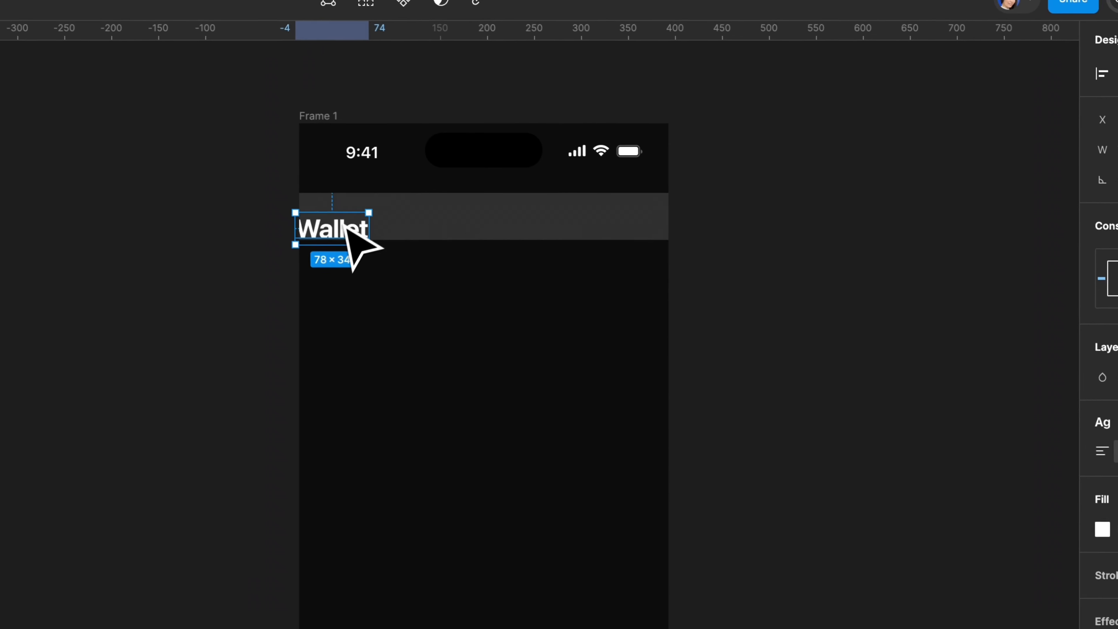
{"action": "left_click_drag", "start_coordinate": [345, 224], "coordinate": [355, 223]}
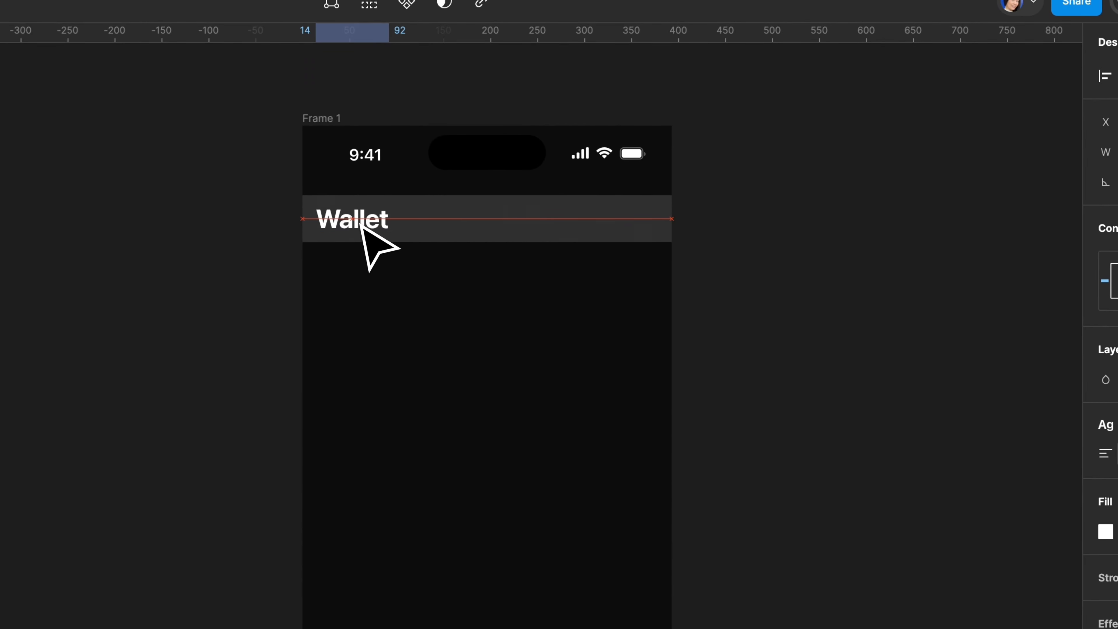
Draw a circle near the right end of the header frame and resize it to 34 × 34 with constrained proportions.
{"action": "left_click", "coordinate": [574, 225]}
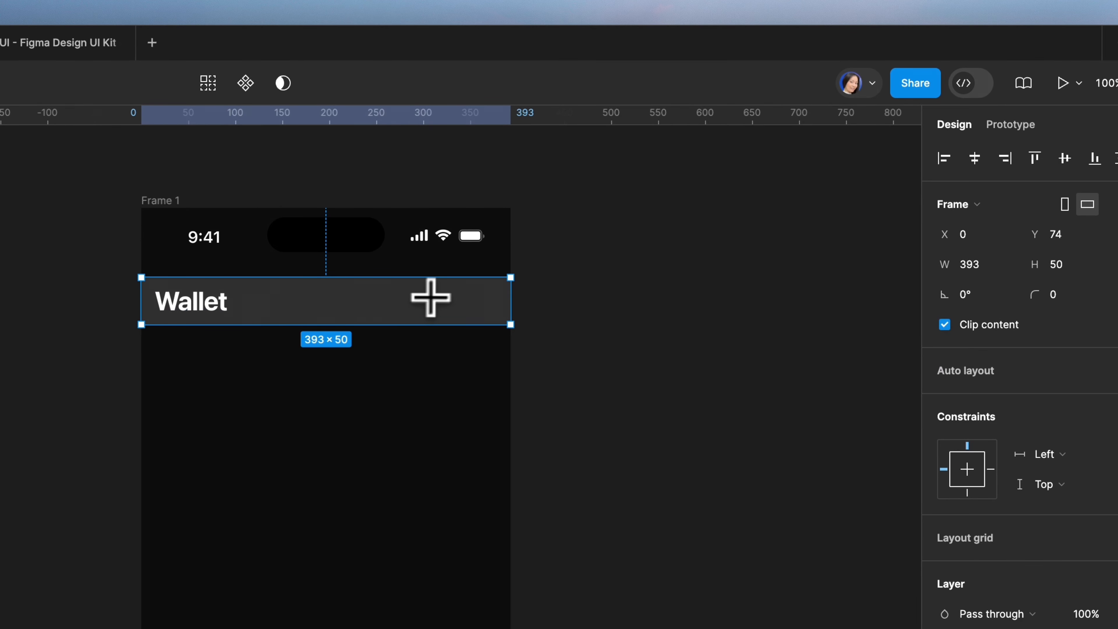
{"action": "key", "text": "o"}
{"action": "left_click_drag", "start_coordinate": [450, 286], "coordinate": [488, 317]}
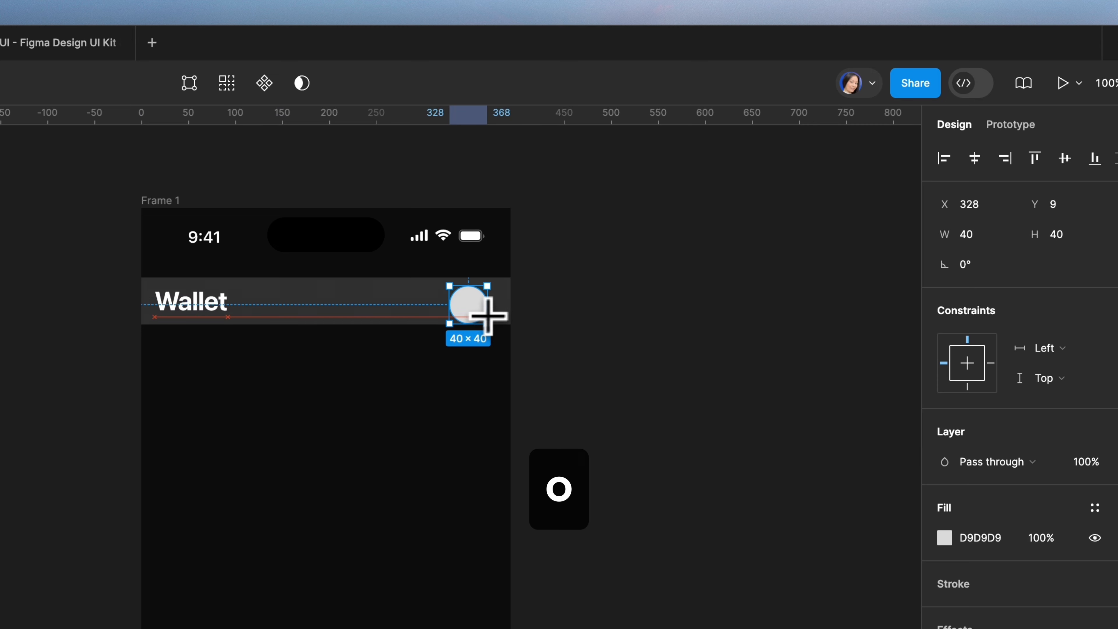
{"action": "left_click", "coordinate": [1074, 237]}
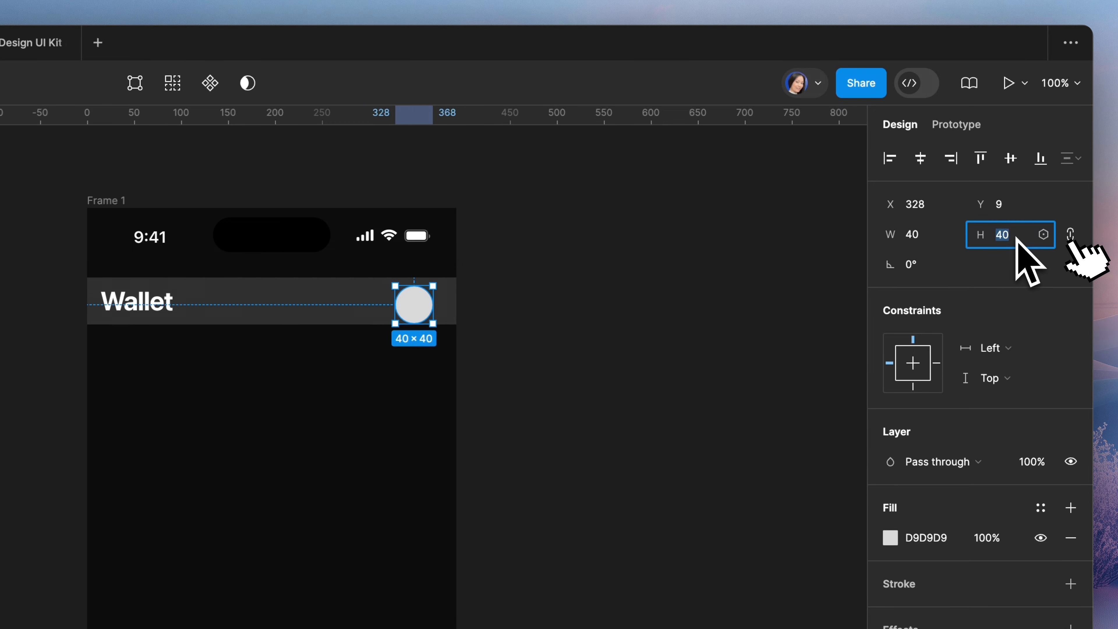
{"action": "type", "text": "3"}
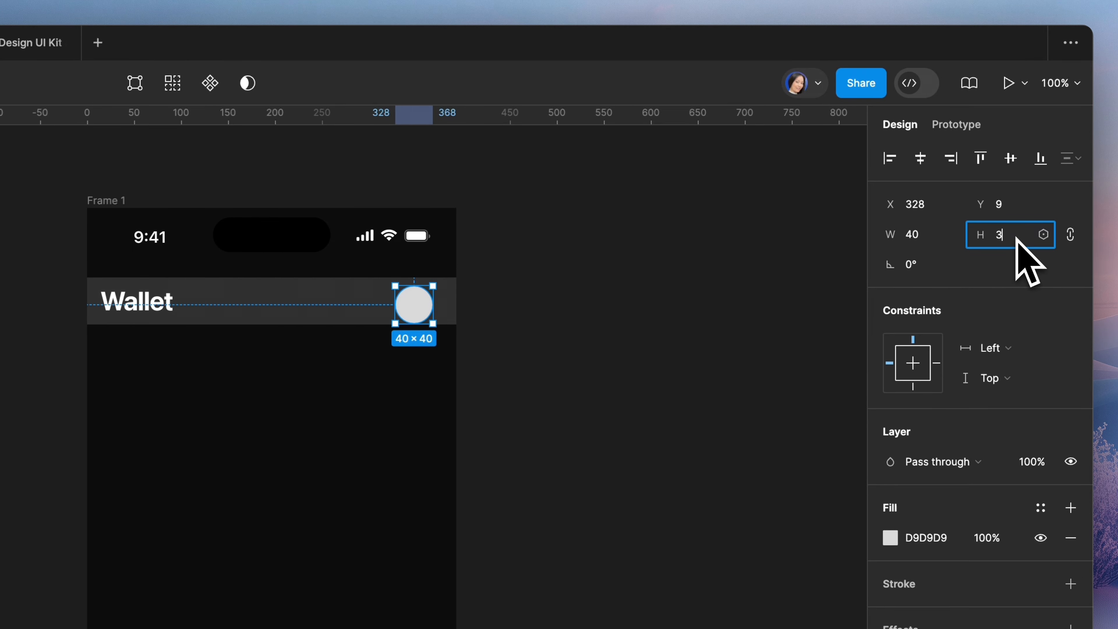
{"action": "type", "text": "4"}
{"action": "key", "text": "Return"}
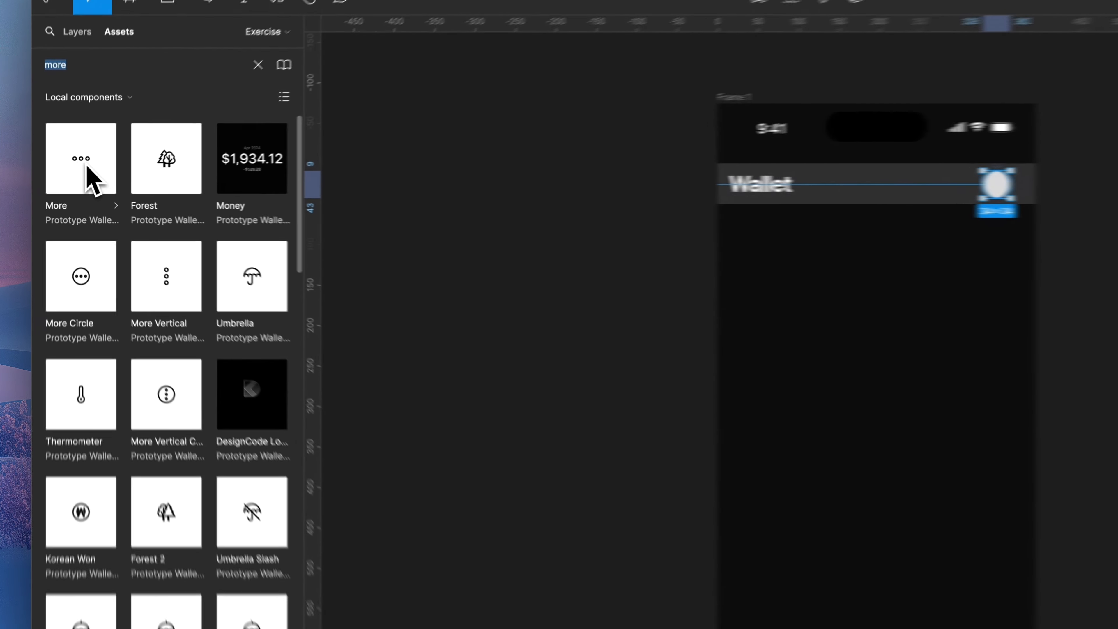
Insert an instance of the More icon with its Colors mode set to Dark and place it over the header's circle.
{"action": "left_click", "coordinate": [82, 174]}
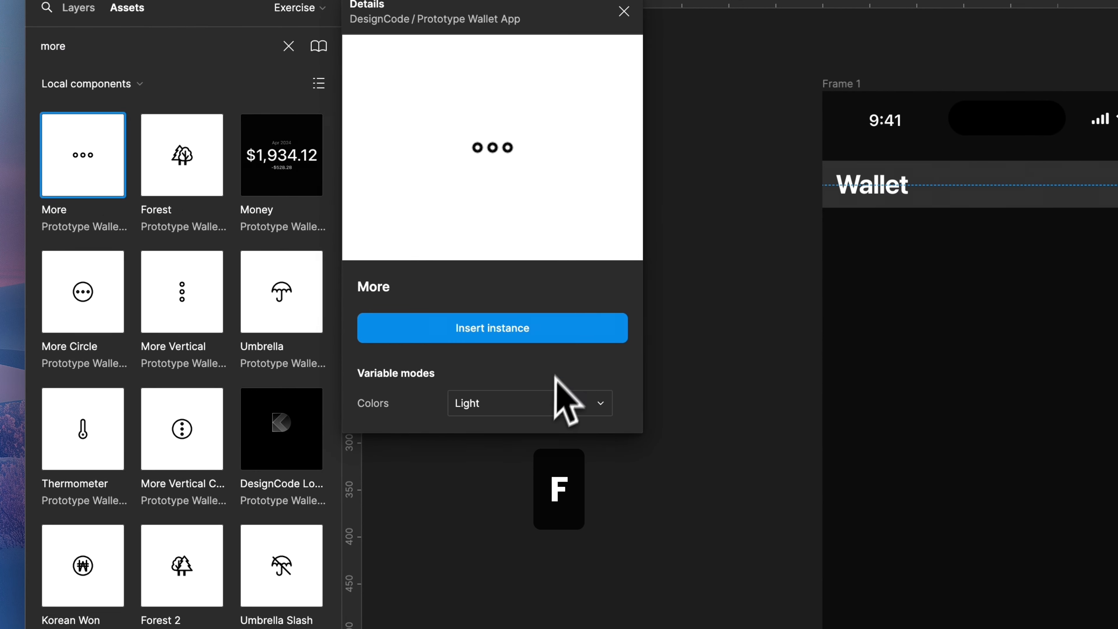
{"action": "left_click", "coordinate": [533, 403]}
{"action": "left_click", "coordinate": [504, 434]}
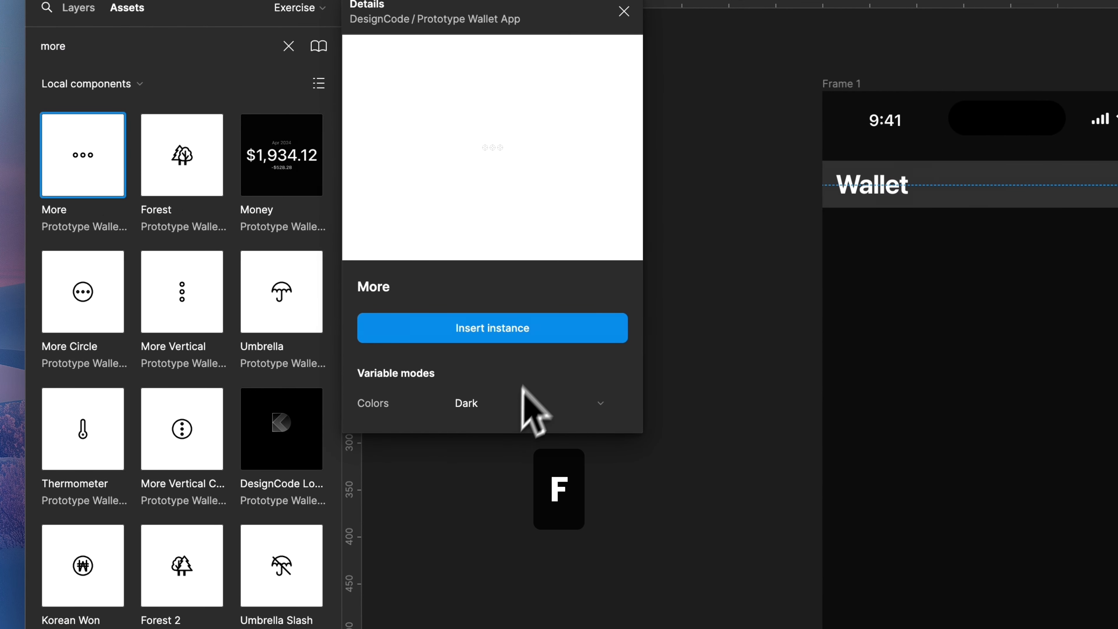
{"action": "left_click", "coordinate": [538, 328]}
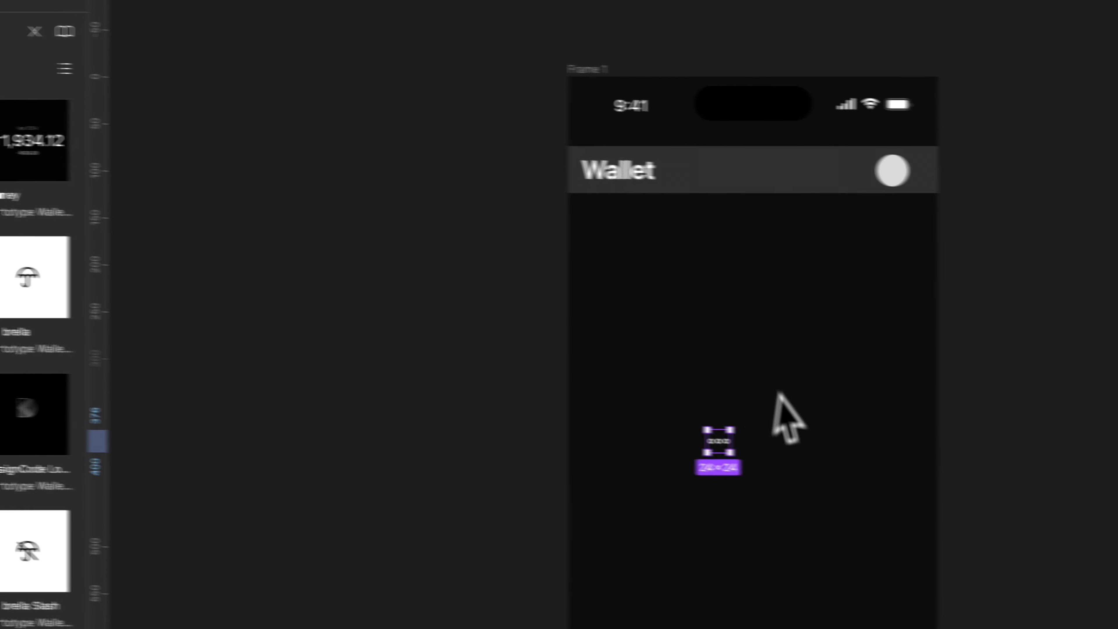
{"action": "left_click_drag", "start_coordinate": [650, 438], "coordinate": [821, 172]}
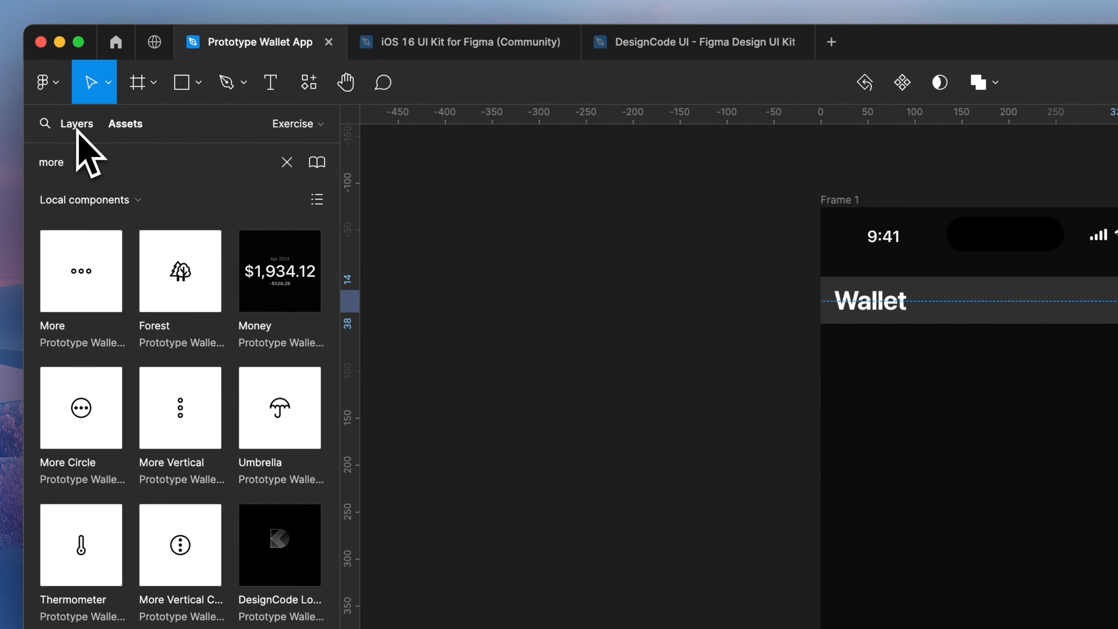
Select the More icon's three vector dots and fill them with the Foreground/primary colour.
{"action": "left_click", "coordinate": [78, 126]}
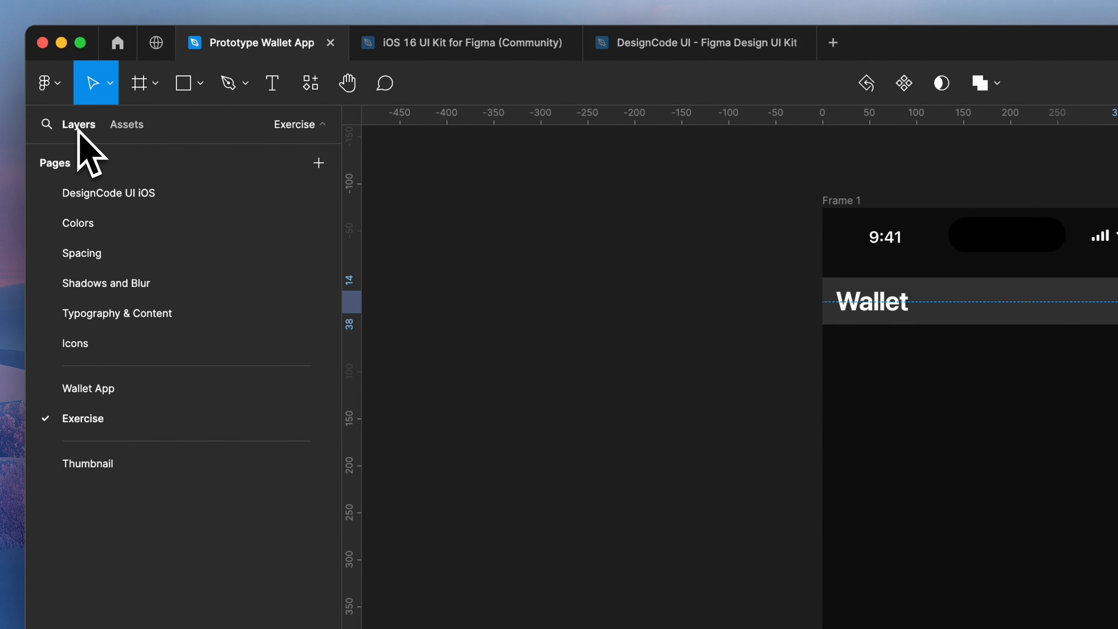
{"action": "left_click", "coordinate": [70, 342]}
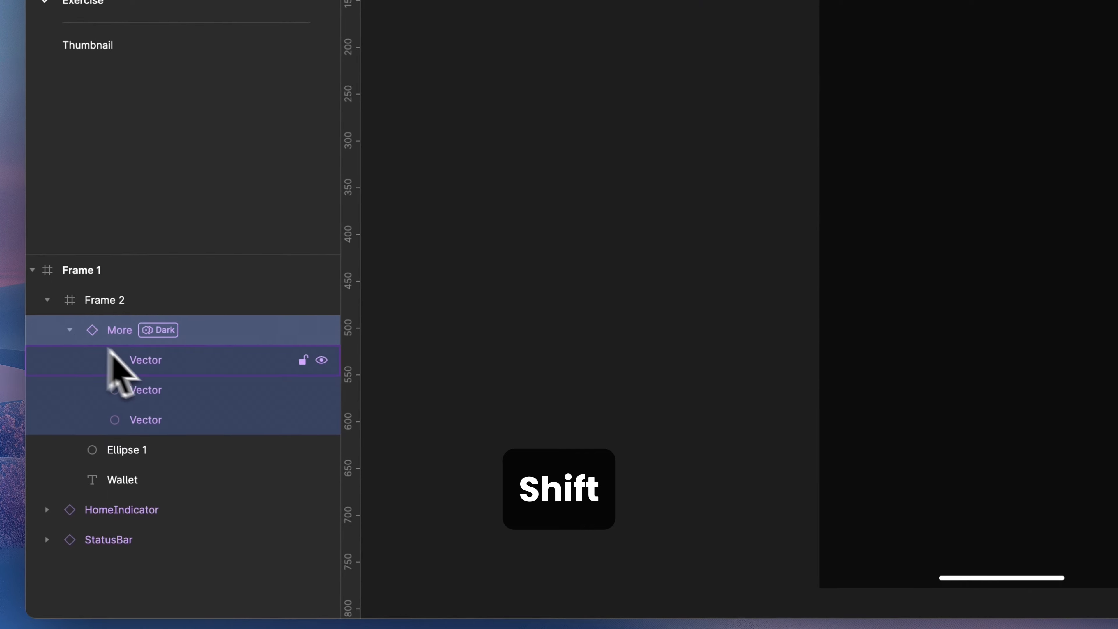
{"action": "left_click", "coordinate": [116, 360]}
{"action": "left_click", "coordinate": [143, 426], "text": "shift"}
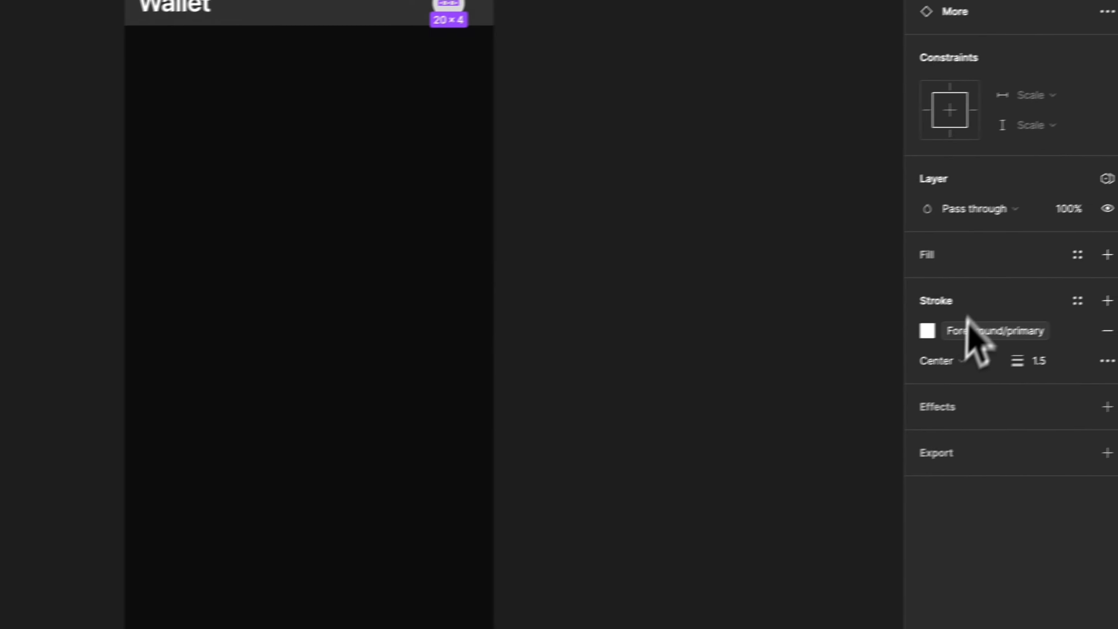
{"action": "left_click", "coordinate": [1070, 248]}
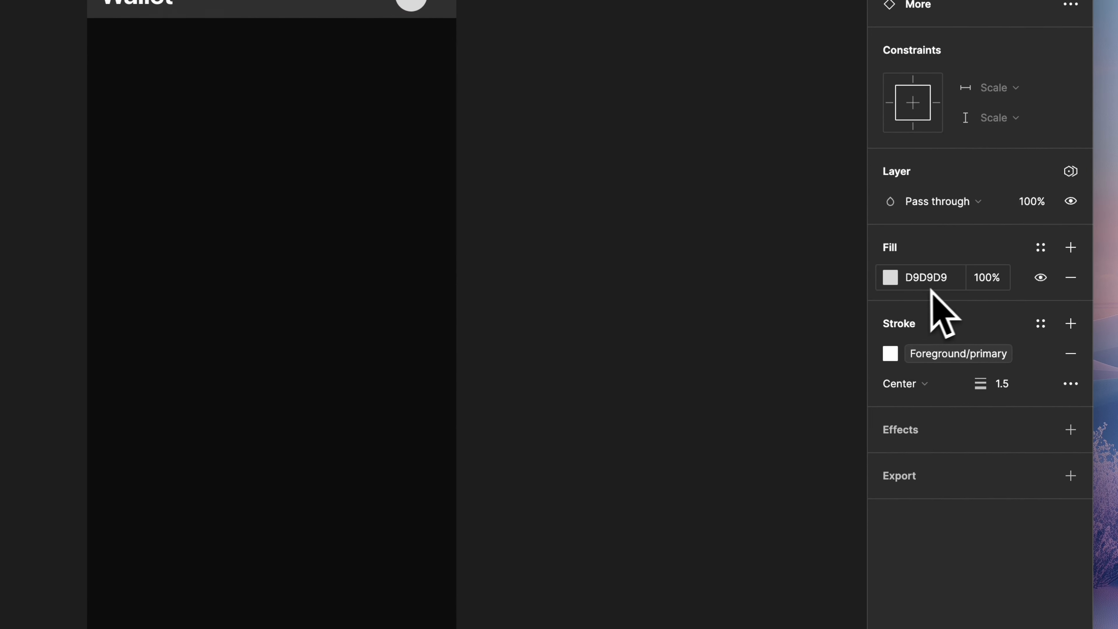
{"action": "left_click", "coordinate": [1041, 247]}
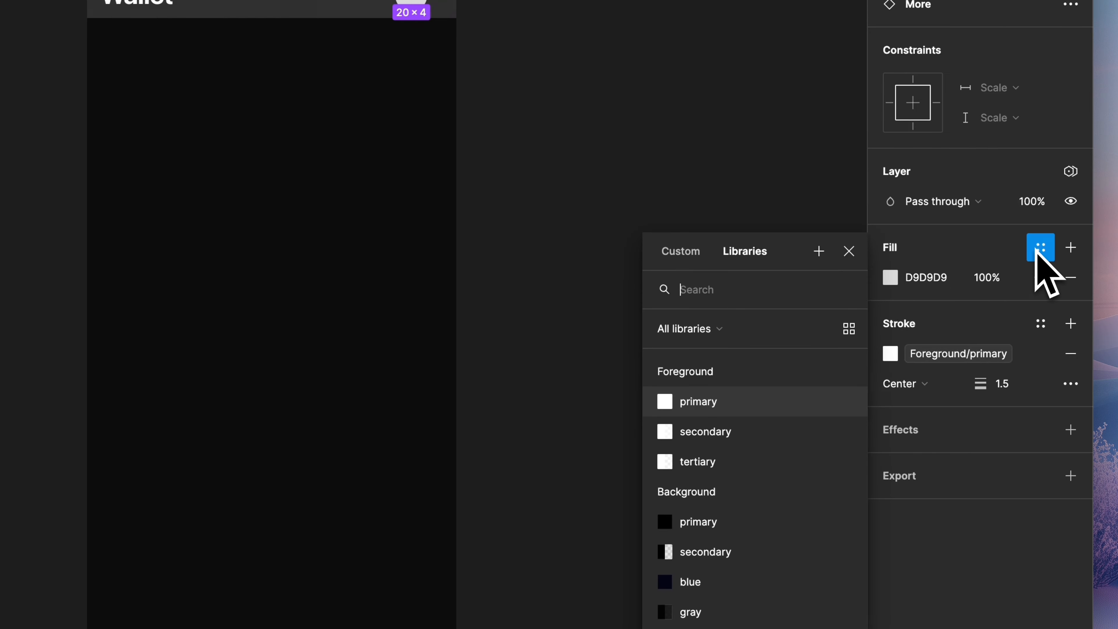
{"action": "left_click", "coordinate": [661, 408]}
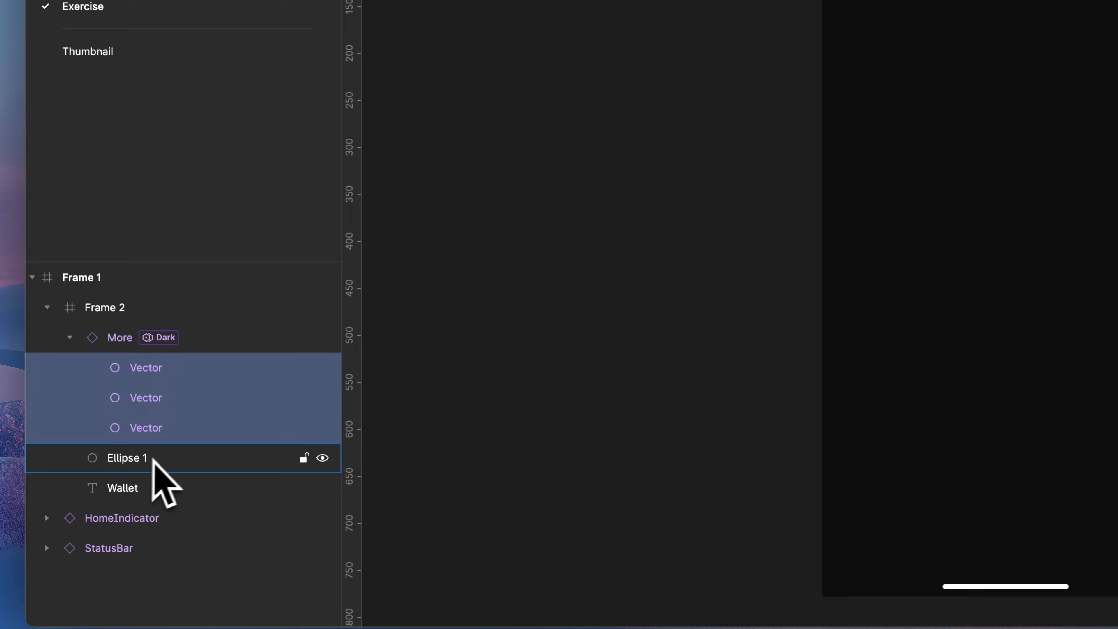
Set the fill of the circle behind the More icon to the Container/divider colour.
{"action": "left_click", "coordinate": [155, 459]}
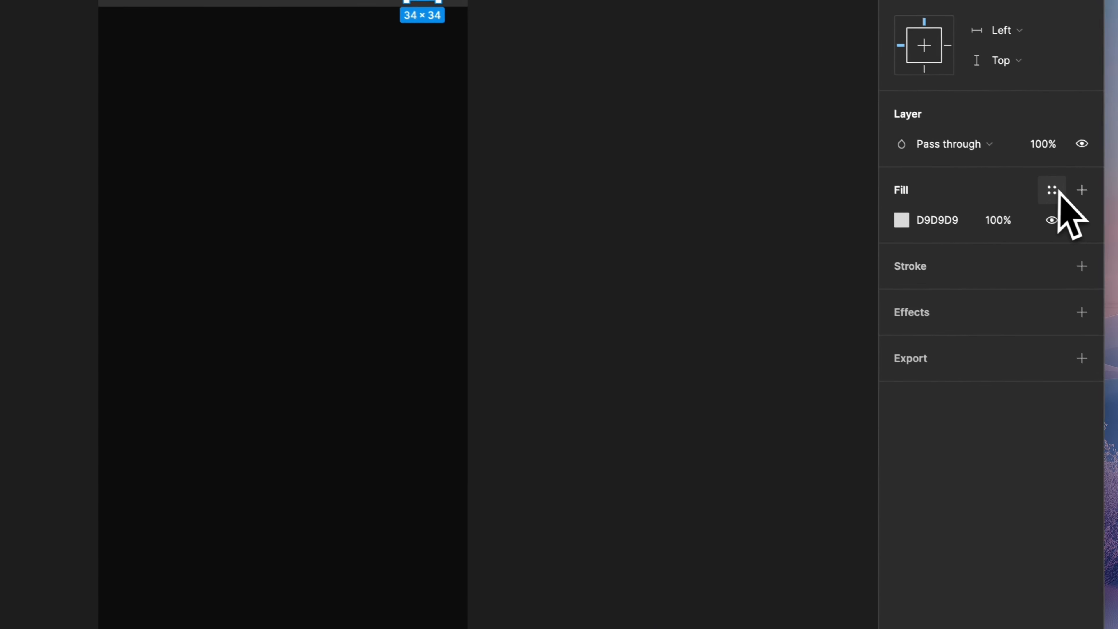
{"action": "left_click", "coordinate": [1041, 184]}
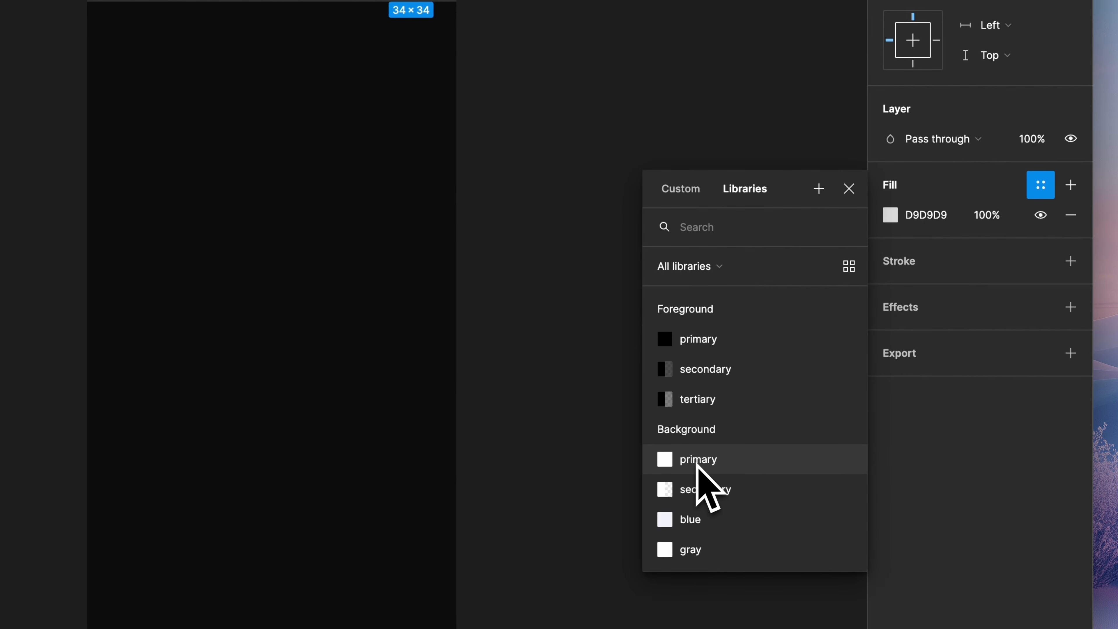
{"action": "scroll", "coordinate": [697, 465], "scroll_direction": "down", "scroll_amount": 5}
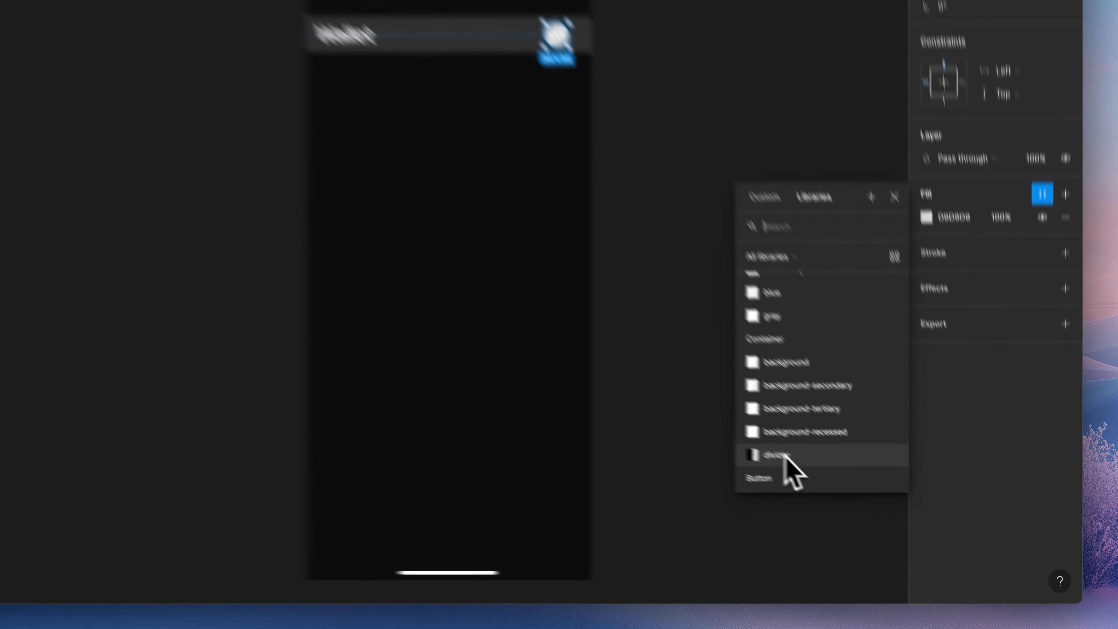
{"action": "left_click", "coordinate": [847, 493]}
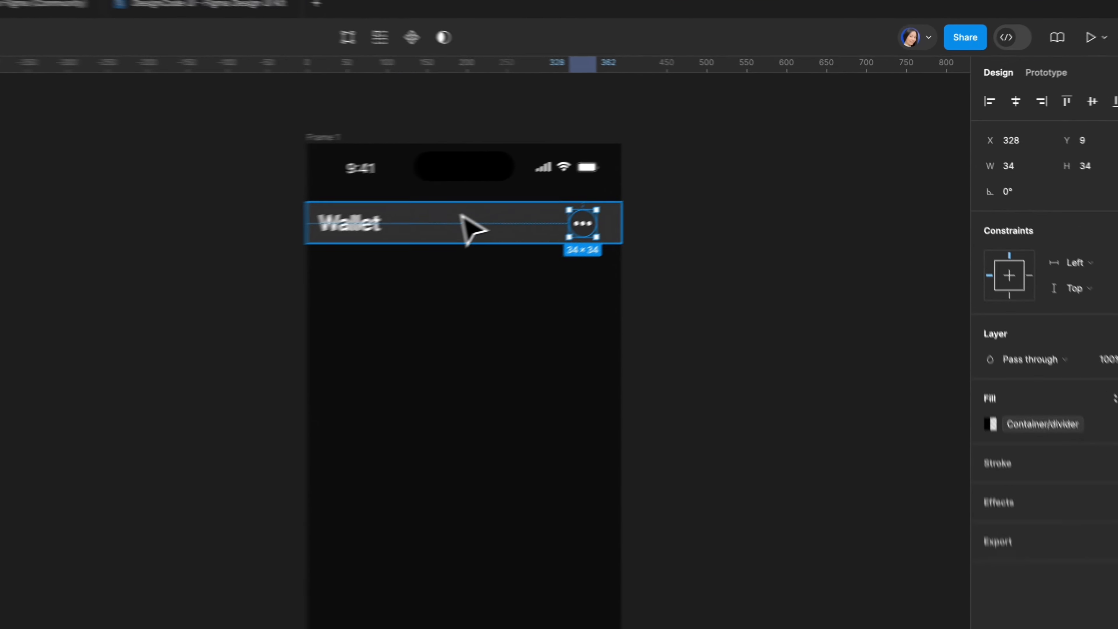
Remove the header frame's FFFFFF 14% fill and collapse the More icon's sublayers.
{"action": "left_click", "coordinate": [609, 194]}
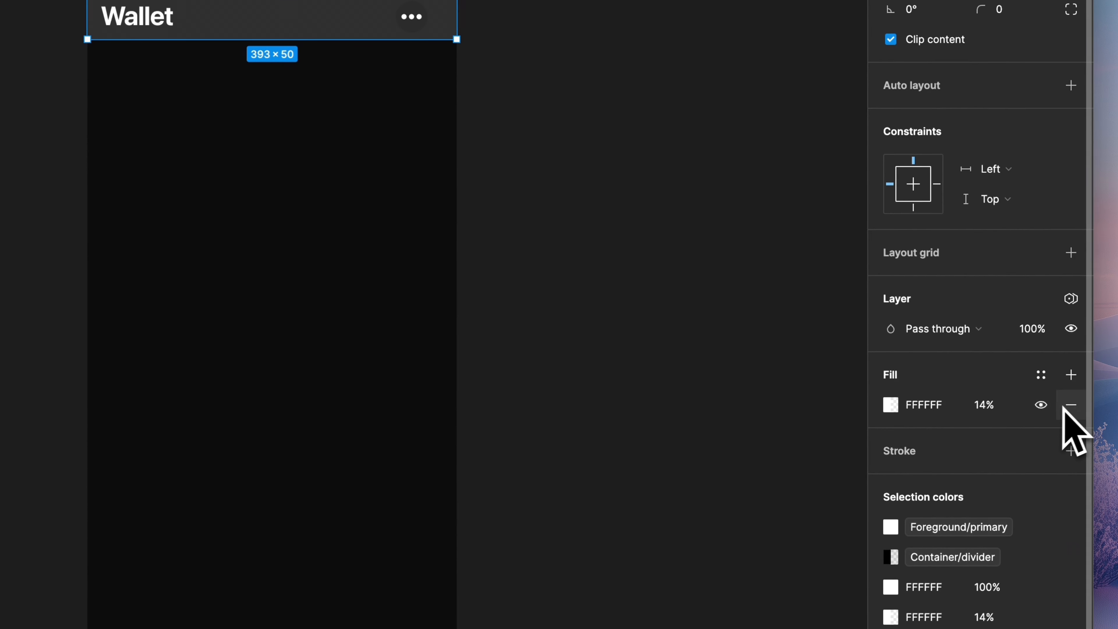
{"action": "left_click", "coordinate": [1071, 405]}
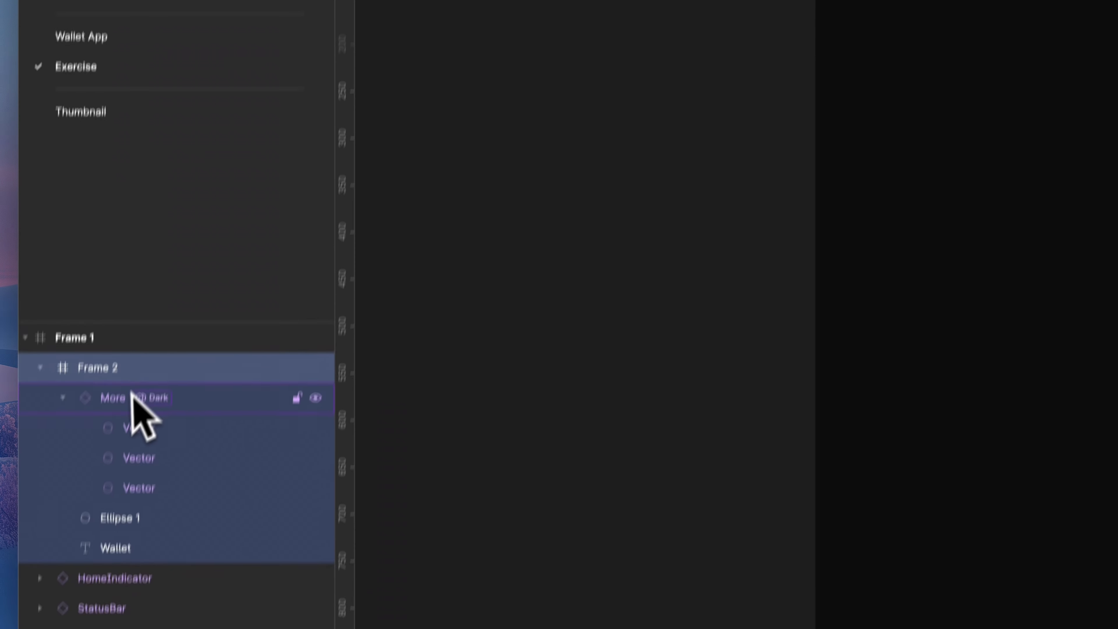
{"action": "left_click", "coordinate": [64, 399]}
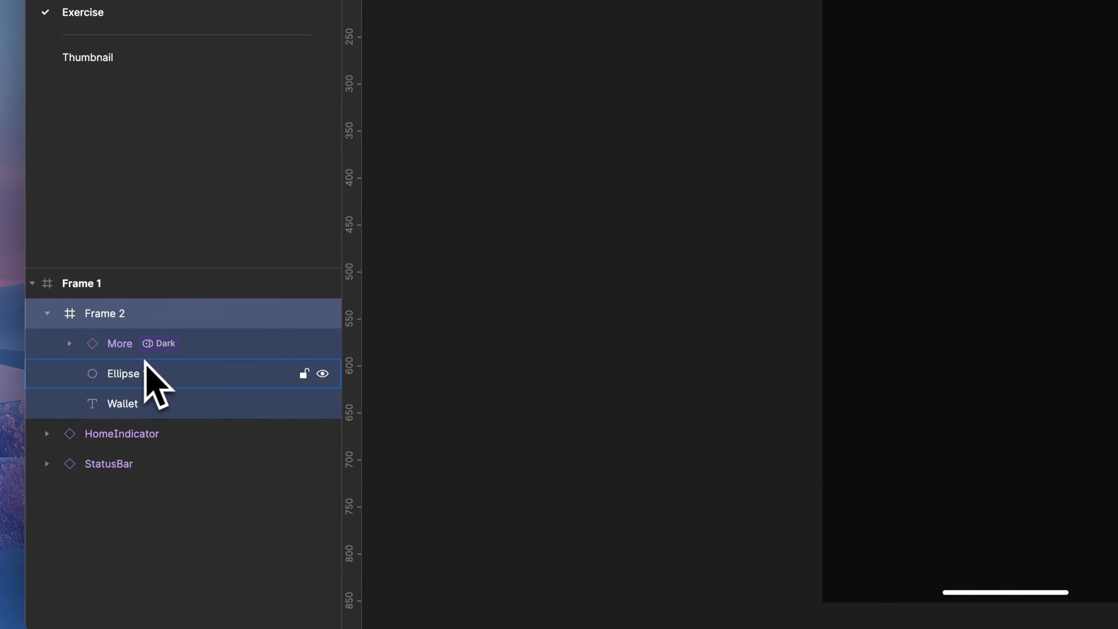
Wrap the More icon and the circle behind it in a frame and centre the icon inside it.
{"action": "left_click", "coordinate": [125, 351]}
{"action": "left_click", "coordinate": [125, 373], "text": "shift"}
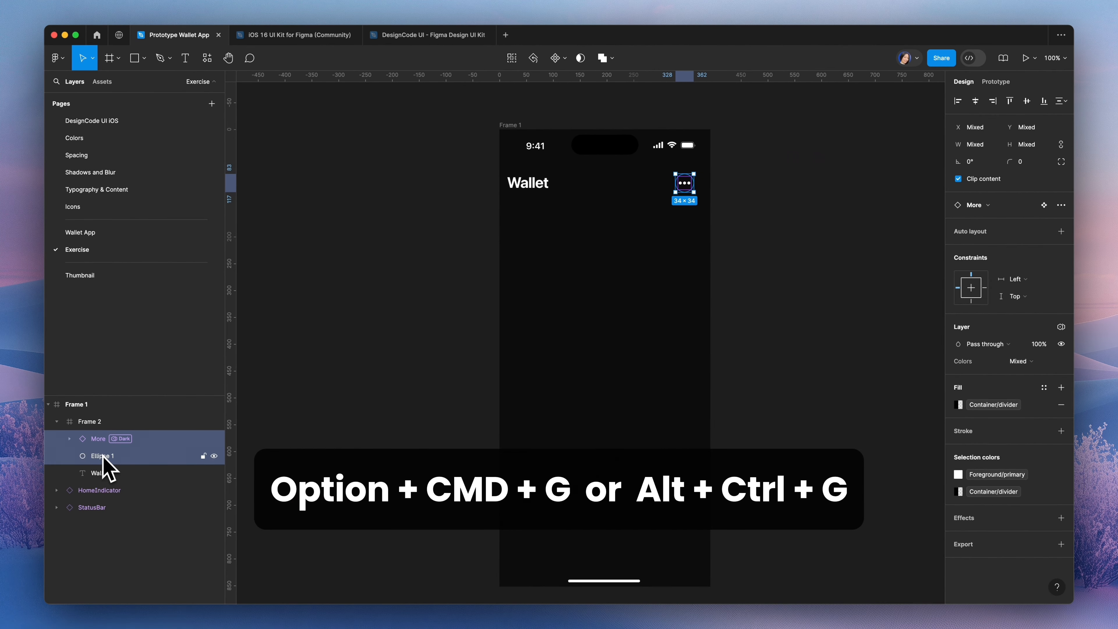
{"action": "key", "text": "alt+super+g"}
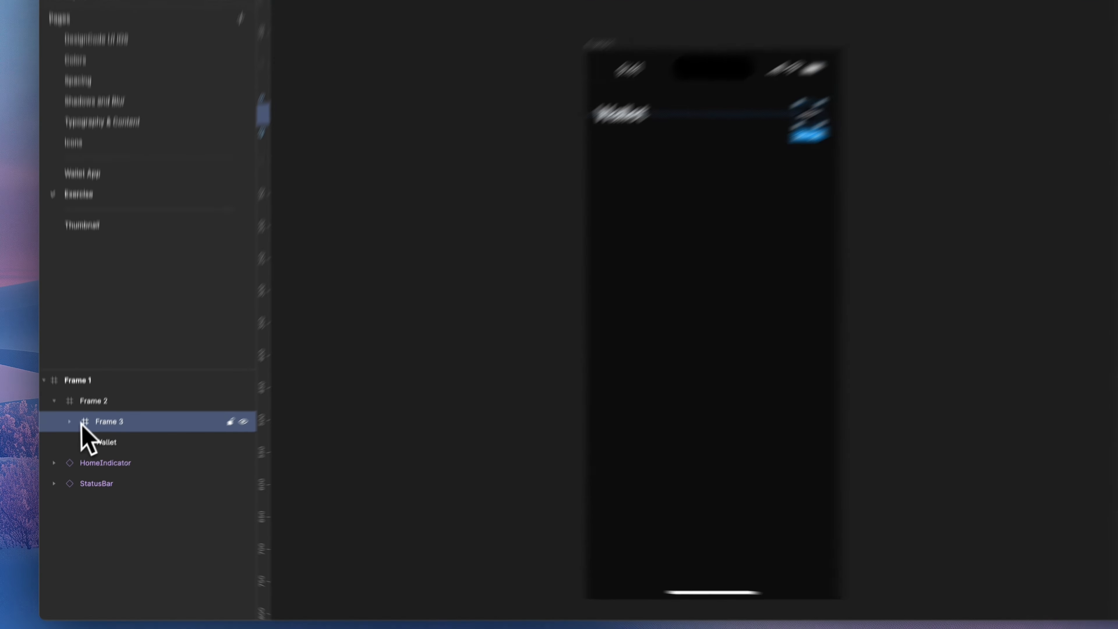
{"action": "left_click", "coordinate": [69, 422]}
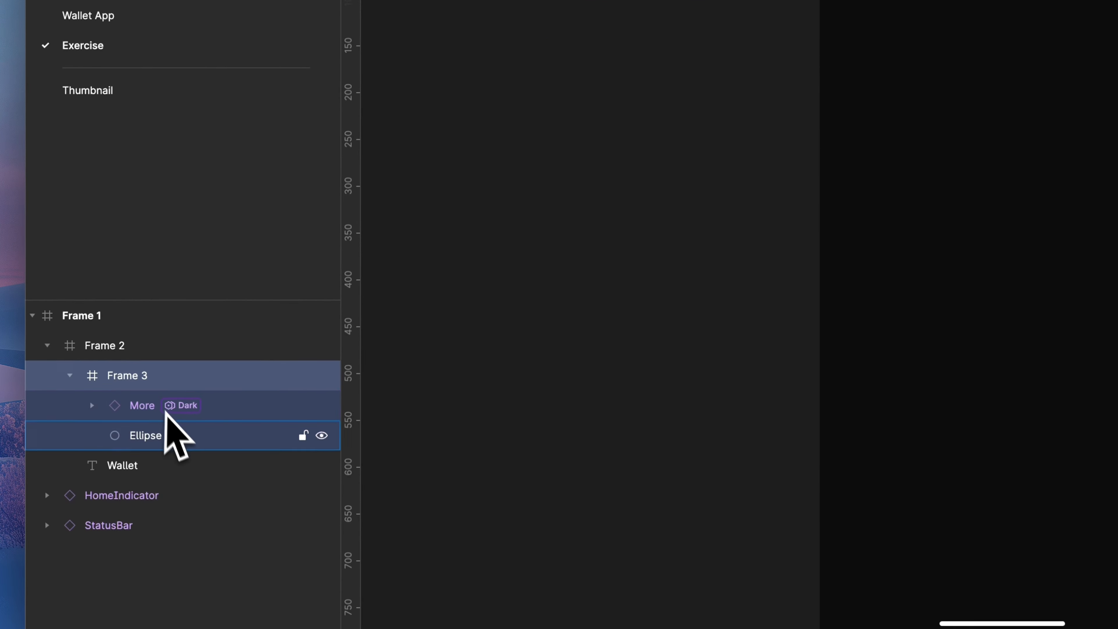
{"action": "left_click", "coordinate": [186, 443]}
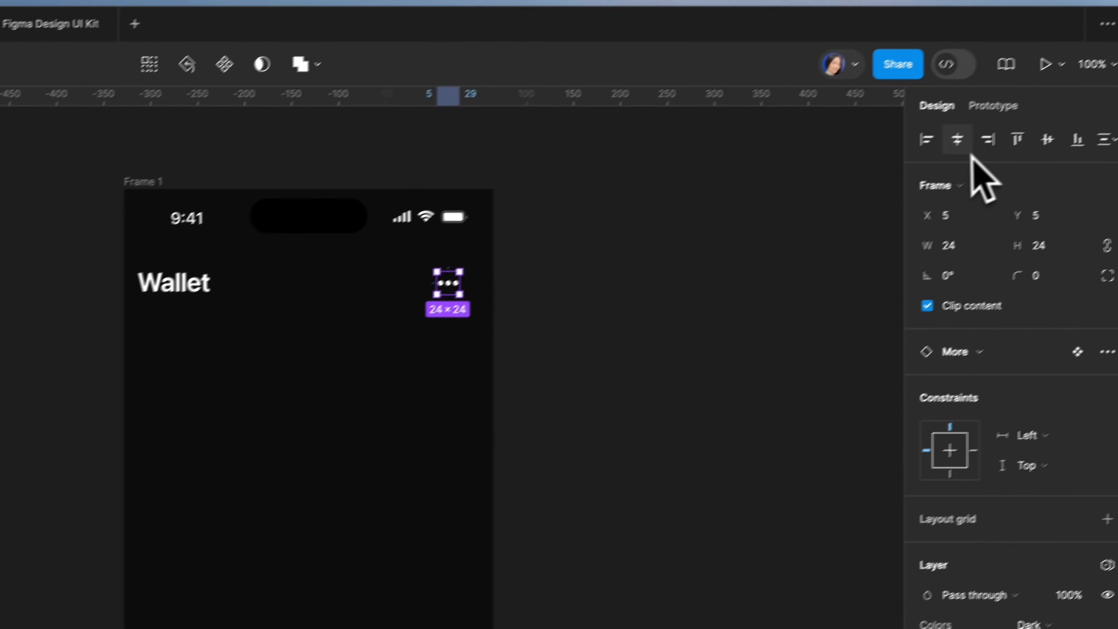
{"action": "left_click", "coordinate": [923, 162]}
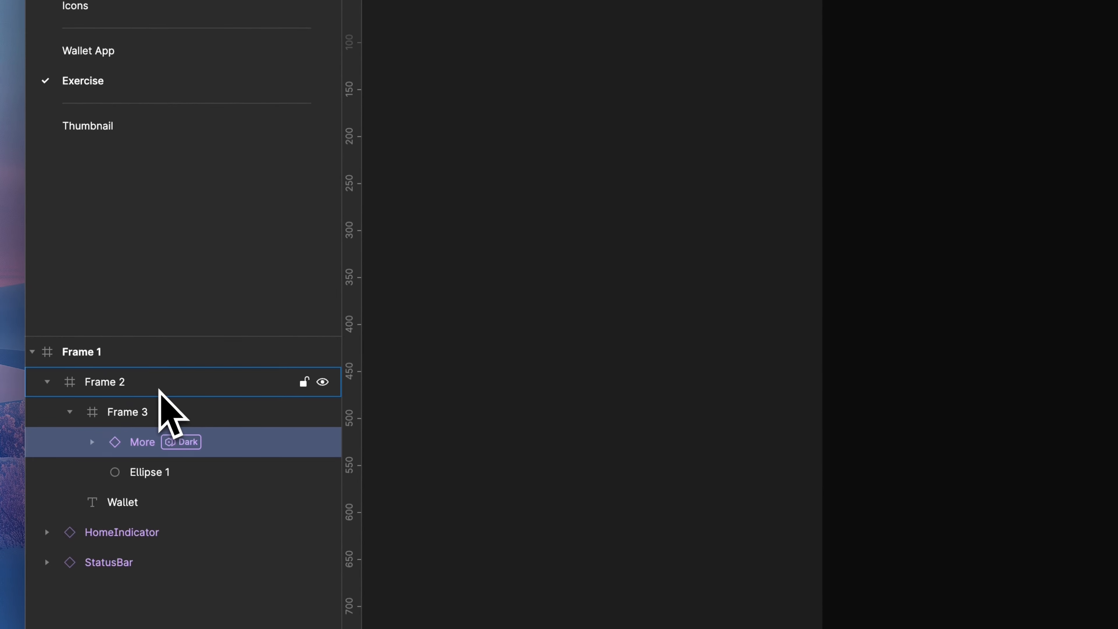
Add auto layout to the header frame holding the Wallet title, with a fixed width of 393.
{"action": "left_click", "coordinate": [159, 391]}
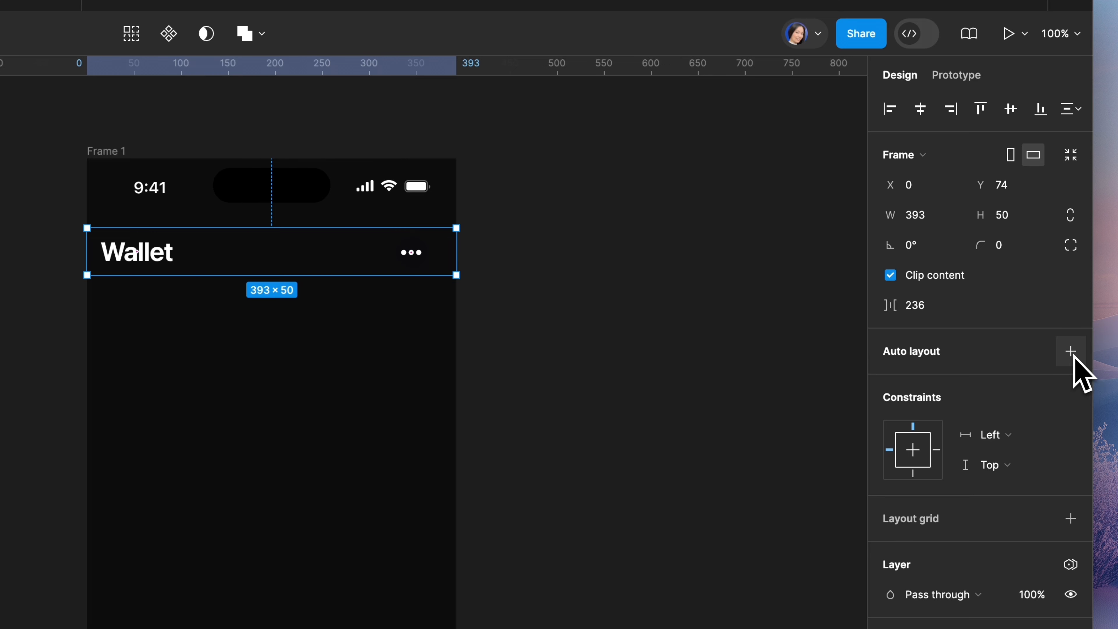
{"action": "left_click", "coordinate": [1071, 352]}
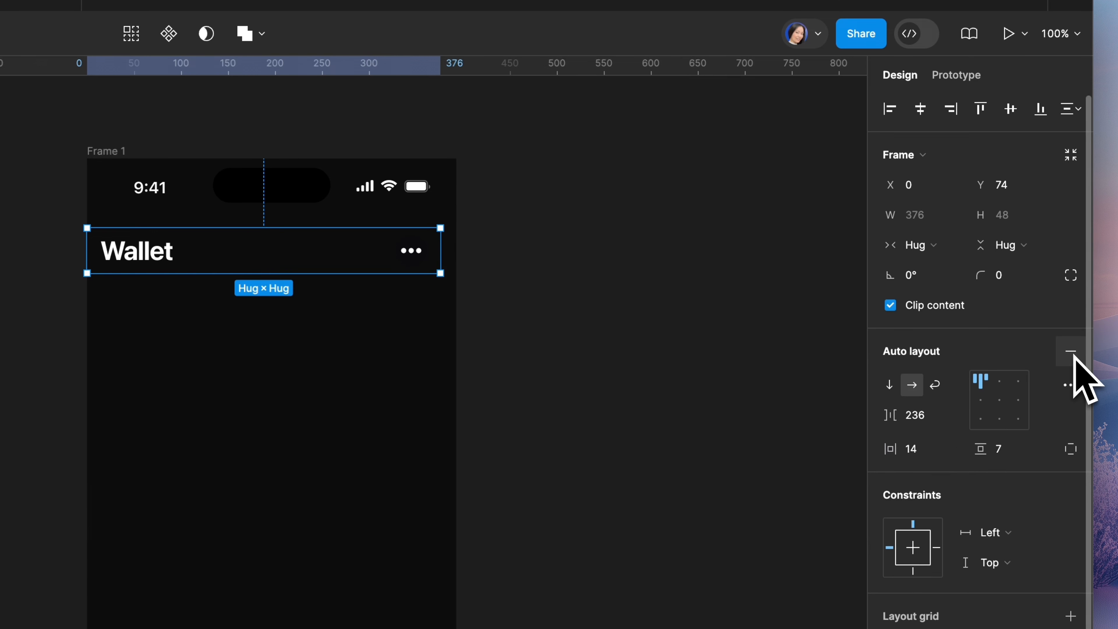
{"action": "left_click", "coordinate": [959, 252]}
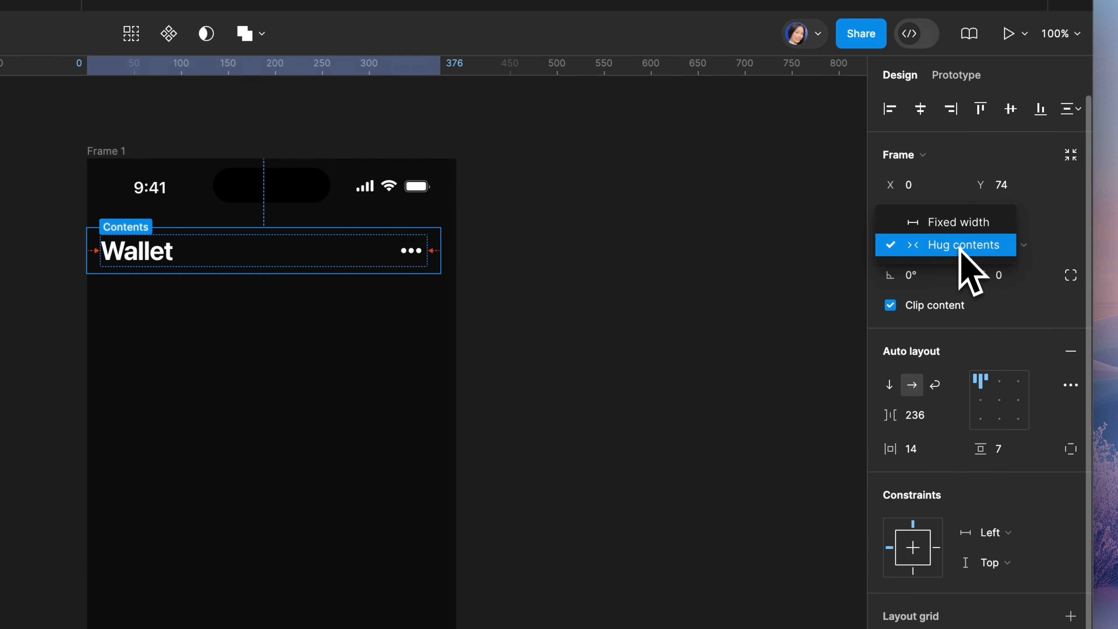
{"action": "left_click", "coordinate": [959, 224]}
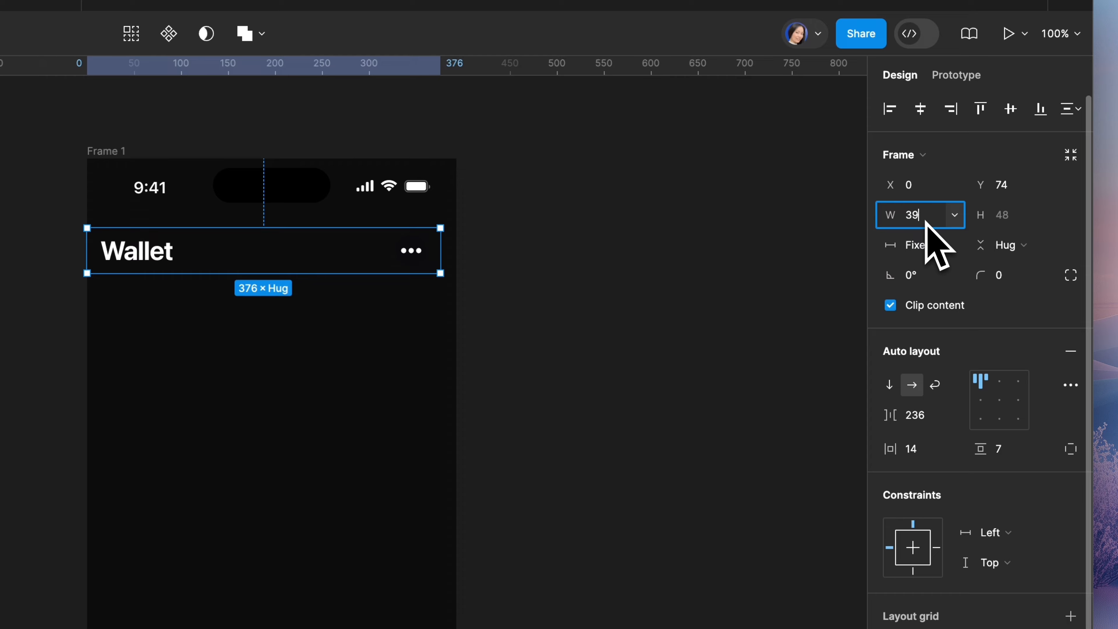
{"action": "type", "text": "3"}
{"action": "key", "text": "Return"}
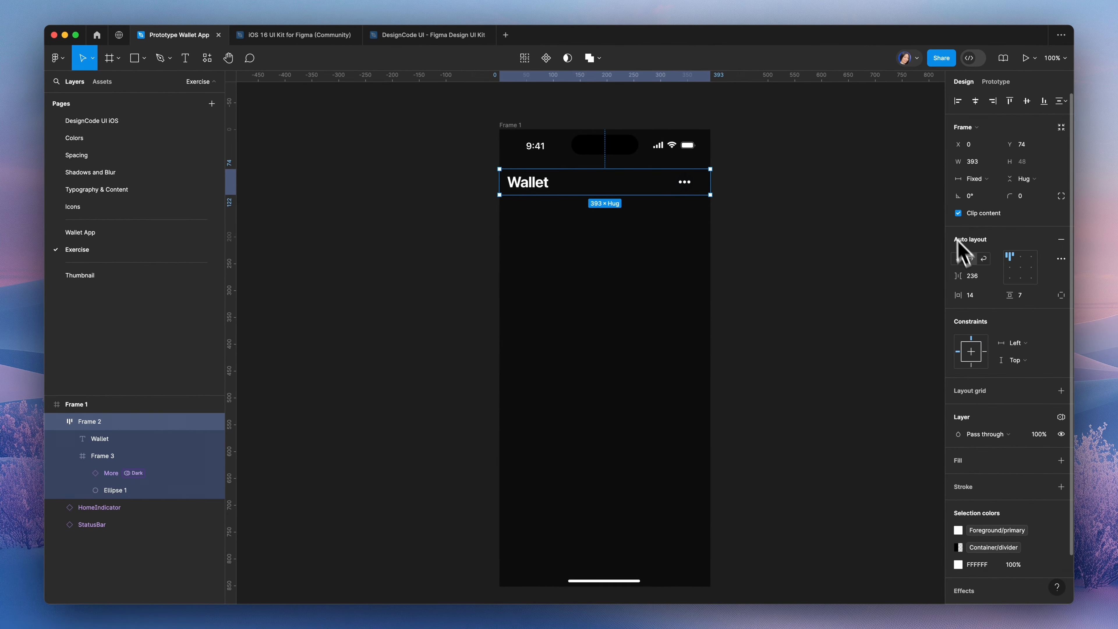
Set the header's auto layout item spacing to Auto, with horizontal padding of 16 and vertical padding of 8.
{"action": "left_click", "coordinate": [992, 275]}
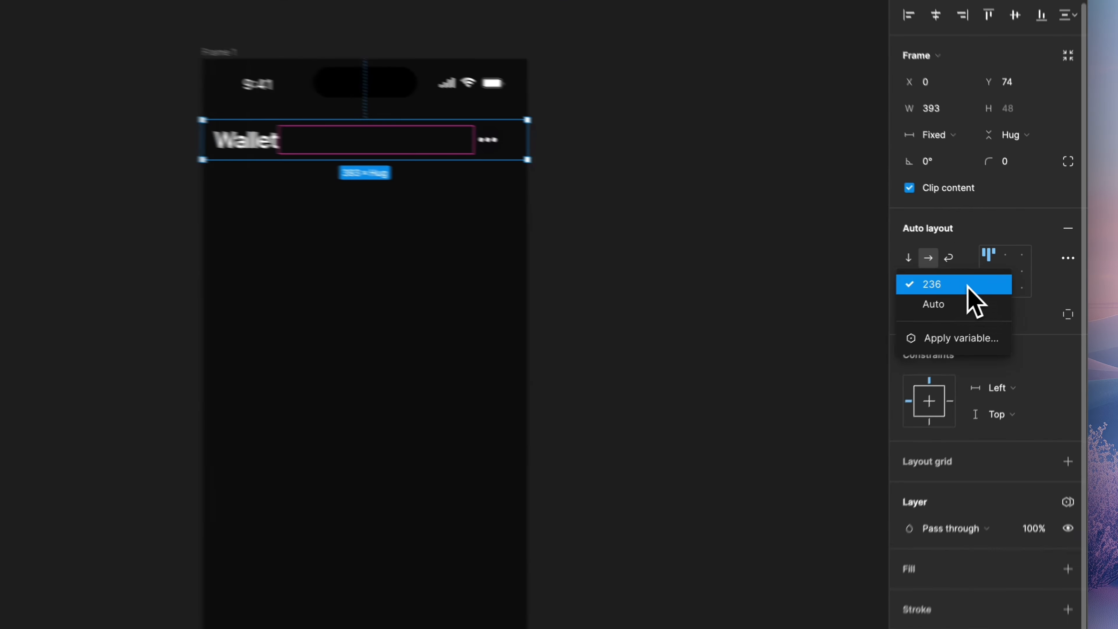
{"action": "left_click", "coordinate": [992, 287]}
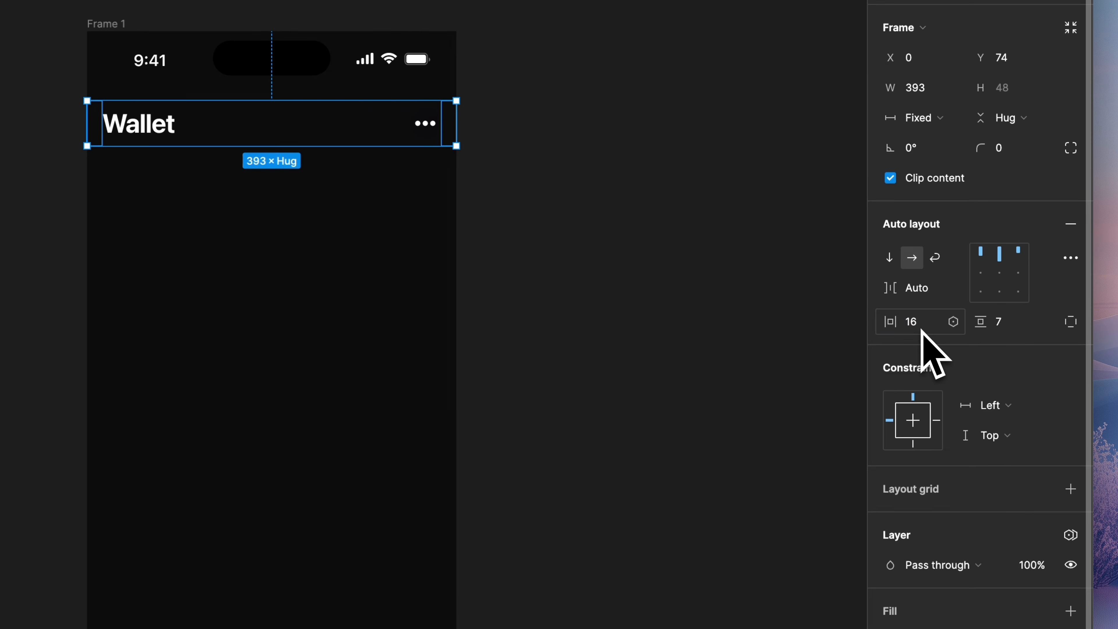
{"action": "left_click", "coordinate": [1013, 334]}
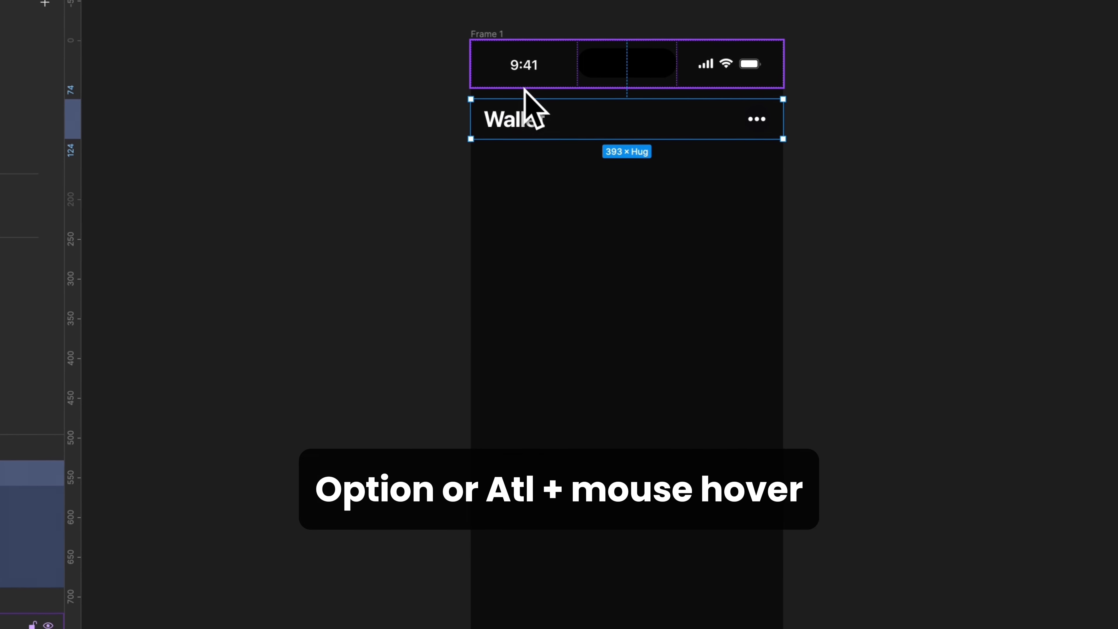
Move the Wallet header up to sit directly beneath the status bar at Y 59, and deselect it.
{"action": "key", "text": "alt"}
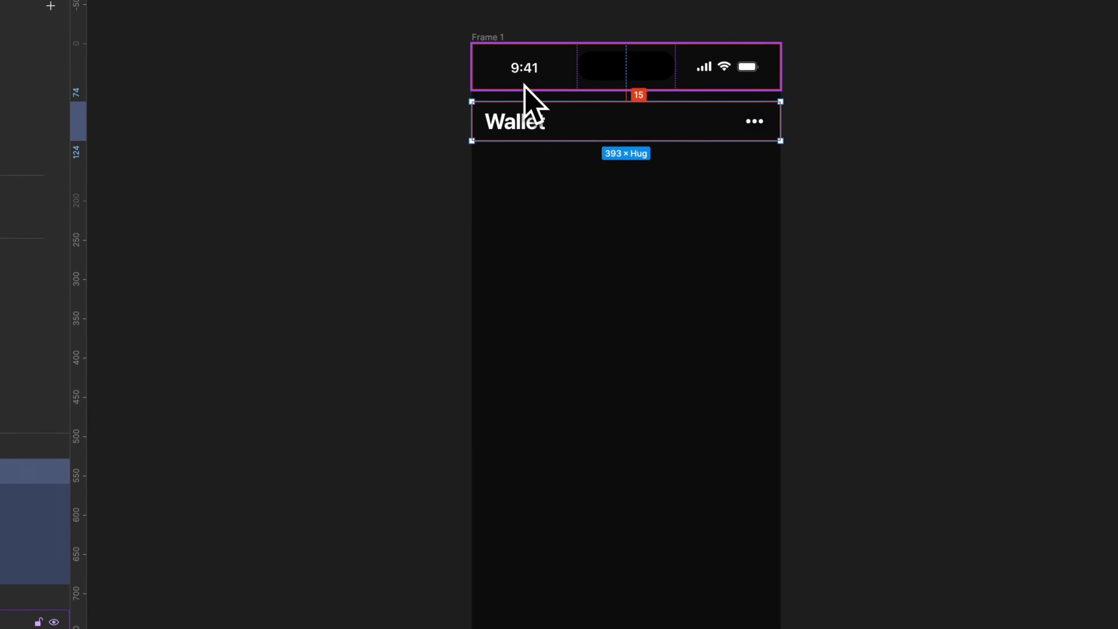
{"action": "key", "text": "alt+shift+Up"}
{"action": "key", "text": "alt+Up"}
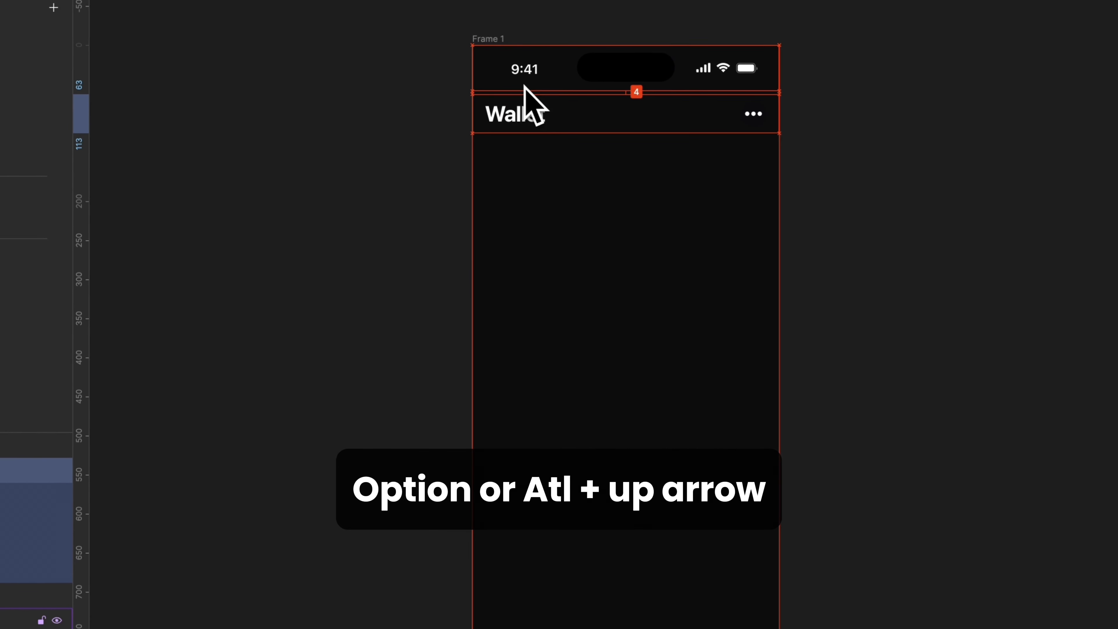
{"action": "key", "text": "alt+Up"}
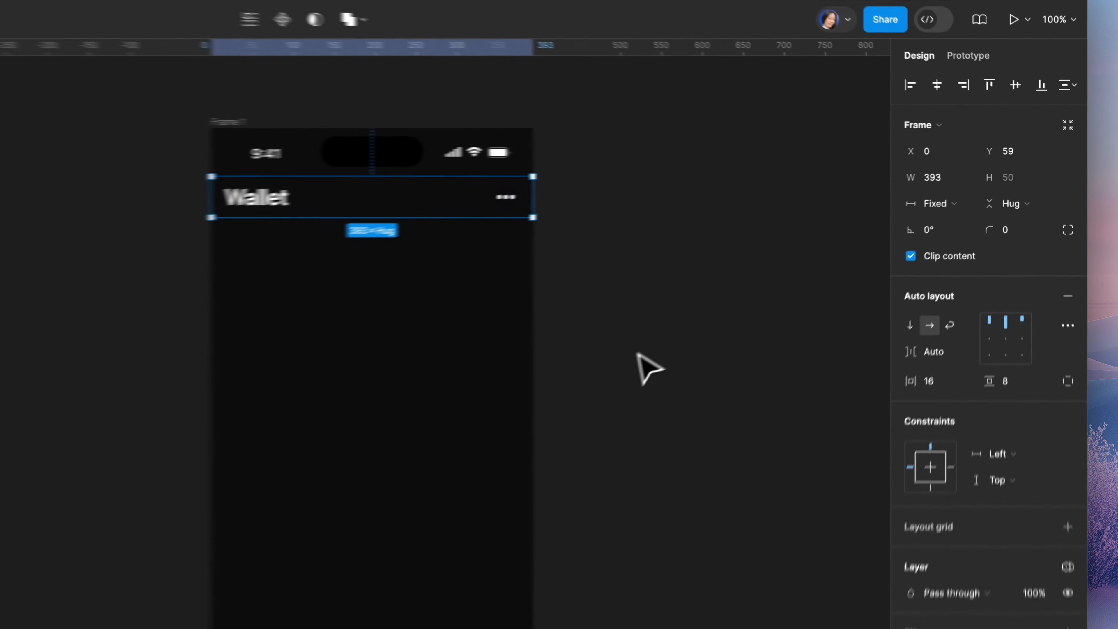
{"action": "left_click", "coordinate": [775, 278]}
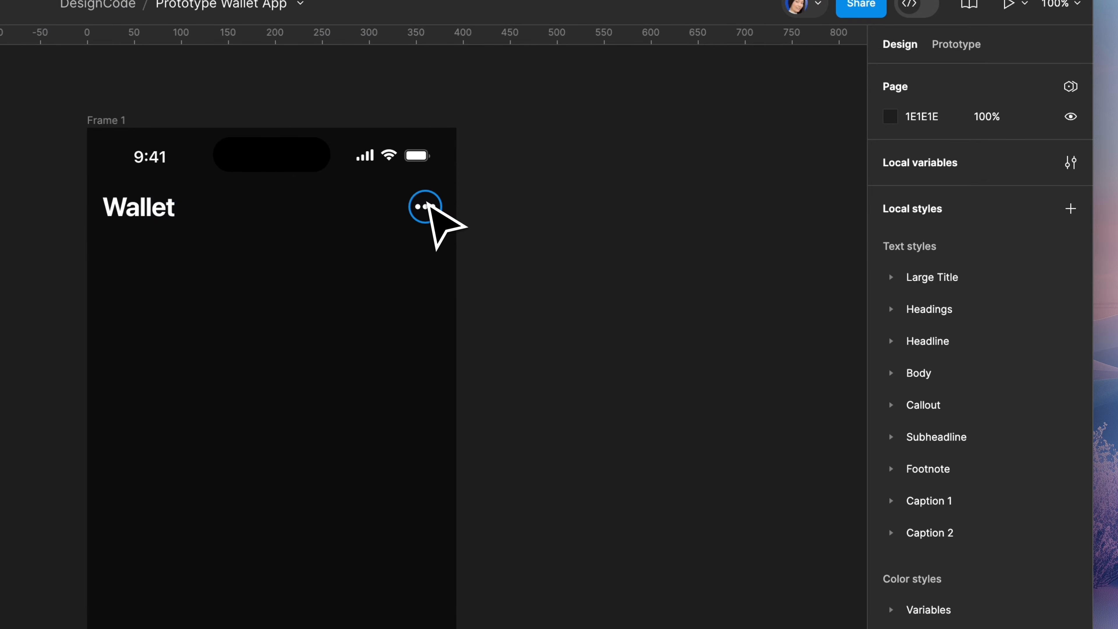
Set the Colors variable mode of Frame 3, which holds the More icon and circle, to Dark.
{"action": "left_click", "coordinate": [430, 204], "text": "super"}
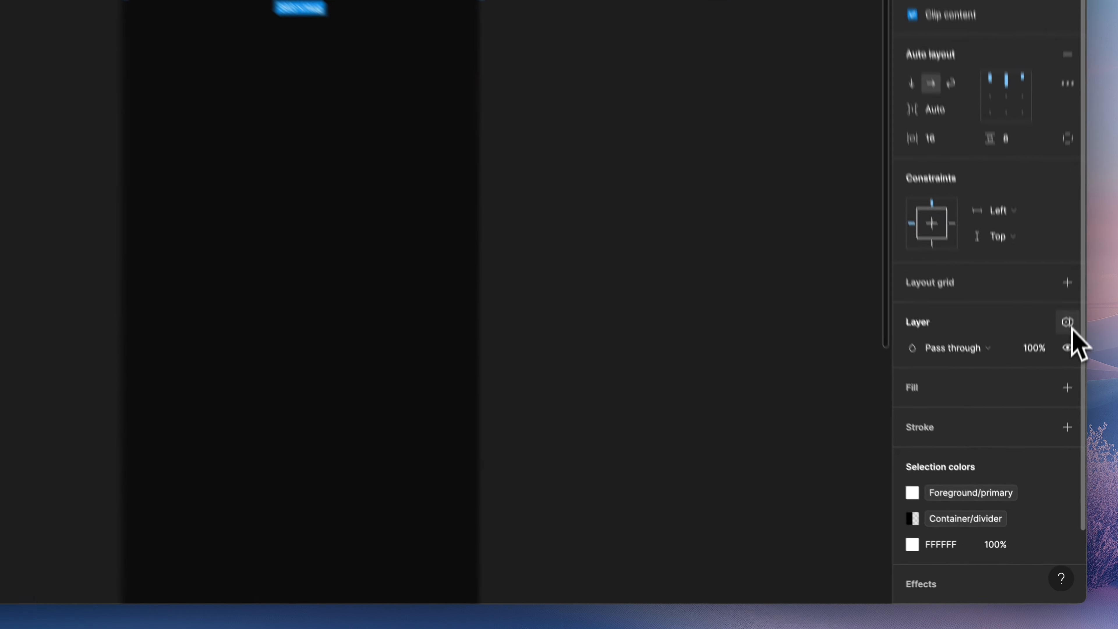
{"action": "left_click", "coordinate": [1062, 417]}
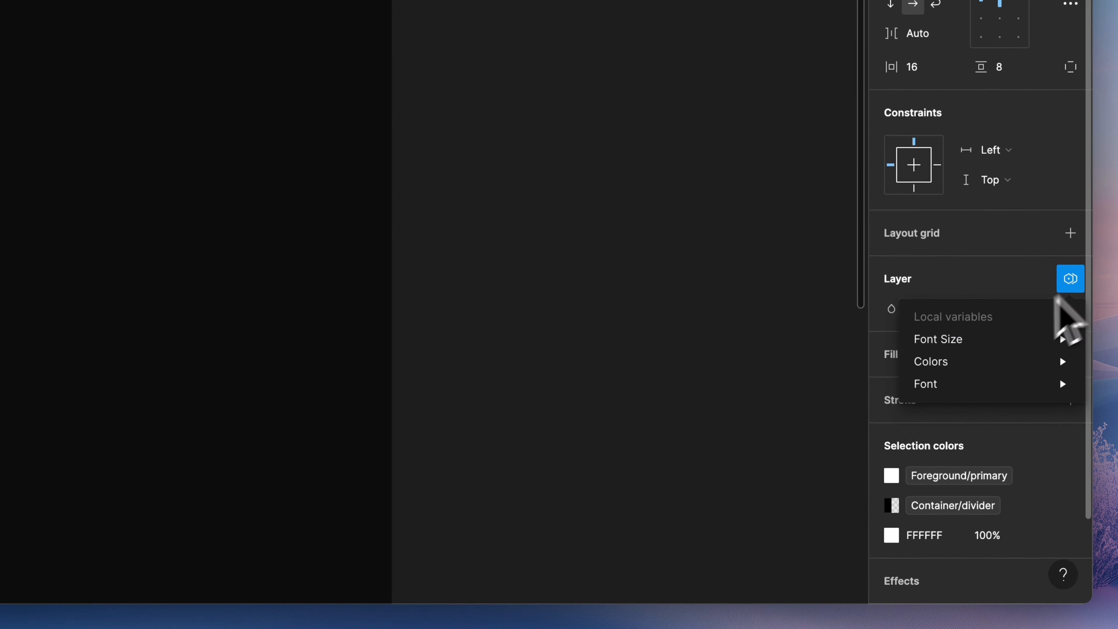
{"action": "mouse_move", "coordinate": [997, 468]}
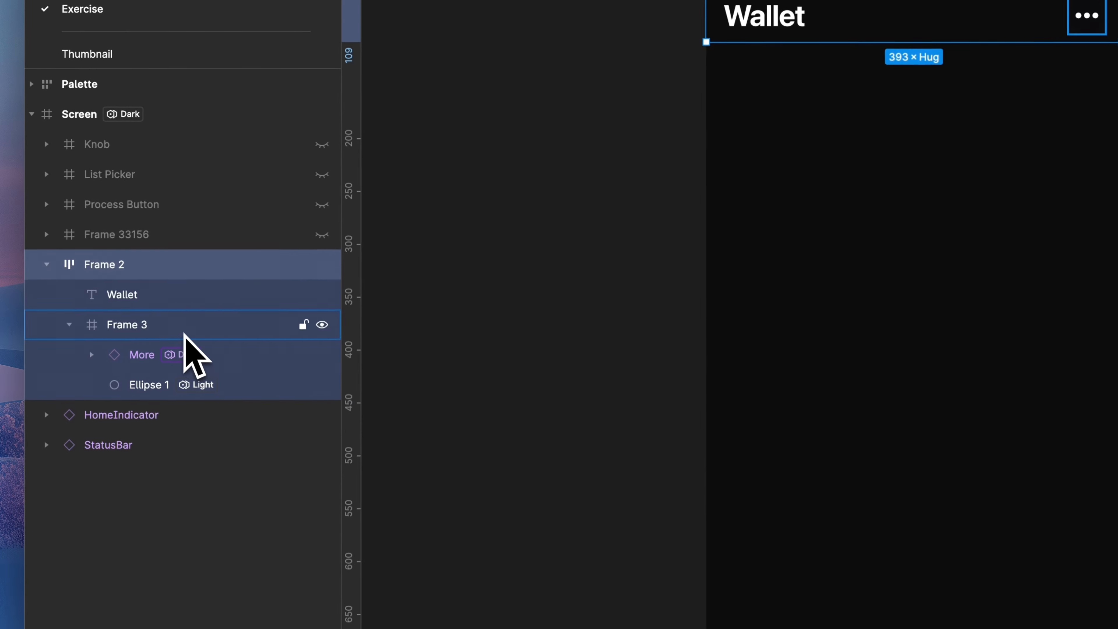
{"action": "left_click", "coordinate": [176, 342]}
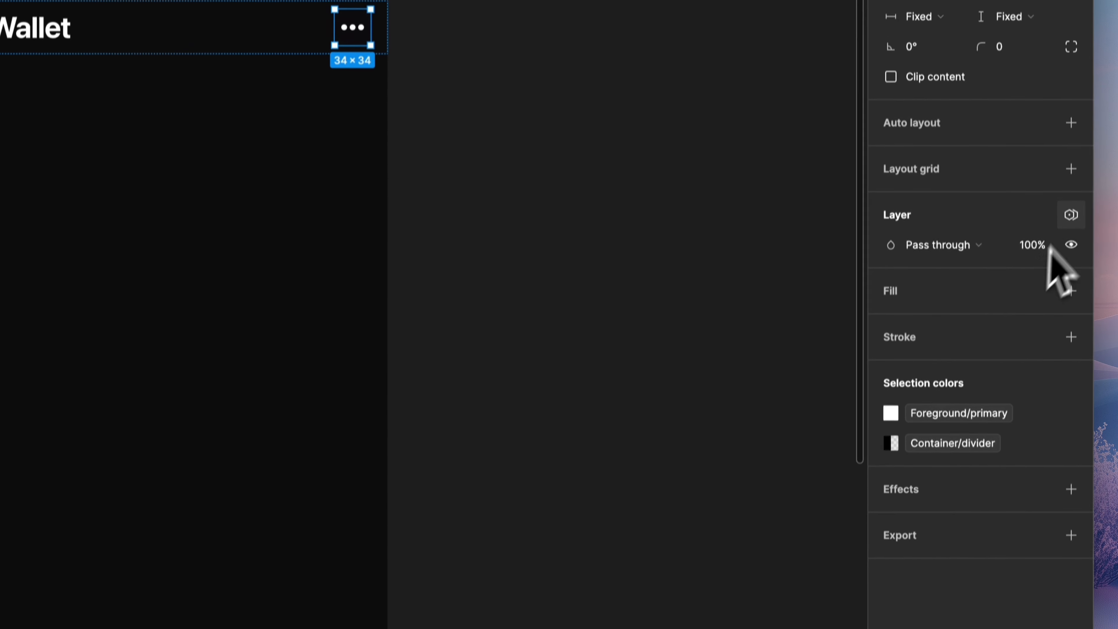
{"action": "left_click", "coordinate": [1081, 189]}
{"action": "mouse_move", "coordinate": [1061, 247]}
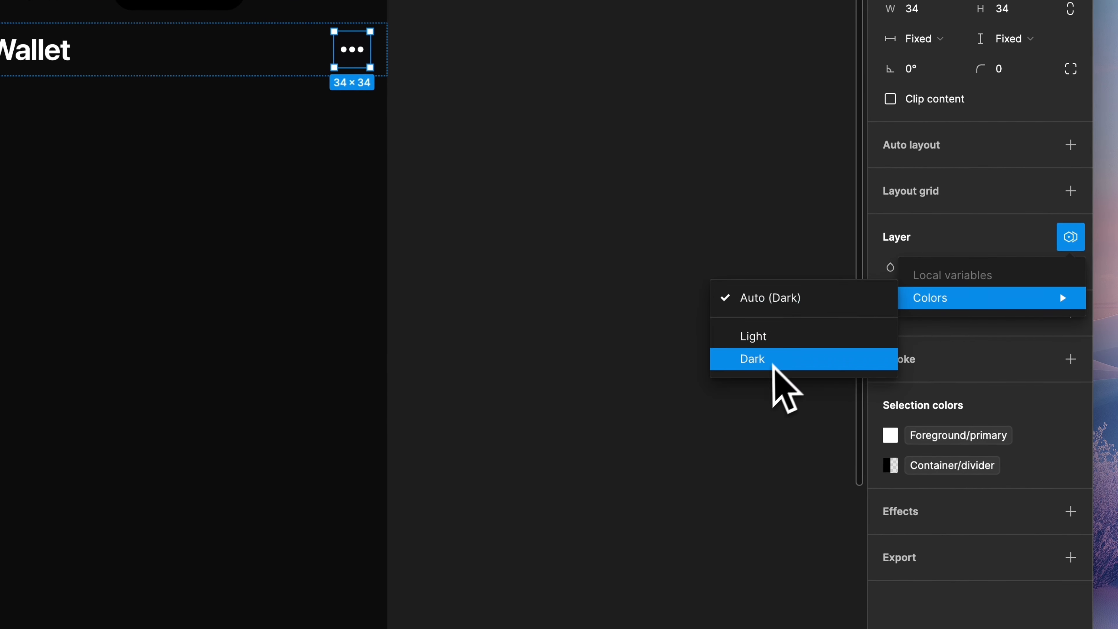
{"action": "left_click", "coordinate": [769, 364]}
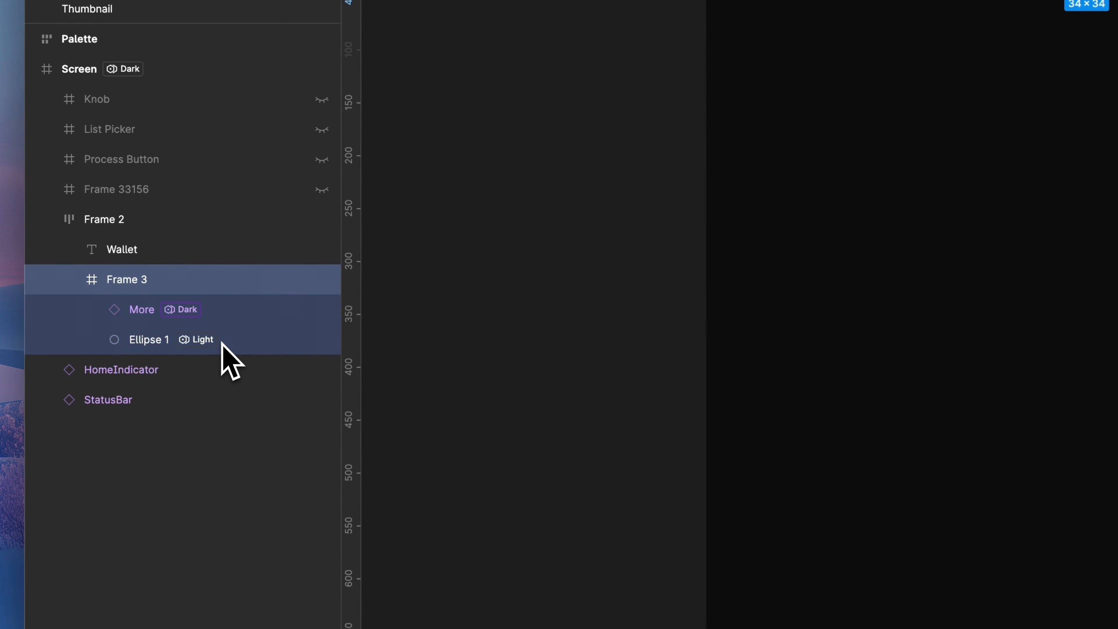
Switch the Colors variable mode of Ellipse 1 behind the More icon to Dark.
{"action": "left_click", "coordinate": [220, 340]}
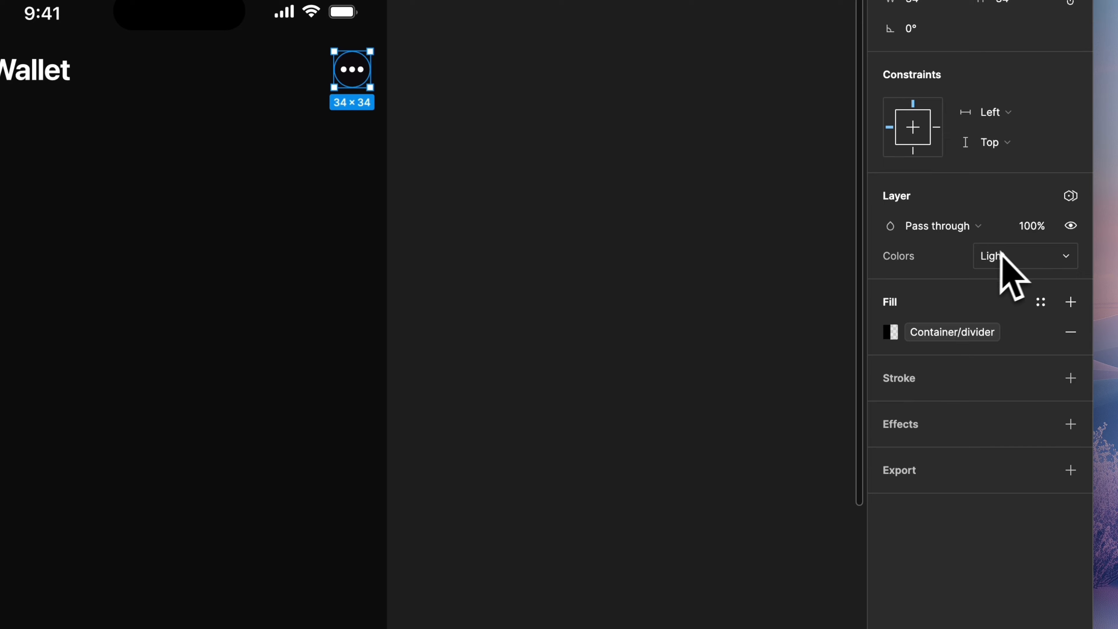
{"action": "left_click", "coordinate": [1071, 196]}
{"action": "mouse_move", "coordinate": [951, 264]}
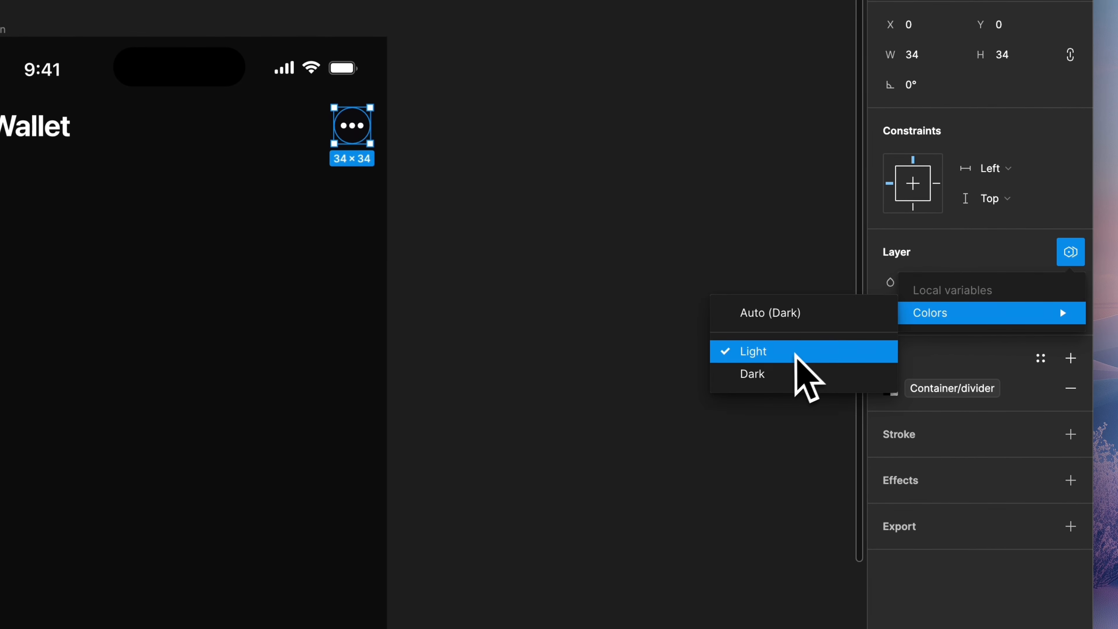
{"action": "left_click", "coordinate": [796, 375]}
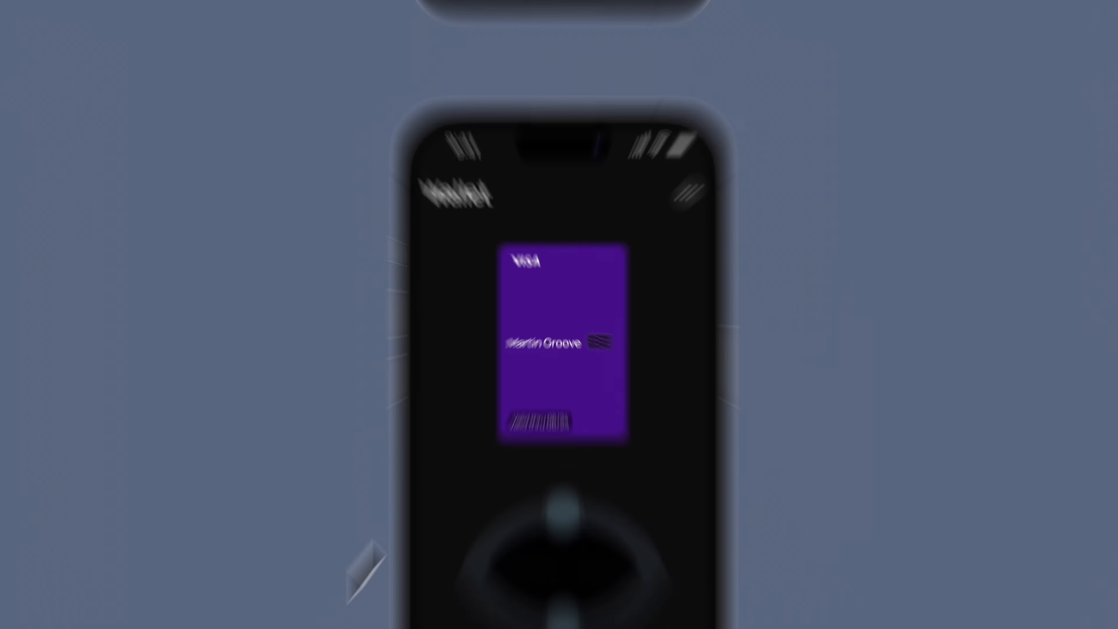
{"action": "left_click", "coordinate": [575, 339]}
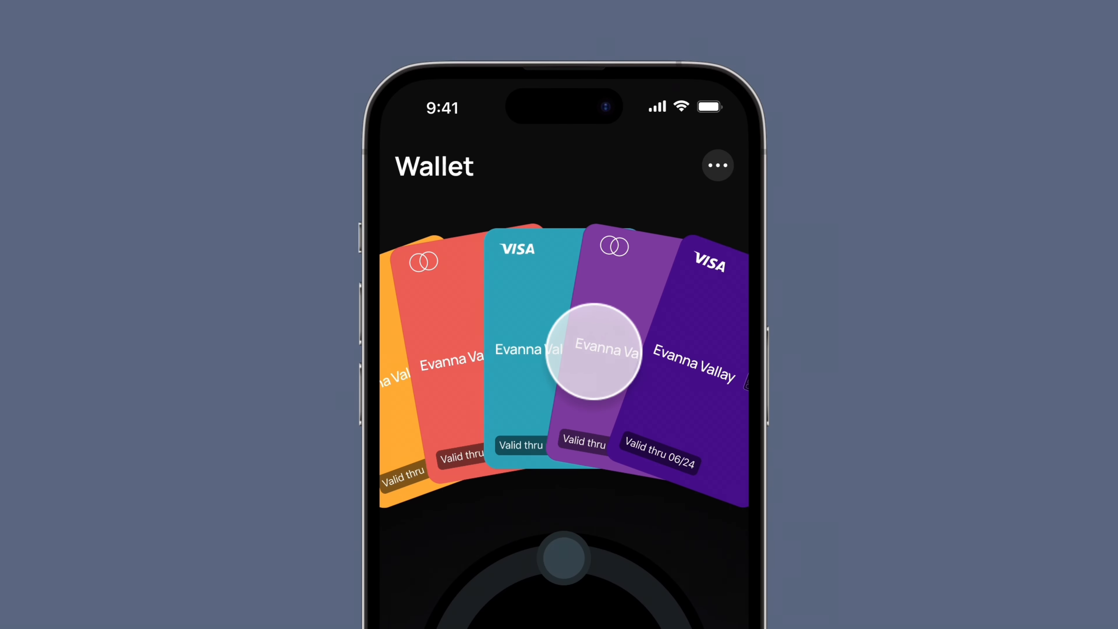
{"action": "left_click_drag", "start_coordinate": [593, 353], "coordinate": [511, 357]}
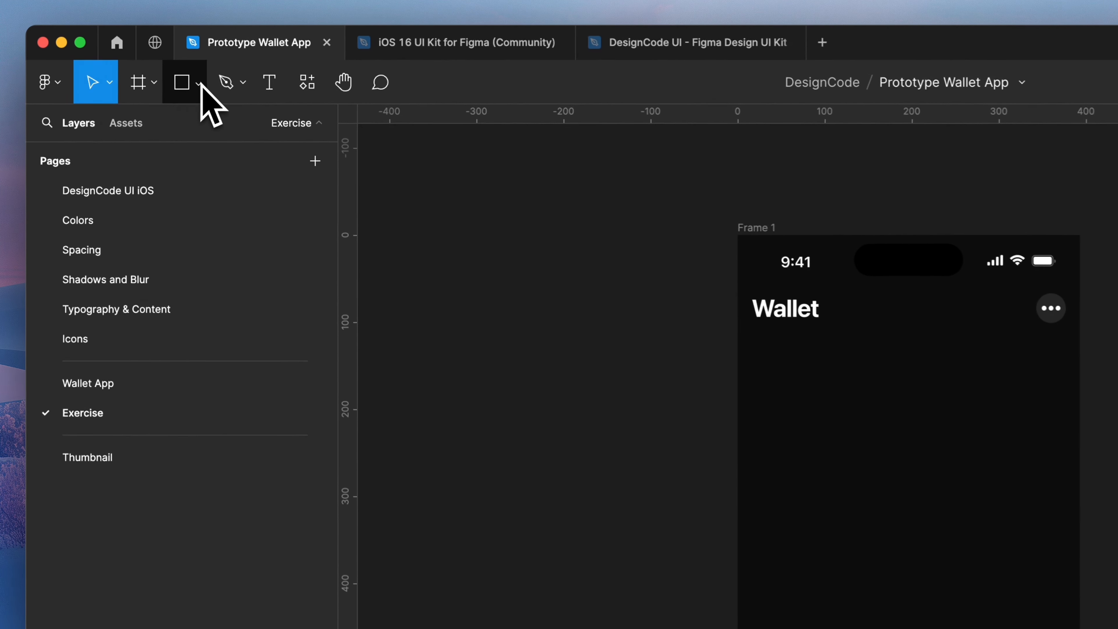
Draw a rectangle about 192 × 280 below the Wallet header for the card.
{"action": "left_click", "coordinate": [144, 58]}
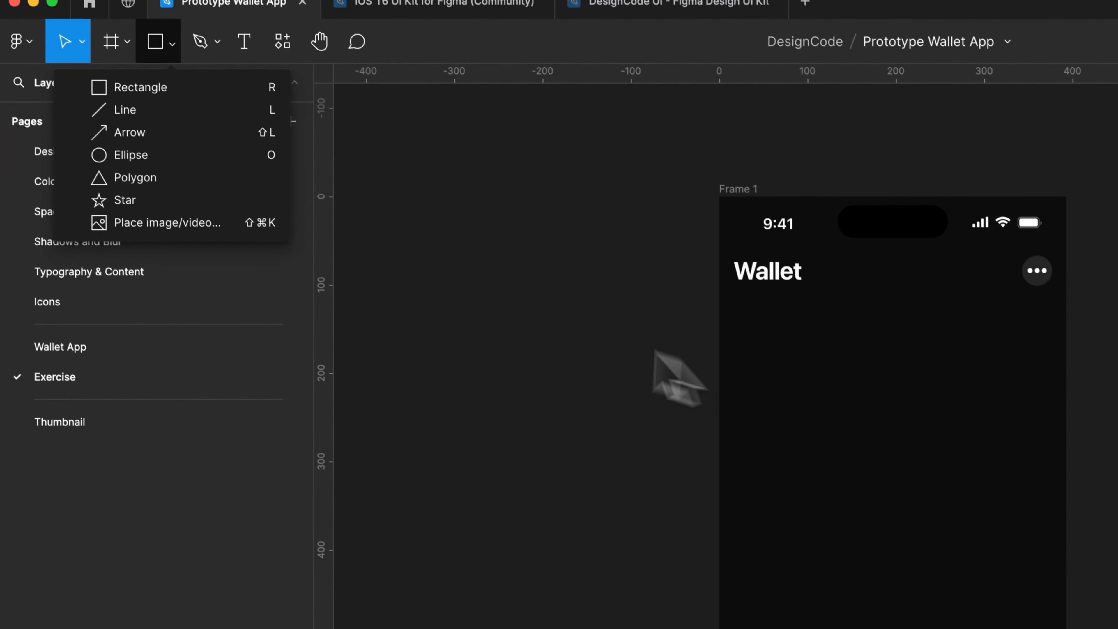
{"action": "left_click", "coordinate": [202, 132]}
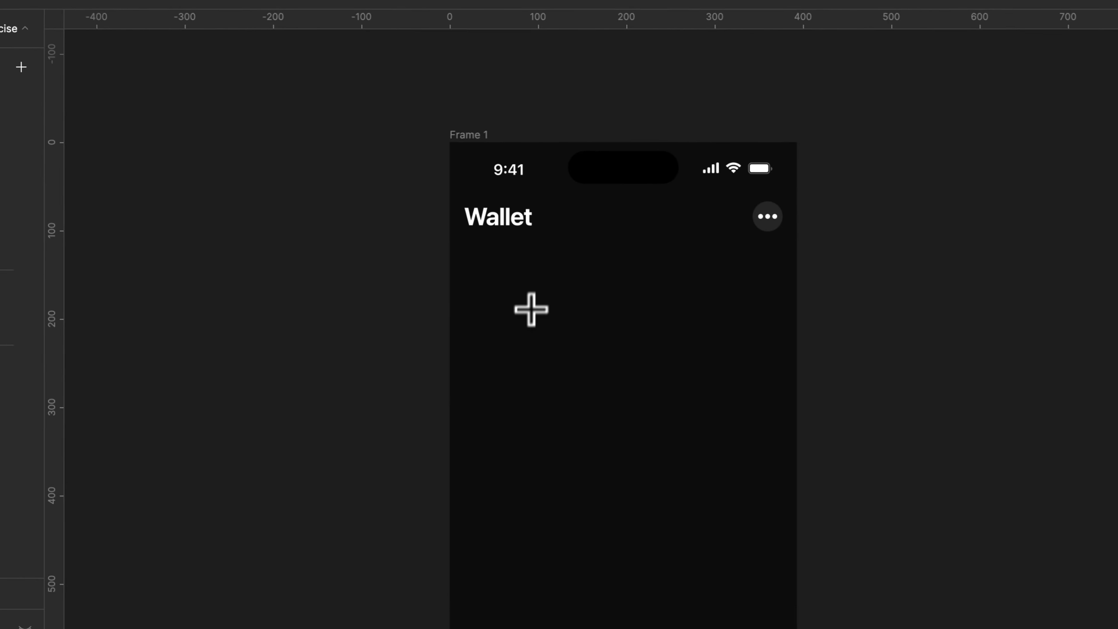
{"action": "left_click_drag", "start_coordinate": [533, 285], "coordinate": [701, 534]}
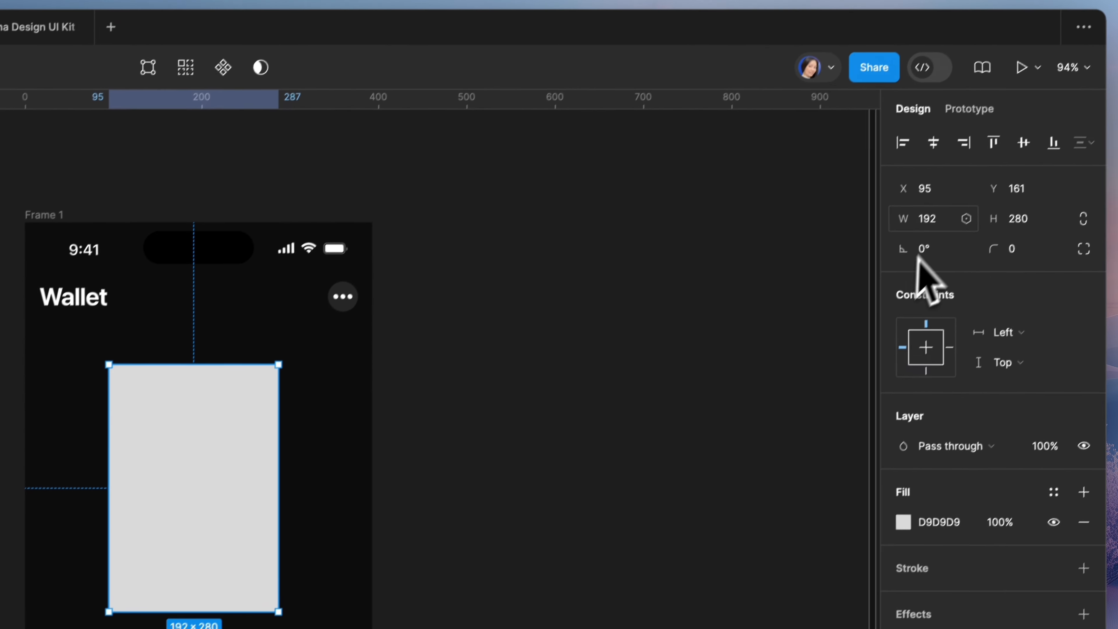
Set the card rectangle's width to 170 and height to 256.
{"action": "left_click", "coordinate": [1085, 30]}
{"action": "type", "text": "170"}
{"action": "left_click", "coordinate": [1019, 240]}
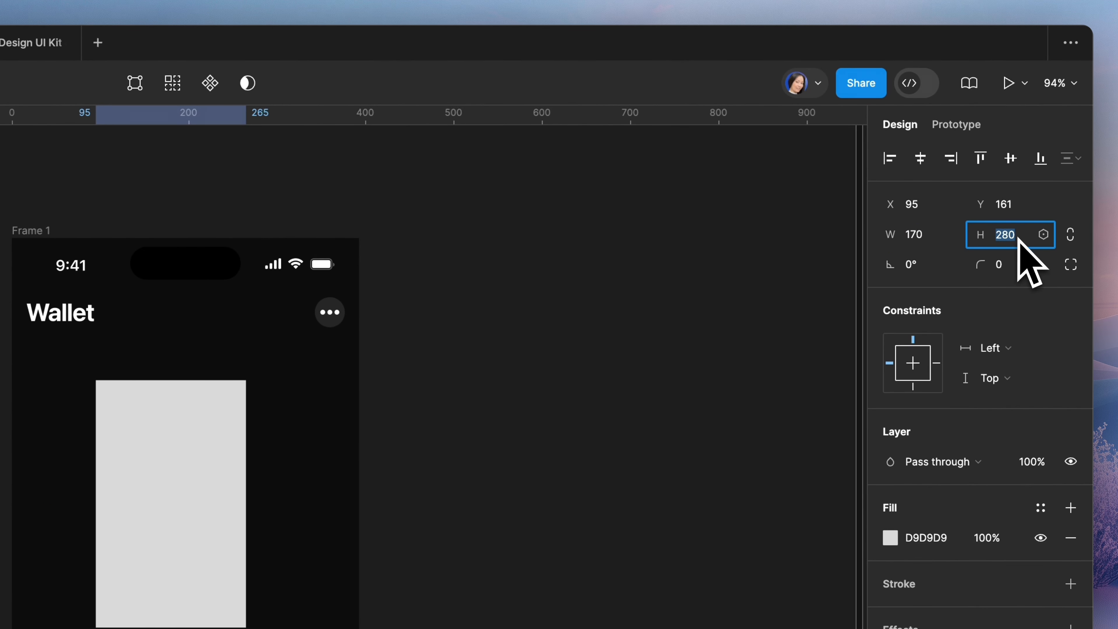
{"action": "key", "text": "Return"}
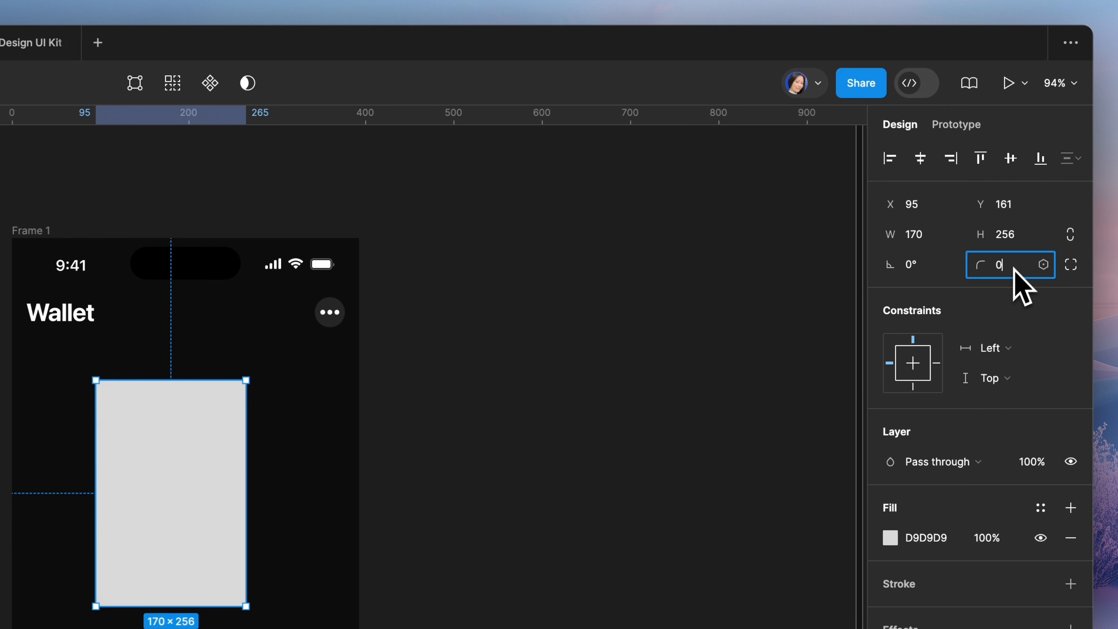
Give the card rectangle a corner radius of 14 and centre it horizontally in the screen frame.
{"action": "left_click", "coordinate": [1016, 263]}
{"action": "type", "text": "14"}
{"action": "key", "text": "Return"}
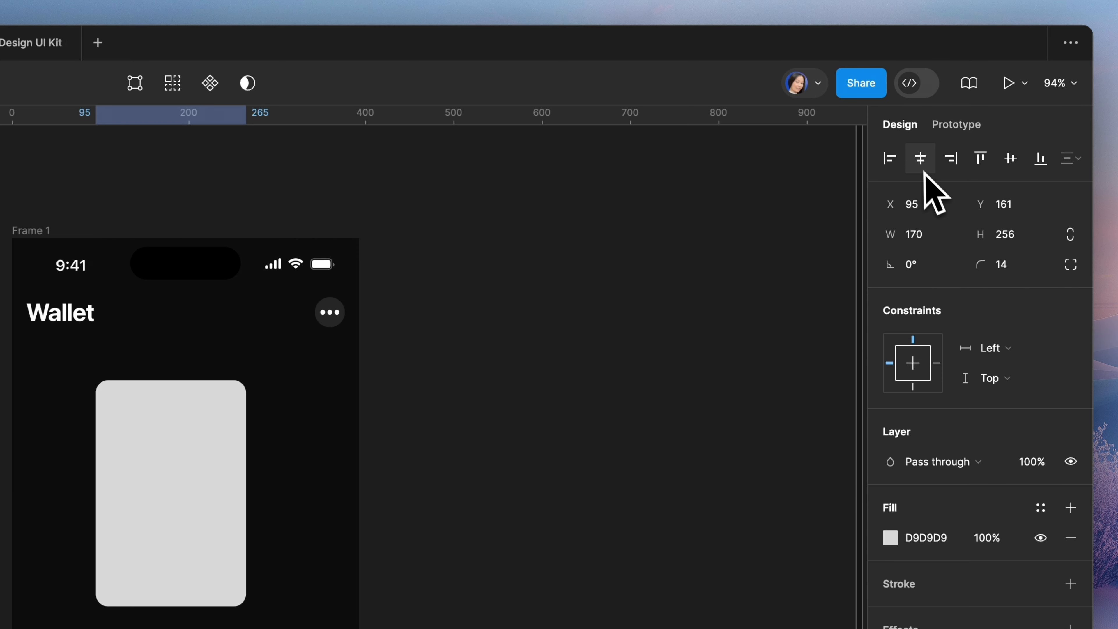
{"action": "left_click", "coordinate": [921, 159]}
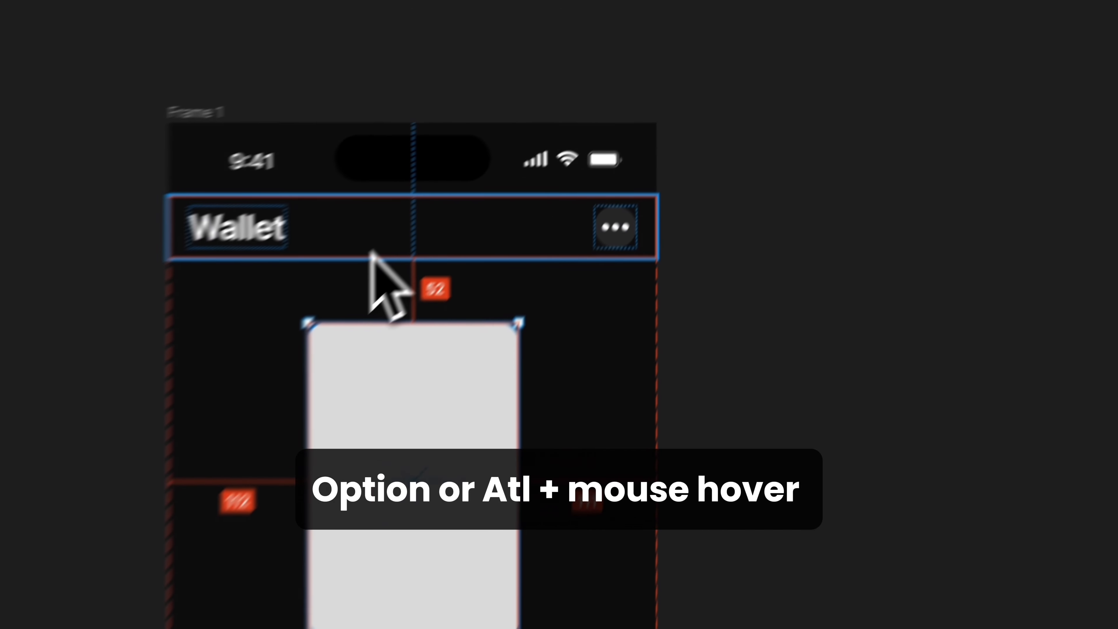
Move the card rectangle up to 32 px below the Wallet header and apply the indigo-800 library colour as its fill.
{"action": "key", "text": "shift+Up"}
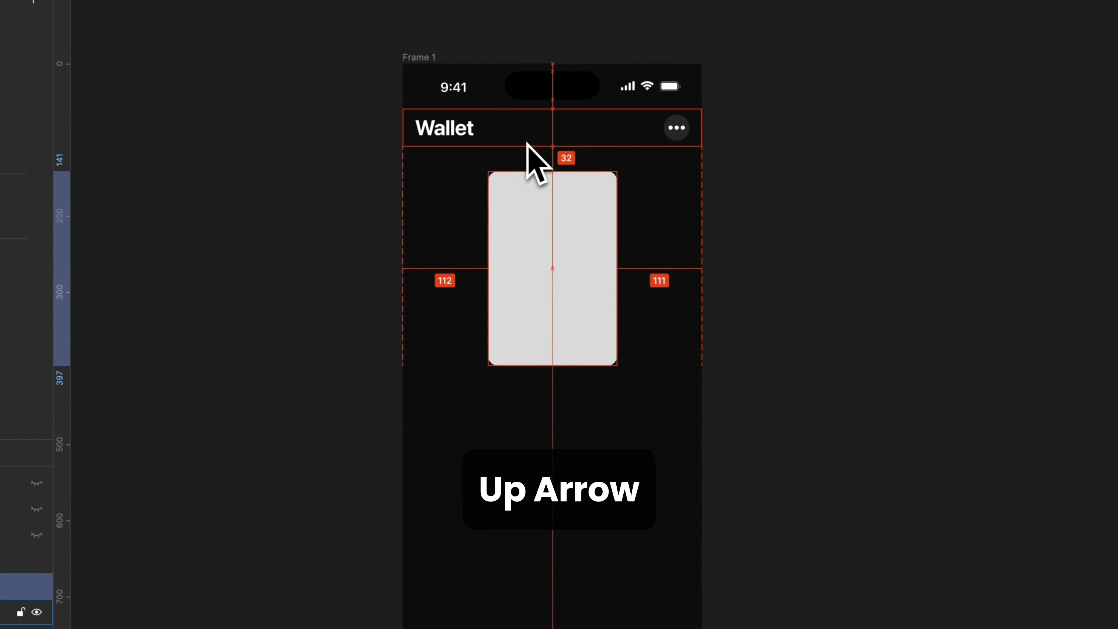
{"action": "key", "text": "shift+Up"}
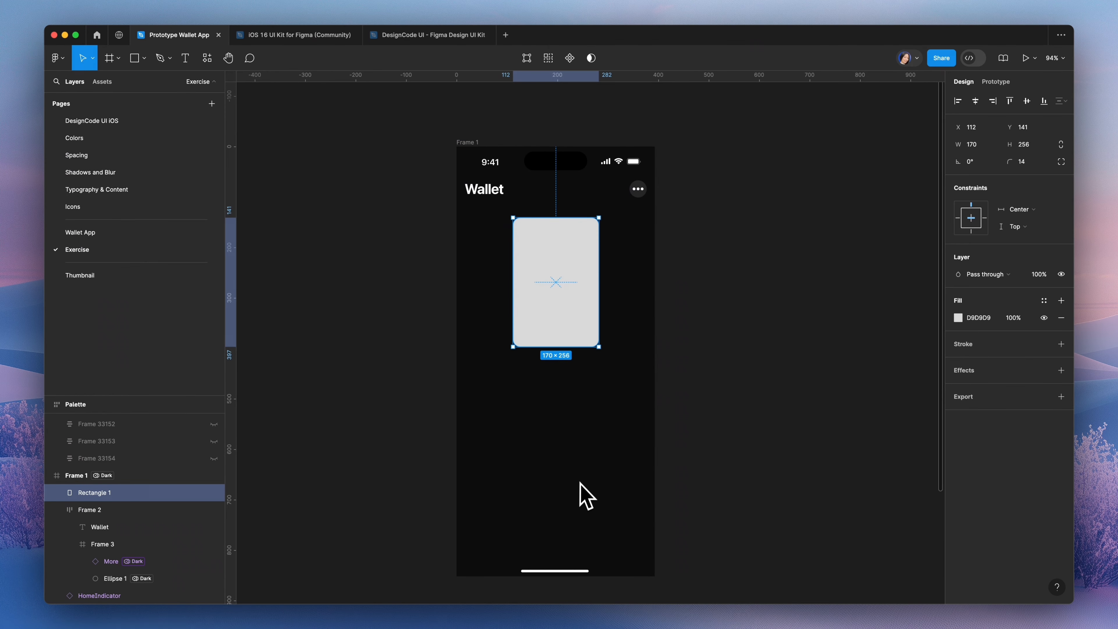
{"action": "left_click", "coordinate": [1045, 301]}
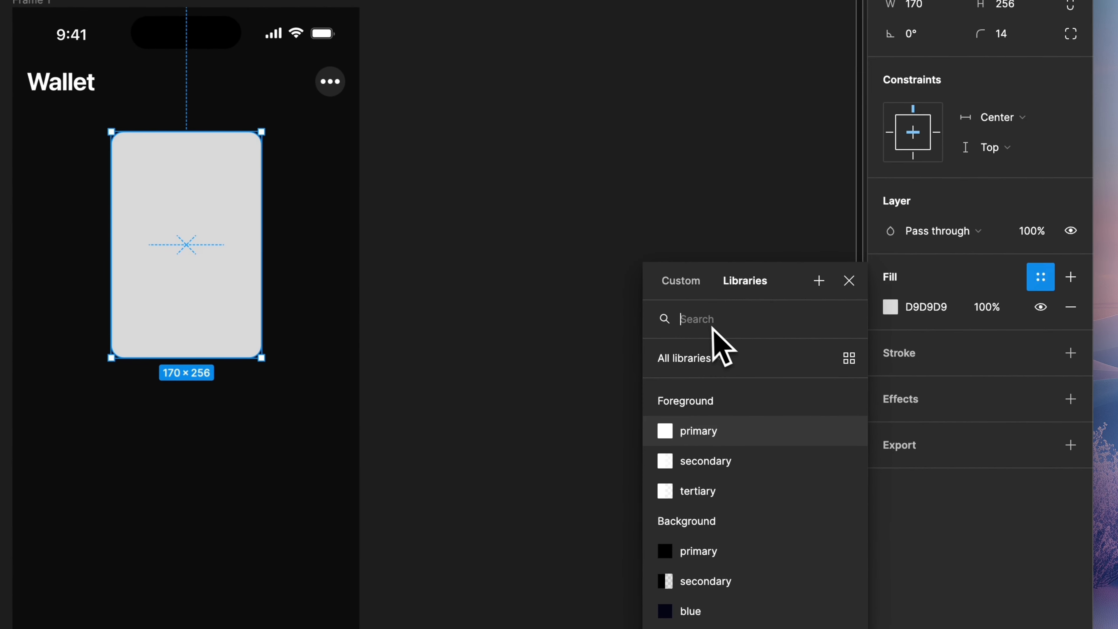
{"action": "type", "text": "indigo"}
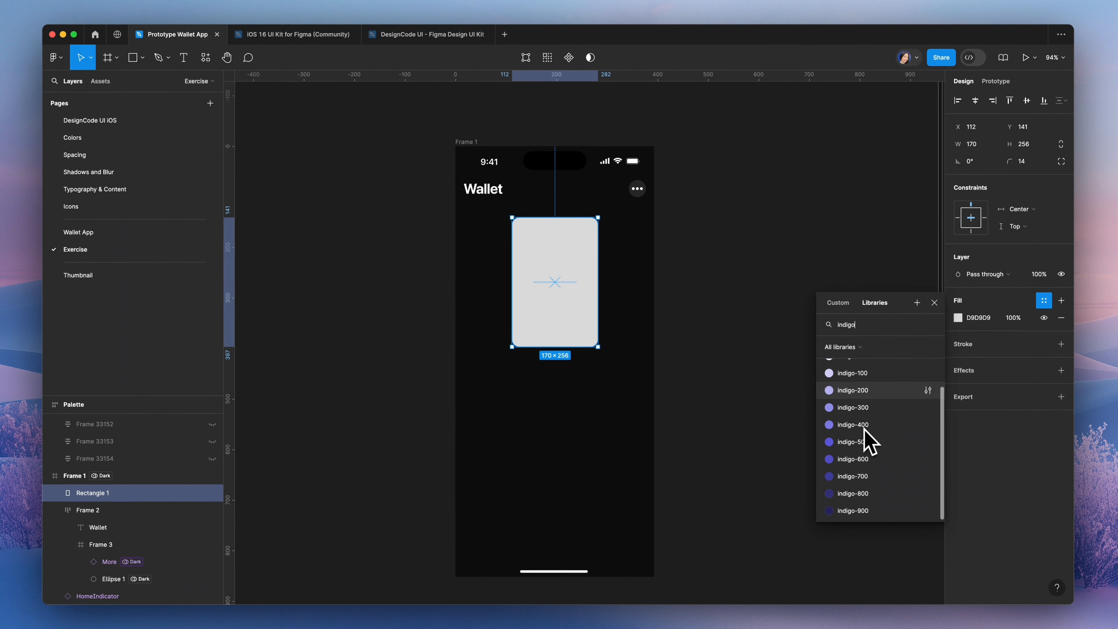
{"action": "scroll", "coordinate": [844, 532], "scroll_direction": "down", "scroll_amount": 2}
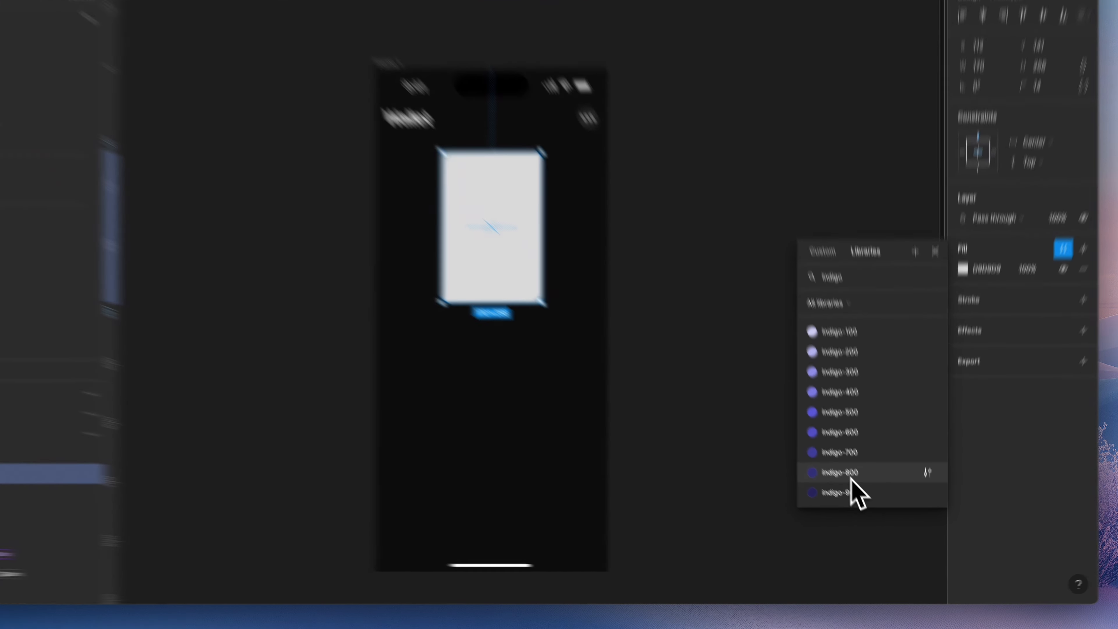
{"action": "left_click", "coordinate": [864, 495]}
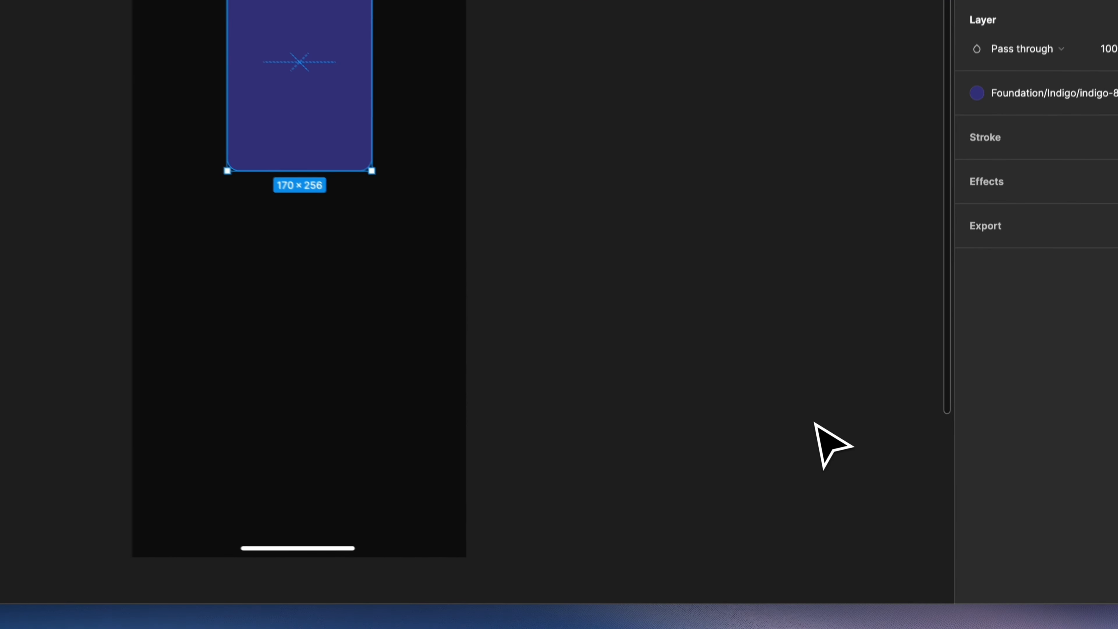
{"action": "scroll", "coordinate": [649, 519], "scroll_direction": "down", "scroll_amount": 10}
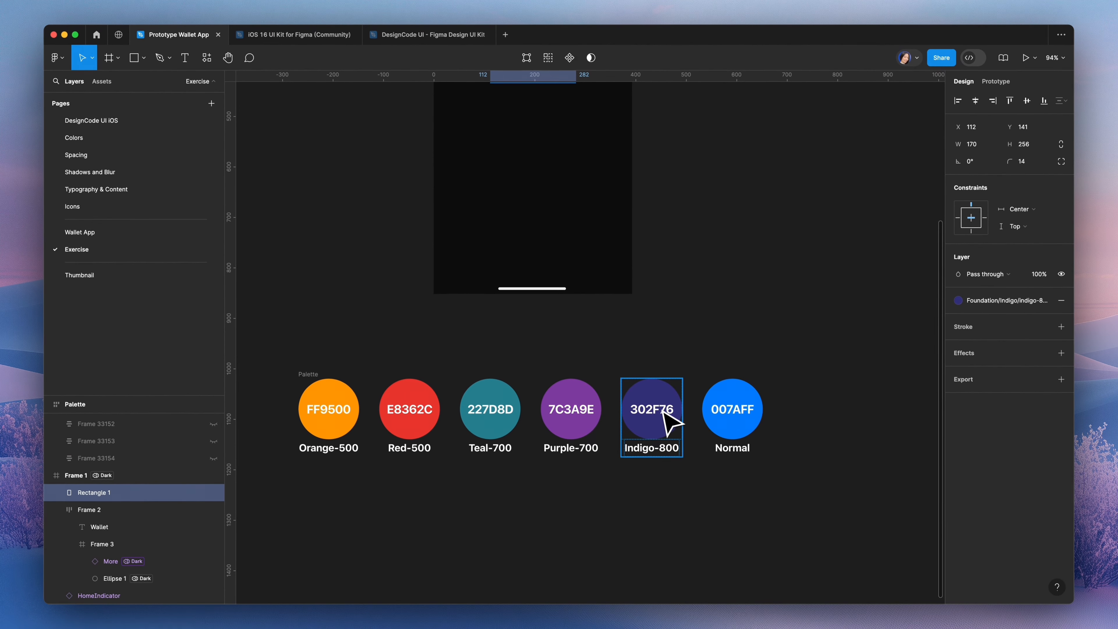
{"action": "scroll", "coordinate": [541, 255], "scroll_direction": "up", "scroll_amount": 10}
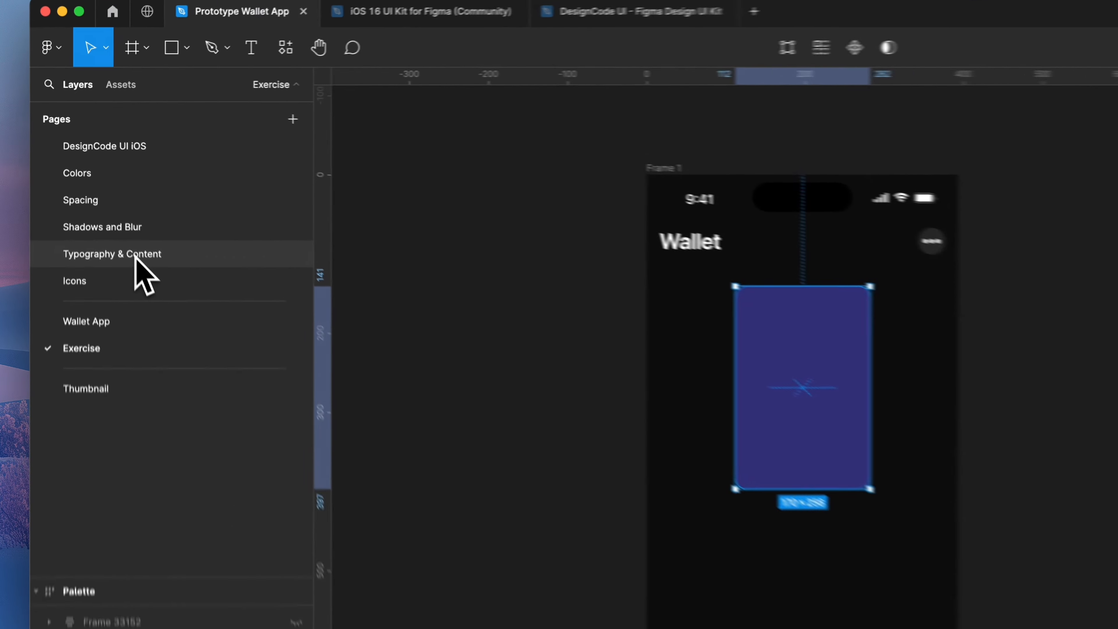
Copy the Visa logo from the Company Logo component set on the Typography & Content page.
{"action": "left_click", "coordinate": [111, 192]}
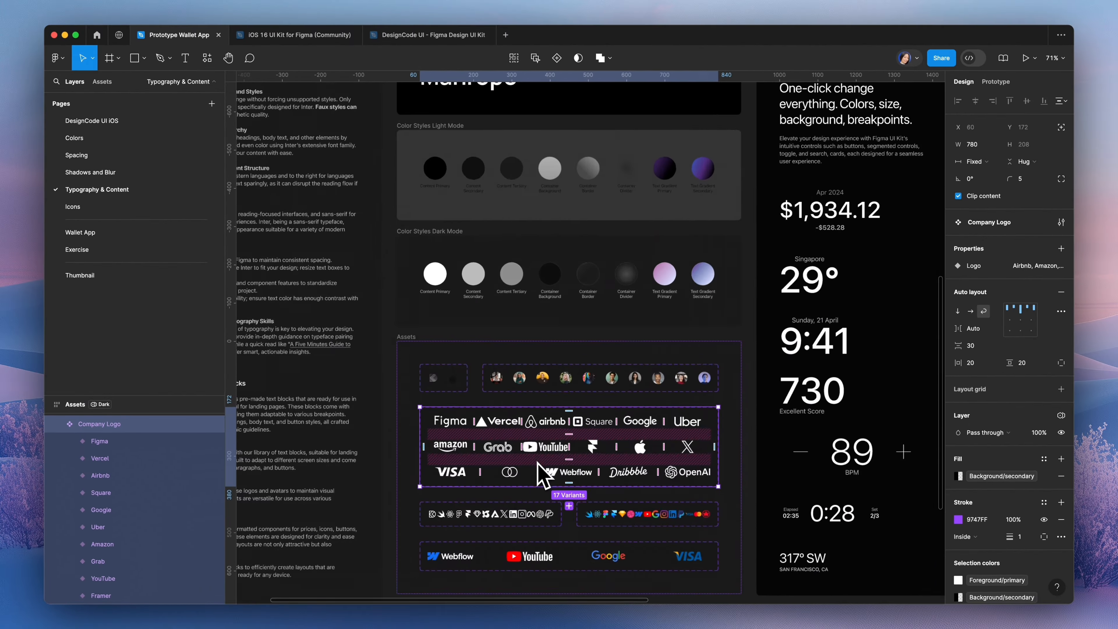
{"action": "scroll", "coordinate": [538, 462], "scroll_direction": "up", "scroll_amount": 5}
{"action": "double_click", "coordinate": [403, 479]}
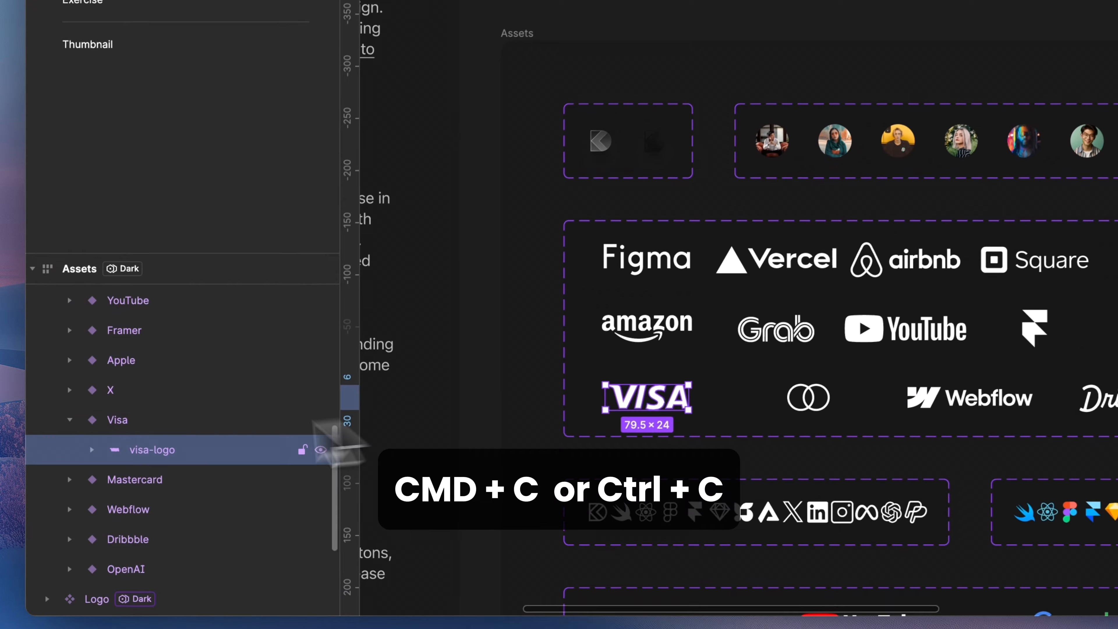
{"action": "left_click", "coordinate": [108, 493]}
{"action": "key", "text": "super+c"}
Paste the Visa logo into the screen frame on the Exercise page and move it onto the upper part of the card.
{"action": "left_click", "coordinate": [117, 148]}
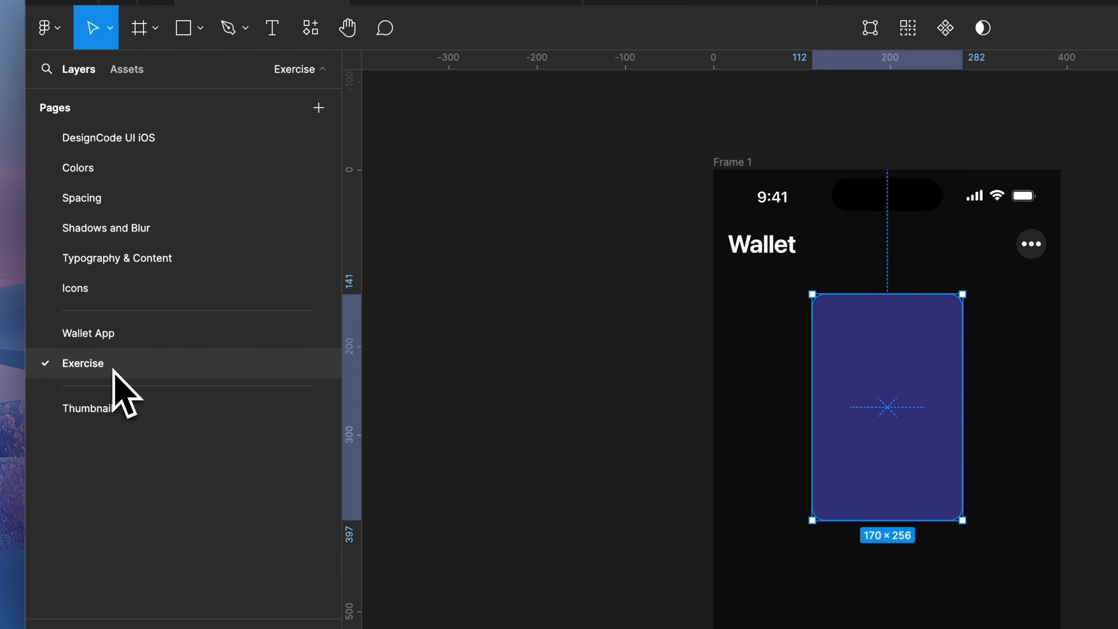
{"action": "key", "text": "super+v"}
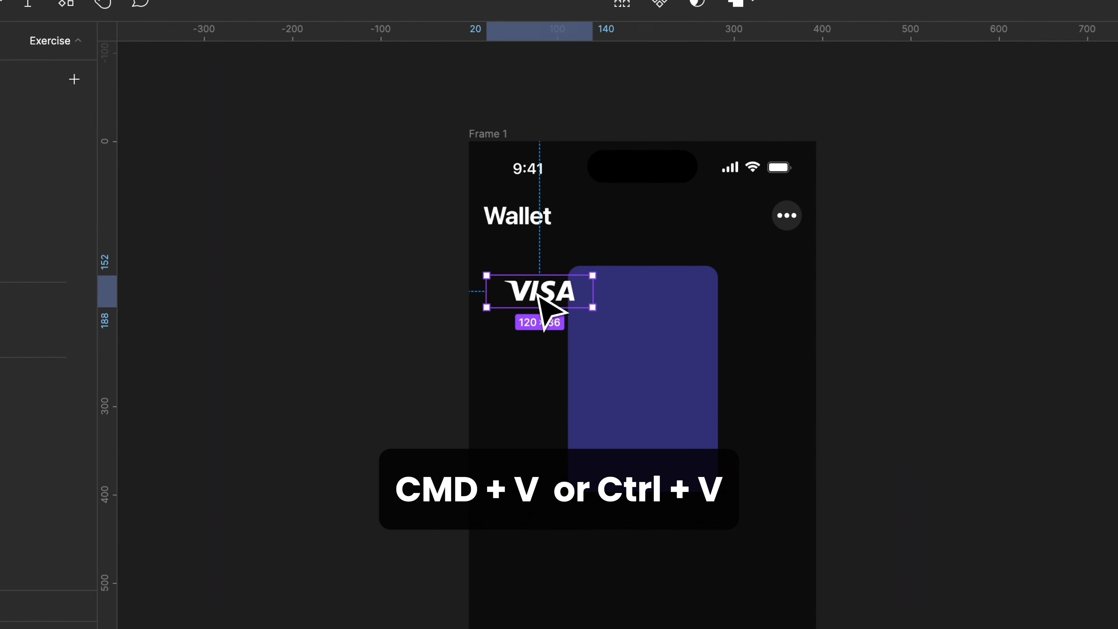
{"action": "left_click_drag", "start_coordinate": [614, 295], "coordinate": [615, 300]}
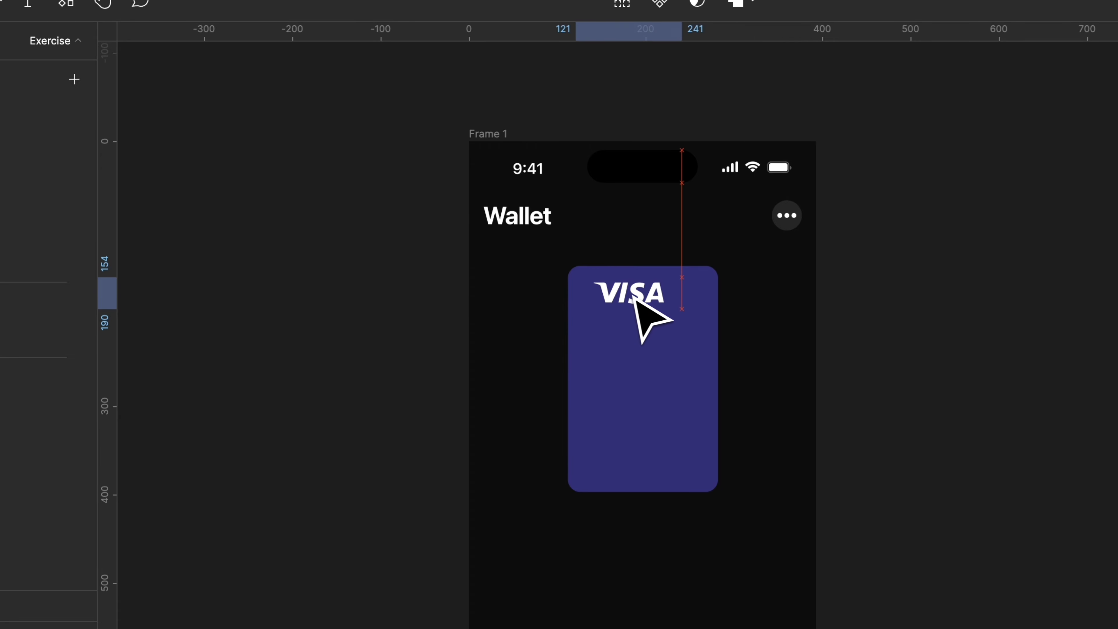
Scale the Visa logo on the card to 0.5x.
{"action": "key", "text": "k"}
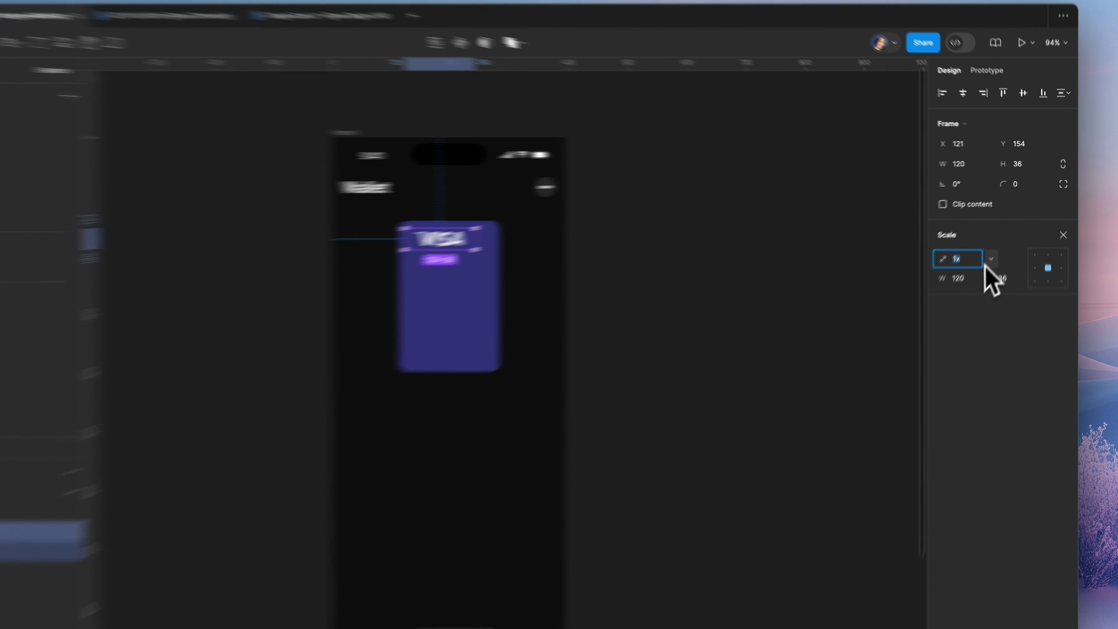
{"action": "left_click", "coordinate": [999, 242]}
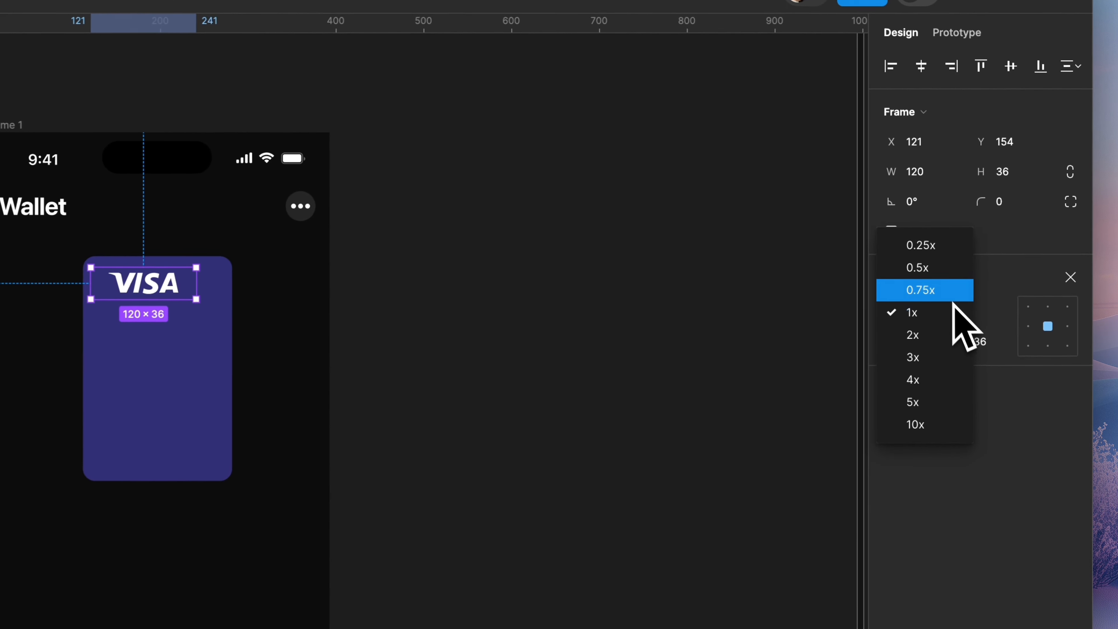
{"action": "left_click", "coordinate": [945, 273]}
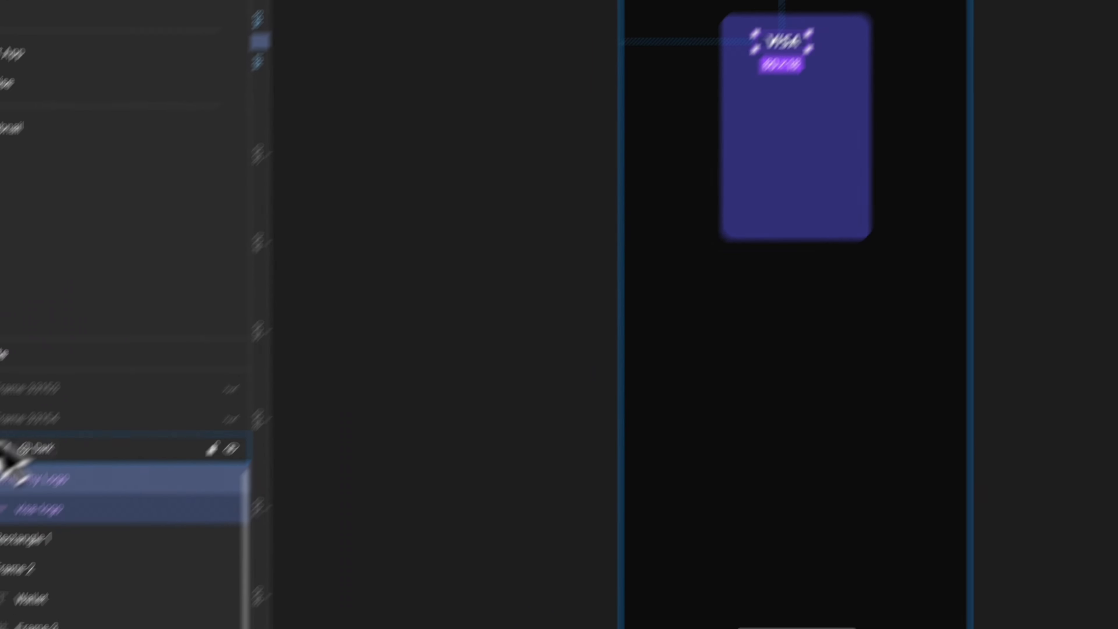
Wrap the Company Logo and Rectangle 1 layers together in a frame.
{"action": "left_click", "coordinate": [30, 399]}
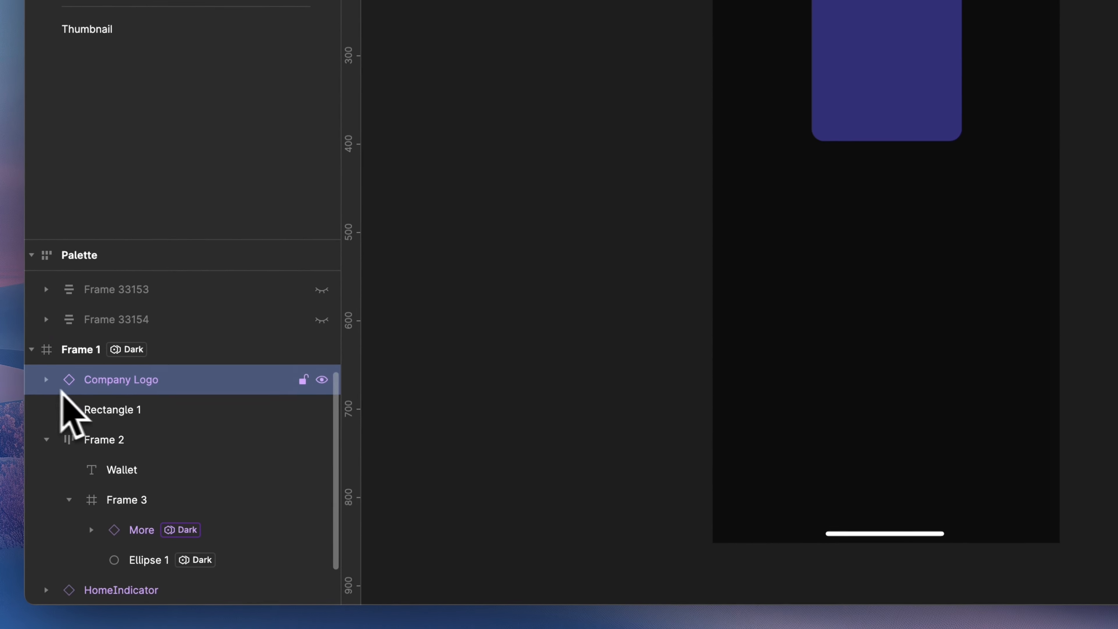
{"action": "left_click", "coordinate": [115, 410]}
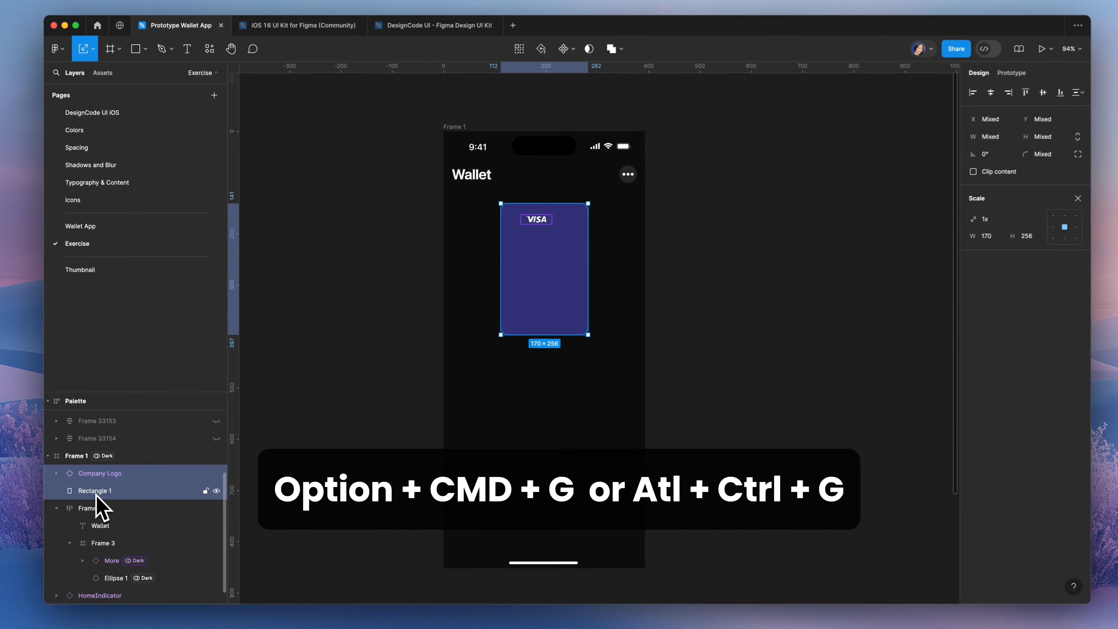
{"action": "key", "text": "alt+super+g"}
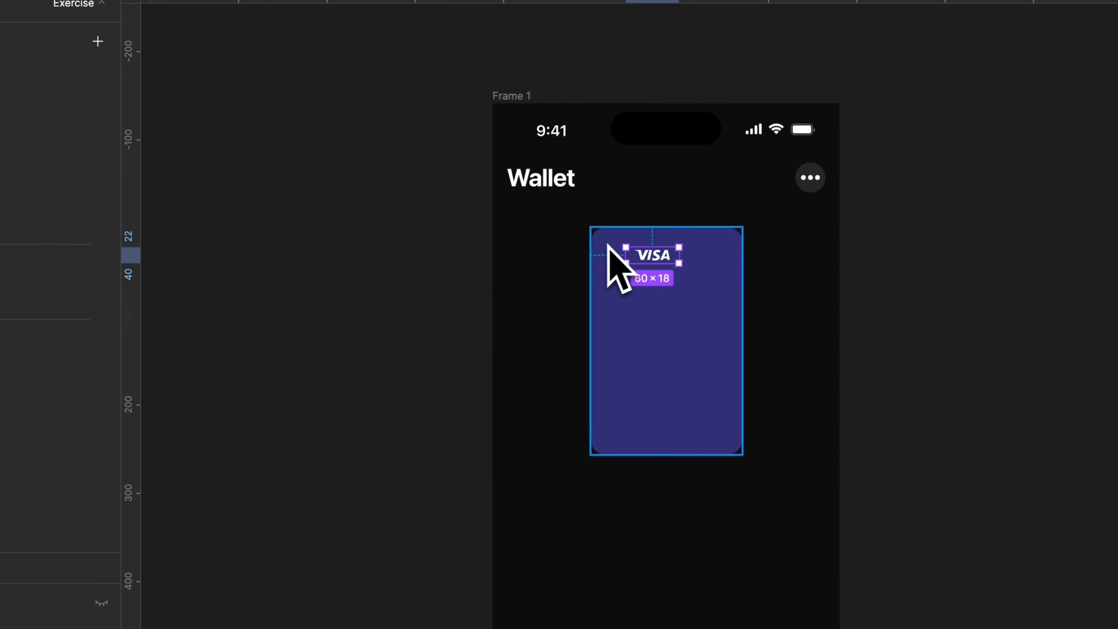
Position the Visa logo at X 0, Y 12 inside the card frame.
{"action": "key", "text": "alt"}
{"action": "key", "text": "shift+Left"}
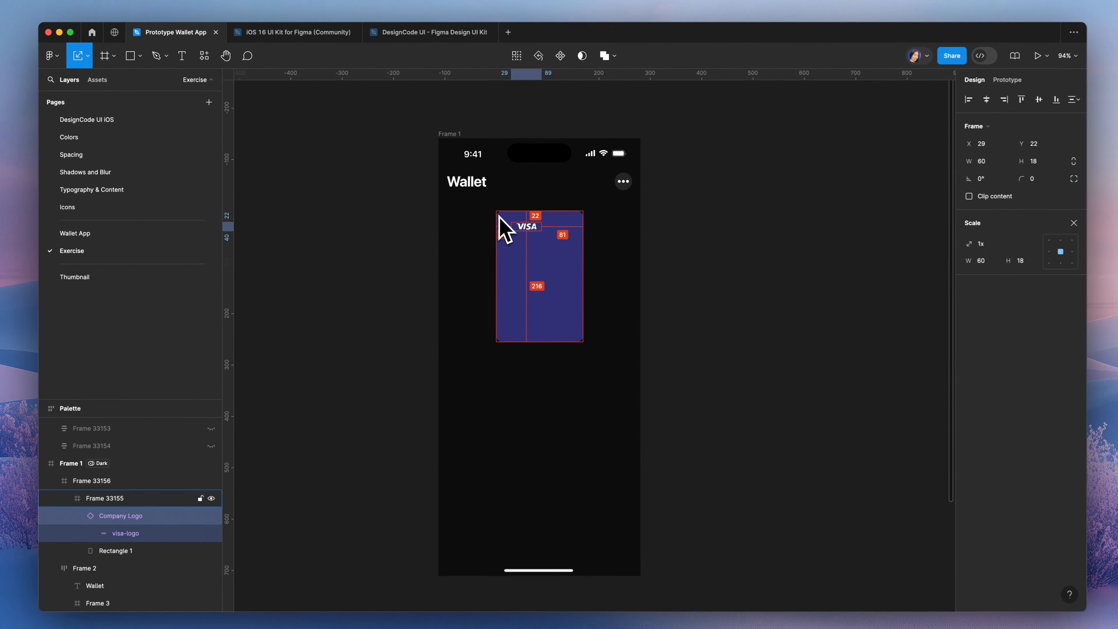
{"action": "key", "text": "shift+Left"}
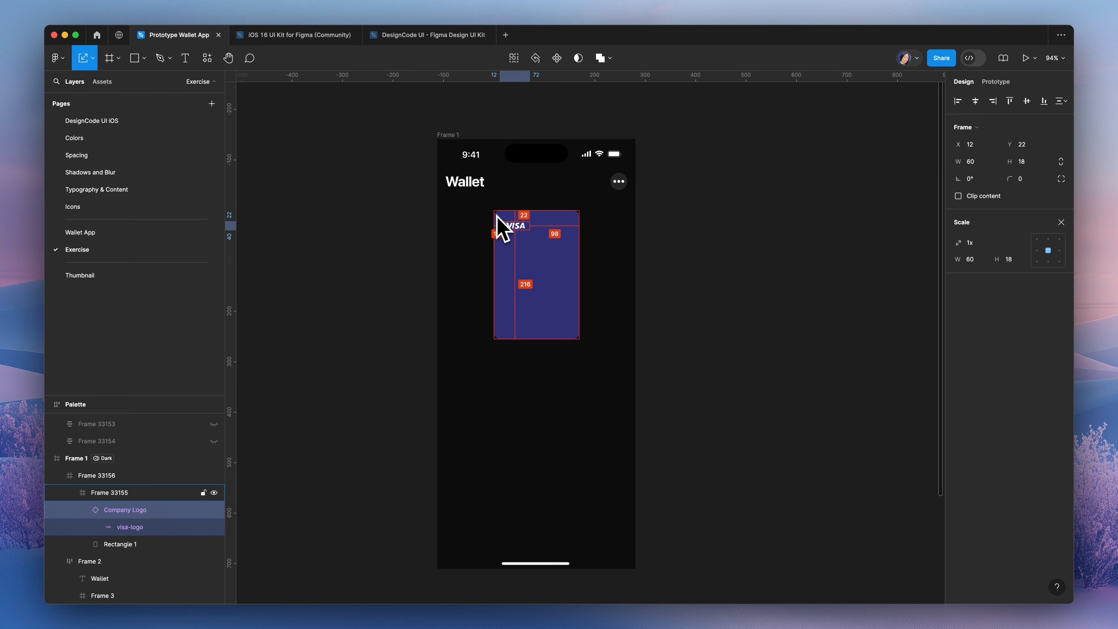
{"action": "left_click", "coordinate": [973, 145]}
{"action": "type", "text": "0"}
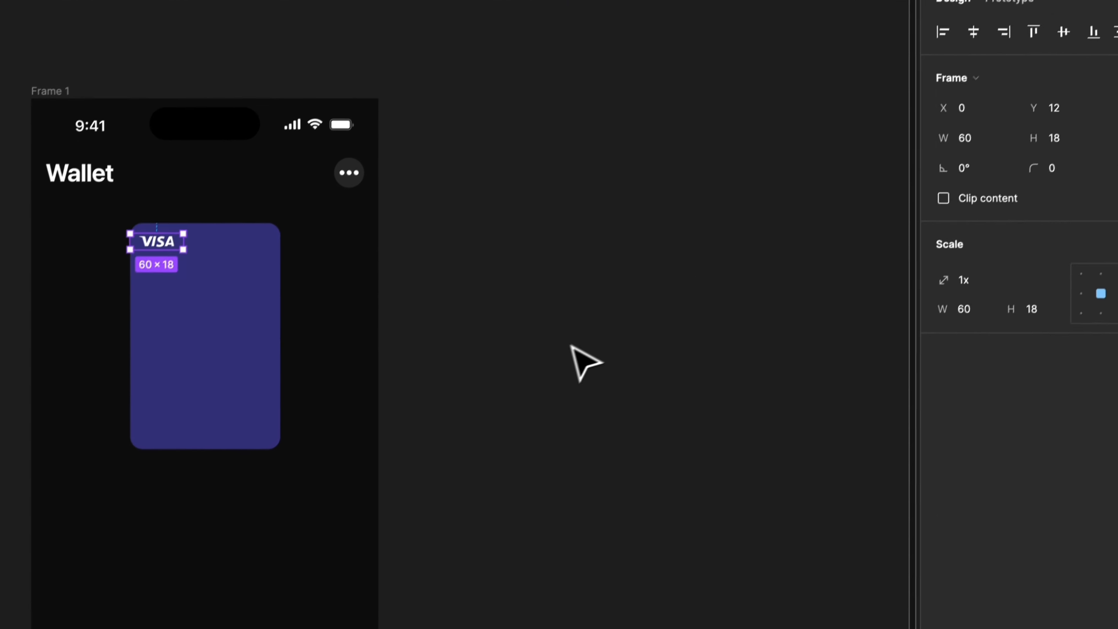
{"action": "left_click", "coordinate": [506, 446]}
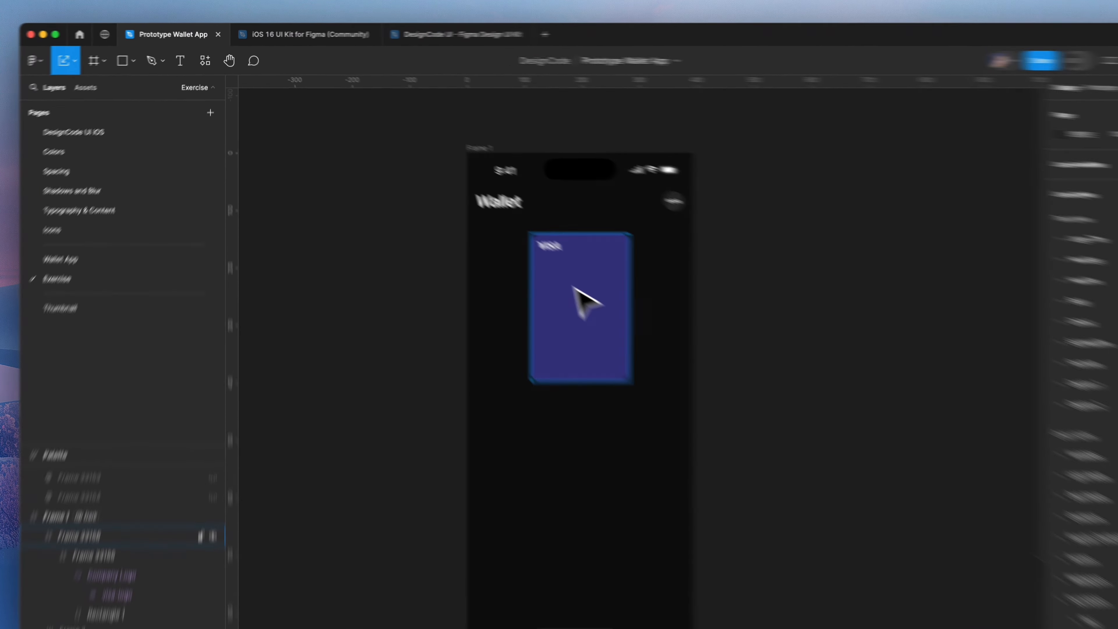
Add a text layer with the cardholder's full name on the card below the Visa logo.
{"action": "left_click", "coordinate": [575, 291]}
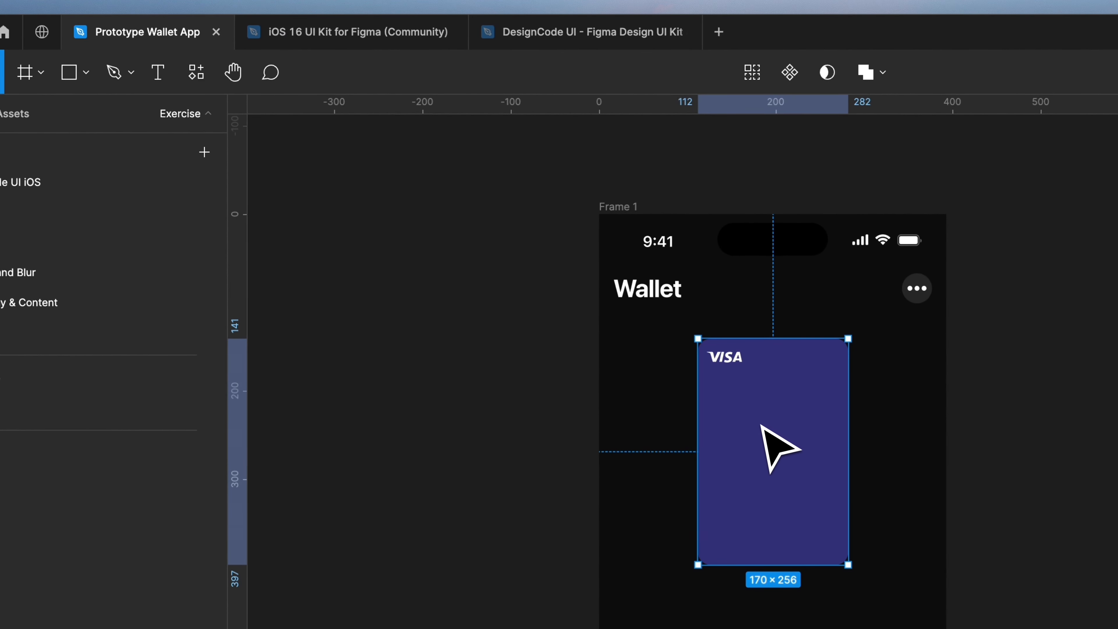
{"action": "key", "text": "t"}
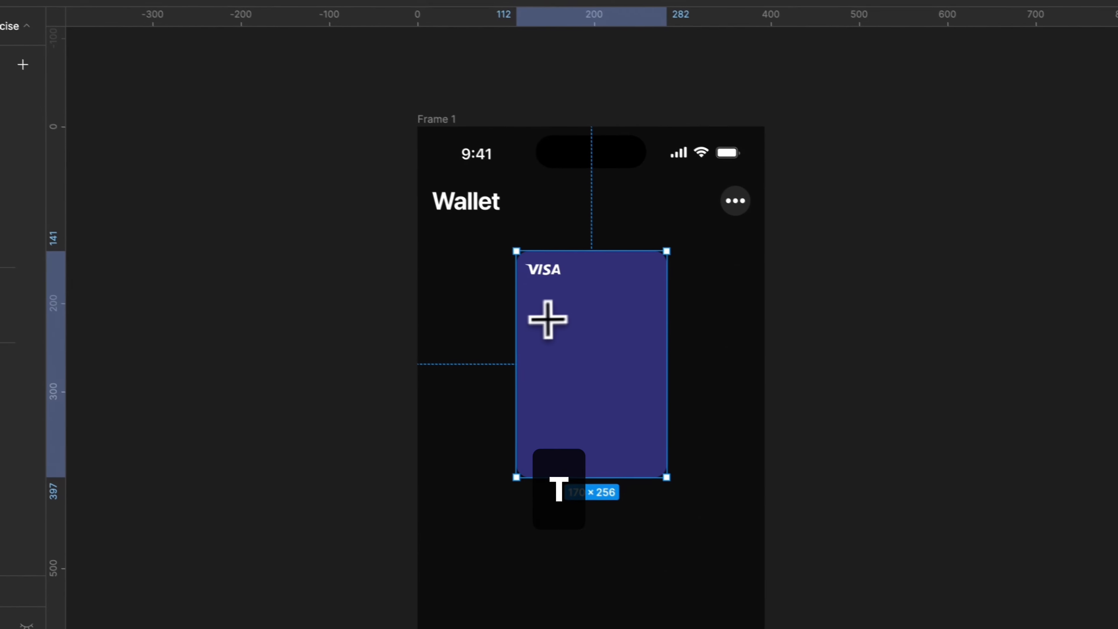
{"action": "left_click", "coordinate": [665, 367]}
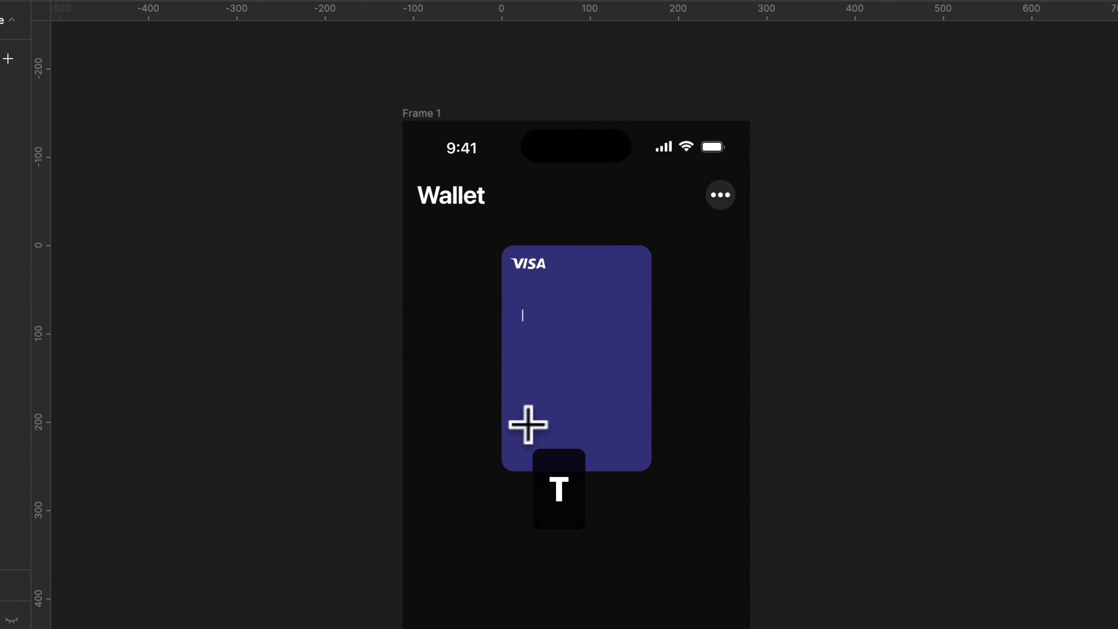
{"action": "type", "text": "Evanna Valley"}
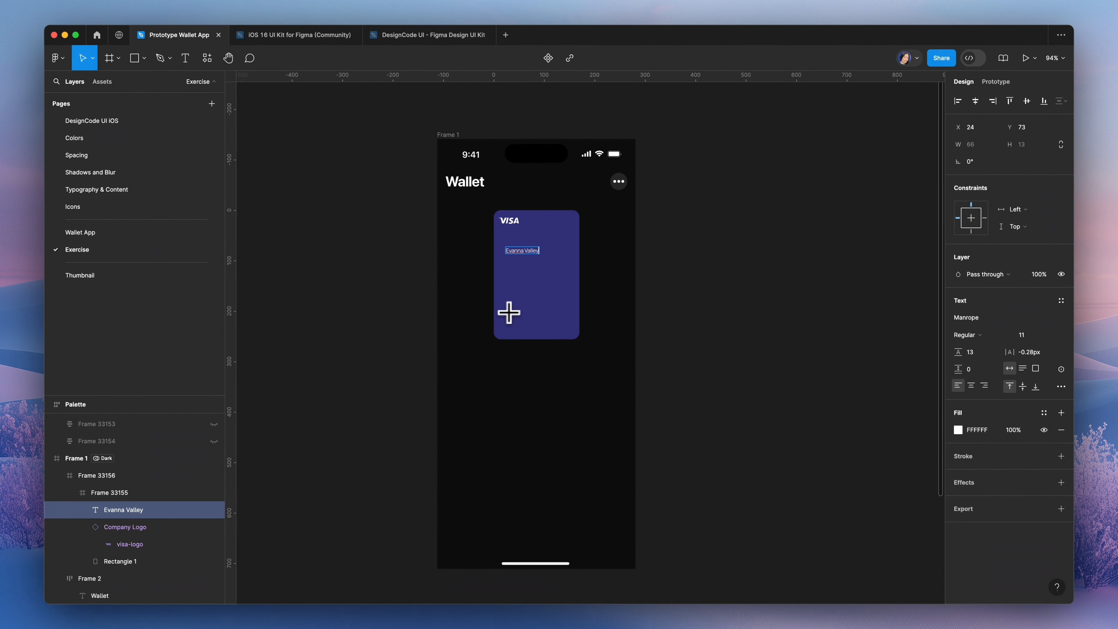
Apply the Subheadline/Semibold text style to the cardholder name and set its X position to 12.
{"action": "left_click", "coordinate": [1061, 301]}
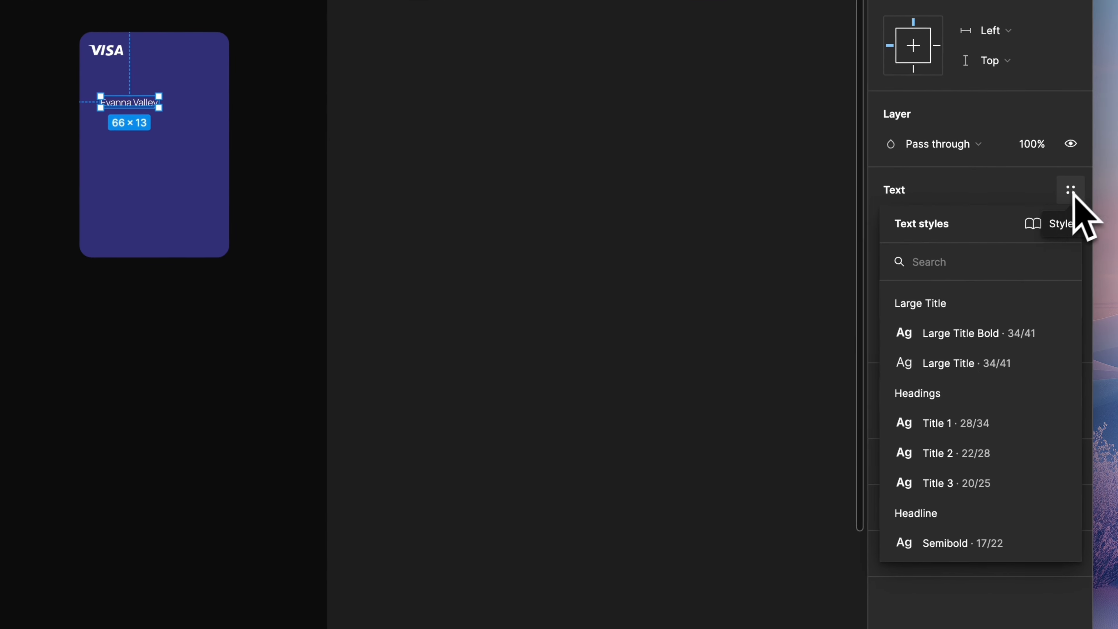
{"action": "scroll", "coordinate": [1004, 478], "scroll_direction": "down", "scroll_amount": 5}
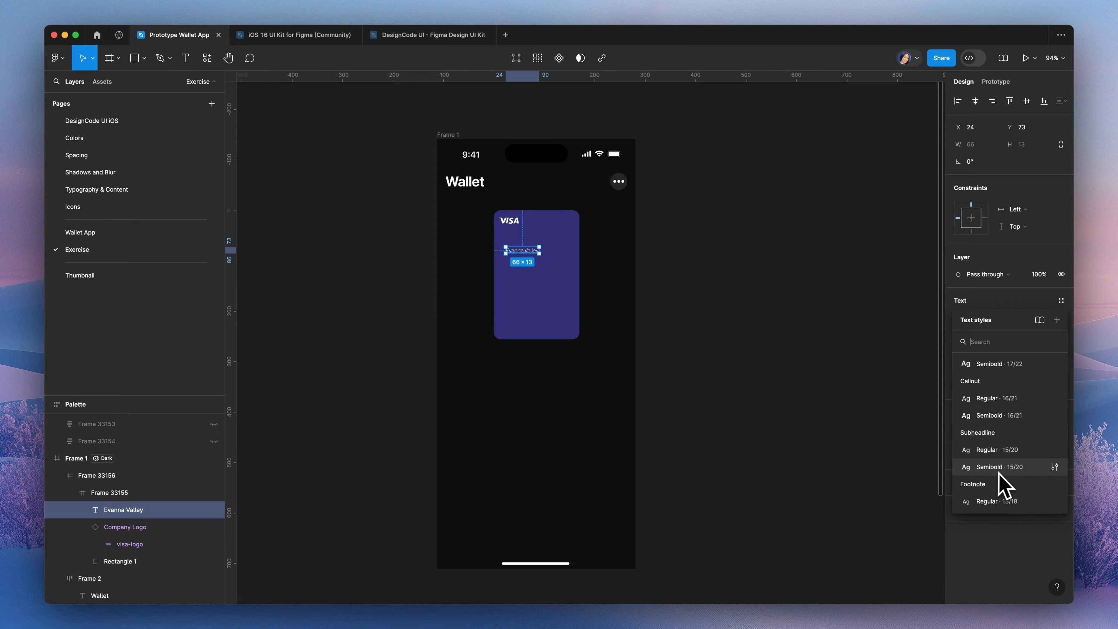
{"action": "left_click", "coordinate": [1000, 472]}
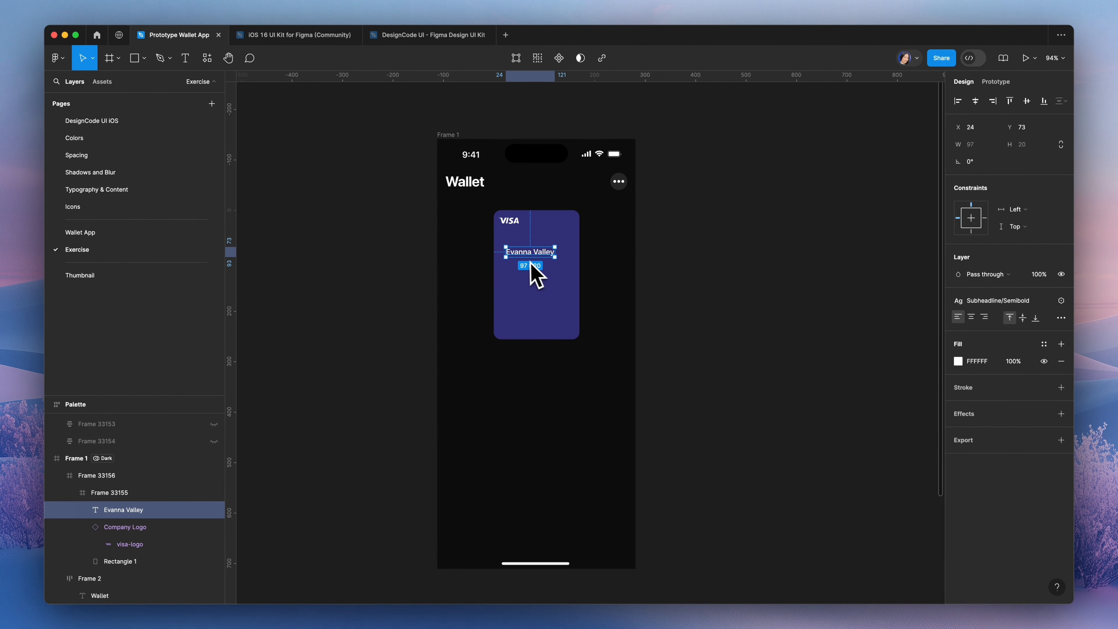
{"action": "left_click", "coordinate": [973, 128]}
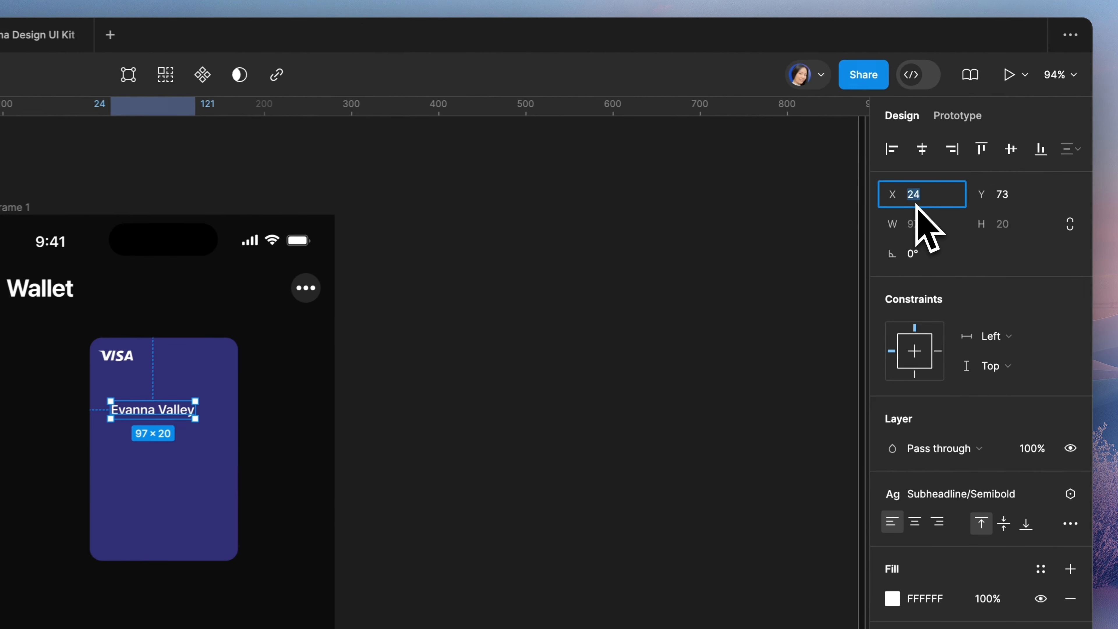
{"action": "type", "text": "12"}
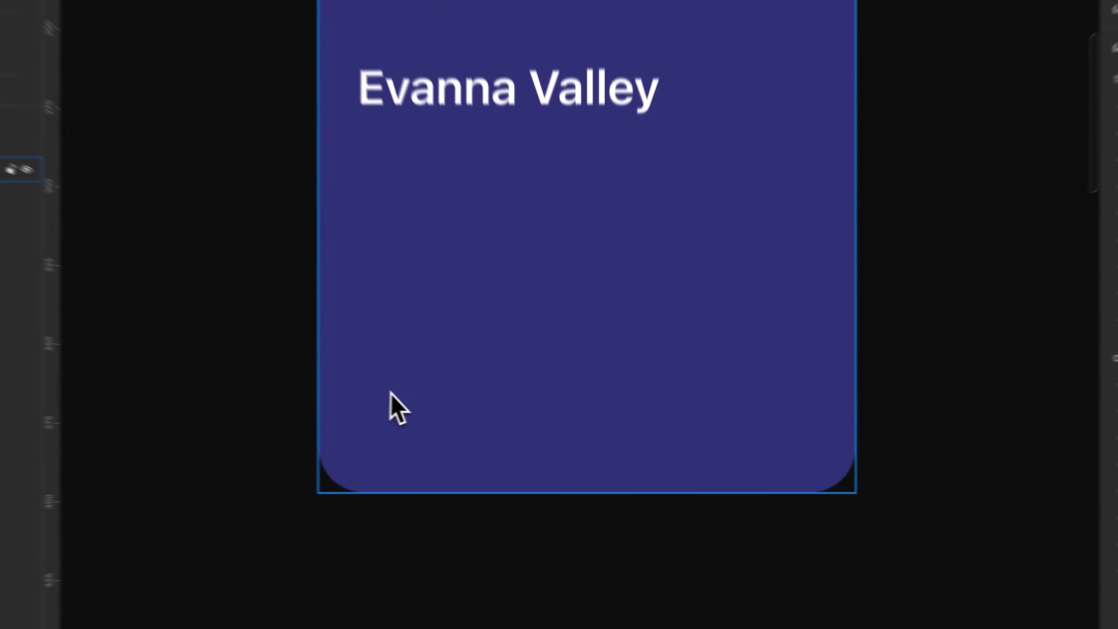
Draw a frame about 67 × 18 near the lower edge of the card, below the cardholder name.
{"action": "left_click", "coordinate": [464, 423]}
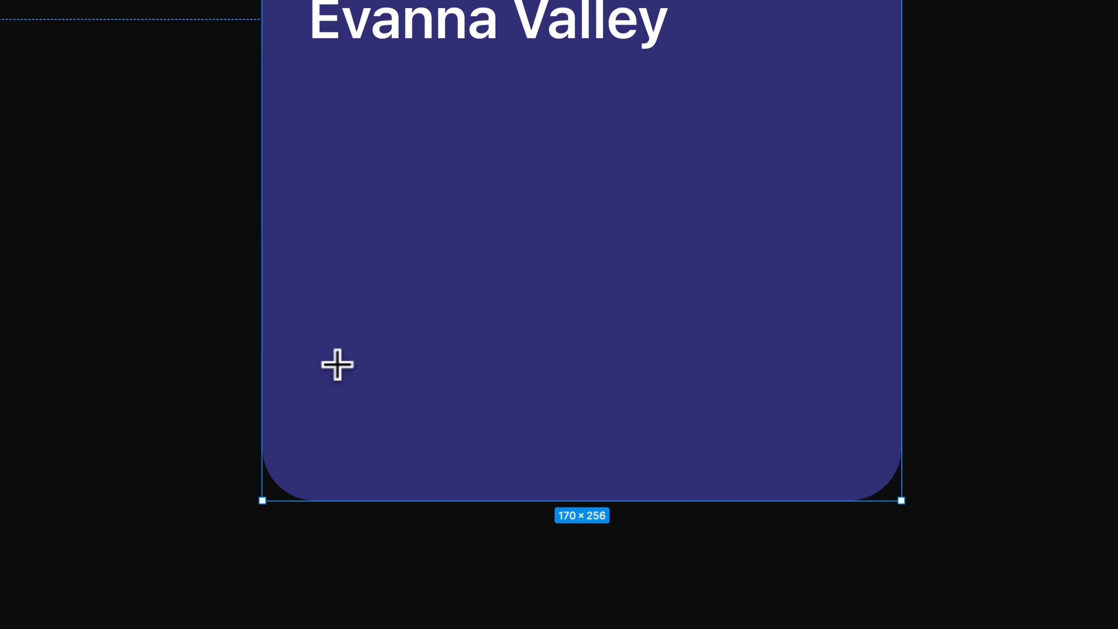
{"action": "left_click_drag", "start_coordinate": [330, 369], "coordinate": [563, 436]}
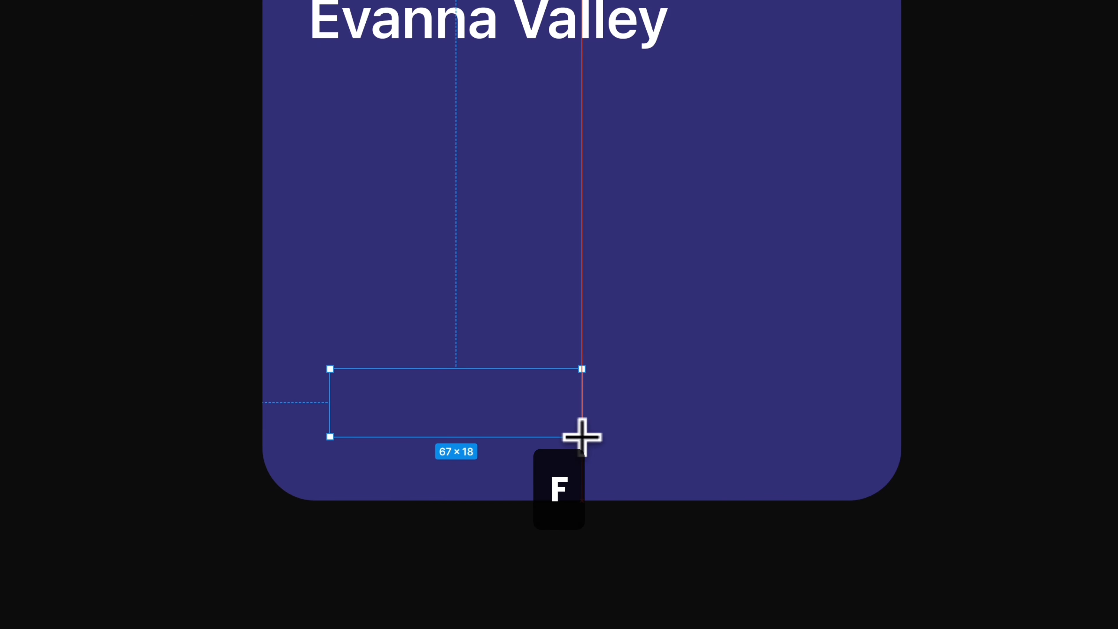
{"action": "left_click_drag", "start_coordinate": [583, 437], "coordinate": [585, 437]}
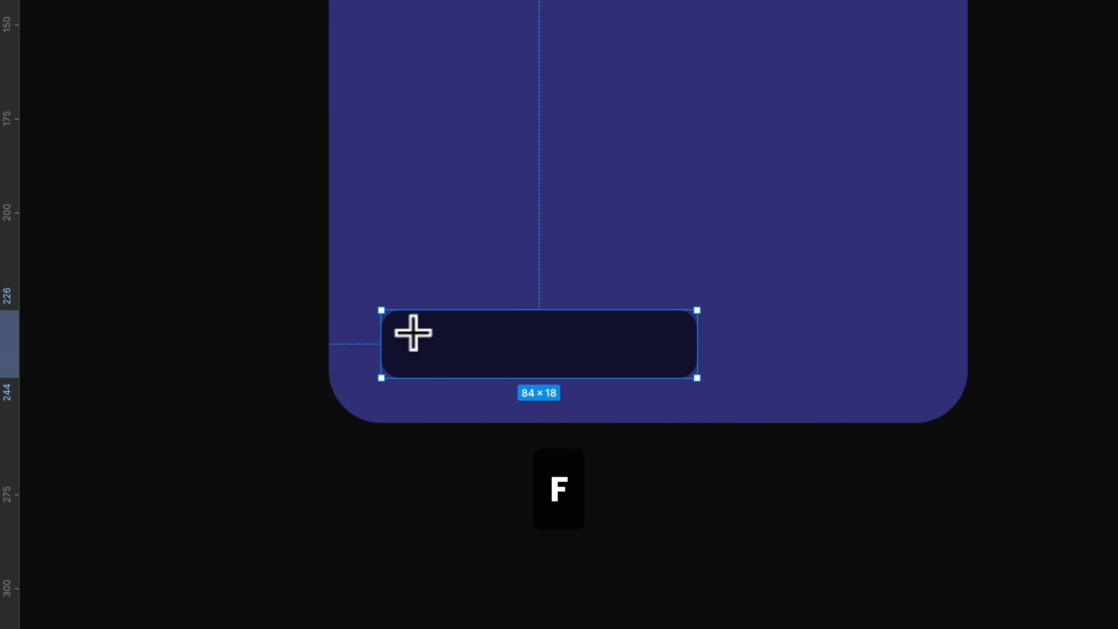
Place a text layer inside the small dark frame near the card's lower edge.
{"action": "left_click", "coordinate": [407, 335]}
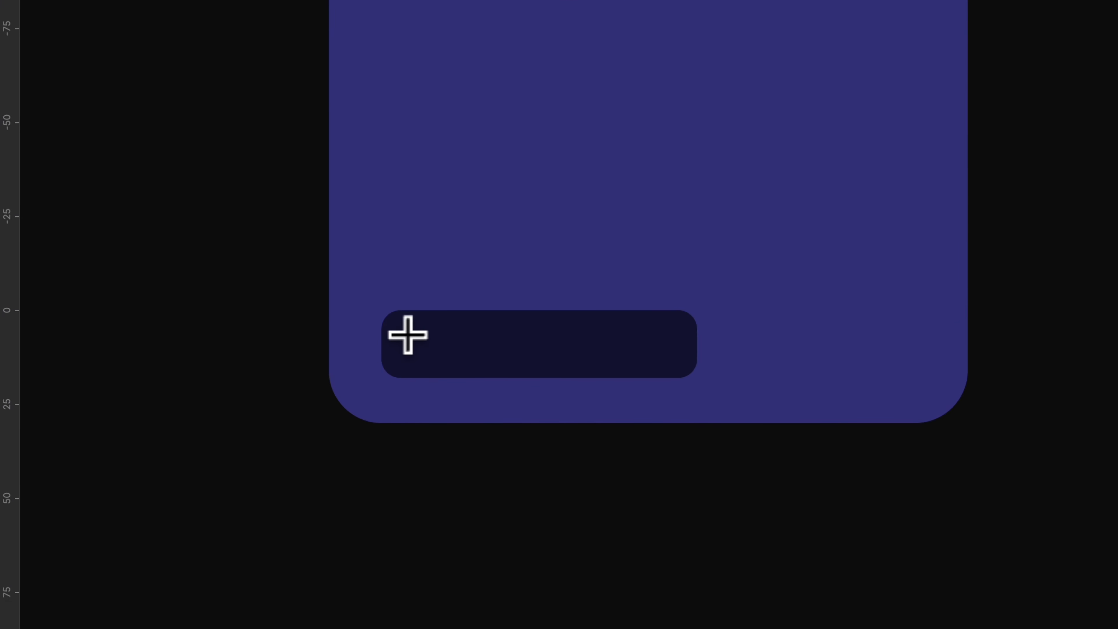
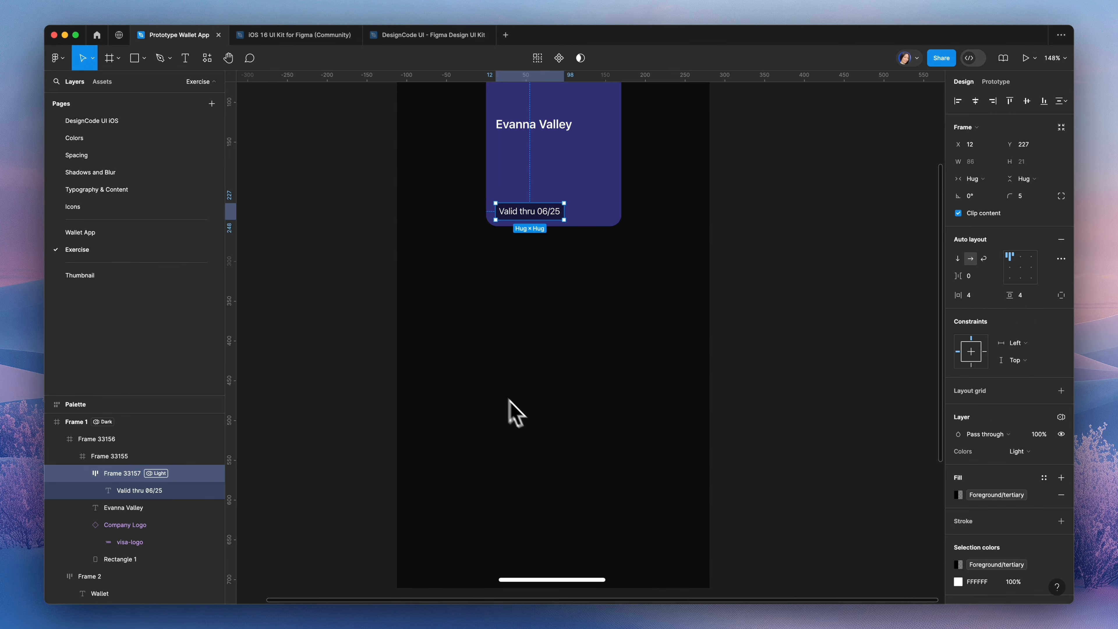
Draw a circle about 210 × 210 on the phone screen below the card with the Ellipse tool.
{"action": "left_click", "coordinate": [144, 59]}
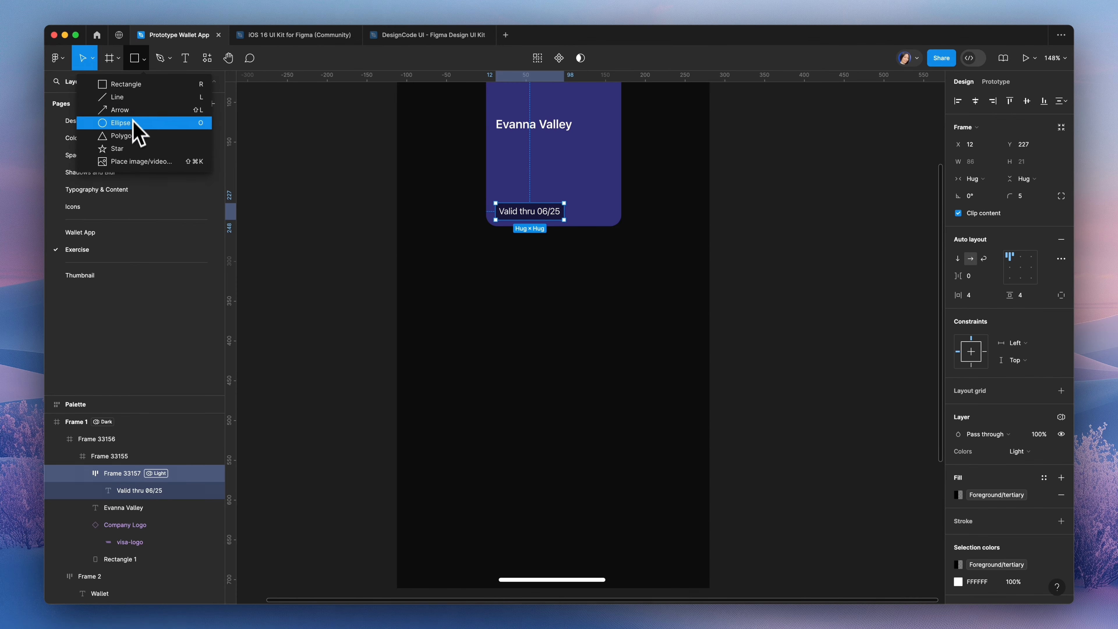
{"action": "key", "text": "o"}
{"action": "left_click", "coordinate": [182, 125]}
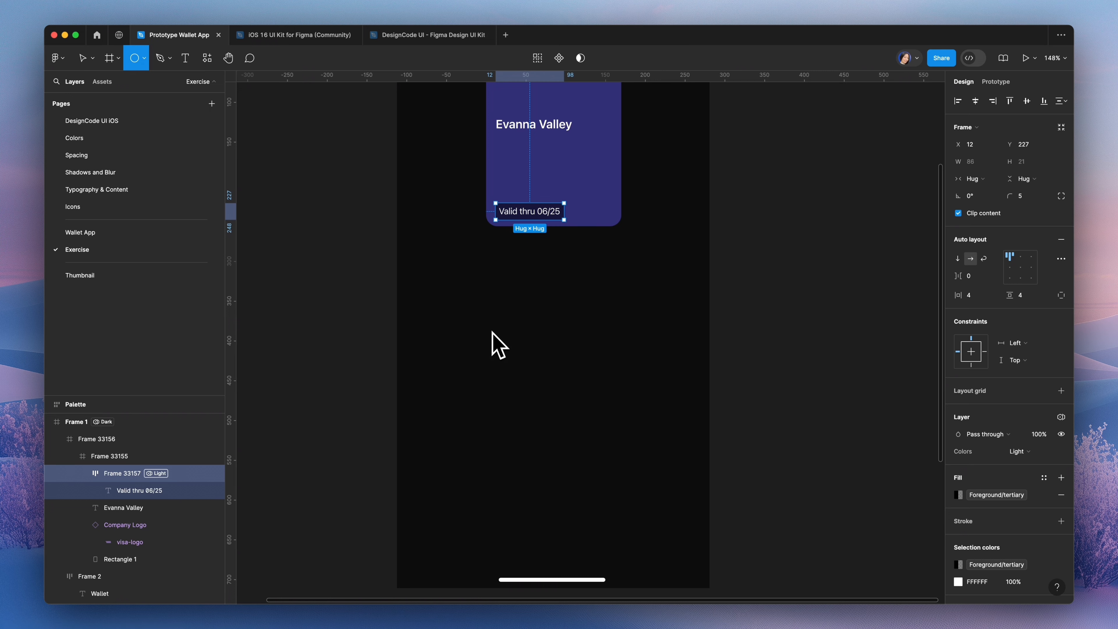
{"action": "left_click_drag", "start_coordinate": [474, 315], "coordinate": [641, 481]}
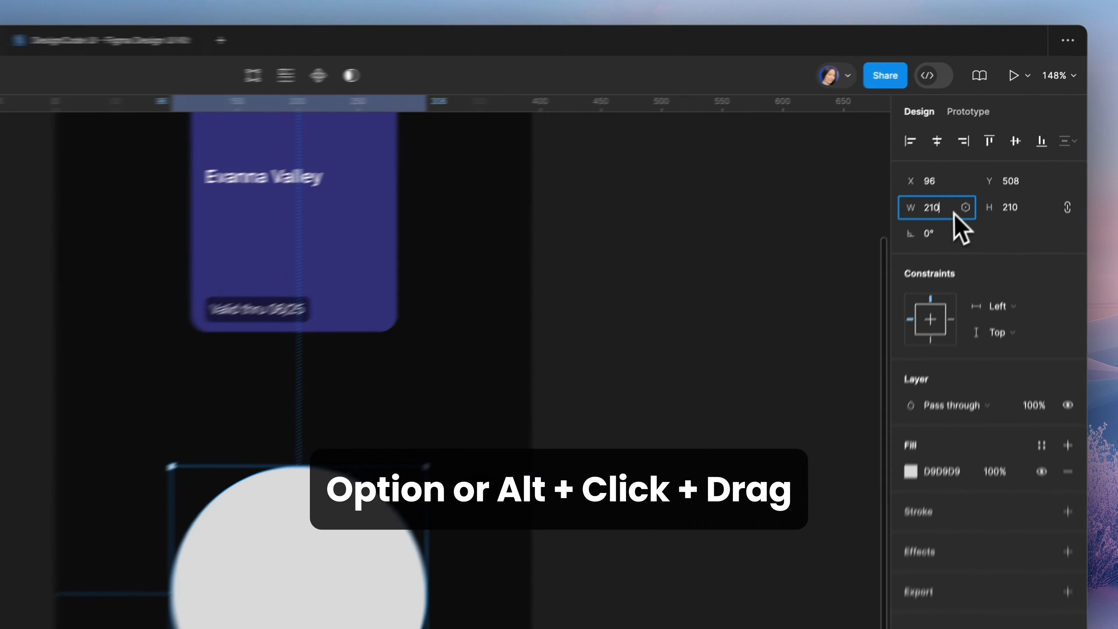
Resize the new circle to 295 × 295 and center it horizontally on the phone screen.
{"action": "left_click", "coordinate": [982, 145]}
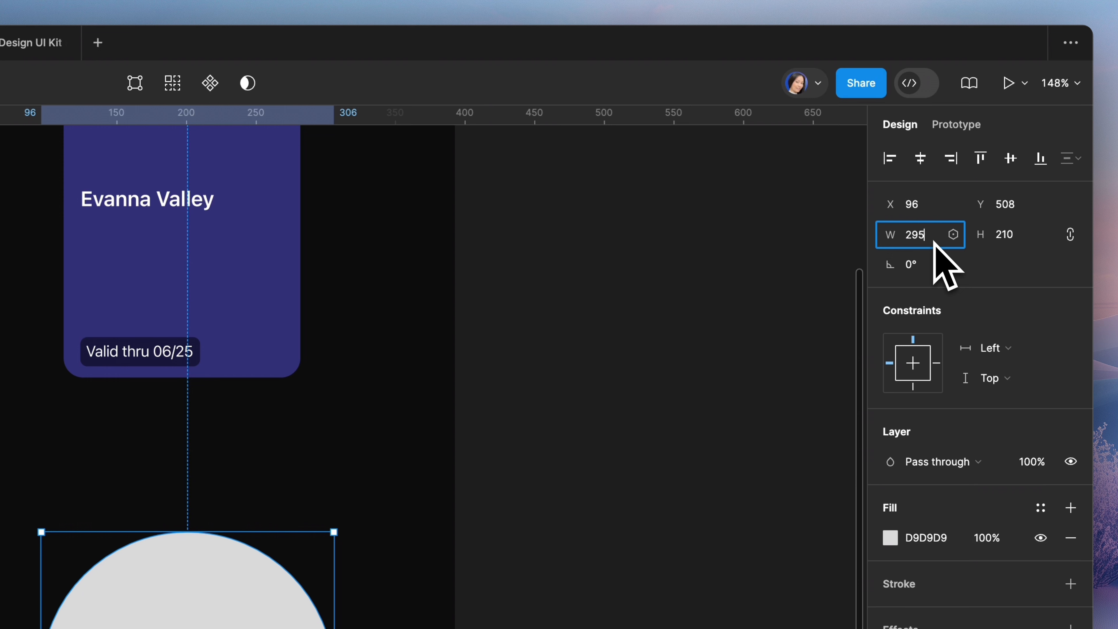
{"action": "left_click", "coordinate": [1071, 234]}
{"action": "left_click", "coordinate": [922, 160]}
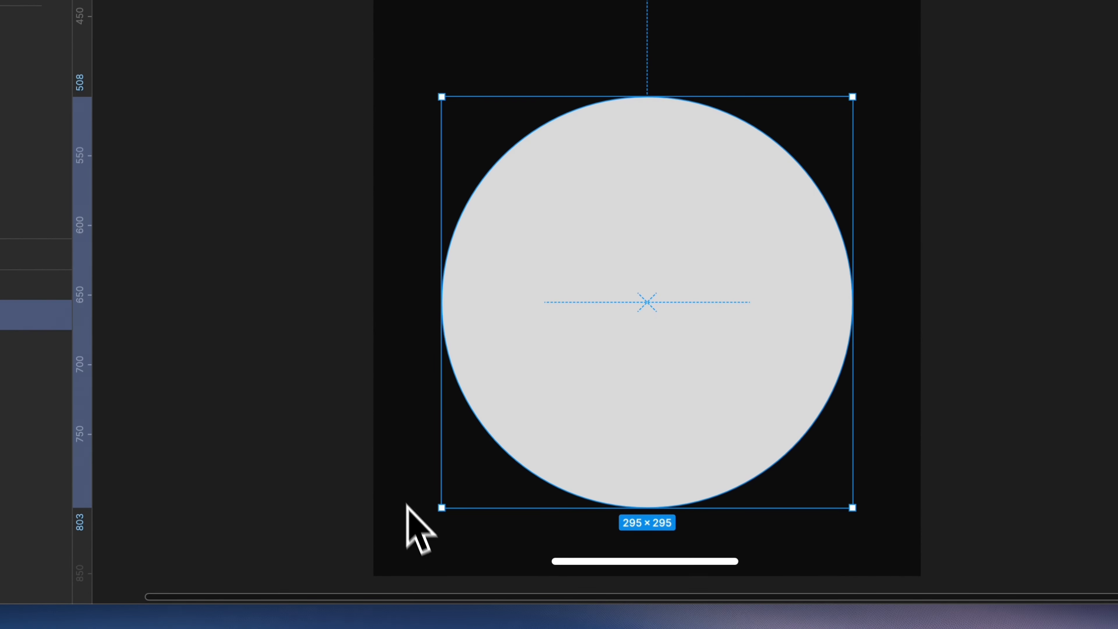
Nudge the circle vertically to Y 493 while measuring its distances to the screen's edges.
{"action": "key", "text": "alt"}
{"action": "key", "text": "shift+Up"}
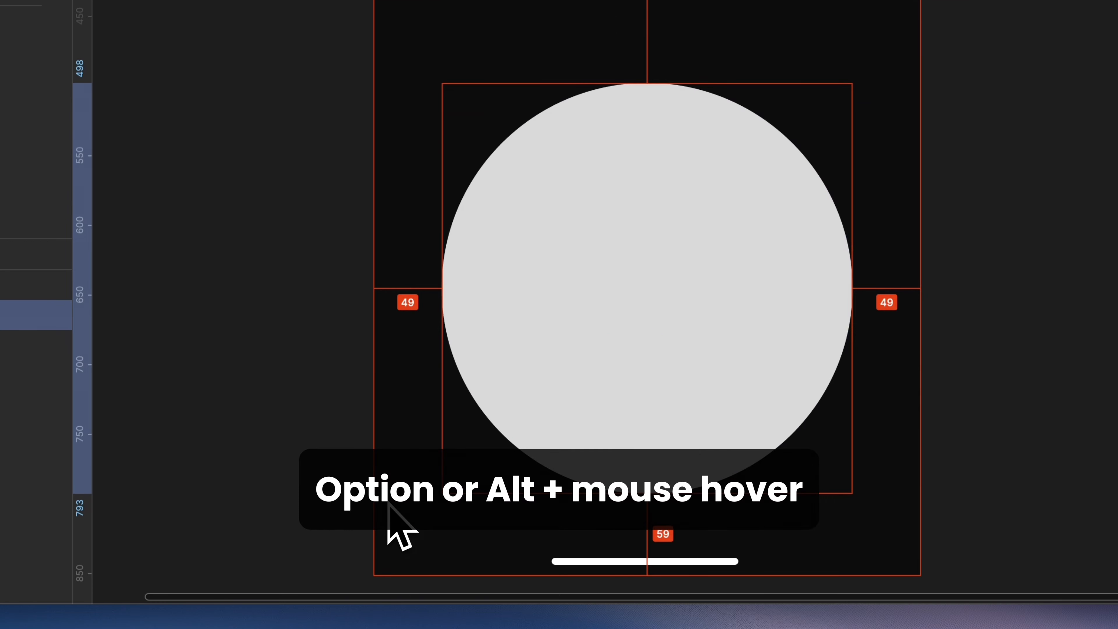
{"action": "key", "text": "shift+Up"}
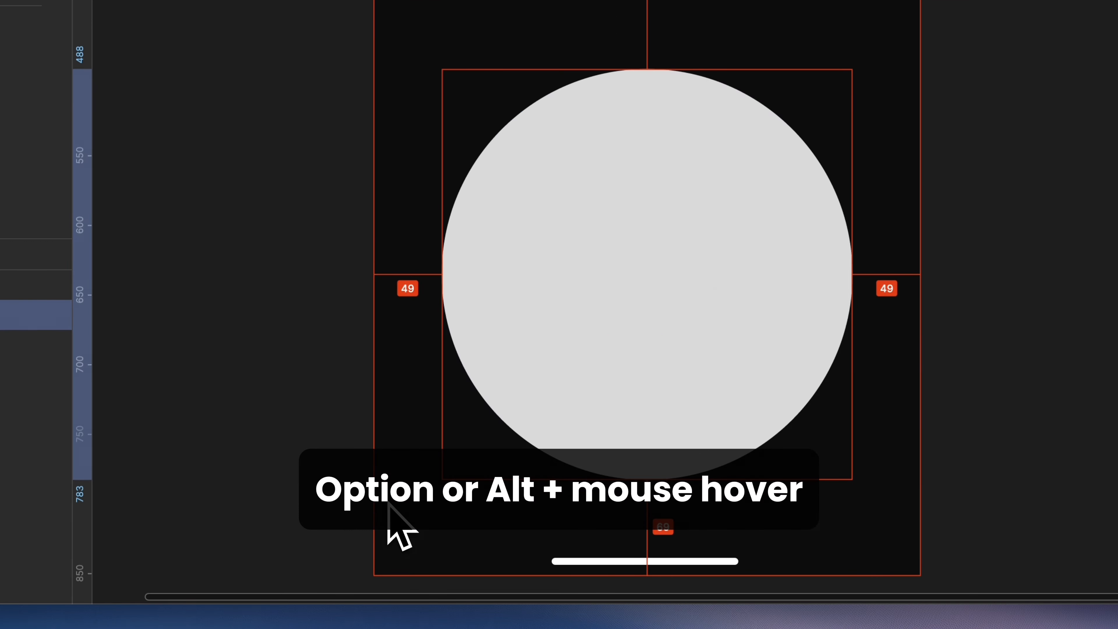
{"action": "key", "text": "Down"}
{"action": "key", "text": "Down"}
{"action": "key", "text": "Down"}
{"action": "key", "text": "Down"}
{"action": "key", "text": "Down"}
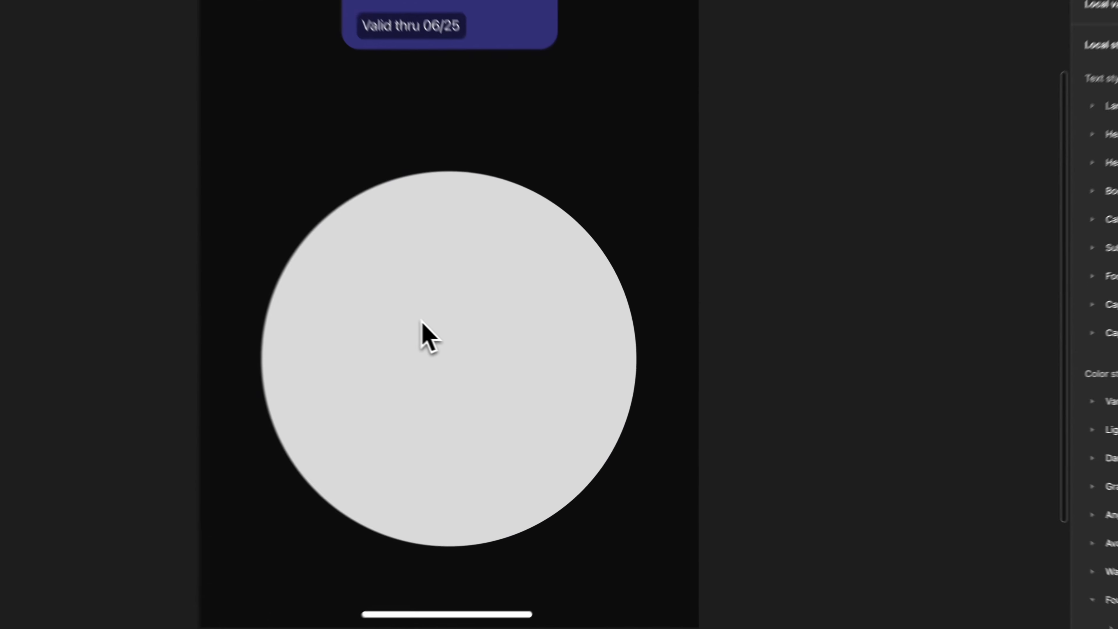
Turn the circle into an open ring with a sweep of about 91% and an inner ratio of about 78%.
{"action": "left_click", "coordinate": [456, 351]}
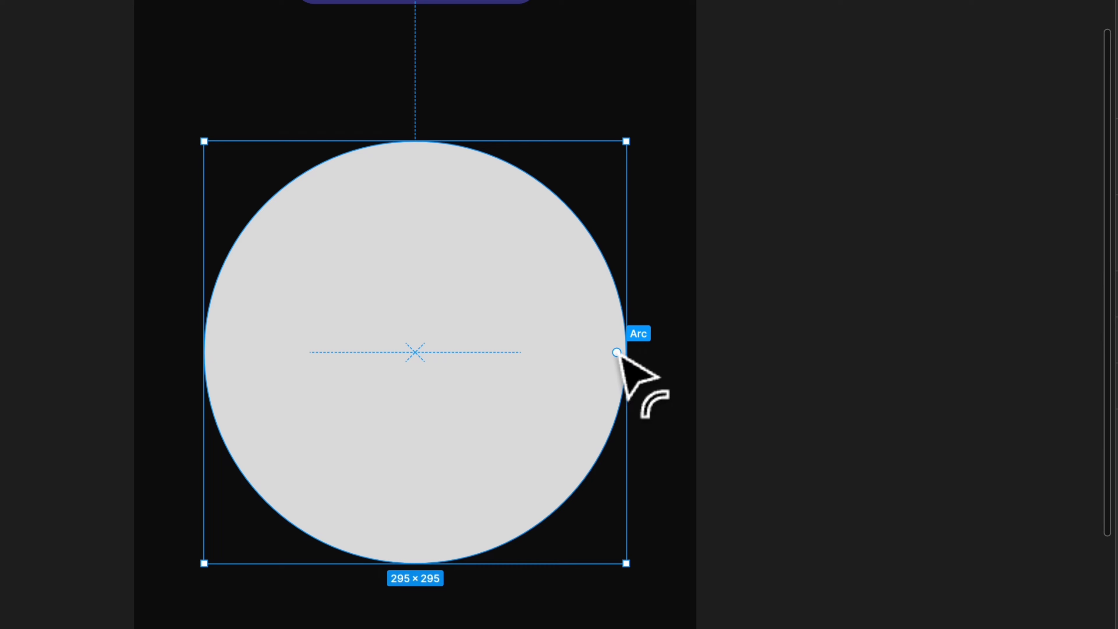
{"action": "left_click_drag", "start_coordinate": [617, 353], "coordinate": [578, 246]}
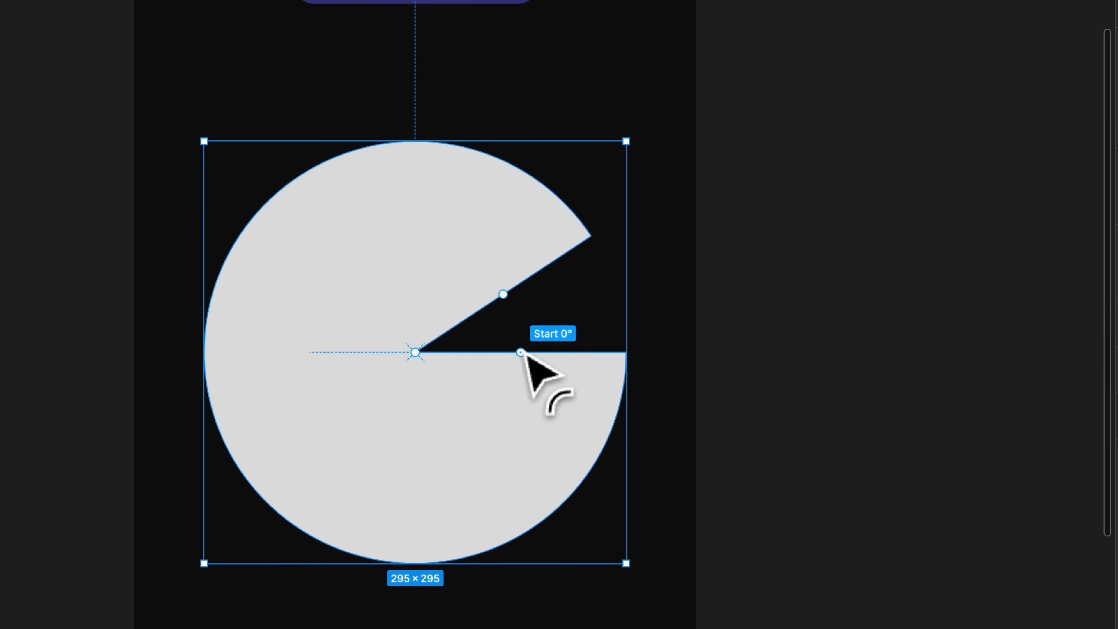
{"action": "left_click_drag", "start_coordinate": [522, 352], "coordinate": [453, 458]}
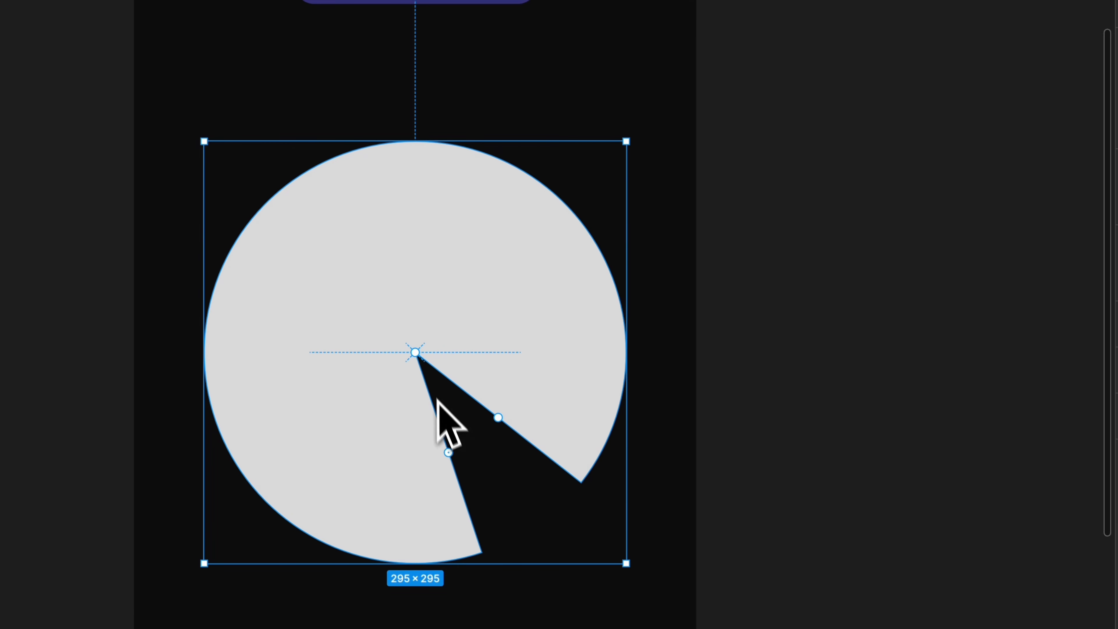
{"action": "left_click_drag", "start_coordinate": [422, 357], "coordinate": [337, 213]}
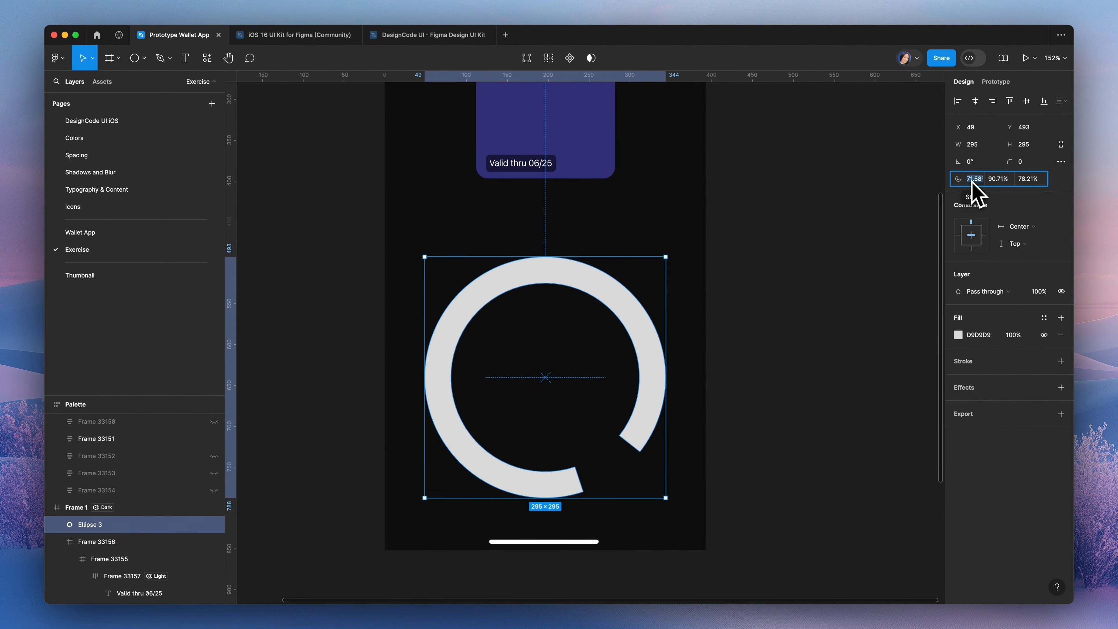
Set the ring's arc start to 90°, its sweep to 100% and its ratio to 80%.
{"action": "type", "text": "90"}
{"action": "key", "text": "Return"}
{"action": "left_click", "coordinate": [996, 179]}
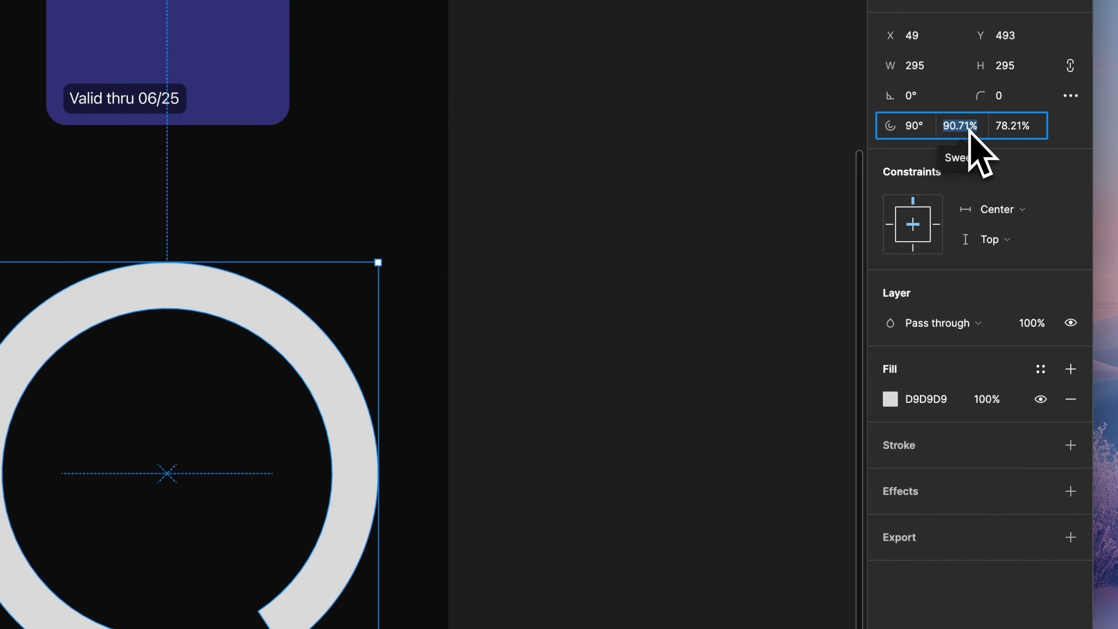
{"action": "type", "text": "100"}
{"action": "key", "text": "Return"}
{"action": "left_click", "coordinate": [1008, 130]}
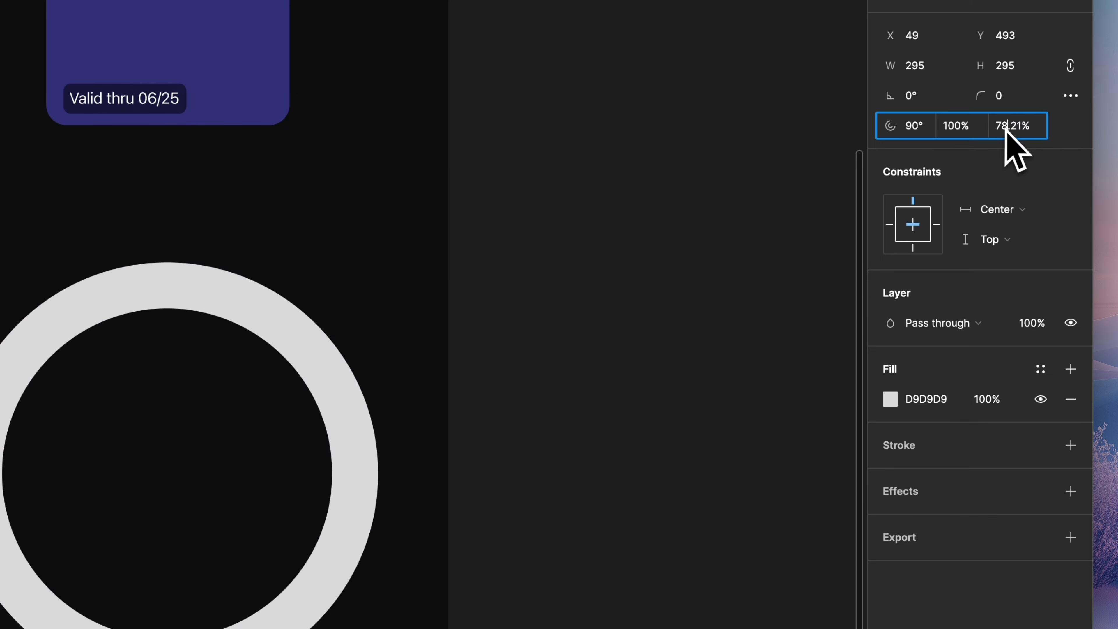
{"action": "type", "text": "80"}
{"action": "key", "text": "Return"}
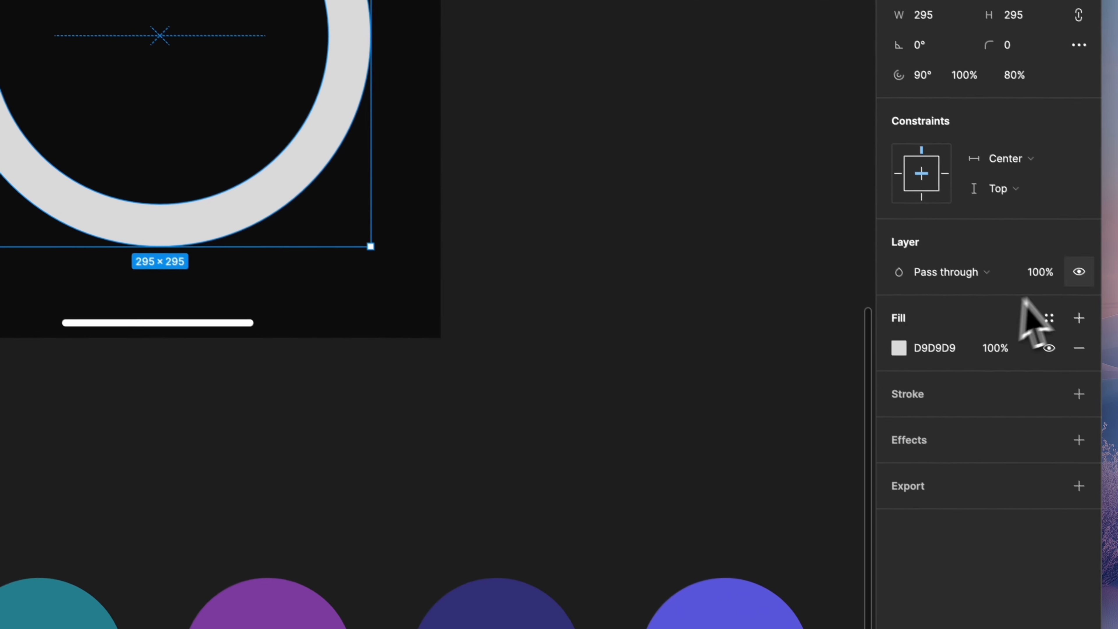
Find the Indigo colors in the libraries and apply Indigo-500 as the ring's fill.
{"action": "left_click", "coordinate": [1044, 318]}
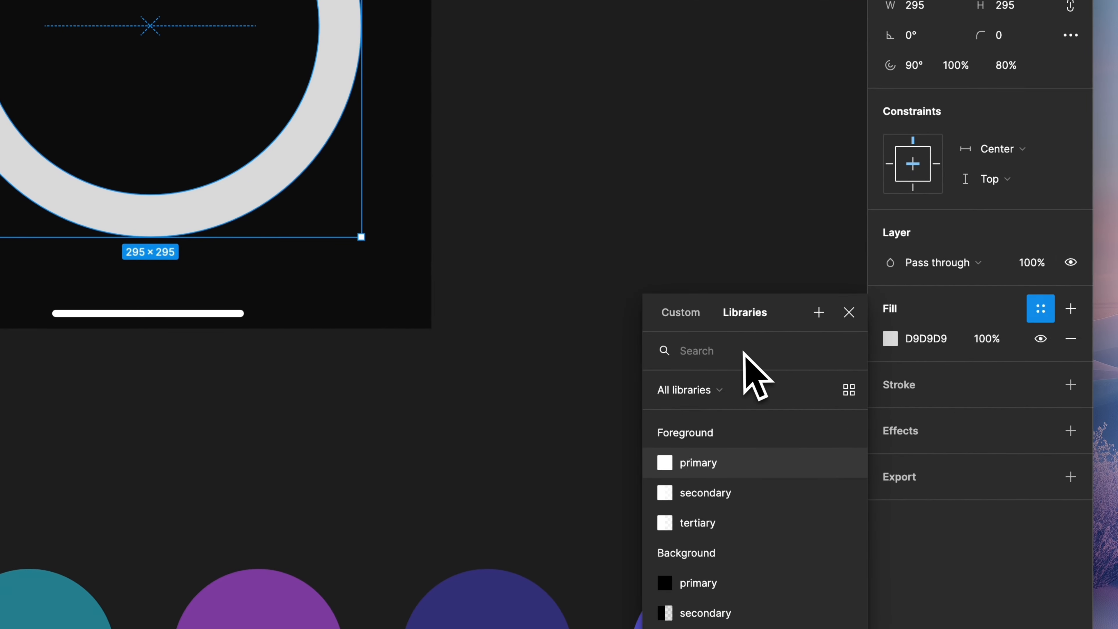
{"action": "type", "text": "indi"}
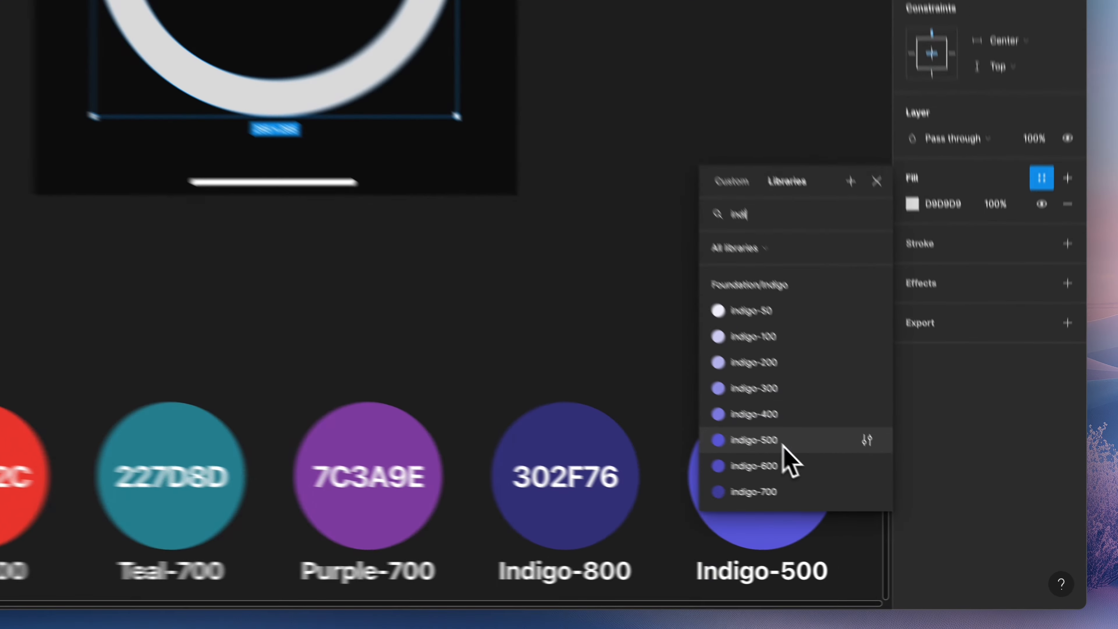
{"action": "left_click", "coordinate": [785, 446]}
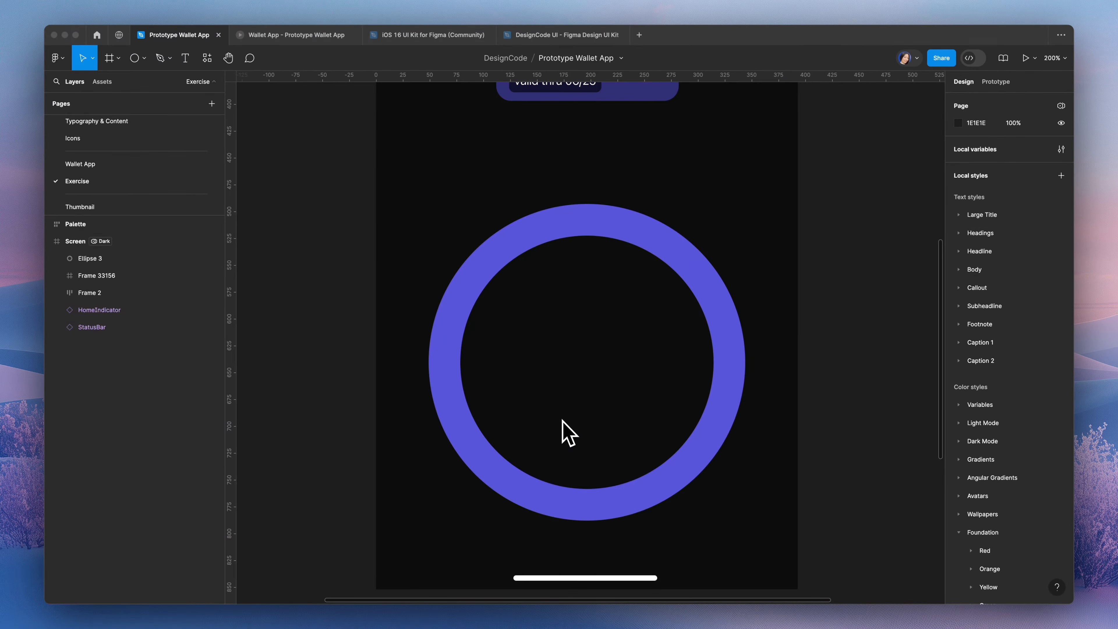
Draw a second circle about 213 × 213 inside the indigo ring.
{"action": "left_click", "coordinate": [562, 420]}
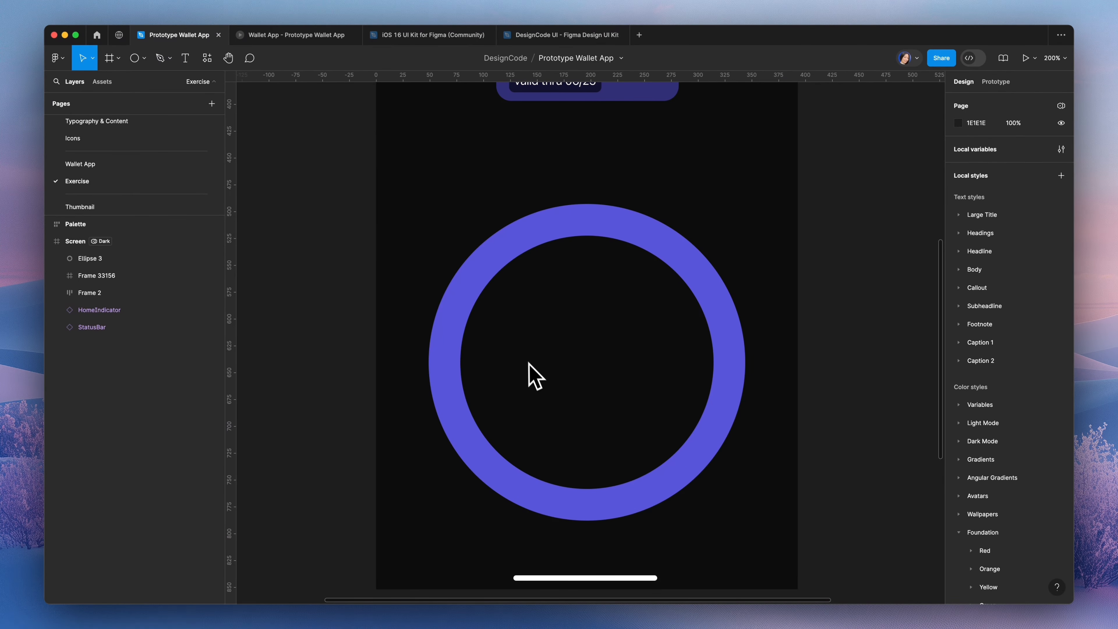
{"action": "key", "text": "o"}
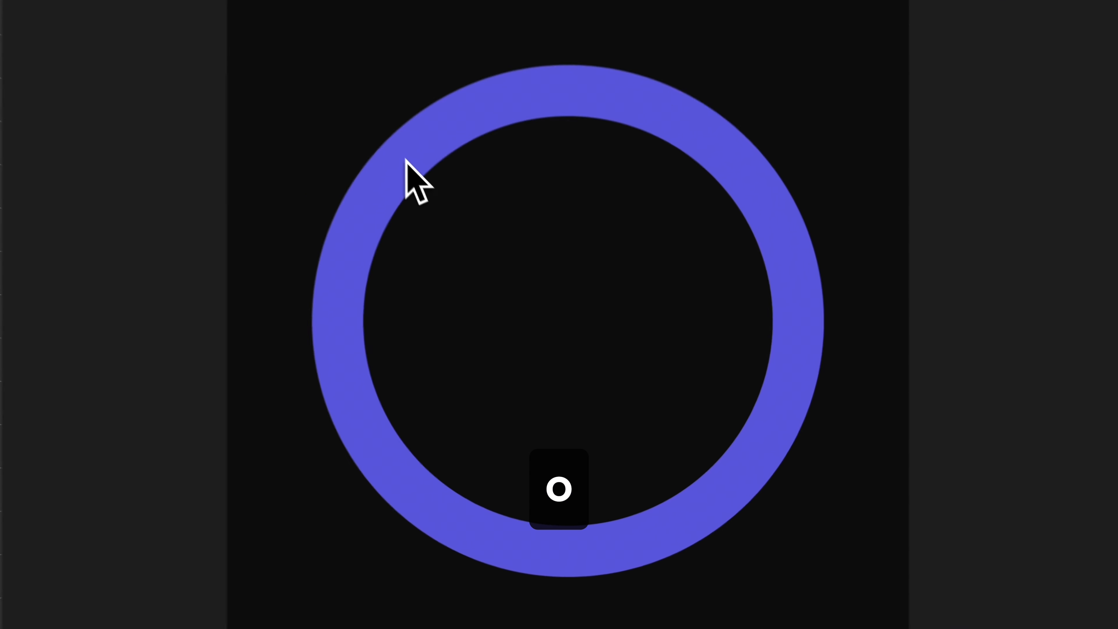
{"action": "left_click_drag", "start_coordinate": [486, 262], "coordinate": [692, 481]}
{"action": "left_click_drag", "start_coordinate": [748, 520], "coordinate": [759, 534]}
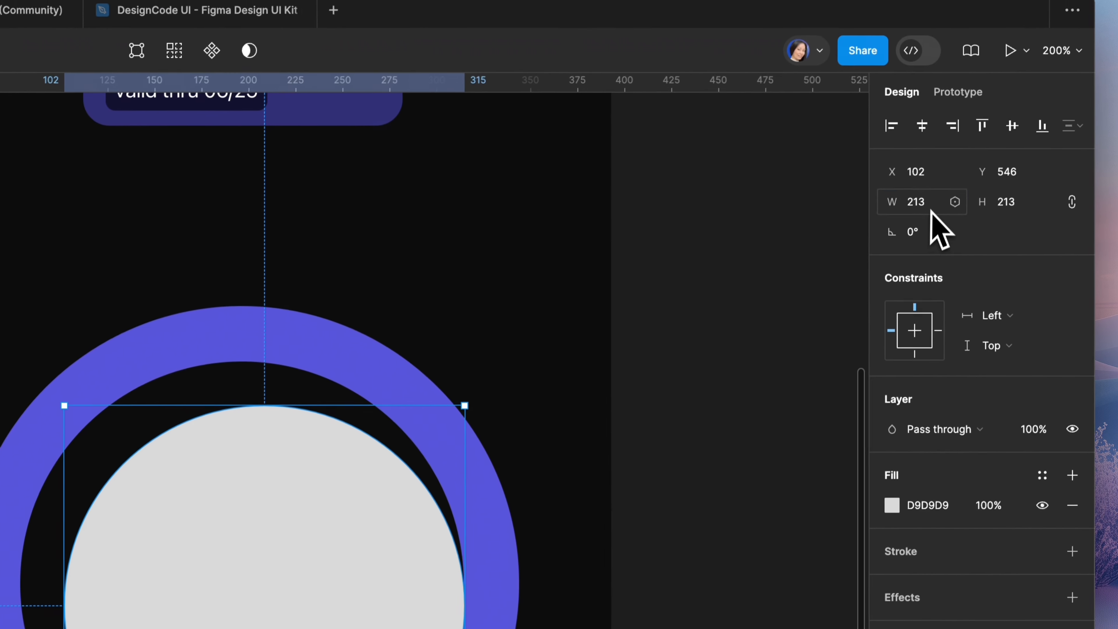
Resize the inner circle to 231 × 231 and center it within the indigo ring.
{"action": "left_click", "coordinate": [969, 50]}
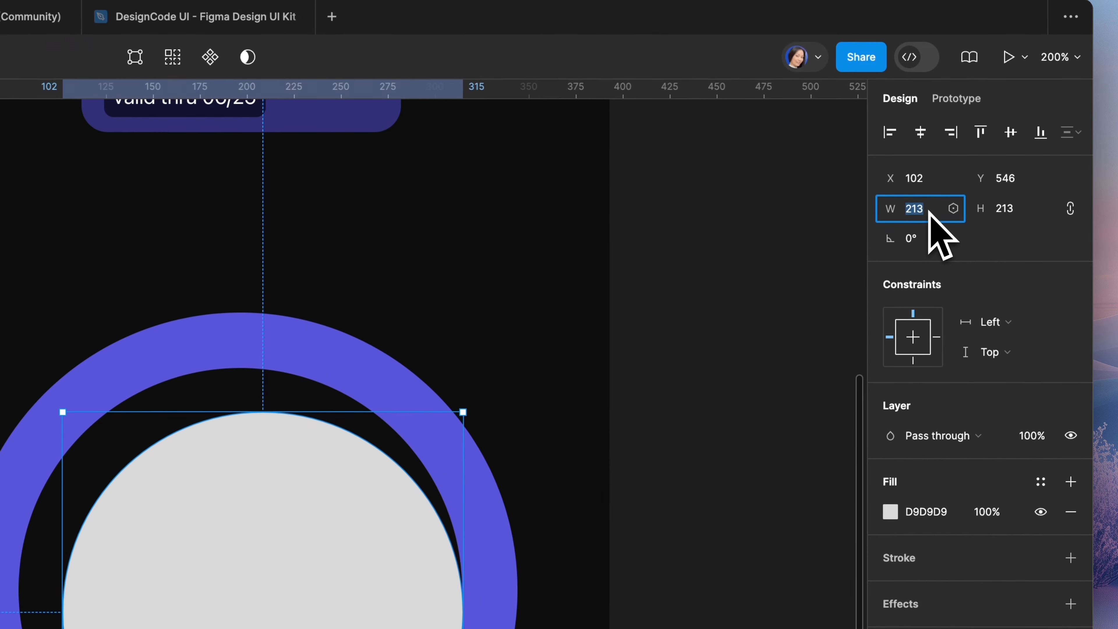
{"action": "type", "text": "231"}
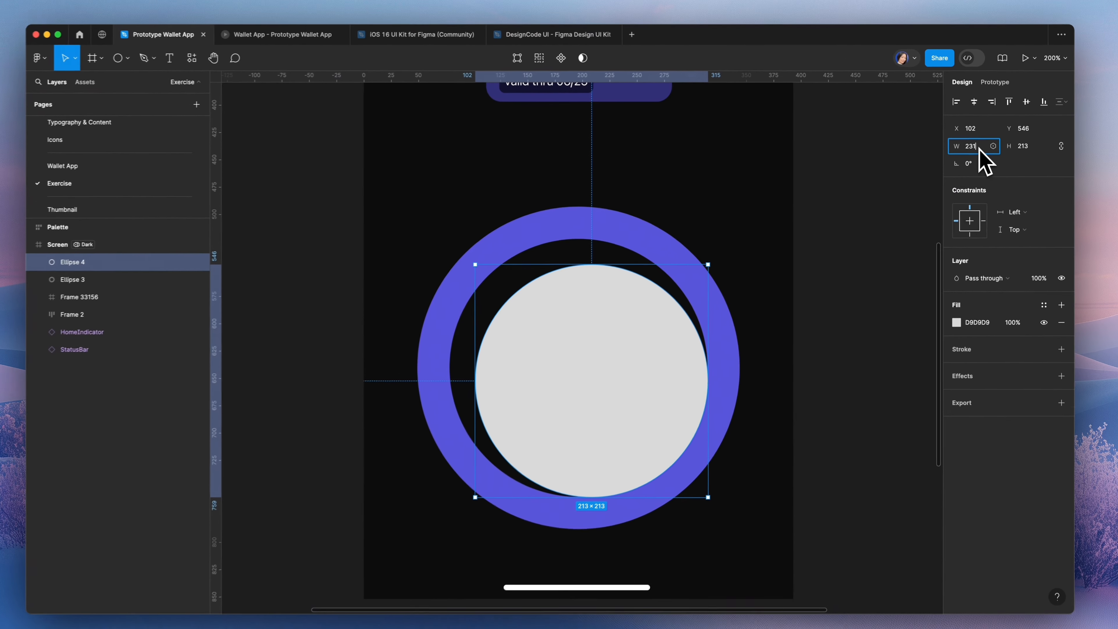
{"action": "key", "text": "Return"}
{"action": "left_click_drag", "start_coordinate": [621, 381], "coordinate": [593, 359]}
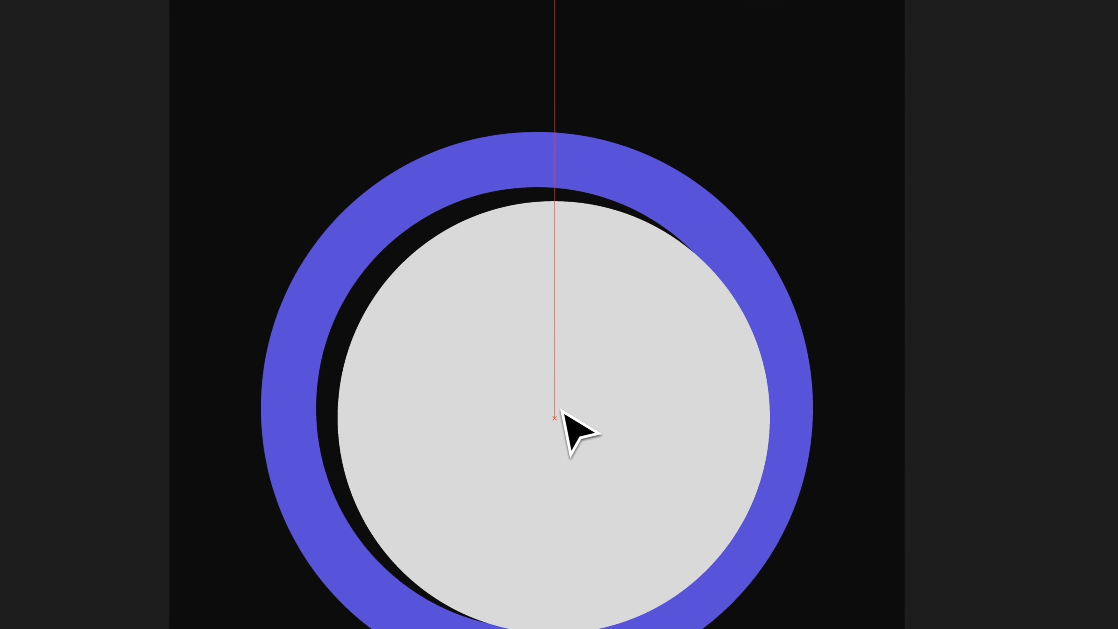
{"action": "key", "text": "alt"}
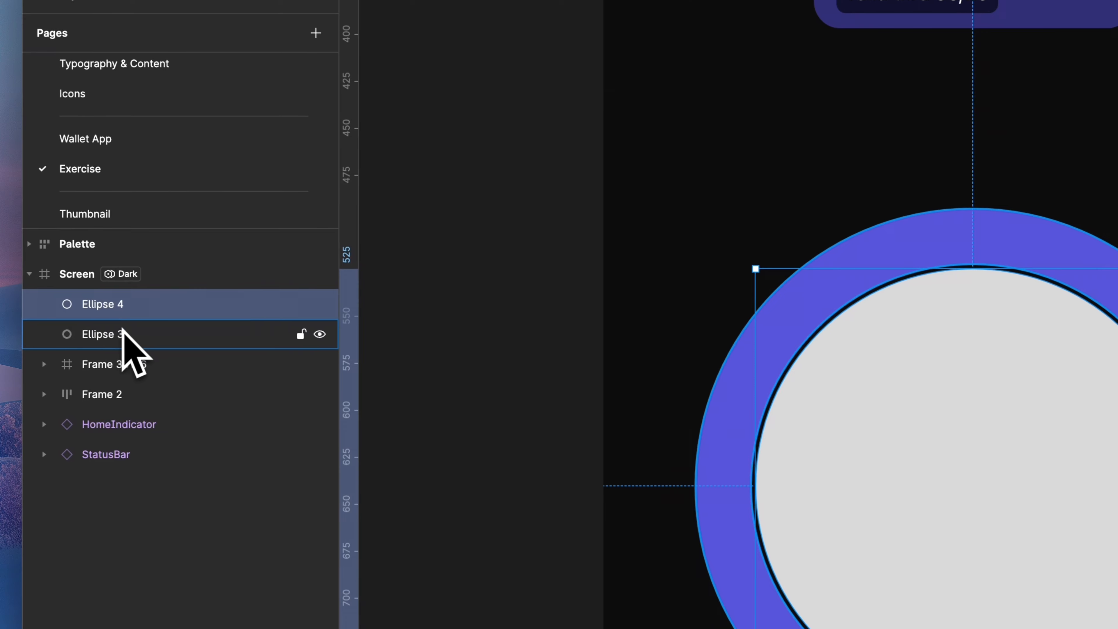
Wrap both ellipses in one frame and fill the inner circle with the Background primary color style.
{"action": "left_click", "coordinate": [121, 337], "text": "shift"}
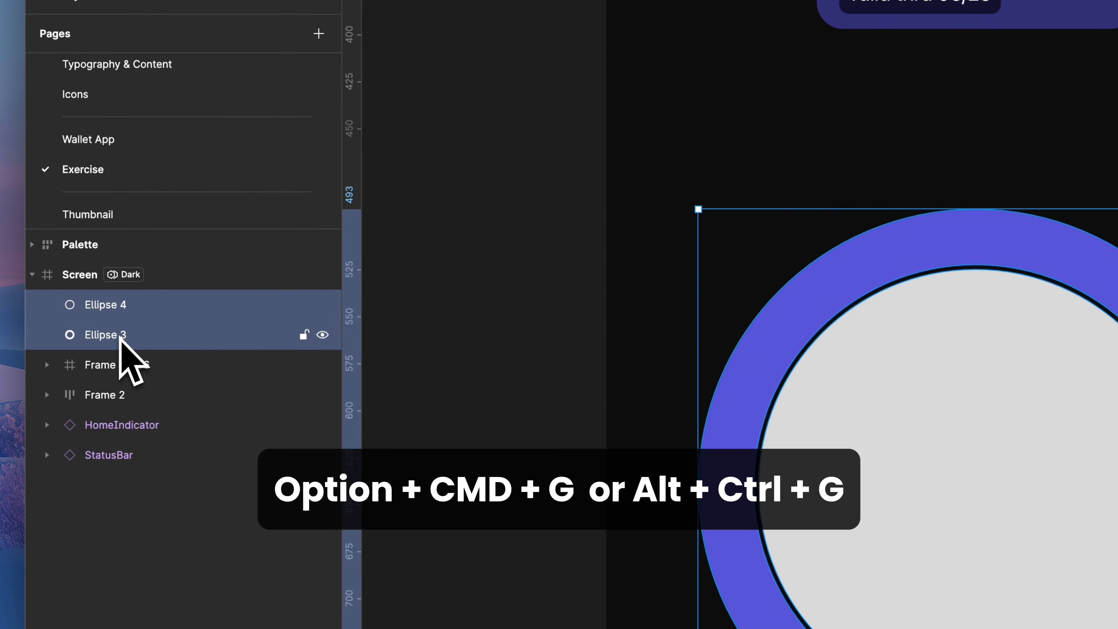
{"action": "key", "text": "ctrl+alt+g"}
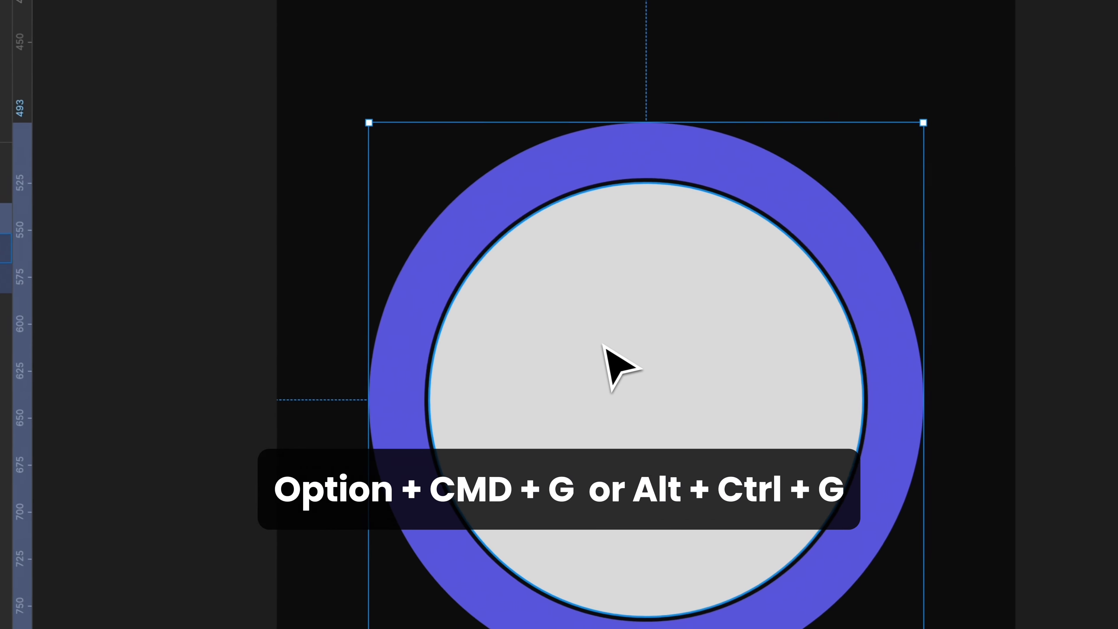
{"action": "double_click", "coordinate": [932, 431]}
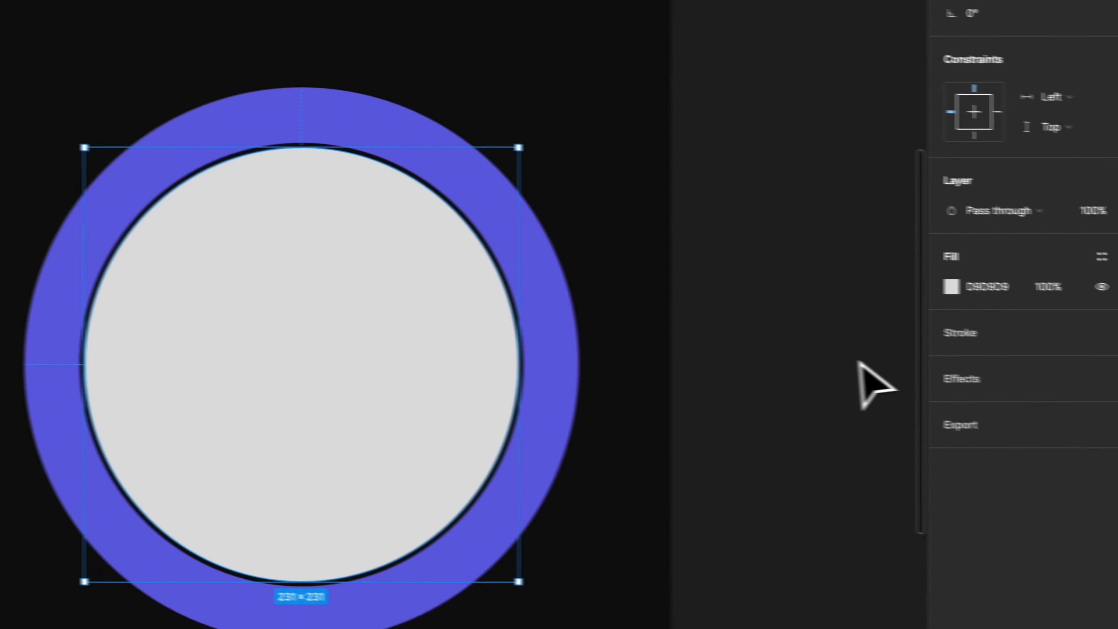
{"action": "left_click", "coordinate": [1047, 200]}
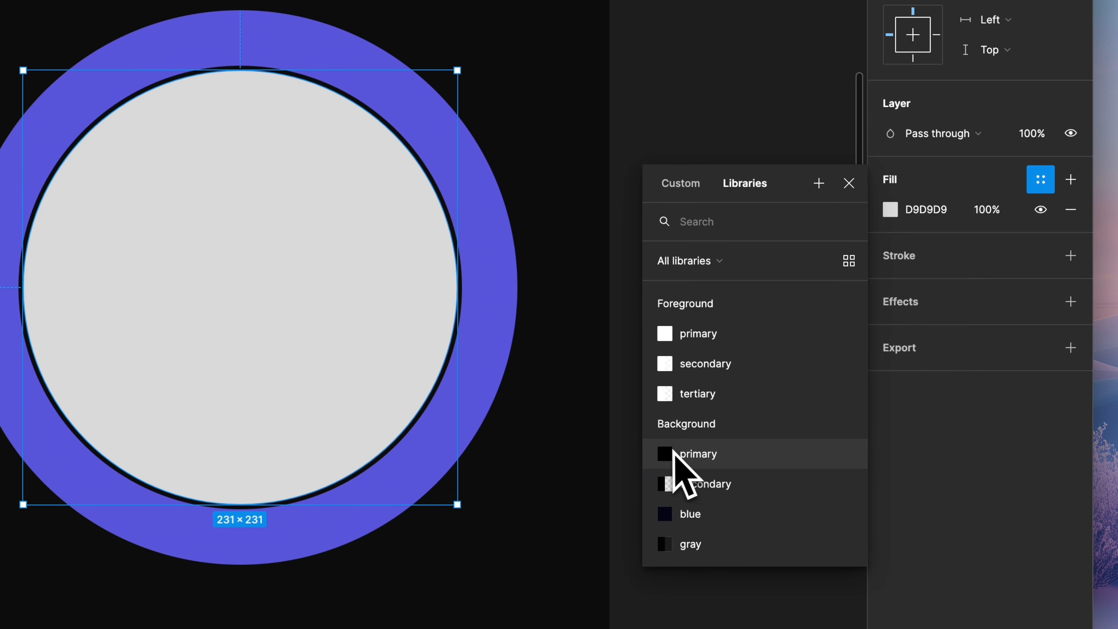
{"action": "left_click", "coordinate": [697, 458]}
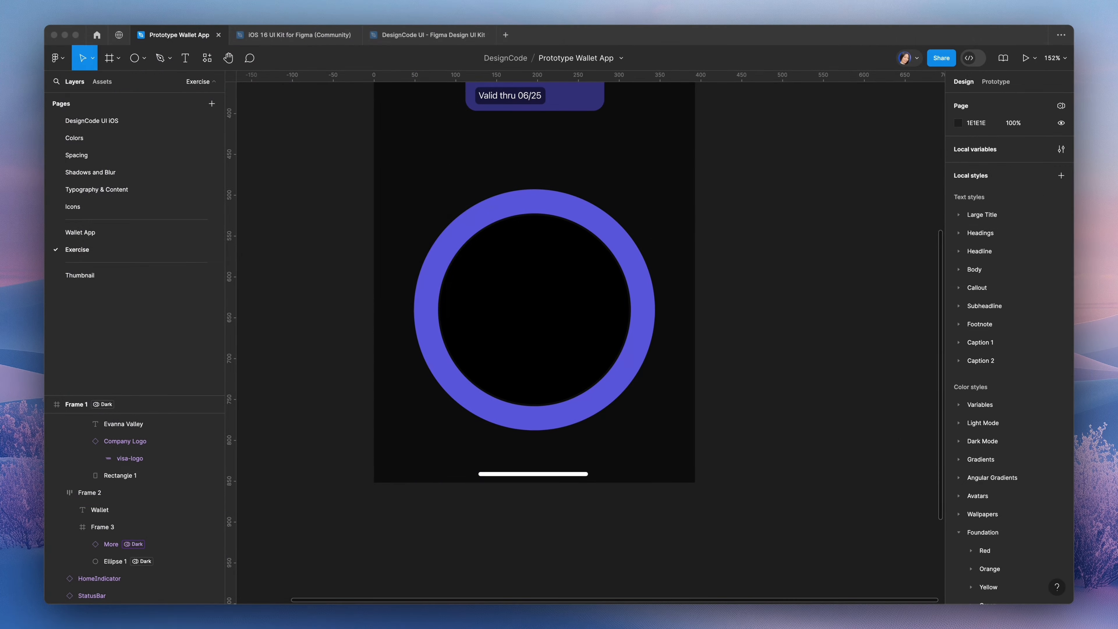
Draw a small circle about 49 × 49 over the upper edge of the indigo ring.
{"action": "left_click", "coordinate": [587, 177]}
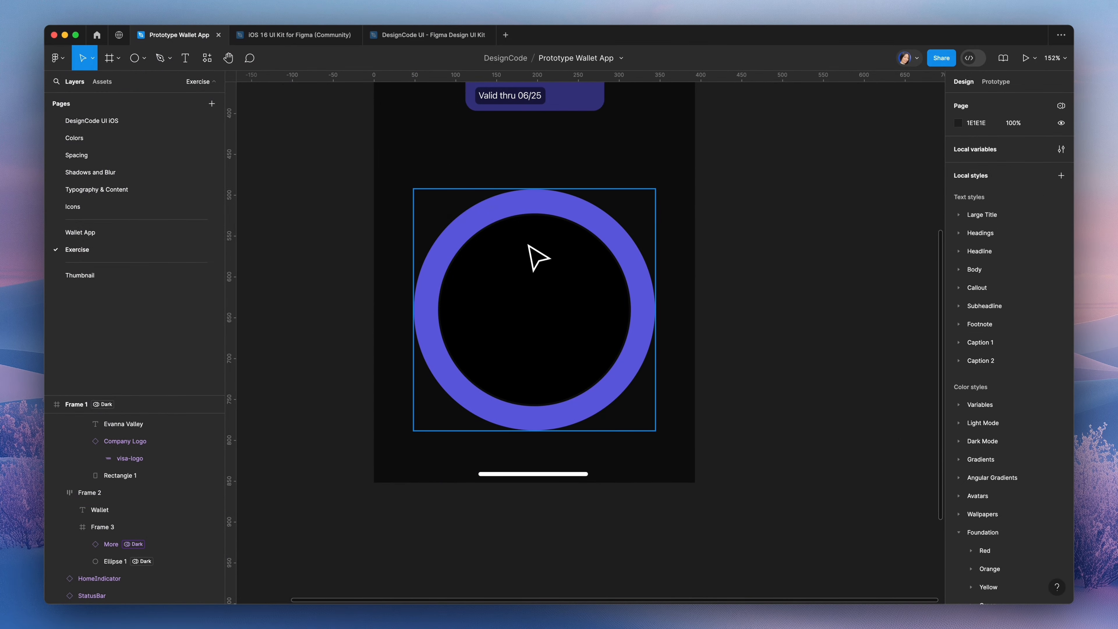
{"action": "left_click", "coordinate": [532, 208]}
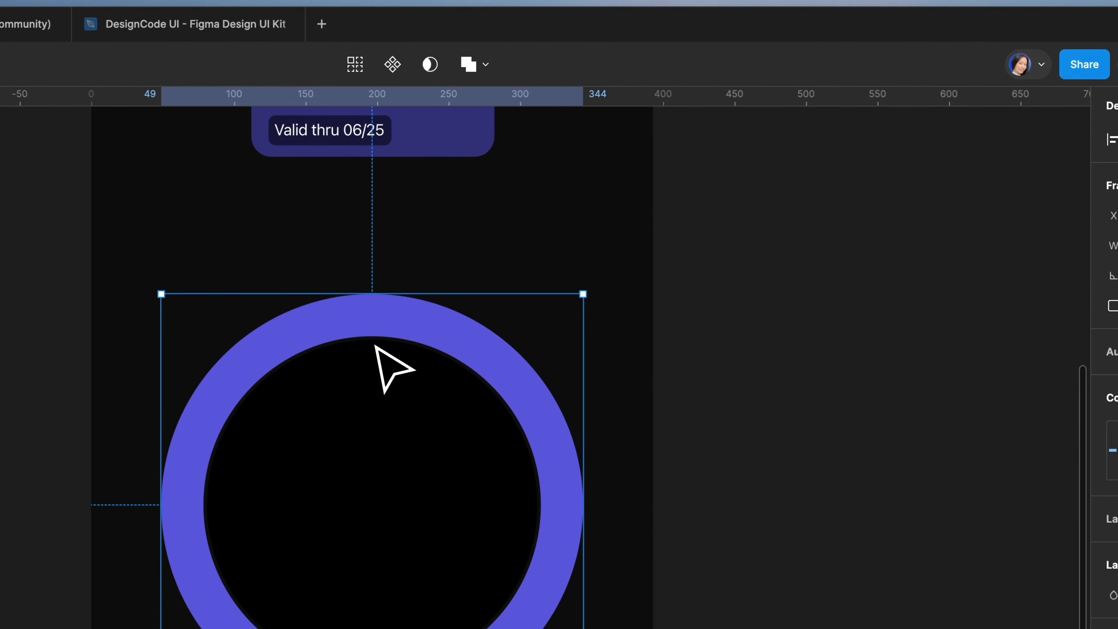
{"action": "left_click_drag", "start_coordinate": [336, 270], "coordinate": [406, 341]}
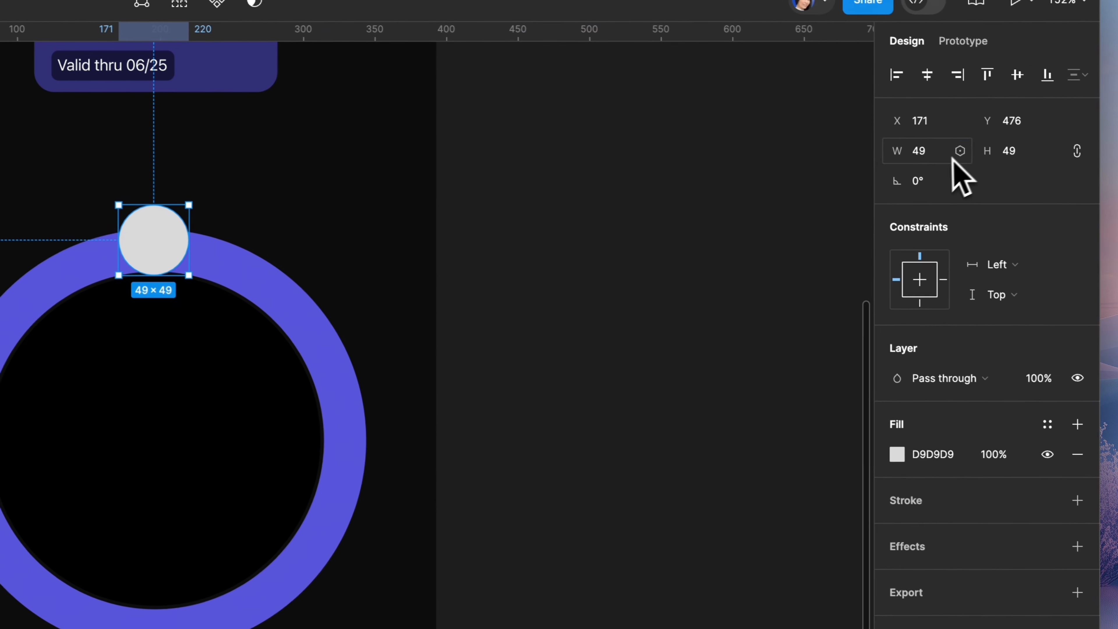
Resize the small circle on the ring to 58 × 58, fill it with Foreground primary, and center it horizontally.
{"action": "left_click", "coordinate": [934, 159]}
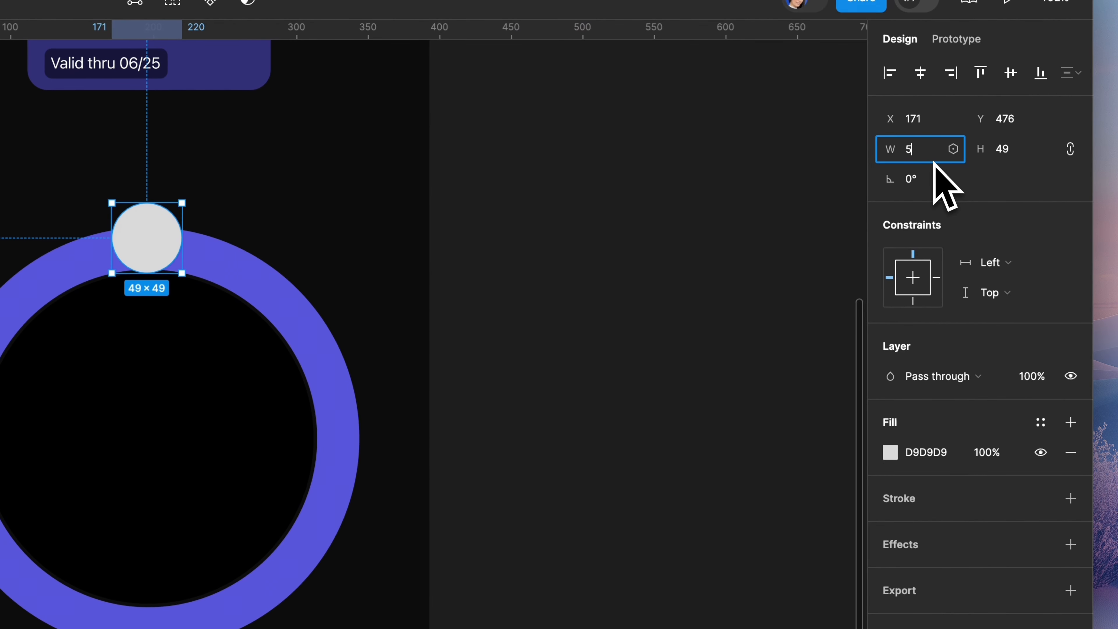
{"action": "key", "text": "Return"}
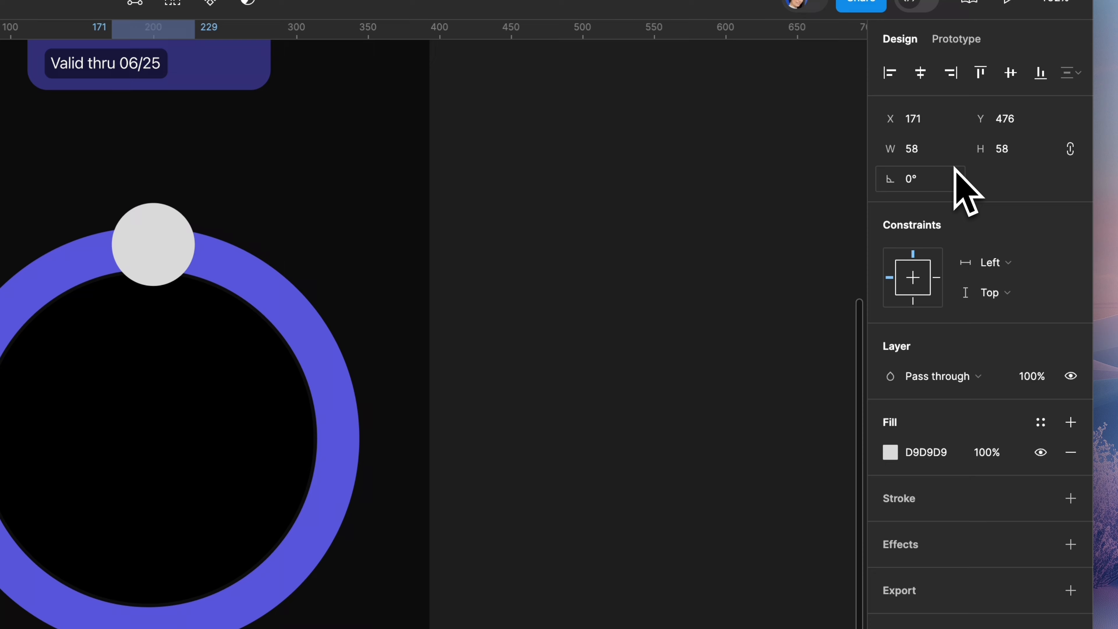
{"action": "left_click", "coordinate": [1041, 422]}
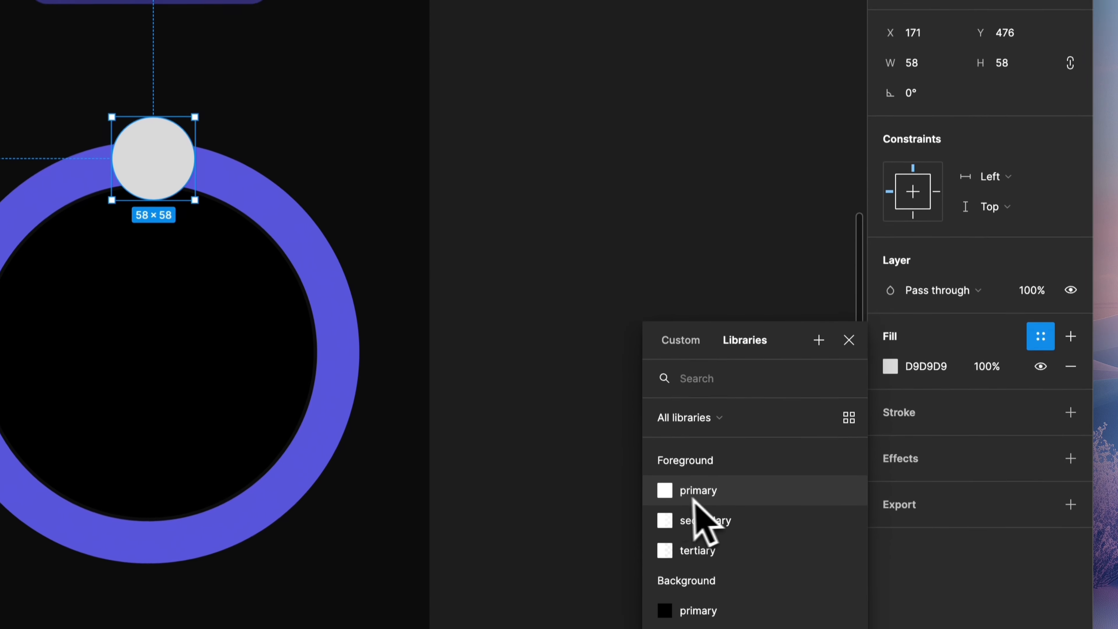
{"action": "left_click", "coordinate": [666, 485]}
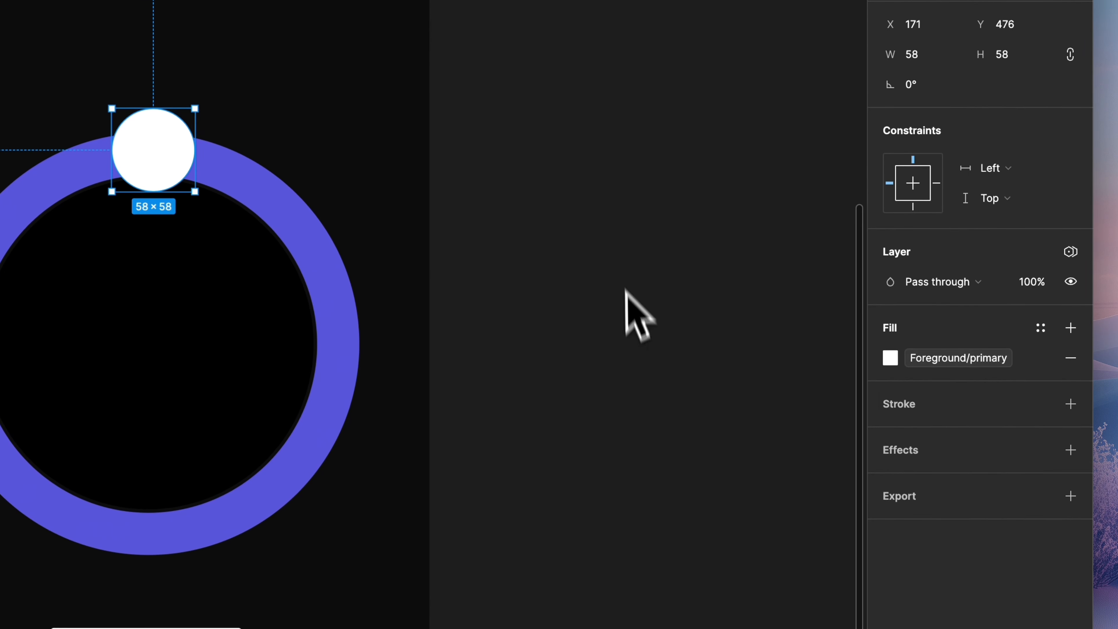
{"action": "left_click", "coordinate": [919, 154]}
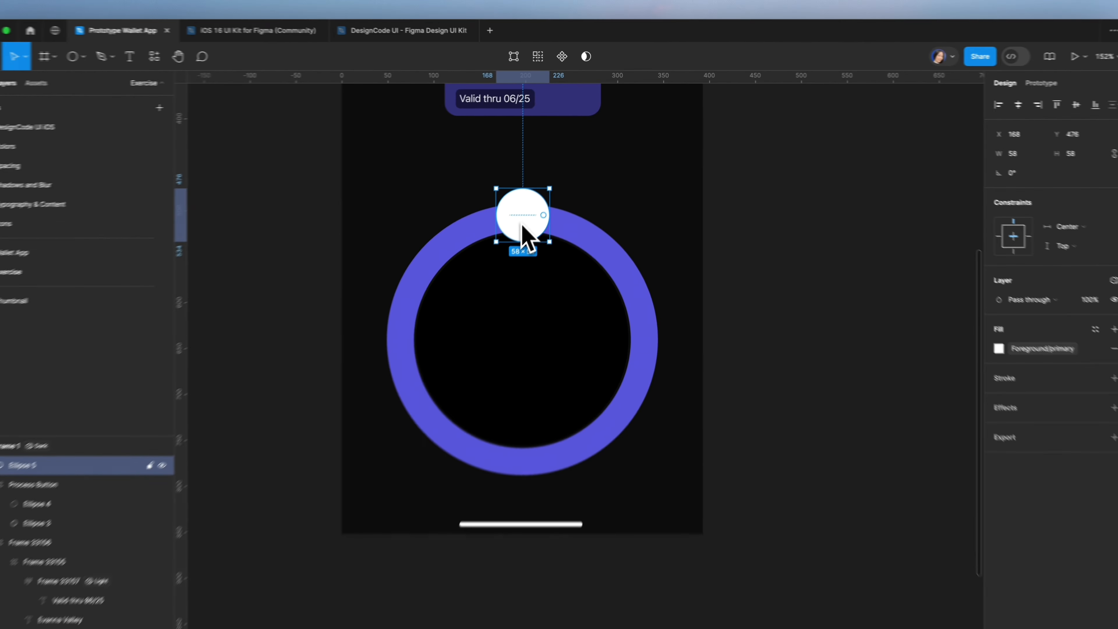
Duplicate the white knob circle, resize the copy to 44 × 44, and fill it with the indigo-500 color style.
{"action": "key", "text": "super+d"}
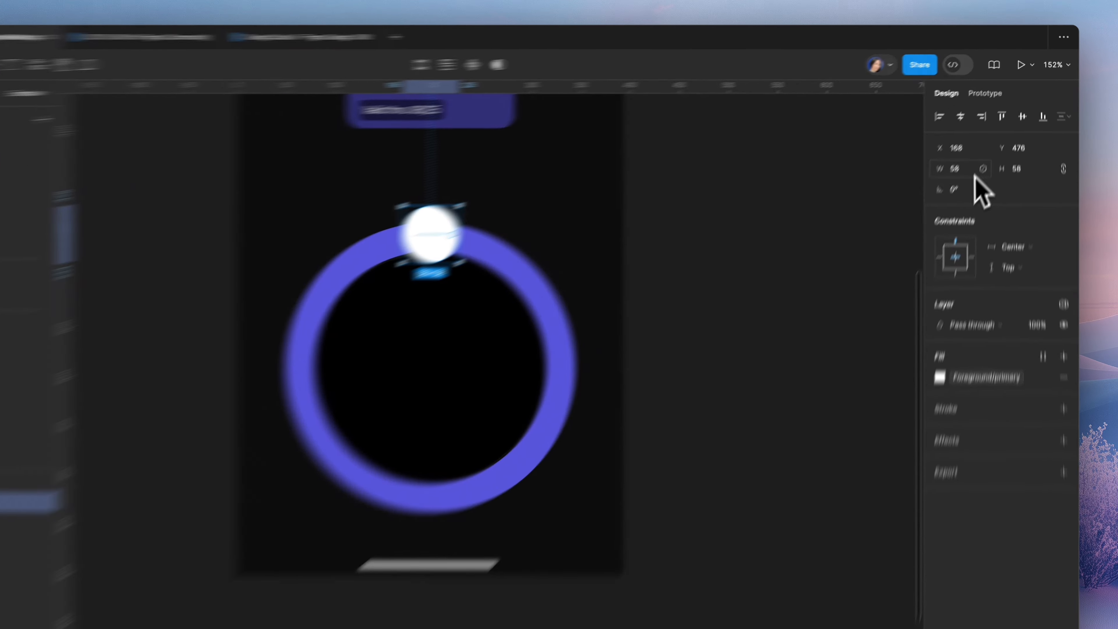
{"action": "left_click", "coordinate": [986, 144]}
{"action": "type", "text": "44"}
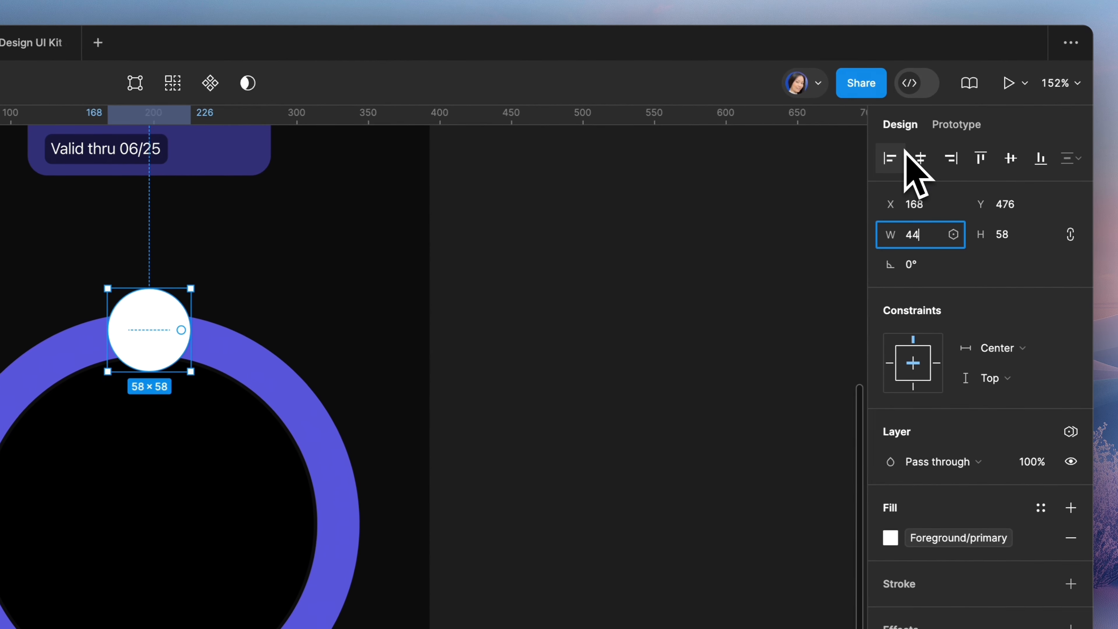
{"action": "key", "text": "Return"}
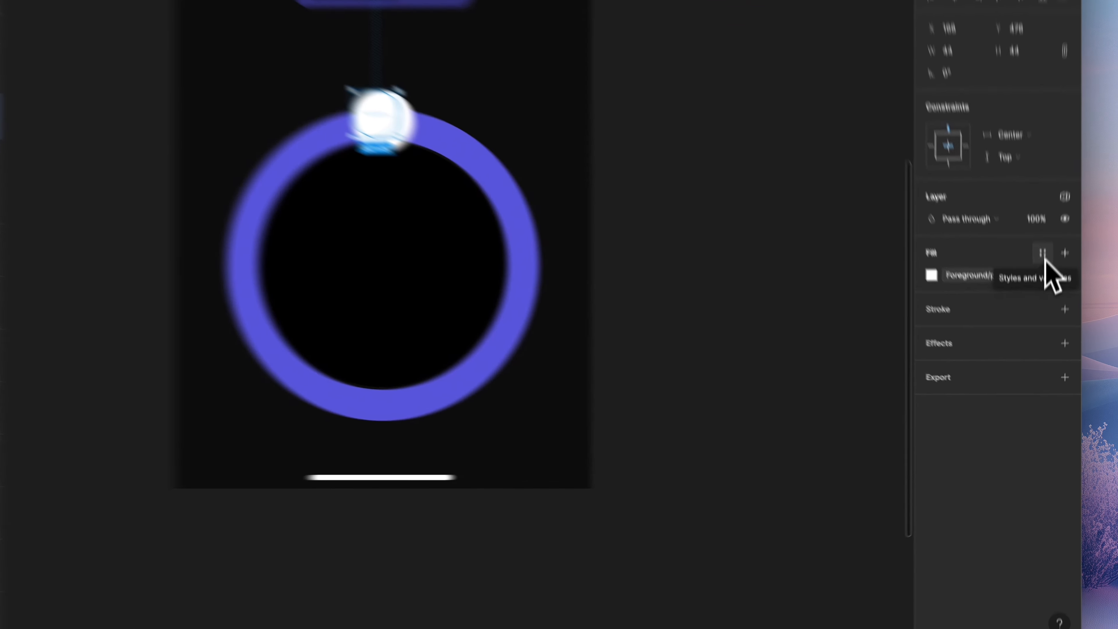
{"action": "left_click", "coordinate": [1045, 303]}
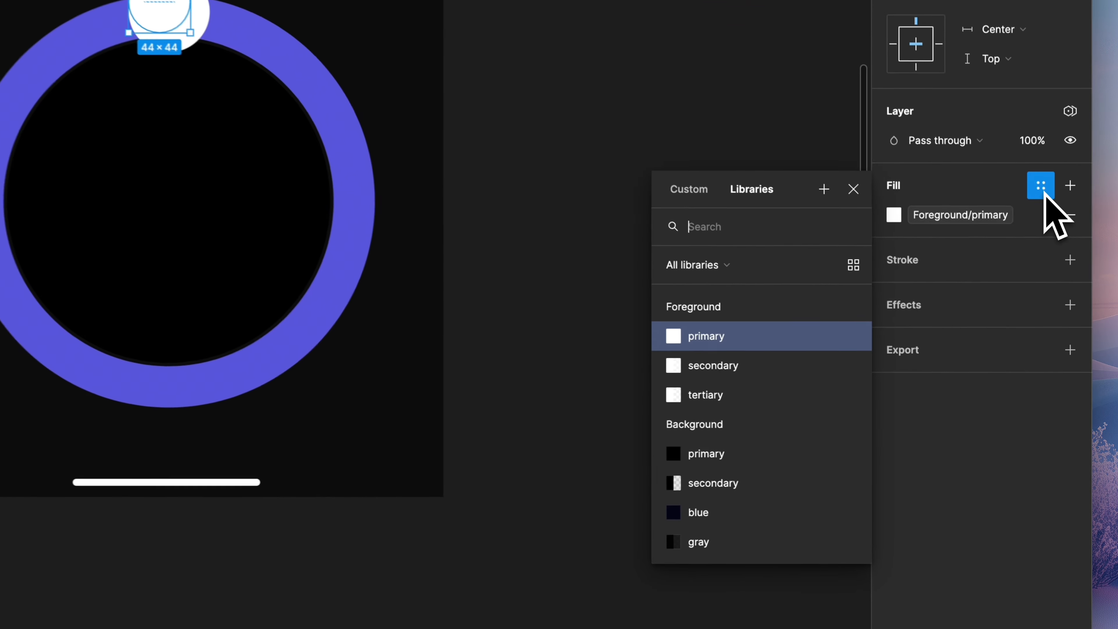
{"action": "type", "text": "indi"}
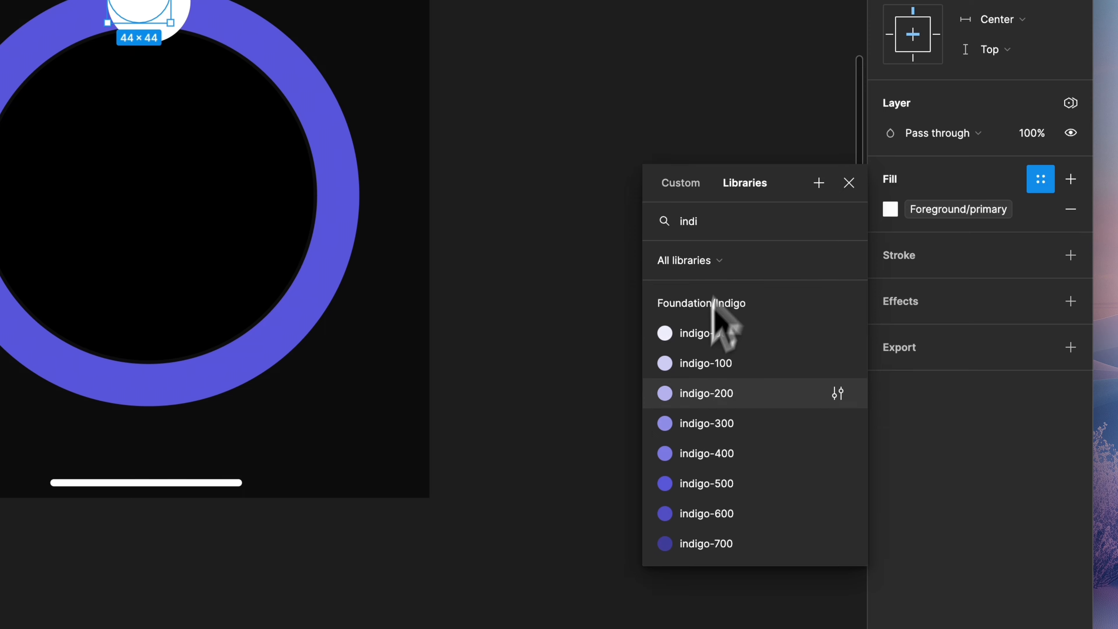
{"action": "left_click", "coordinate": [689, 483]}
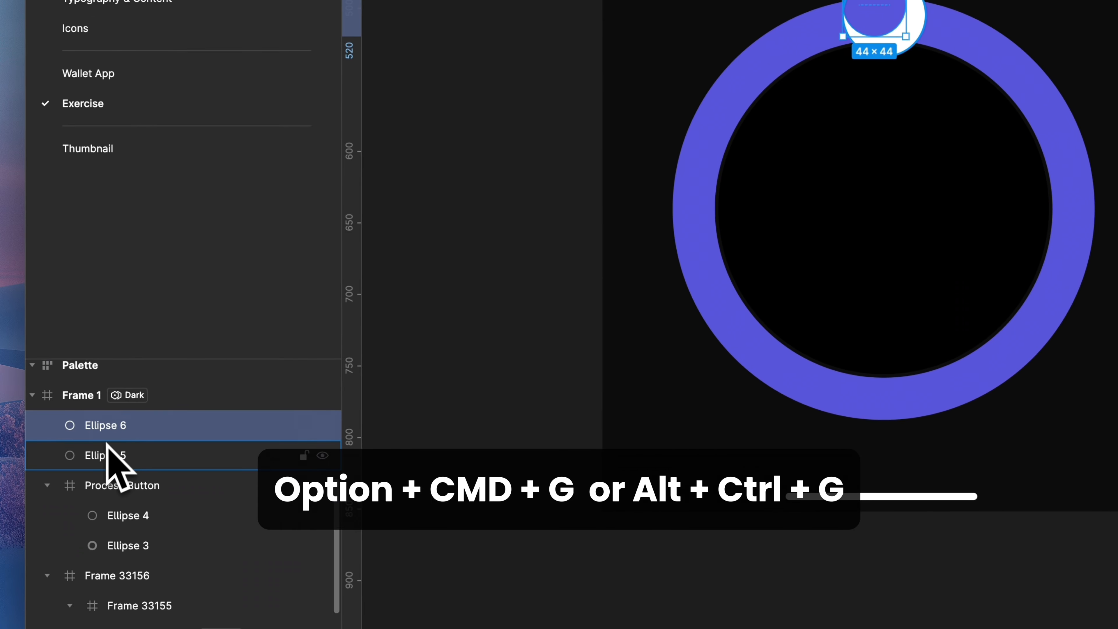
Wrap the two small circles in a frame named Knob and center the indigo circle inside it.
{"action": "left_click", "coordinate": [70, 436], "text": "shift"}
{"action": "key", "text": "super+alt+g"}
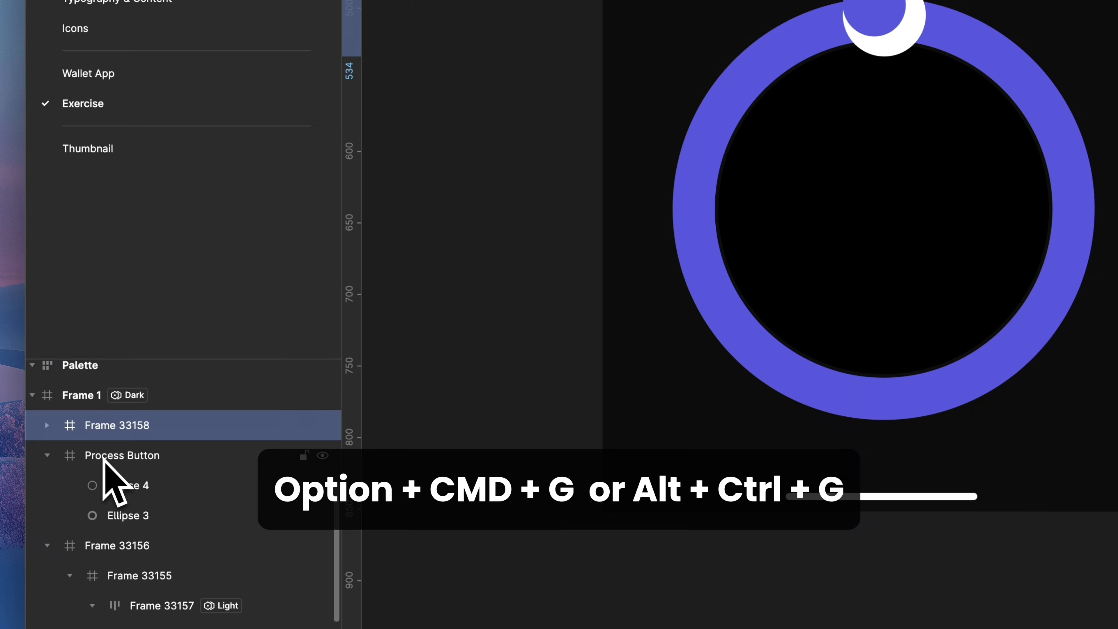
{"action": "double_click", "coordinate": [119, 346]}
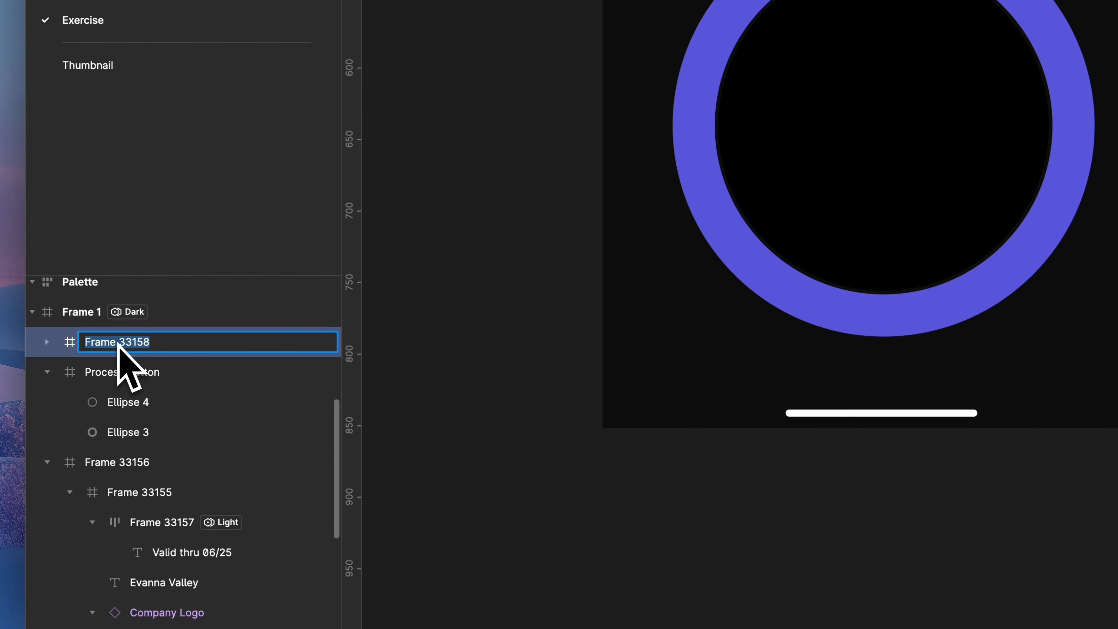
{"action": "type", "text": "Knob"}
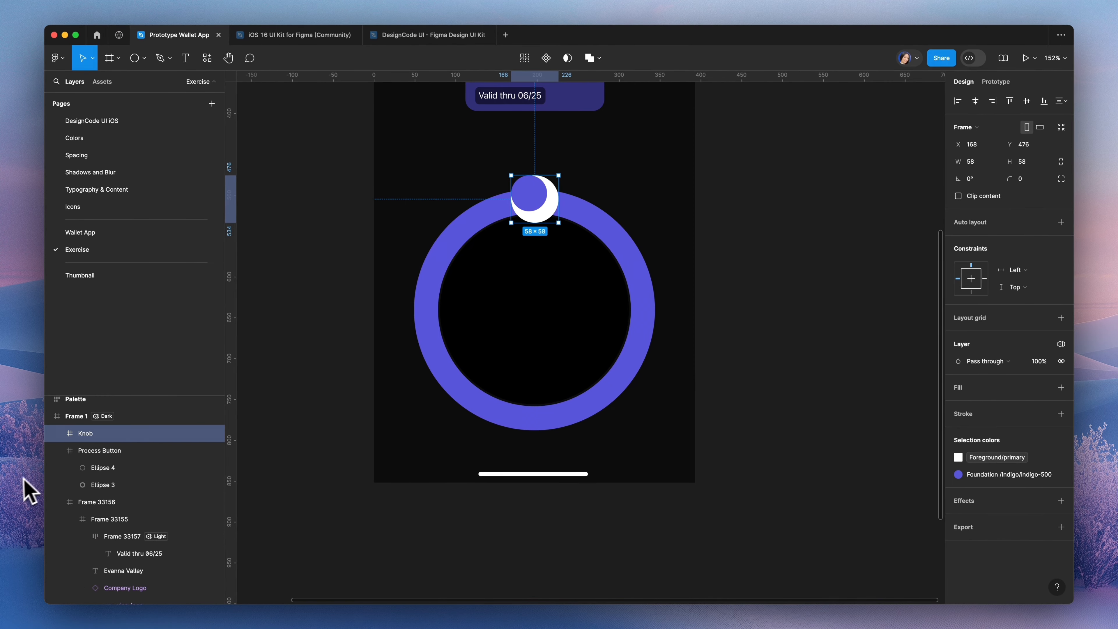
{"action": "left_click", "coordinate": [56, 433]}
{"action": "left_click", "coordinate": [103, 451]}
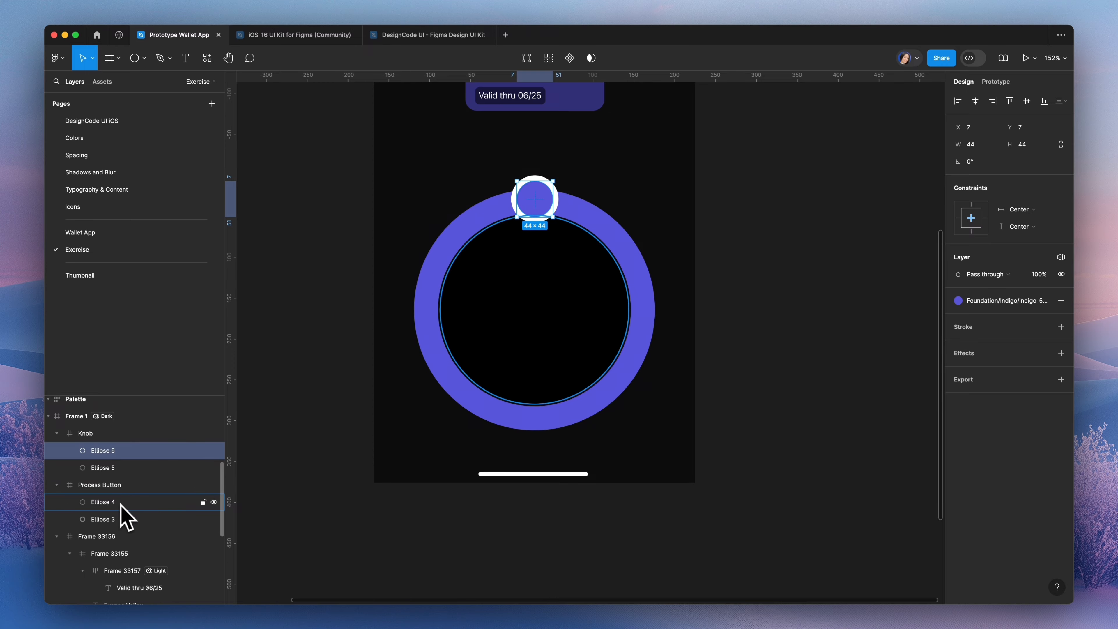
Duplicate the black inner circle of Process Button and move the copy directly under Frame 1, above Knob.
{"action": "left_click", "coordinate": [120, 504]}
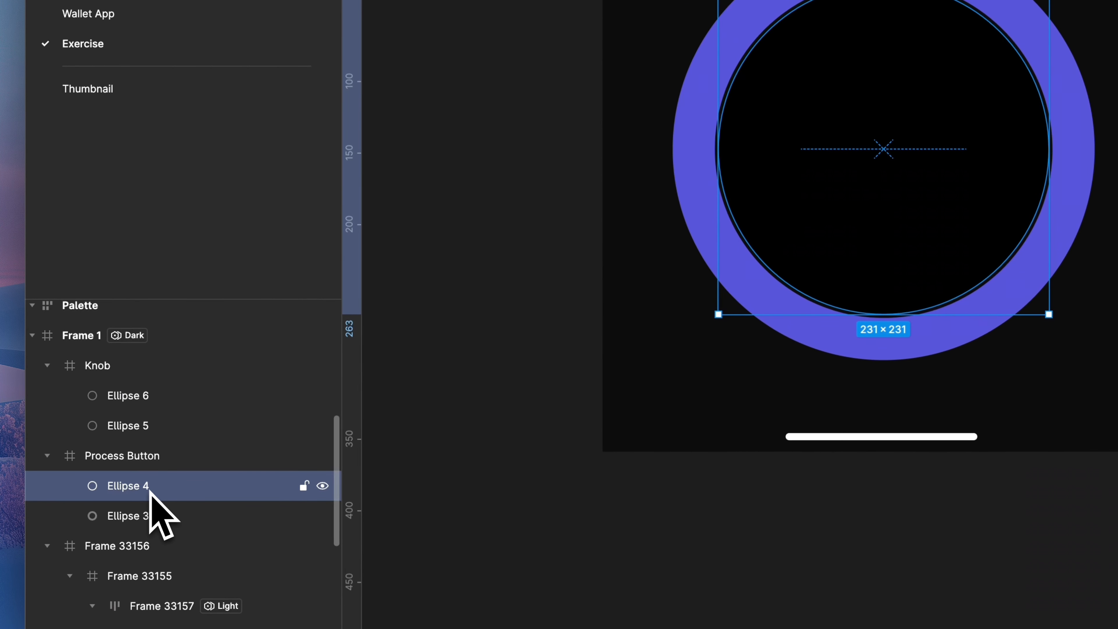
{"action": "key", "text": "super+d"}
{"action": "left_click_drag", "start_coordinate": [133, 489], "coordinate": [120, 358]}
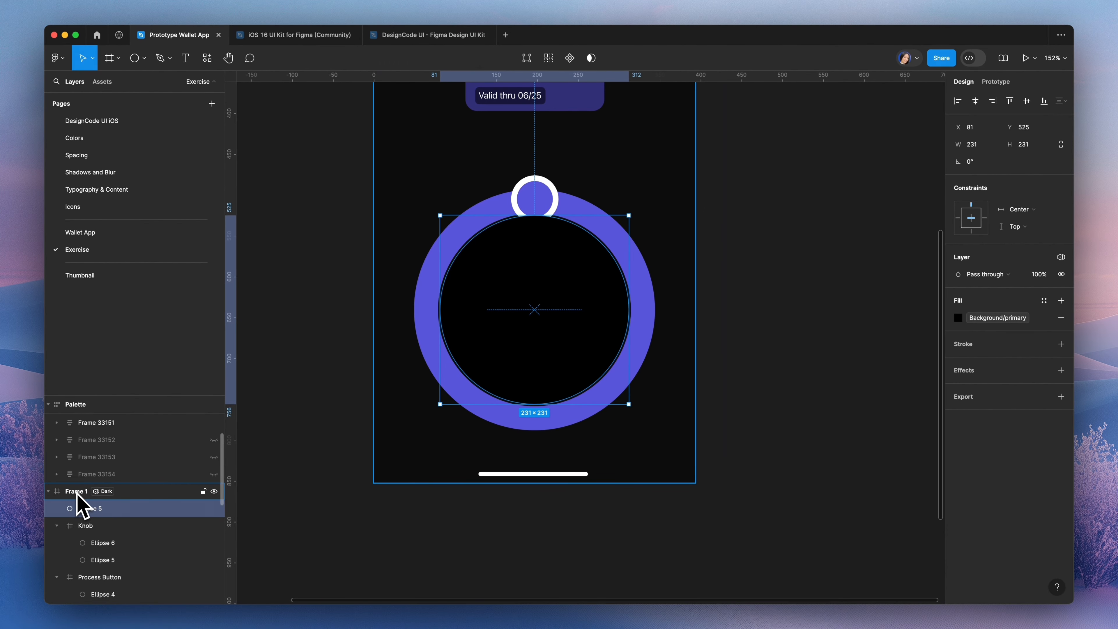
Rename Frame 1 as Screen.
{"action": "double_click", "coordinate": [76, 493]}
{"action": "type", "text": "Screen"}
{"action": "key", "text": "Return"}
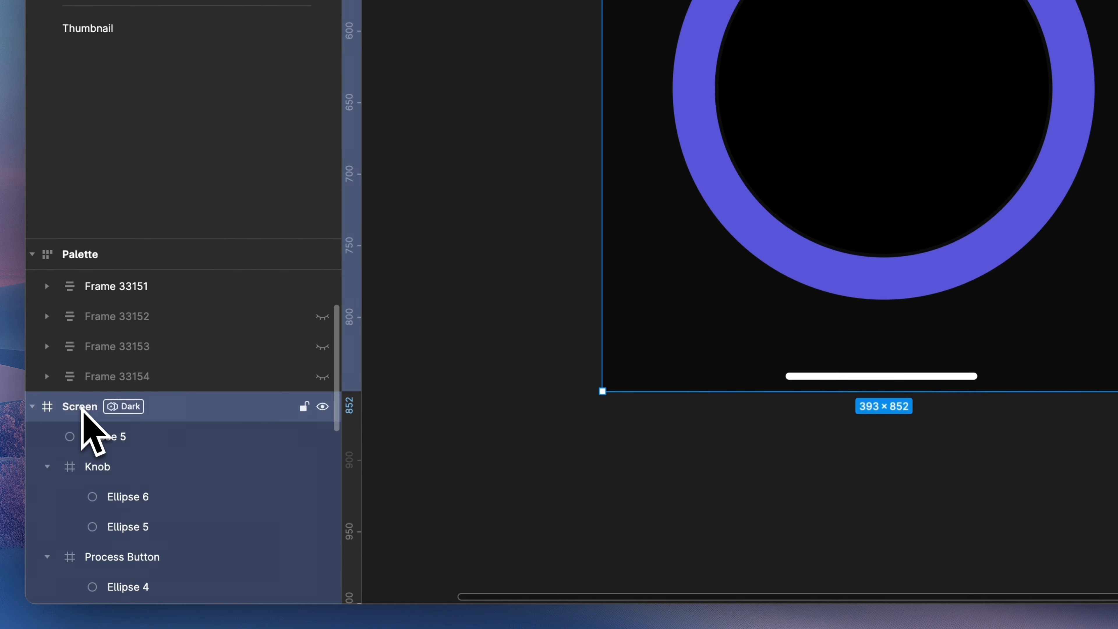
Wrap the copied black circle in its own frame and draw a frame about 233 × 38 across it.
{"action": "left_click", "coordinate": [130, 439]}
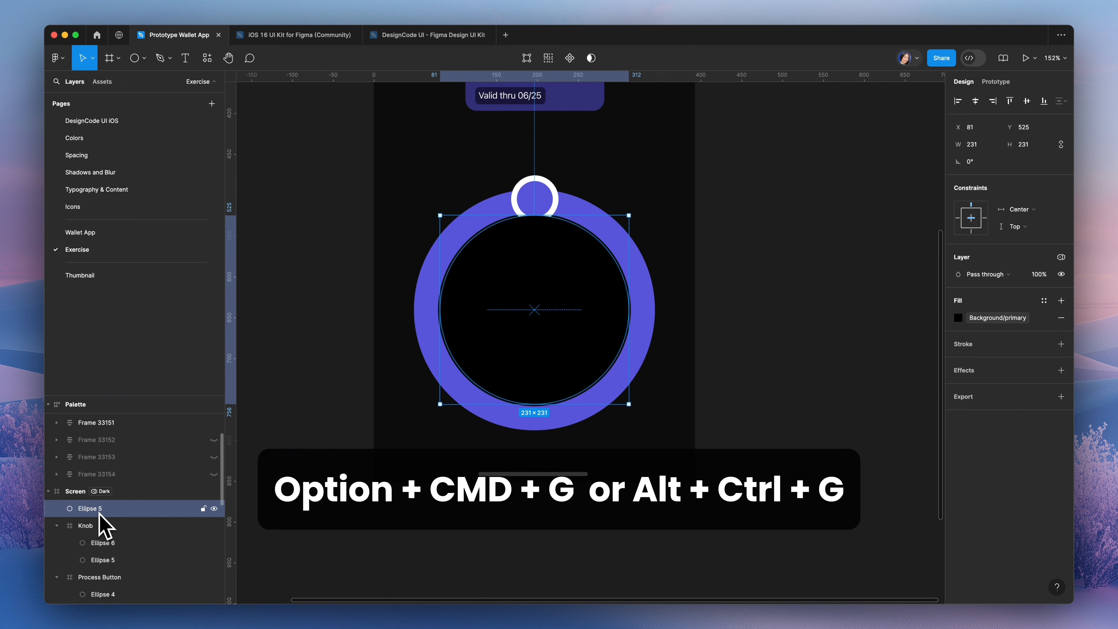
{"action": "key", "text": "alt+super+g"}
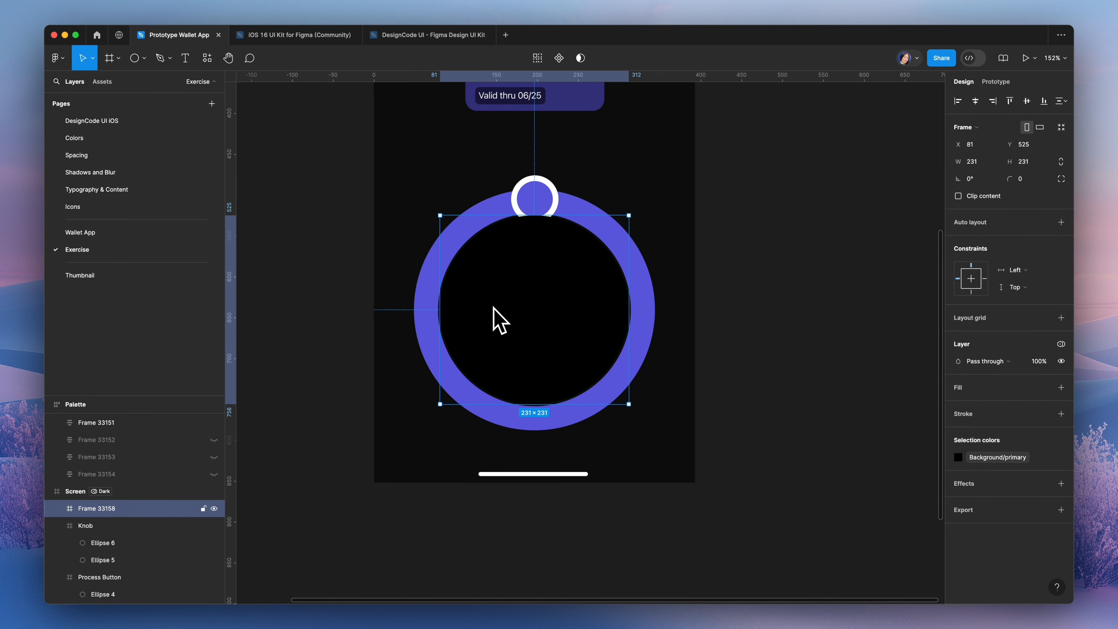
{"action": "key", "text": "f"}
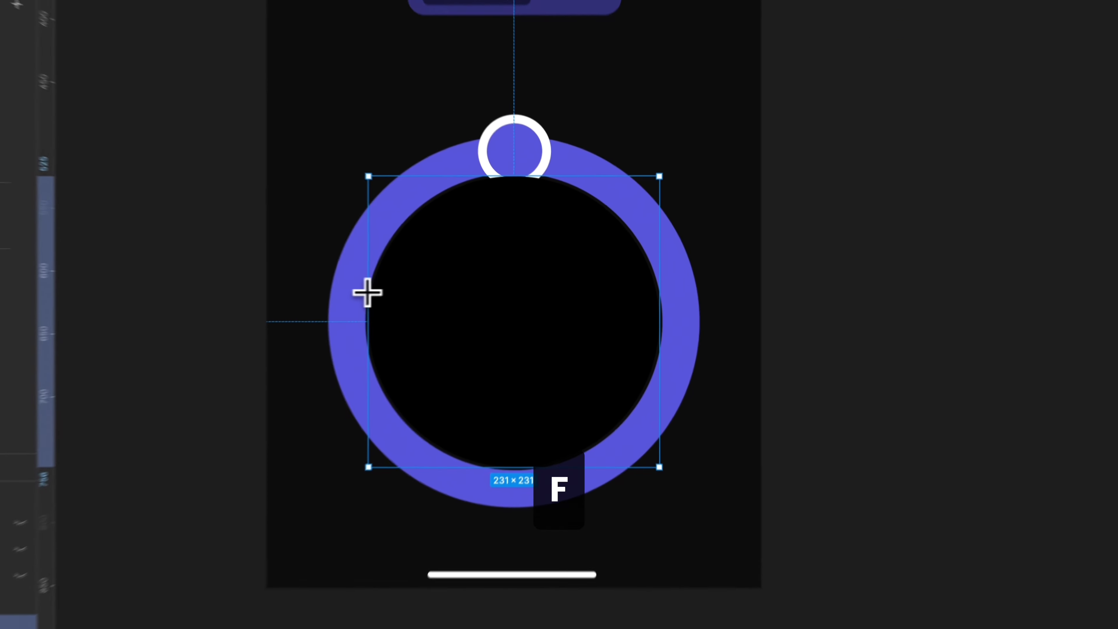
{"action": "left_click_drag", "start_coordinate": [440, 290], "coordinate": [675, 346]}
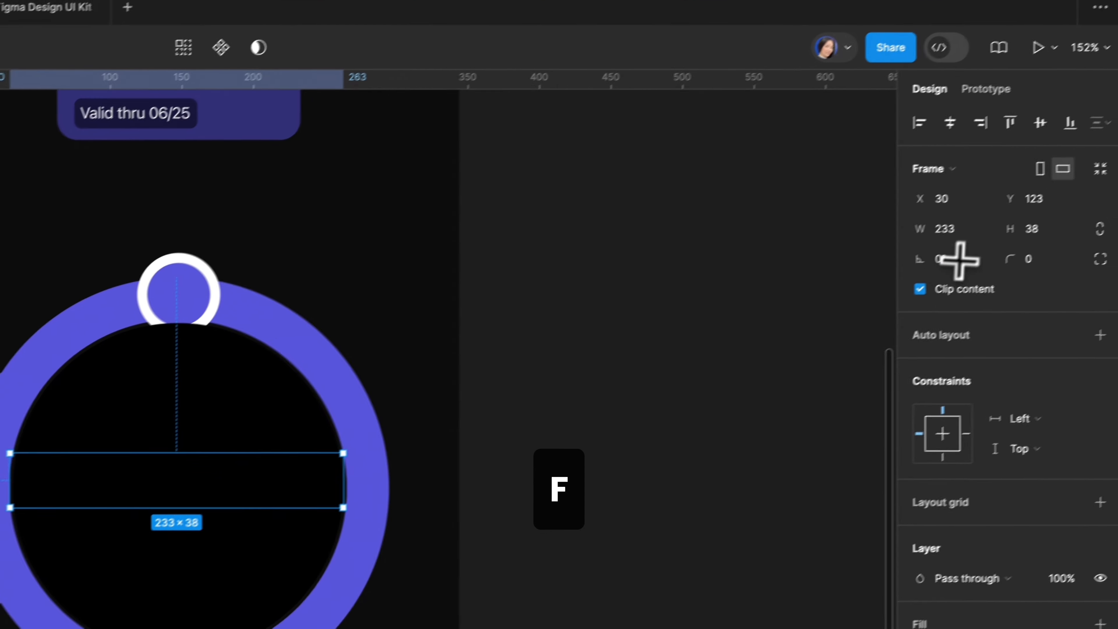
Resize the new horizontal frame to 231 × 34.
{"action": "left_click", "coordinate": [937, 247]}
{"action": "key", "text": "Down"}
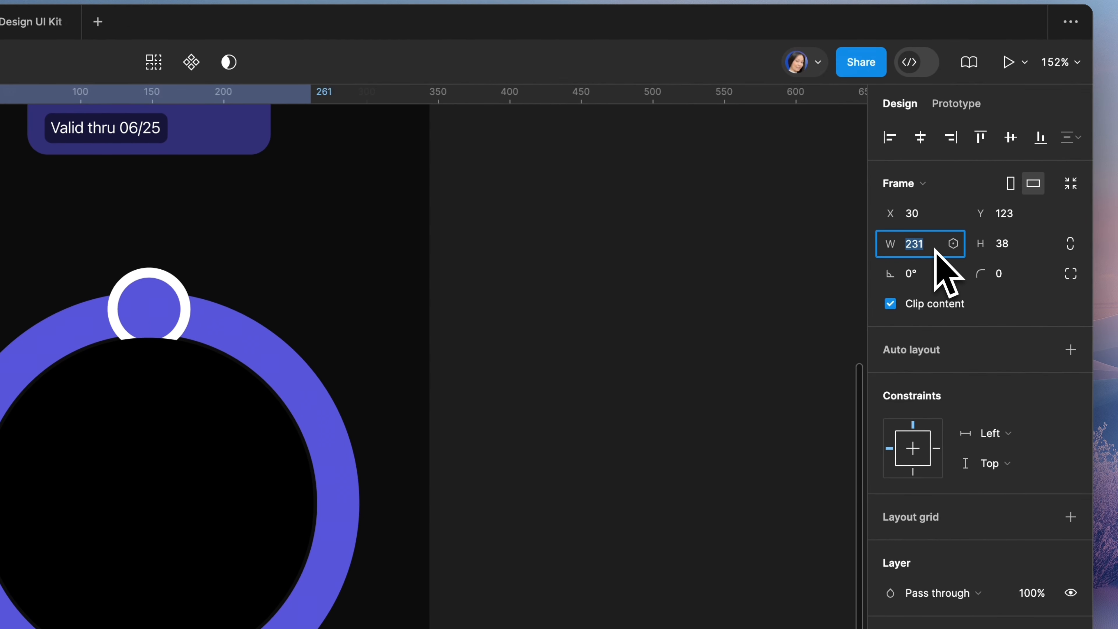
{"action": "left_click", "coordinate": [1012, 246]}
{"action": "type", "text": "3"}
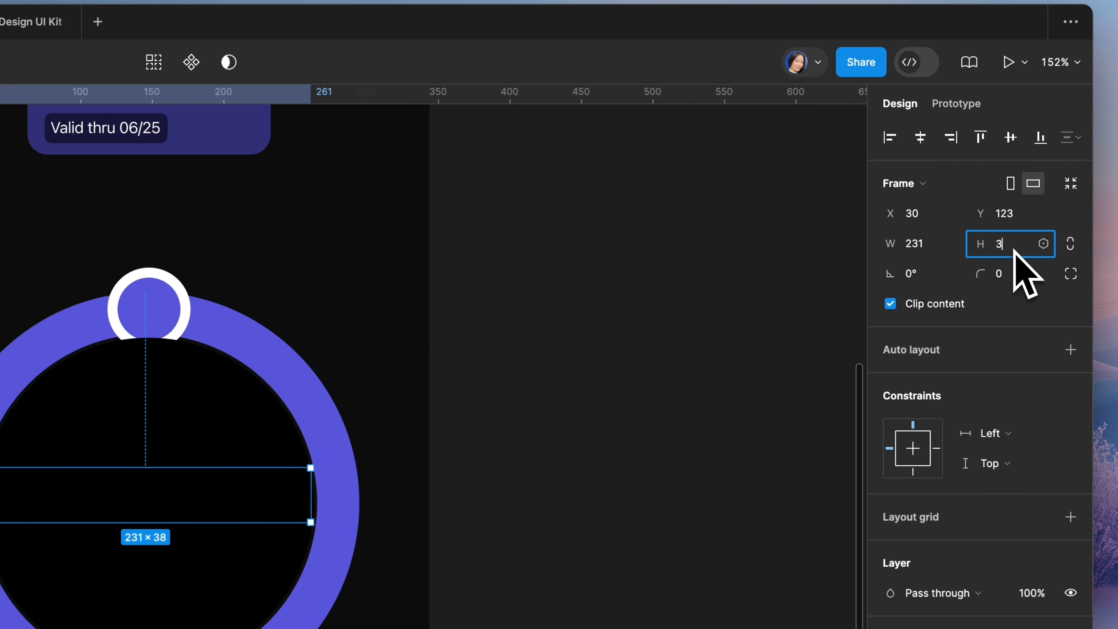
{"action": "type", "text": "4"}
{"action": "key", "text": "Return"}
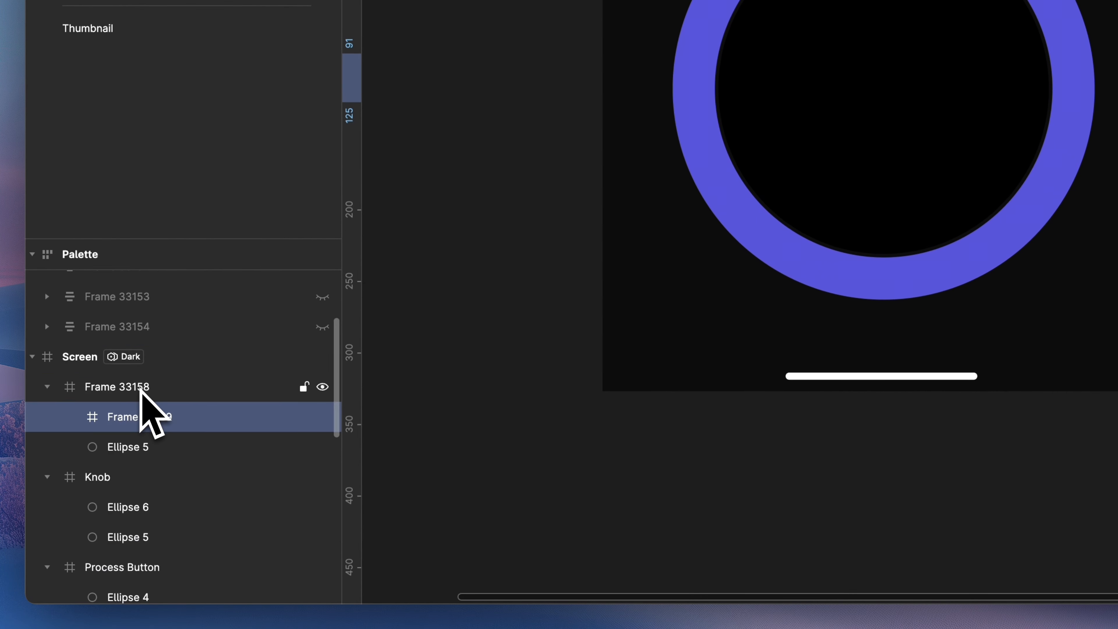
Rename the frame around the copied black circle as List Picker.
{"action": "left_click", "coordinate": [140, 394]}
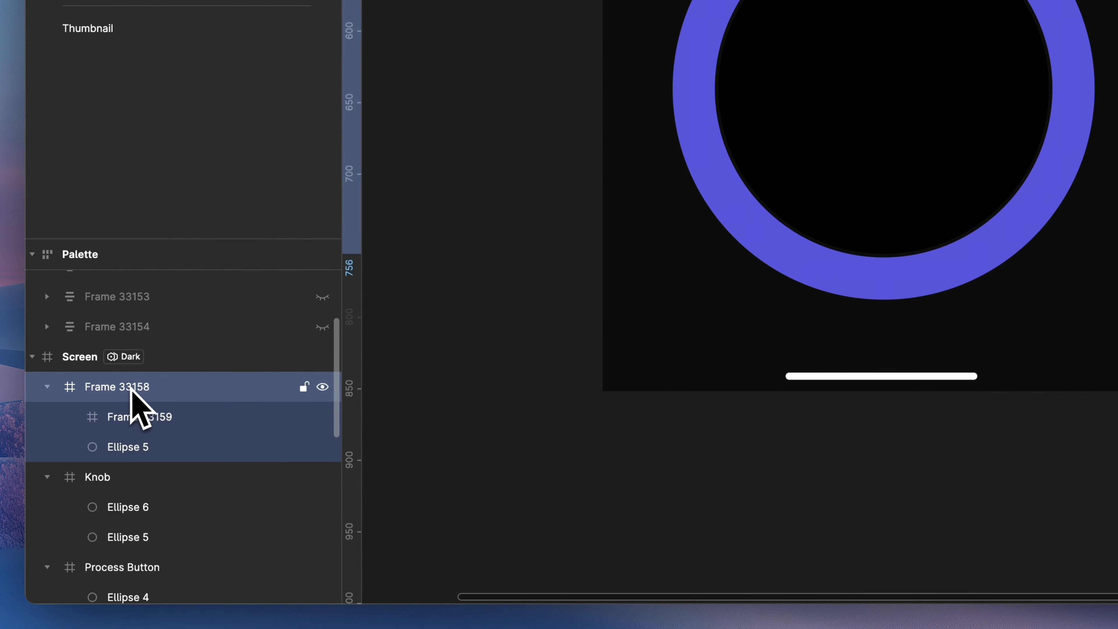
{"action": "left_click", "coordinate": [133, 417]}
{"action": "left_click", "coordinate": [137, 385]}
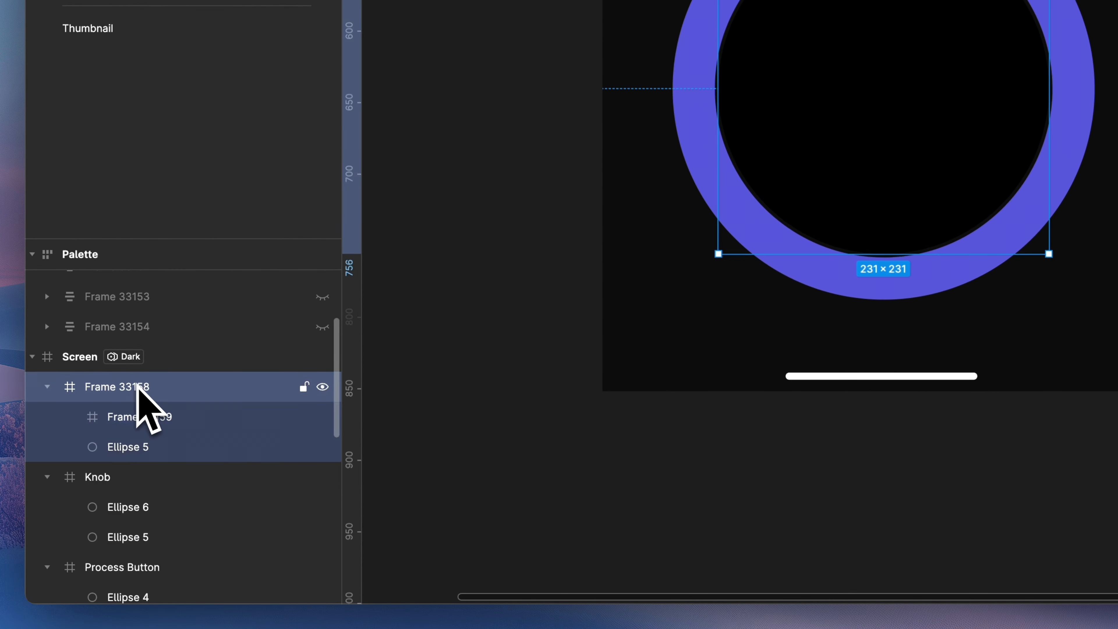
{"action": "double_click", "coordinate": [113, 388]}
{"action": "type", "text": "List Picker"}
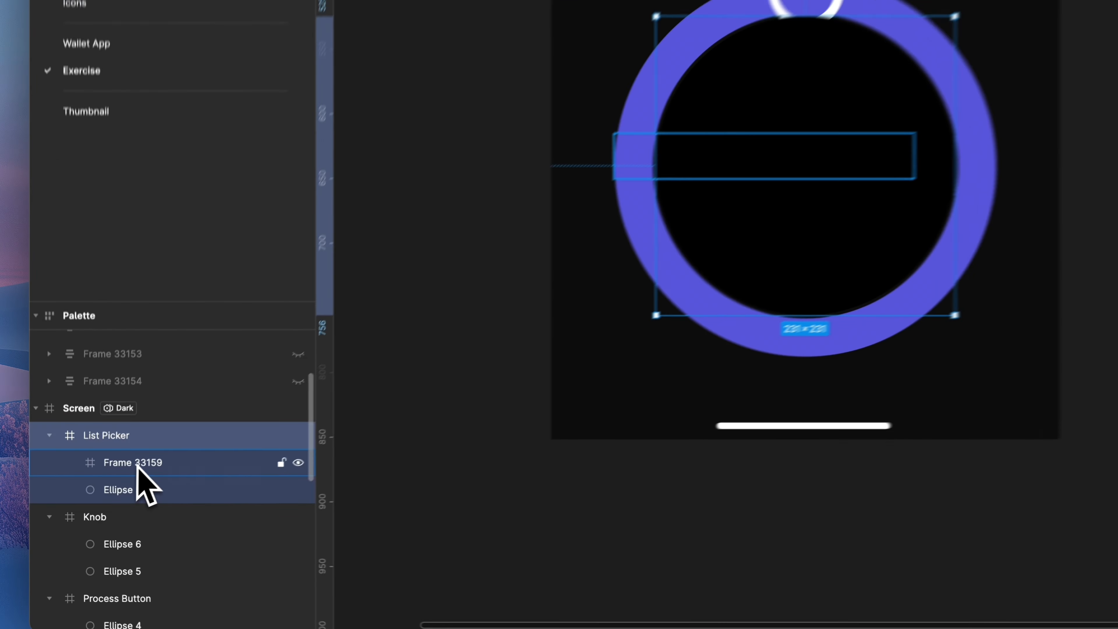
Center the 231 × 34 frame horizontally in List Picker and fill it with FFFFFF at 16% opacity.
{"action": "left_click", "coordinate": [95, 498]}
{"action": "left_click", "coordinate": [976, 101]}
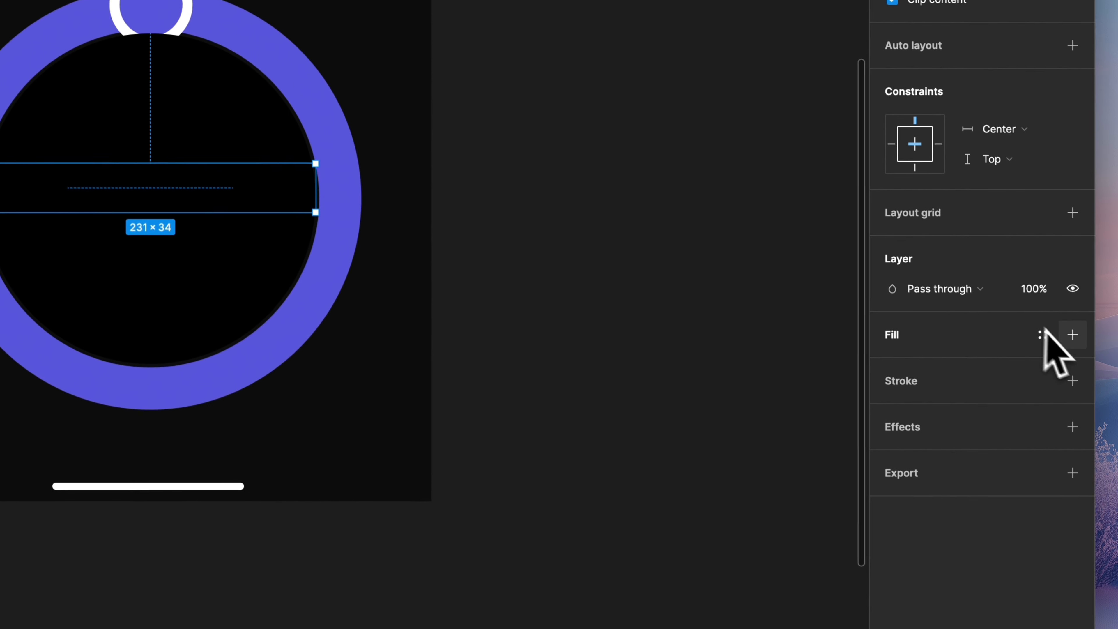
{"action": "left_click", "coordinate": [1073, 335]}
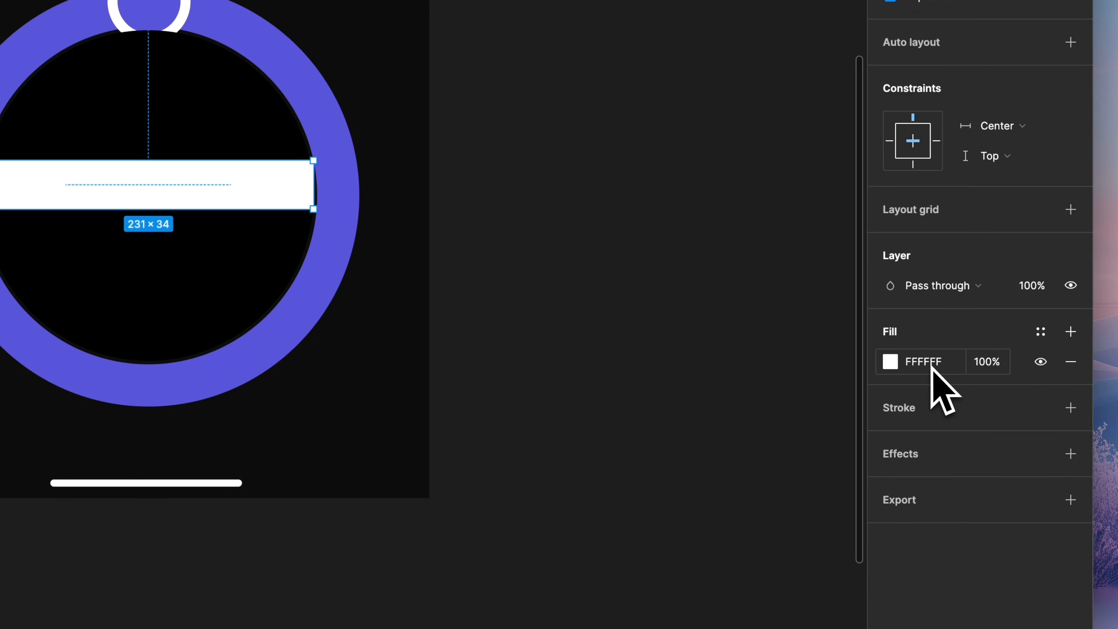
{"action": "left_click", "coordinate": [896, 368]}
{"action": "left_click_drag", "start_coordinate": [714, 498], "coordinate": [721, 500]}
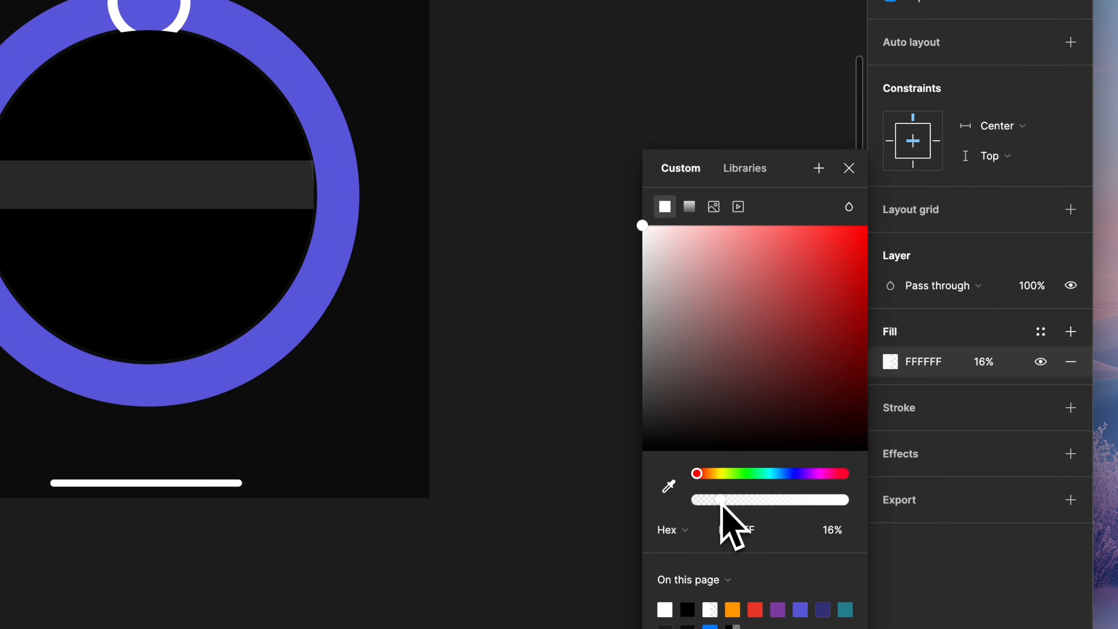
{"action": "left_click", "coordinate": [849, 169]}
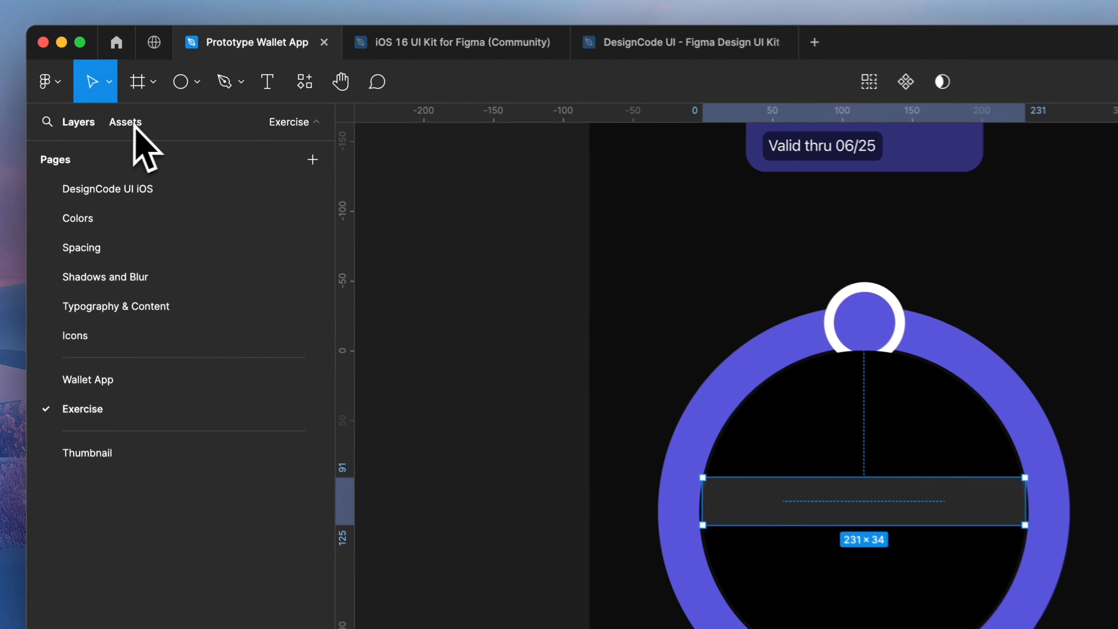
Replace the previous asset search with "credit" to find a credit card icon among the local components.
{"action": "left_click", "coordinate": [106, 82]}
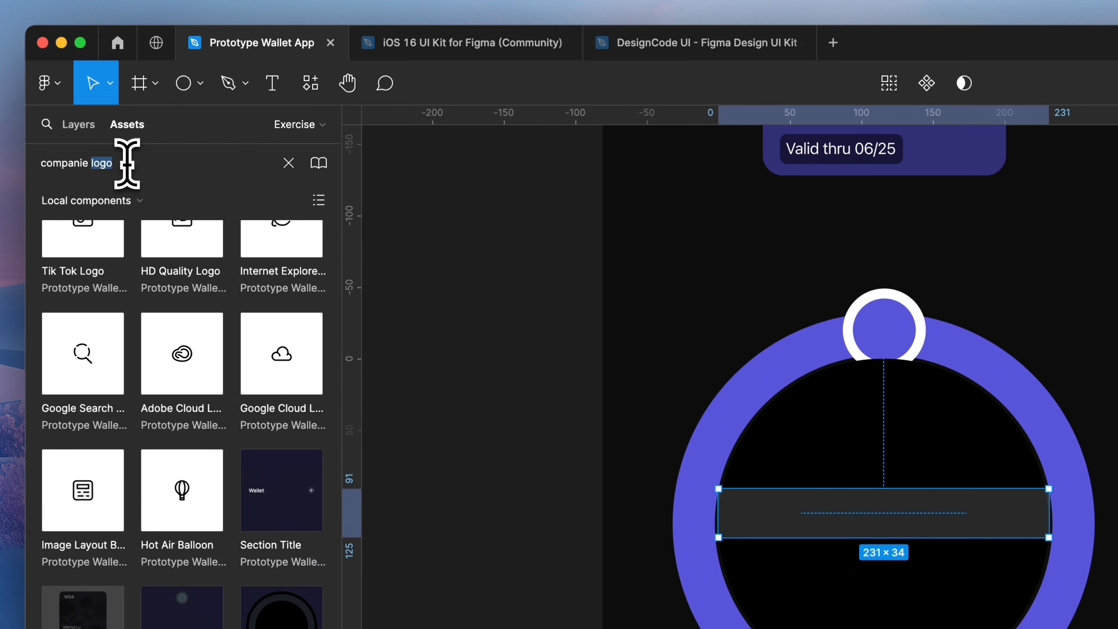
{"action": "key", "text": "BackSpace"}
{"action": "key", "text": "BackSpace"}
{"action": "key", "text": "BackSpace"}
{"action": "key", "text": "BackSpace"}
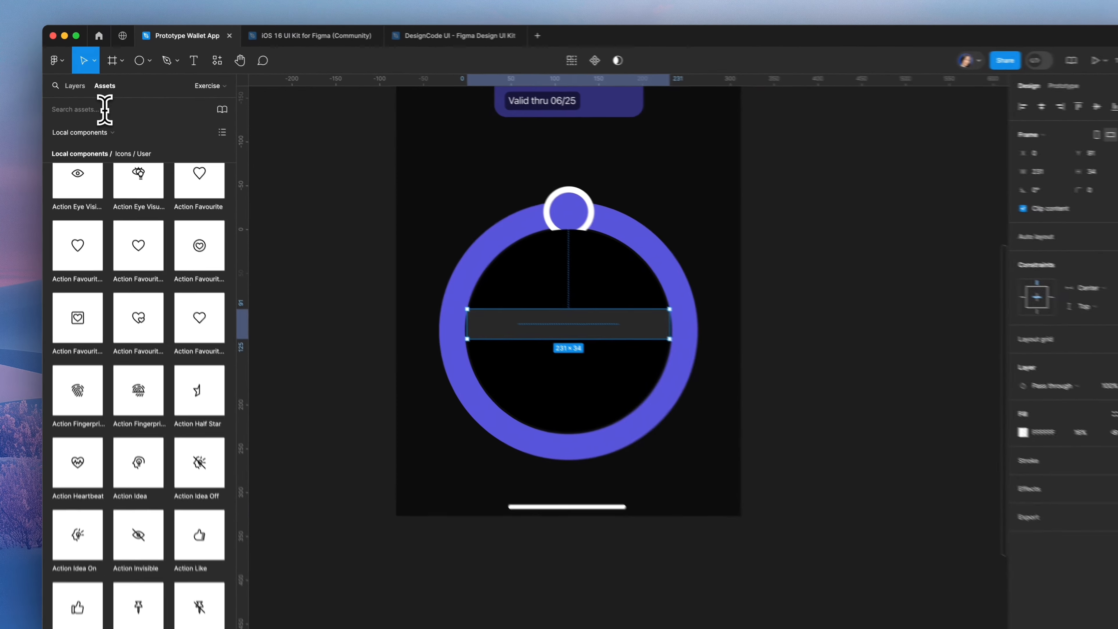
{"action": "key", "text": "BackSpace"}
{"action": "key", "text": "BackSpace"}
{"action": "type", "text": "redit"}
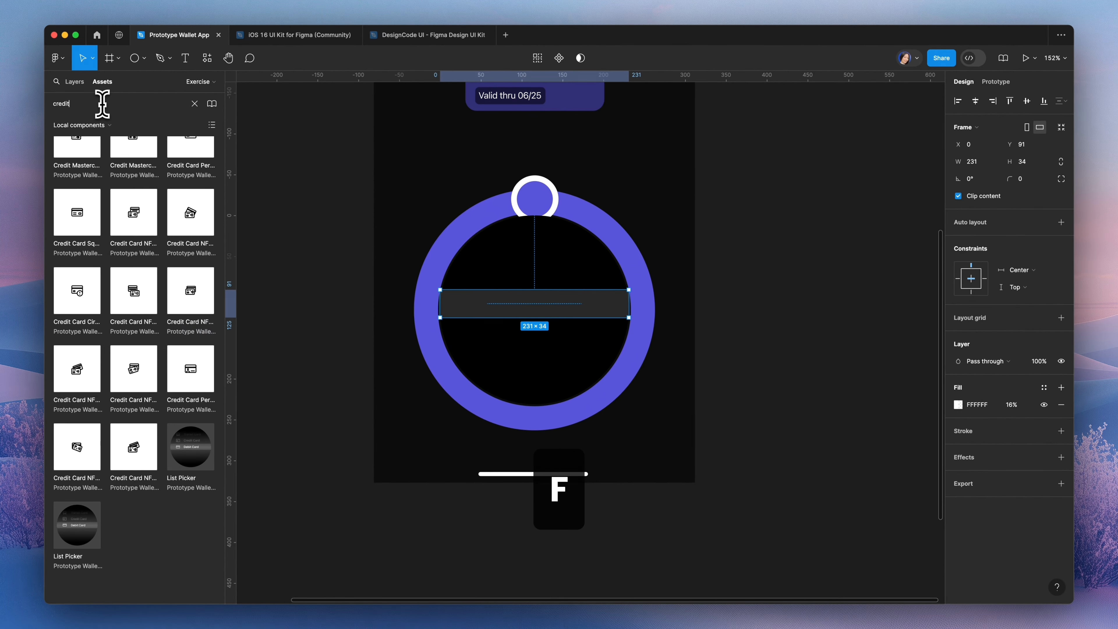
{"action": "scroll", "coordinate": [110, 306], "scroll_direction": "up", "scroll_amount": 3}
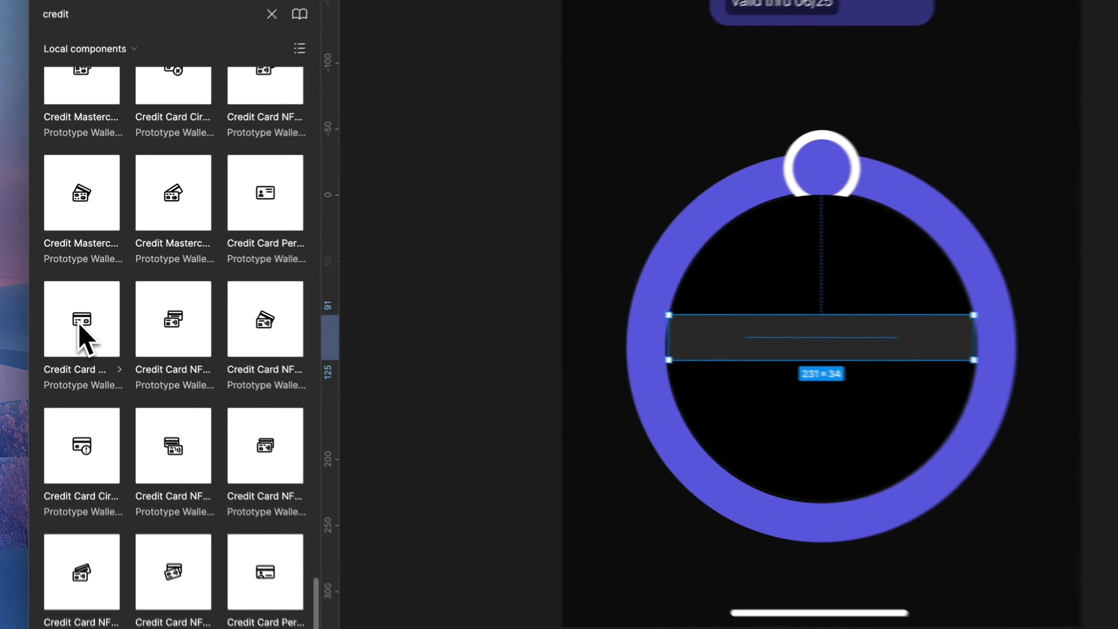
Insert a Credit Card Square Right icon in Dark color mode and place it at the start of the 231 × 34 frame, about X 15, Y 5.
{"action": "left_click", "coordinate": [77, 305]}
{"action": "left_click", "coordinate": [315, 313]}
{"action": "left_click", "coordinate": [468, 374]}
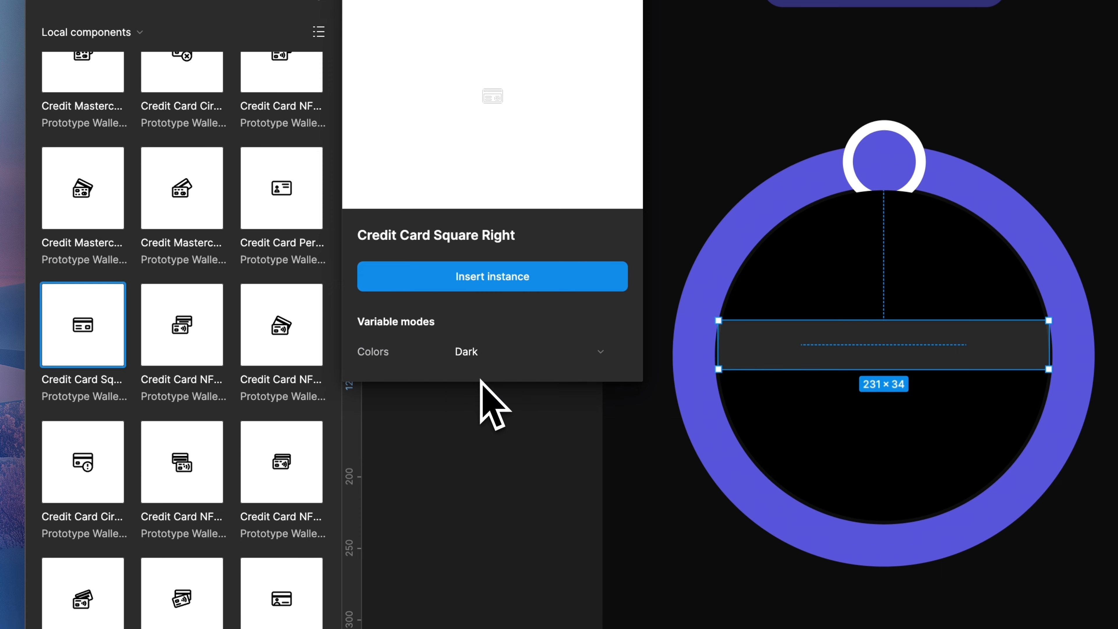
{"action": "left_click", "coordinate": [509, 286]}
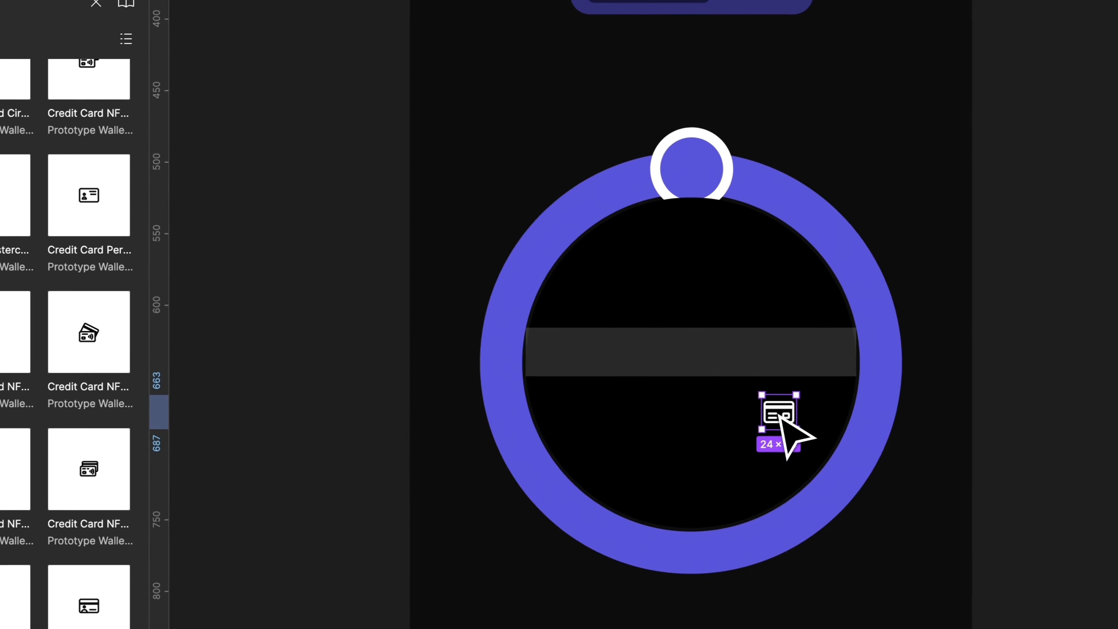
{"action": "left_click_drag", "start_coordinate": [973, 414], "coordinate": [758, 340]}
{"action": "left_click_drag", "start_coordinate": [564, 345], "coordinate": [563, 359]}
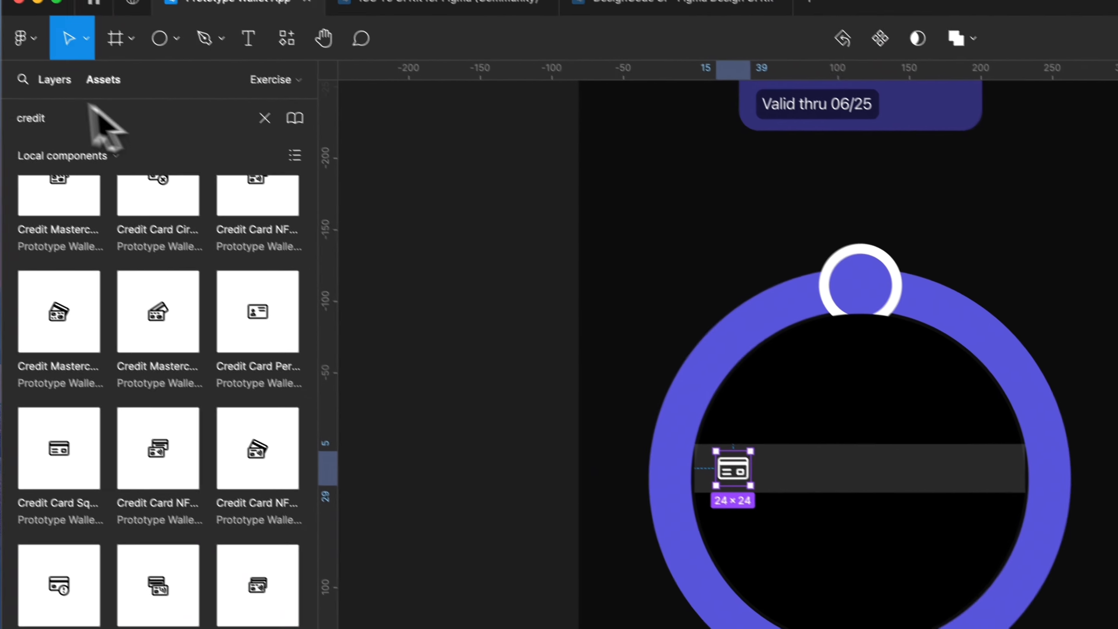
Add a "Credit Card" text layer beside the card icon inside the 231 × 34 frame.
{"action": "left_click", "coordinate": [83, 97]}
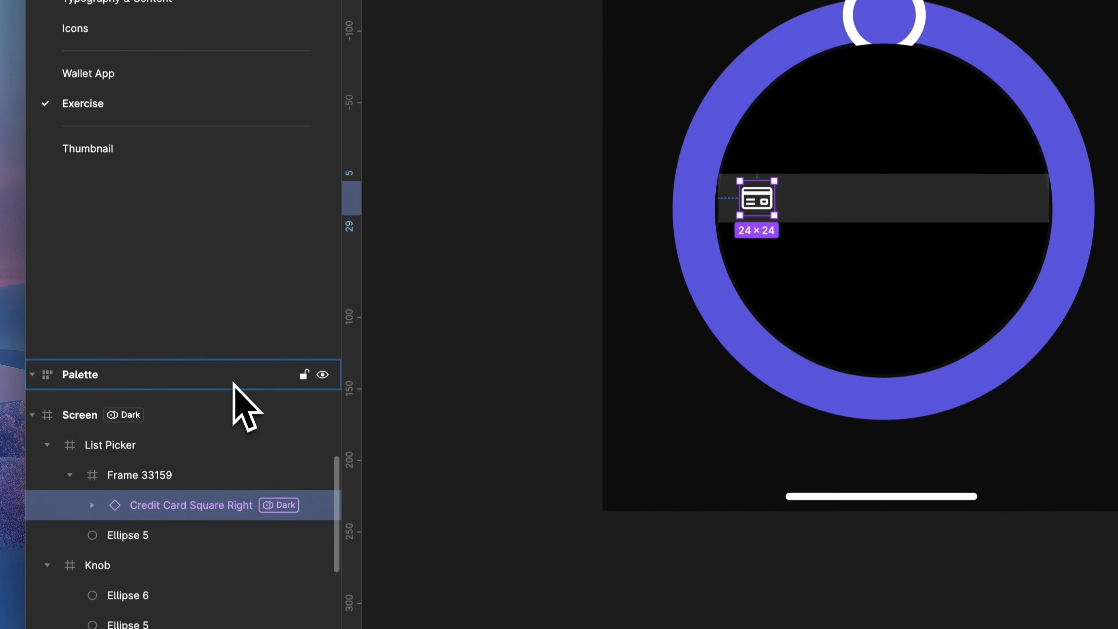
{"action": "left_click", "coordinate": [157, 453]}
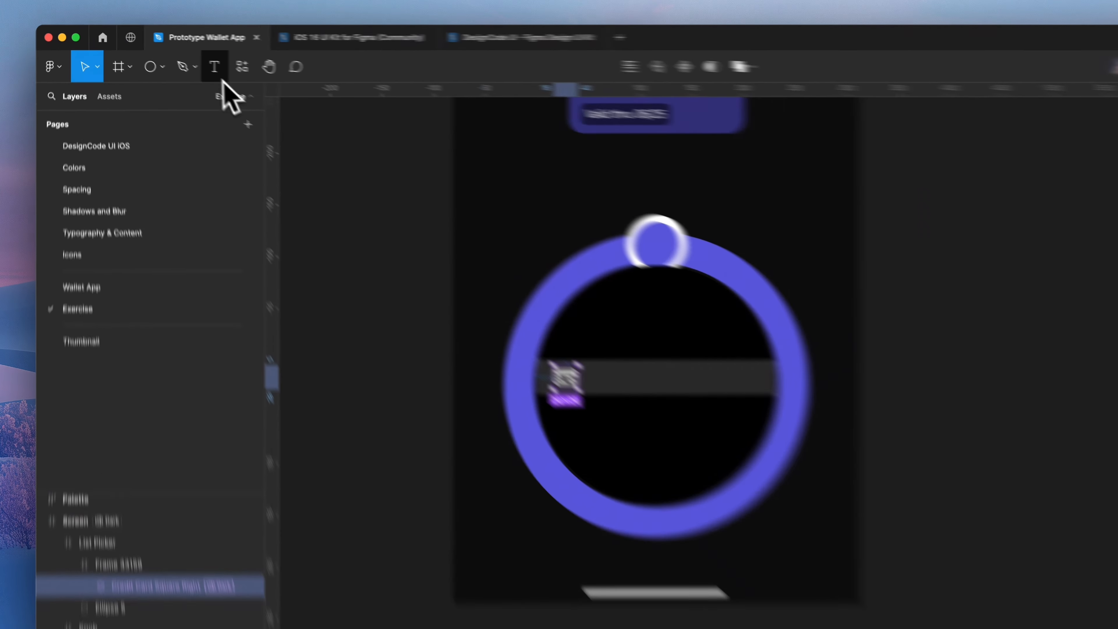
{"action": "left_click", "coordinate": [188, 58]}
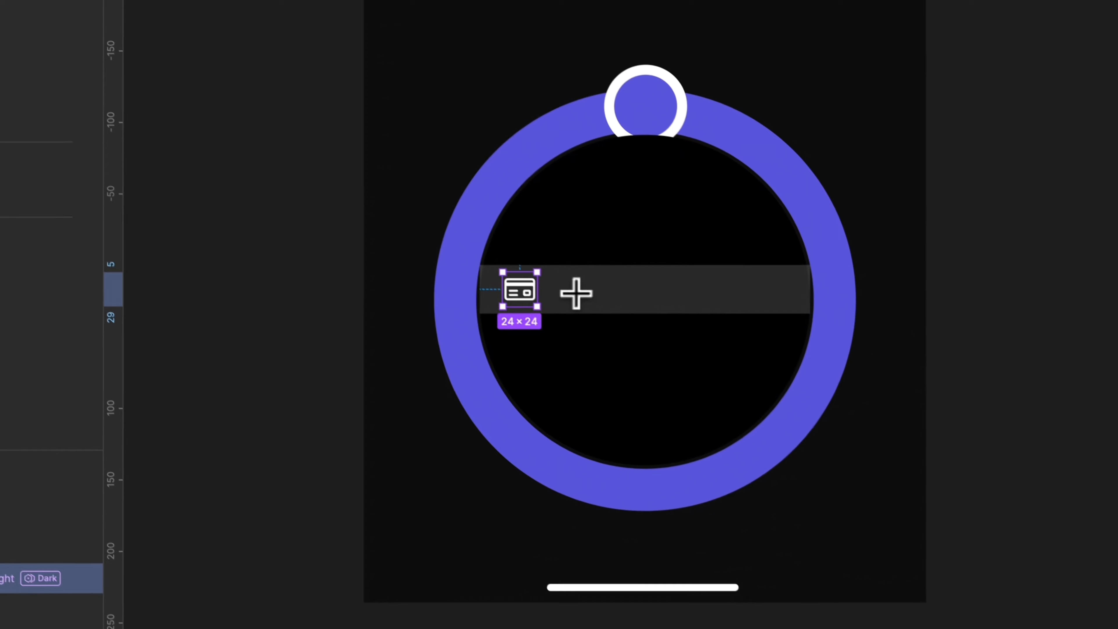
{"action": "left_click", "coordinate": [767, 475]}
{"action": "type", "text": "Credit Card"}
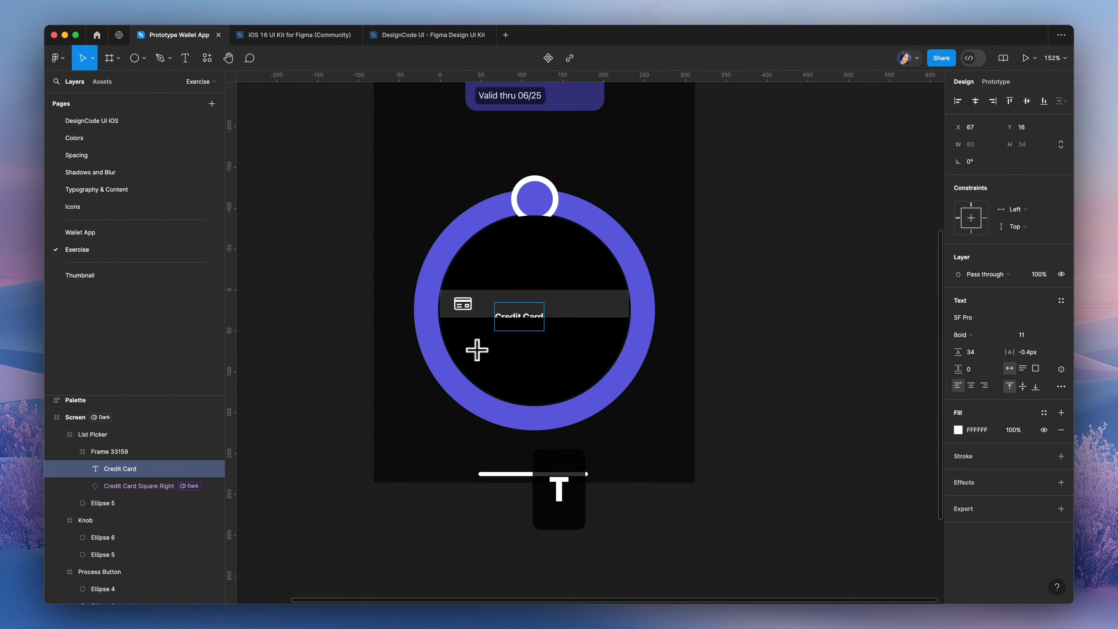
Center the Credit Card text horizontally and vertically in its frame and apply the Headline/Semibold 17/22 text style.
{"action": "left_click", "coordinate": [976, 100]}
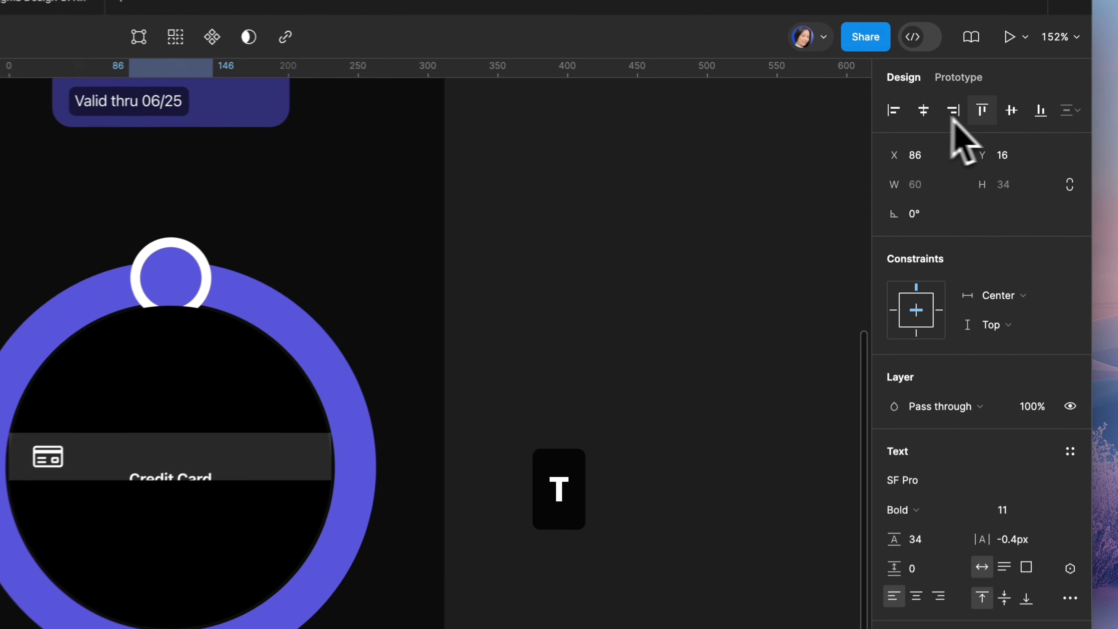
{"action": "left_click", "coordinate": [1027, 101]}
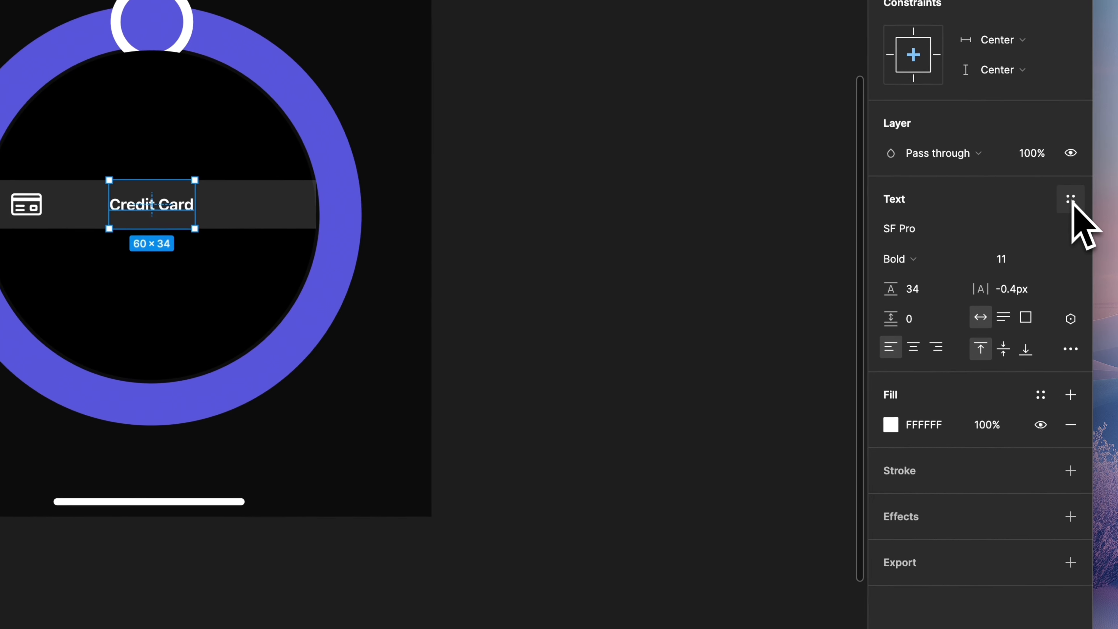
{"action": "left_click", "coordinate": [1071, 461]}
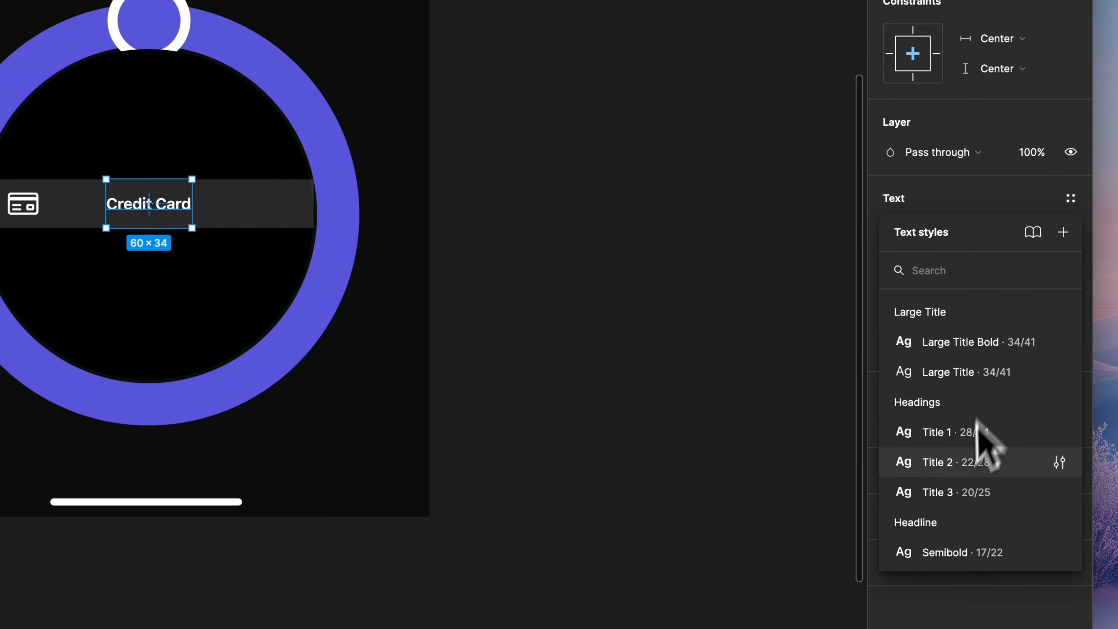
{"action": "scroll", "coordinate": [977, 420], "scroll_direction": "down", "scroll_amount": 5}
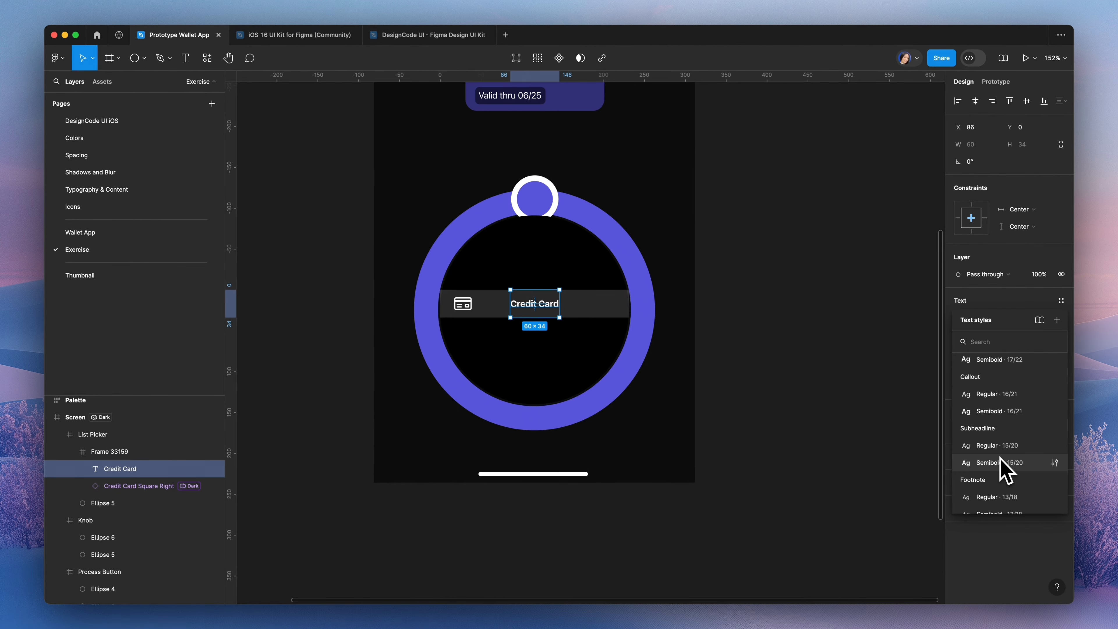
{"action": "scroll", "coordinate": [1000, 434], "scroll_direction": "up", "scroll_amount": 2}
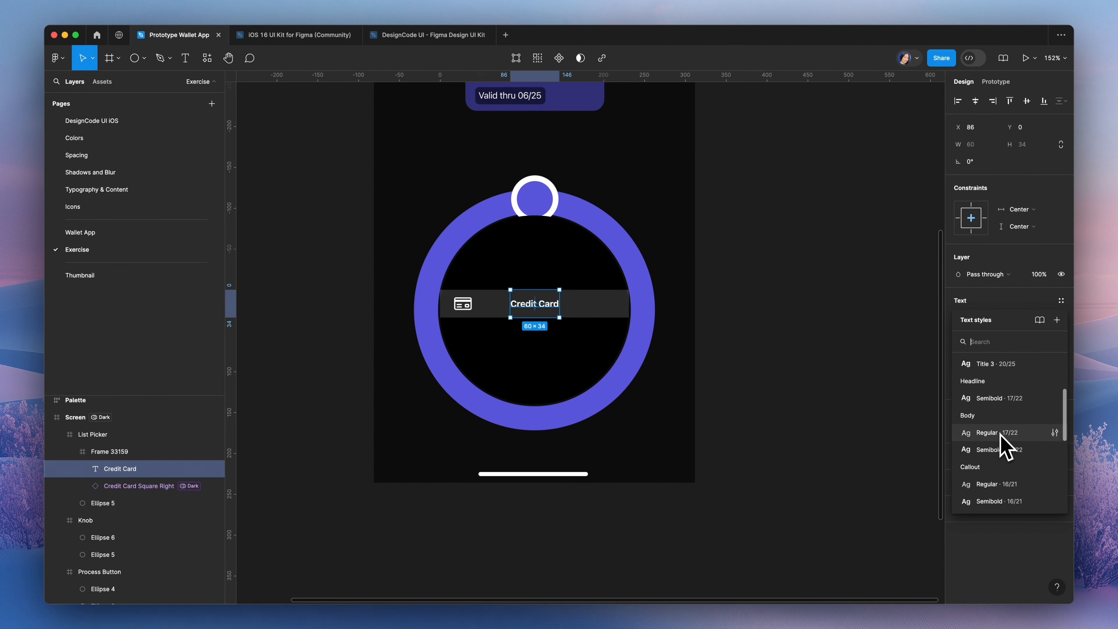
{"action": "left_click", "coordinate": [993, 399]}
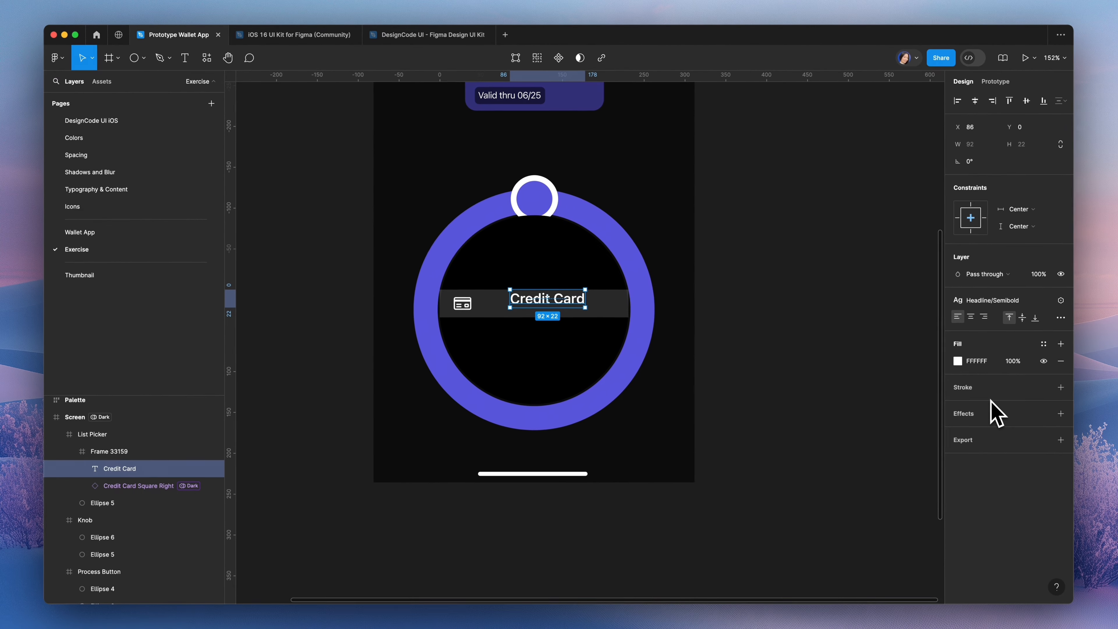
Apply auto layout to the Credit Card row frame with a fixed width of 231, and align it left and vertically centered in List Picker.
{"action": "left_click", "coordinate": [110, 452]}
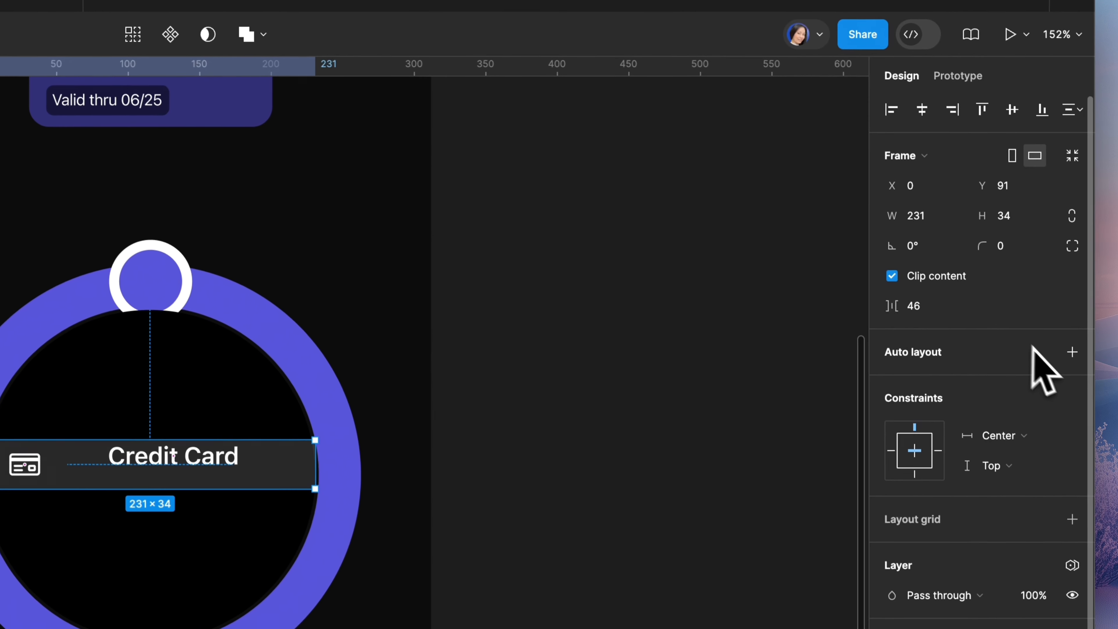
{"action": "left_click", "coordinate": [1072, 352]}
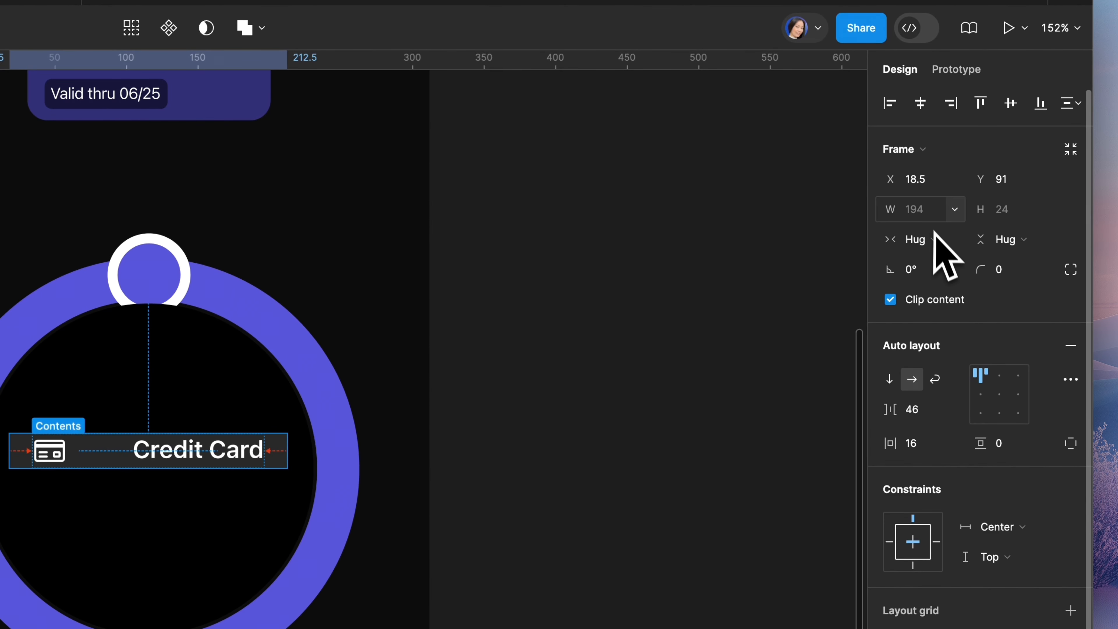
{"action": "left_click", "coordinate": [946, 238]}
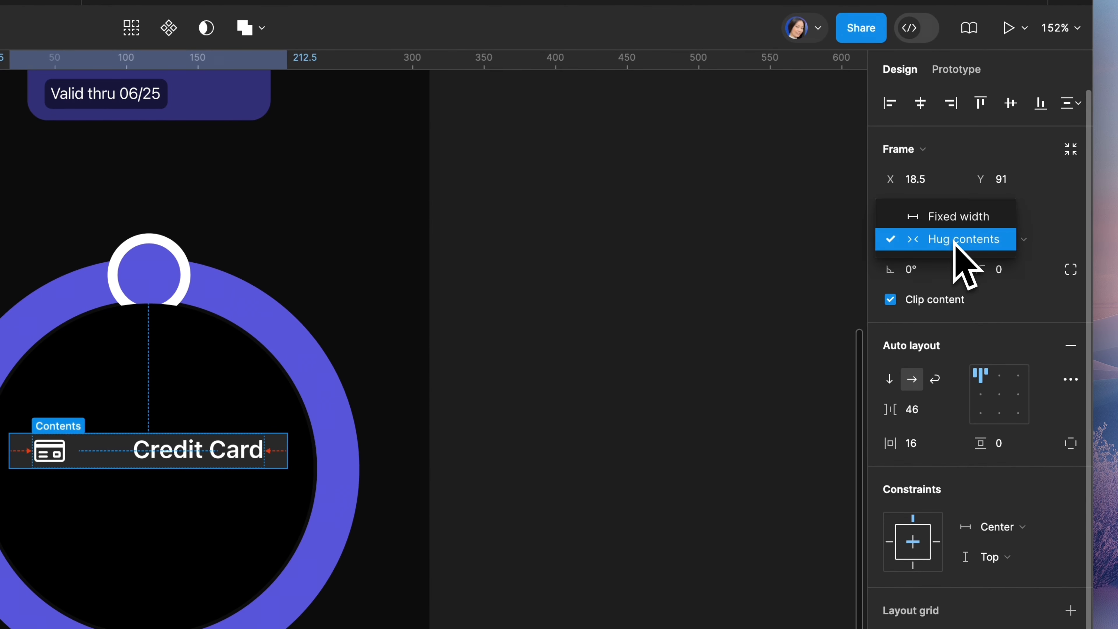
{"action": "left_click", "coordinate": [965, 218]}
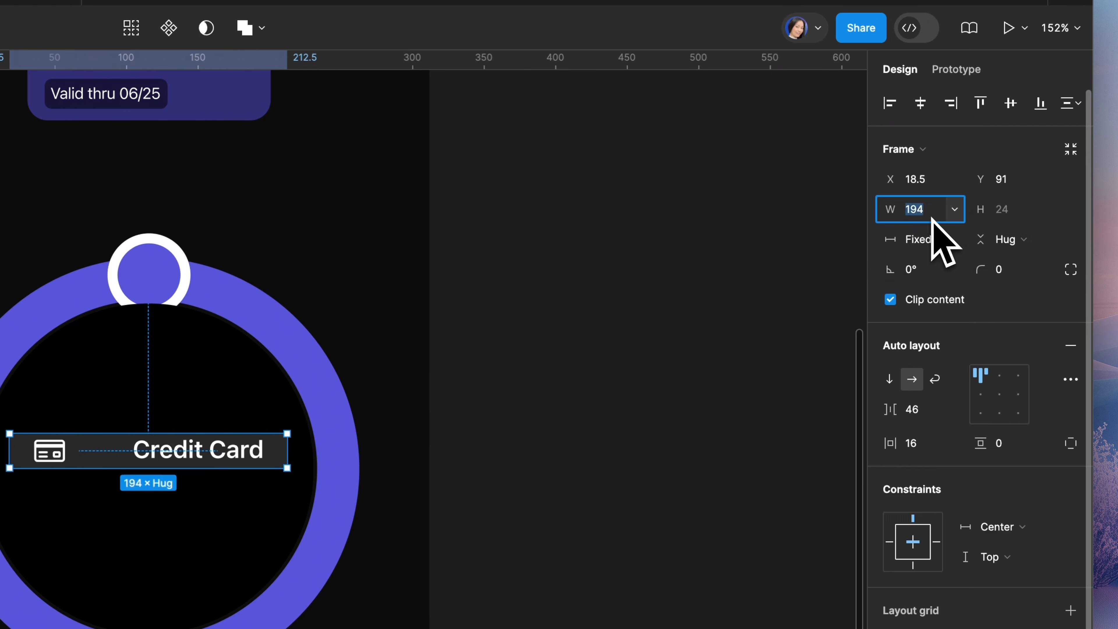
{"action": "key", "text": "Return"}
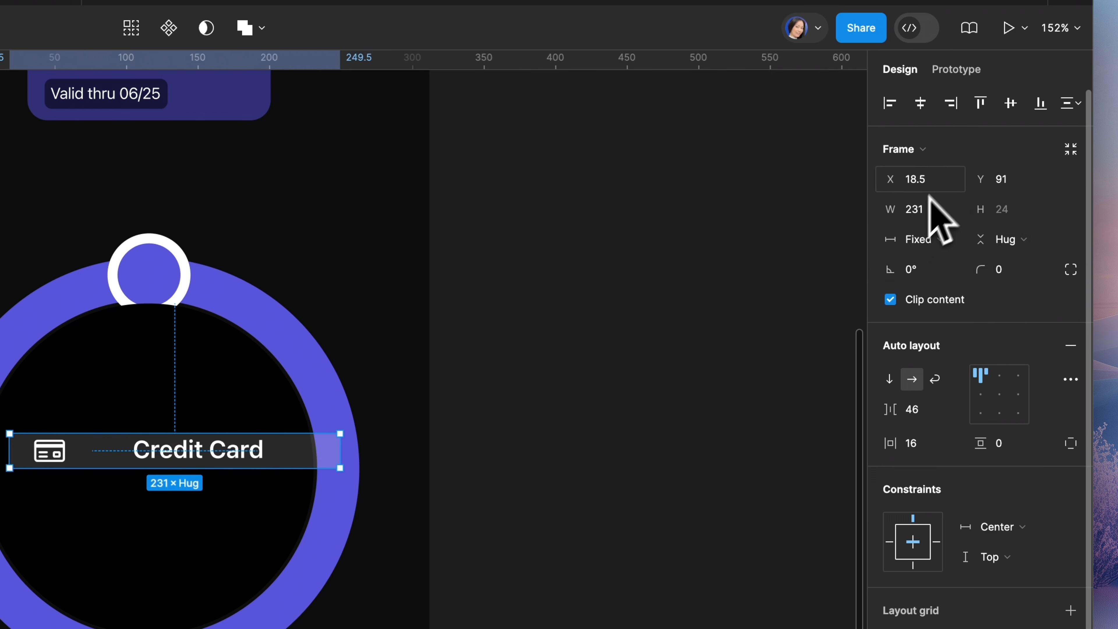
{"action": "left_click", "coordinate": [889, 104]}
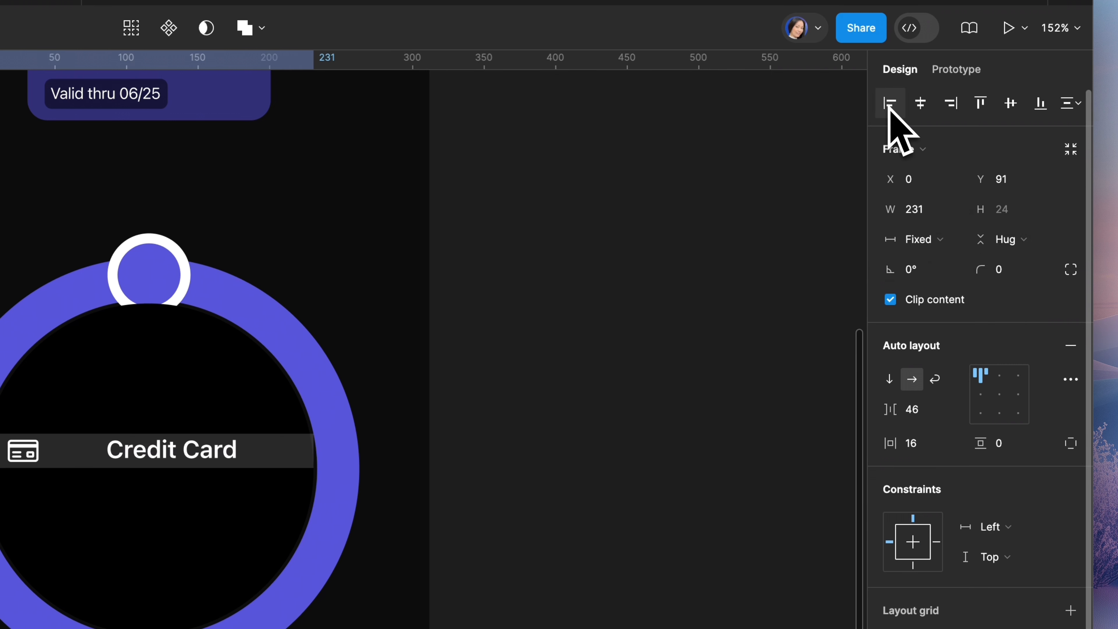
{"action": "left_click", "coordinate": [1011, 104]}
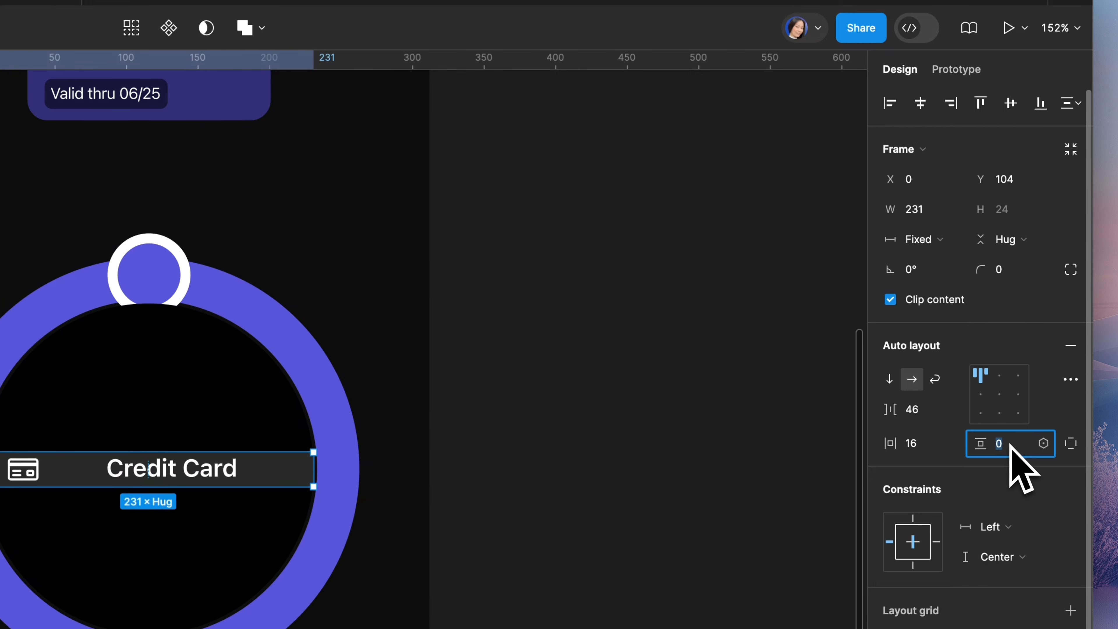
Set the row's auto layout to 8 vertical padding, 20 item spacing and 30 left padding.
{"action": "key", "text": "Return"}
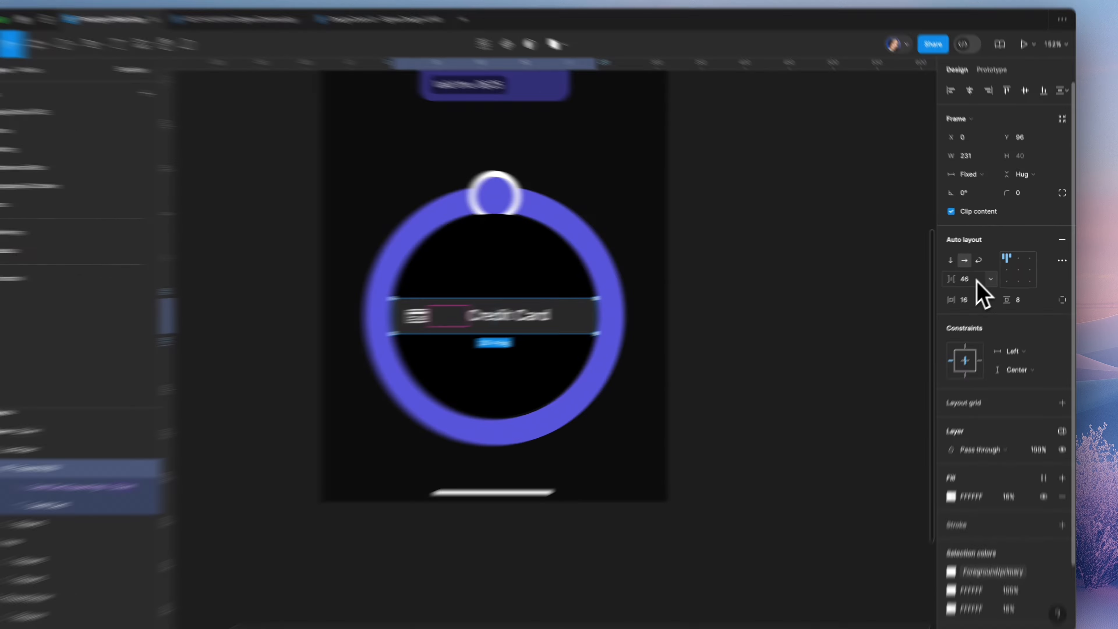
{"action": "left_click", "coordinate": [976, 280]}
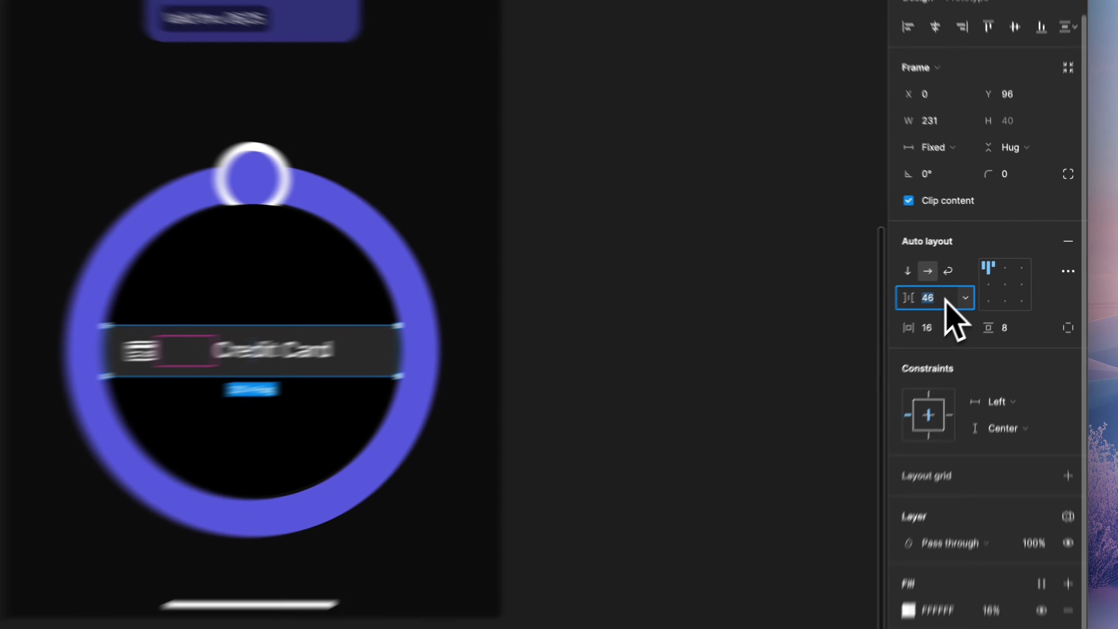
{"action": "type", "text": "20"}
{"action": "key", "text": "Return"}
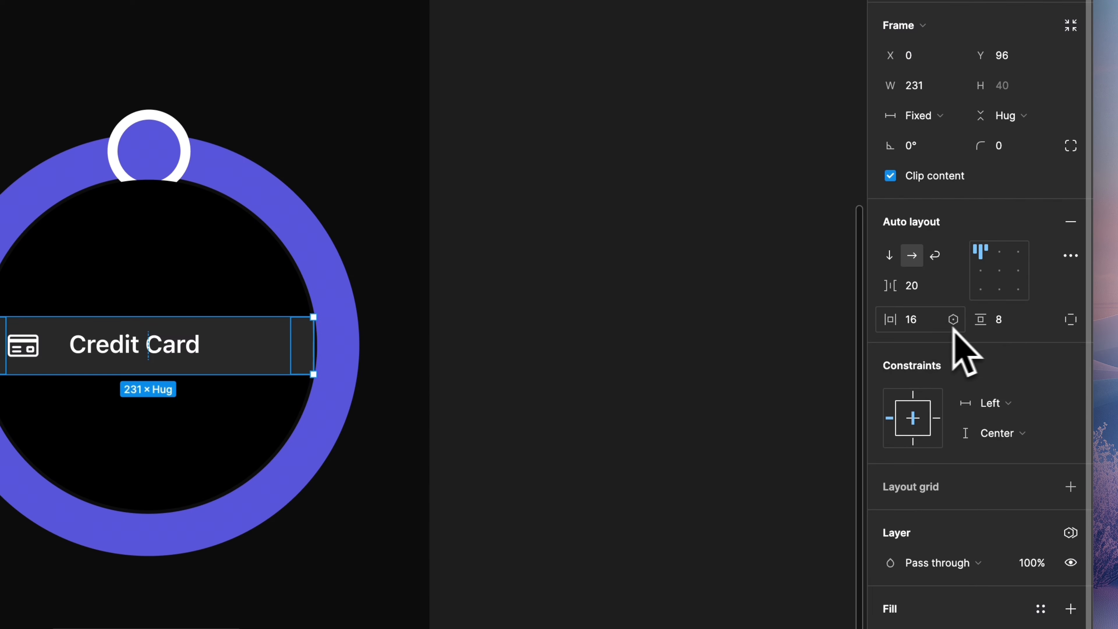
{"action": "left_click", "coordinate": [1071, 319]}
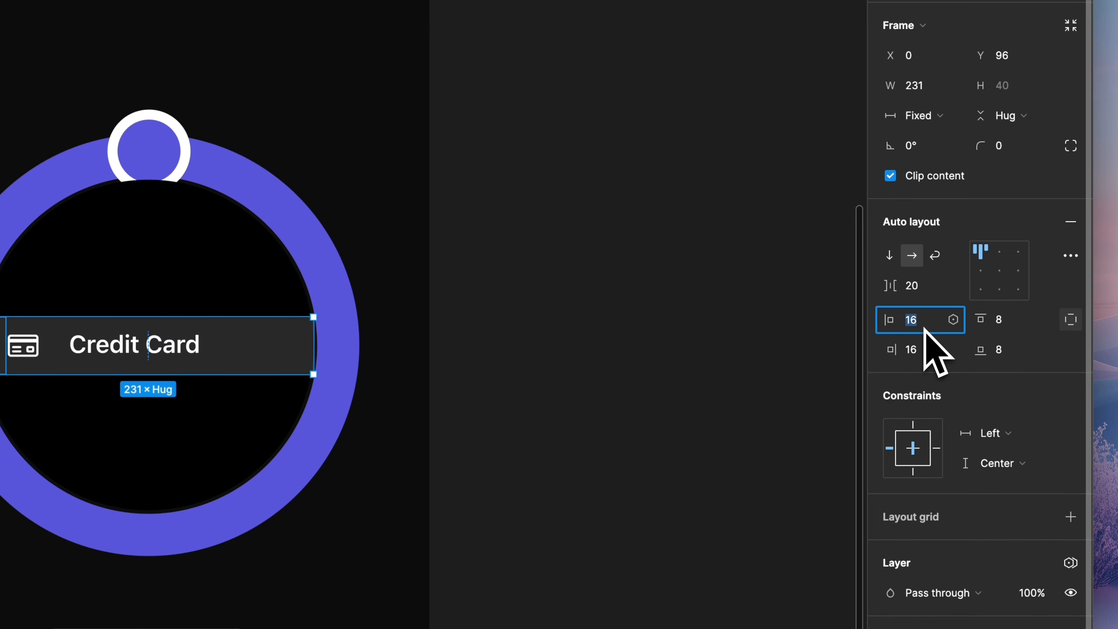
{"action": "key", "text": "Return"}
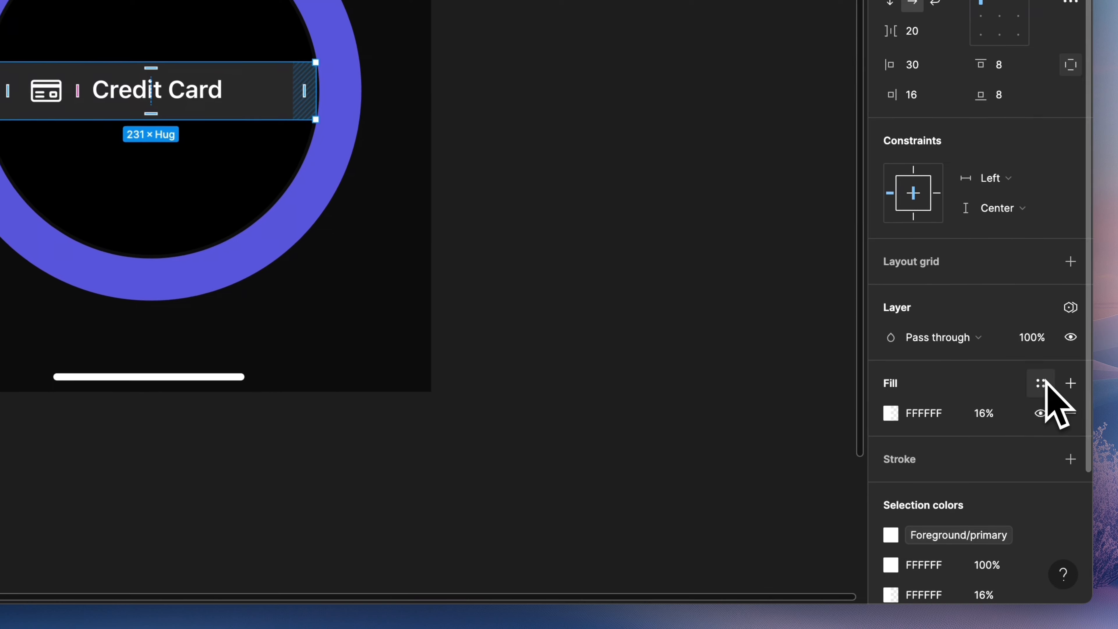
Apply the Container/background-tertiary color from the libraries as the Credit Card row's fill.
{"action": "left_click", "coordinate": [1044, 468]}
{"action": "left_click", "coordinate": [871, 484]}
{"action": "scroll", "coordinate": [751, 400], "scroll_direction": "down", "scroll_amount": 8}
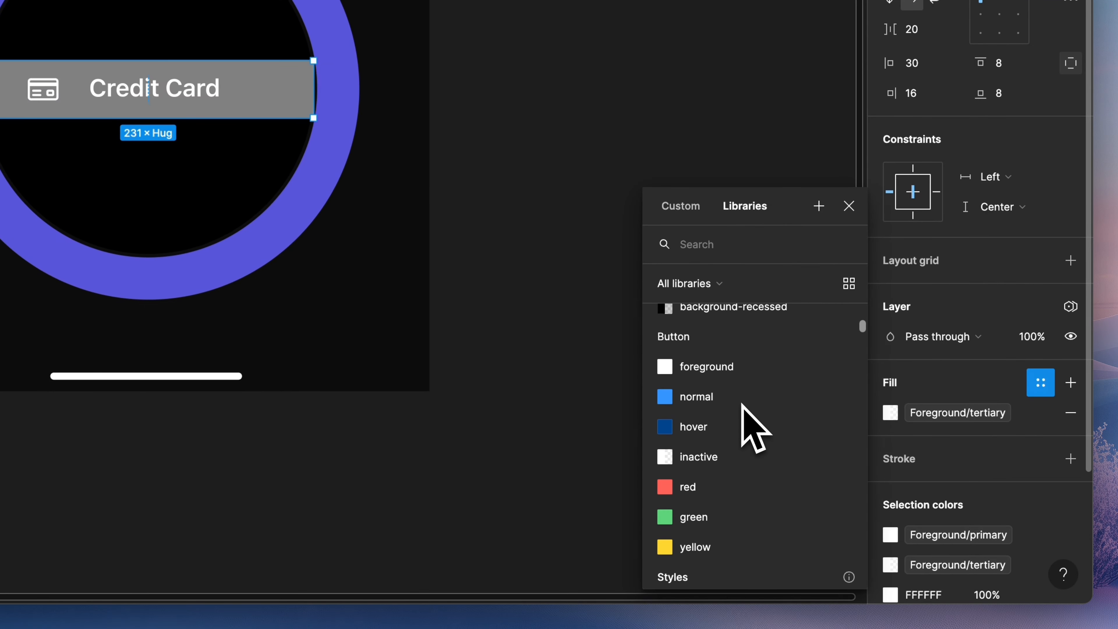
{"action": "scroll", "coordinate": [744, 407], "scroll_direction": "up", "scroll_amount": 3}
{"action": "left_click", "coordinate": [754, 381]}
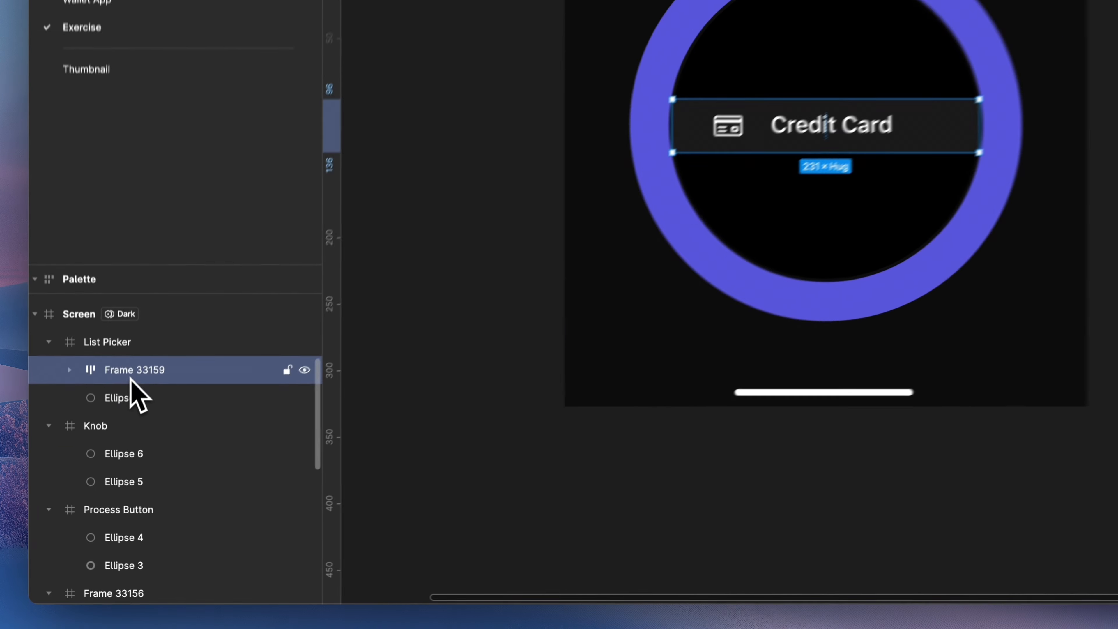
Rename the Credit Card row frame as List.
{"action": "double_click", "coordinate": [114, 467]}
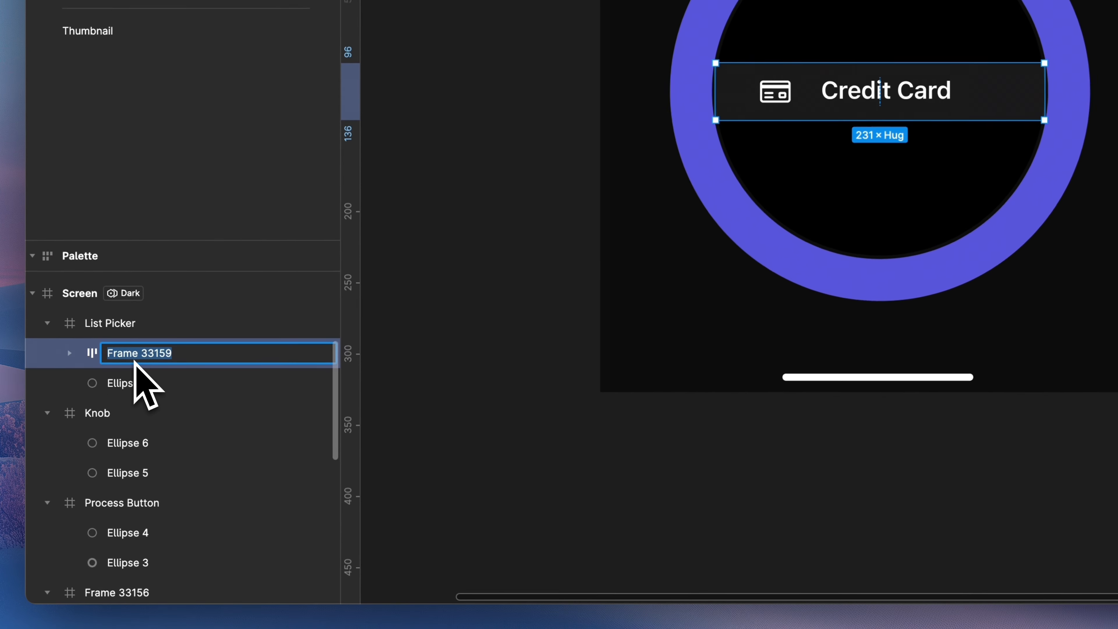
{"action": "type", "text": "List"}
{"action": "key", "text": "Return"}
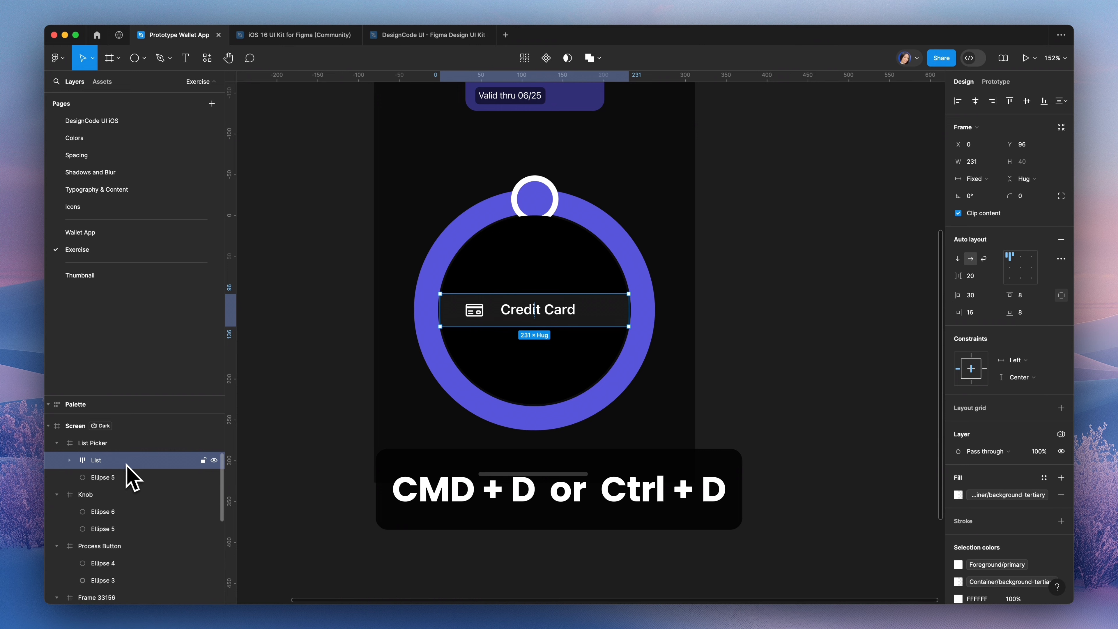
Duplicate the List row, move the copy up 40 px so it sits directly above, and select the original row.
{"action": "key", "text": "super+d"}
{"action": "key", "text": "shift+Up"}
{"action": "key", "text": "shift+Up"}
{"action": "key", "text": "shift+Up"}
{"action": "key", "text": "shift+Up"}
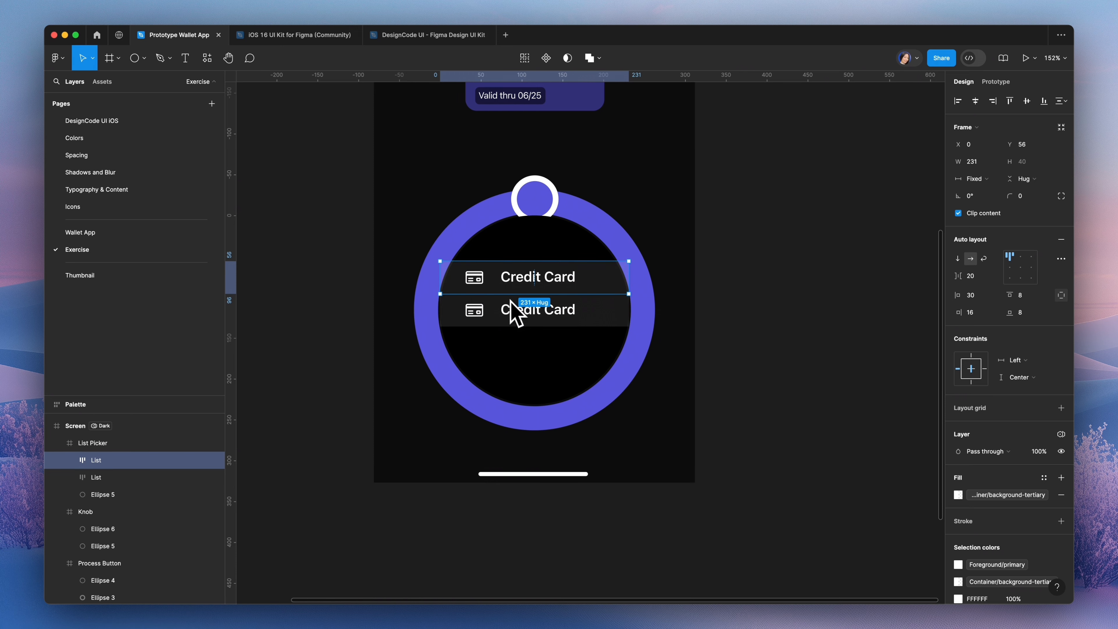
{"action": "left_click", "coordinate": [108, 478]}
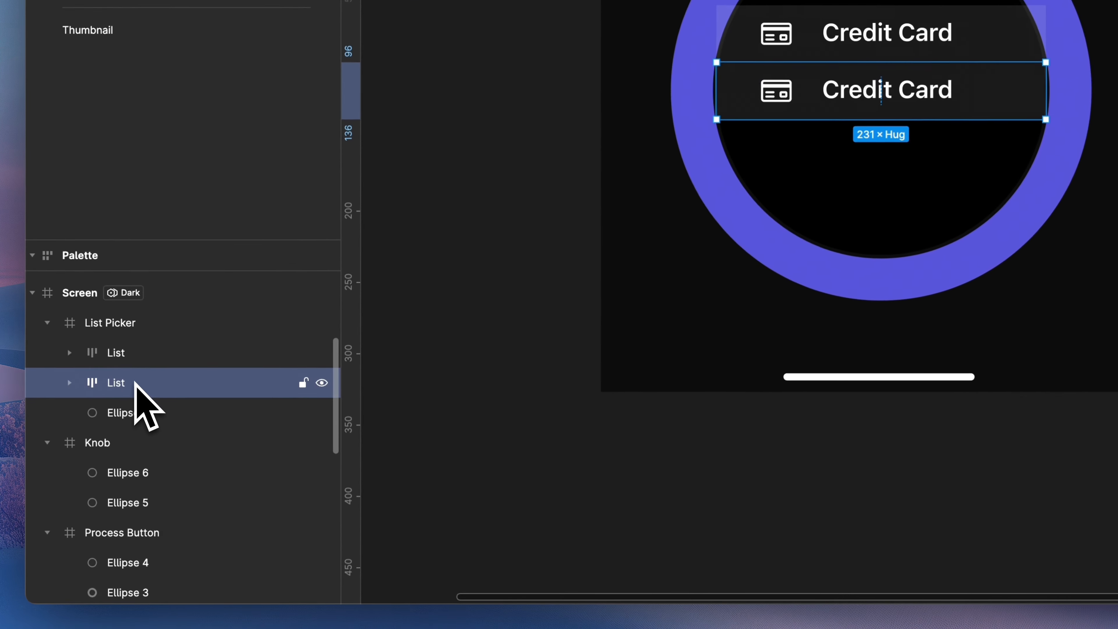
Duplicate the selected List row and move the copy down 40 px so it sits directly below the original.
{"action": "key", "text": "super+d"}
{"action": "key", "text": "shift+Down"}
{"action": "key", "text": "shift+Down"}
{"action": "key", "text": "shift+Down"}
{"action": "key", "text": "shift+Down"}
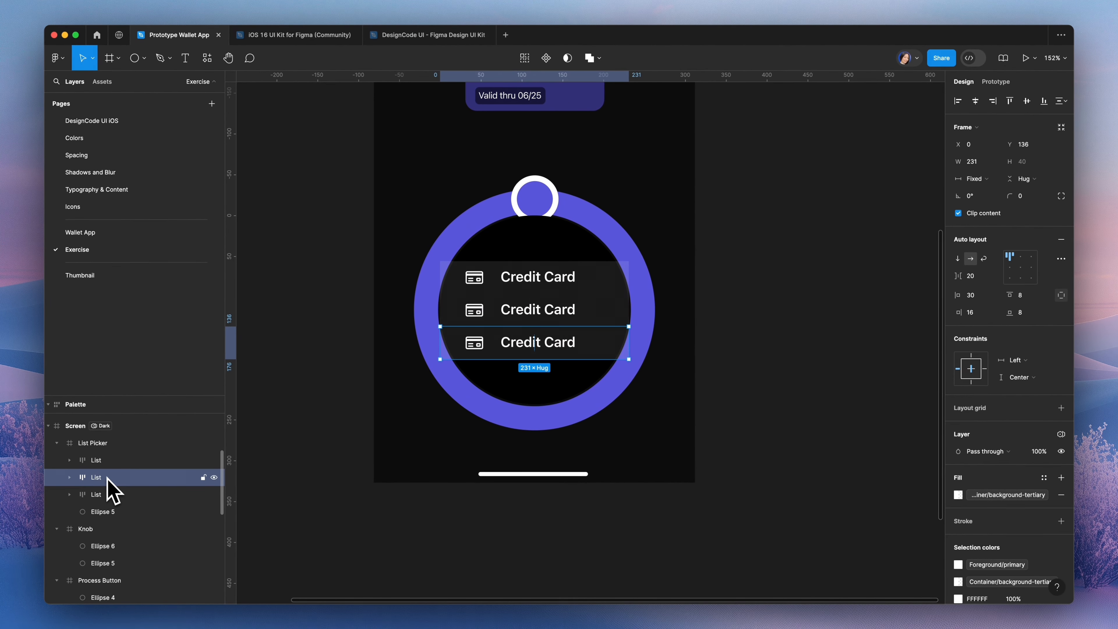
{"action": "key", "text": "Up"}
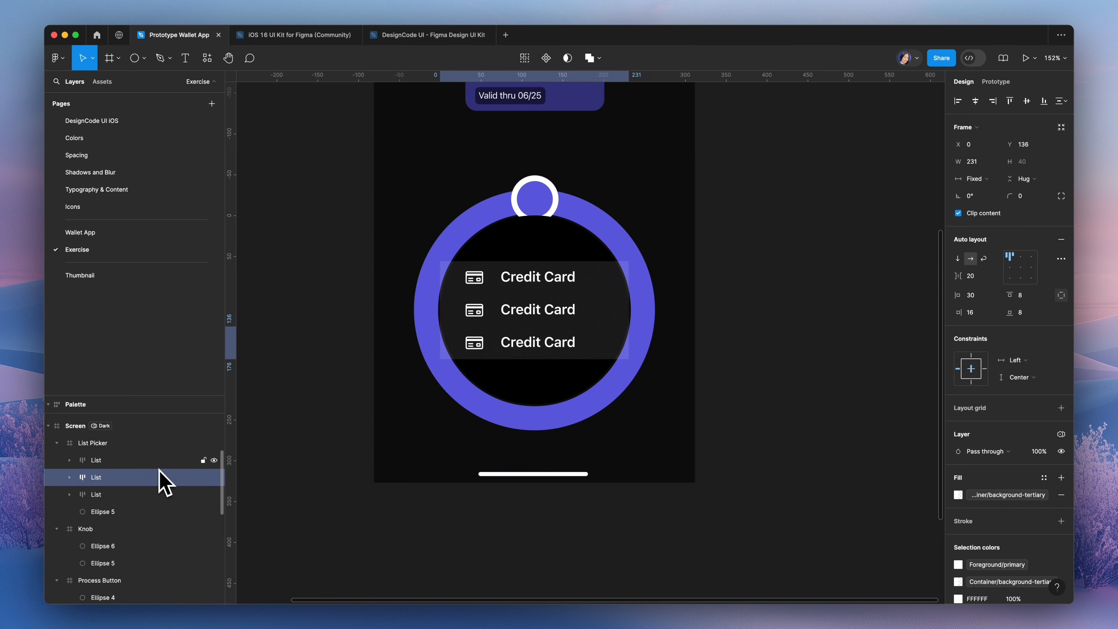
Detach the background-tertiary variable from the fills of the bottom and top List rows and hide both fills.
{"action": "left_click", "coordinate": [140, 493]}
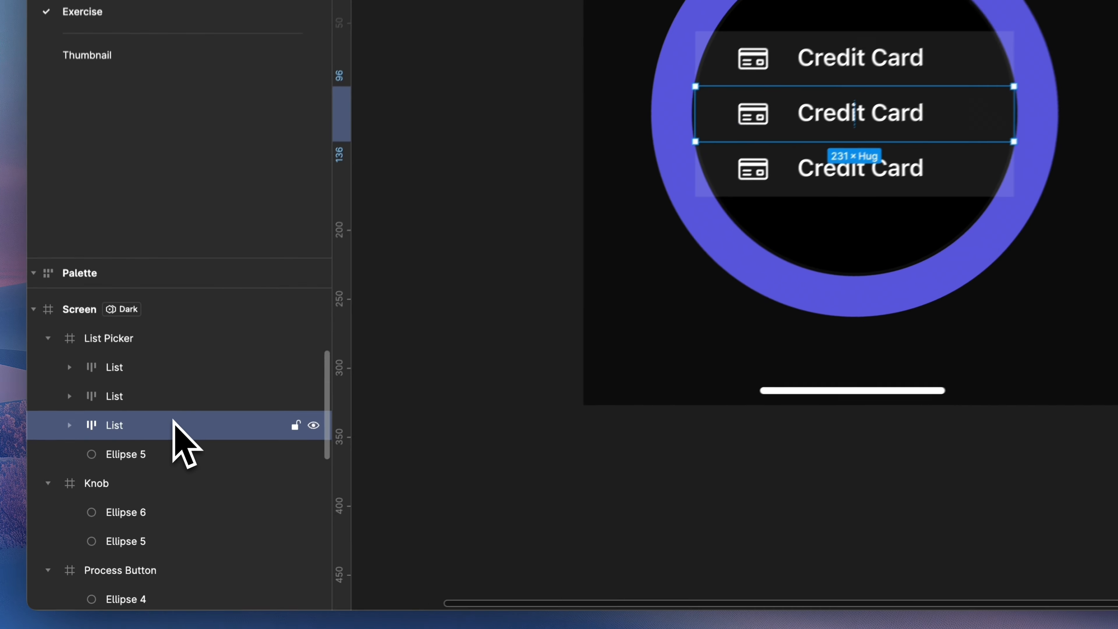
{"action": "left_click", "coordinate": [174, 393]}
{"action": "scroll", "coordinate": [1031, 478], "scroll_direction": "down", "scroll_amount": 2}
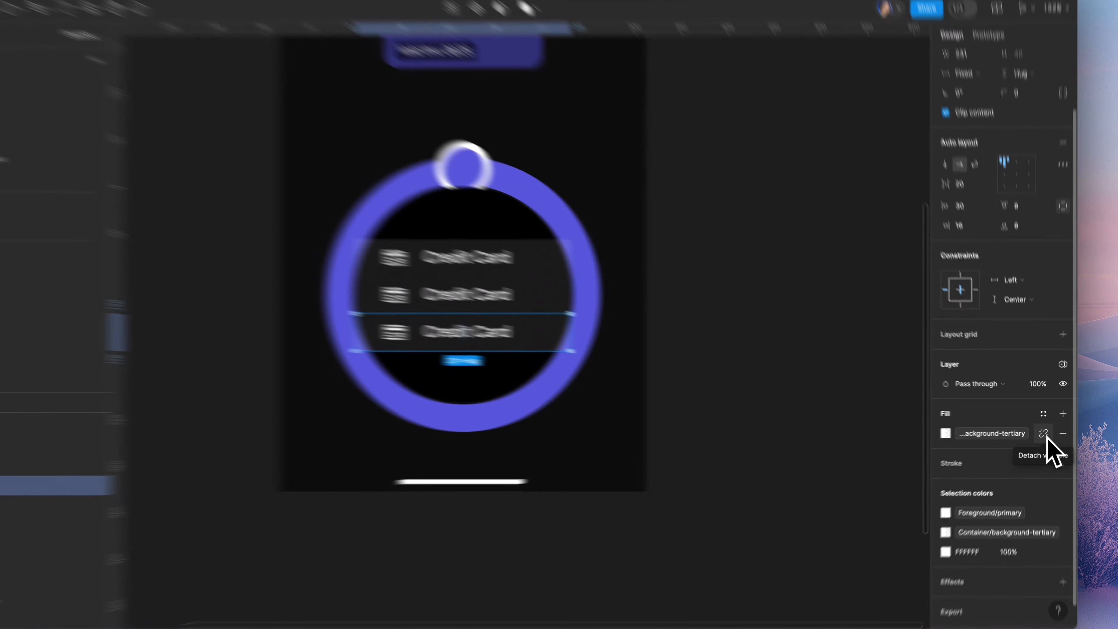
{"action": "left_click", "coordinate": [1045, 431]}
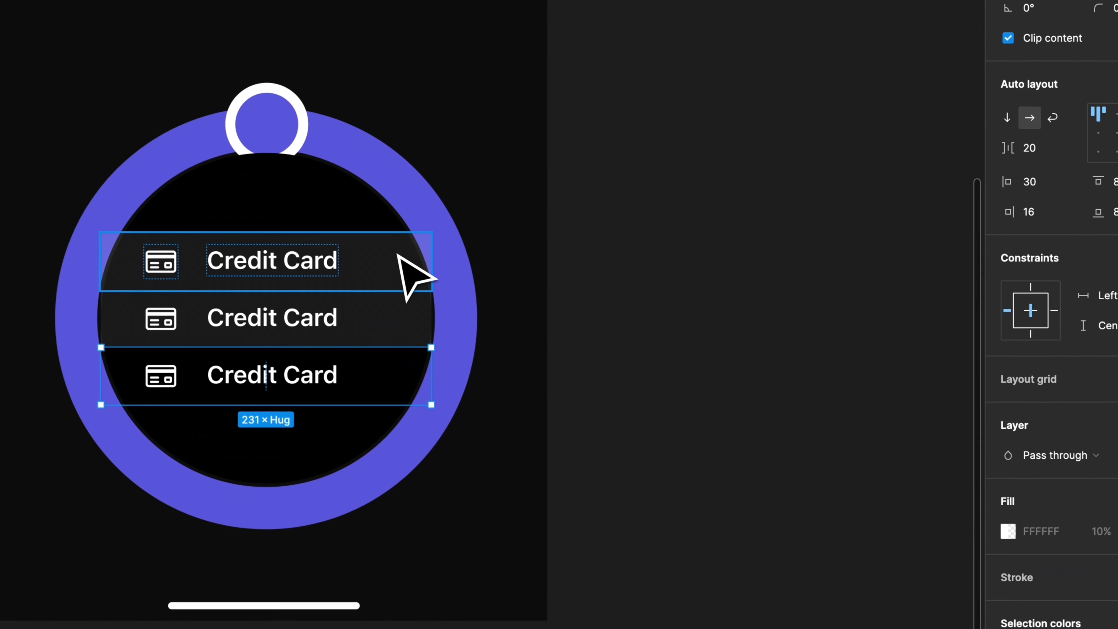
{"action": "left_click", "coordinate": [277, 162]}
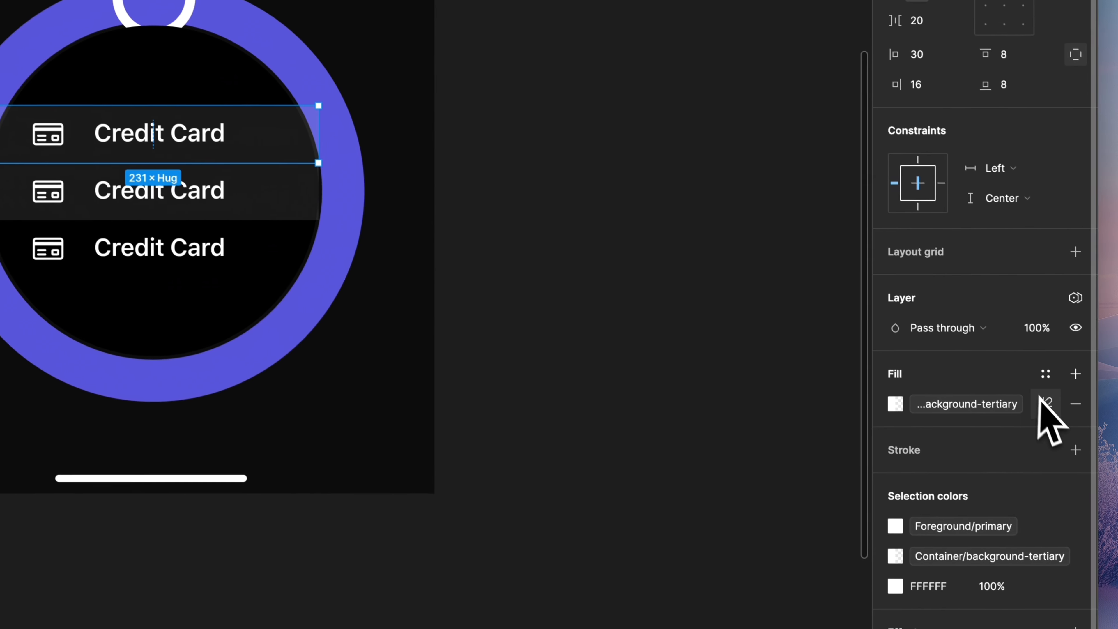
{"action": "left_click", "coordinate": [1041, 400]}
{"action": "left_click", "coordinate": [1041, 400]}
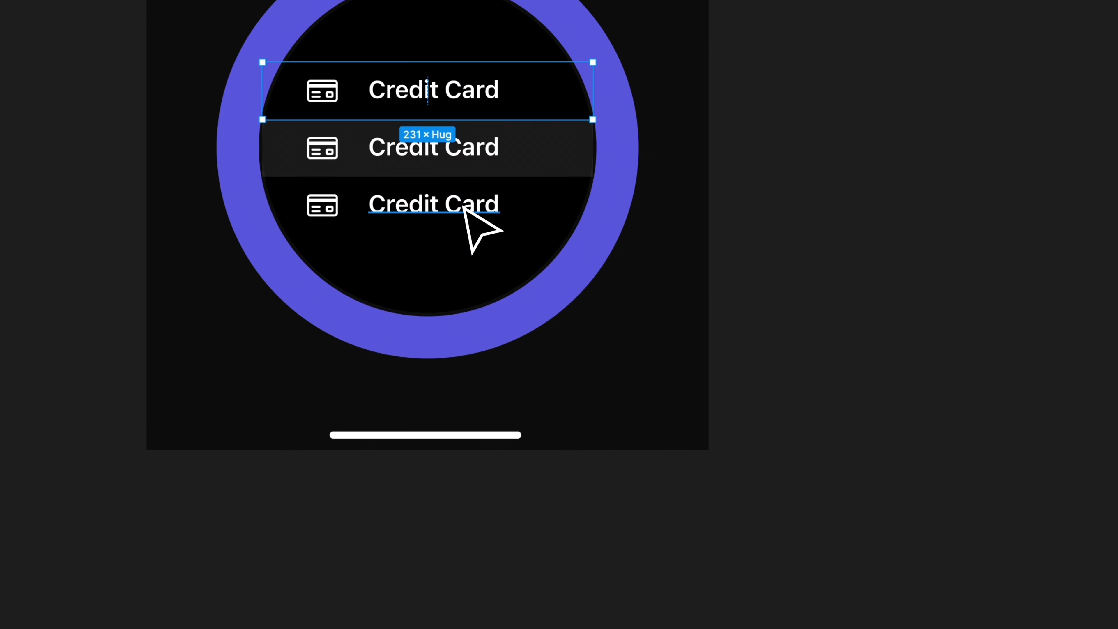
Change the bottom row's text to Debit Card and apply the Foreground/secondary color to it.
{"action": "left_click", "coordinate": [464, 209]}
{"action": "double_click", "coordinate": [406, 203]}
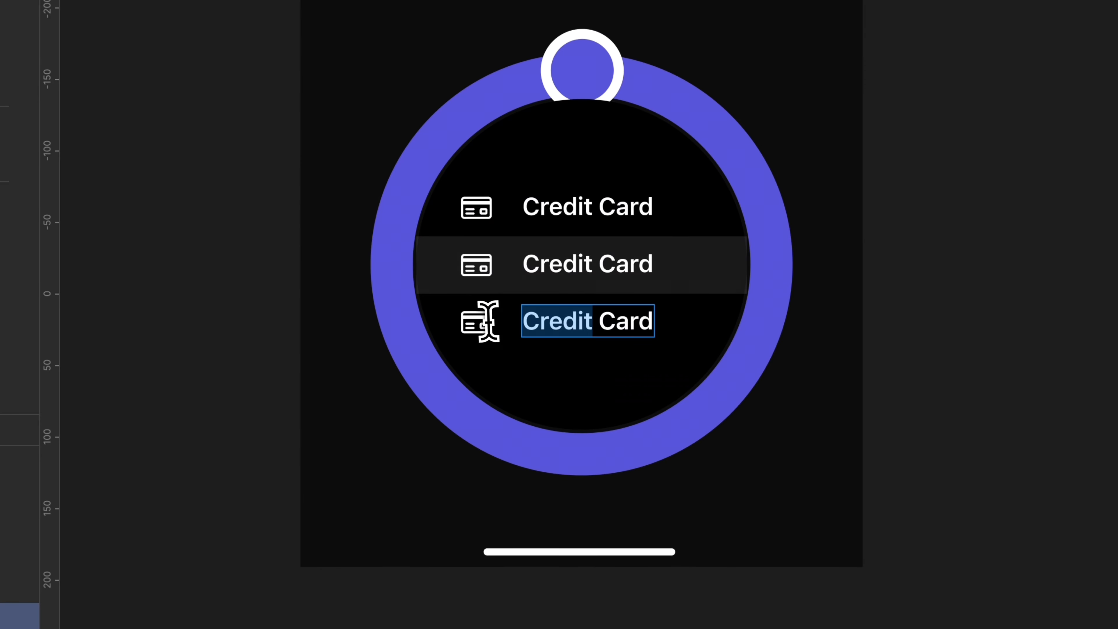
{"action": "type", "text": "Debit"}
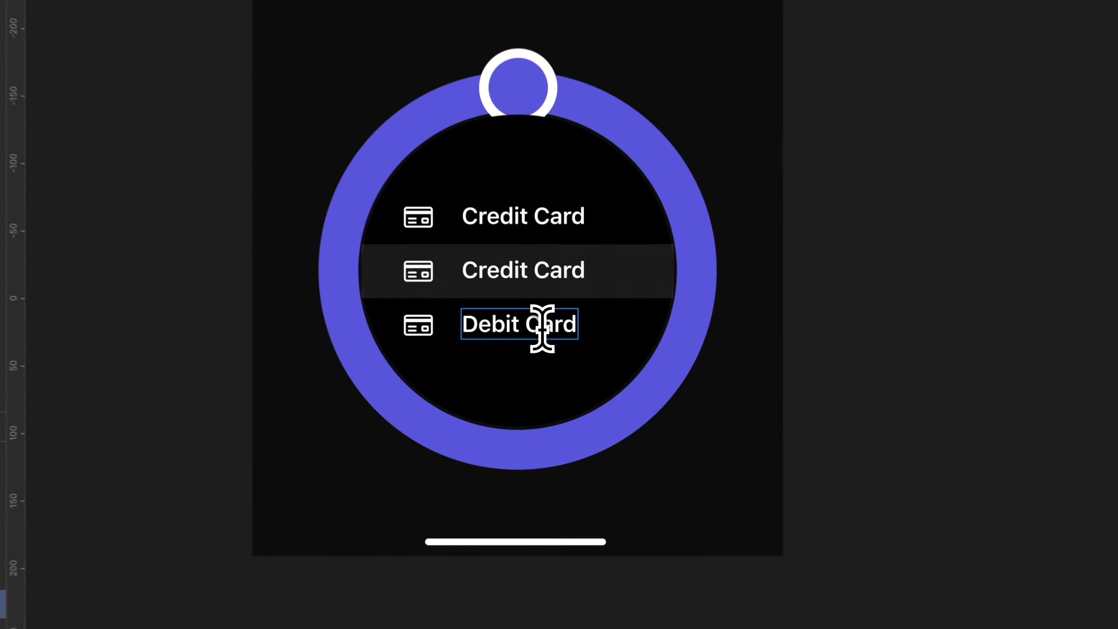
{"action": "key", "text": "Escape"}
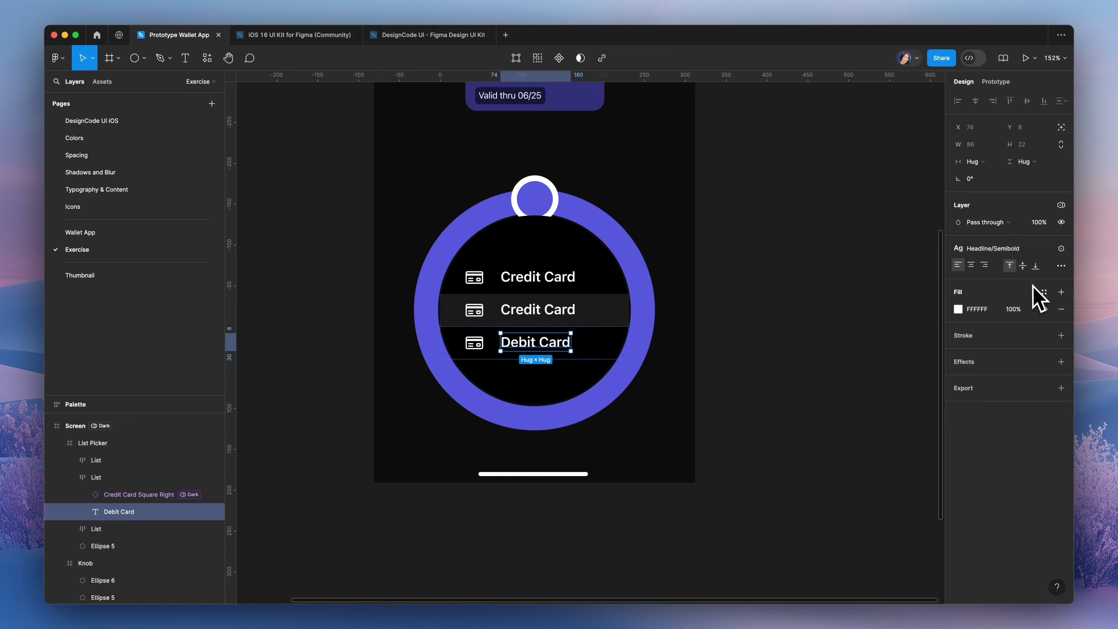
{"action": "left_click", "coordinate": [1041, 292]}
{"action": "left_click", "coordinate": [879, 403]}
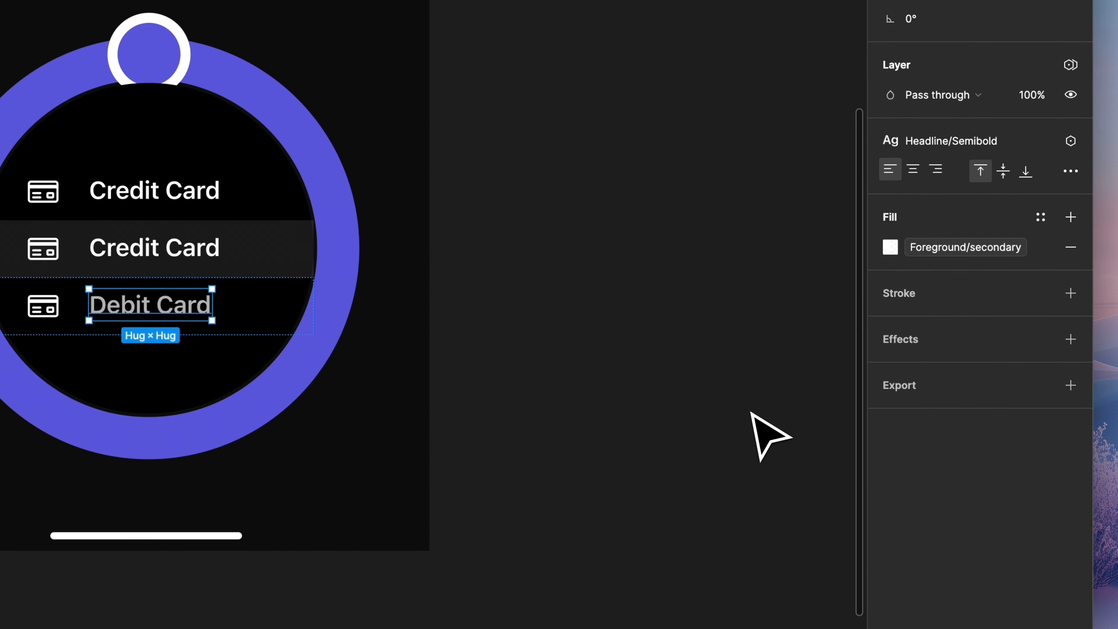
Apply the Foreground/primary library color to the middle row's Credit Card text.
{"action": "left_click", "coordinate": [174, 252]}
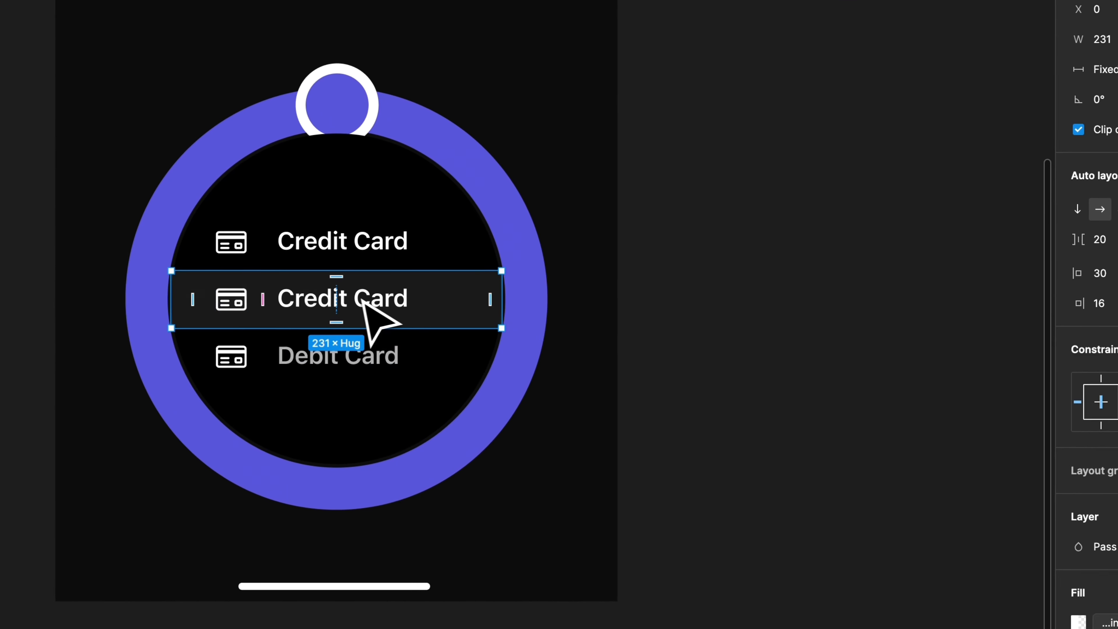
{"action": "left_click", "coordinate": [381, 304]}
{"action": "left_click", "coordinate": [1041, 244]}
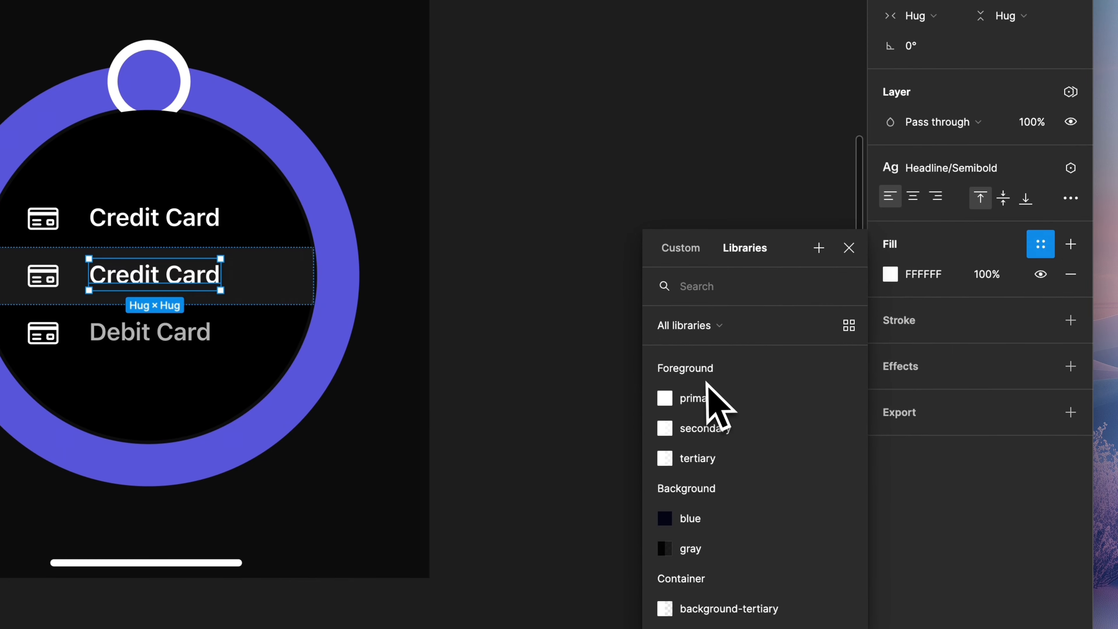
{"action": "left_click", "coordinate": [708, 396]}
Apply the Foreground/secondary color to the top row's text and change it to Transit Card.
{"action": "left_click", "coordinate": [203, 218]}
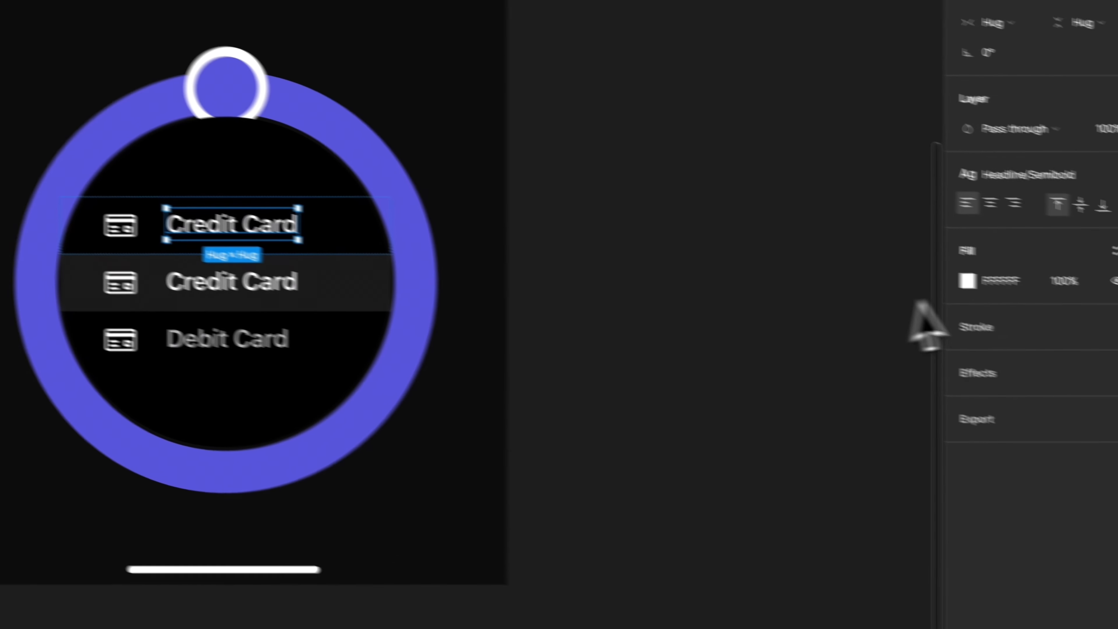
{"action": "left_click", "coordinate": [1116, 251]}
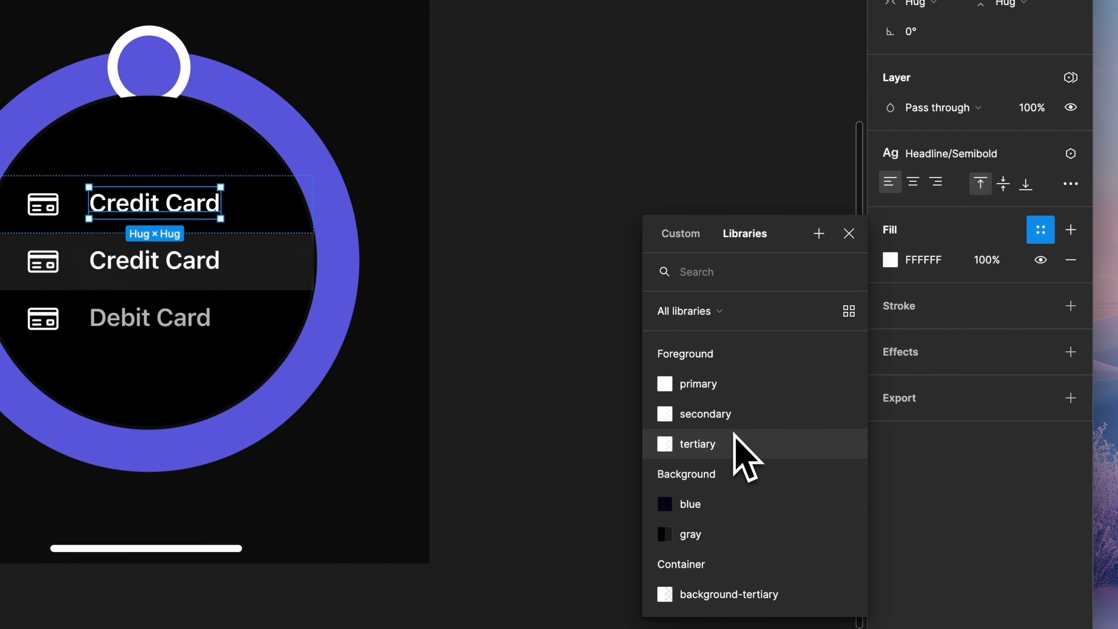
{"action": "left_click", "coordinate": [733, 420]}
{"action": "double_click", "coordinate": [134, 199]}
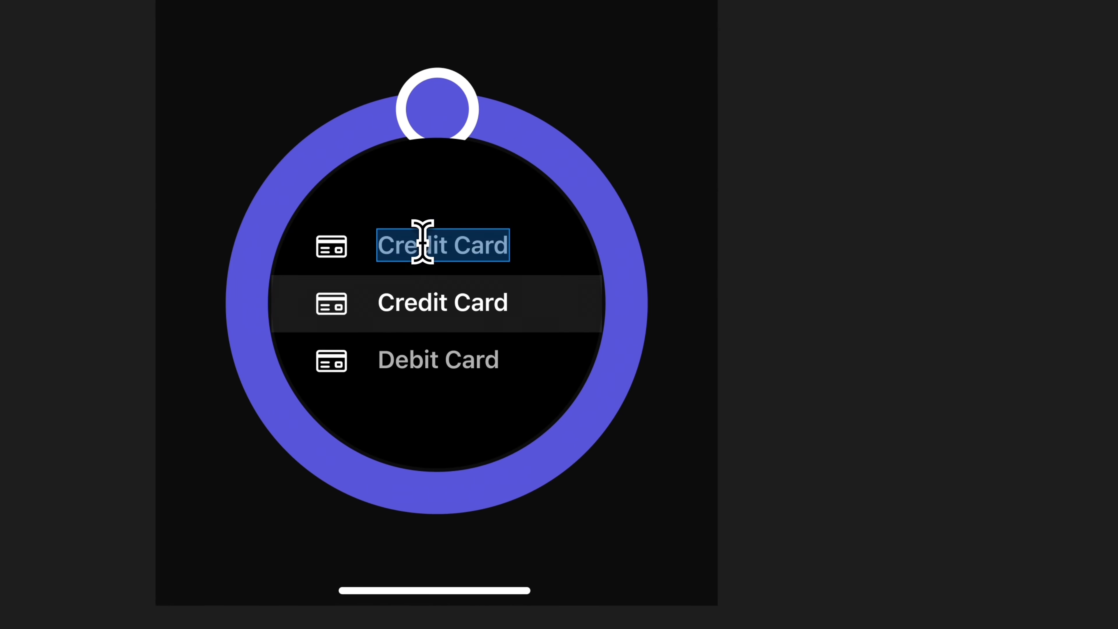
{"action": "left_click", "coordinate": [448, 247]}
{"action": "type", "text": "Trans"}
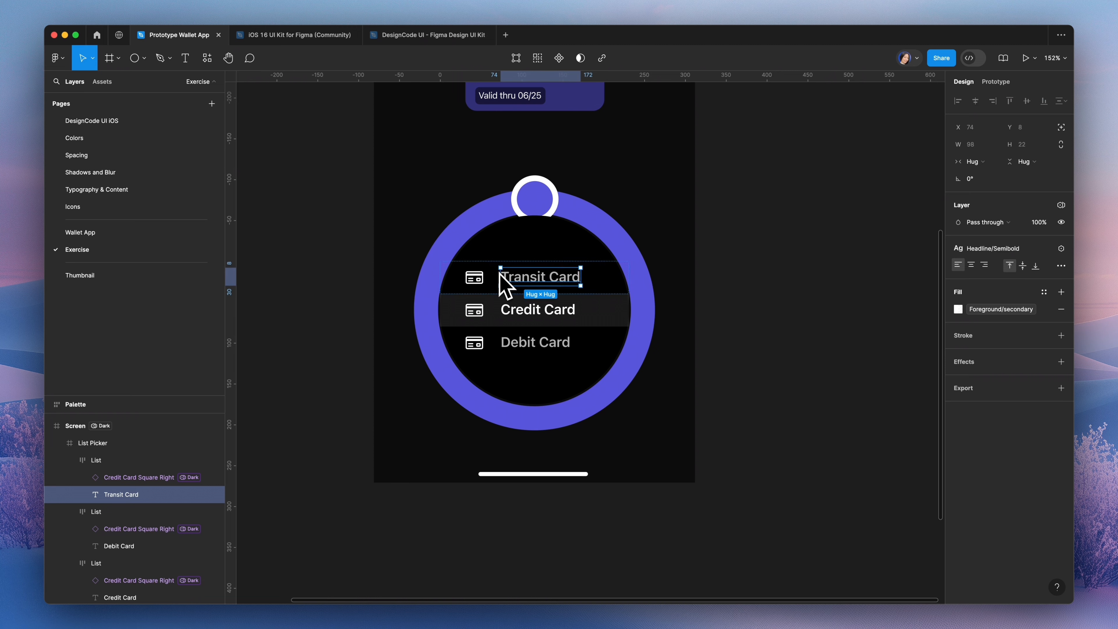
Swap the Transit Card row's icon for Train 2 and recolor it with Foreground/secondary.
{"action": "left_click", "coordinate": [477, 285]}
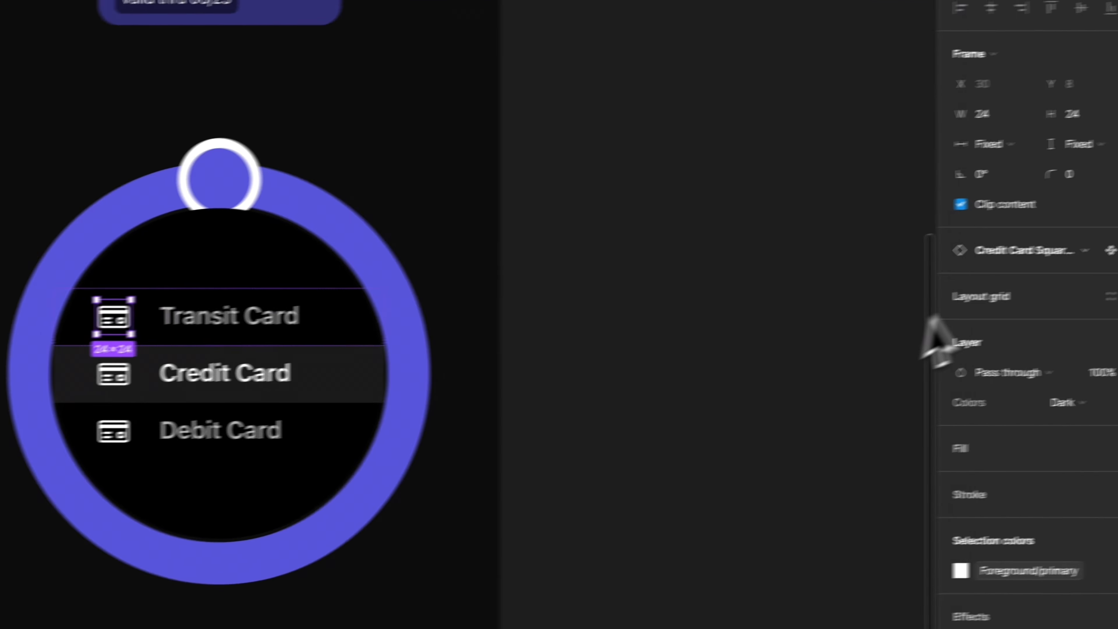
{"action": "left_click", "coordinate": [962, 259]}
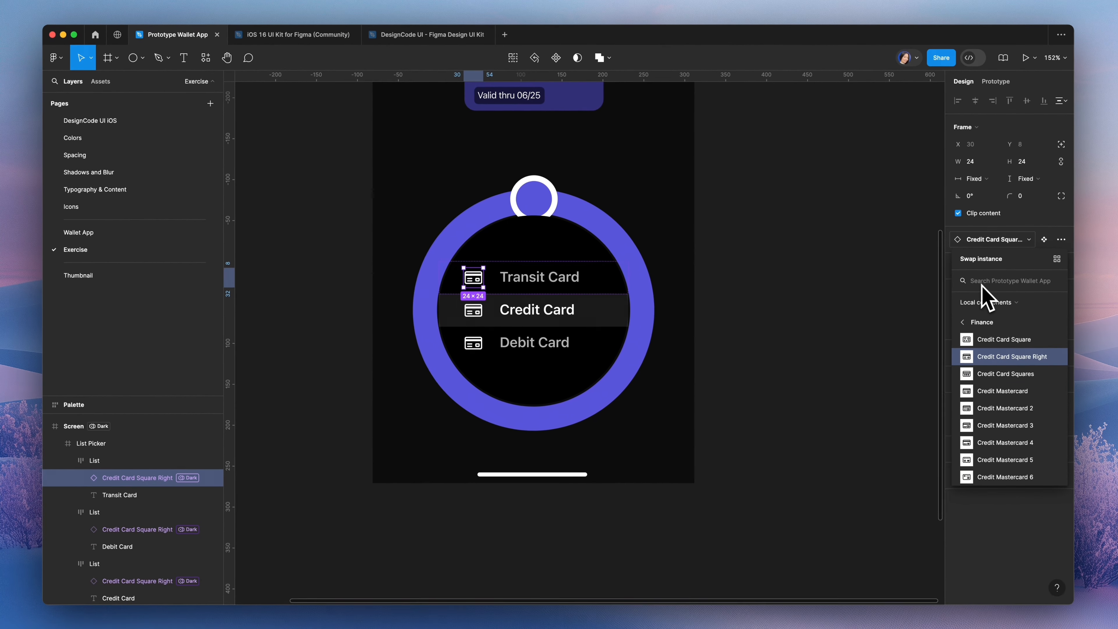
{"action": "type", "text": "bus"}
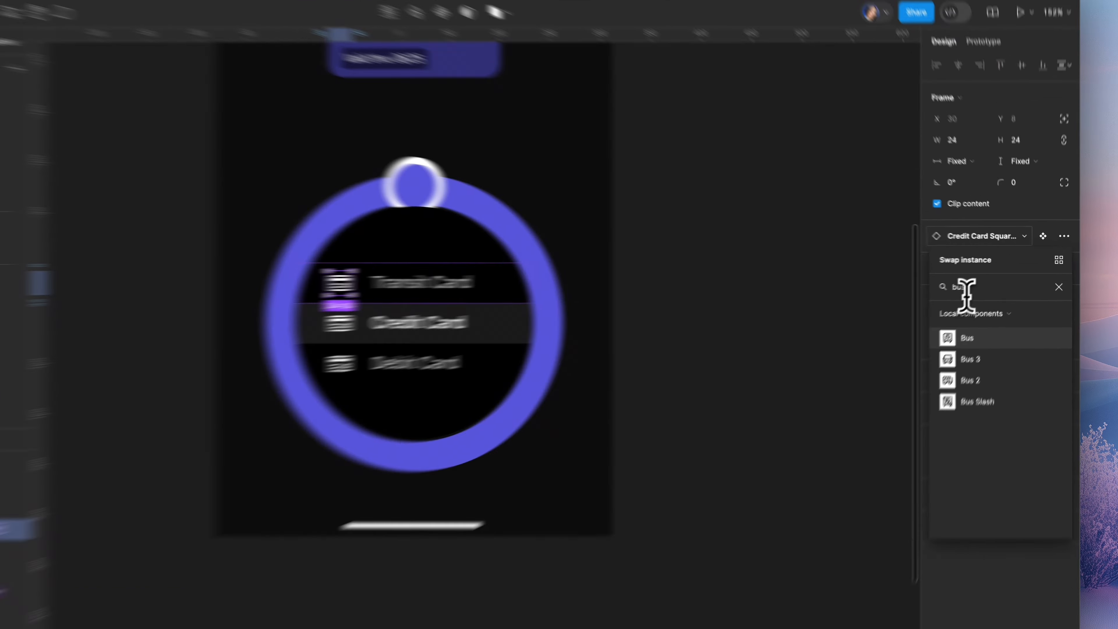
{"action": "key", "text": "BackSpace"}
{"action": "key", "text": "BackSpace"}
{"action": "key", "text": "BackSpace"}
{"action": "type", "text": "trai"}
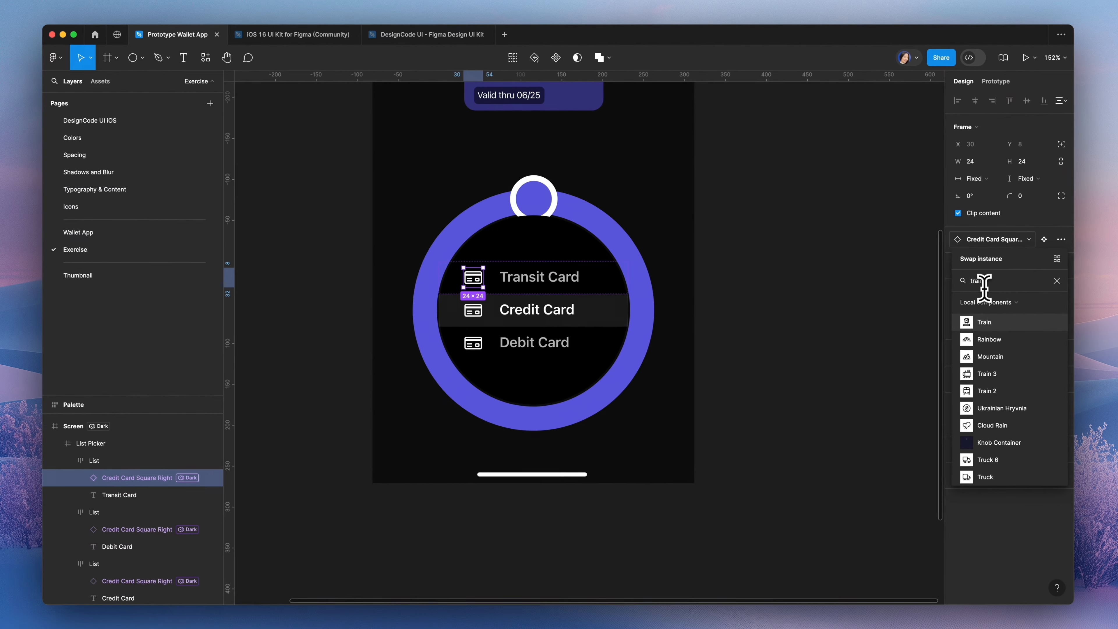
{"action": "type", "text": "n"}
{"action": "left_click", "coordinate": [992, 391]}
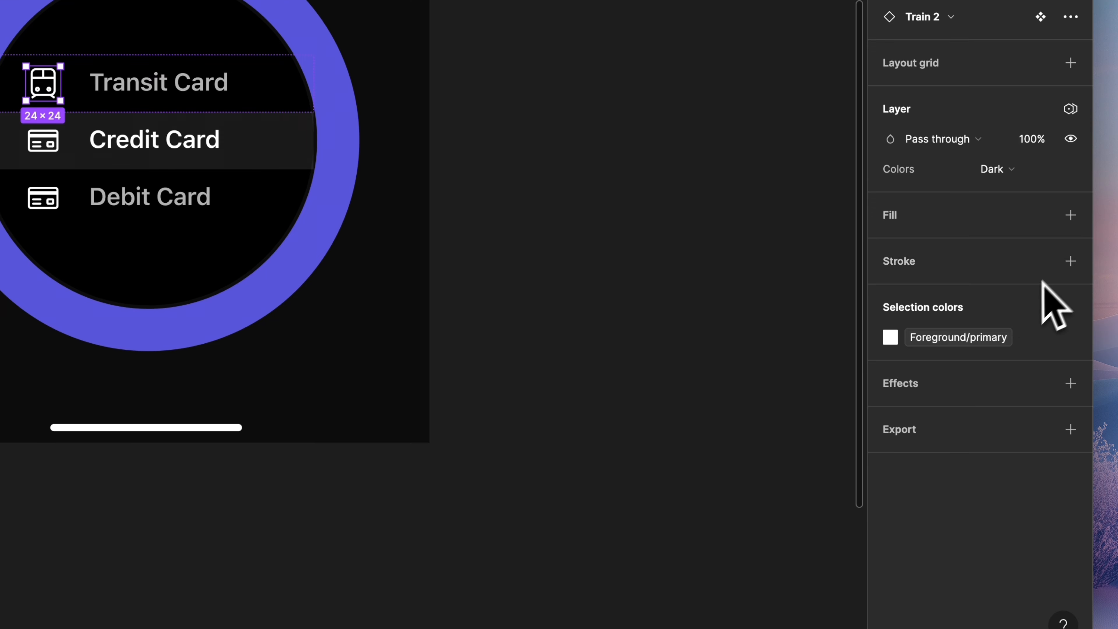
{"action": "left_click", "coordinate": [970, 338]}
{"action": "left_click", "coordinate": [721, 444]}
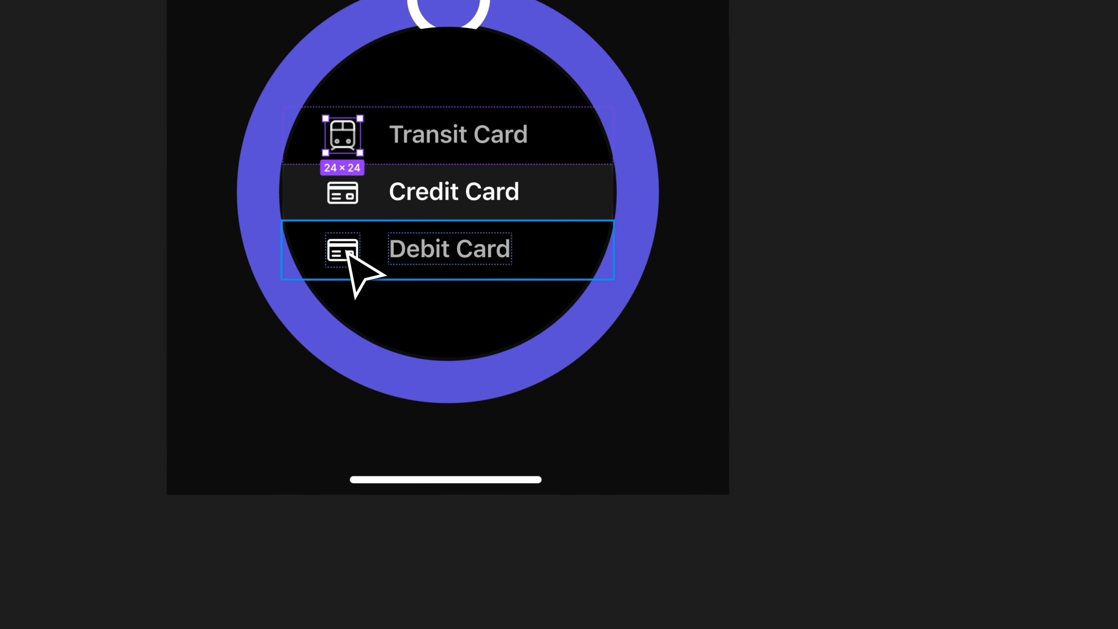
Search the local components for "credit" to find a replacement for the Debit Card row's icon.
{"action": "left_click", "coordinate": [43, 198]}
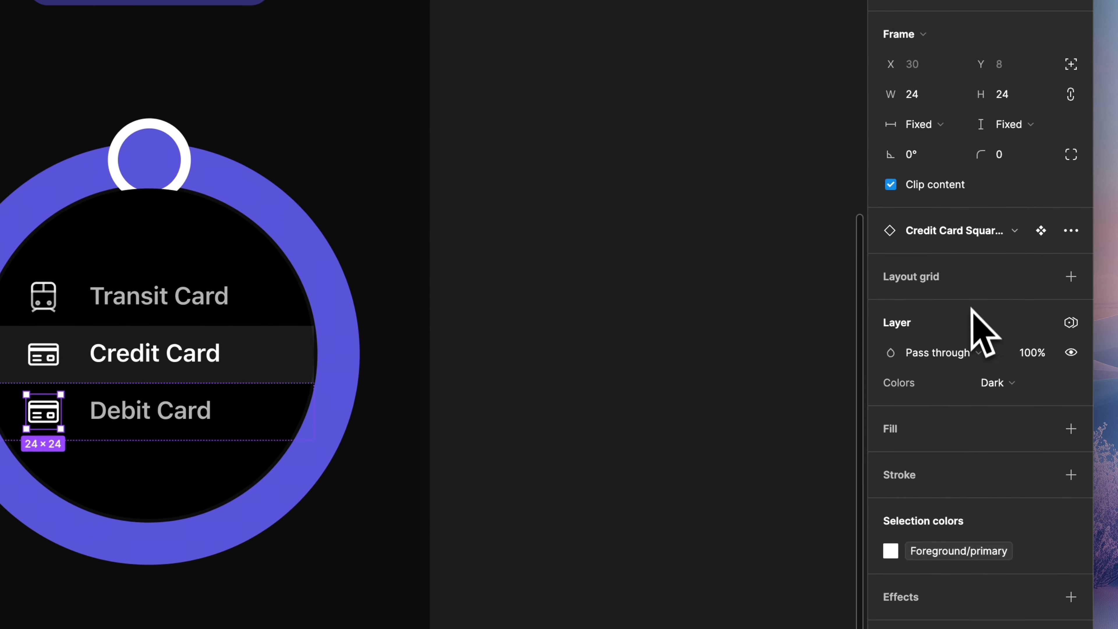
{"action": "left_click", "coordinate": [984, 230]}
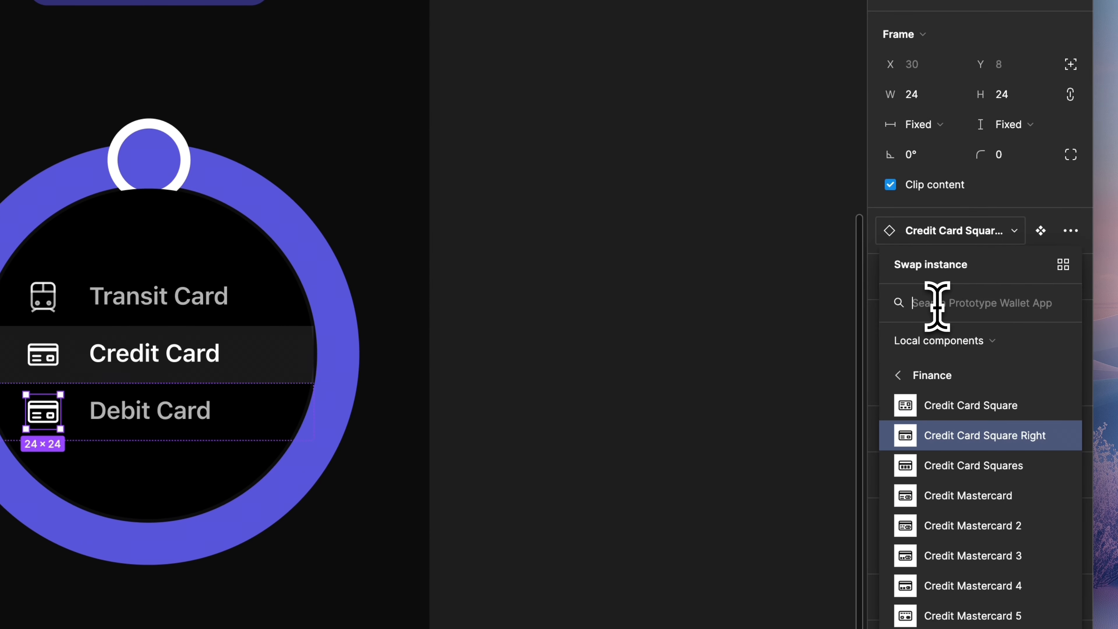
{"action": "type", "text": "credit"}
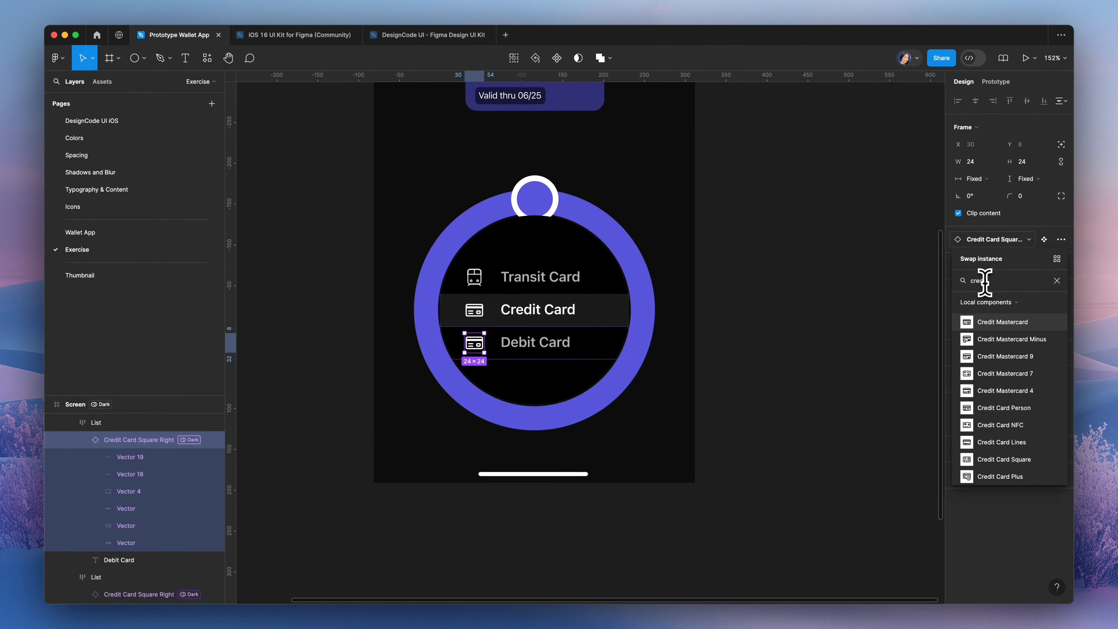
{"action": "scroll", "coordinate": [1013, 361], "scroll_direction": "down", "scroll_amount": 5}
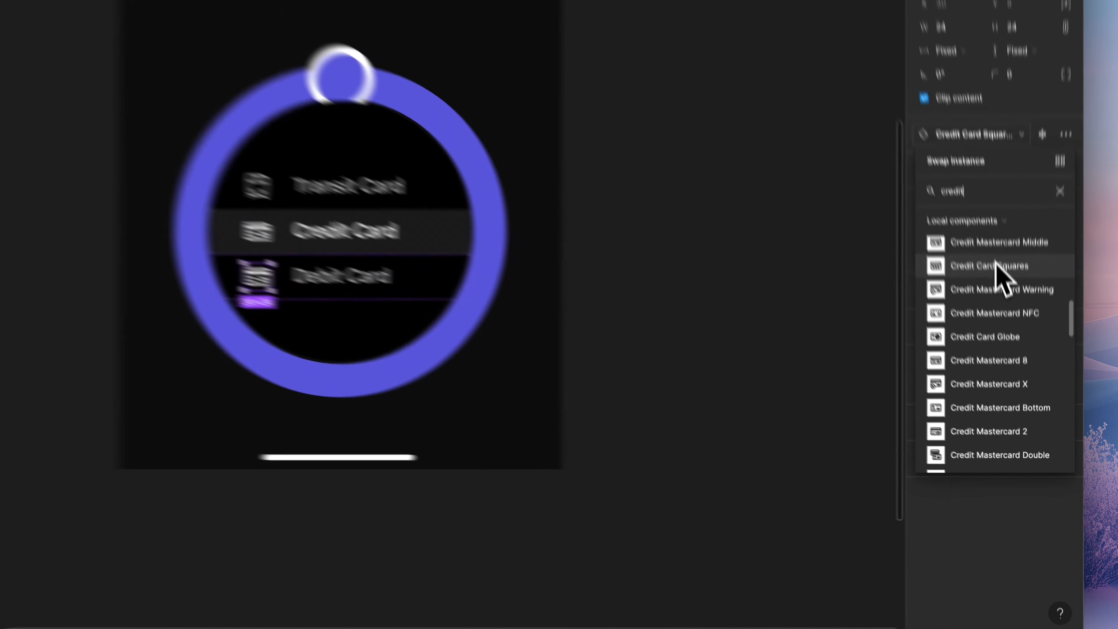
Swap the Debit Card row's icon for the Credit Card Squares component.
{"action": "left_click", "coordinate": [1010, 333]}
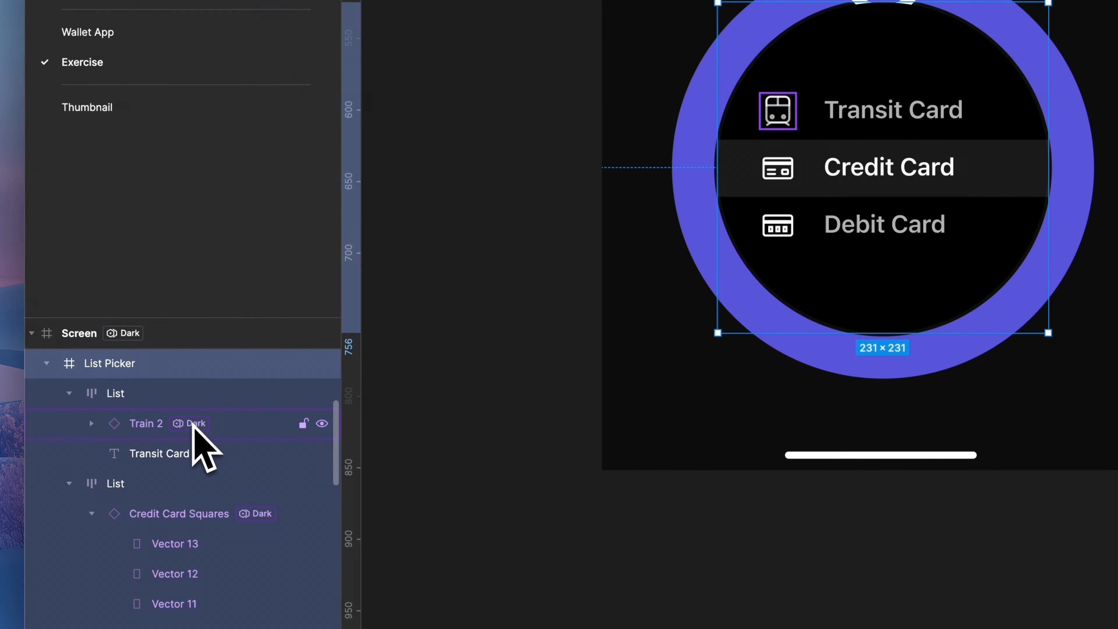
Collapse the List Picker and Process Button layers and move the Knob frame above List Picker within the Screen frame.
{"action": "left_click", "coordinate": [46, 364]}
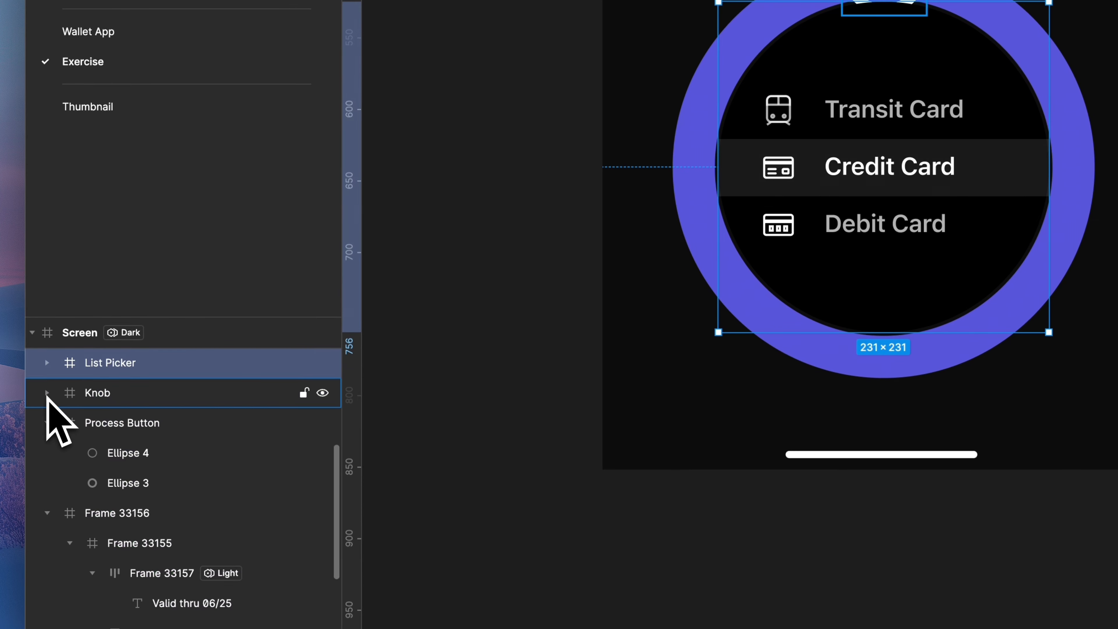
{"action": "left_click", "coordinate": [47, 422]}
{"action": "scroll", "coordinate": [103, 447], "scroll_direction": "up", "scroll_amount": 1}
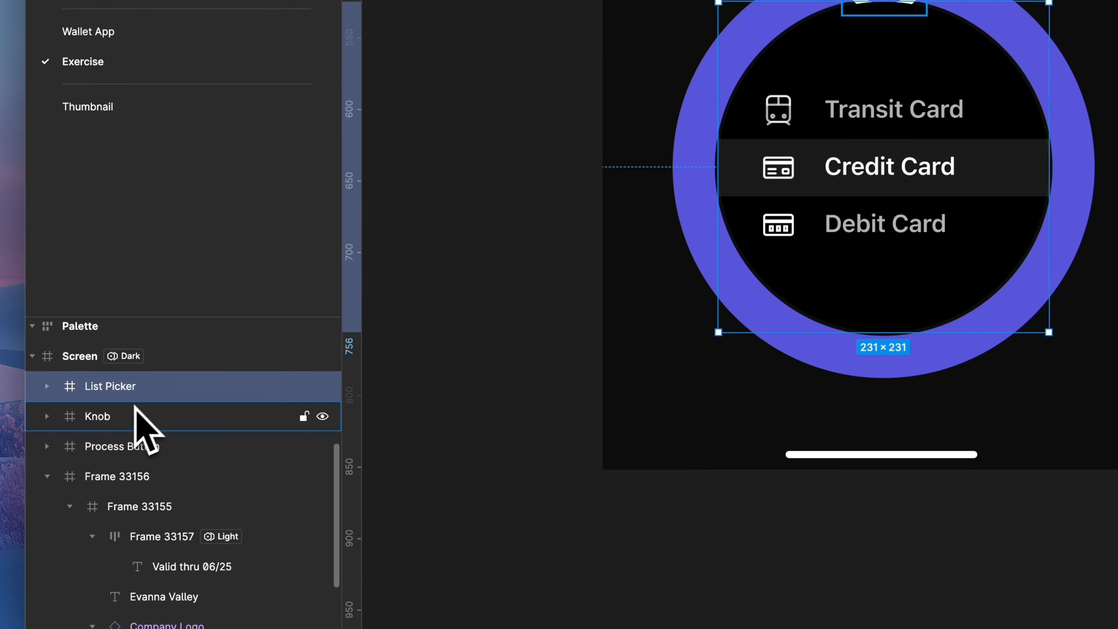
{"action": "left_click", "coordinate": [127, 414]}
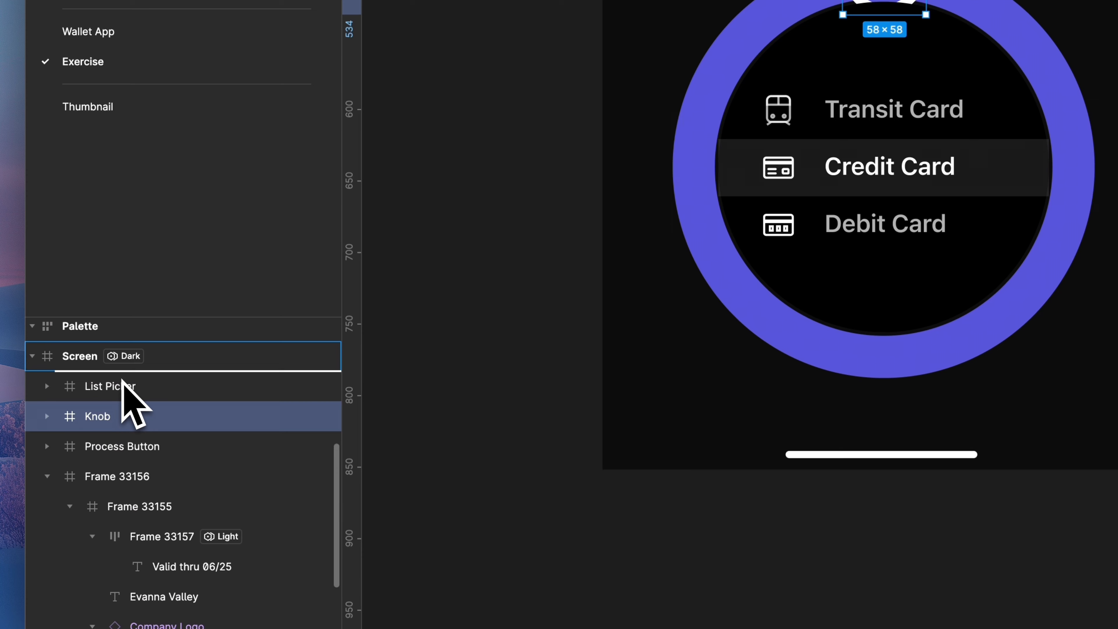
{"action": "scroll", "coordinate": [122, 388], "scroll_direction": "up", "scroll_amount": 5}
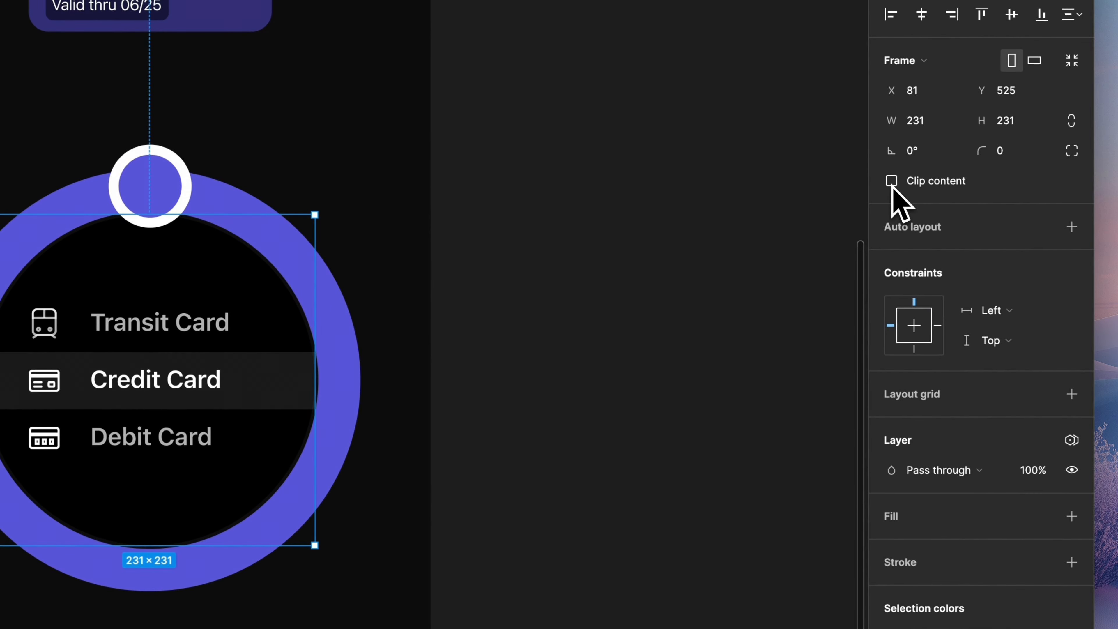
Enable Clip content on the List Picker frame and set its corner radius to 250.
{"action": "left_click", "coordinate": [892, 181]}
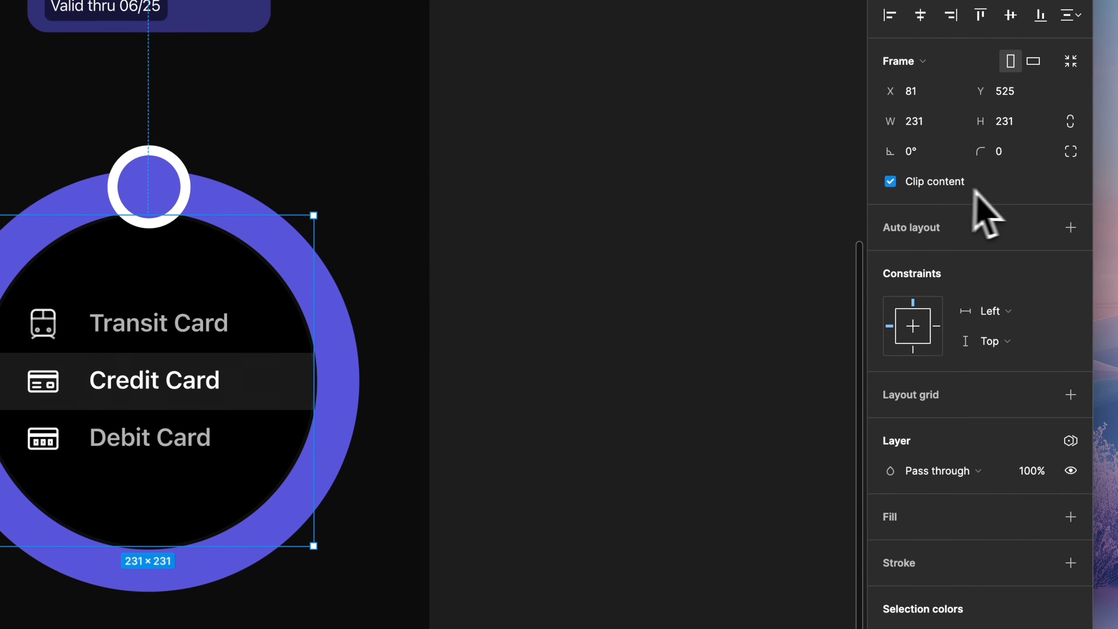
{"action": "left_click", "coordinate": [1009, 153]}
{"action": "type", "text": "170"}
{"action": "key", "text": "Return"}
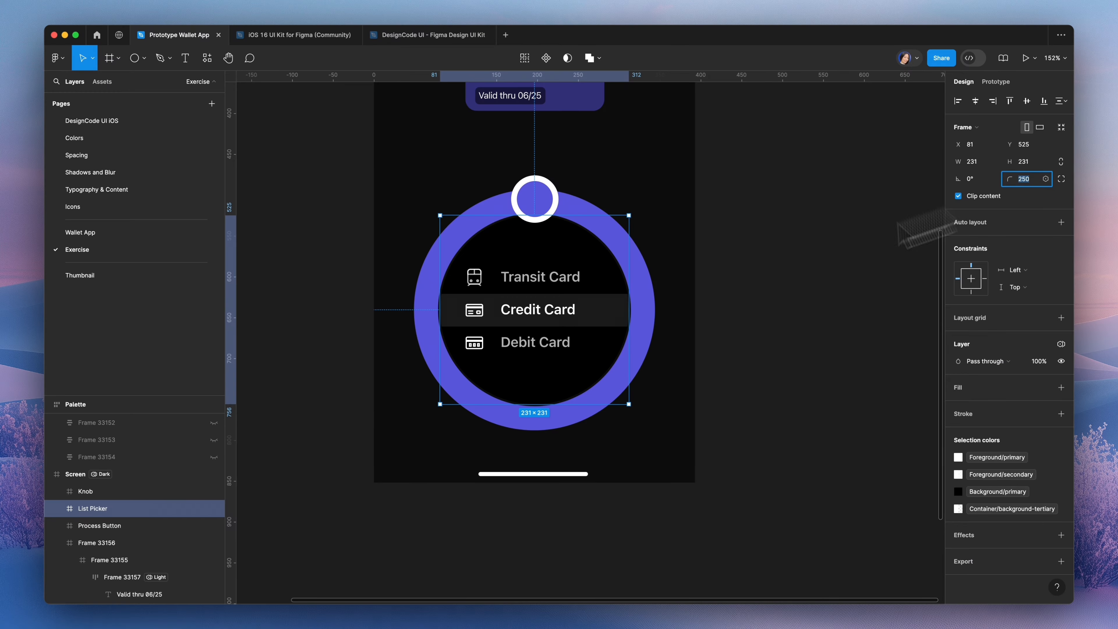
Collapse the nested List layers and move Ellipse 5 above them inside List Picker.
{"action": "scroll", "coordinate": [137, 516], "scroll_direction": "down", "scroll_amount": 1}
{"action": "left_click", "coordinate": [58, 491]}
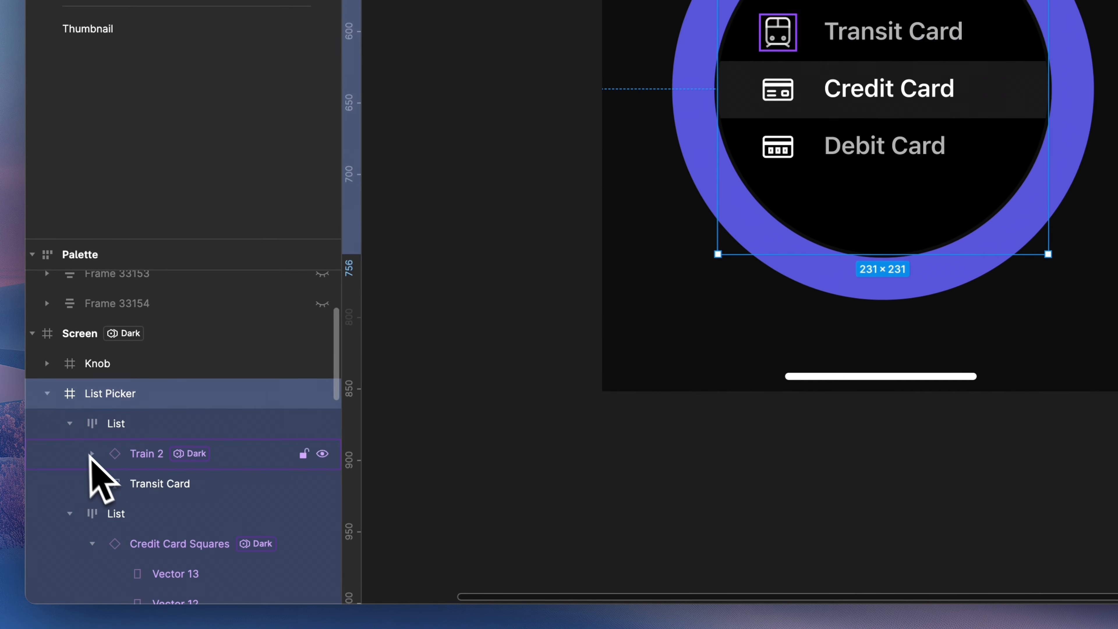
{"action": "left_click", "coordinate": [69, 454]}
{"action": "left_click", "coordinate": [70, 483]}
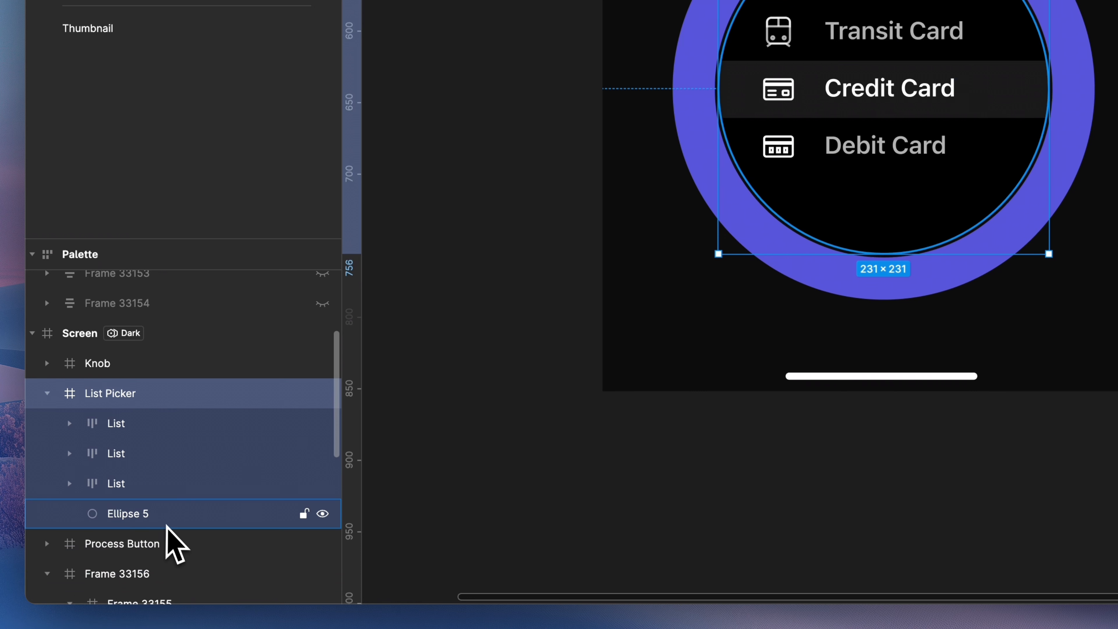
{"action": "left_click", "coordinate": [163, 520]}
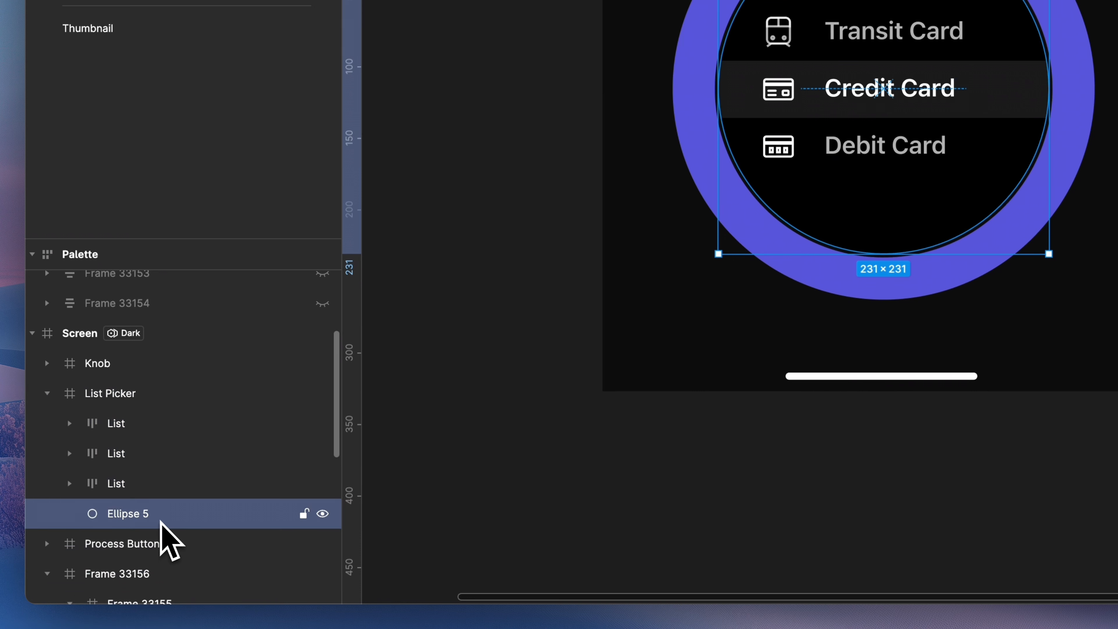
{"action": "left_click_drag", "start_coordinate": [161, 521], "coordinate": [150, 425]}
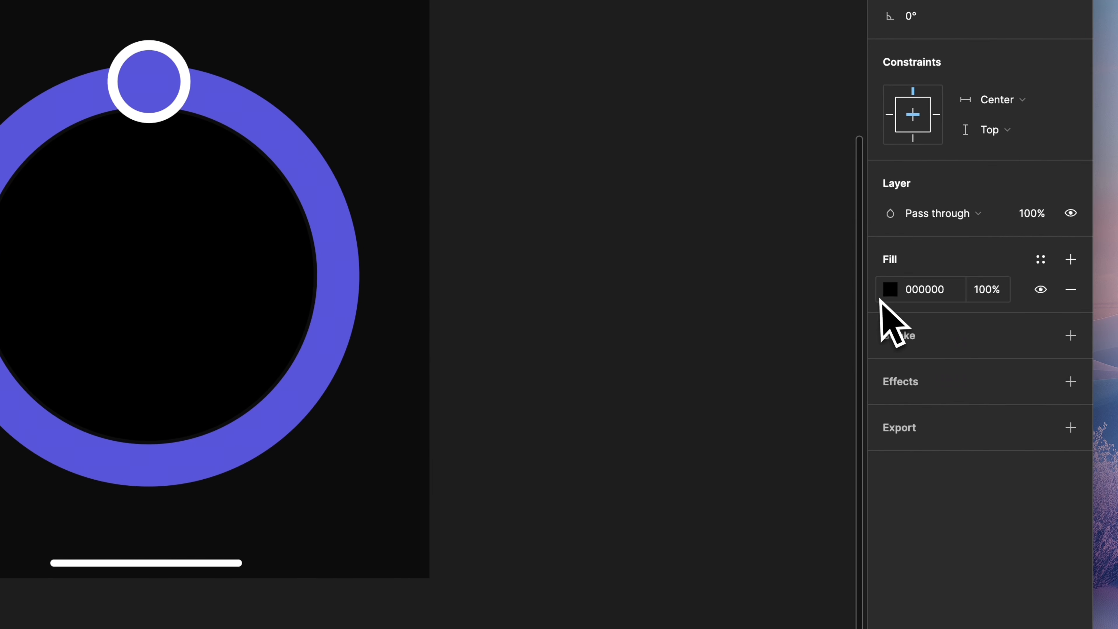
Change Ellipse 5's fill to a linear gradient and add a middle stop at 47%.
{"action": "left_click", "coordinate": [891, 291]}
{"action": "left_click", "coordinate": [690, 287]}
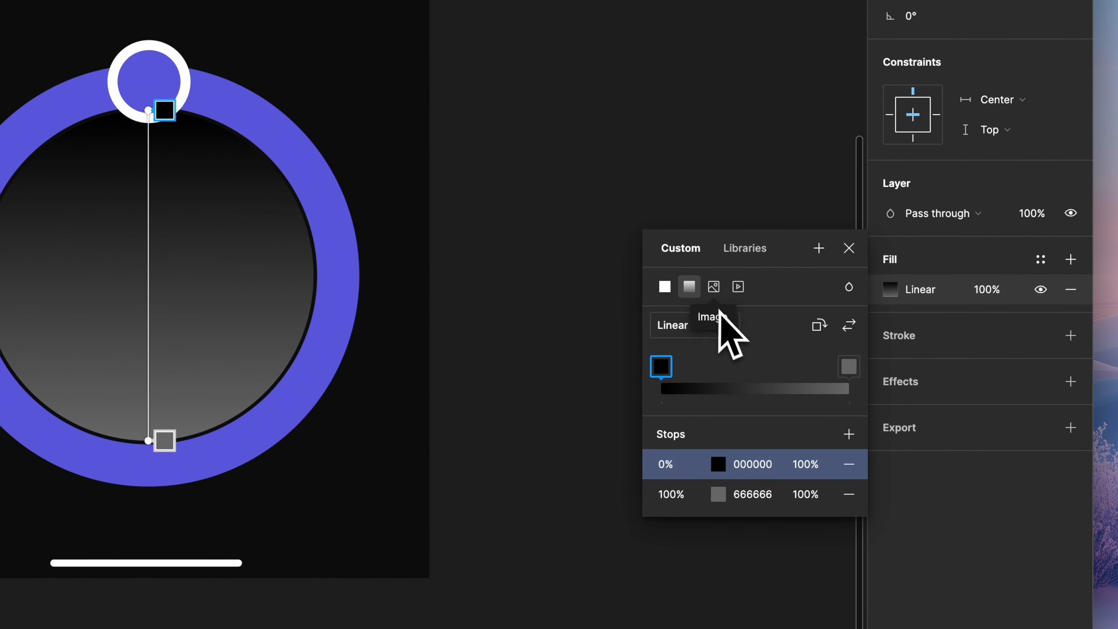
{"action": "left_click", "coordinate": [749, 387]}
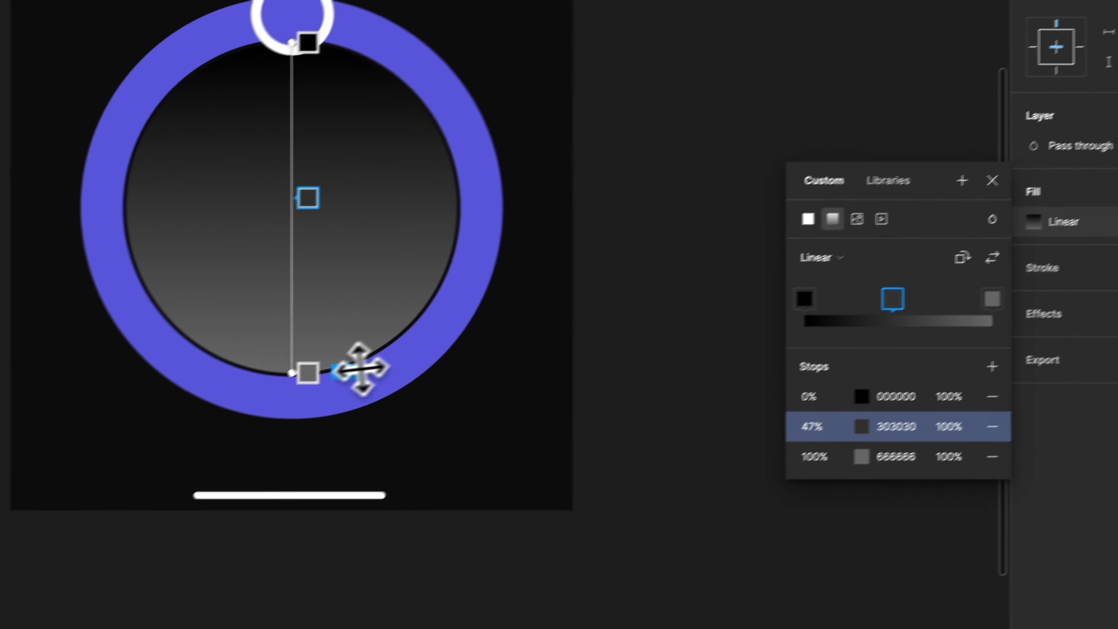
Set the gradient's 100% stop to black, 000000.
{"action": "left_click", "coordinate": [166, 439]}
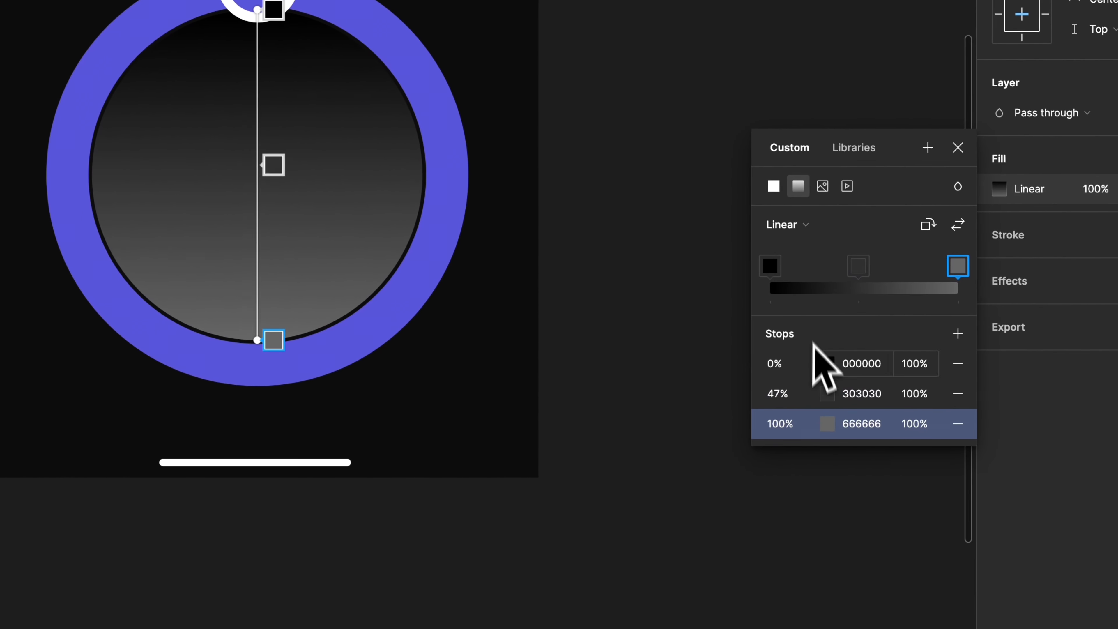
{"action": "left_click", "coordinate": [828, 424]}
{"action": "left_click", "coordinate": [602, 372]}
{"action": "left_click_drag", "start_coordinate": [599, 389], "coordinate": [462, 532]}
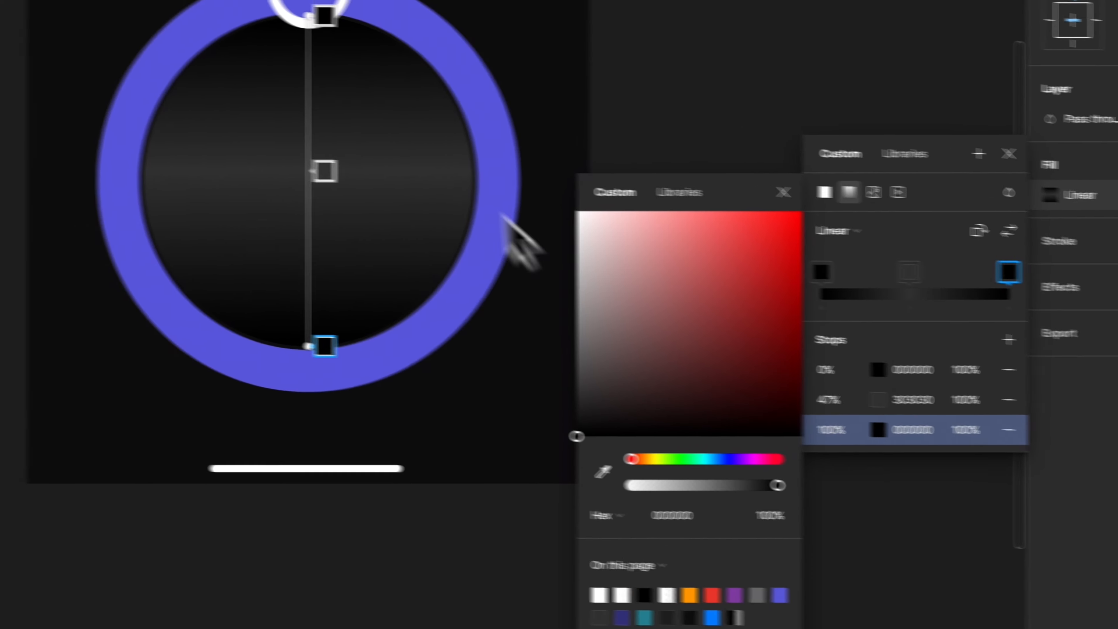
Make the gradient's middle stop black, 000000, at 0% opacity and position it at 51%.
{"action": "left_click", "coordinate": [276, 165]}
{"action": "left_click_drag", "start_coordinate": [538, 366], "coordinate": [441, 522]}
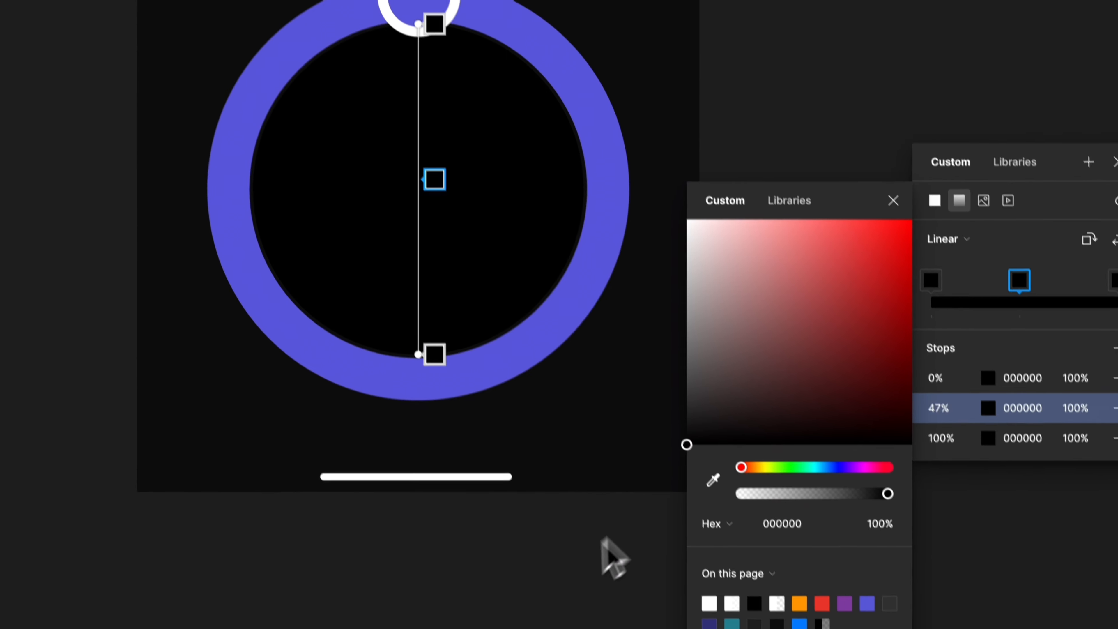
{"action": "left_click_drag", "start_coordinate": [888, 493], "coordinate": [744, 494]}
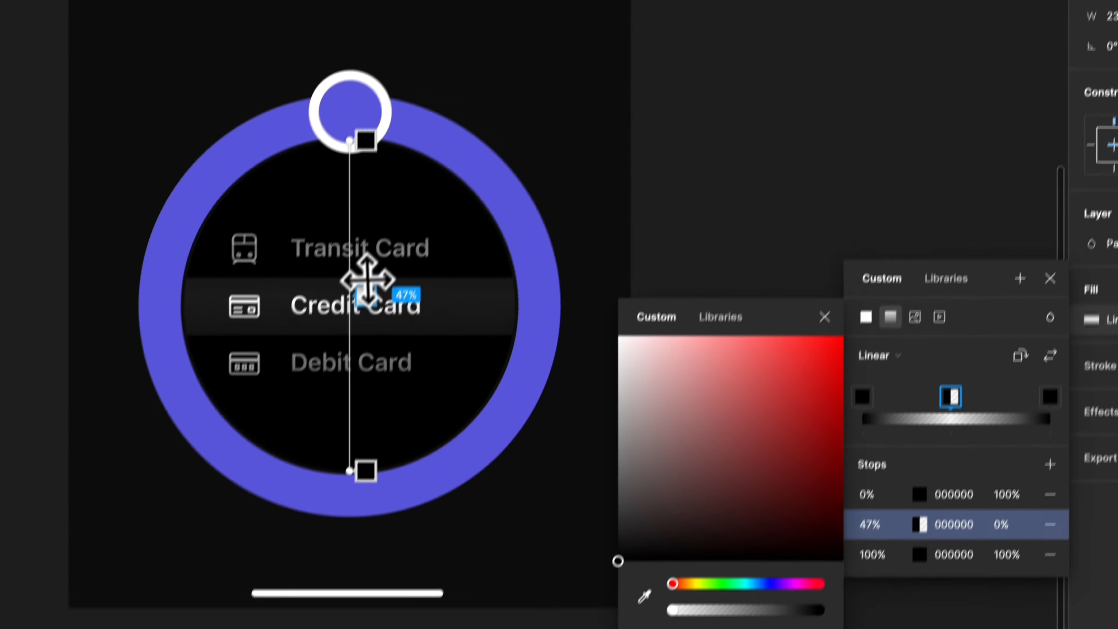
{"action": "left_click_drag", "start_coordinate": [367, 279], "coordinate": [369, 310]}
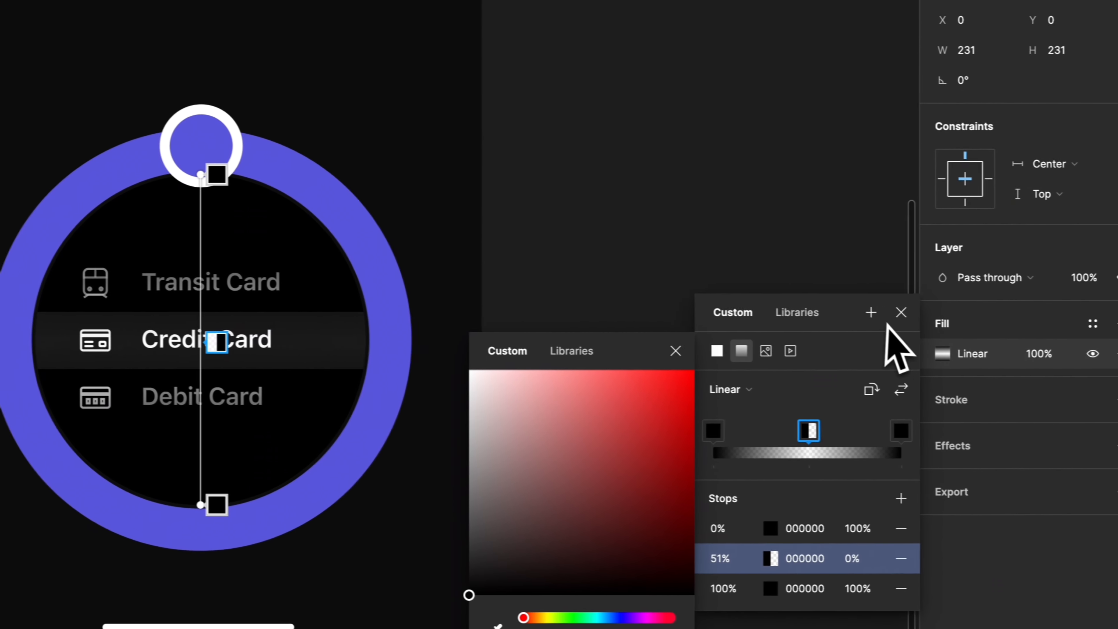
{"action": "left_click", "coordinate": [886, 314]}
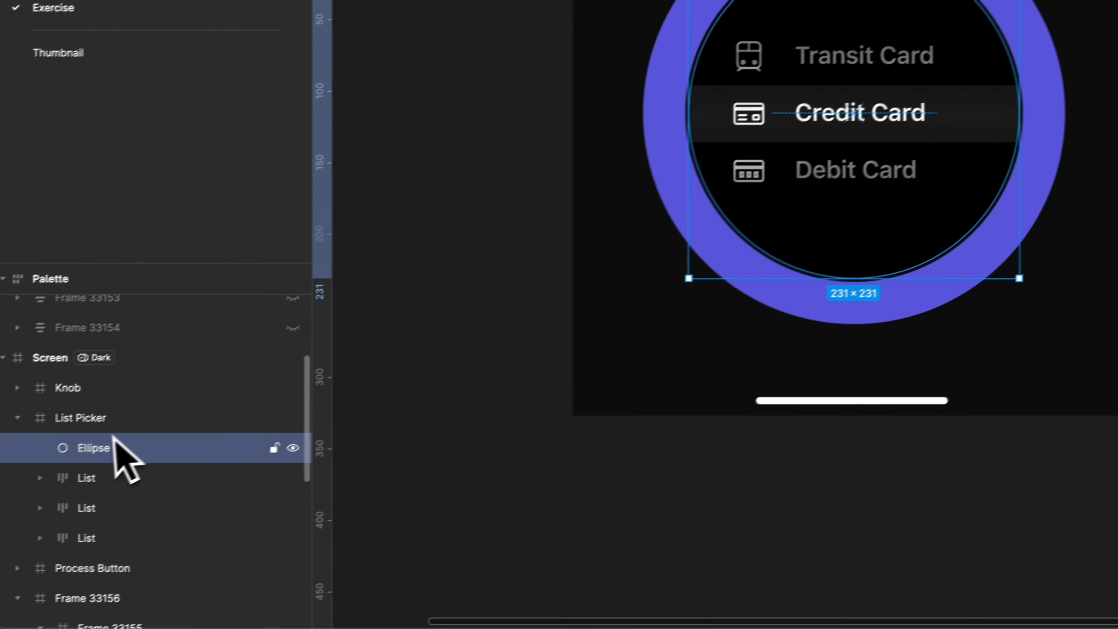
Try nudging the three List rows down and back up in large increments to check how they fade under the gradient.
{"action": "left_click", "coordinate": [90, 479]}
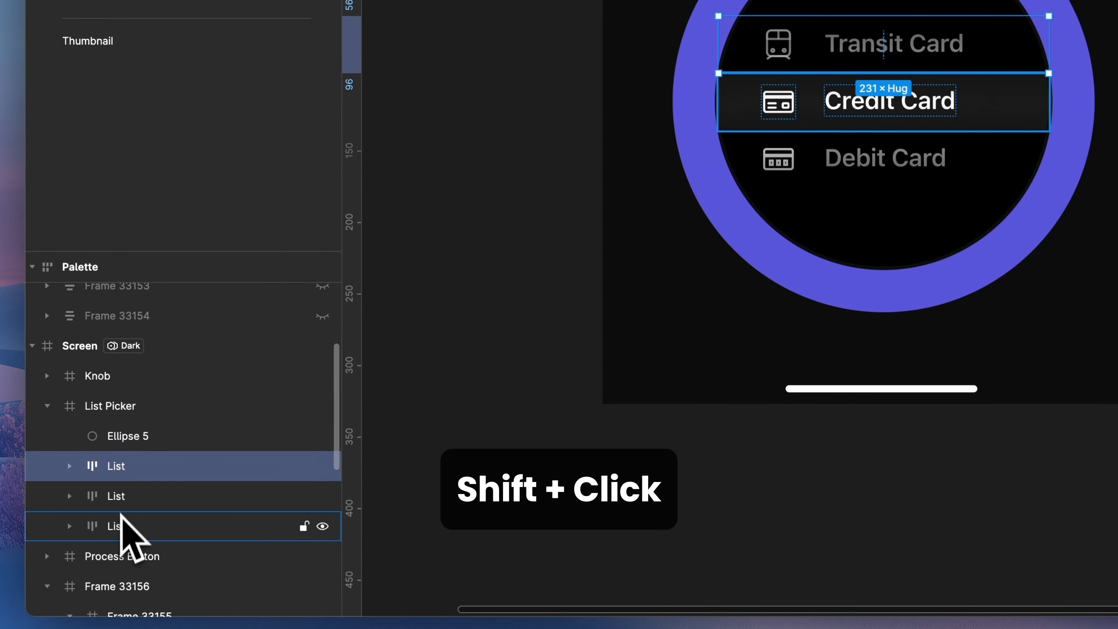
{"action": "left_click", "coordinate": [118, 528], "text": "shift"}
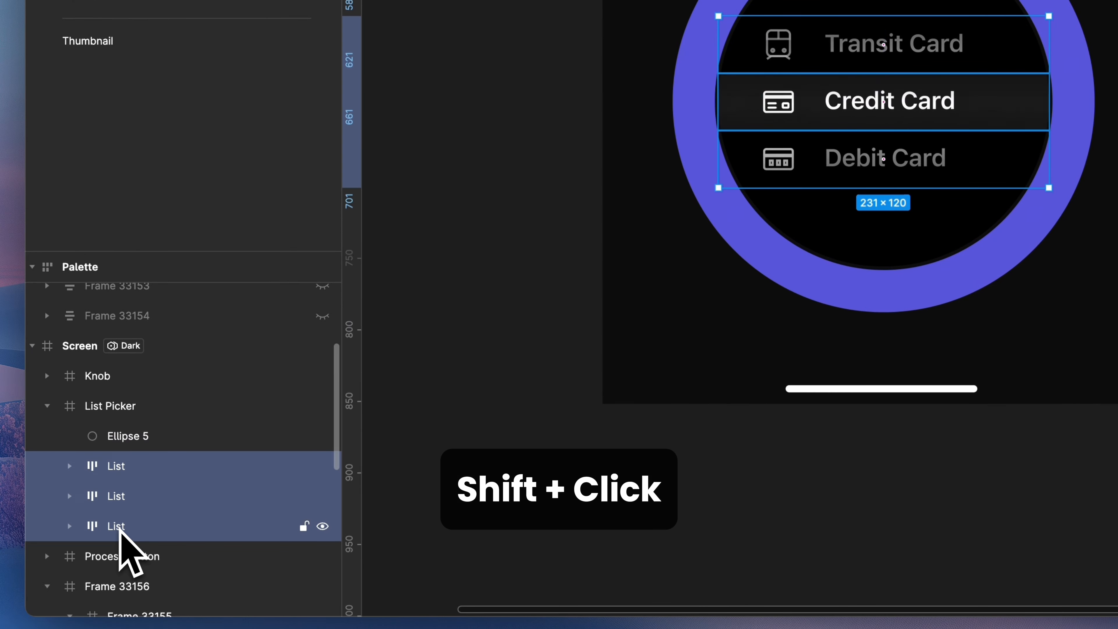
{"action": "key", "text": "shift+Down"}
{"action": "key", "text": "shift+Down"}
{"action": "key", "text": "shift+Down"}
{"action": "key", "text": "shift+Down"}
{"action": "key", "text": "shift+Down"}
{"action": "key", "text": "shift+Down"}
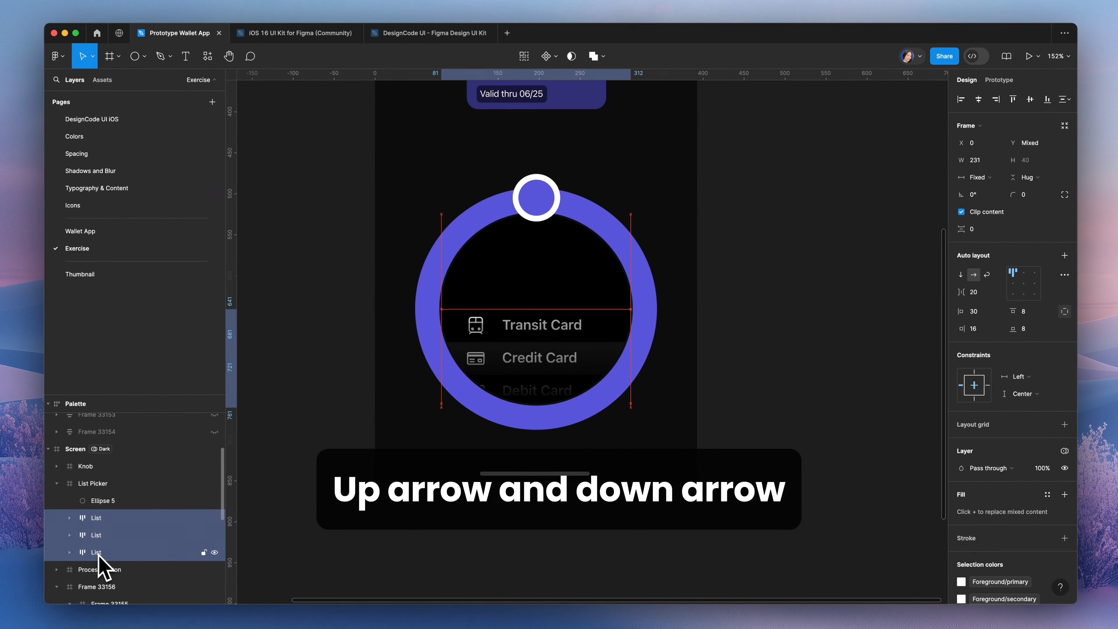
{"action": "key", "text": "shift+Up"}
{"action": "key", "text": "shift+Up"}
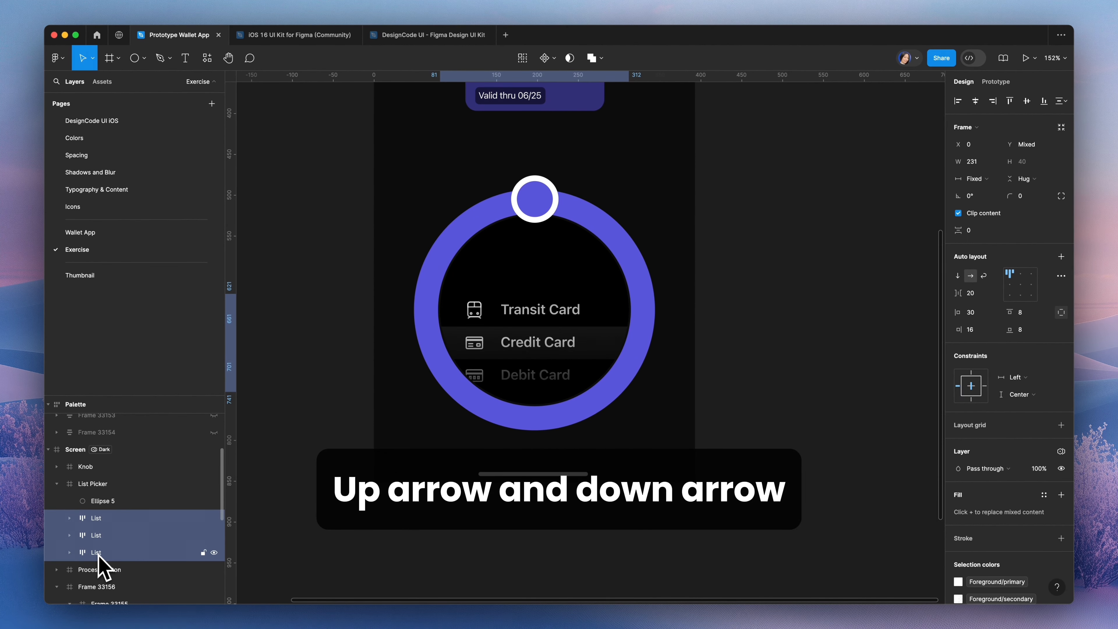
{"action": "key", "text": "shift+Down"}
{"action": "key", "text": "shift+Down"}
{"action": "key", "text": "shift+Up"}
{"action": "key", "text": "shift+Up"}
{"action": "key", "text": "shift+Up"}
{"action": "key", "text": "shift+Up"}
{"action": "key", "text": "shift+Up"}
{"action": "key", "text": "shift+Up"}
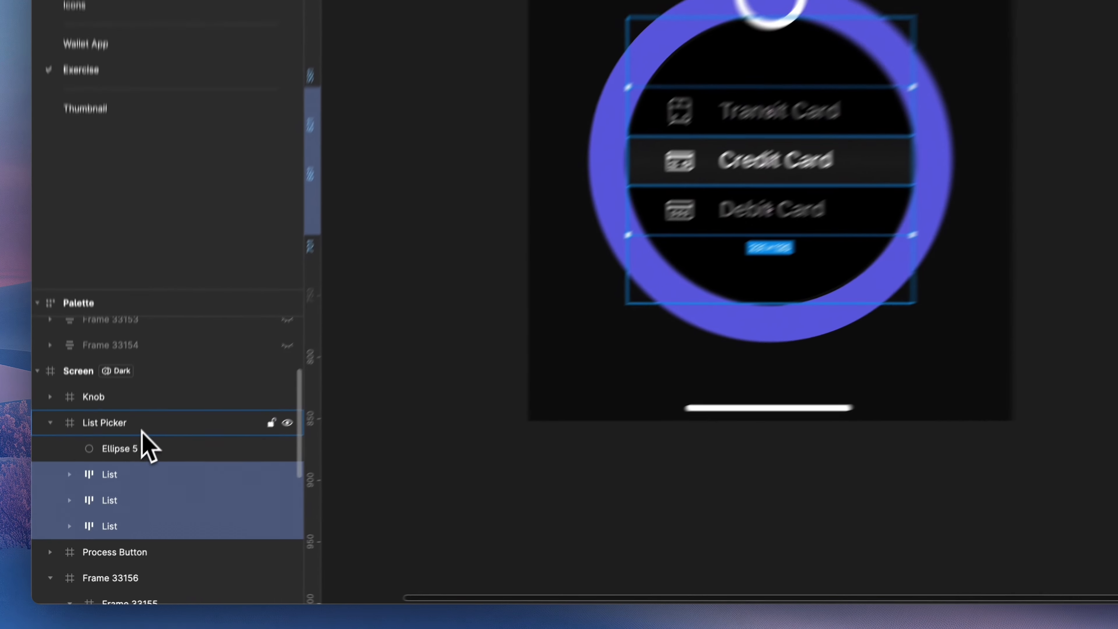
{"action": "left_click", "coordinate": [117, 484]}
{"action": "left_click", "coordinate": [516, 438]}
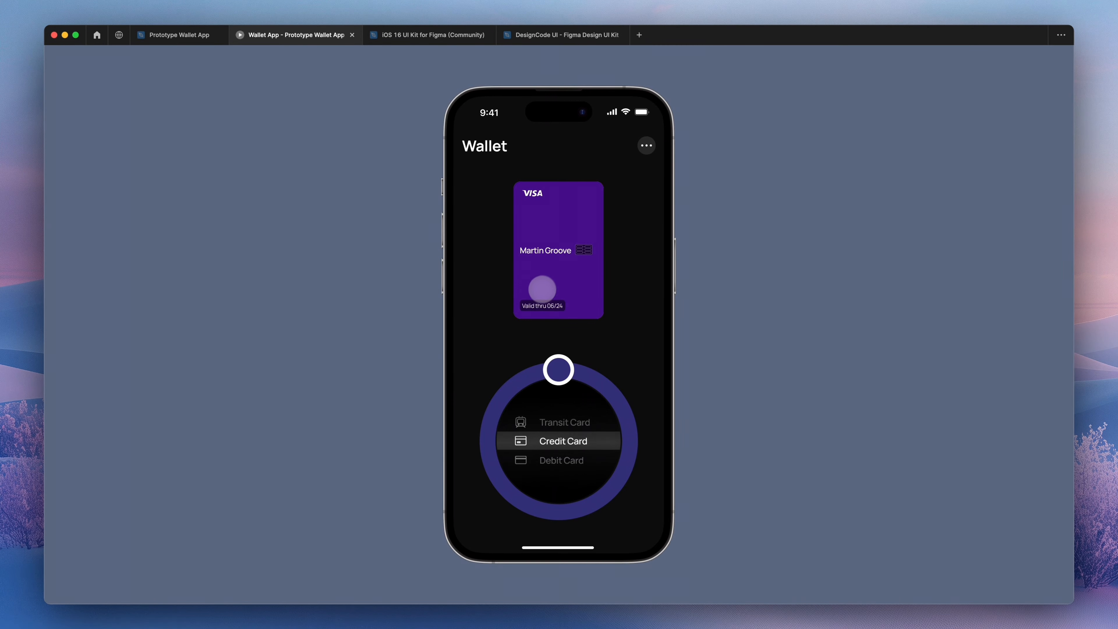
Trigger the interaction on the credit card in the running Wallet App prototype.
{"action": "left_click", "coordinate": [542, 289]}
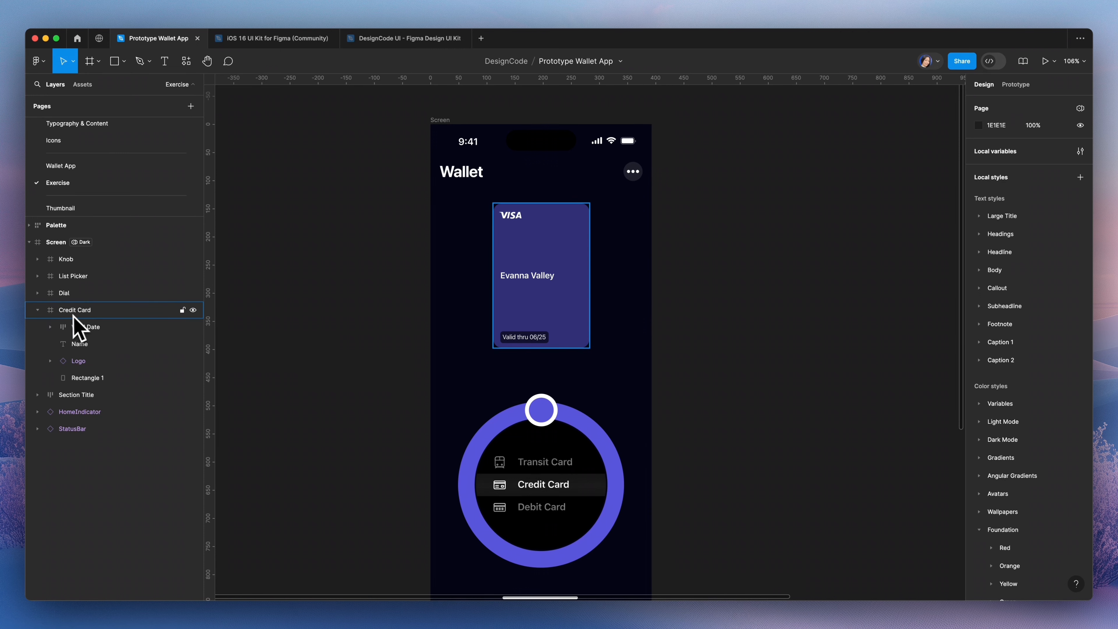
Duplicate the Credit Card frame onto the empty canvas beside the Screen frame, at about X 576, Y 133.
{"action": "left_click", "coordinate": [98, 316]}
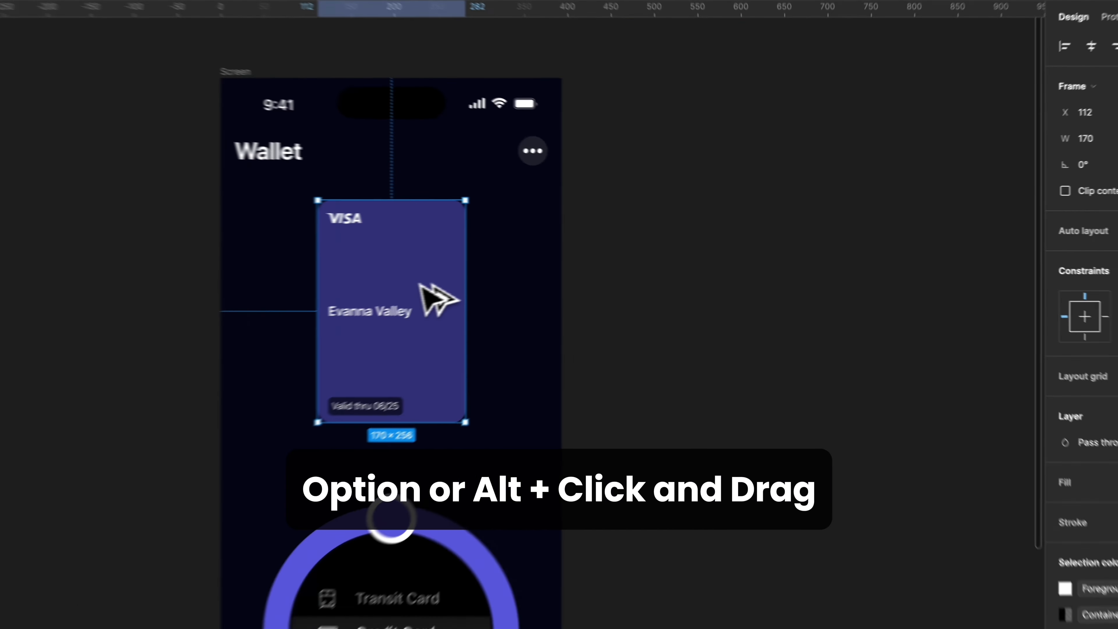
{"action": "left_click_drag", "start_coordinate": [574, 270], "coordinate": [823, 287]}
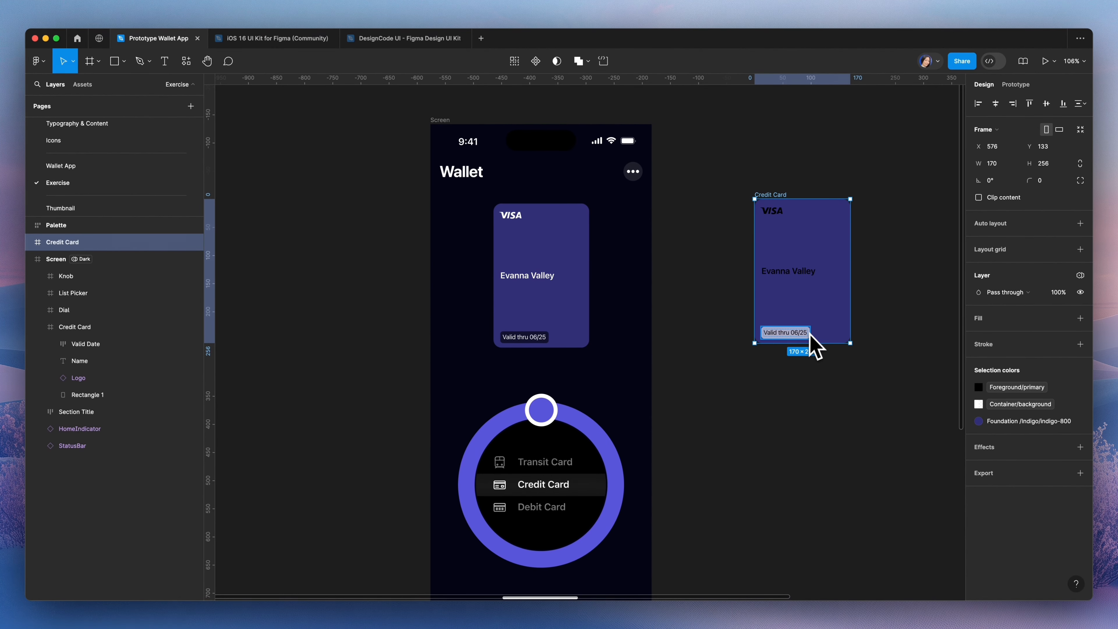
{"action": "scroll", "coordinate": [812, 346], "scroll_direction": "right", "scroll_amount": 6}
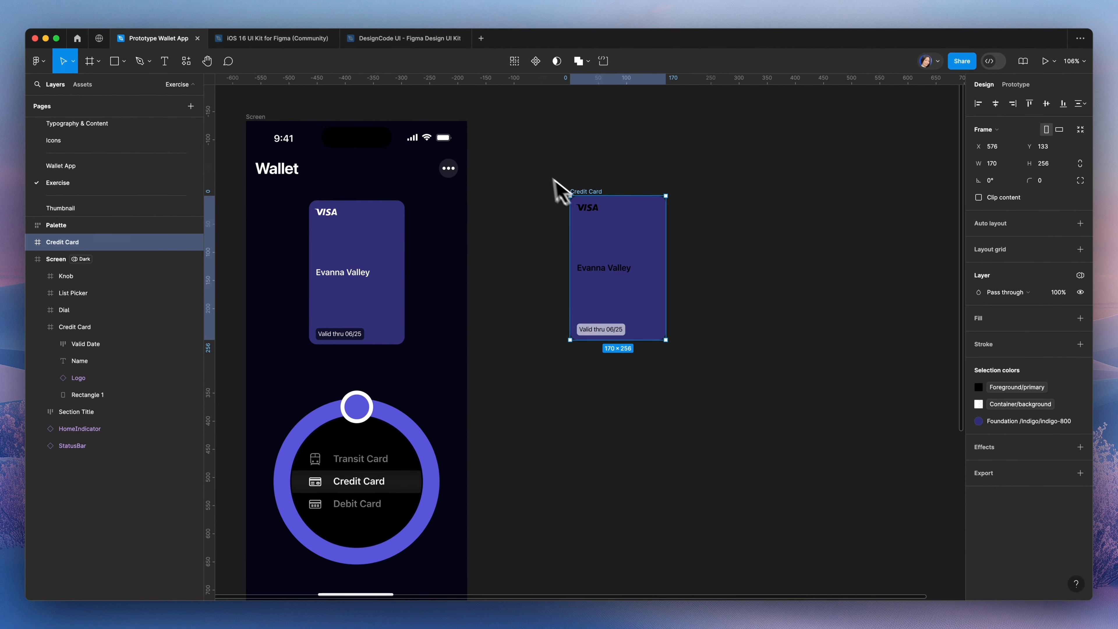
Draw a new frame of about 746 × 398 around the duplicated credit card.
{"action": "key", "text": "f"}
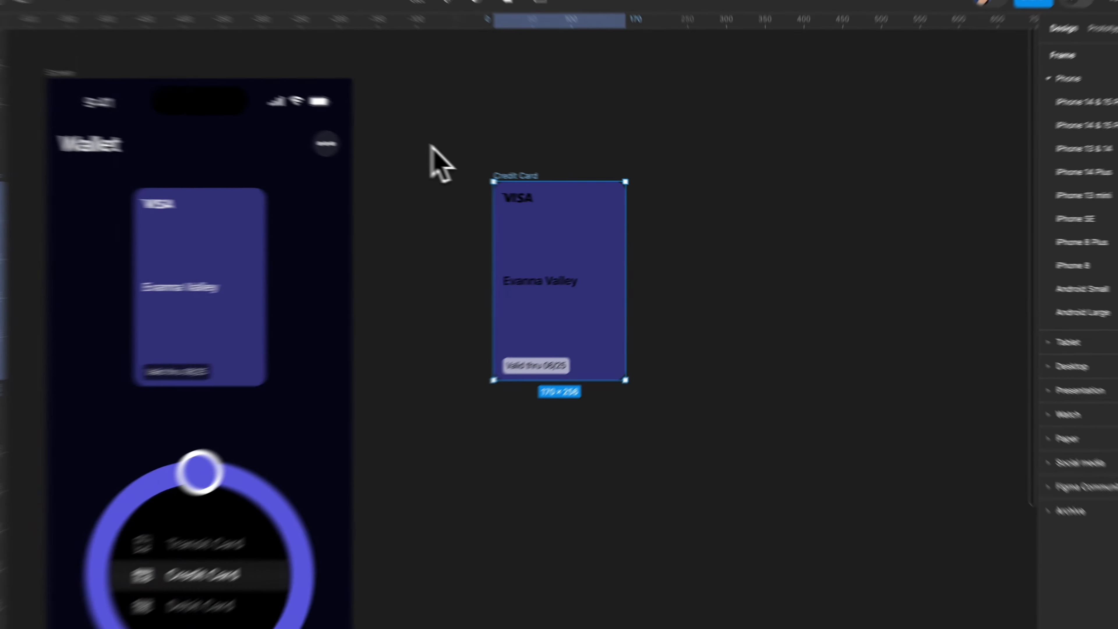
{"action": "left_click_drag", "start_coordinate": [516, 165], "coordinate": [854, 430]}
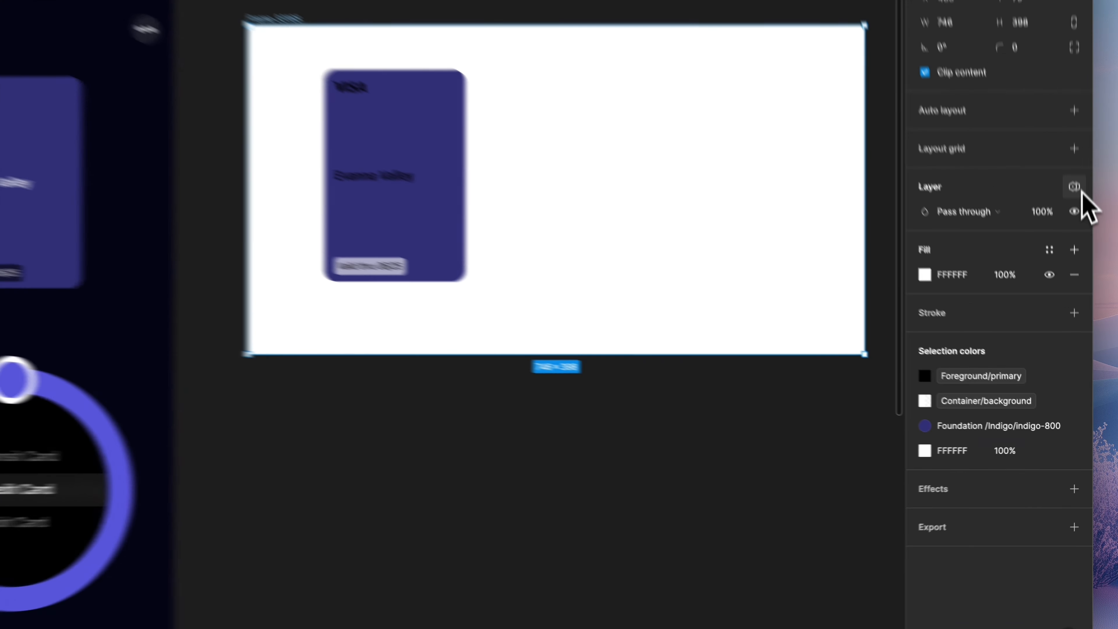
Set the new frame's Colors variable mode to Dark and its fill to the Background blue library color.
{"action": "left_click", "coordinate": [1080, 275]}
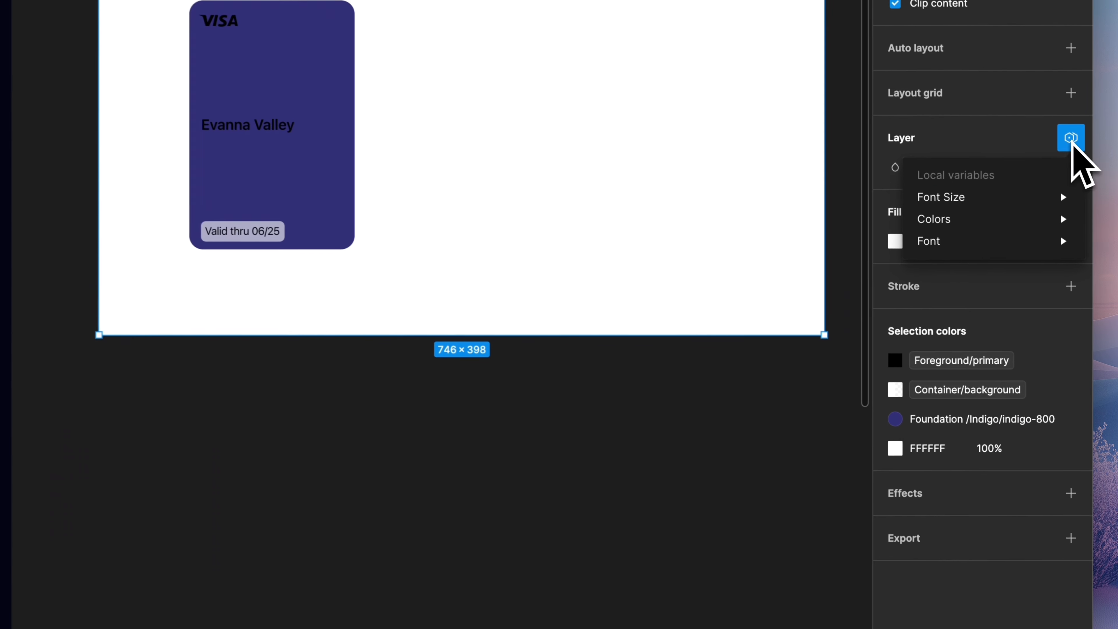
{"action": "mouse_move", "coordinate": [1025, 325]}
{"action": "left_click", "coordinate": [783, 281]}
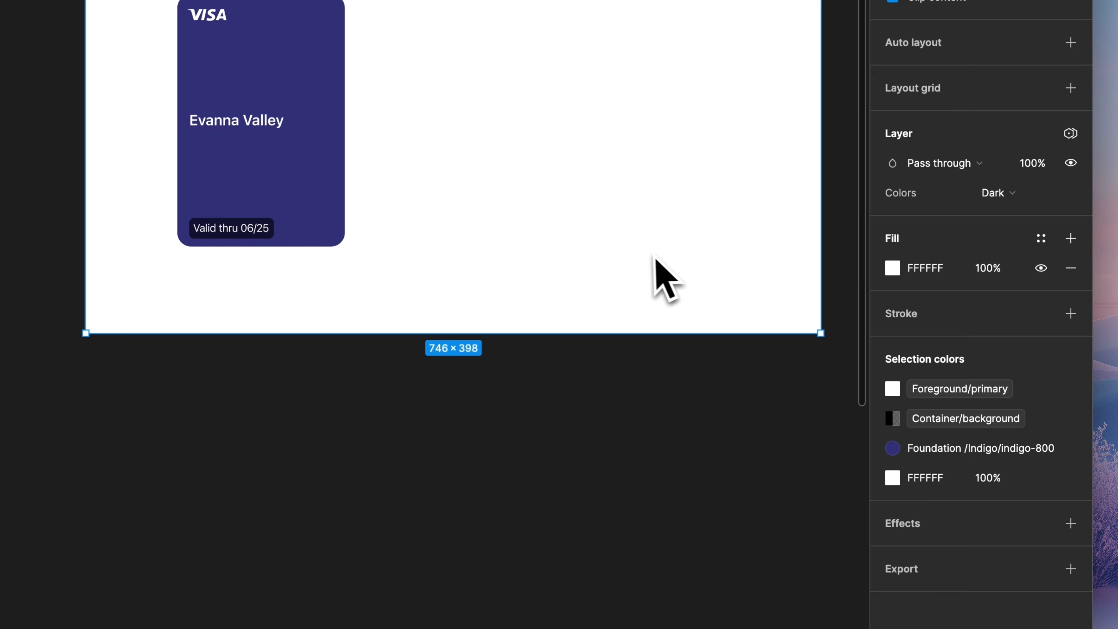
{"action": "left_click", "coordinate": [1041, 238]}
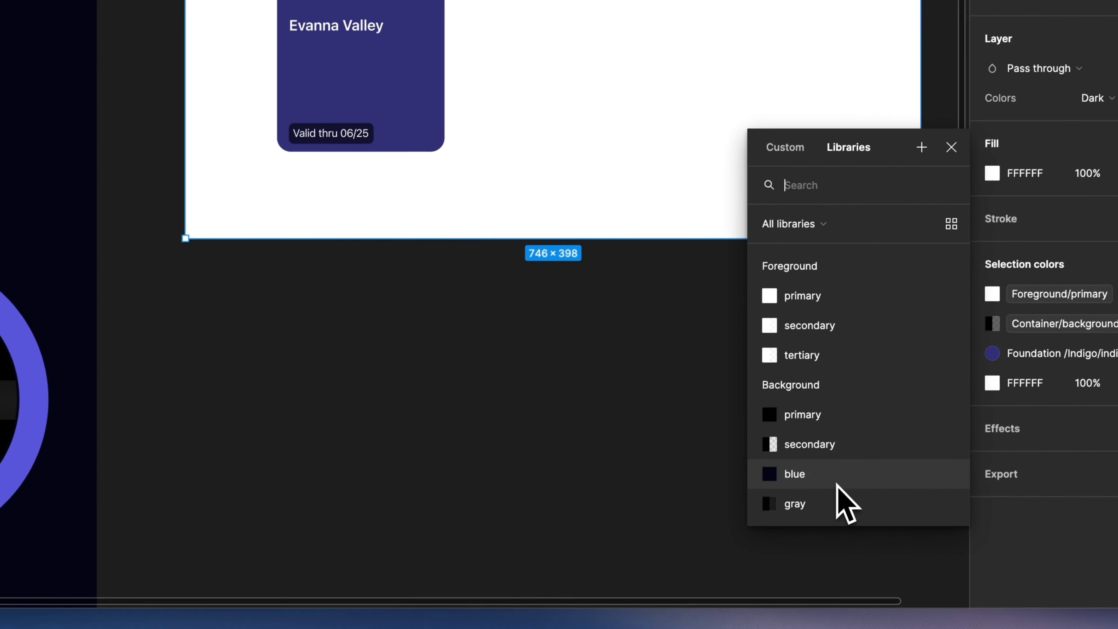
{"action": "left_click", "coordinate": [748, 570]}
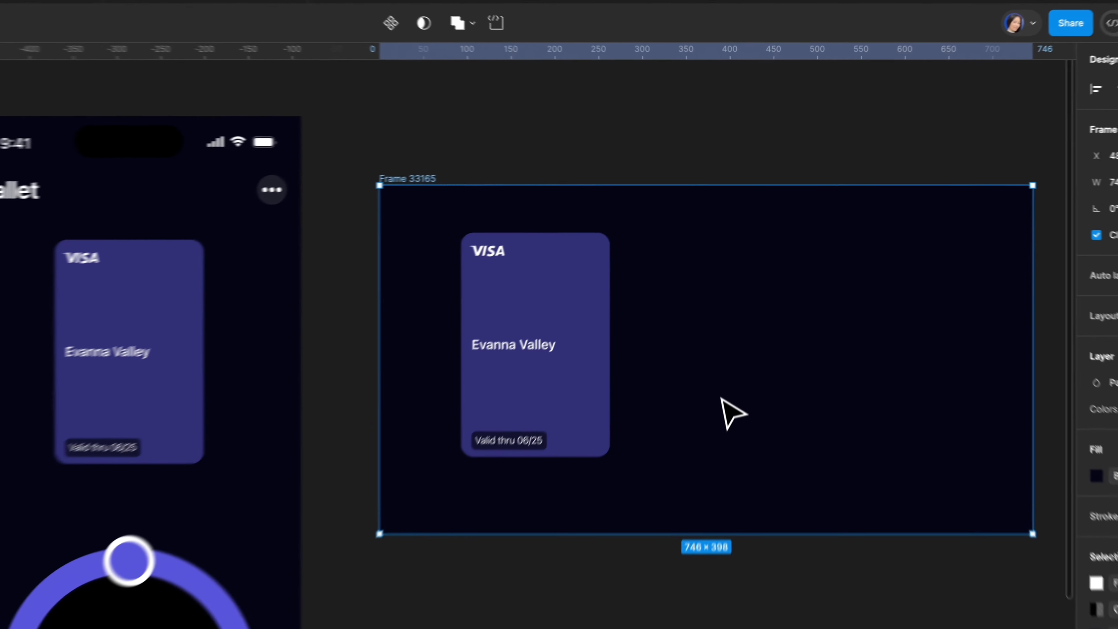
Turn the duplicated credit card inside Frame 33165 into a component.
{"action": "left_click", "coordinate": [738, 303]}
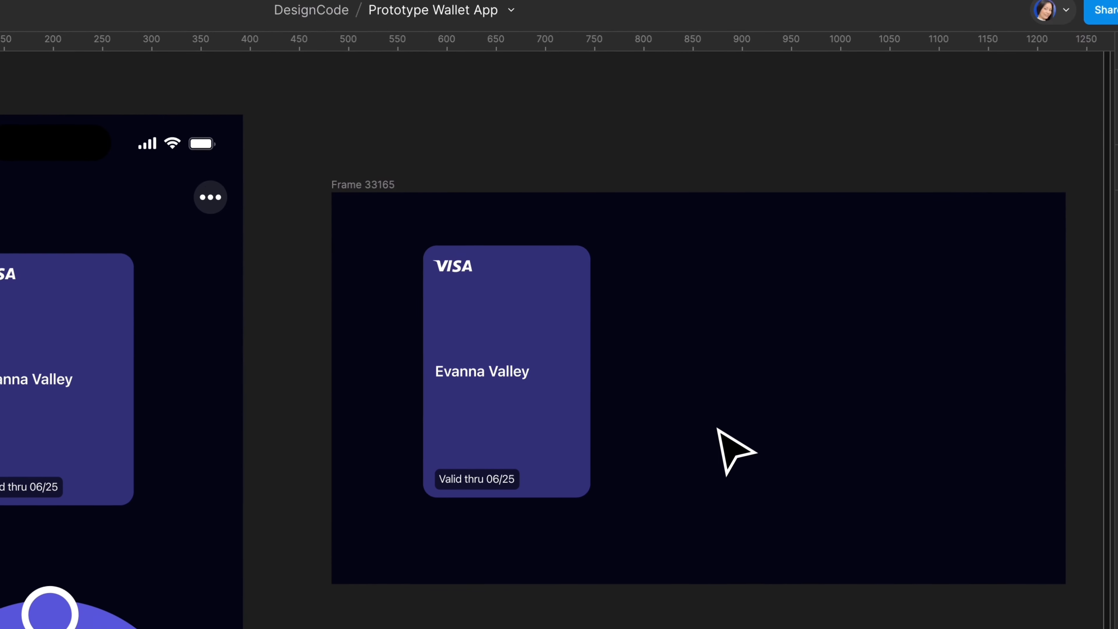
{"action": "left_click", "coordinate": [544, 281]}
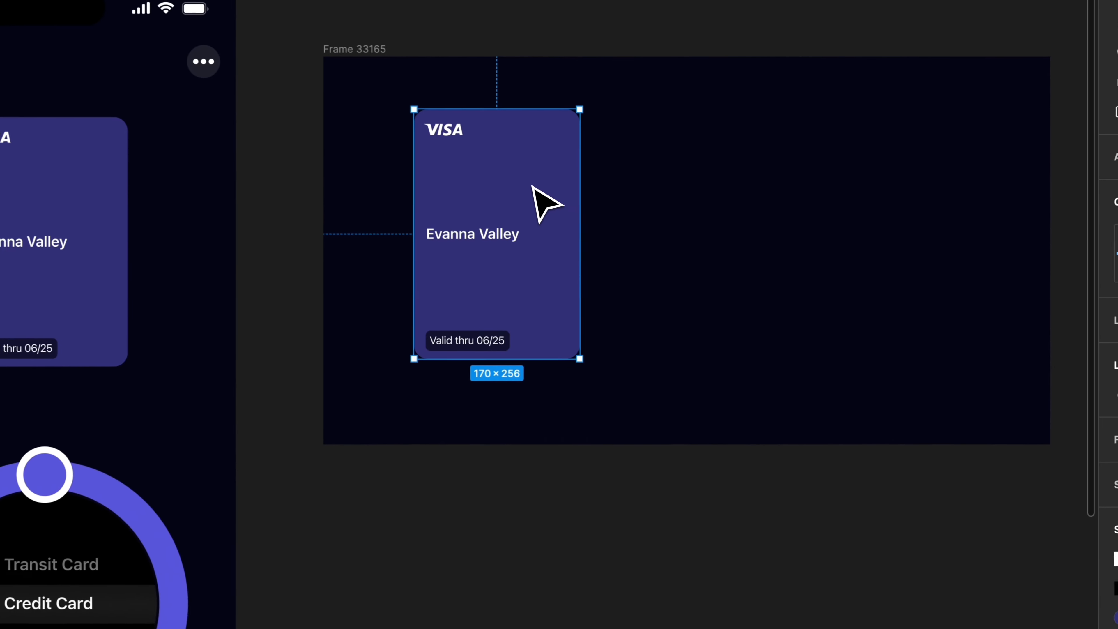
{"action": "right_click", "coordinate": [638, 240]}
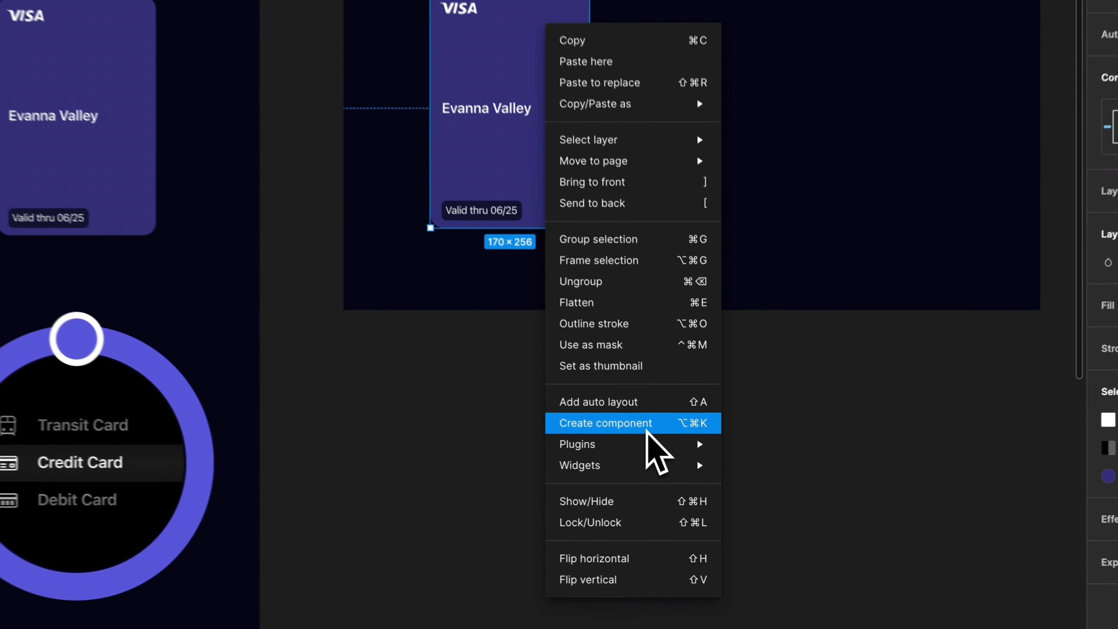
{"action": "left_click", "coordinate": [647, 428]}
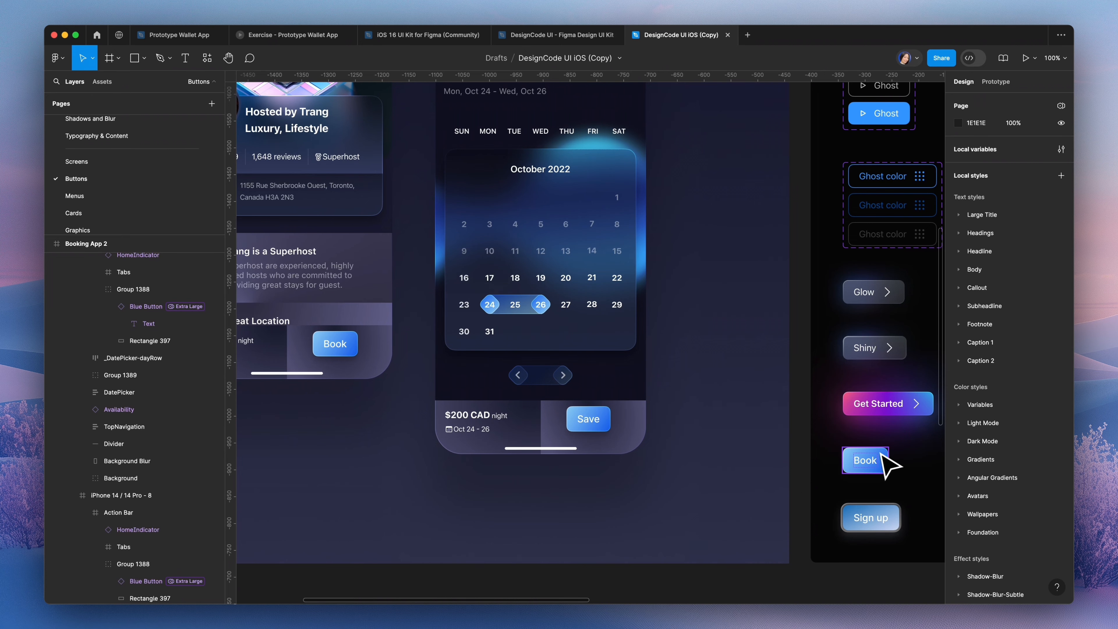
In the DesignCode UI iOS (Copy) file, recolour the Book button's linear gradient fill with stops E80F50 and F39D9D.
{"action": "left_click", "coordinate": [878, 458]}
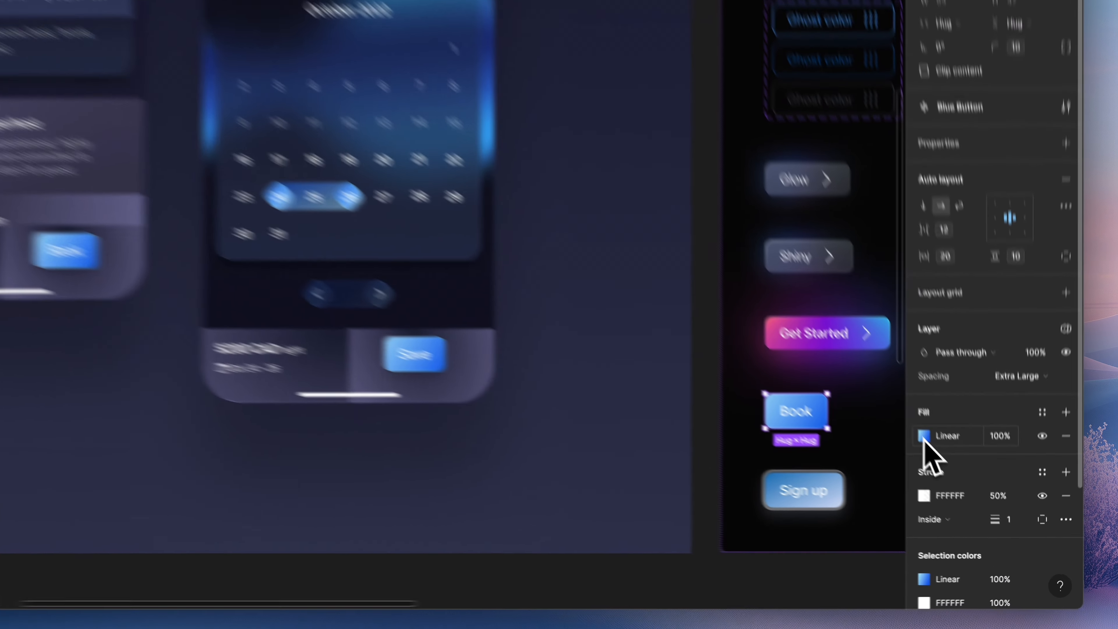
{"action": "left_click", "coordinate": [959, 478]}
{"action": "left_click", "coordinate": [720, 547]}
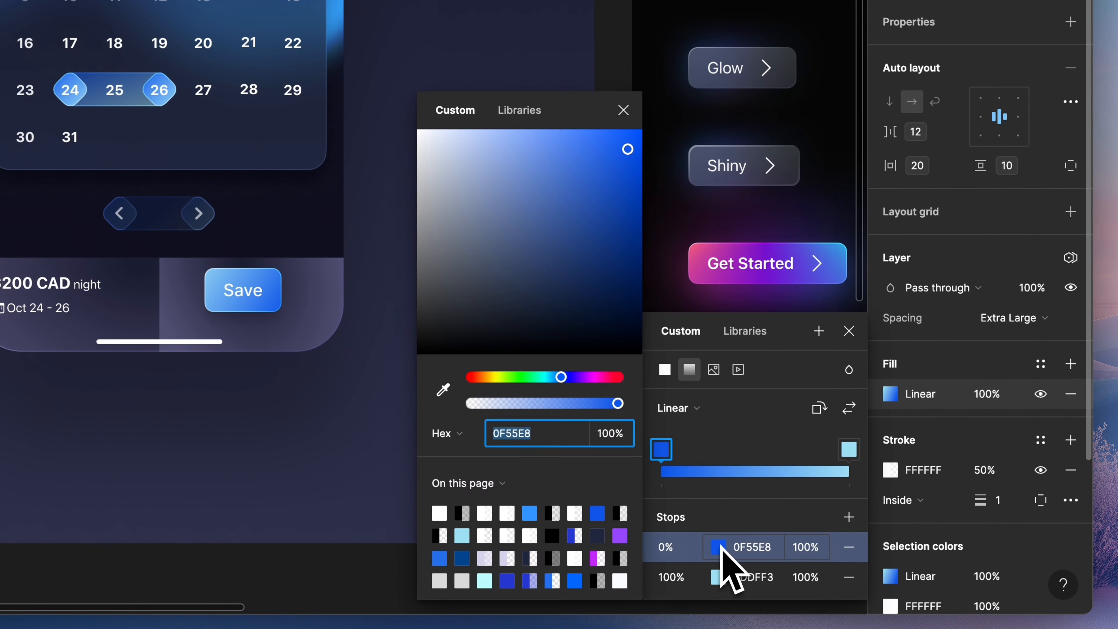
{"action": "left_click_drag", "start_coordinate": [561, 377], "coordinate": [621, 378]}
{"action": "left_click", "coordinate": [849, 449]}
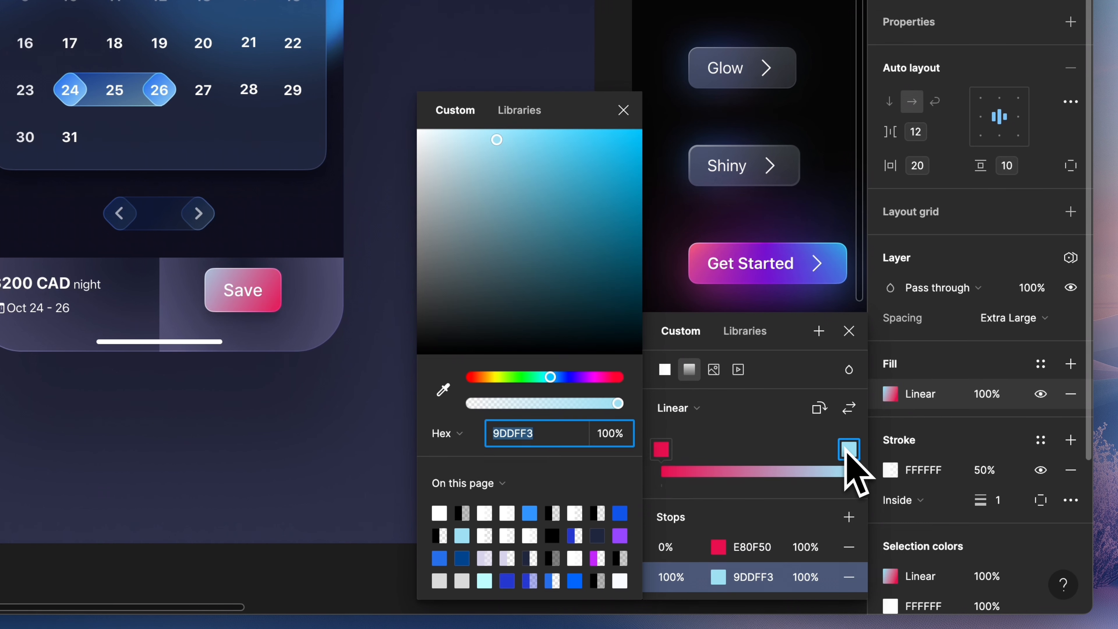
{"action": "left_click", "coordinate": [460, 378]}
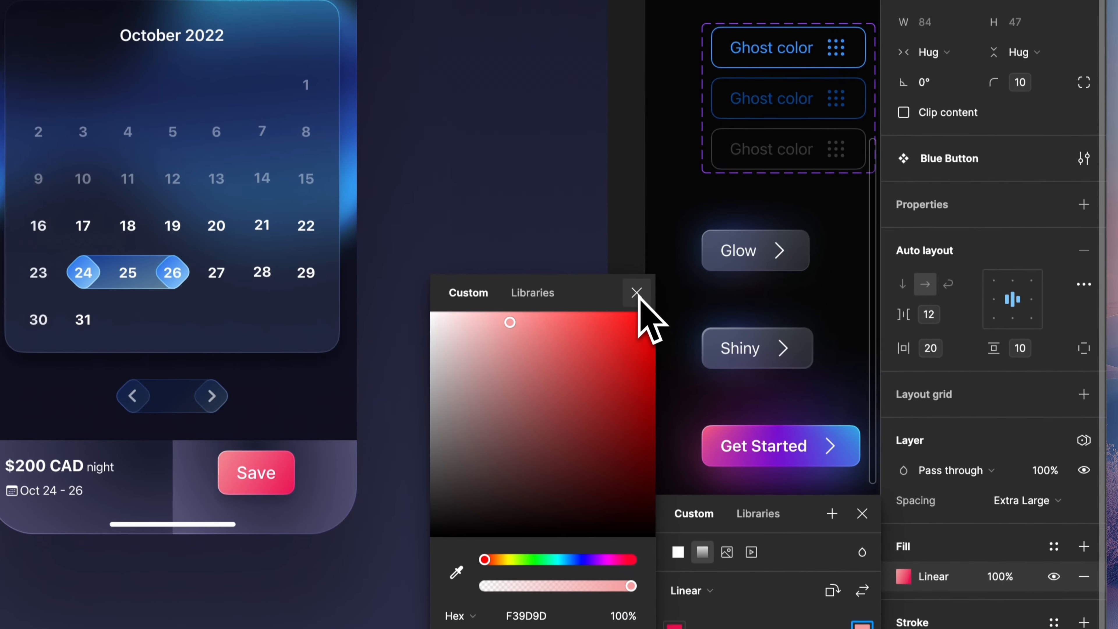
{"action": "left_click", "coordinate": [624, 109]}
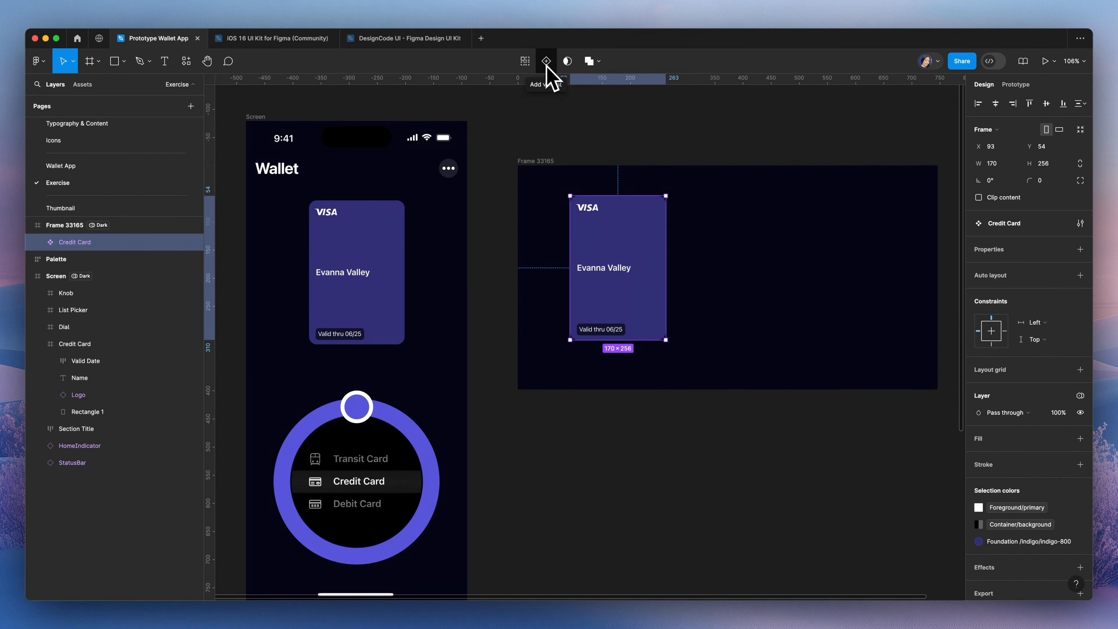
Add a variant to the Credit Card main component in Frame 33165.
{"action": "right_click", "coordinate": [639, 235]}
{"action": "mouse_move", "coordinate": [682, 456]}
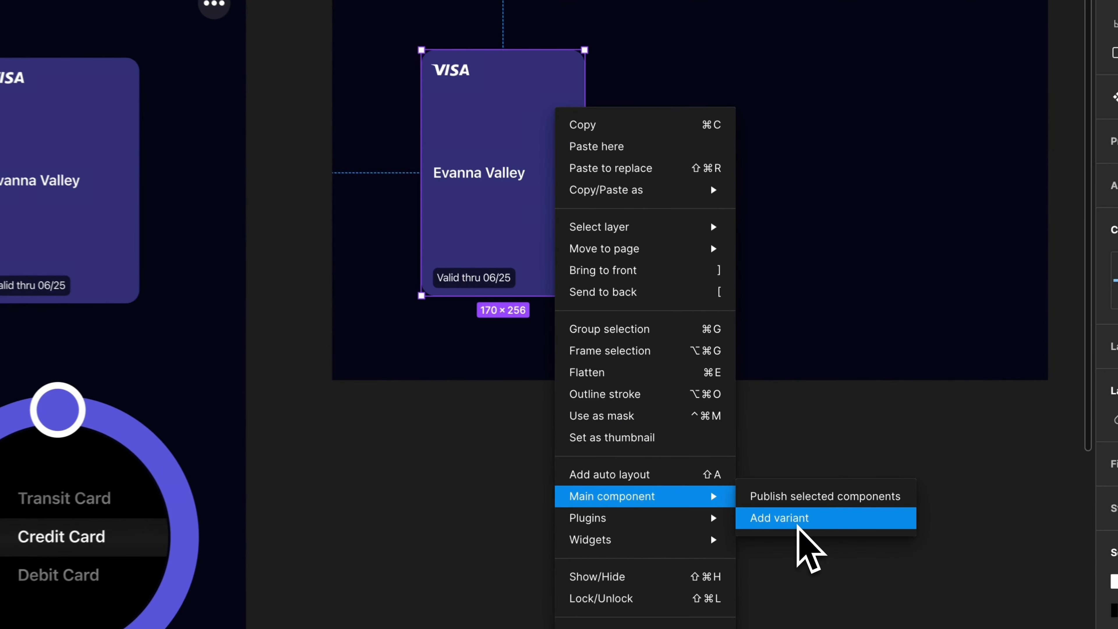
{"action": "left_click", "coordinate": [799, 519]}
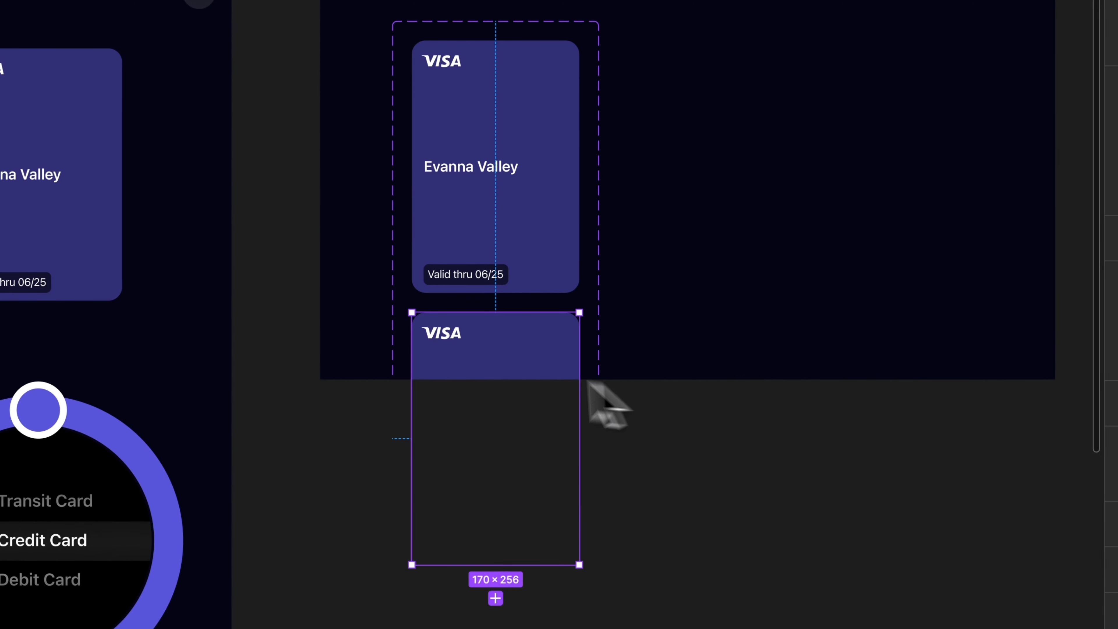
{"action": "left_click", "coordinate": [706, 210]}
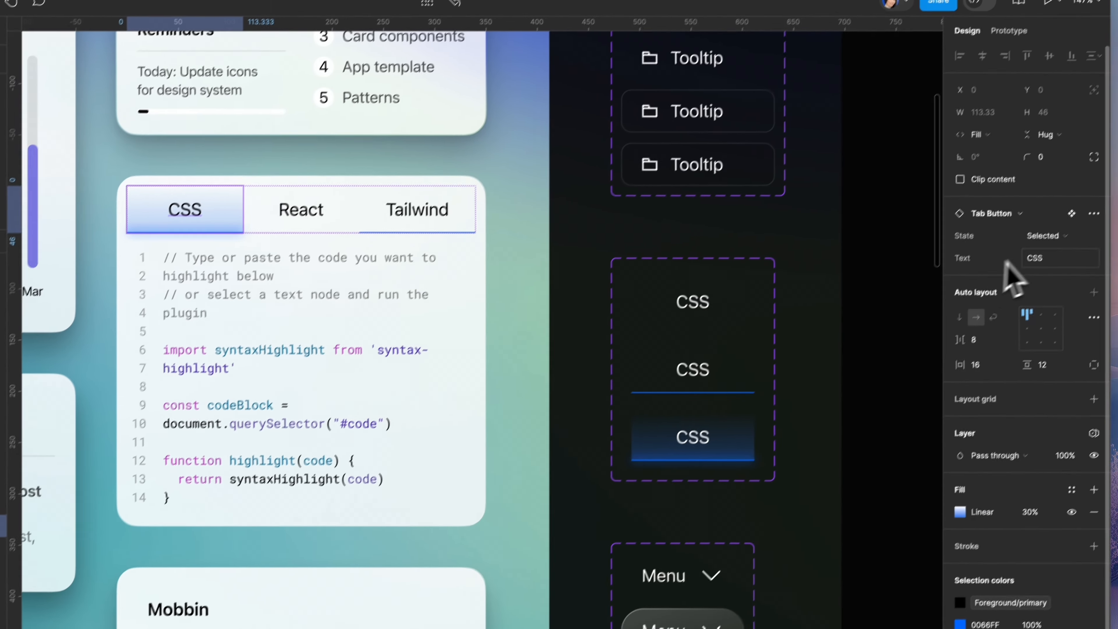
Set the State of the CSS and Tailwind tab buttons to Normal and try the CSS tab in the running prototype.
{"action": "left_click", "coordinate": [1051, 260]}
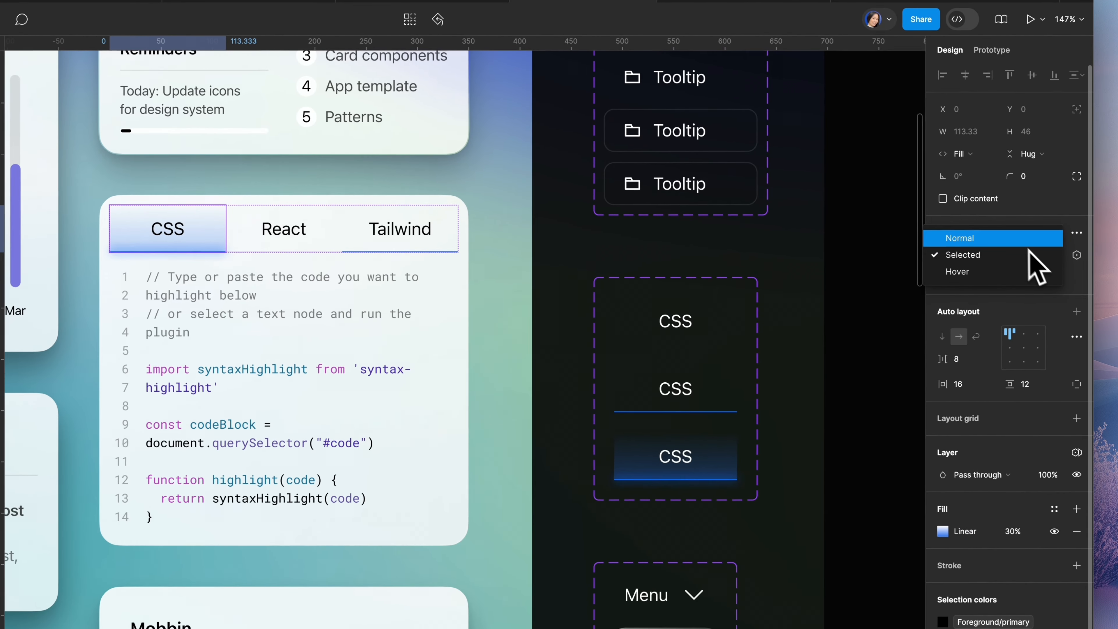
{"action": "left_click", "coordinate": [1022, 238]}
{"action": "left_click", "coordinate": [468, 257]}
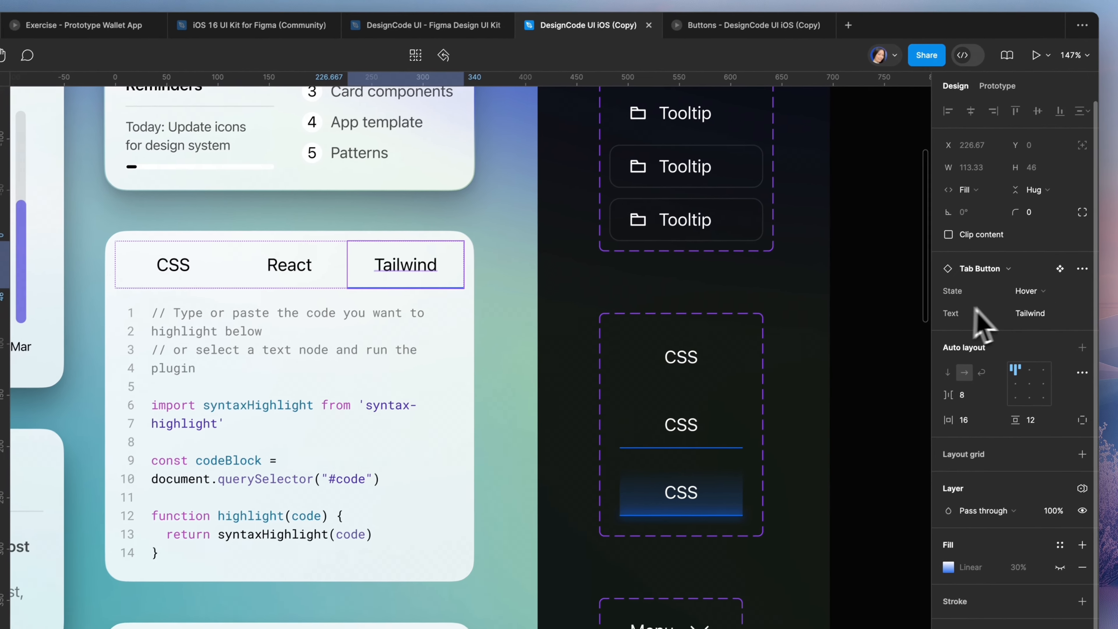
{"action": "left_click", "coordinate": [1054, 264]}
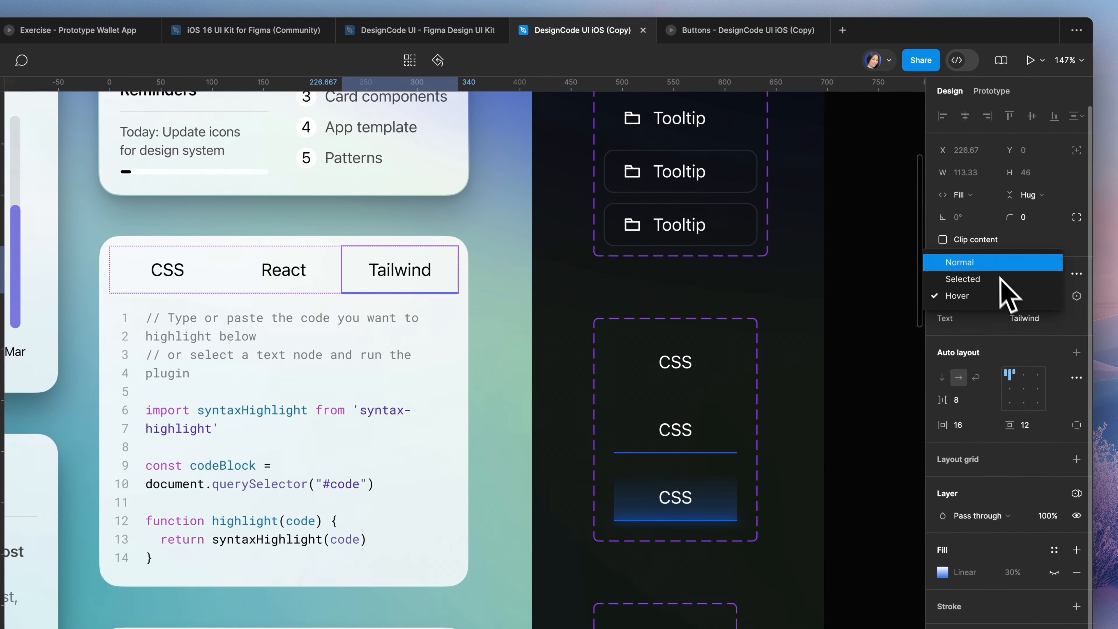
{"action": "left_click", "coordinate": [995, 266]}
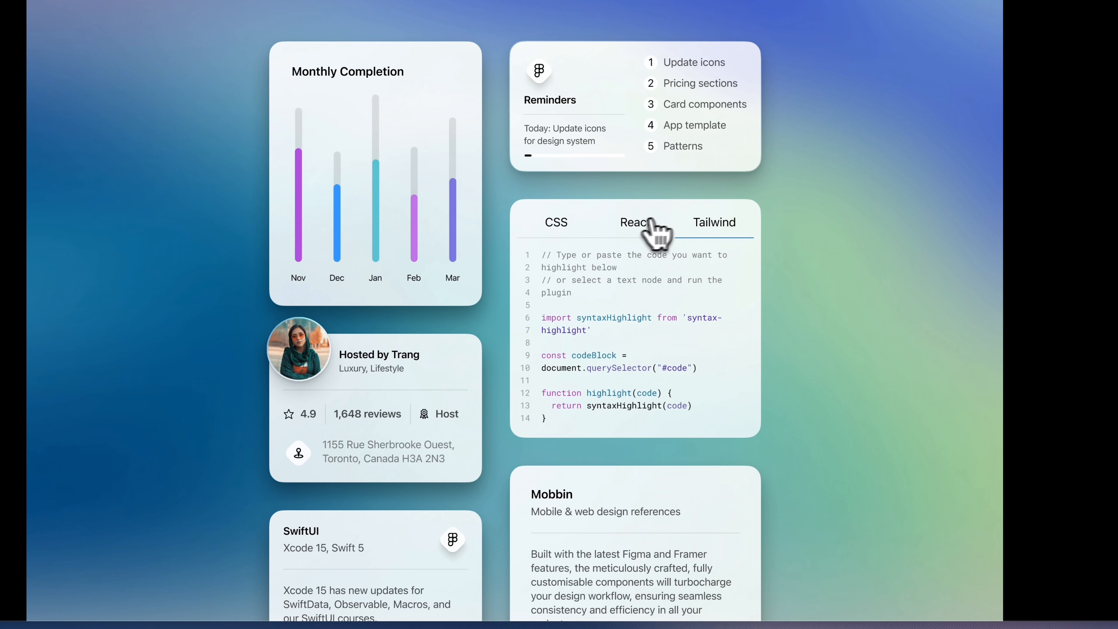
{"action": "left_click", "coordinate": [555, 225]}
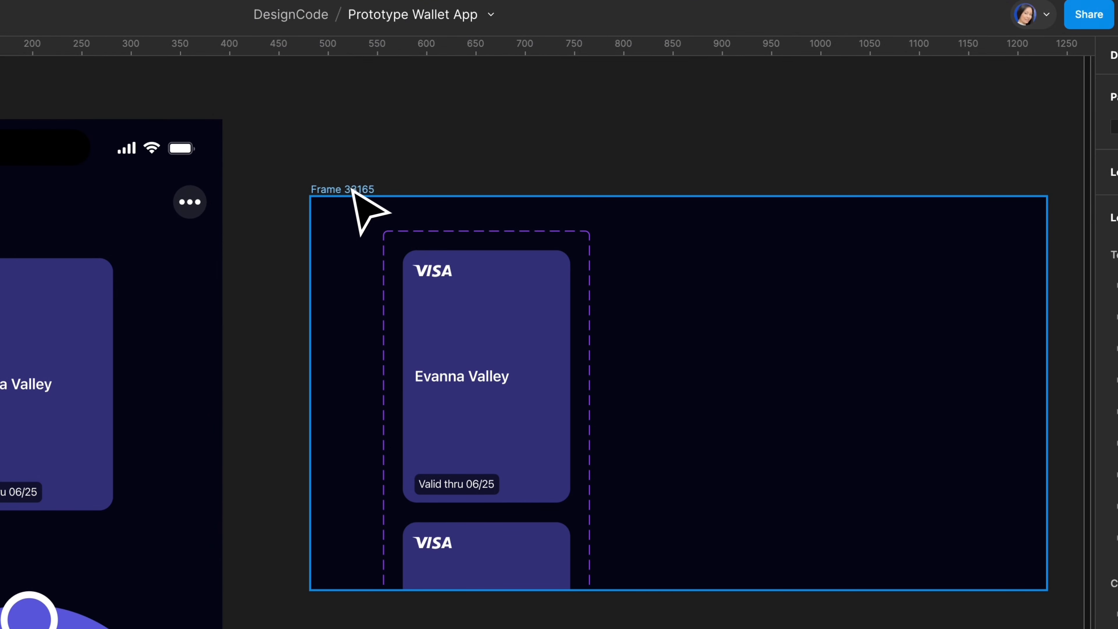
Add auto layout to Frame 33165 with horizontal and vertical padding of 40.
{"action": "left_click", "coordinate": [348, 191]}
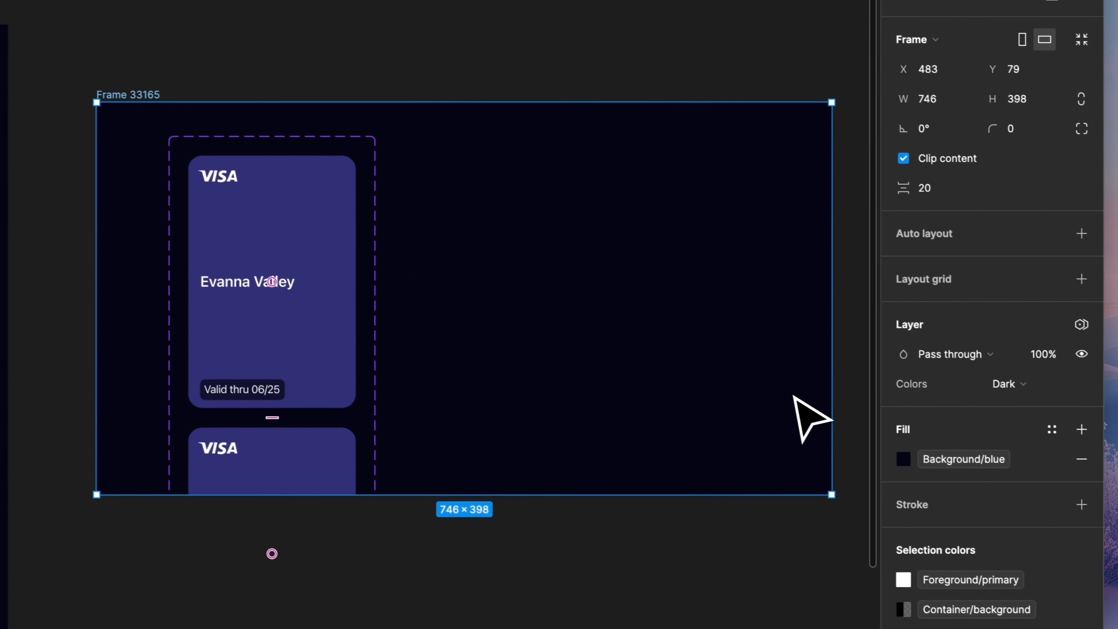
{"action": "left_click", "coordinate": [1071, 228]}
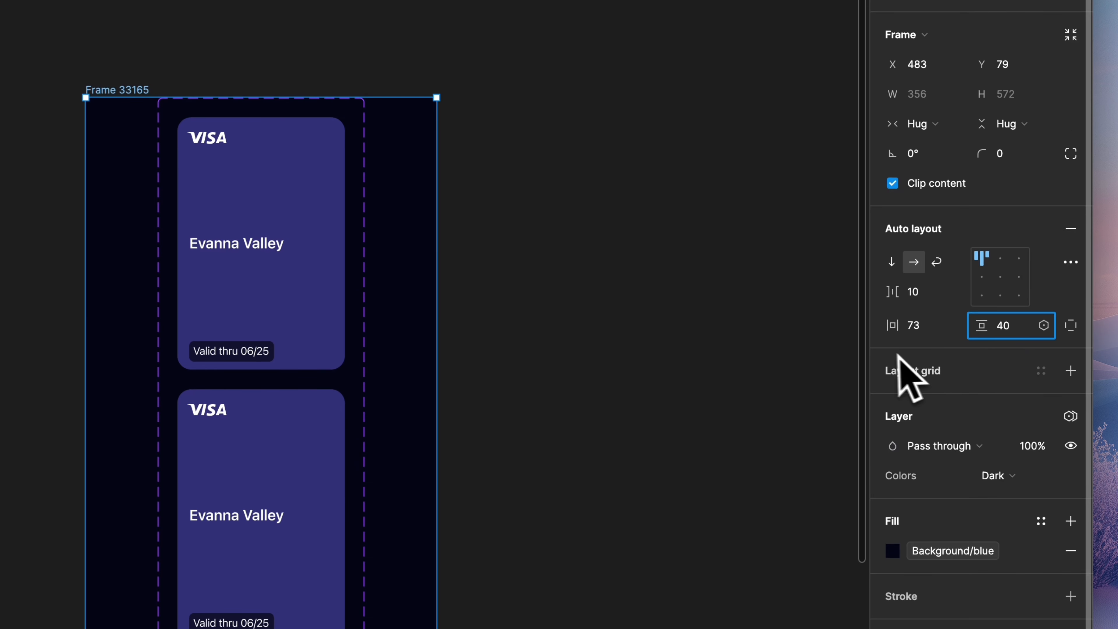
{"action": "left_click", "coordinate": [936, 333]}
{"action": "type", "text": "40"}
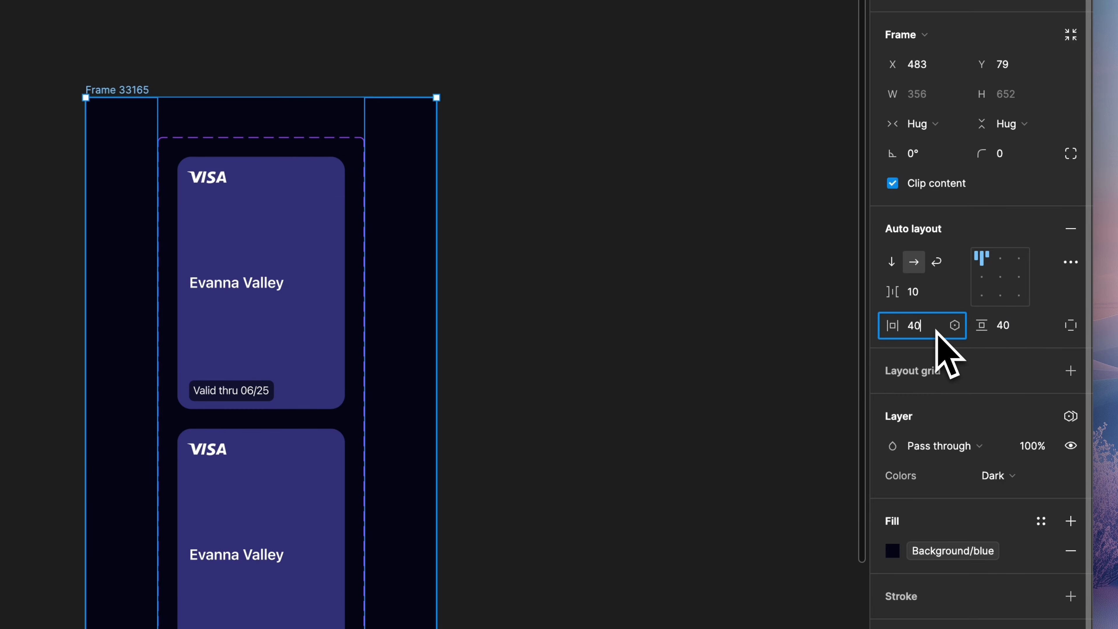
{"action": "key", "text": "Return"}
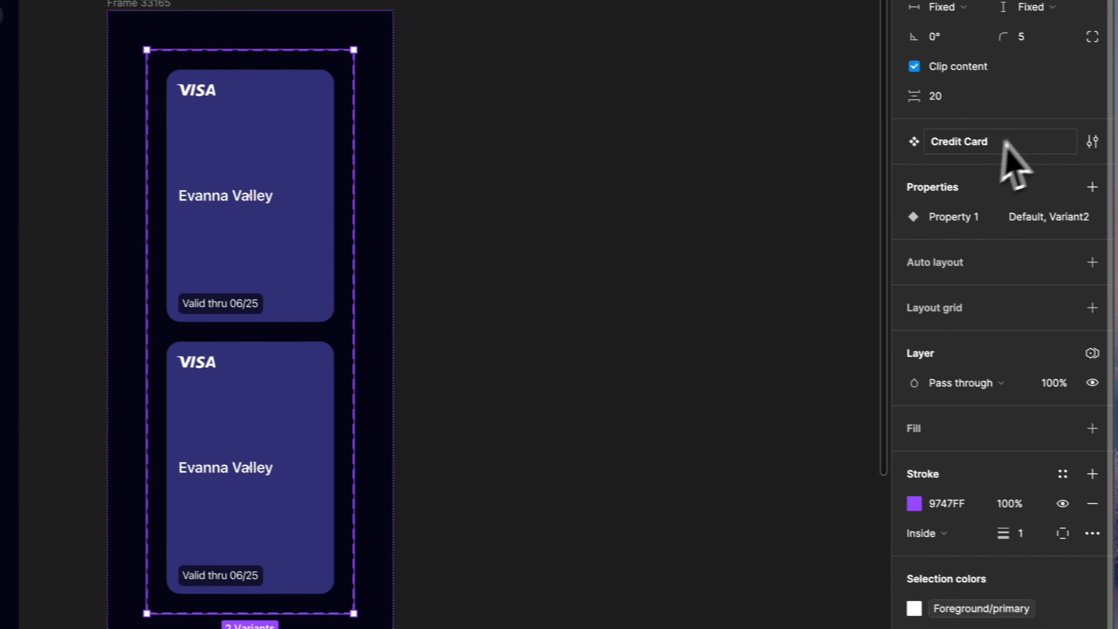
Give the Credit Card component set a horizontal auto layout and add four more card variants.
{"action": "left_click", "coordinate": [1092, 263]}
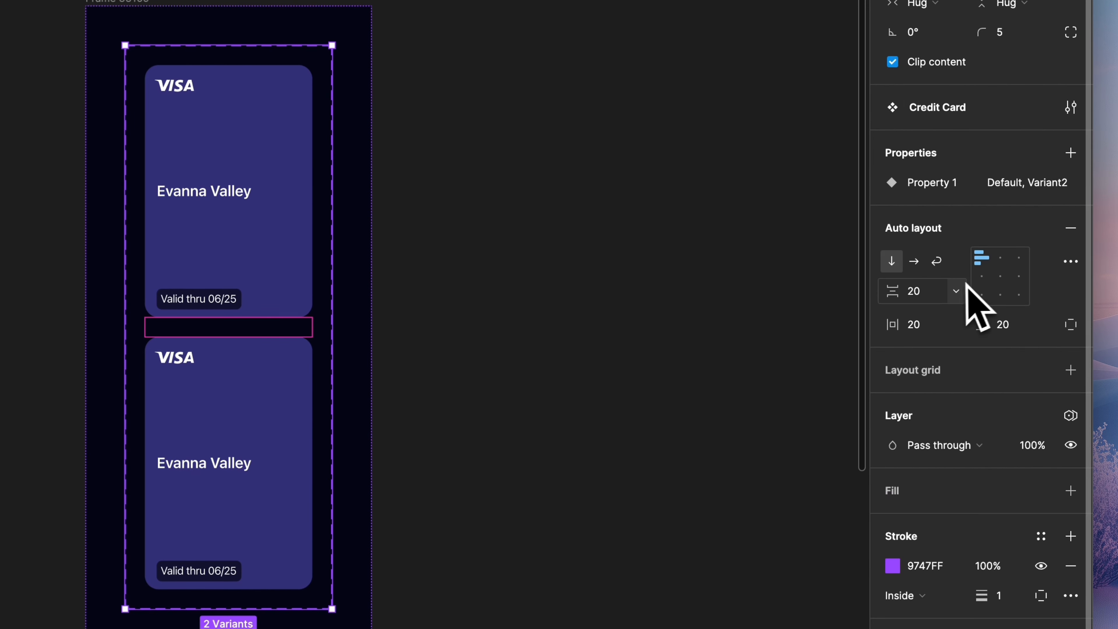
{"action": "left_click", "coordinate": [914, 264]}
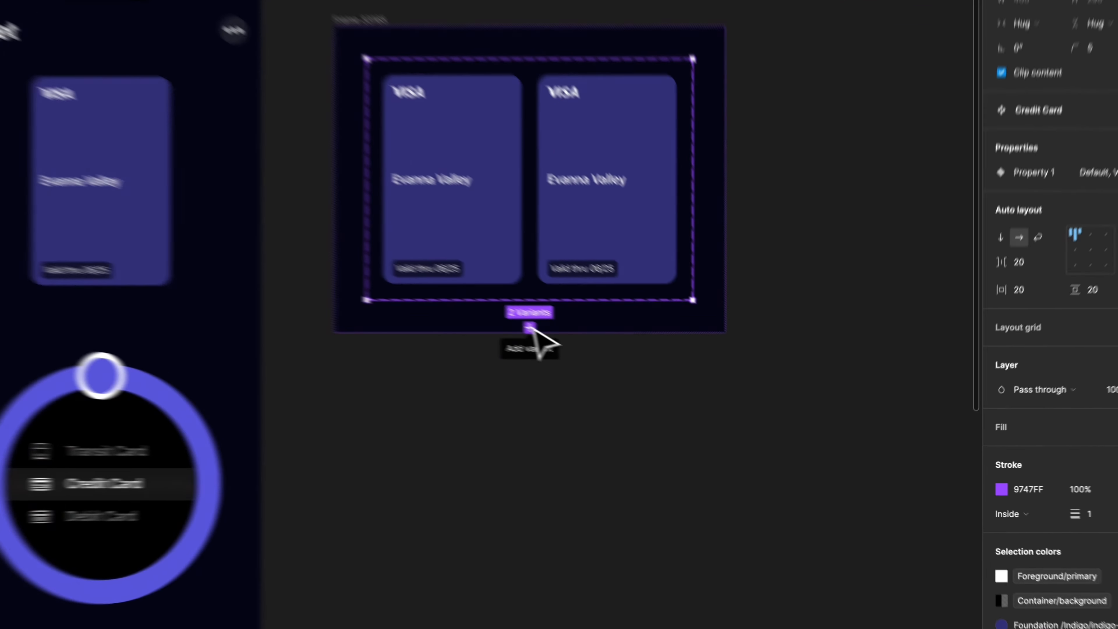
{"action": "left_click", "coordinate": [653, 374]}
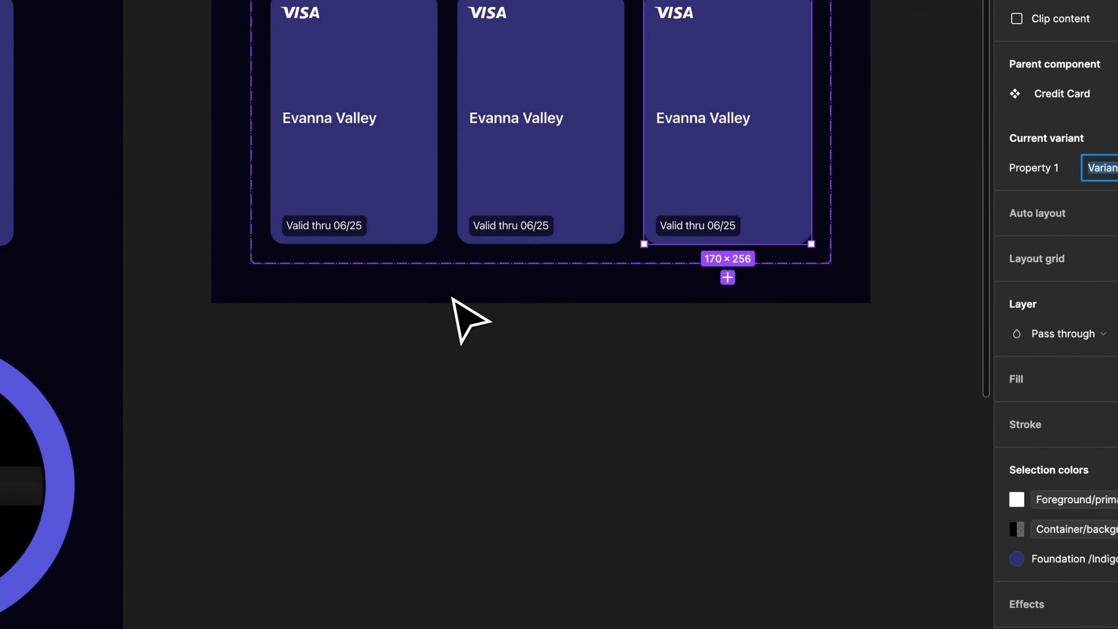
{"action": "left_click", "coordinate": [728, 278]}
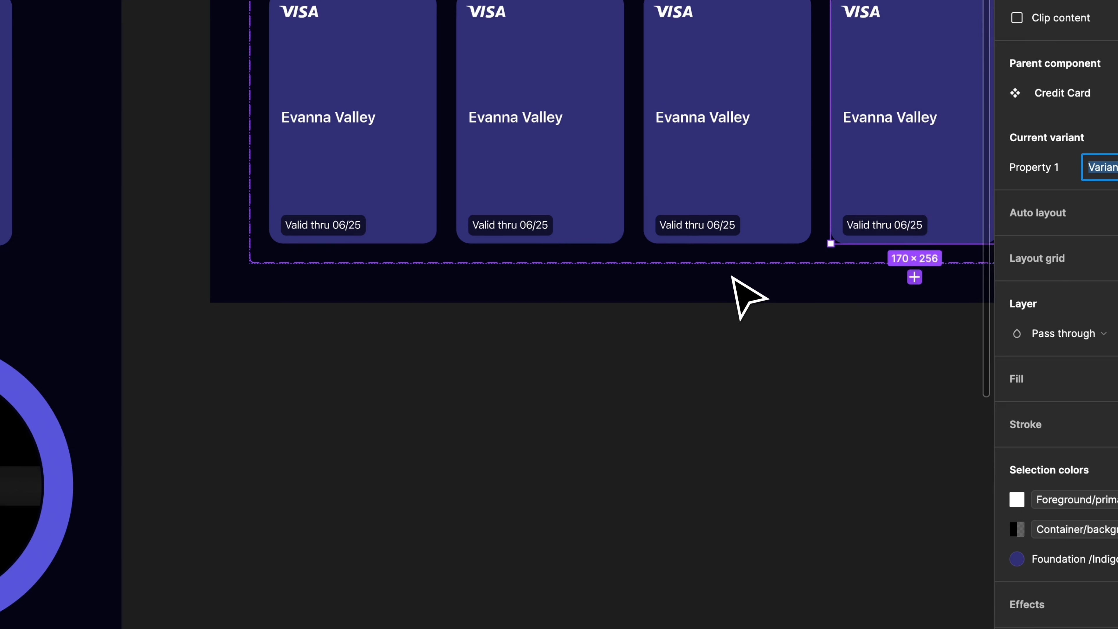
{"action": "scroll", "coordinate": [764, 295], "scroll_direction": "right", "scroll_amount": 10}
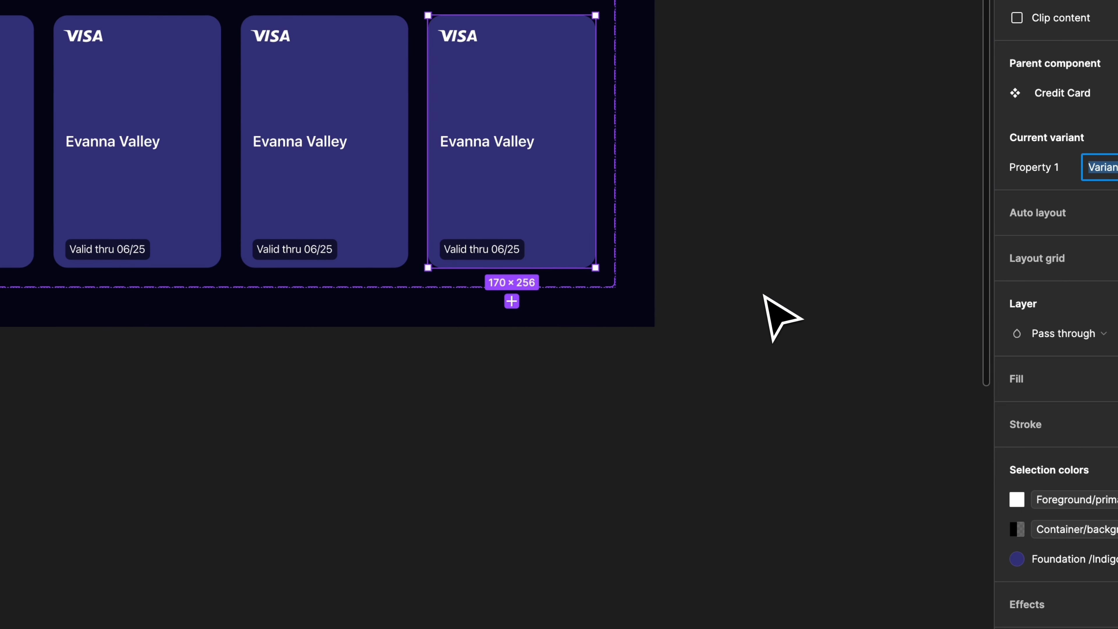
{"action": "left_click", "coordinate": [512, 301]}
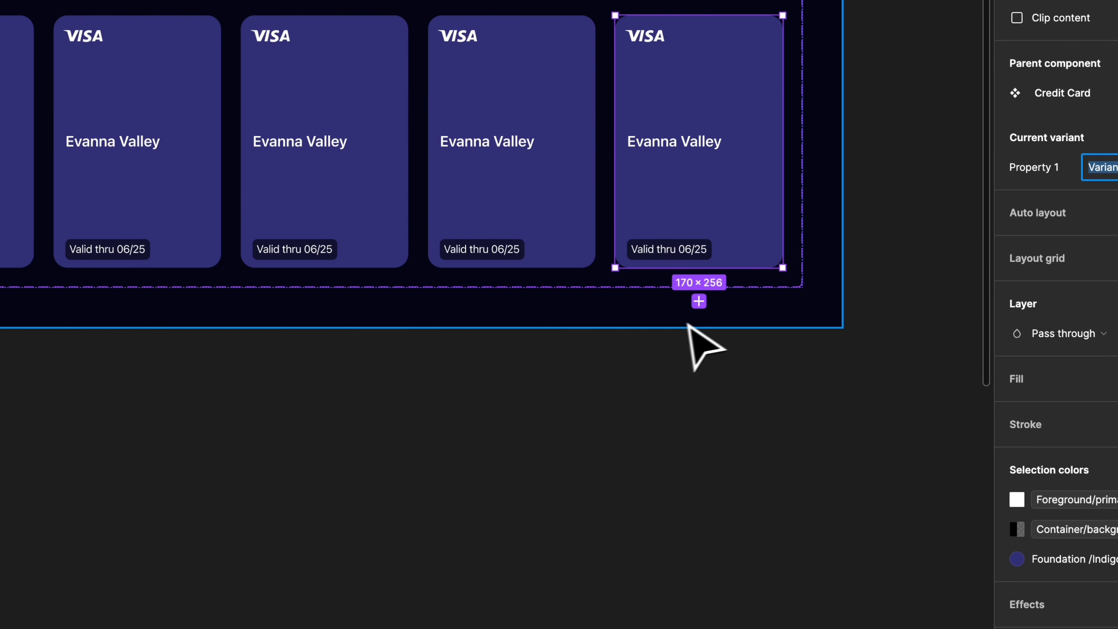
{"action": "left_click", "coordinate": [700, 301]}
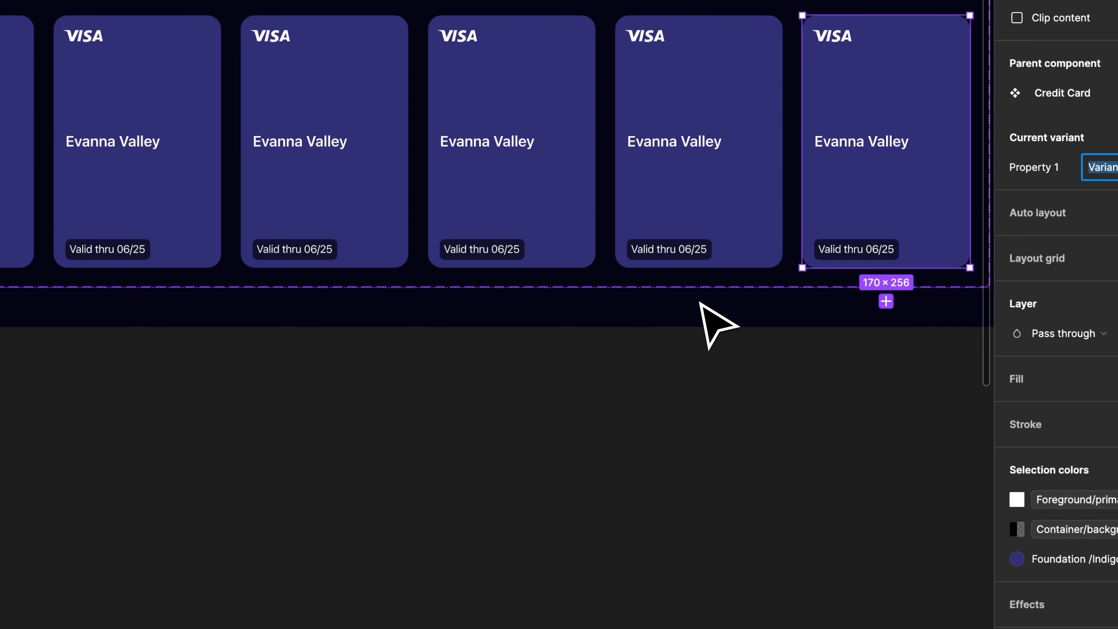
Set Property 1 of the first Credit Card variant to Card 1 and of the second to Card 2.
{"action": "scroll", "coordinate": [555, 398], "scroll_direction": "right", "scroll_amount": 1}
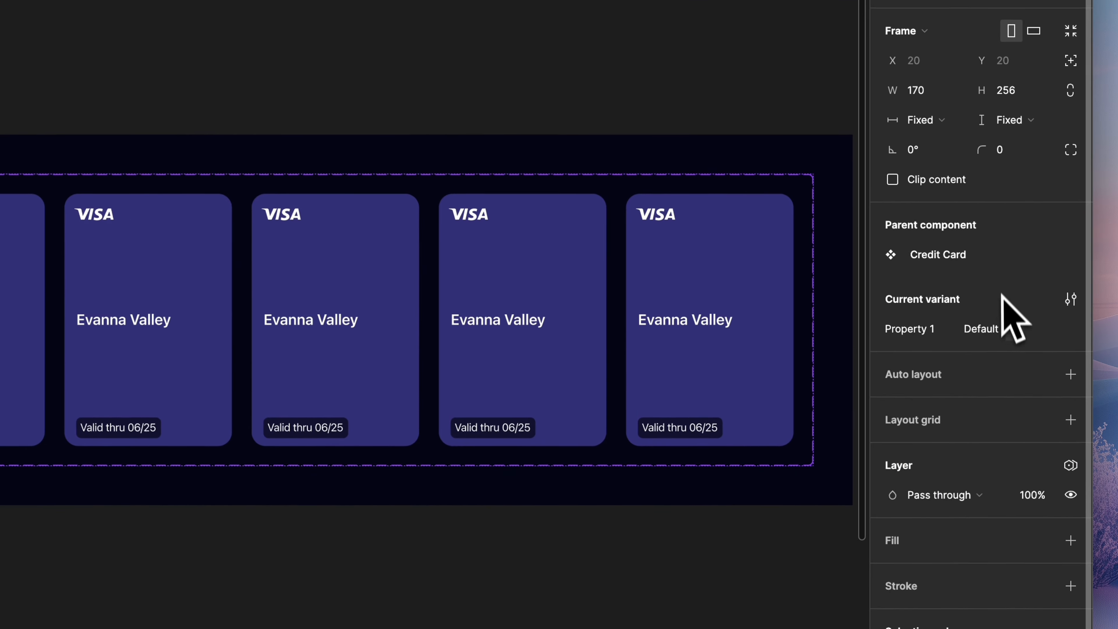
{"action": "double_click", "coordinate": [1113, 336]}
{"action": "type", "text": "Card"}
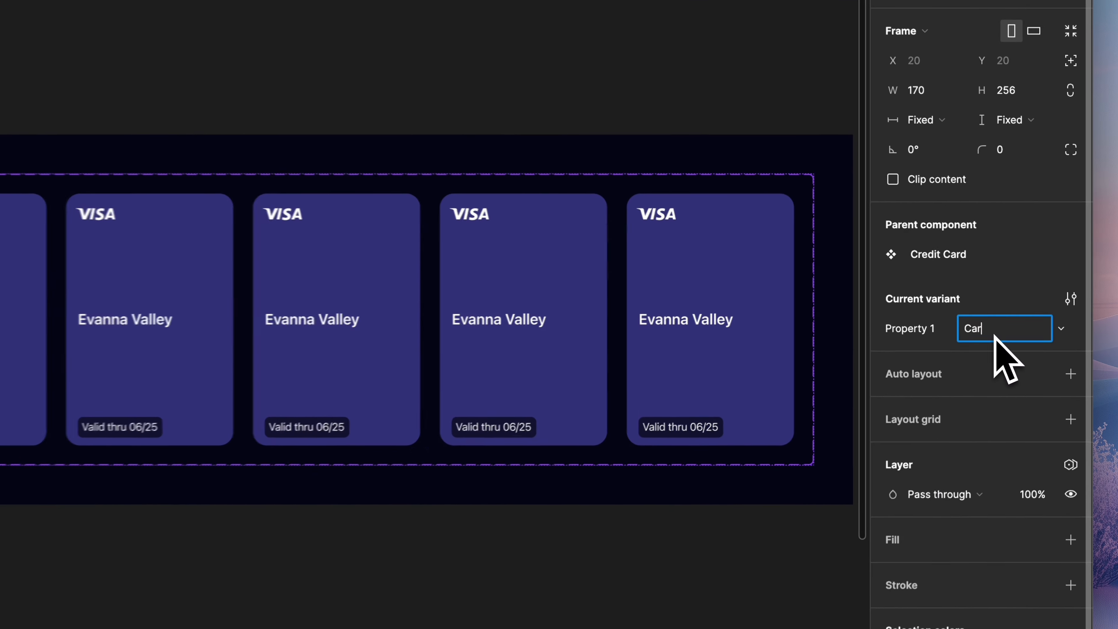
{"action": "type", "text": " 1"}
{"action": "left_click", "coordinate": [478, 249]}
{"action": "left_click", "coordinate": [1034, 303]}
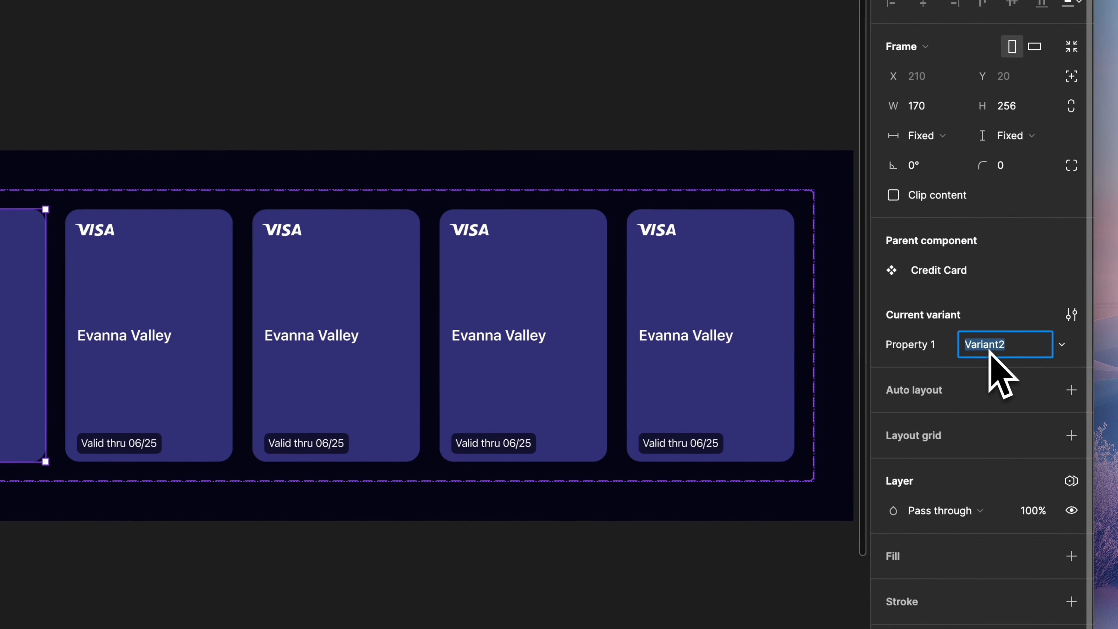
{"action": "type", "text": "Card 2"}
Set Property 1 of the third Credit Card variant to Card 3.
{"action": "left_click", "coordinate": [100, 250]}
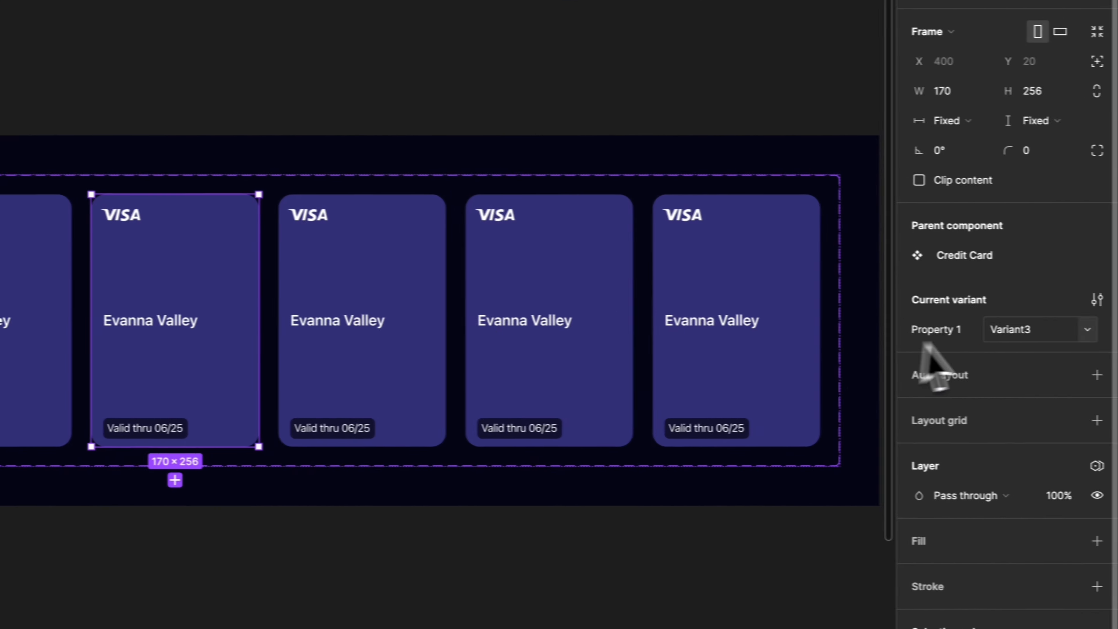
{"action": "left_click", "coordinate": [1006, 330]}
{"action": "type", "text": "Ca"}
{"action": "type", "text": "rd 3"}
{"action": "key", "text": "Return"}
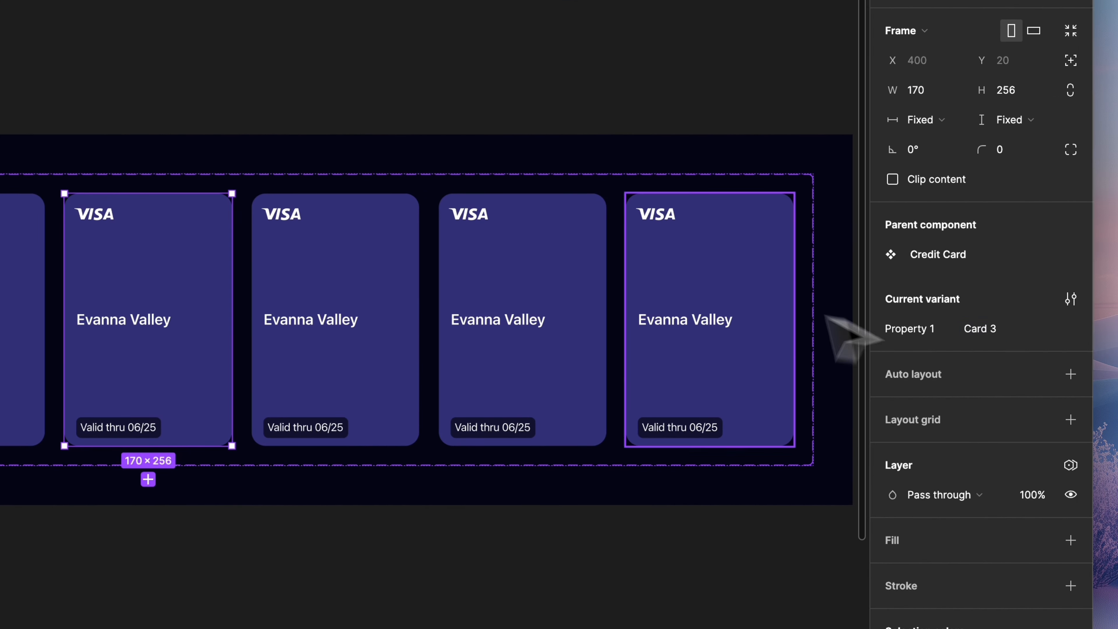
Set Property 1 of the fourth Credit Card variant to card 4 and of the fifth to card 5.
{"action": "left_click", "coordinate": [384, 289]}
{"action": "left_click", "coordinate": [981, 332]}
{"action": "type", "text": "card"}
{"action": "key", "text": "Tab"}
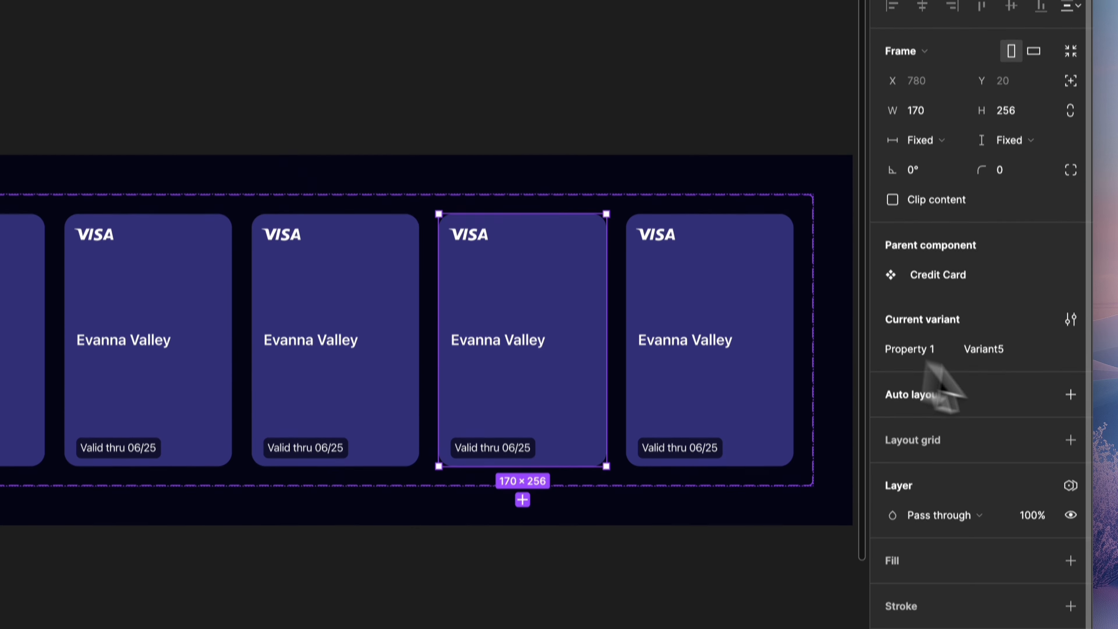
{"action": "left_click", "coordinate": [994, 364]}
{"action": "type", "text": "c"}
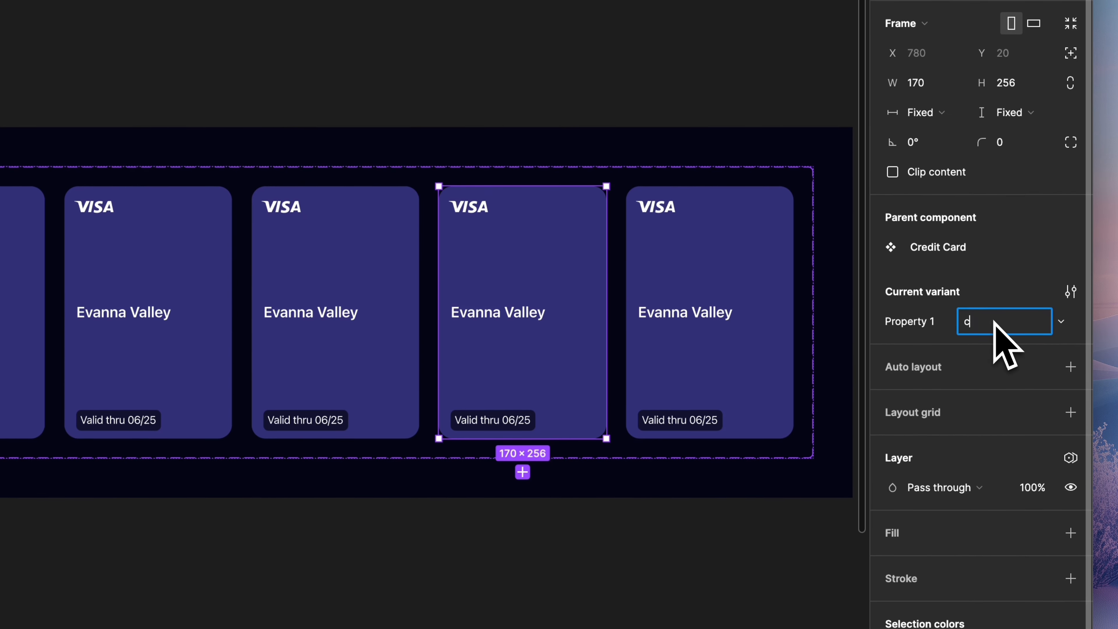
{"action": "type", "text": "ard 5"}
{"action": "key", "text": "Return"}
Set Property 1 of the sixth Credit Card variant to Landscape and rotate that variant to 90°.
{"action": "left_click", "coordinate": [723, 287]}
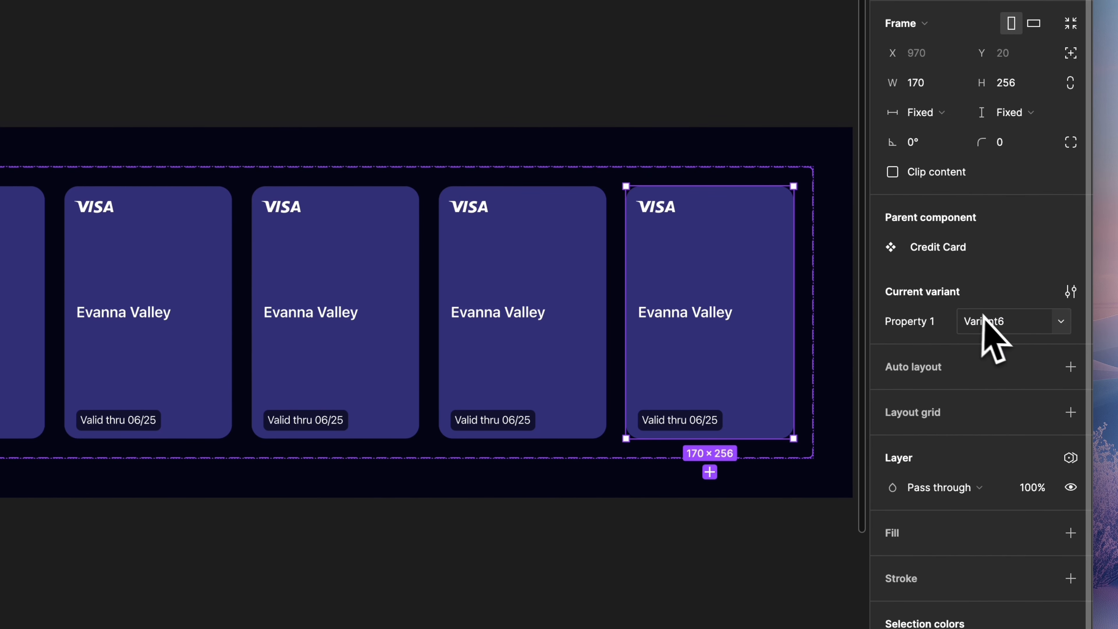
{"action": "left_click", "coordinate": [993, 328]}
{"action": "type", "text": "Landscape"}
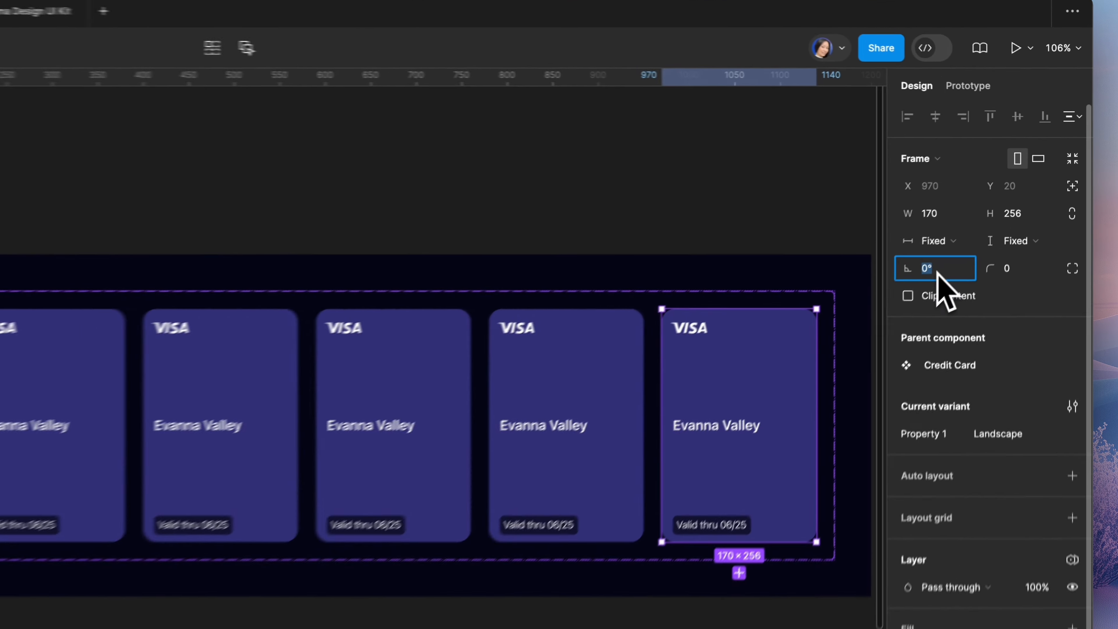
{"action": "left_click", "coordinate": [996, 199]}
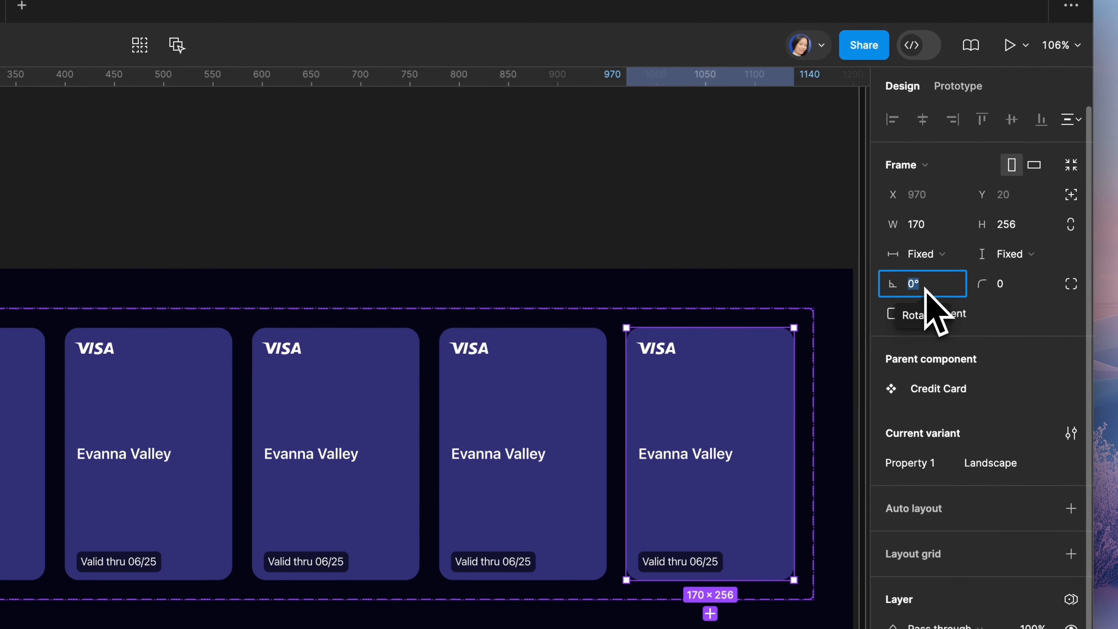
{"action": "type", "text": "90"}
{"action": "key", "text": "Return"}
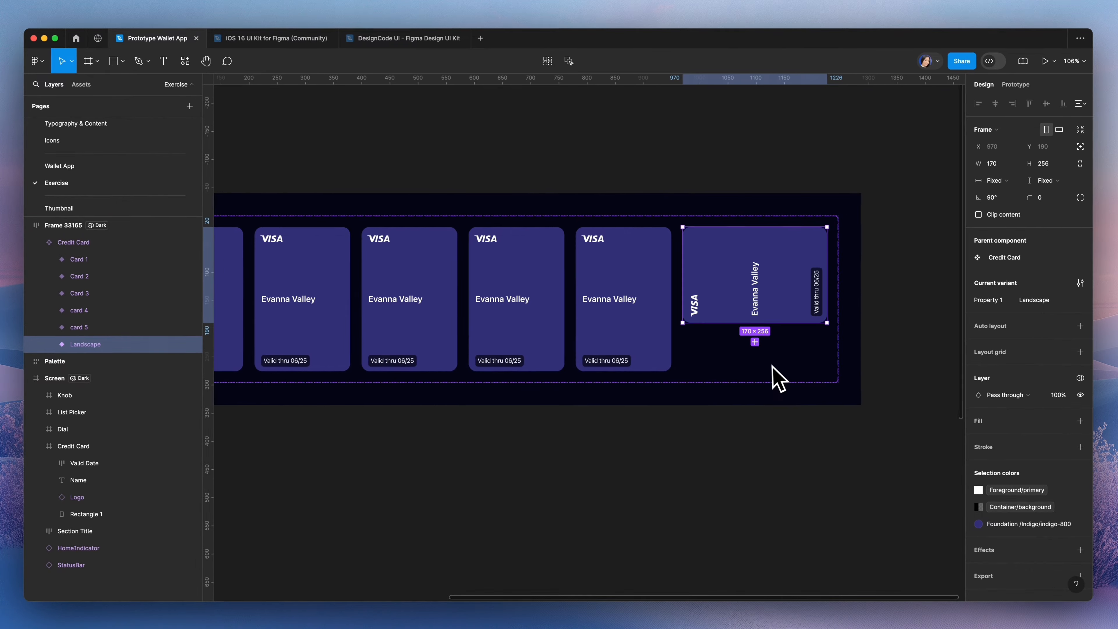
Scale the Landscape variant proportionally to a scale height of 240 and set its frame height to 360.
{"action": "scroll", "coordinate": [779, 379], "scroll_direction": "right", "scroll_amount": 5}
{"action": "scroll", "coordinate": [779, 379], "scroll_direction": "up", "scroll_amount": 1}
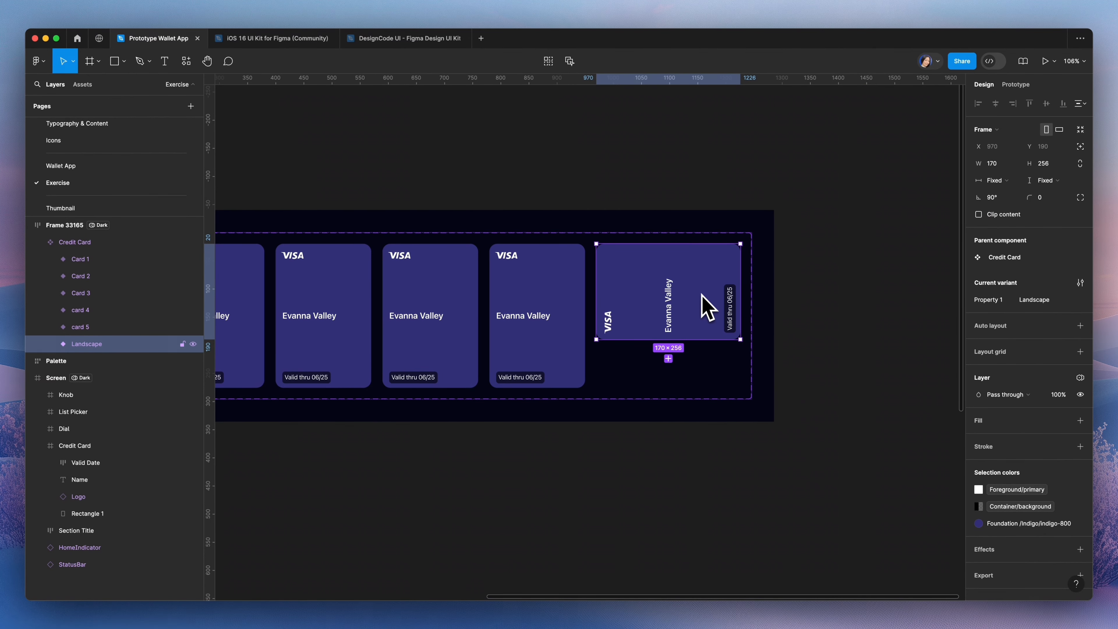
{"action": "key", "text": "k"}
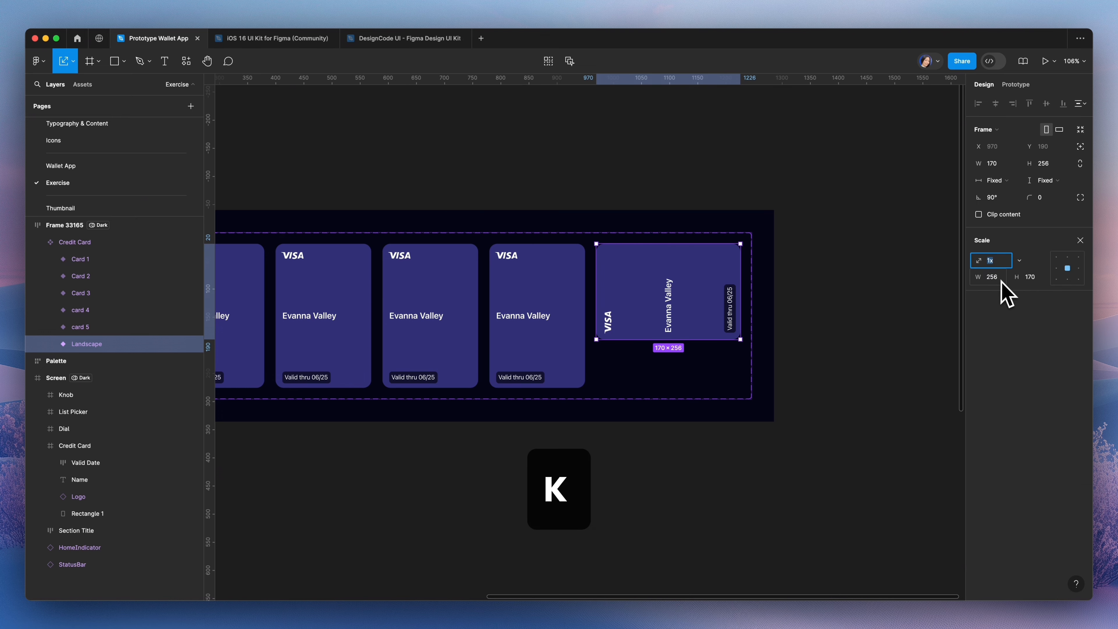
{"action": "left_click", "coordinate": [1030, 277]}
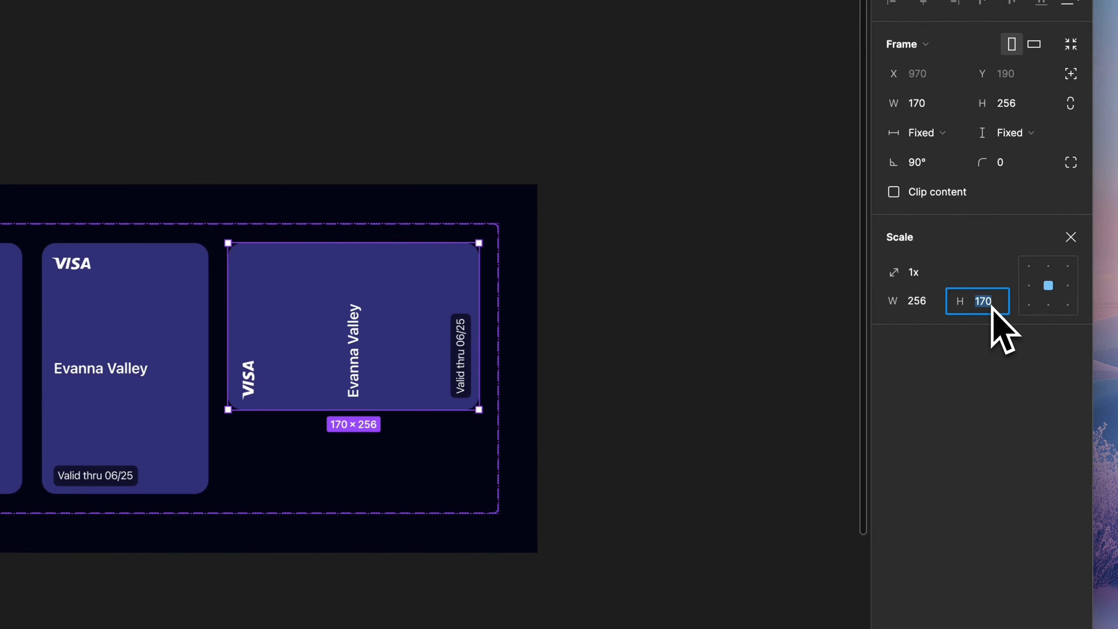
{"action": "type", "text": "240"}
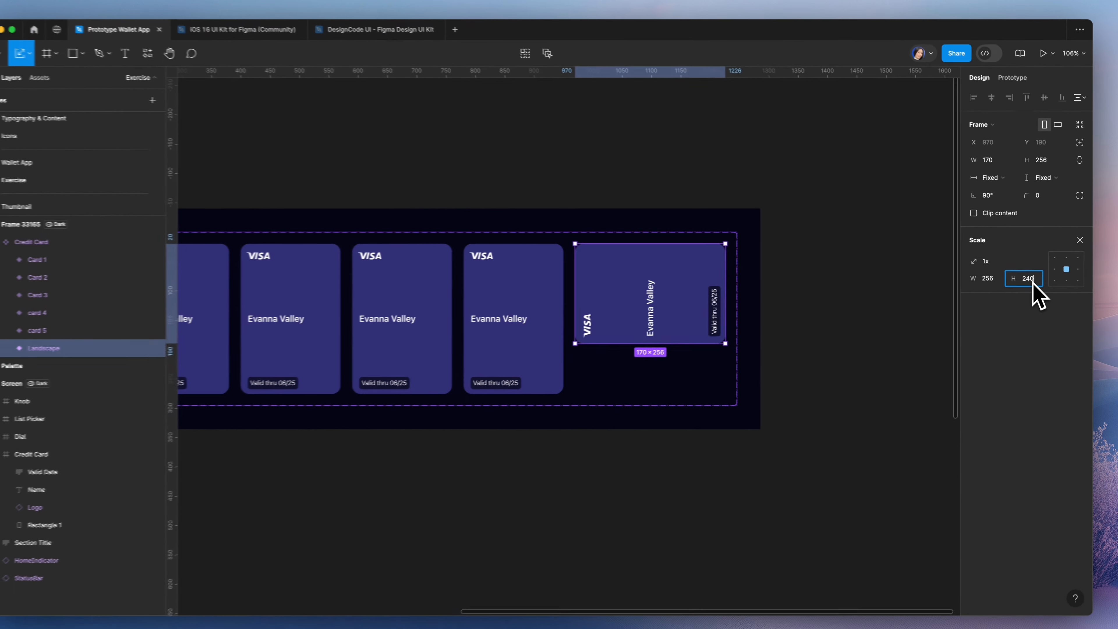
{"action": "key", "text": "Return"}
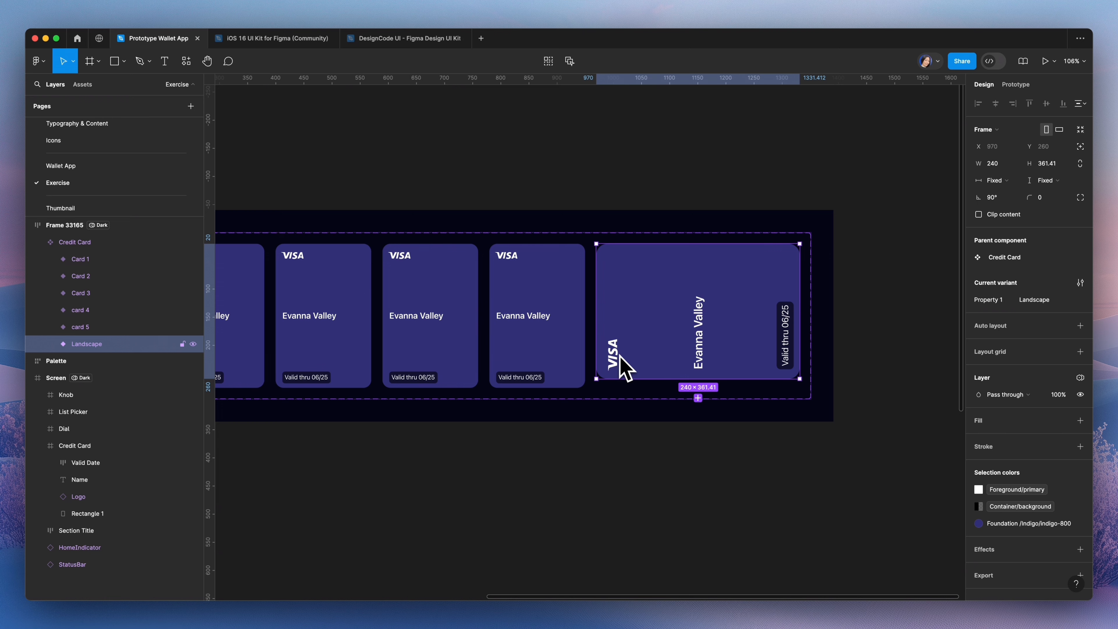
{"action": "left_click", "coordinate": [1049, 166]}
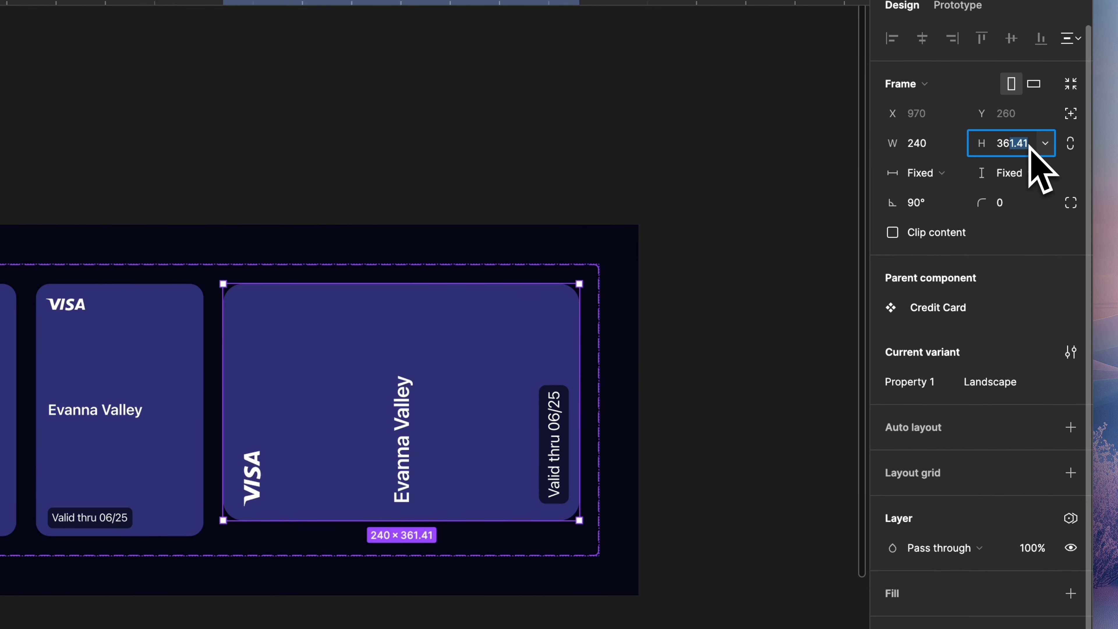
{"action": "type", "text": "0"}
{"action": "key", "text": "Return"}
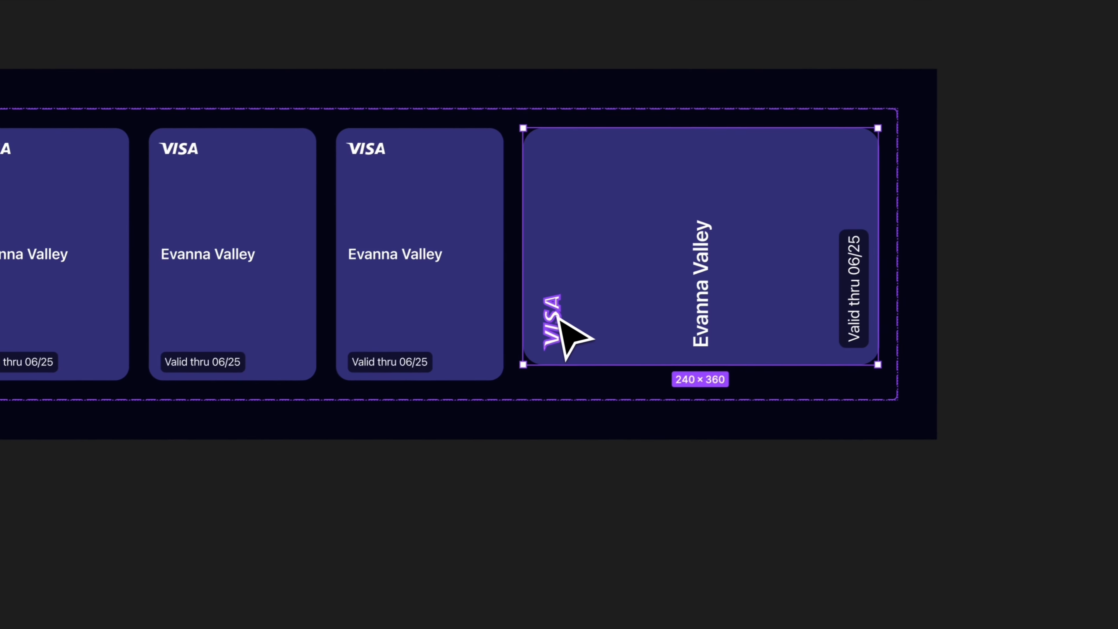
Set the rotation of the Logo in the Landscape variant to 0° and position it at X 8.29, Y 20.
{"action": "left_click", "coordinate": [258, 473]}
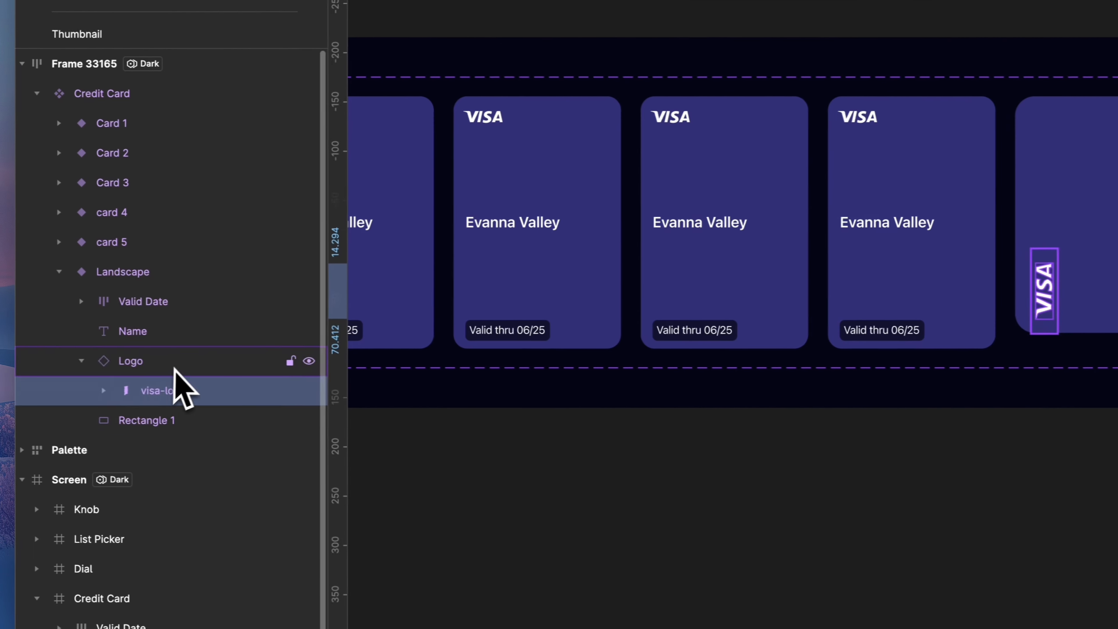
{"action": "left_click", "coordinate": [189, 369]}
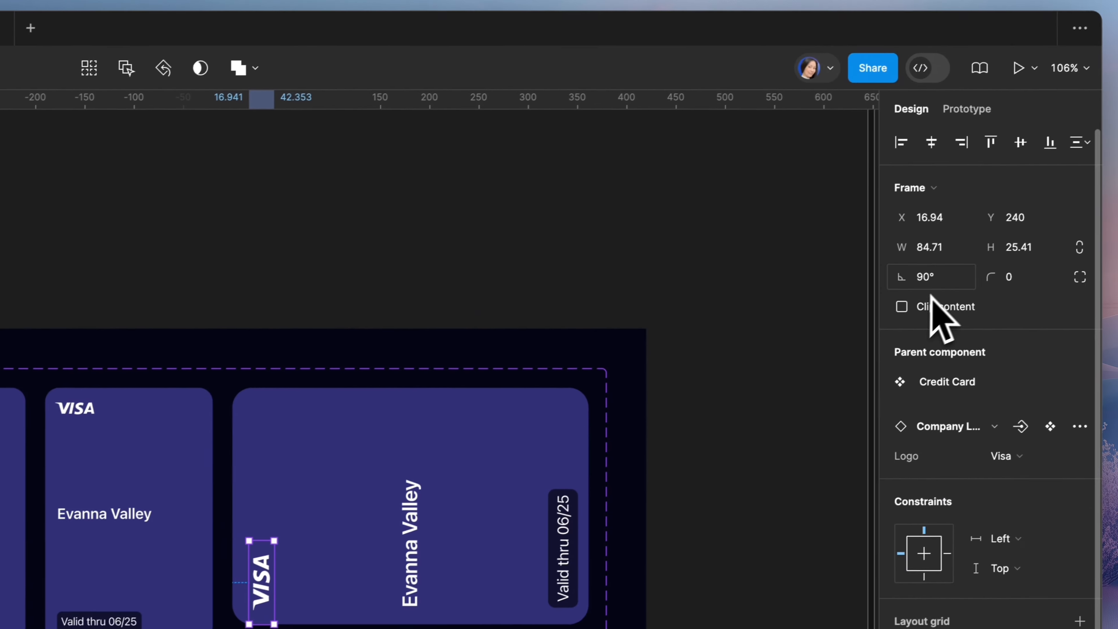
{"action": "left_click", "coordinate": [936, 295]}
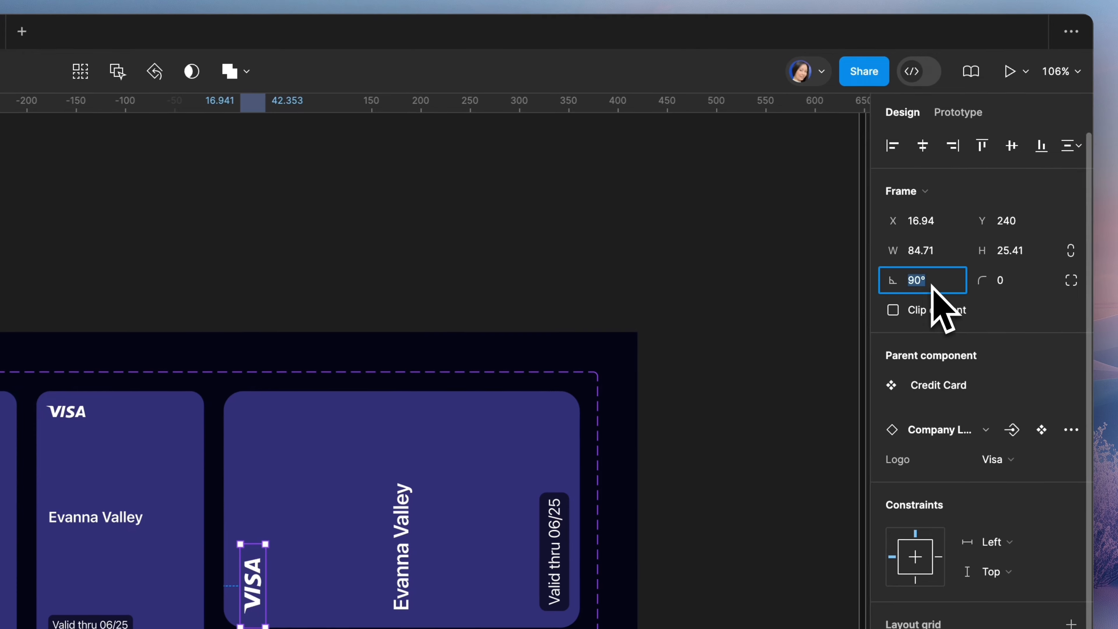
{"action": "type", "text": "0"}
{"action": "key", "text": "Return"}
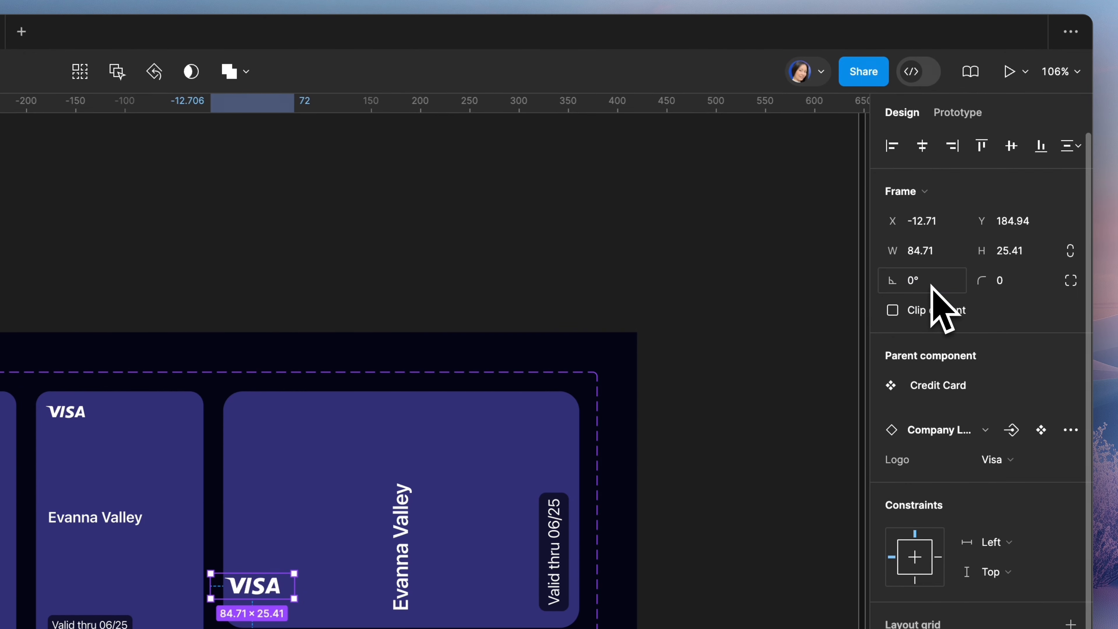
{"action": "left_click", "coordinate": [946, 220]}
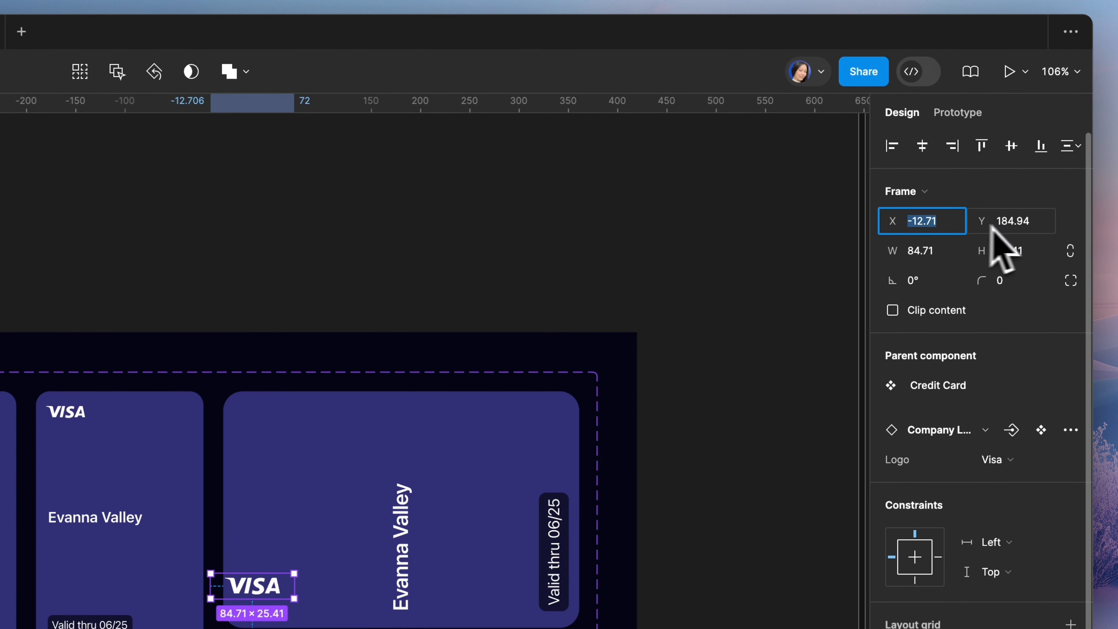
{"action": "left_click", "coordinate": [1018, 224]}
{"action": "key", "text": "Return"}
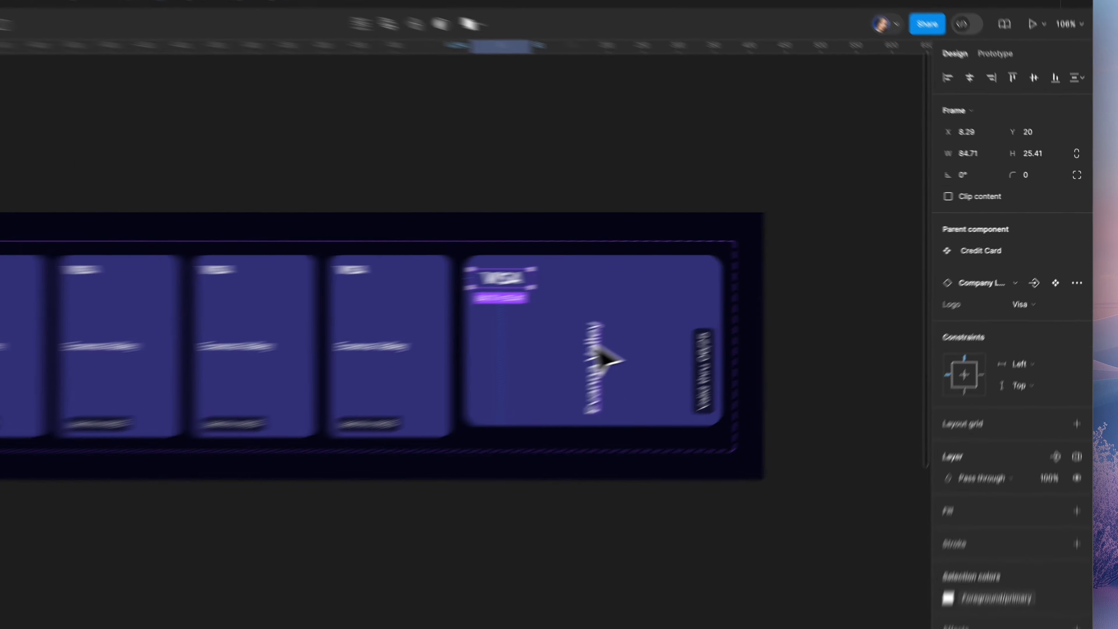
Set the Landscape variant's cardholder name to 0° rotation and position it vertically centred at X 20.
{"action": "left_click", "coordinate": [697, 332]}
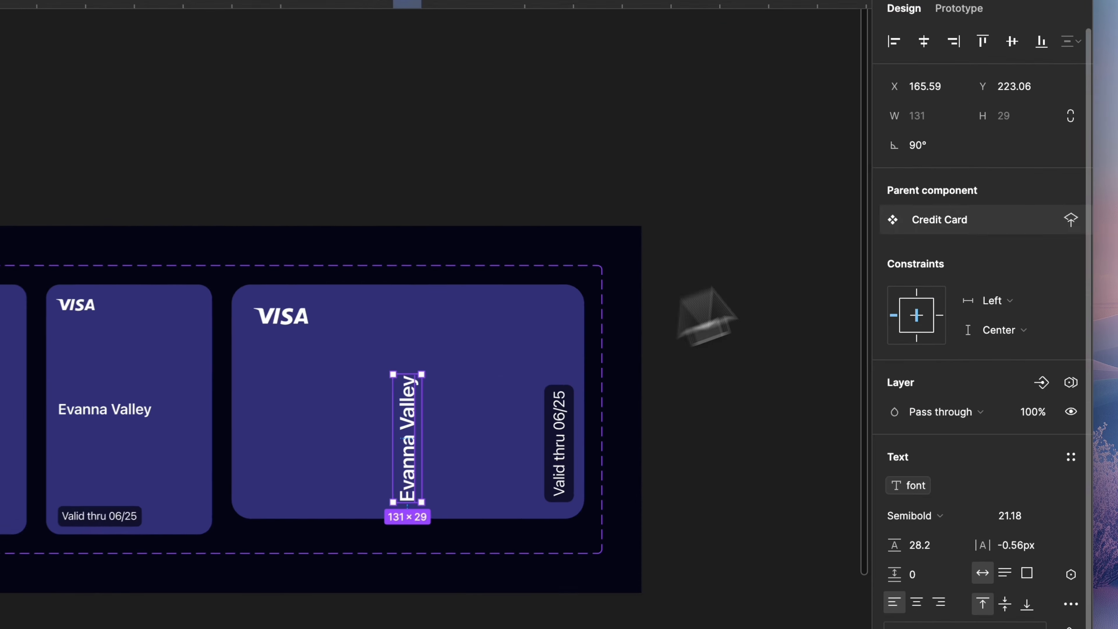
{"action": "left_click", "coordinate": [1000, 167]}
{"action": "type", "text": "0"}
{"action": "key", "text": "Return"}
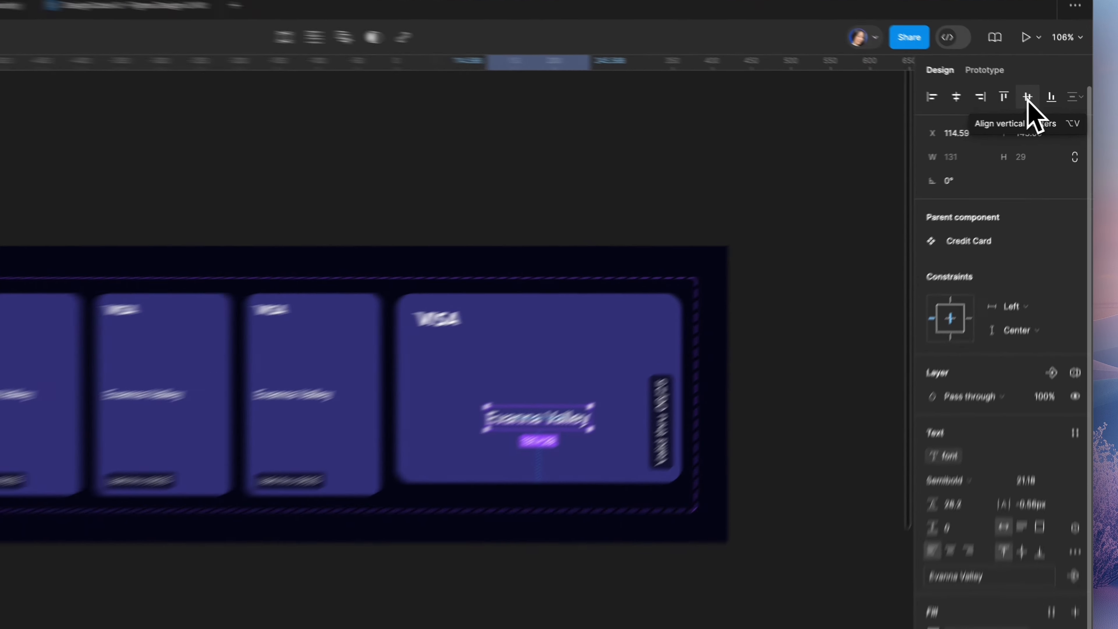
{"action": "left_click", "coordinate": [1047, 105]}
{"action": "left_click", "coordinate": [999, 132]}
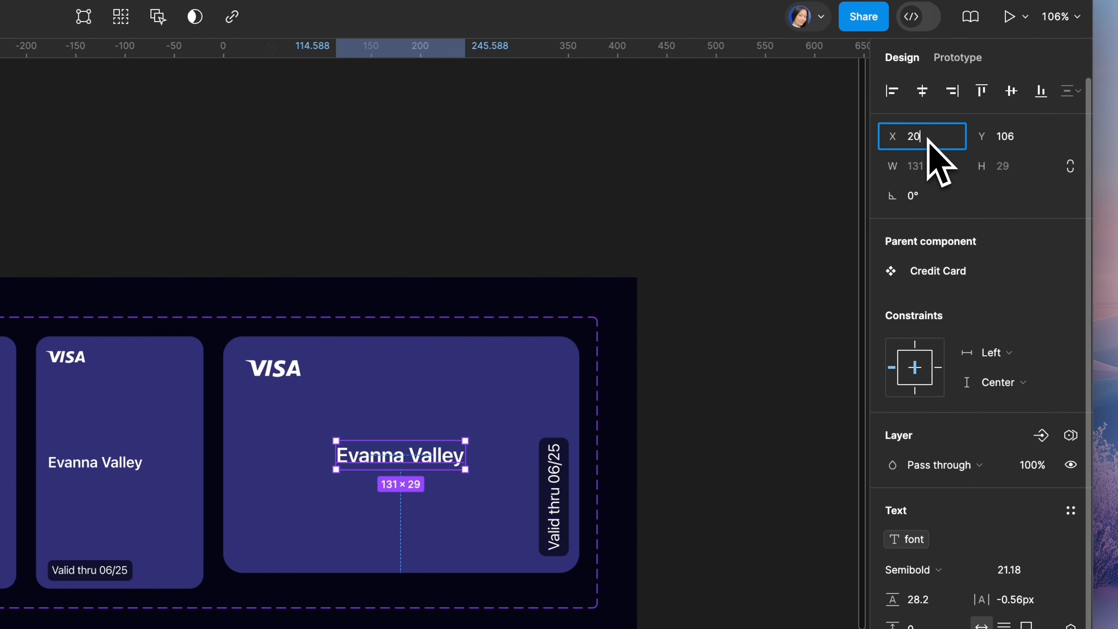
{"action": "key", "text": "Return"}
Set the Landscape variant's Valid Date badge to 0° rotation and position it at X 20.
{"action": "left_click", "coordinate": [564, 489]}
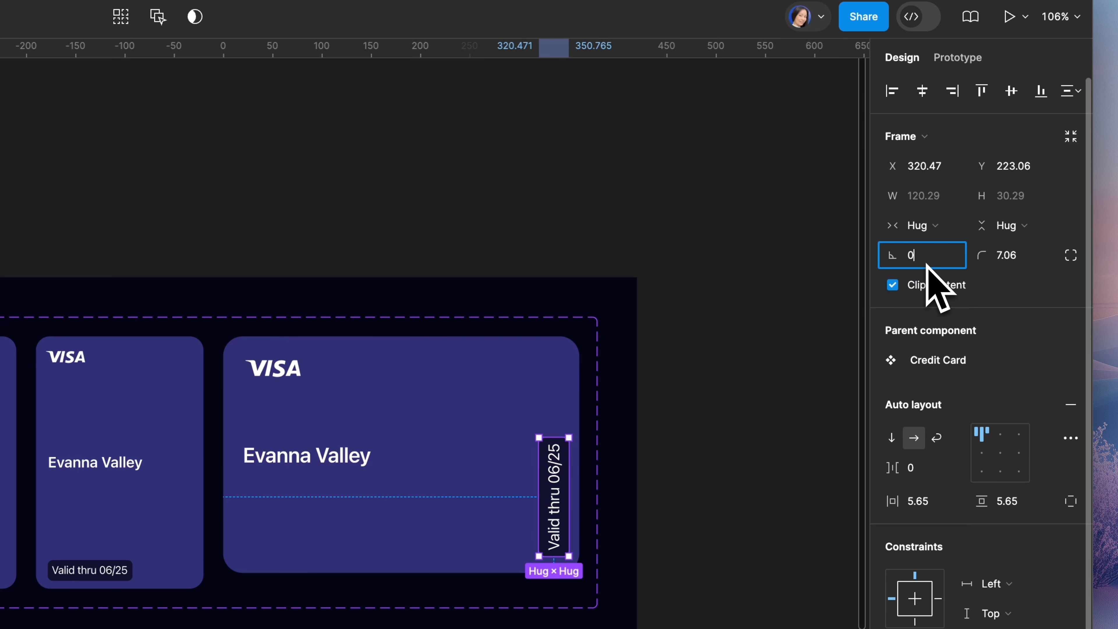
{"action": "key", "text": "Return"}
{"action": "left_click", "coordinate": [930, 173]}
{"action": "type", "text": "2"}
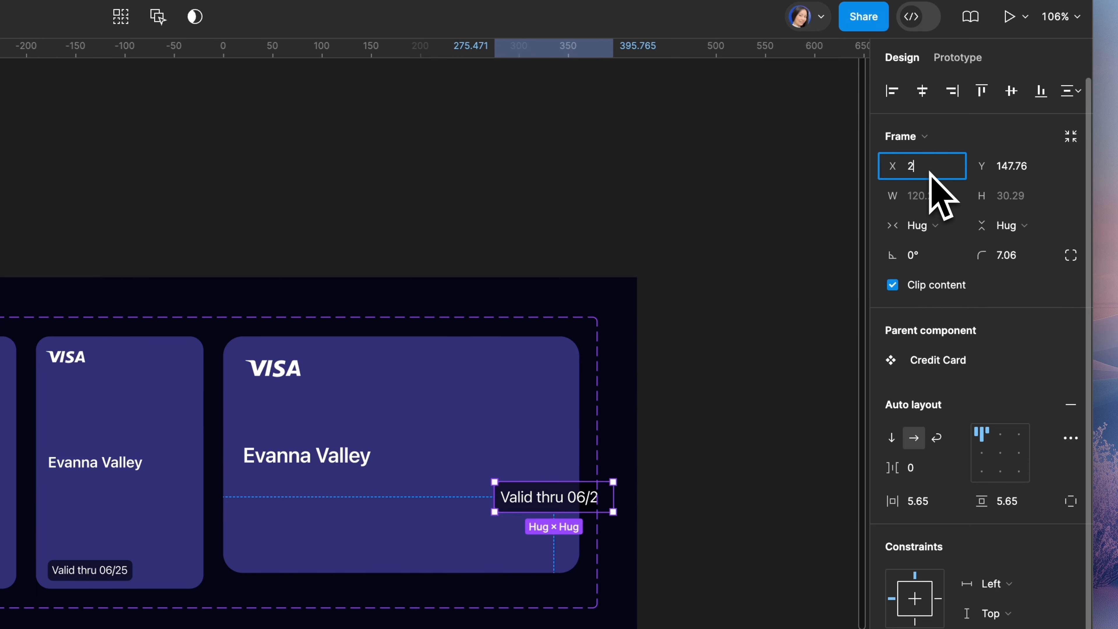
{"action": "type", "text": "0"}
{"action": "key", "text": "Return"}
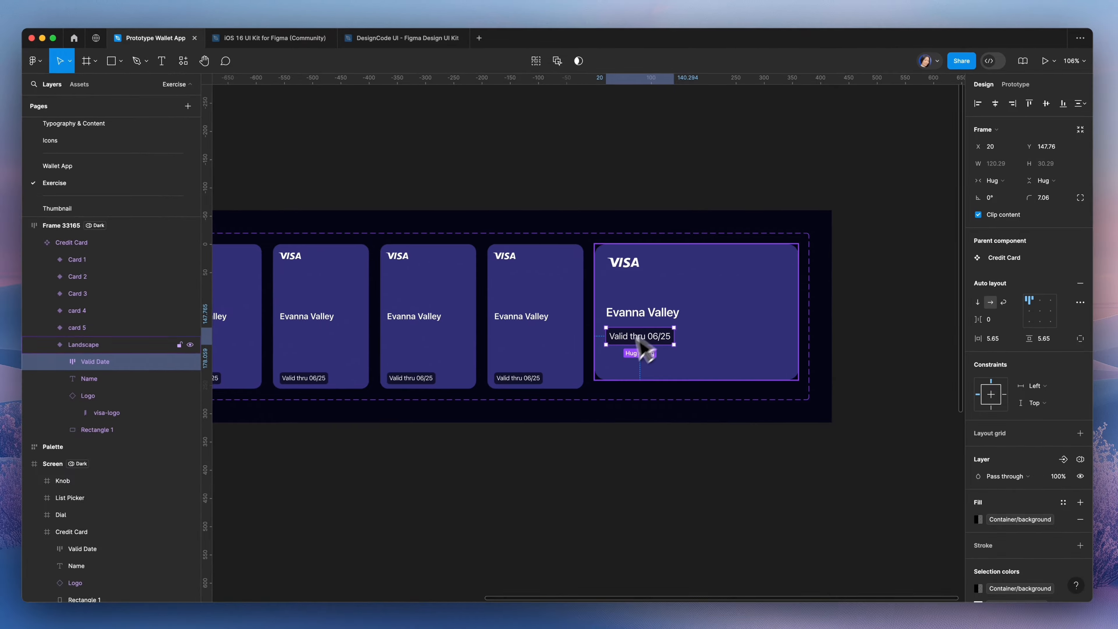
Set the Valid Date badge's Y position to 147 and nudge it down to Y 197, checking its distance to the card edges.
{"action": "key", "text": "alt"}
{"action": "left_click", "coordinate": [1063, 147]}
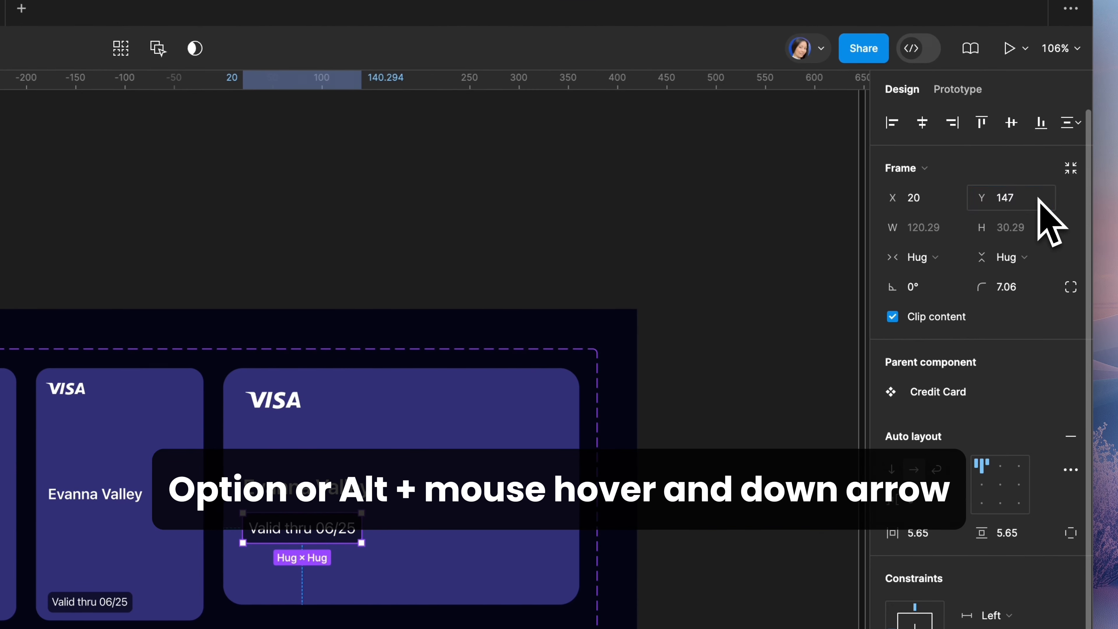
{"action": "key", "text": "alt"}
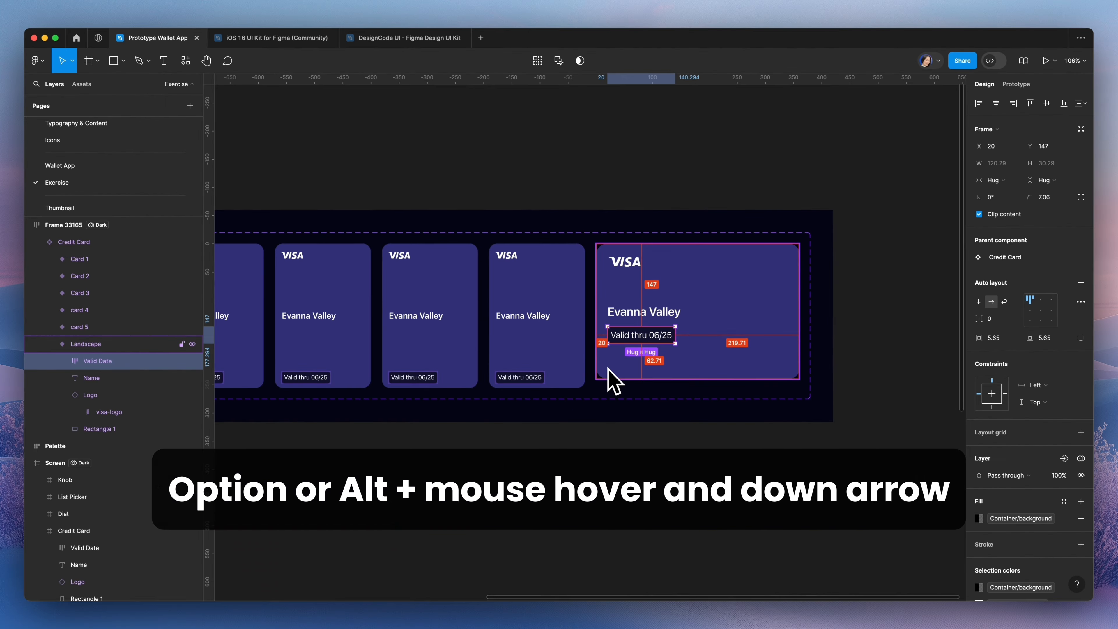
{"action": "key", "text": "alt+shift+Down"}
{"action": "key", "text": "alt+shift+Down"}
{"action": "key", "text": "alt+shift+Down"}
{"action": "key", "text": "alt+shift+Down"}
{"action": "key", "text": "alt+shift+Down"}
{"action": "key", "text": "alt"}
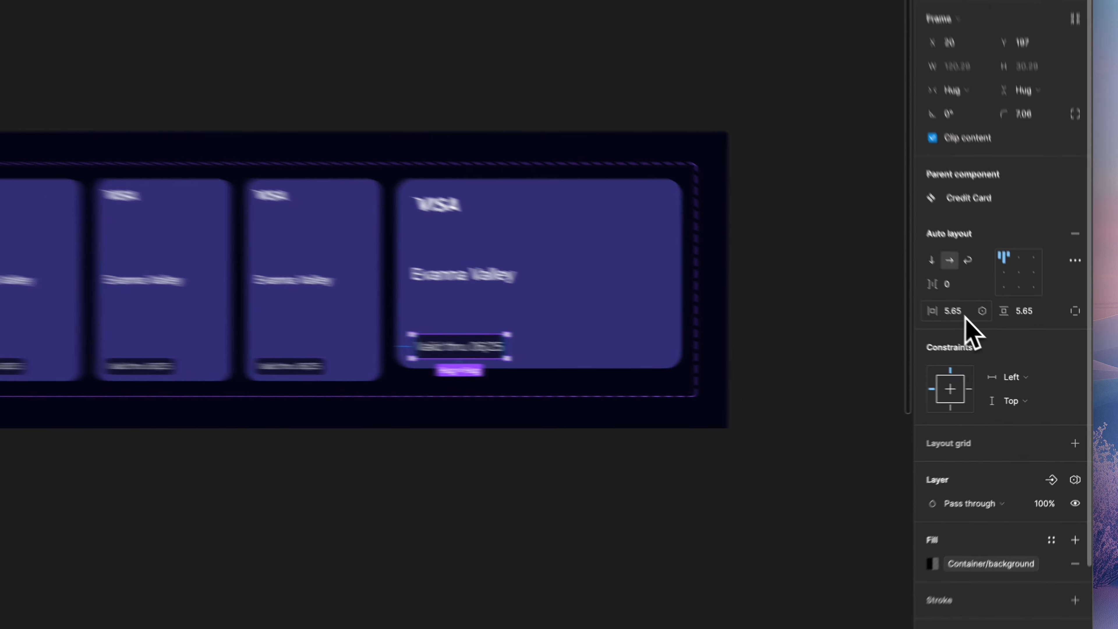
Set the horizontal and vertical padding of the Landscape variant's Valid Date badge to 4.
{"action": "left_click", "coordinate": [1003, 342]}
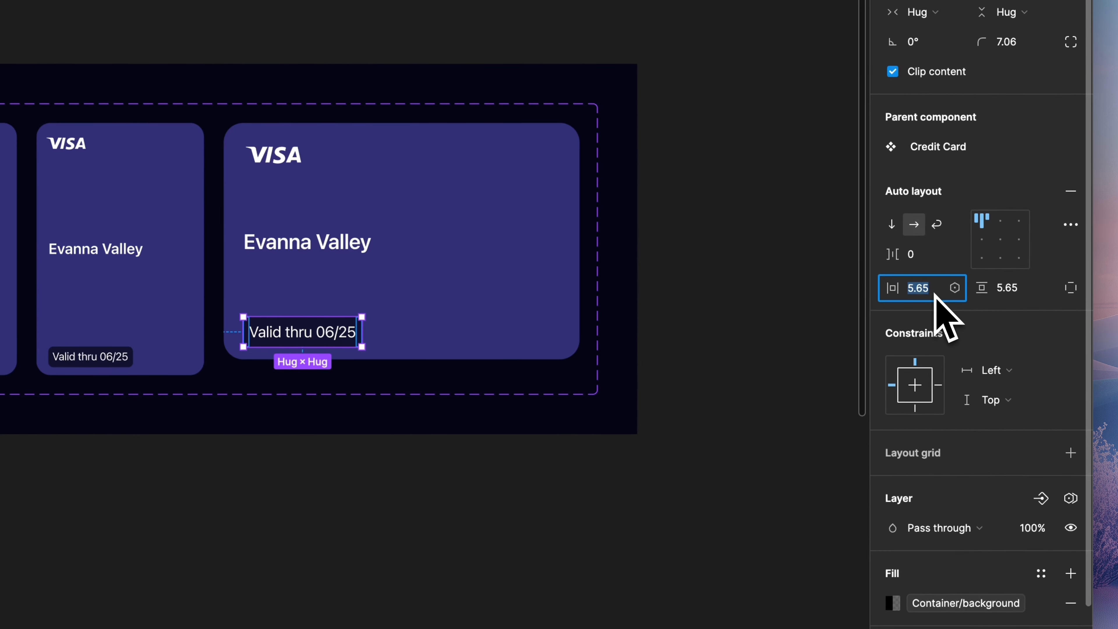
{"action": "type", "text": "4"}
{"action": "left_click", "coordinate": [1020, 291]}
{"action": "type", "text": "4"}
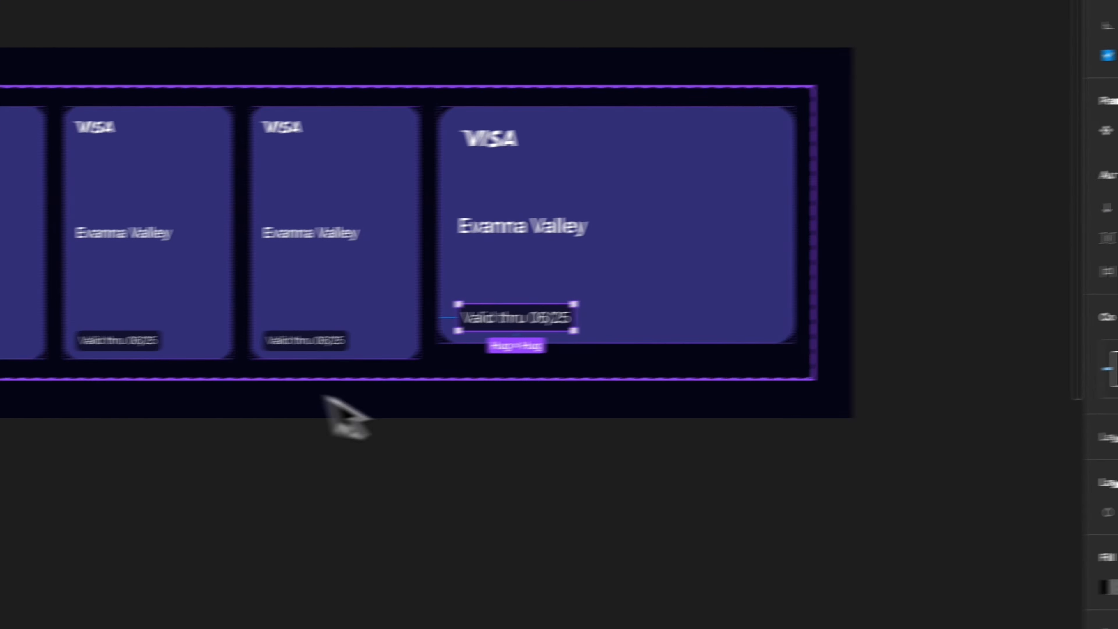
Position the Landscape variant's Valid Date badge at Y 193, measuring its spacing from the card edge.
{"action": "key", "text": "alt"}
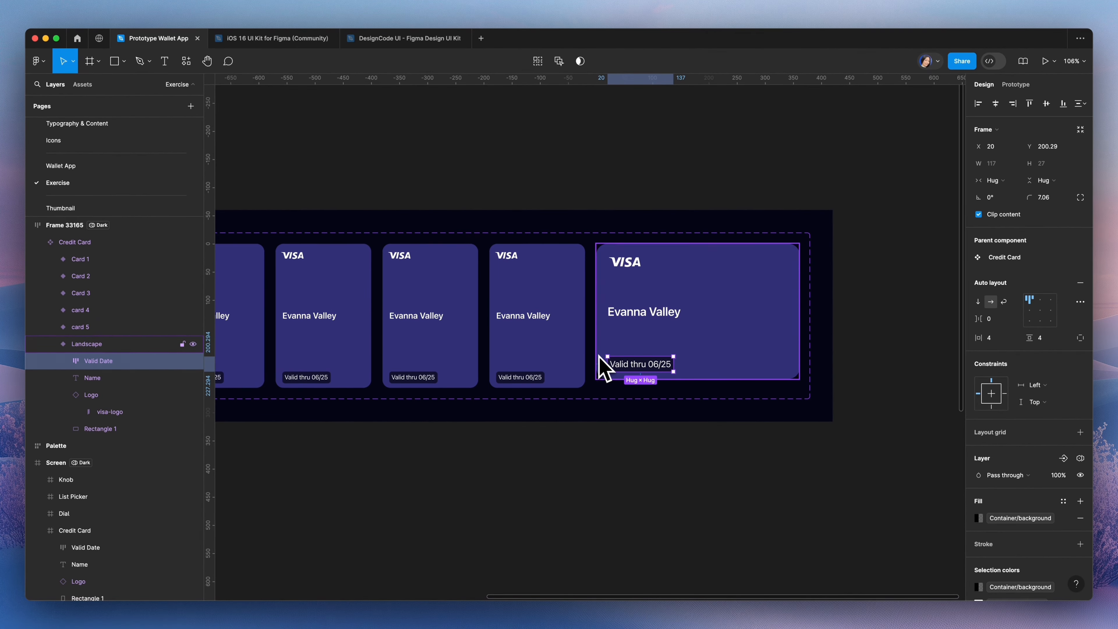
{"action": "left_click", "coordinate": [1051, 145]}
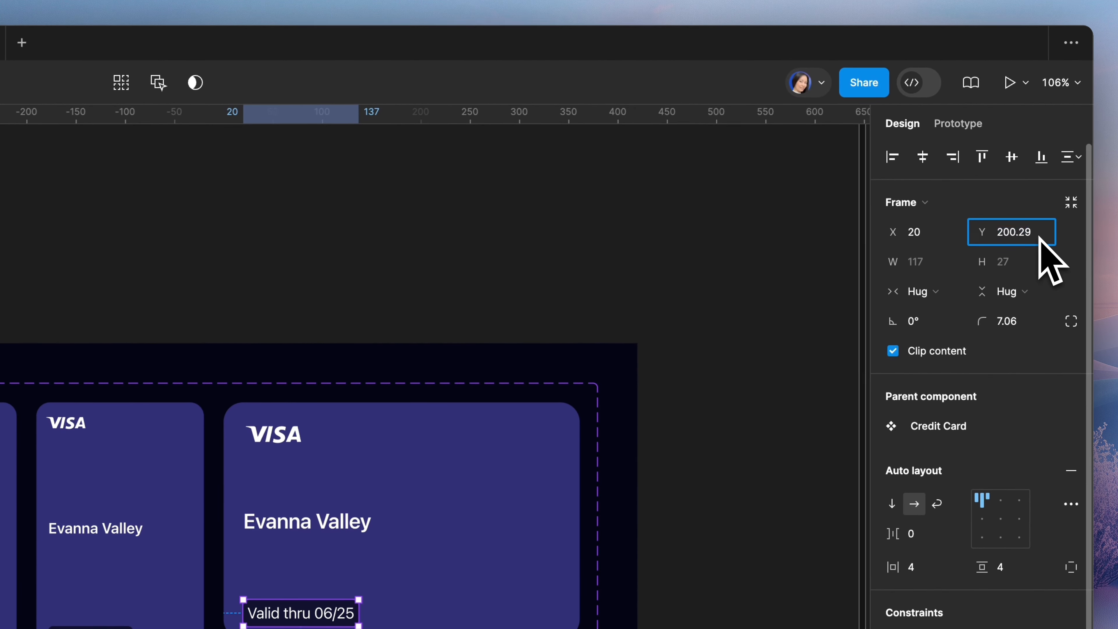
{"action": "type", "text": "200."}
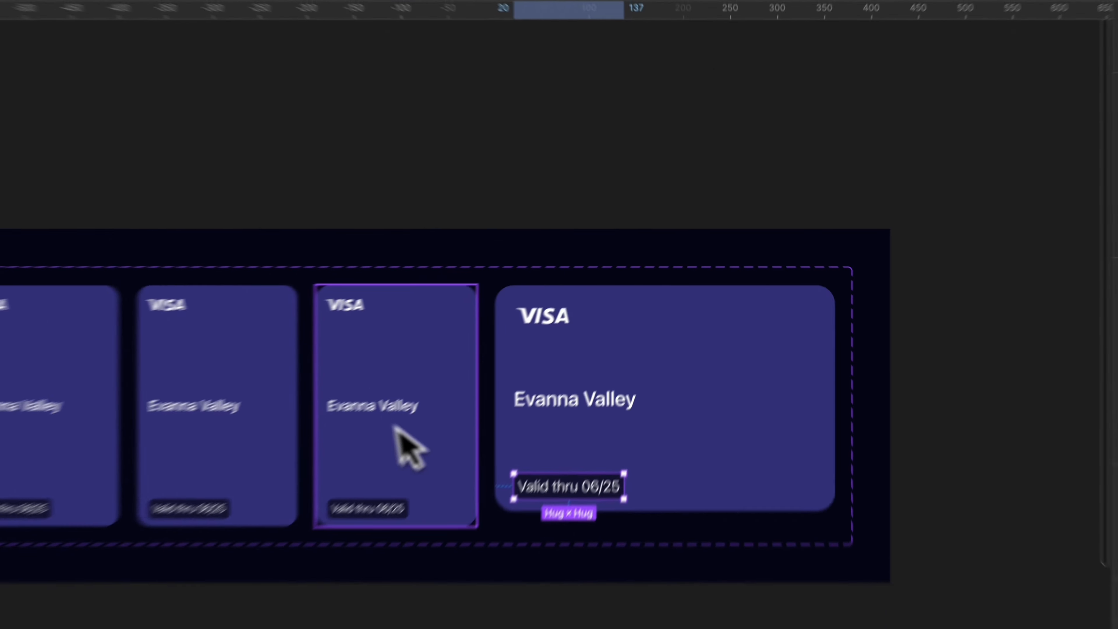
{"action": "key", "text": "alt"}
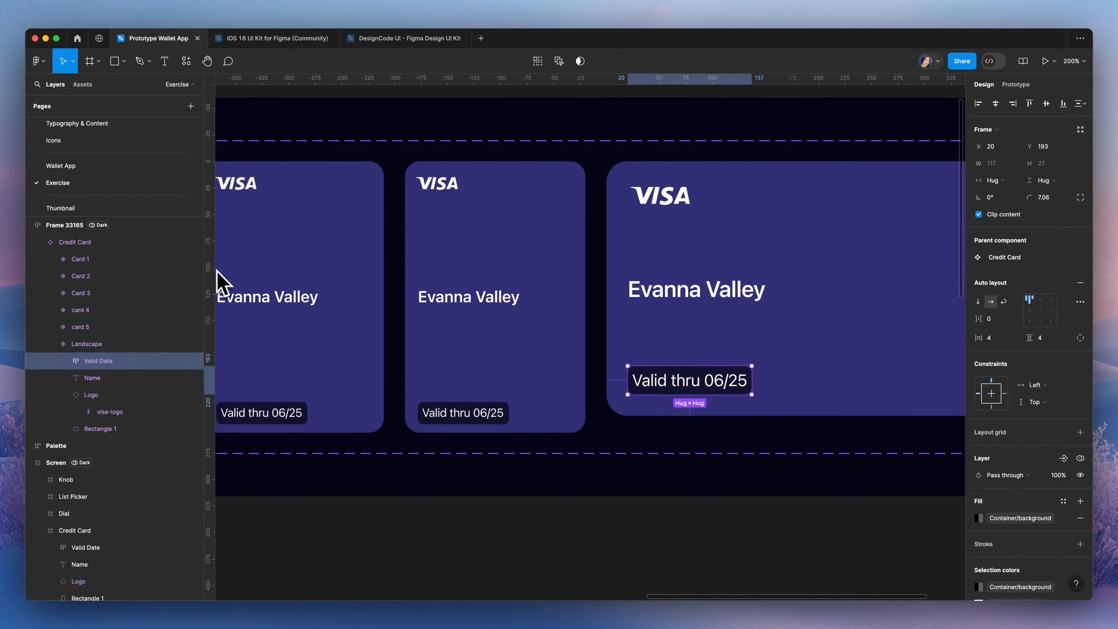
Place a vertical guide at the Landscape variant's left content margin and set its Name text to font size 20.
{"action": "left_click_drag", "start_coordinate": [210, 269], "coordinate": [628, 255]}
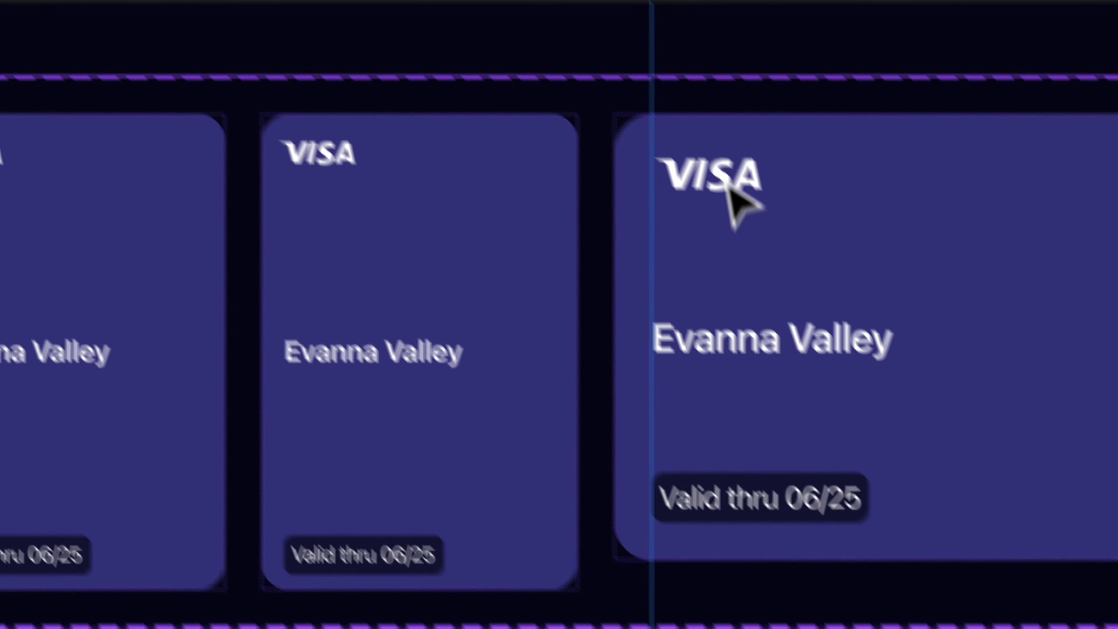
{"action": "left_click", "coordinate": [672, 128], "text": "super"}
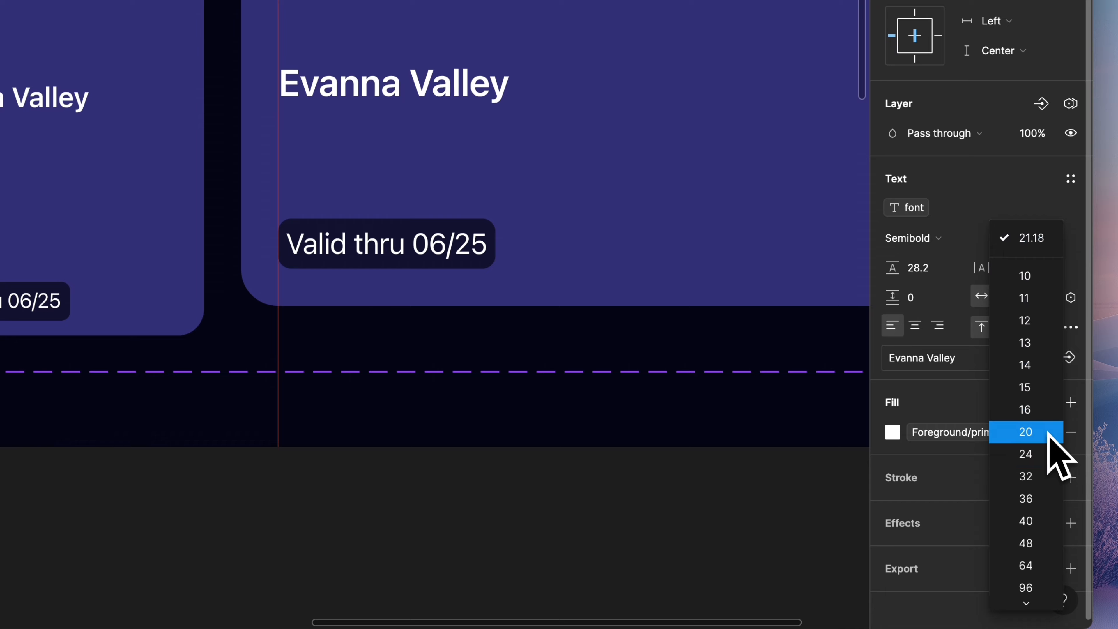
{"action": "left_click", "coordinate": [1051, 432]}
{"action": "left_click", "coordinate": [346, 508]}
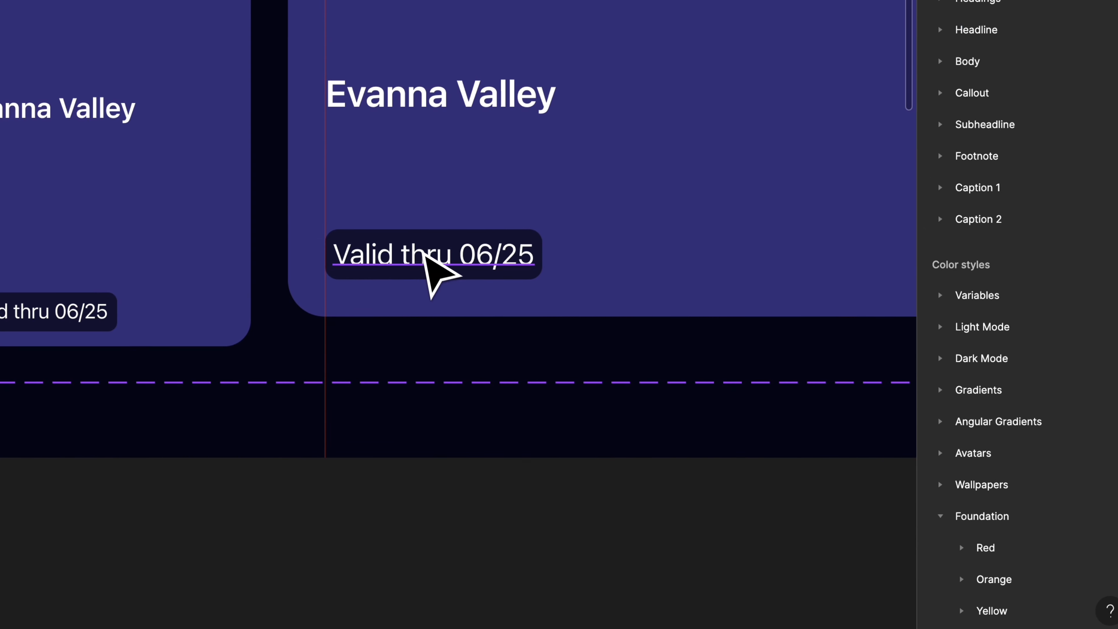
Set the font size of the Landscape variant's "Valid thru" text to 16.
{"action": "left_click", "coordinate": [381, 248]}
{"action": "left_click", "coordinate": [1057, 194]}
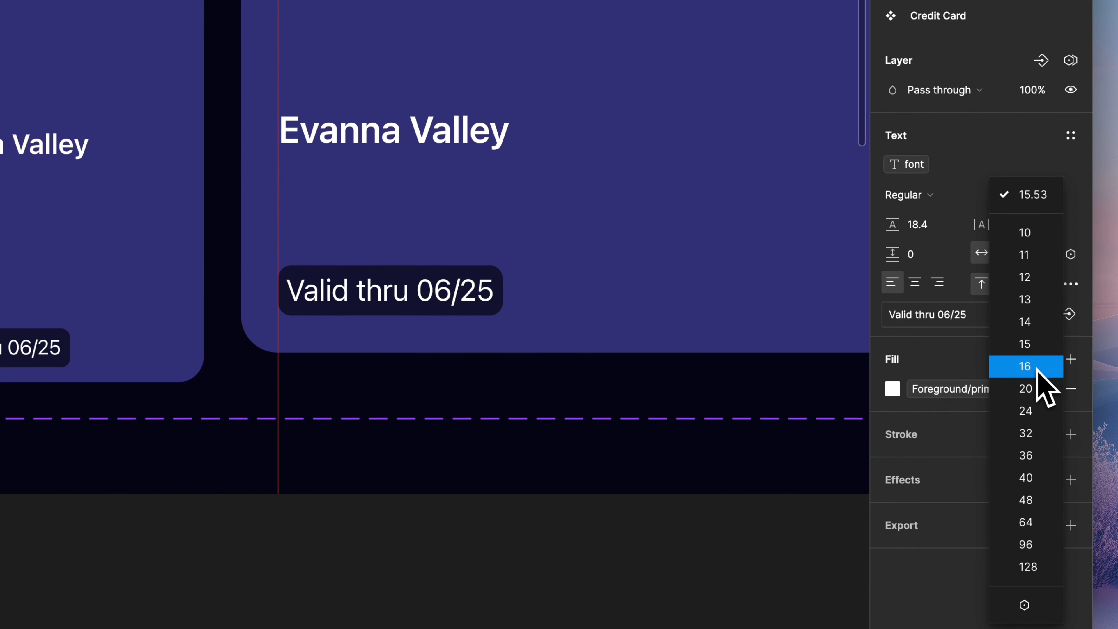
{"action": "left_click", "coordinate": [1037, 370]}
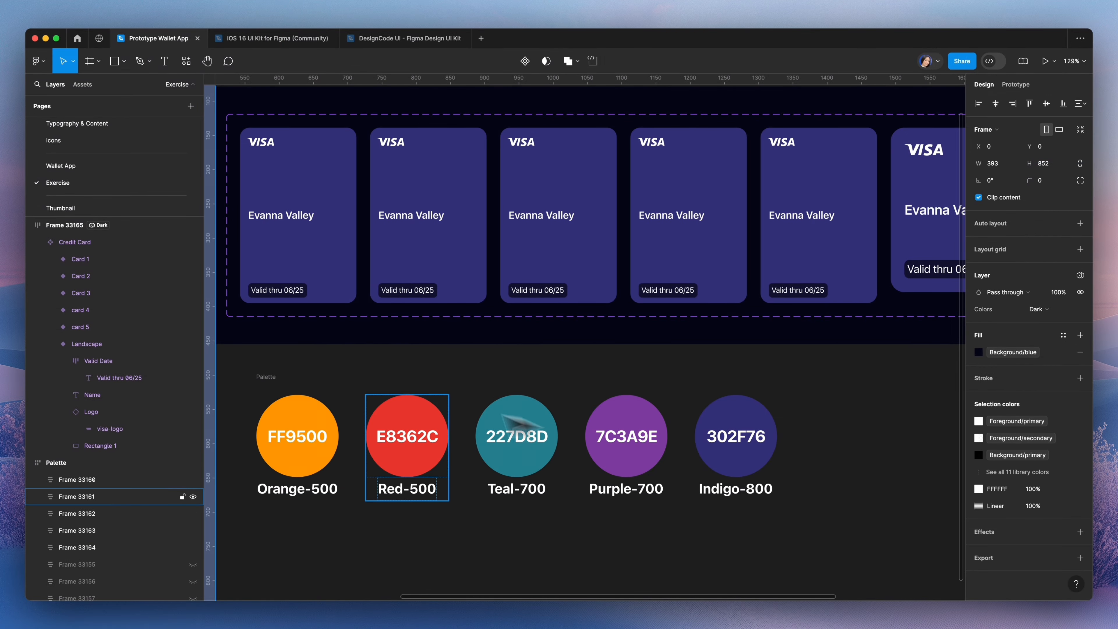
Apply the library colour orange-500 to the background rectangle of Card 1.
{"action": "left_click", "coordinate": [348, 255], "text": "super"}
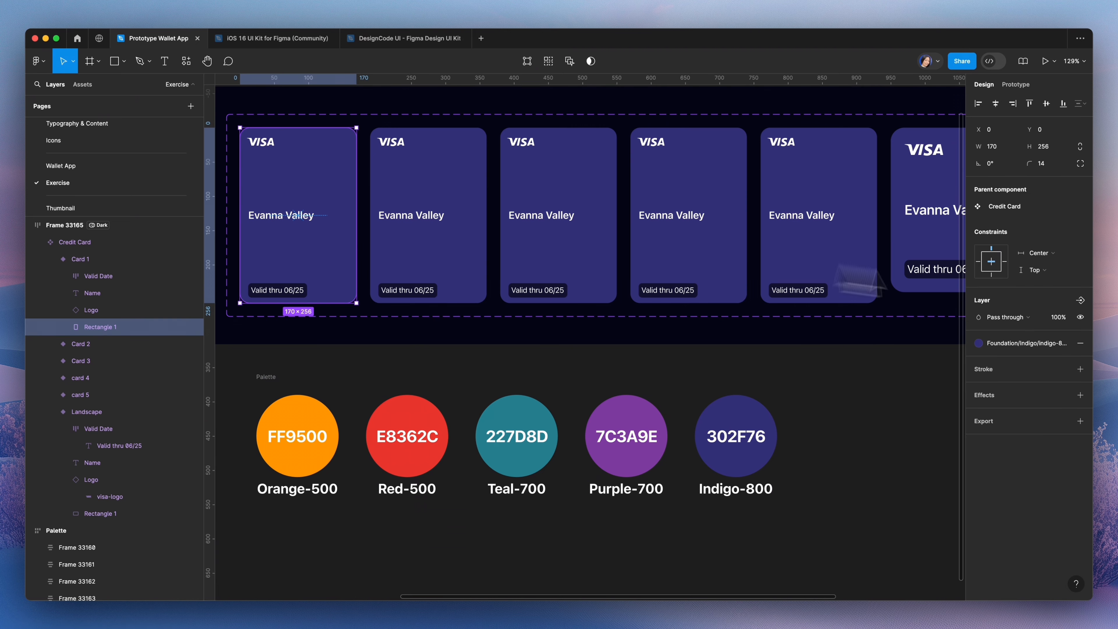
{"action": "left_click", "coordinate": [1024, 346]}
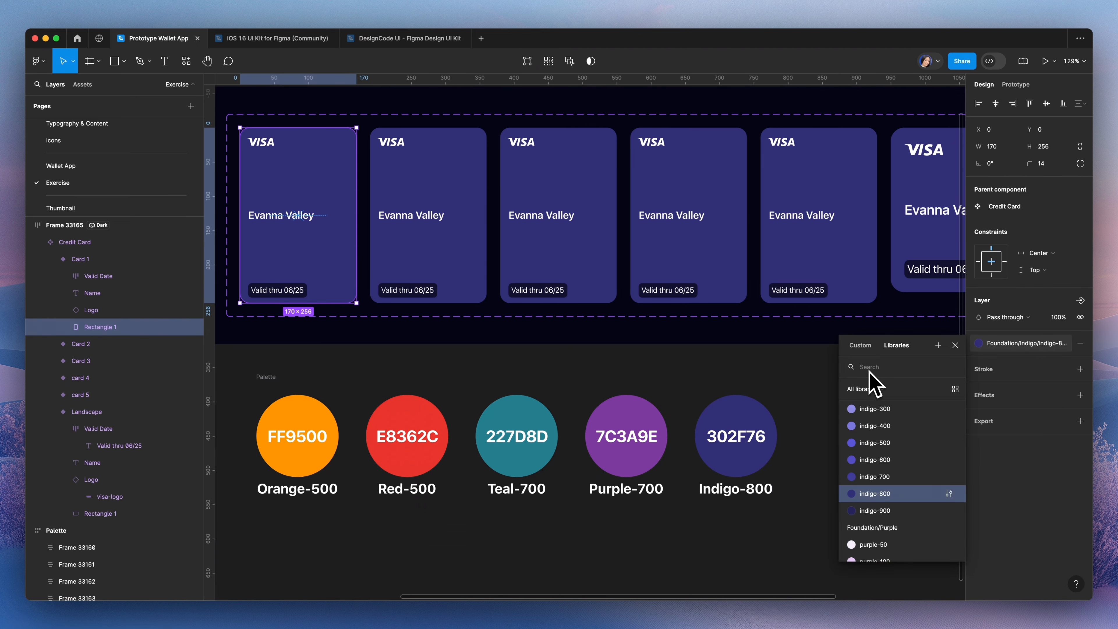
{"action": "type", "text": "ora"}
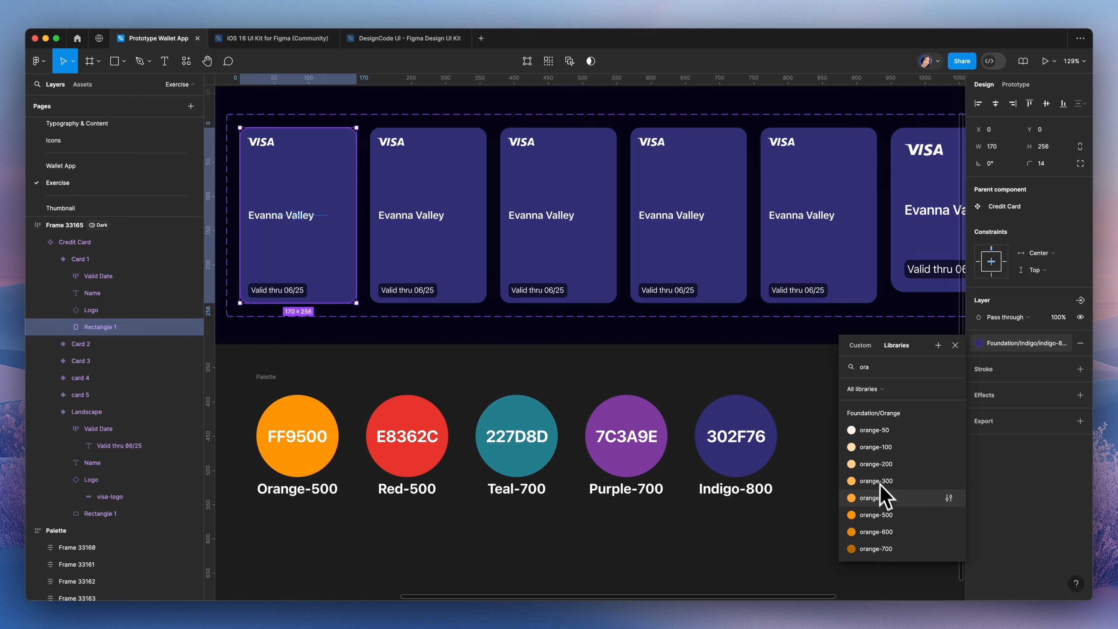
{"action": "left_click", "coordinate": [883, 515]}
Apply the library colour red-500 to the background rectangle of Card 2.
{"action": "left_click", "coordinate": [473, 269], "text": "super"}
{"action": "left_click", "coordinate": [1020, 346]}
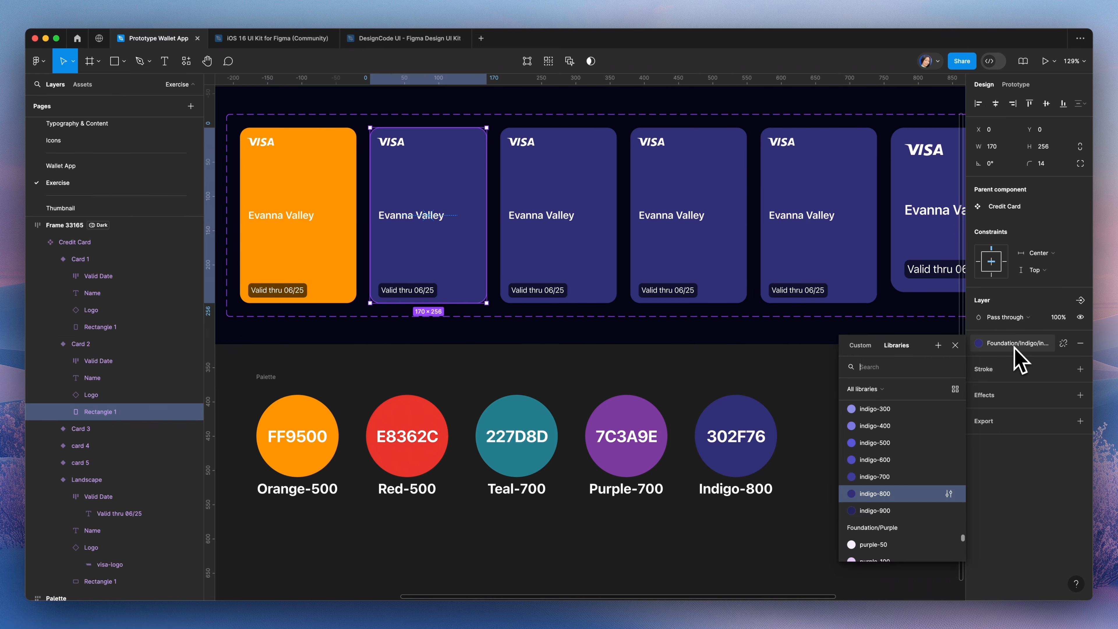
{"action": "type", "text": "red"}
{"action": "scroll", "coordinate": [894, 463], "scroll_direction": "down", "scroll_amount": 3}
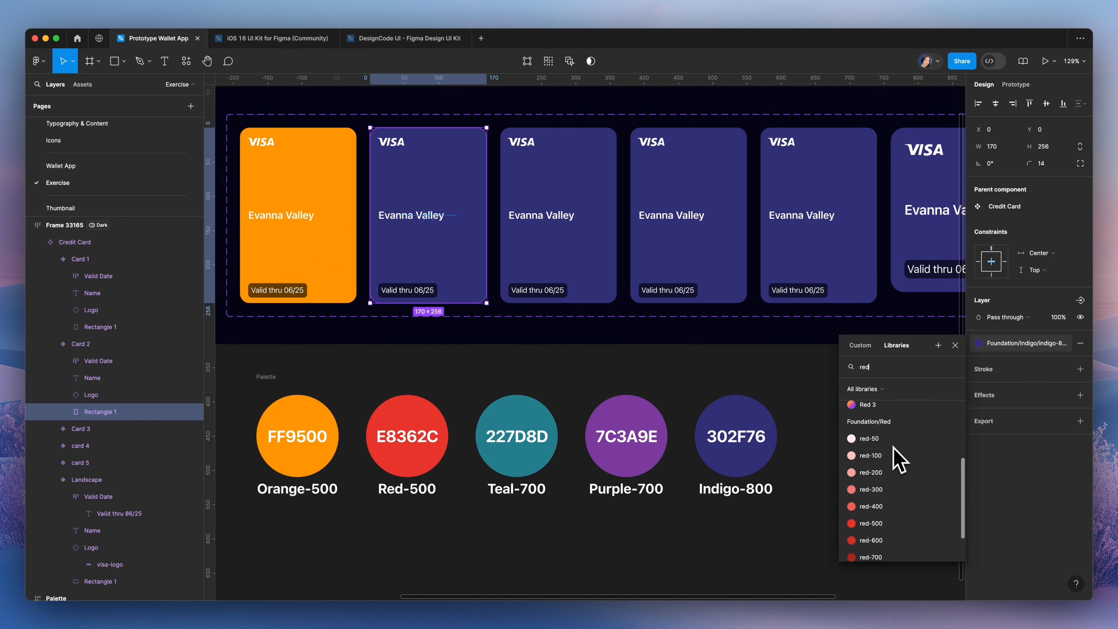
{"action": "left_click", "coordinate": [879, 522]}
Apply the library colour teal-700 to the background rectangle of Card 3.
{"action": "left_click", "coordinate": [608, 255], "text": "super"}
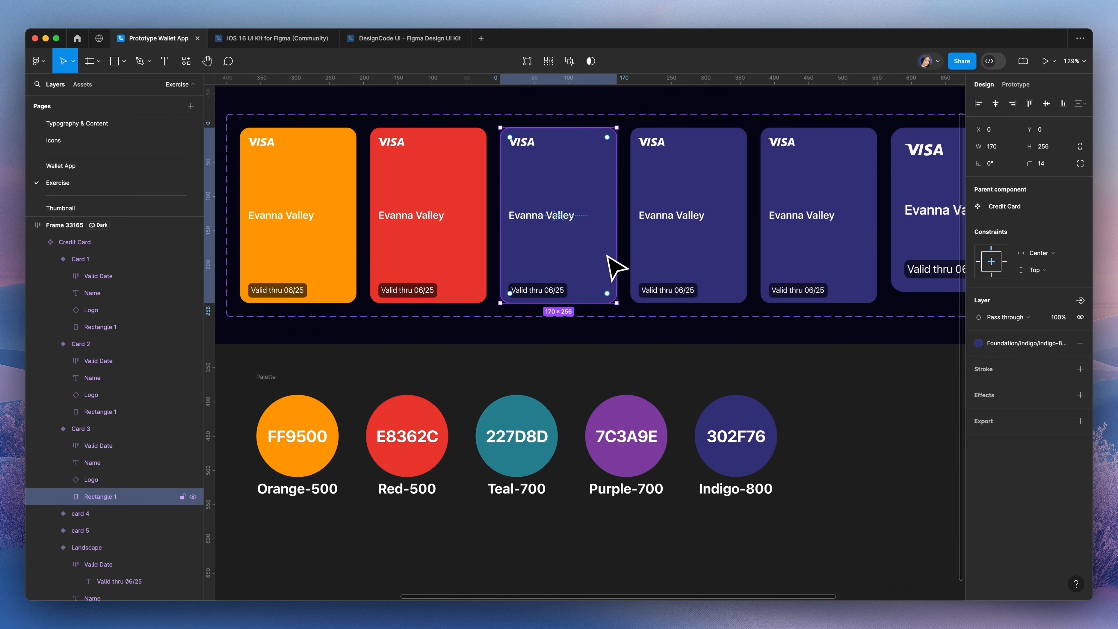
{"action": "left_click", "coordinate": [1023, 346]}
{"action": "type", "text": "teal"}
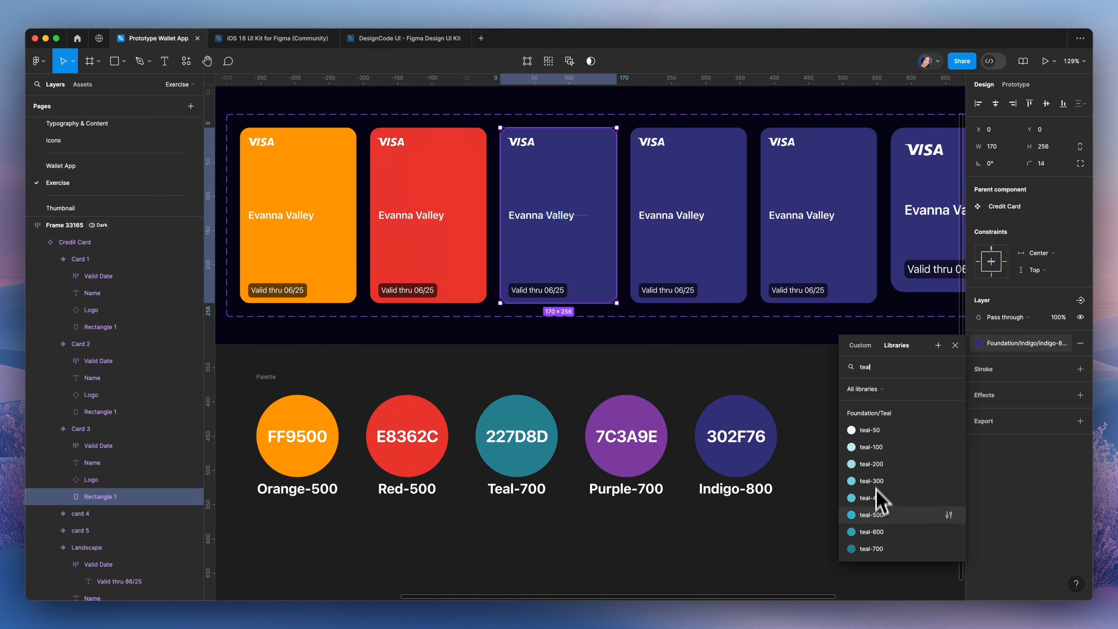
{"action": "left_click", "coordinate": [876, 549]}
Apply the library colour purple-700 to card 4's background rectangle and check the fill of card 5's background.
{"action": "left_click", "coordinate": [728, 264], "text": "super"}
{"action": "left_click", "coordinate": [986, 344]}
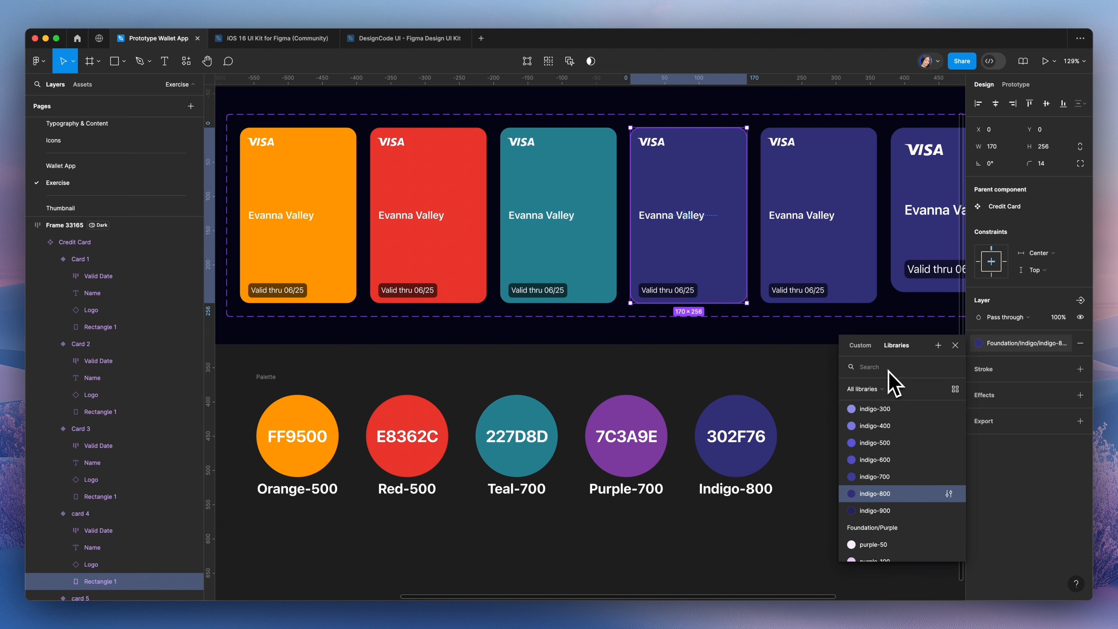
{"action": "type", "text": "purple"}
{"action": "left_click", "coordinate": [894, 549]}
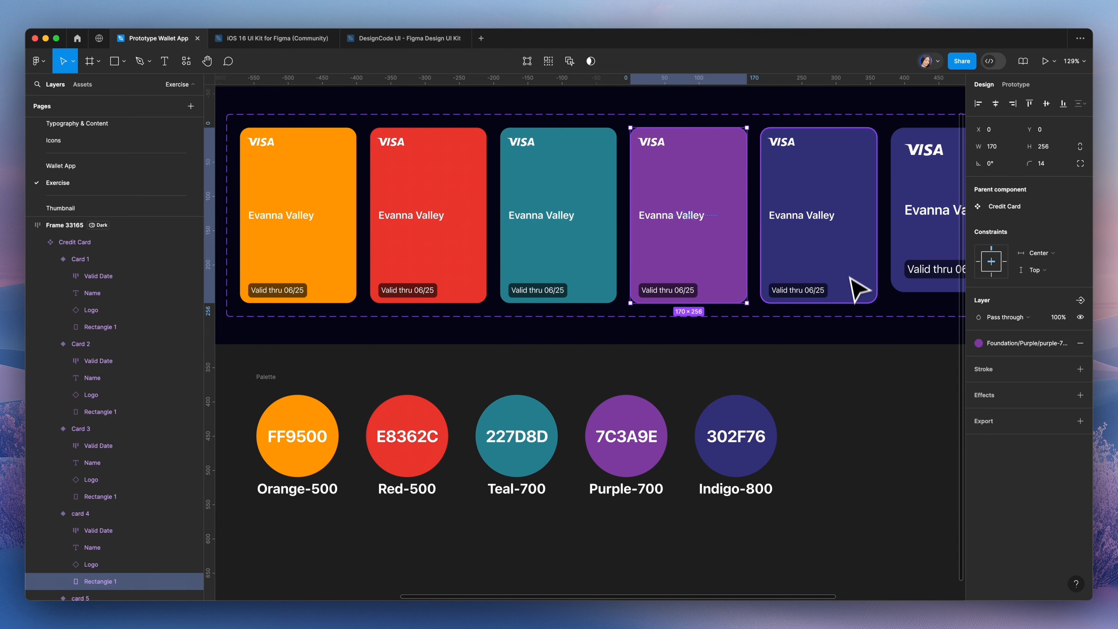
{"action": "left_click", "coordinate": [857, 277]}
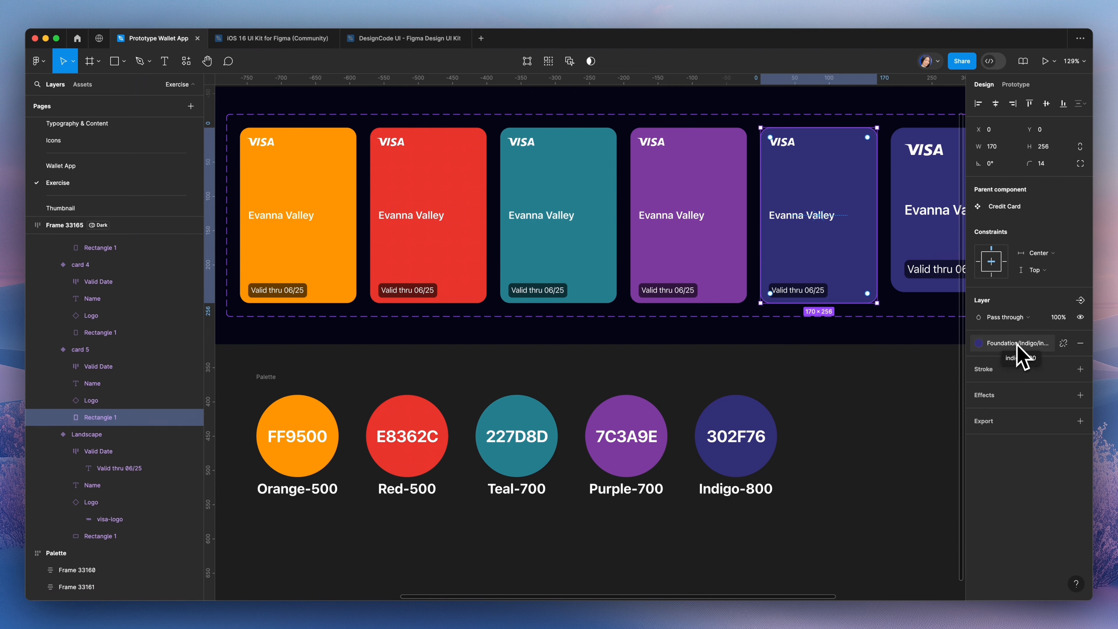
{"action": "left_click", "coordinate": [851, 405]}
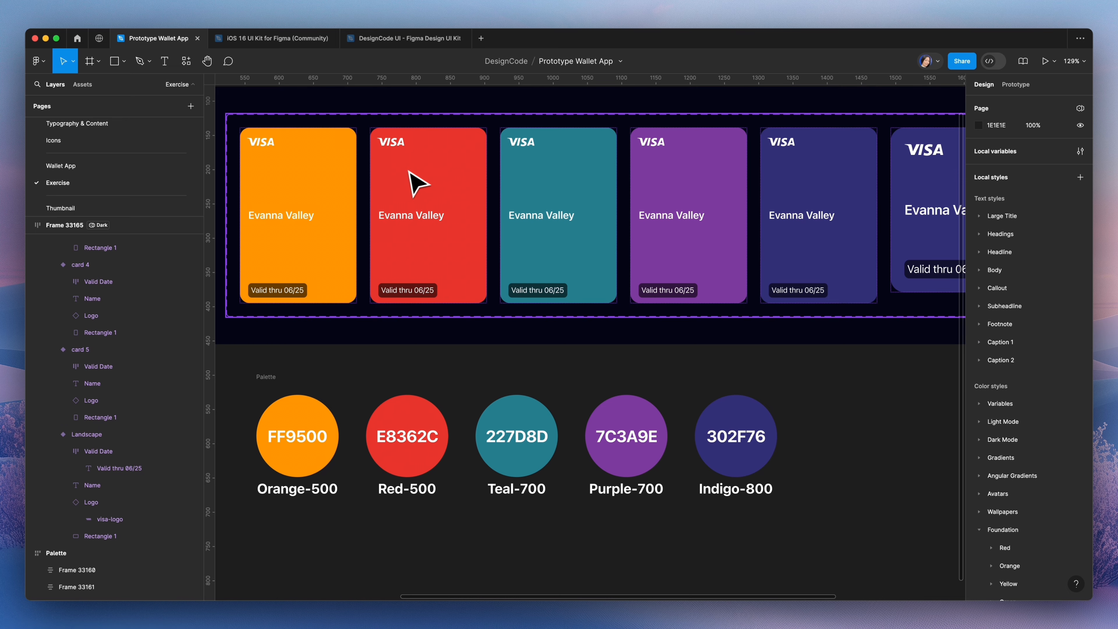
Switch the Logo instance in Card 2 to the Mastercard variant.
{"action": "left_click", "coordinate": [405, 154]}
{"action": "left_click", "coordinate": [130, 260]}
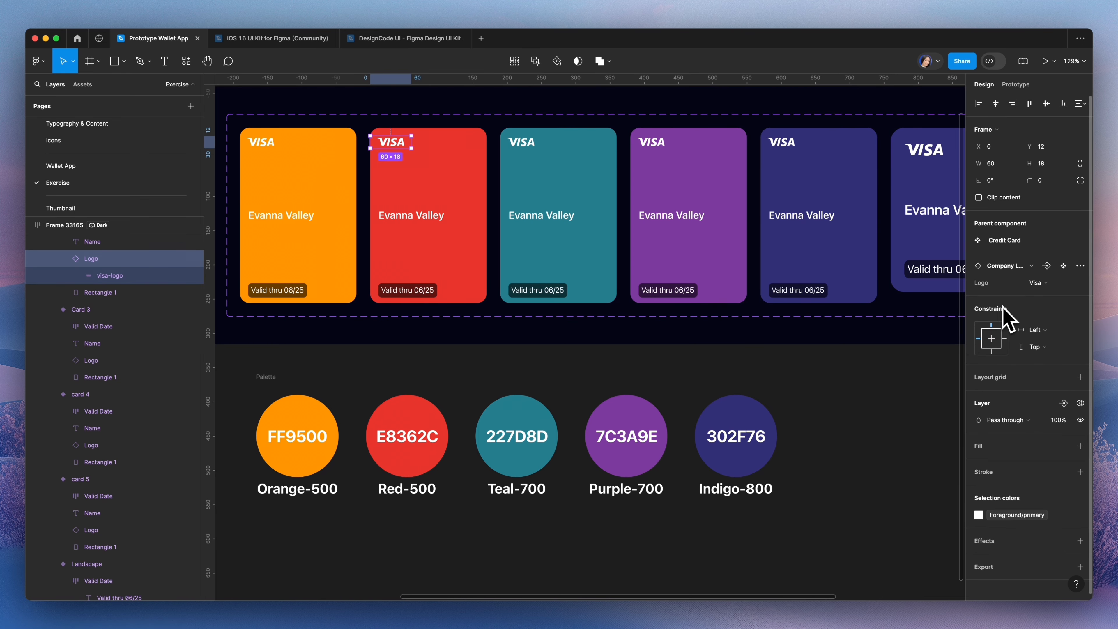
{"action": "left_click", "coordinate": [1051, 283]}
{"action": "left_click", "coordinate": [1042, 296]}
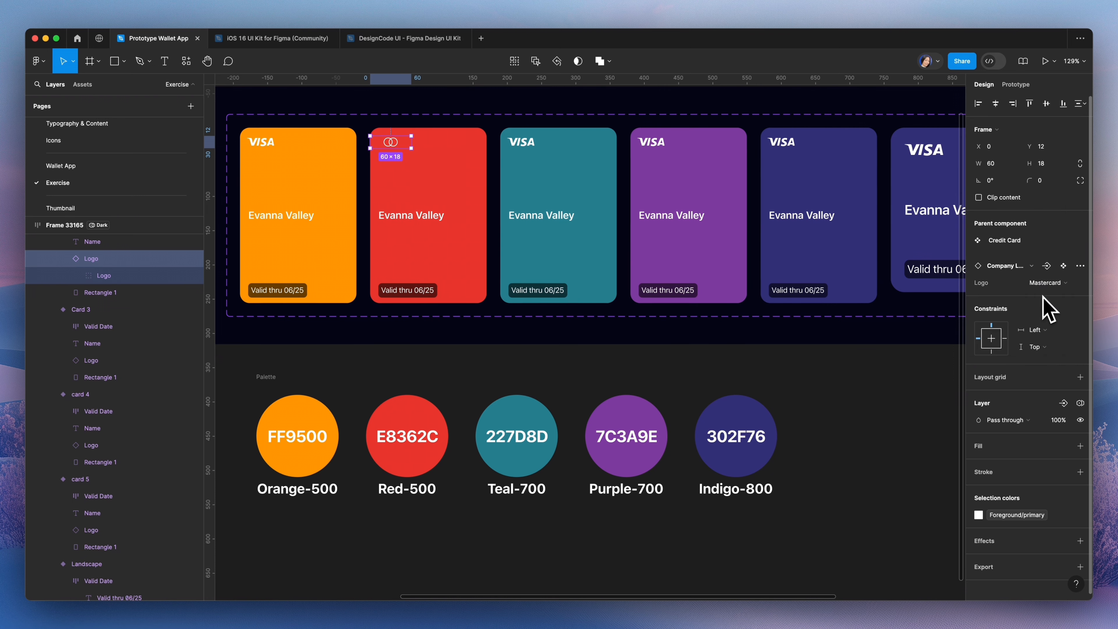
Switch the Logo instance in card 4 to the Mastercard variant and clear the selection.
{"action": "left_click", "coordinate": [663, 145]}
{"action": "left_click", "coordinate": [103, 446]}
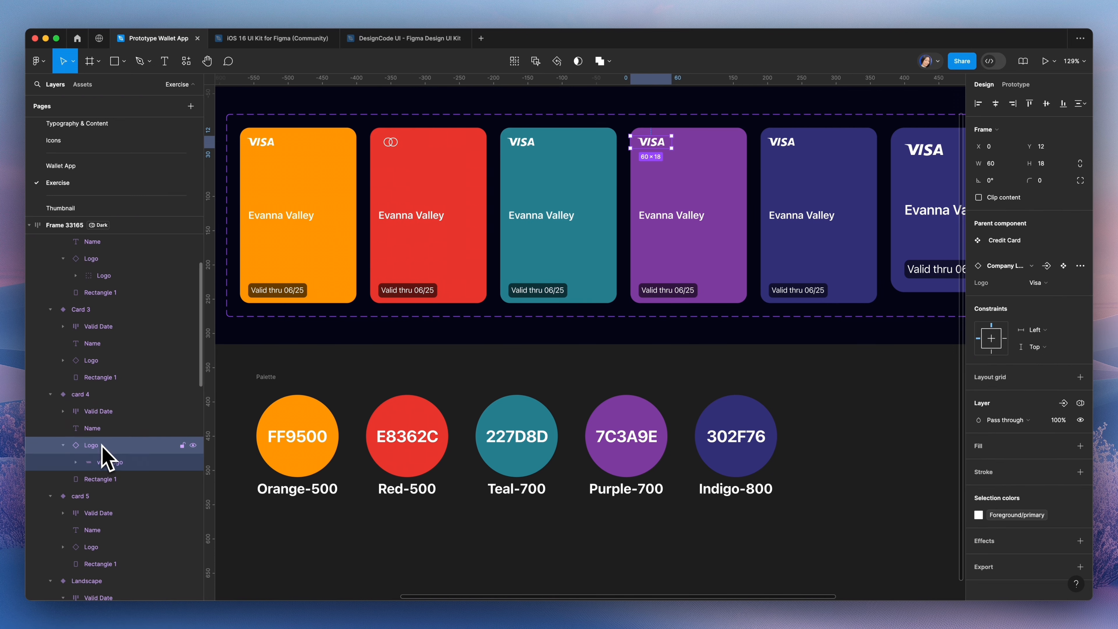
{"action": "left_click", "coordinate": [1056, 283]}
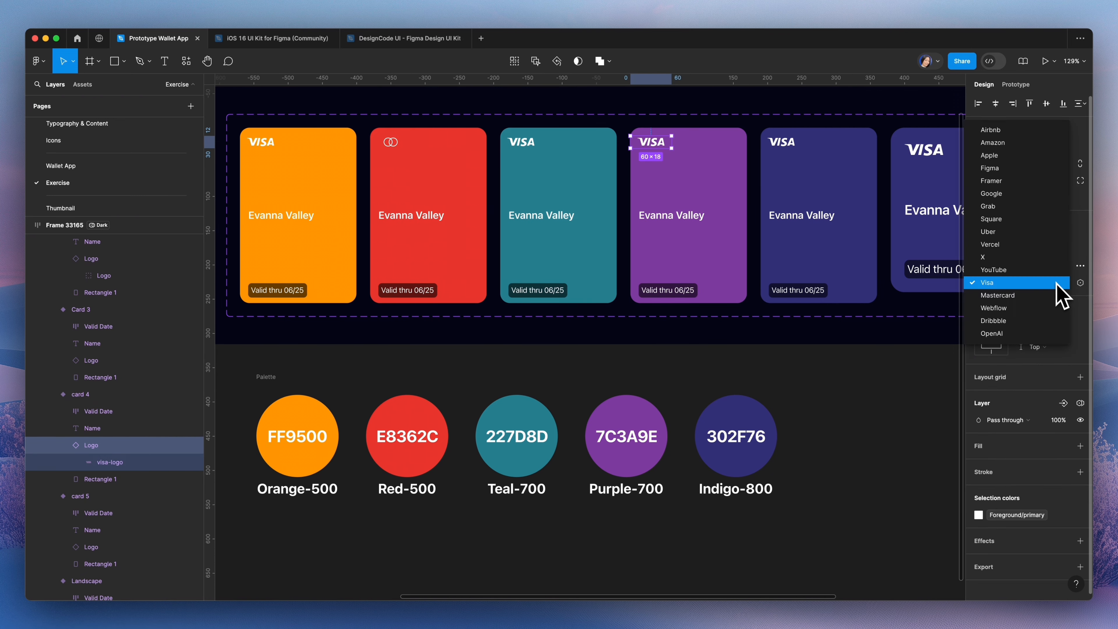
{"action": "left_click", "coordinate": [1054, 299]}
{"action": "left_click", "coordinate": [857, 509]}
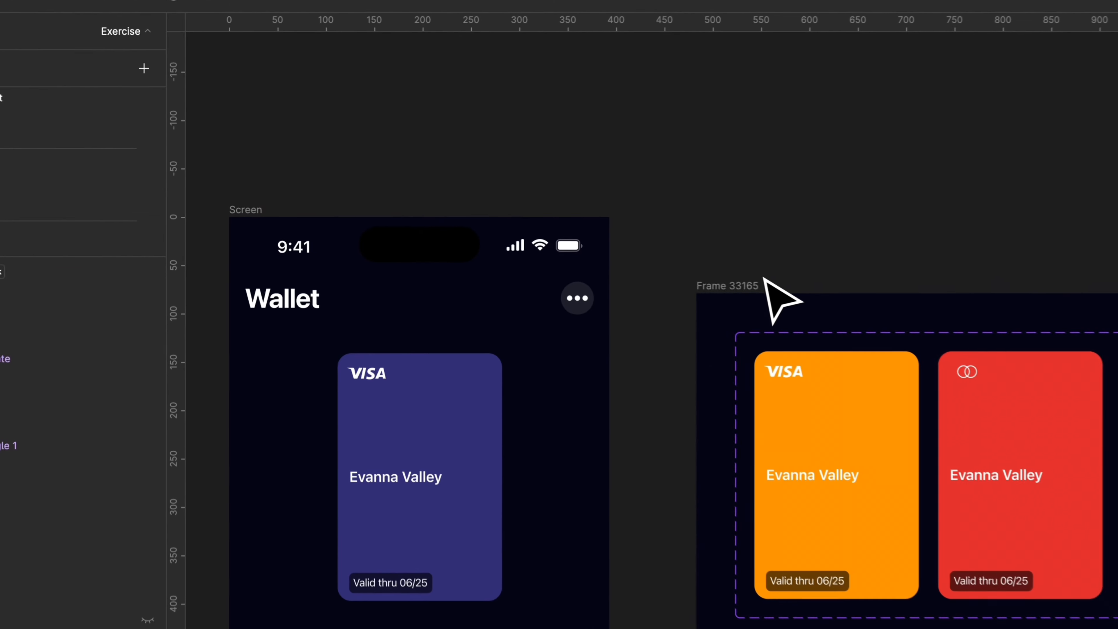
Rename Frame 33165, which holds the card variants, as "Components" and collapse its Credit Card layer.
{"action": "left_click", "coordinate": [550, 232]}
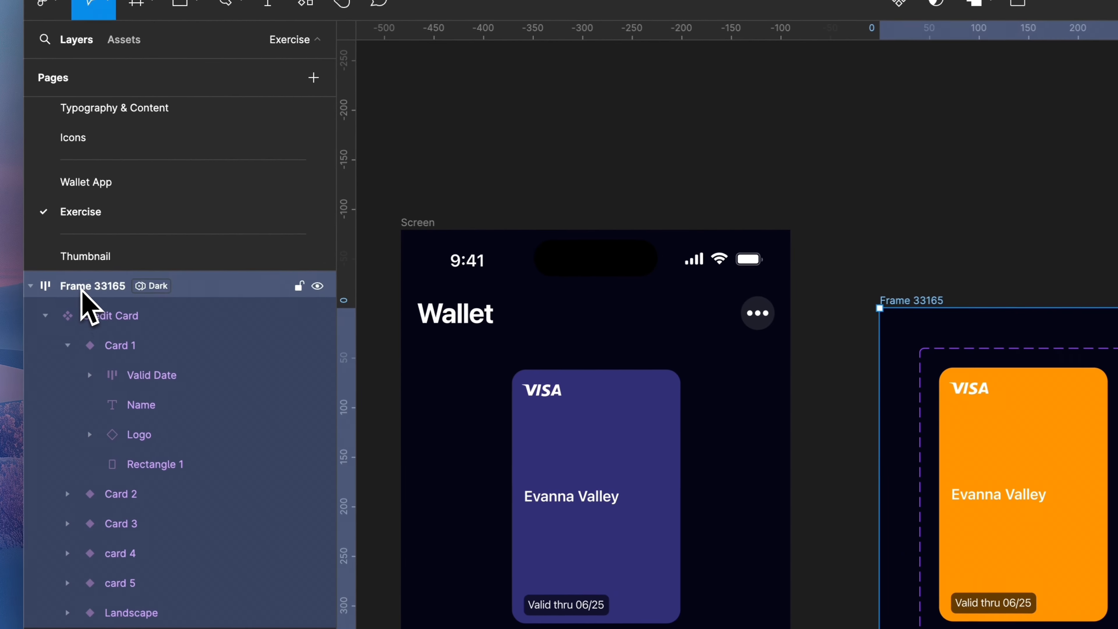
{"action": "double_click", "coordinate": [57, 225]}
{"action": "type", "text": "Components"}
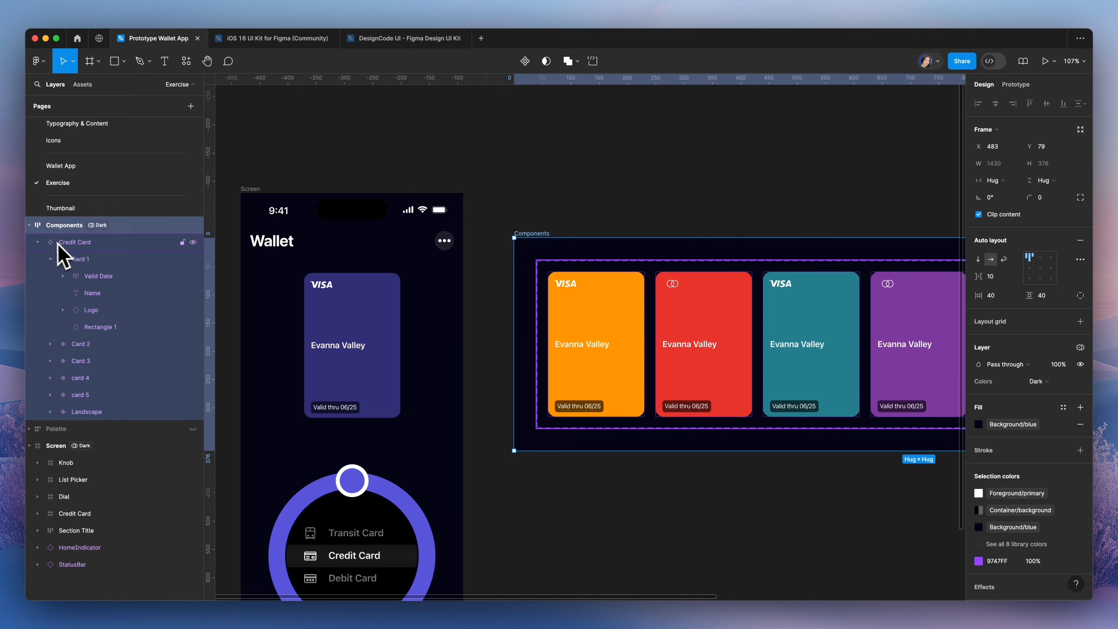
{"action": "left_click", "coordinate": [38, 242]}
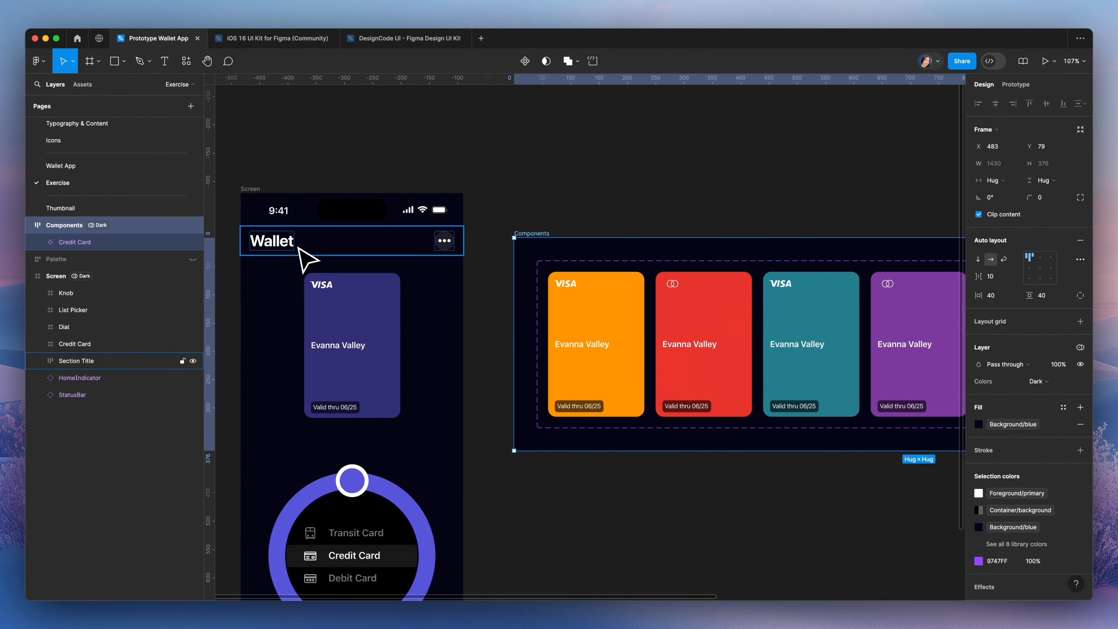
Convert the Screen's Section Title frame into a component and duplicate it in place as an instance.
{"action": "left_click", "coordinate": [299, 247]}
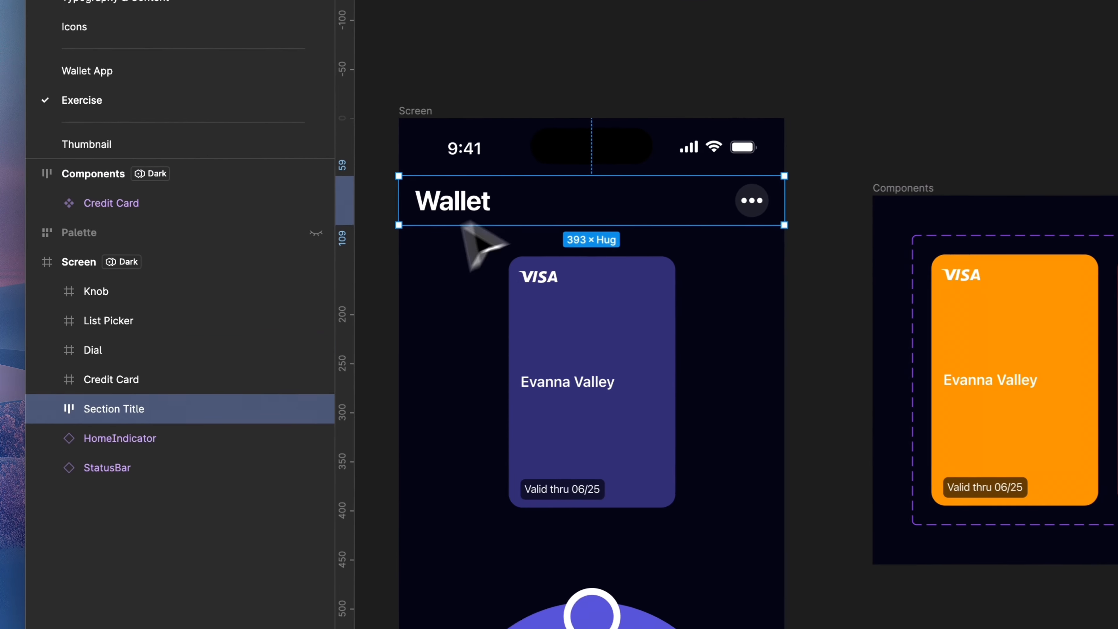
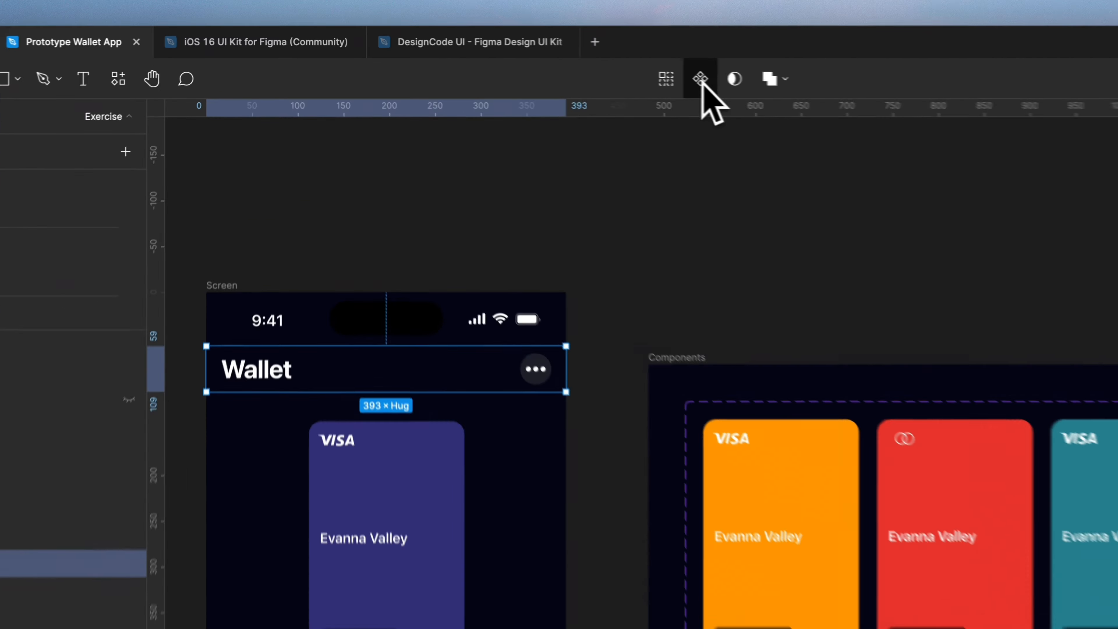
{"action": "left_click", "coordinate": [547, 60]}
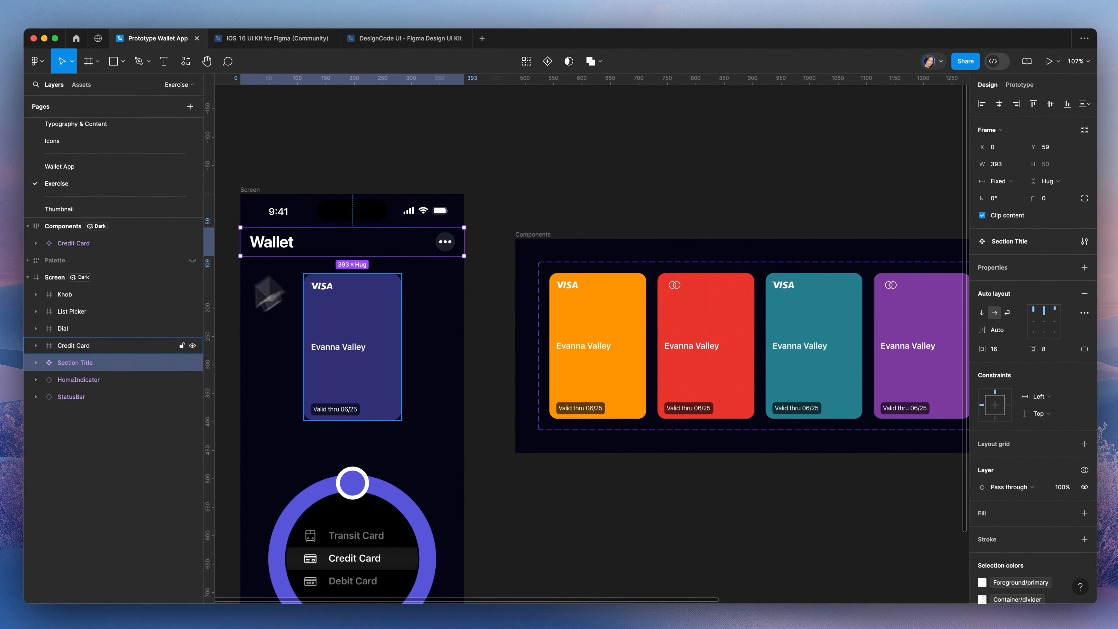
{"action": "key", "text": "super+d"}
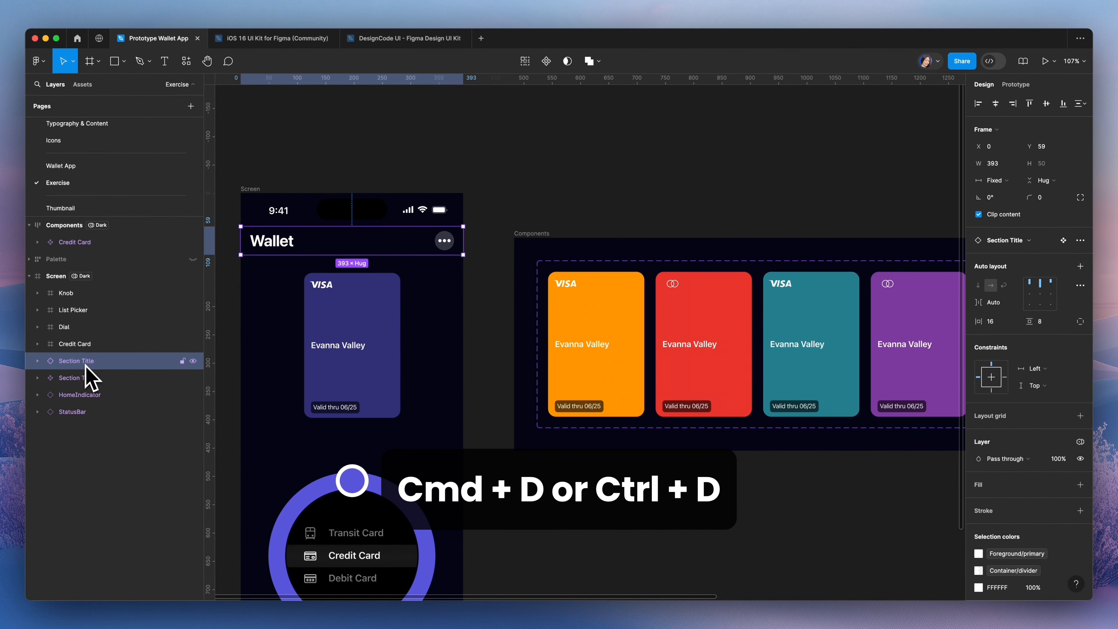
Move the main Section Title component into the Components frame, before the Credit Card set, and make that frame's auto layout vertical.
{"action": "left_click", "coordinate": [91, 378]}
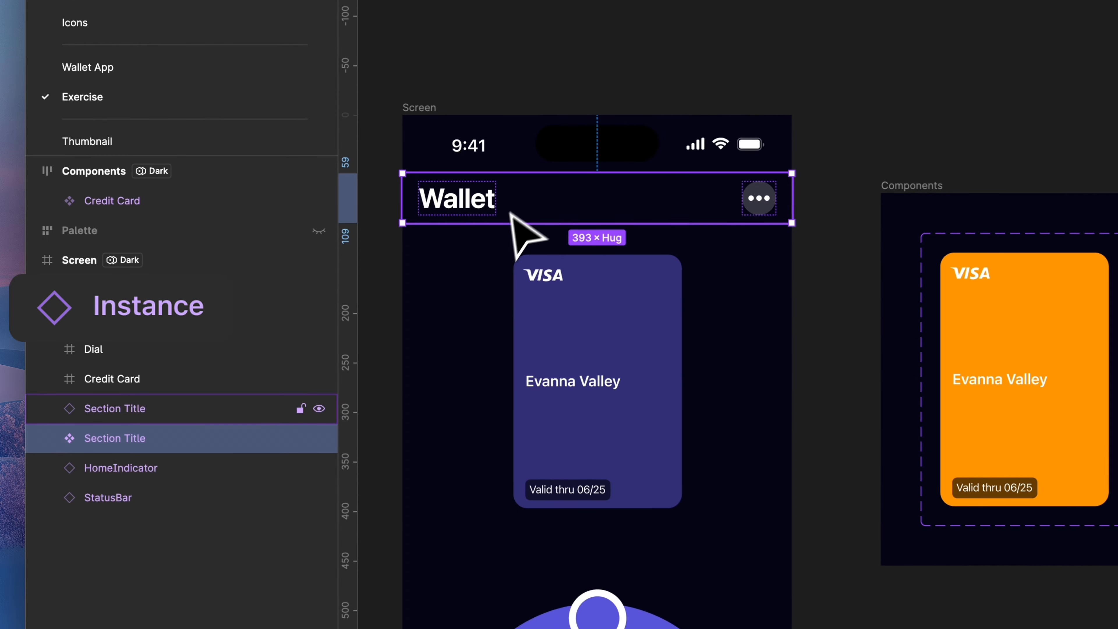
{"action": "left_click_drag", "start_coordinate": [532, 212], "coordinate": [1027, 224]}
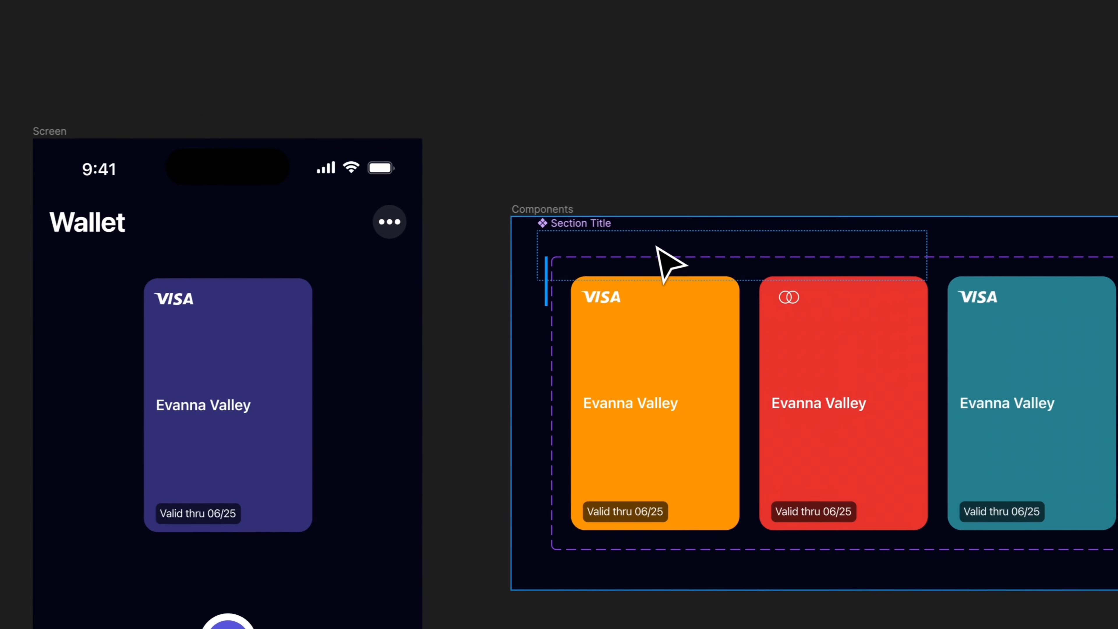
{"action": "left_click_drag", "start_coordinate": [657, 247], "coordinate": [665, 266]}
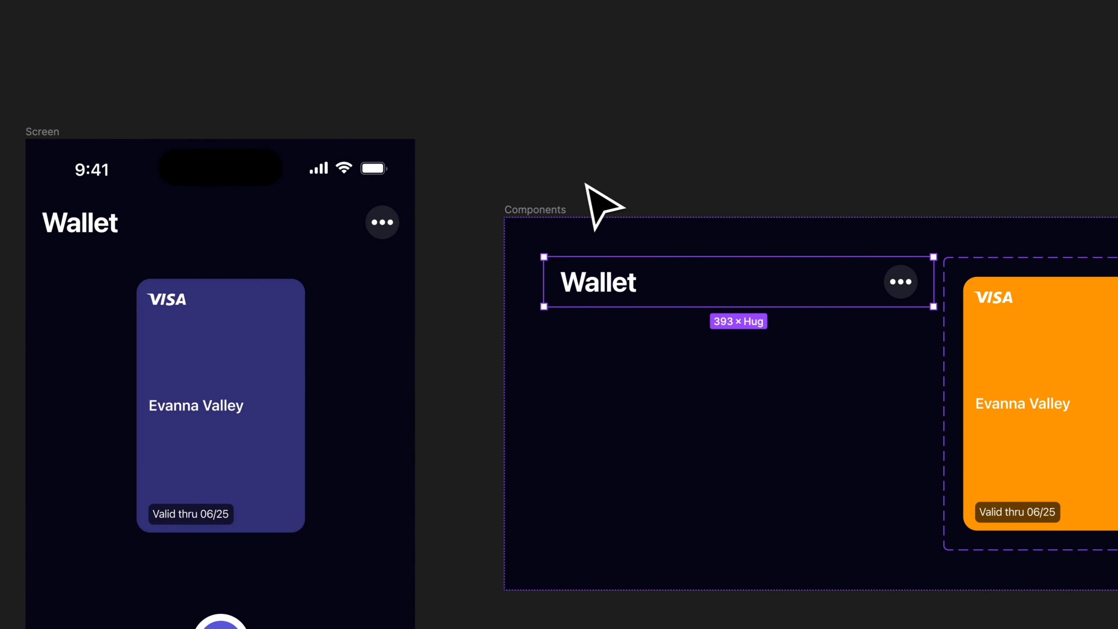
{"action": "left_click", "coordinate": [556, 211]}
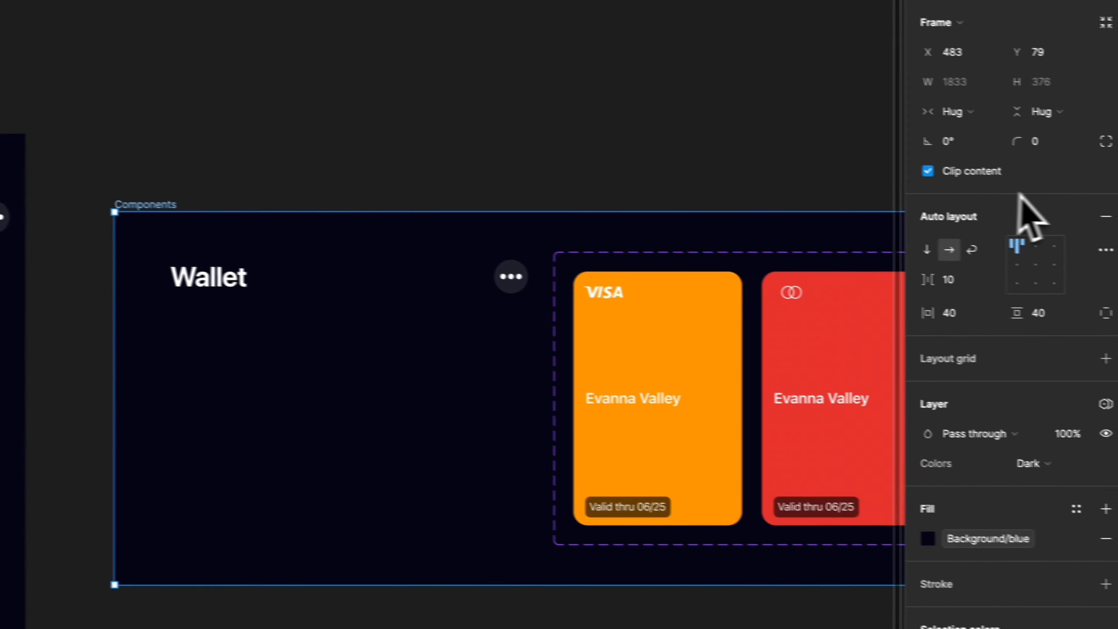
{"action": "left_click", "coordinate": [927, 249]}
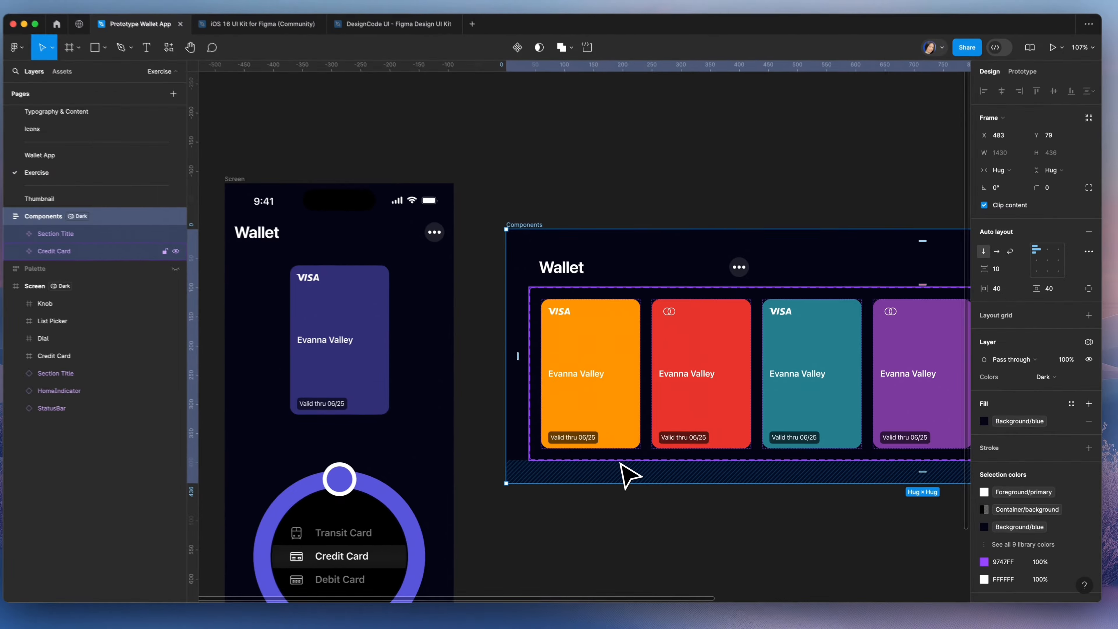
Replace the Credit Card frame on Screen with an instance of the Card 1 variant from the Credit Card component set.
{"action": "left_click", "coordinate": [261, 204]}
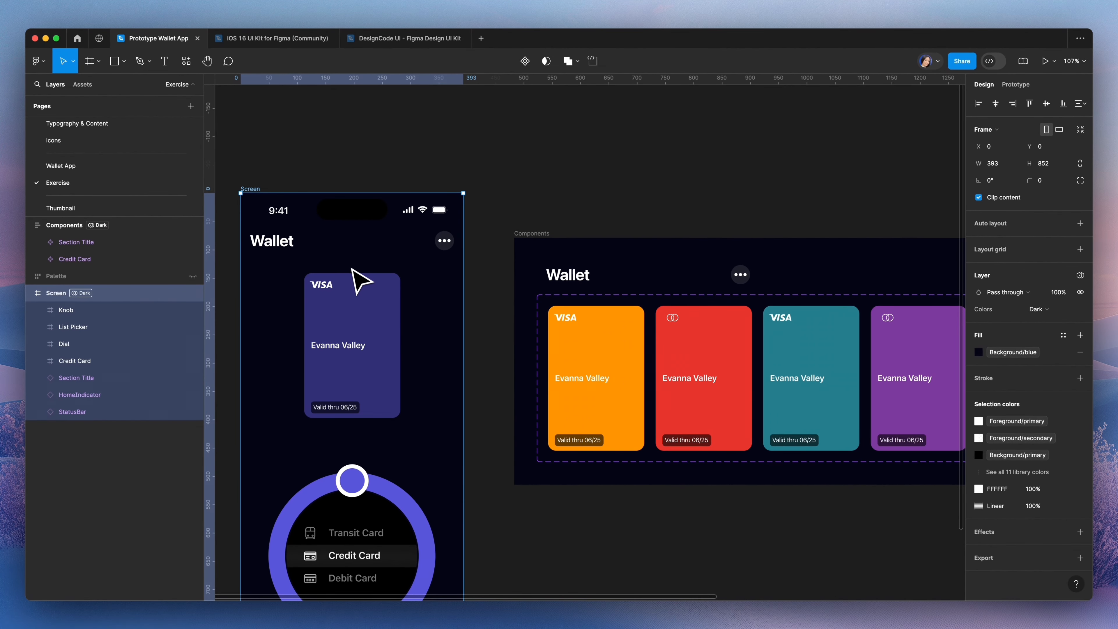
{"action": "left_click", "coordinate": [362, 391]}
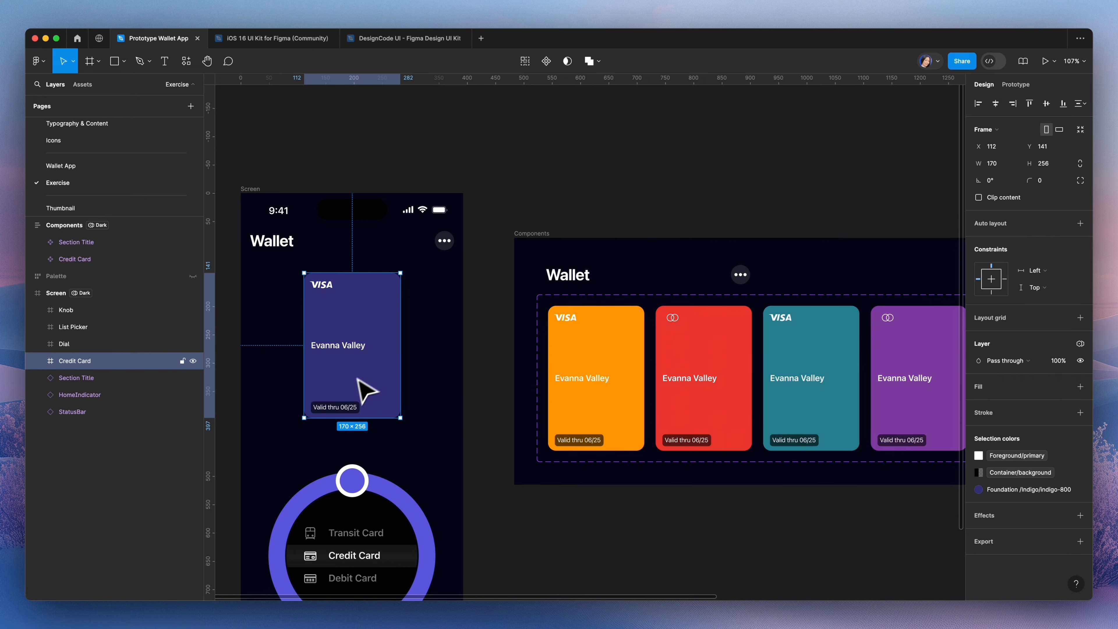
{"action": "left_click", "coordinate": [573, 348]}
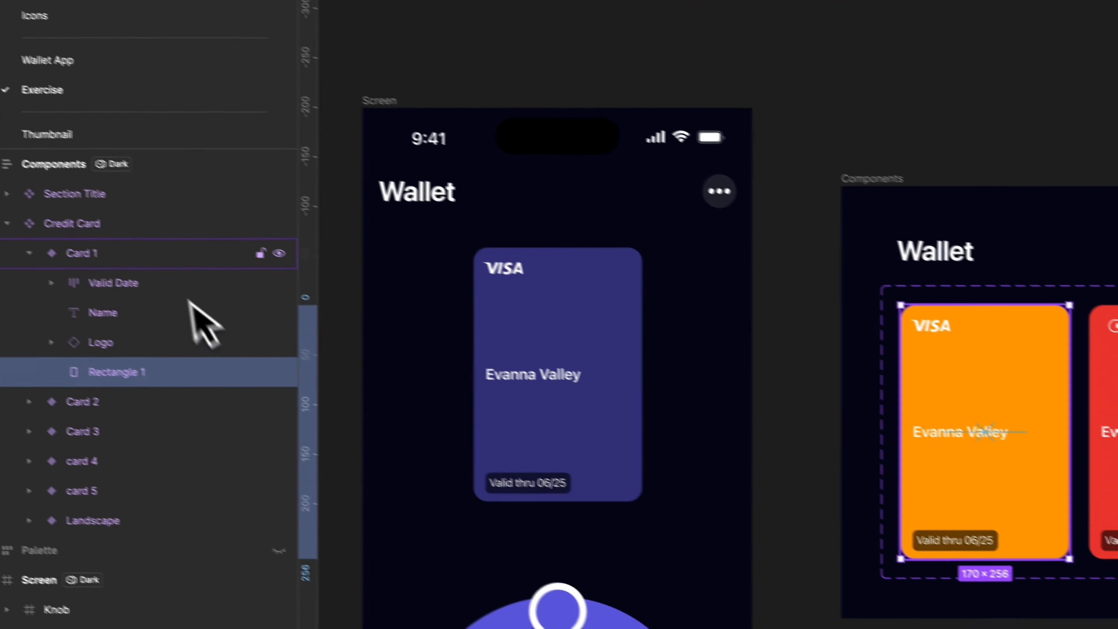
{"action": "key", "text": "ctrl+c"}
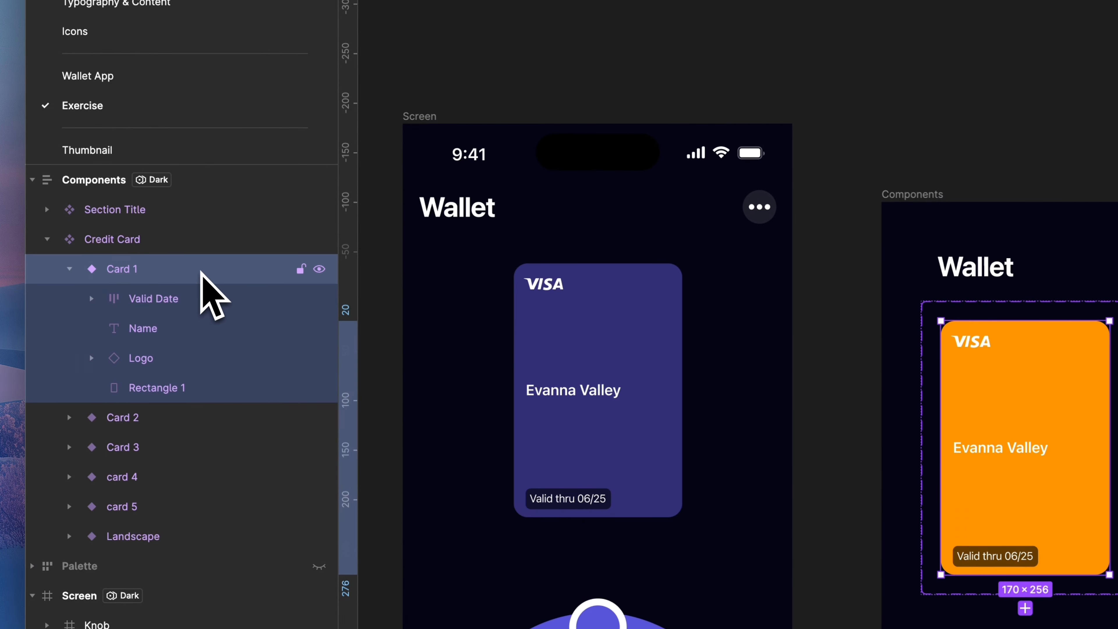
{"action": "left_click", "coordinate": [571, 348]}
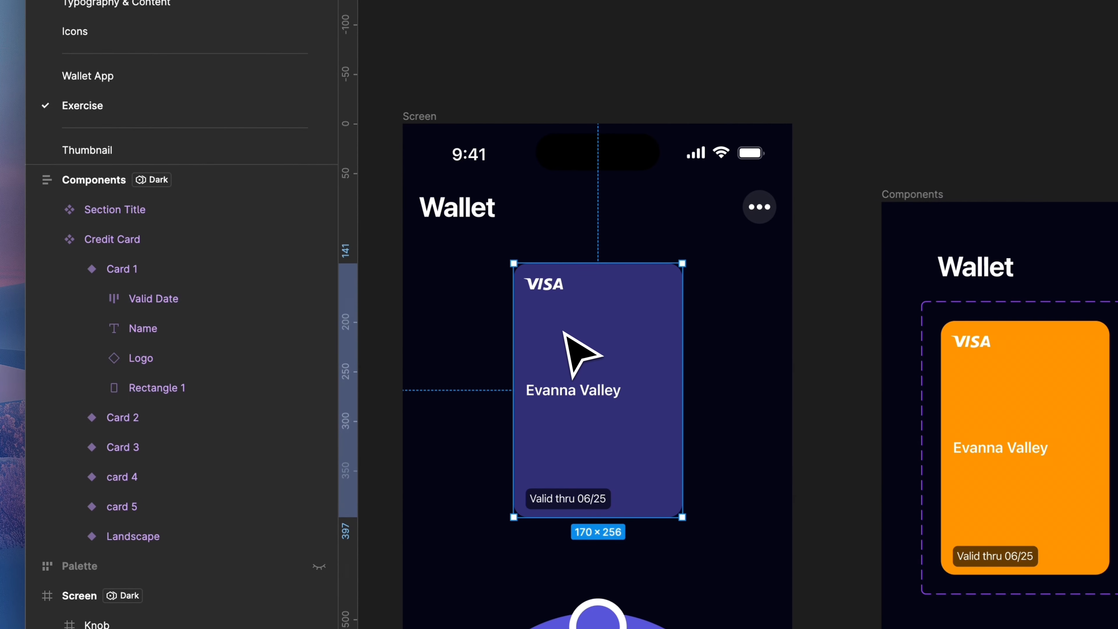
{"action": "right_click", "coordinate": [571, 348]}
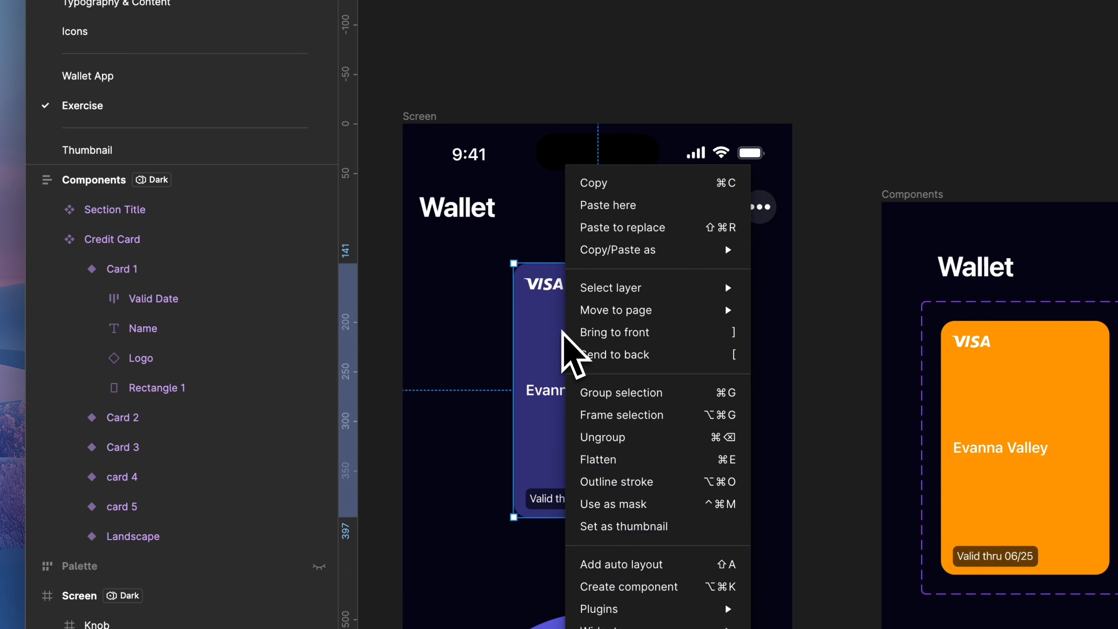
{"action": "left_click", "coordinate": [674, 238]}
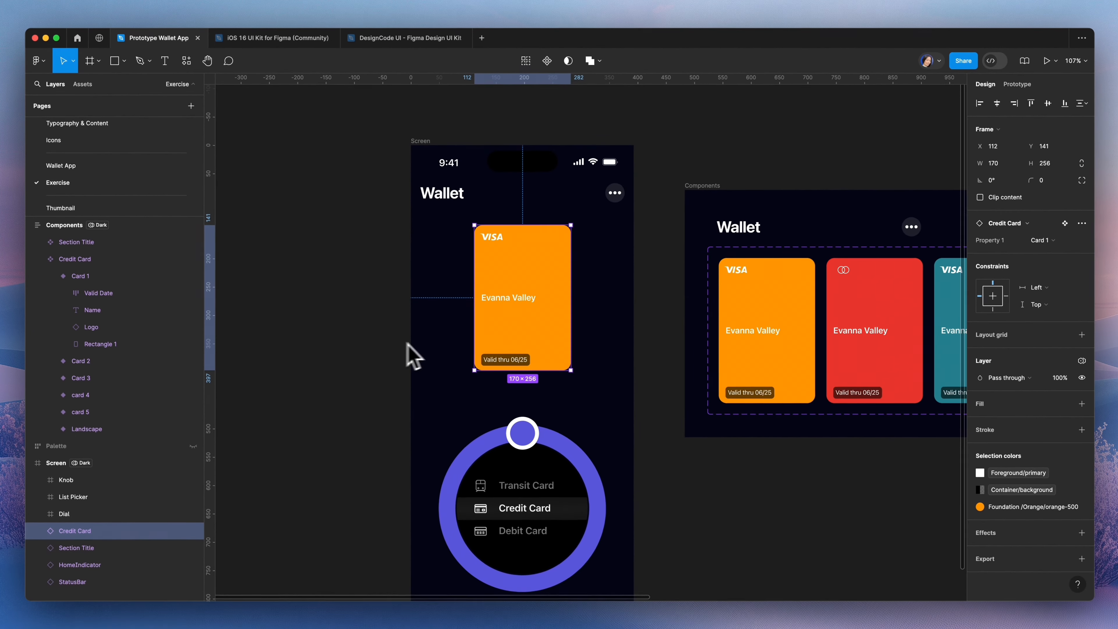
Try the Wallpapers/6 and Wallpapers/2 styles as the fill of Rectangle 1 in the card 5 variant.
{"action": "scroll", "coordinate": [467, 357], "scroll_direction": "up", "scroll_amount": 5}
{"action": "scroll", "coordinate": [467, 359], "scroll_direction": "up", "scroll_amount": 3}
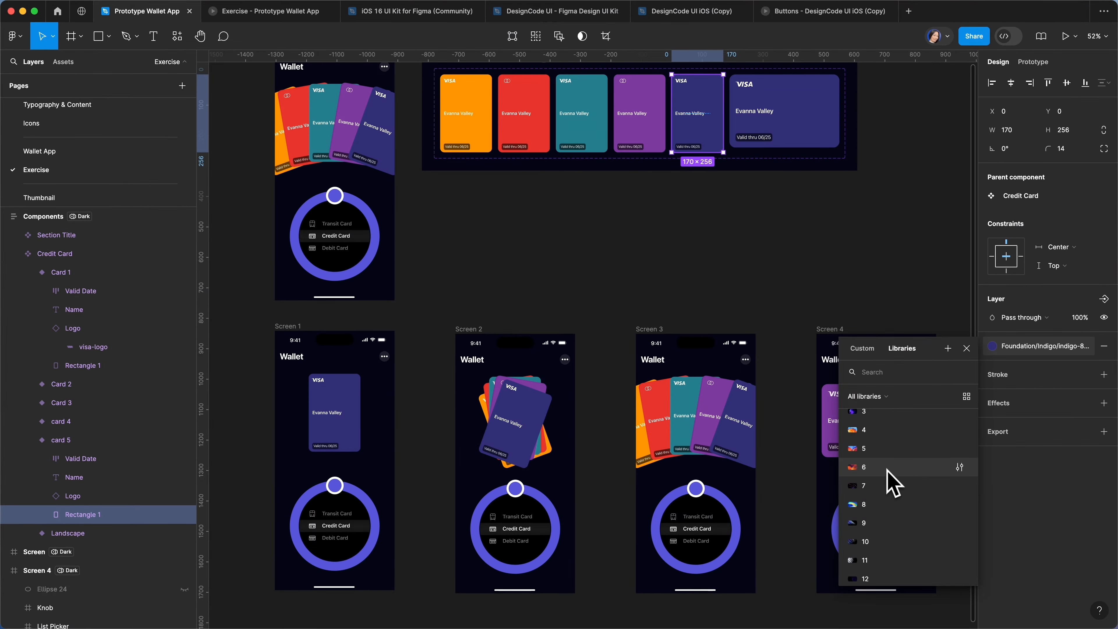
{"action": "left_click", "coordinate": [887, 470]}
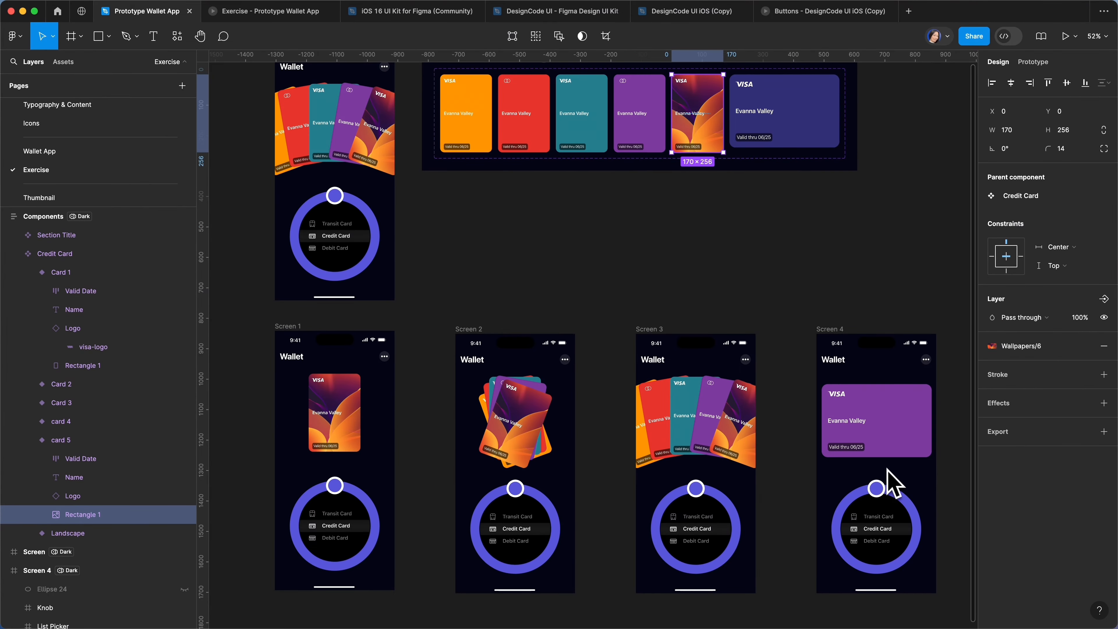
{"action": "left_click", "coordinate": [1022, 346]}
{"action": "left_click", "coordinate": [885, 439]}
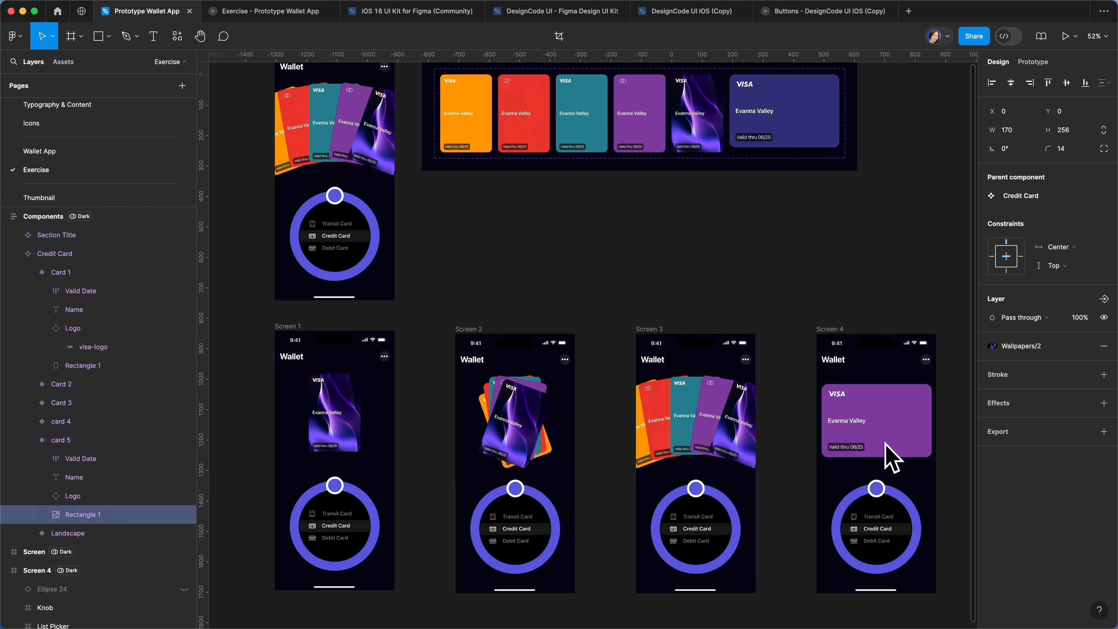
{"action": "left_click", "coordinate": [1025, 348]}
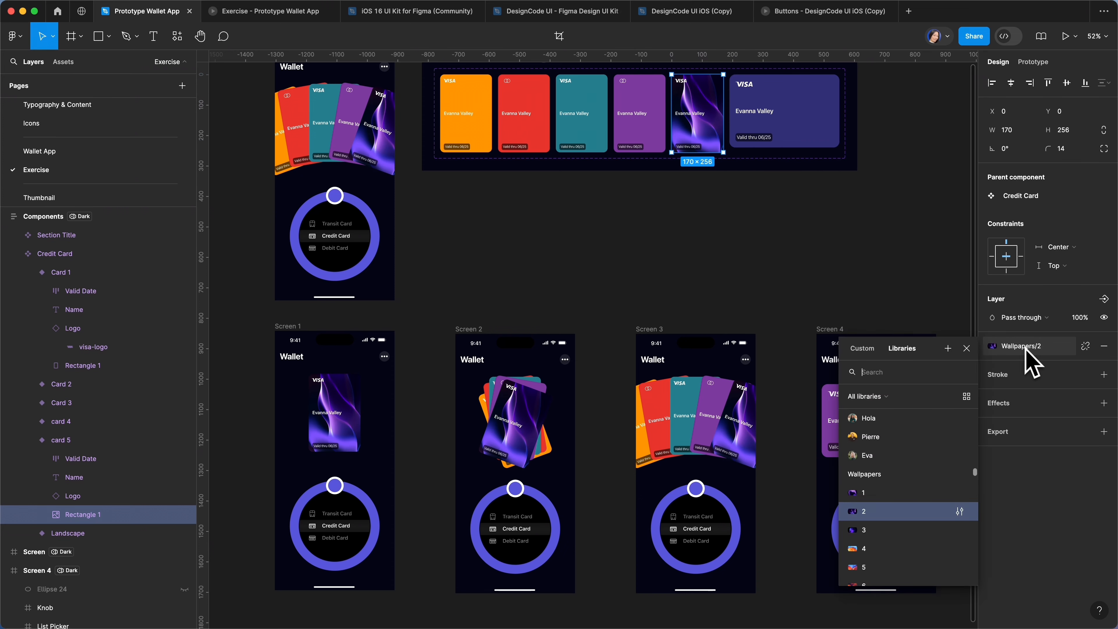
{"action": "scroll", "coordinate": [898, 456], "scroll_direction": "up", "scroll_amount": 5}
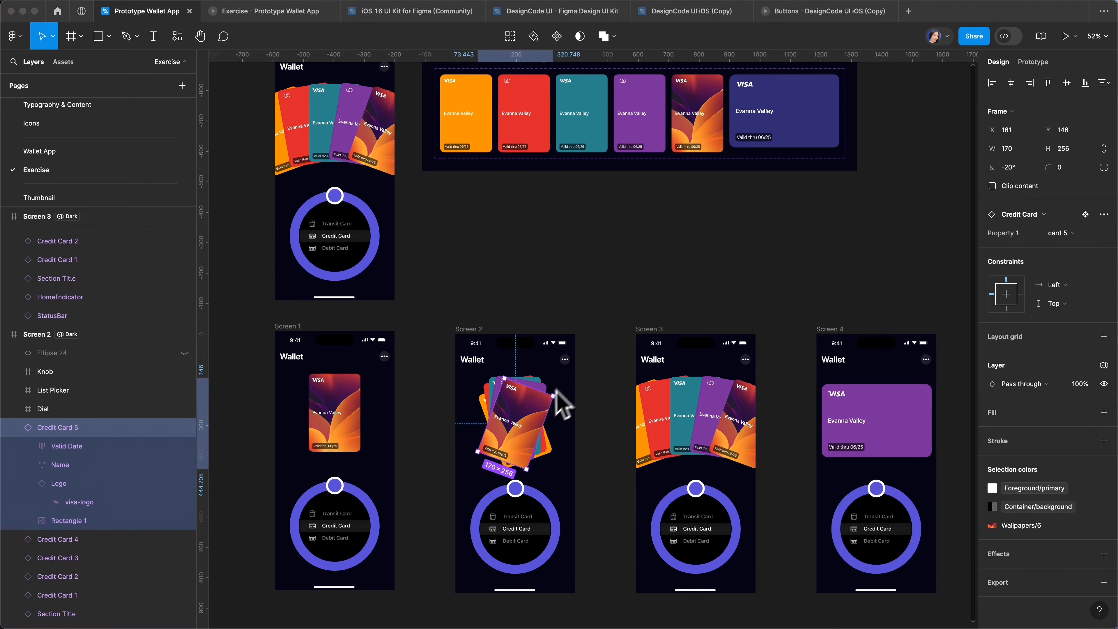
Try resizing the Credit Card 5 instance on Screen 2 with the Scale tool, using a preset factor and adjusting it freehand.
{"action": "left_click", "coordinate": [533, 409]}
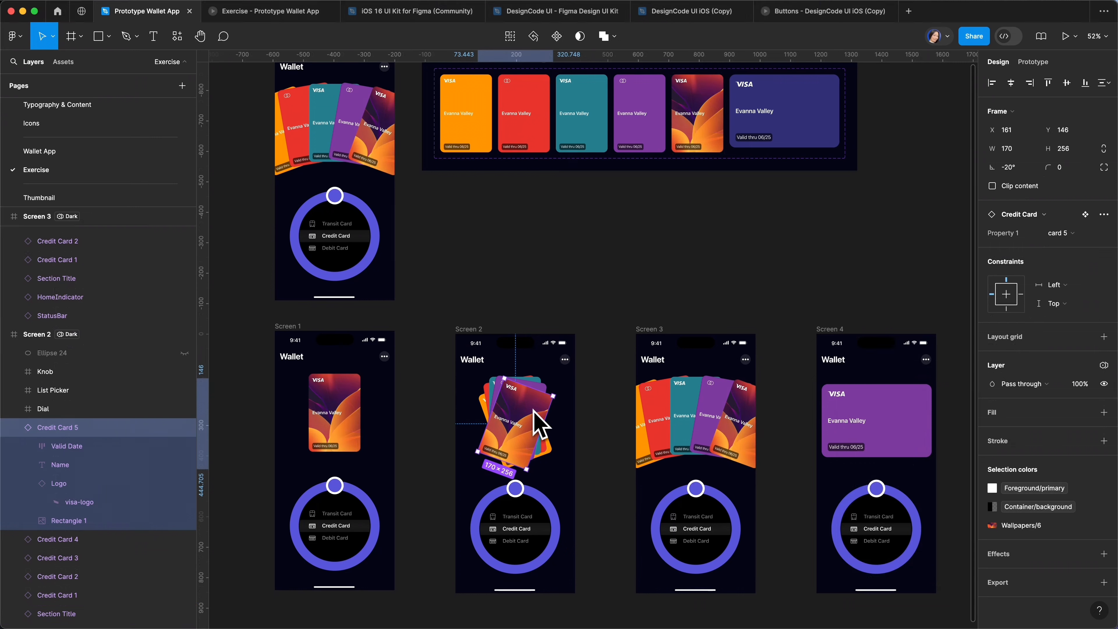
{"action": "key", "text": "k"}
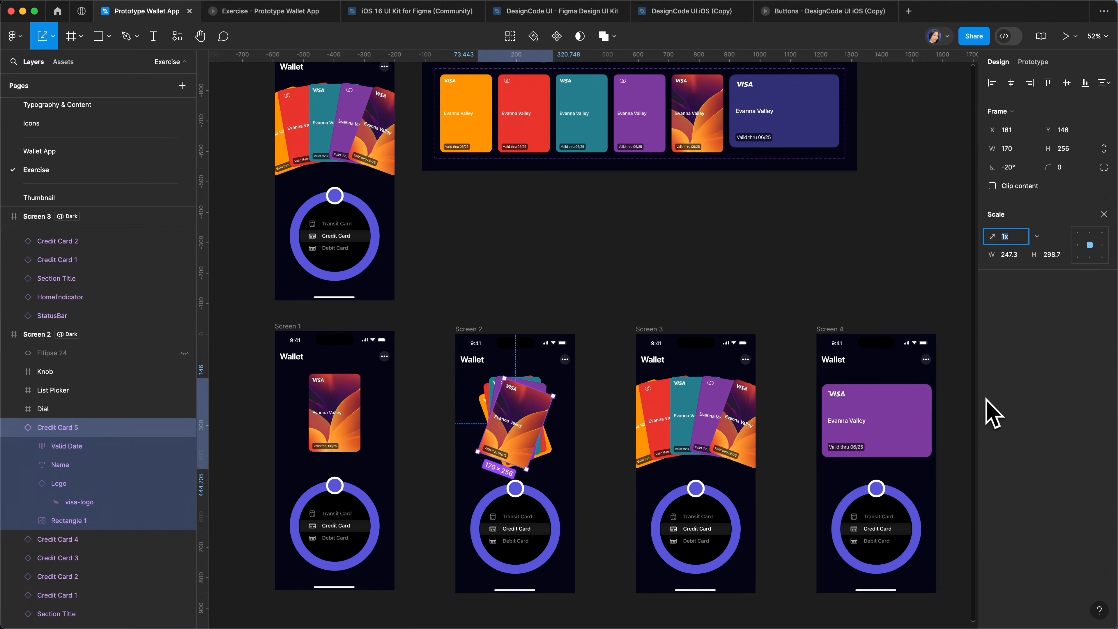
{"action": "left_click", "coordinate": [1037, 238]}
{"action": "left_click", "coordinate": [1024, 257]}
{"action": "left_click_drag", "start_coordinate": [598, 367], "coordinate": [572, 346]}
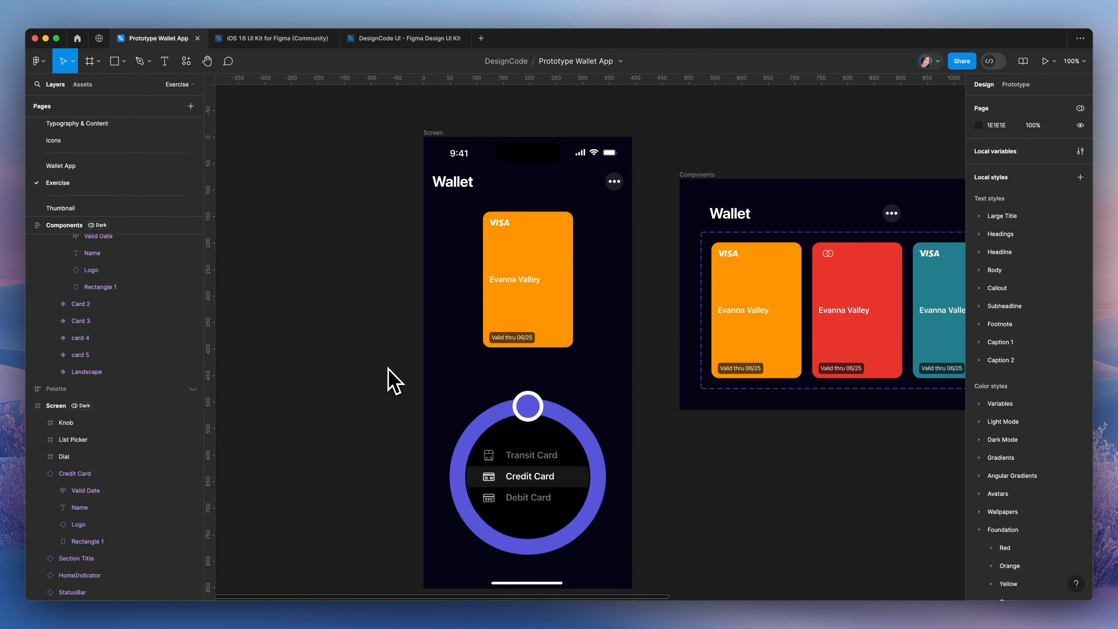
Draw an ellipse over the lower part of Screen and set its size to 623 by 470.
{"action": "key", "text": "o"}
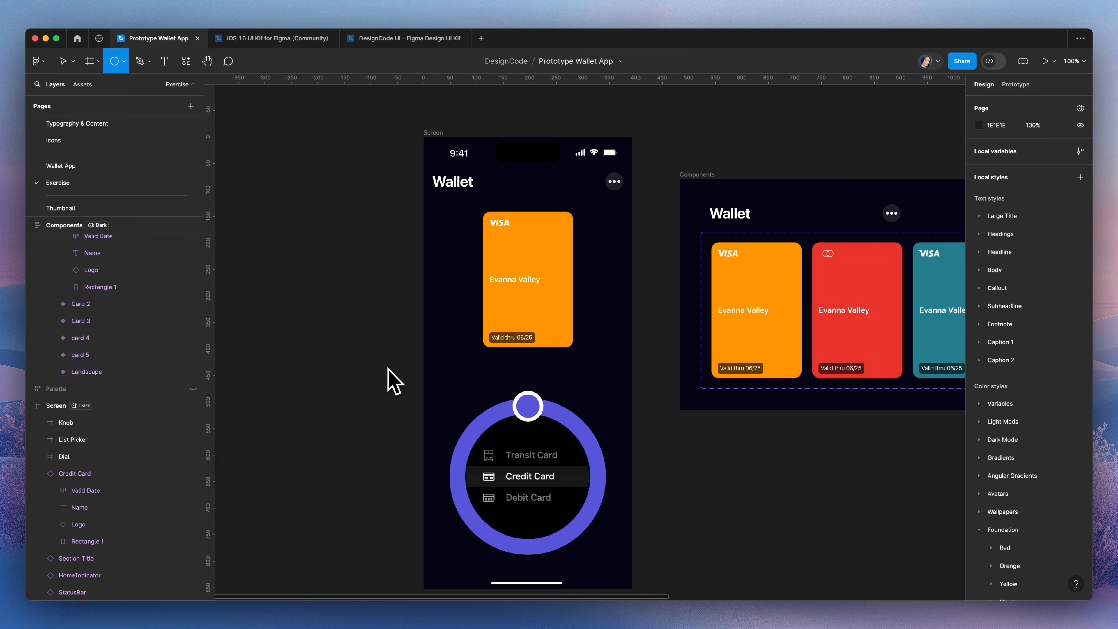
{"action": "left_click_drag", "start_coordinate": [352, 363], "coordinate": [696, 574]}
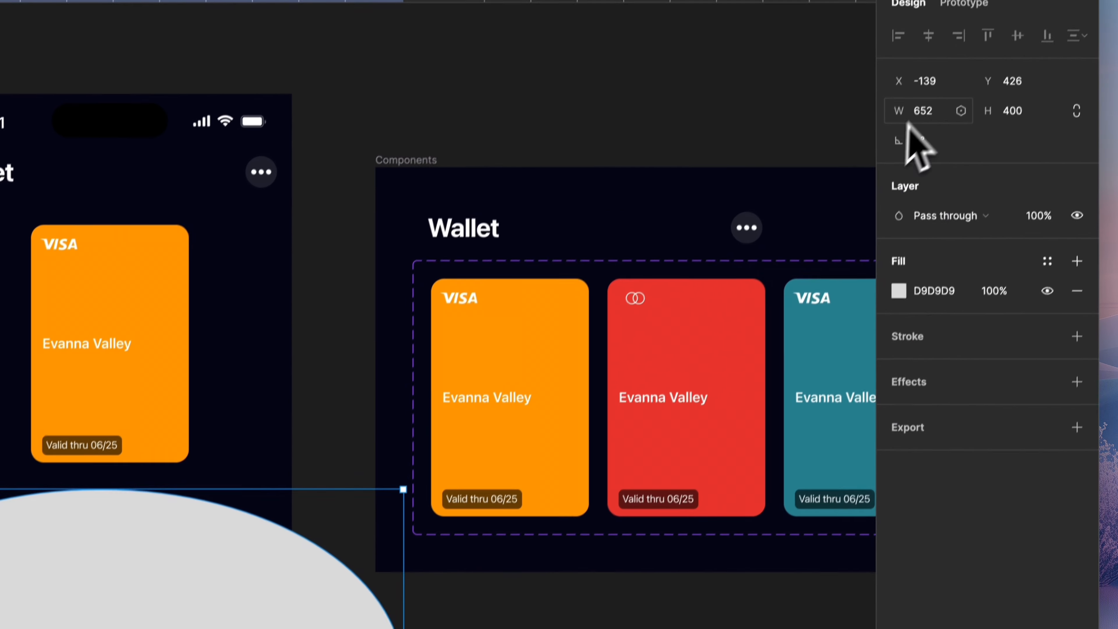
{"action": "left_click", "coordinate": [931, 134]}
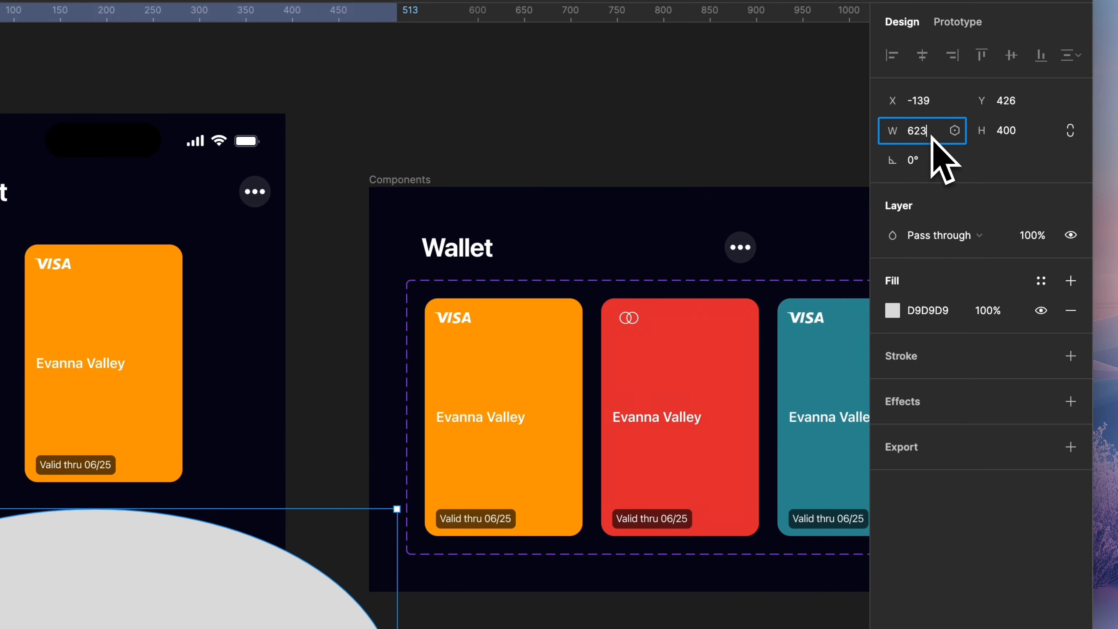
{"action": "type", "text": "623"}
{"action": "left_click", "coordinate": [1007, 131]}
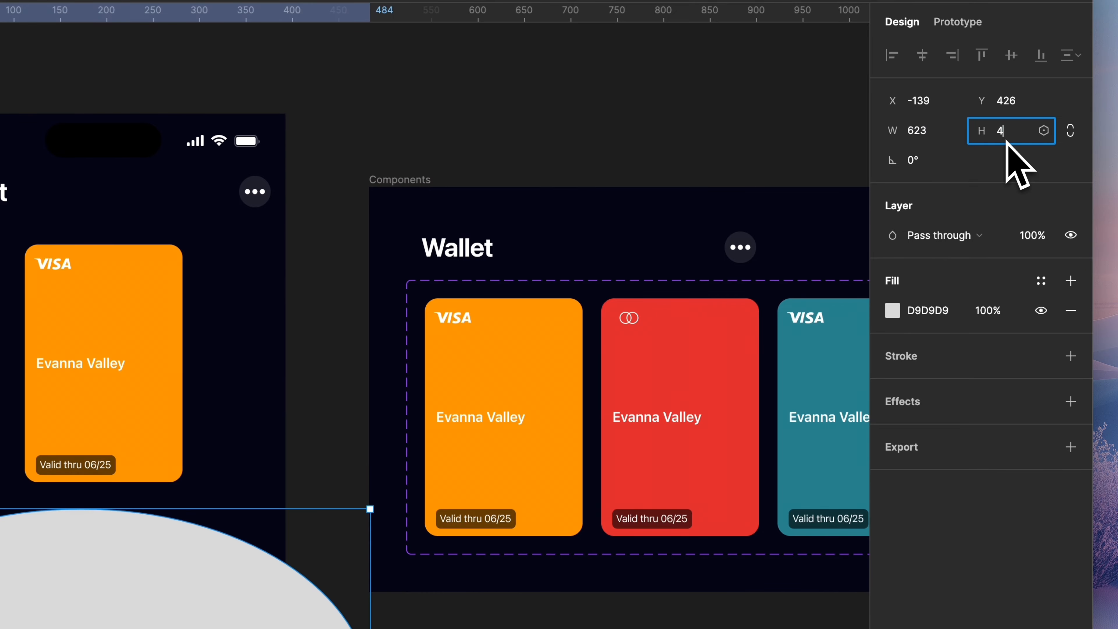
{"action": "type", "text": "470"}
{"action": "key", "text": "Return"}
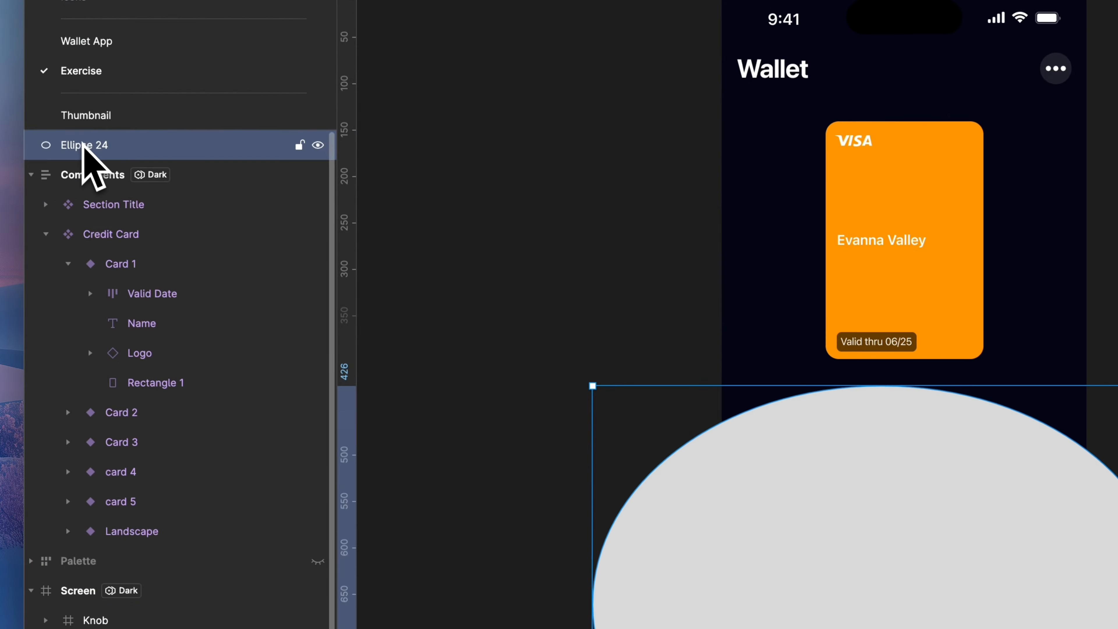
Nest Ellipse 24 at the top of the Screen frame's layers and position it horizontally centred, just below the credit card.
{"action": "left_click_drag", "start_coordinate": [86, 152], "coordinate": [131, 403]}
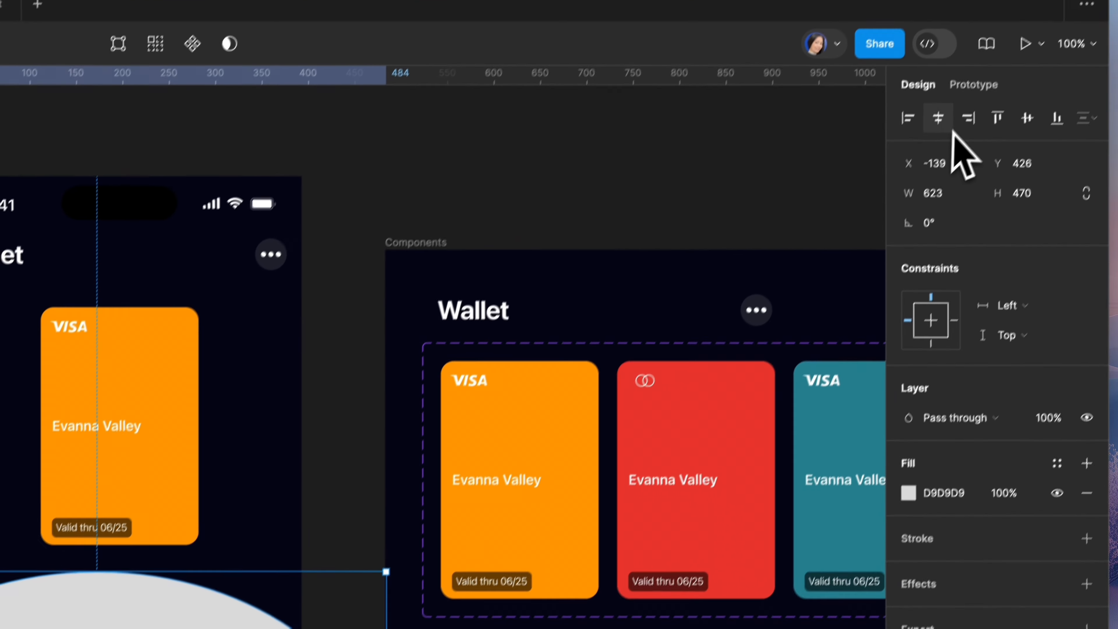
{"action": "left_click", "coordinate": [932, 148]}
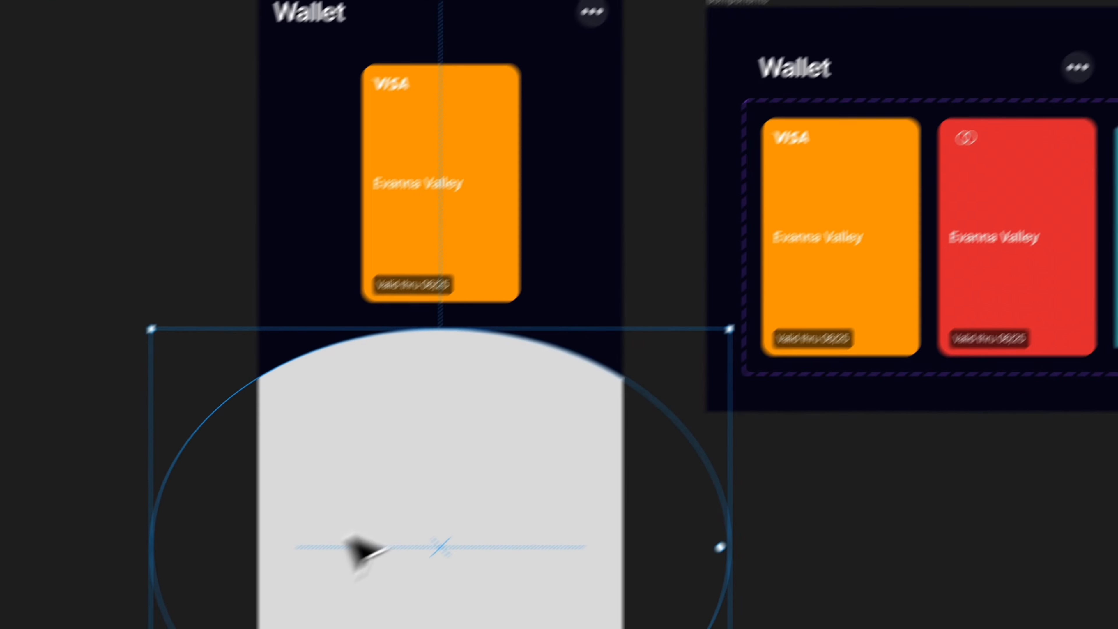
{"action": "key", "text": "shift+Up"}
{"action": "key", "text": "shift+Up"}
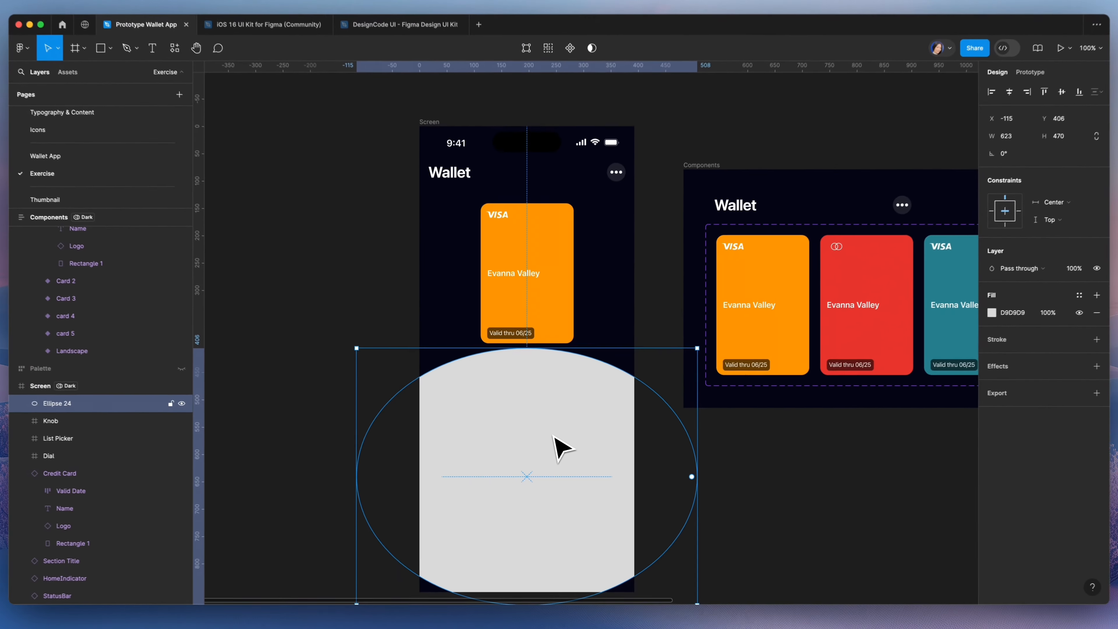
{"action": "key", "text": "Up"}
{"action": "key", "text": "Up"}
{"action": "key", "text": "Up"}
{"action": "key", "text": "Up"}
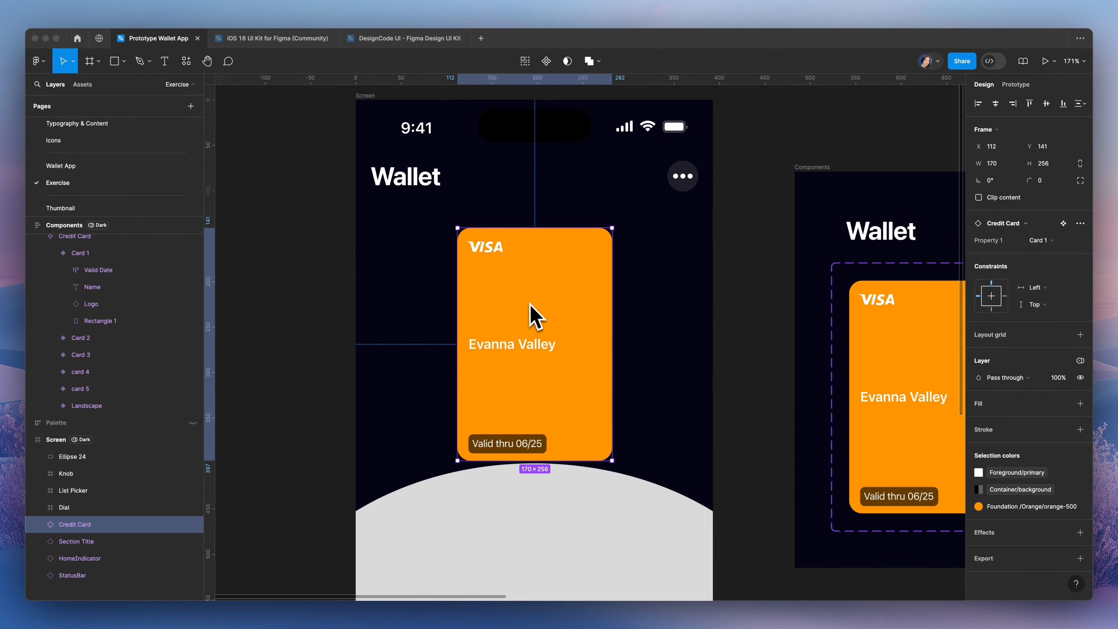
Add a layout grid to the Screen frame and change its type from Grid to Columns.
{"action": "scroll", "coordinate": [535, 317], "scroll_direction": "up", "scroll_amount": 1}
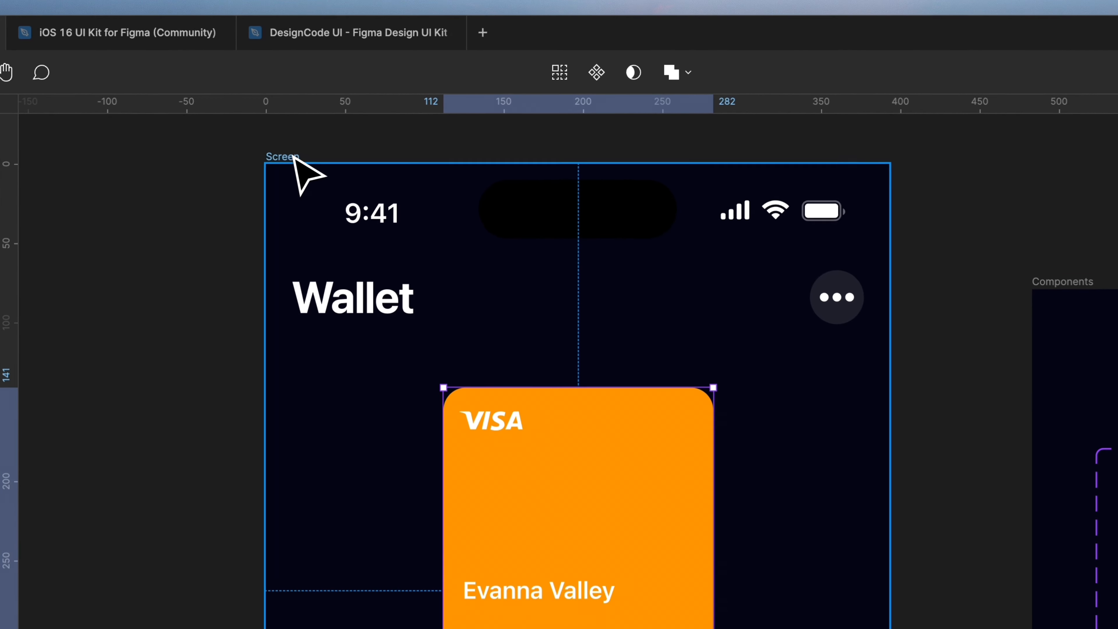
{"action": "left_click", "coordinate": [369, 112]}
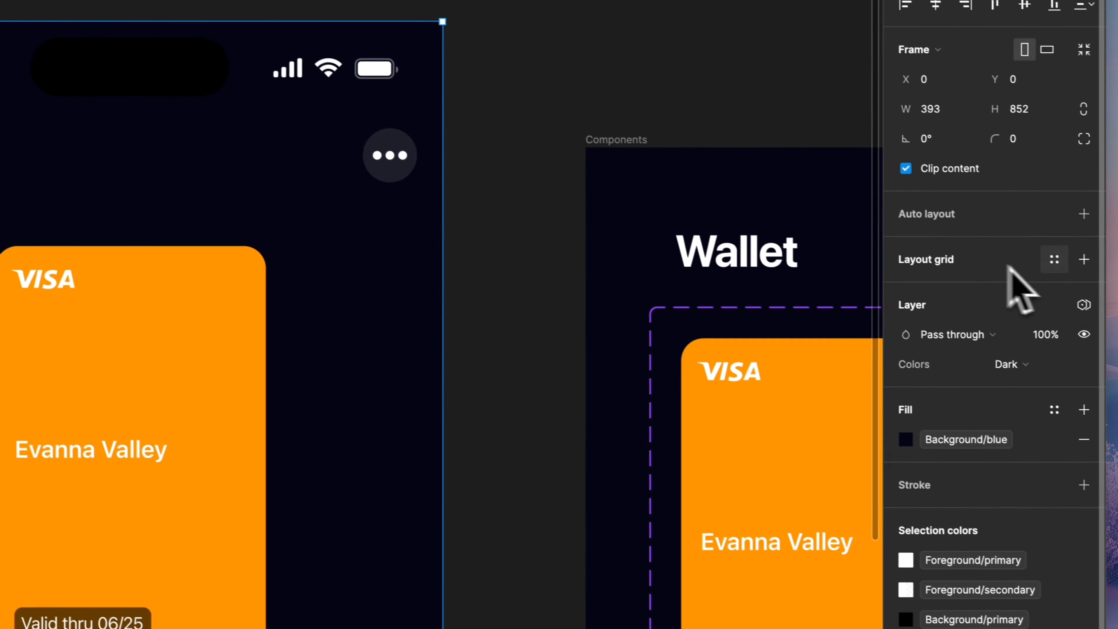
{"action": "left_click", "coordinate": [1074, 263]}
{"action": "left_click", "coordinate": [894, 286]}
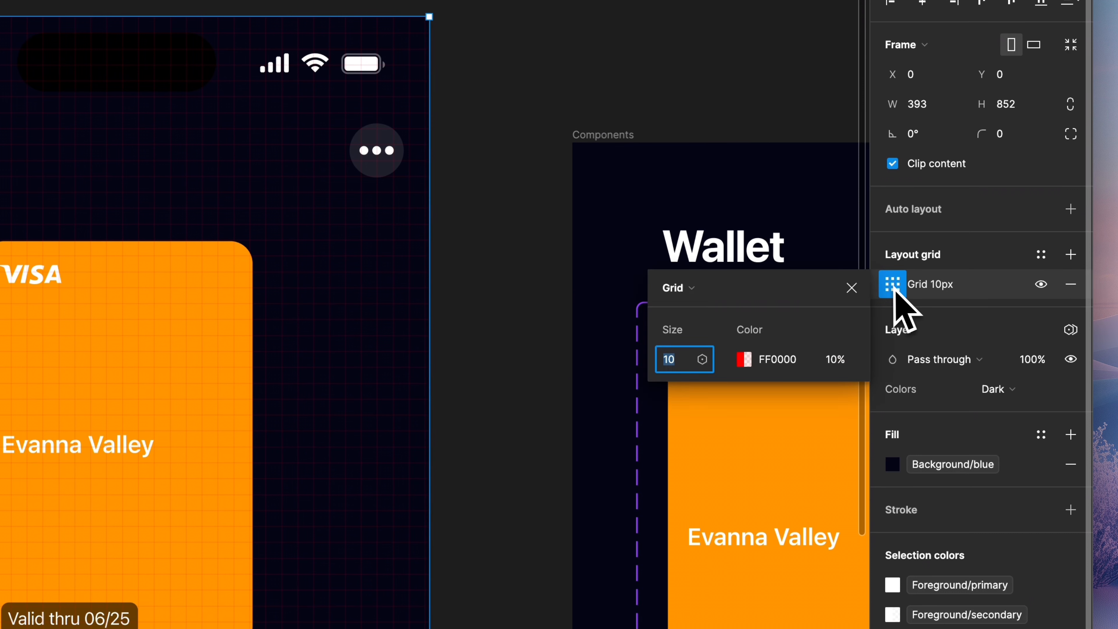
{"action": "left_click", "coordinate": [700, 290]}
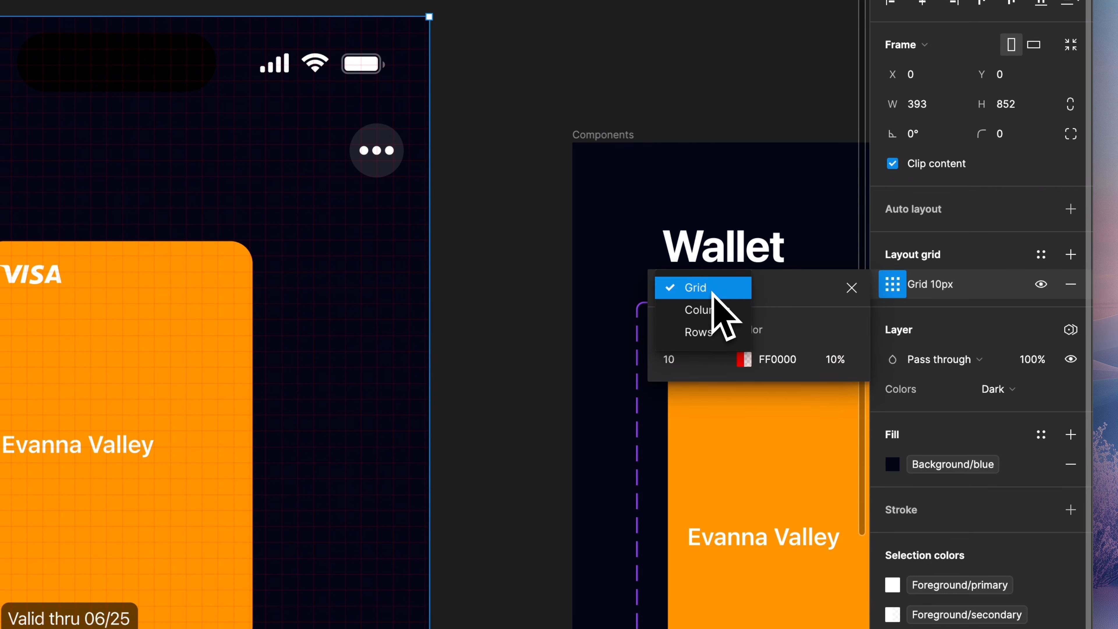
{"action": "left_click", "coordinate": [724, 311]}
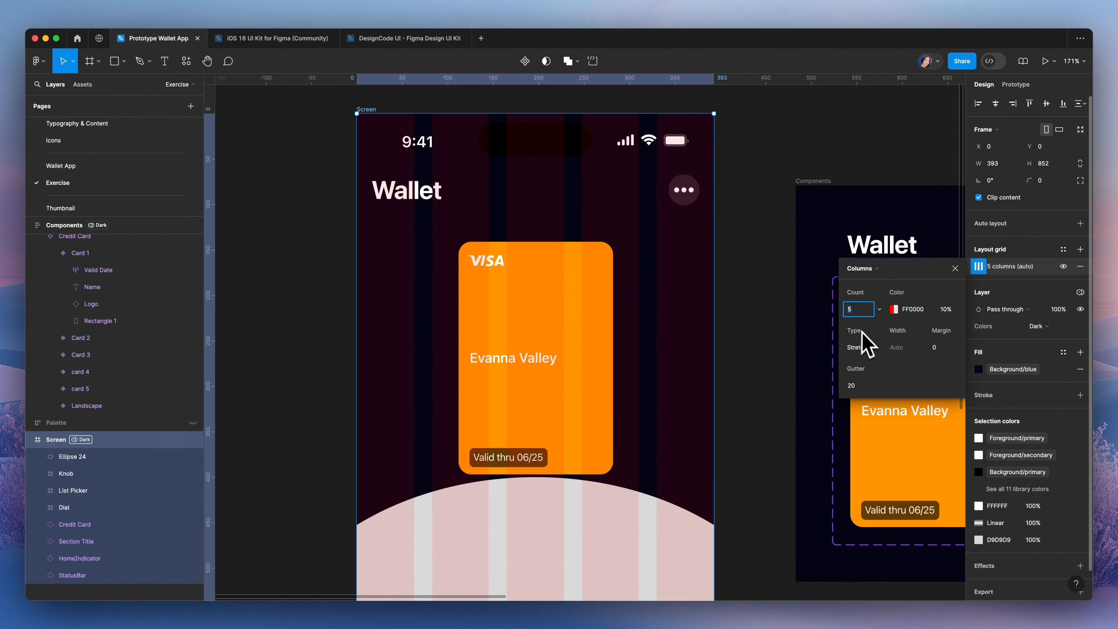
Set the column grid's type to Left with a width of 64 and a gutter of 1.
{"action": "left_click", "coordinate": [867, 347]}
{"action": "left_click", "coordinate": [872, 311]}
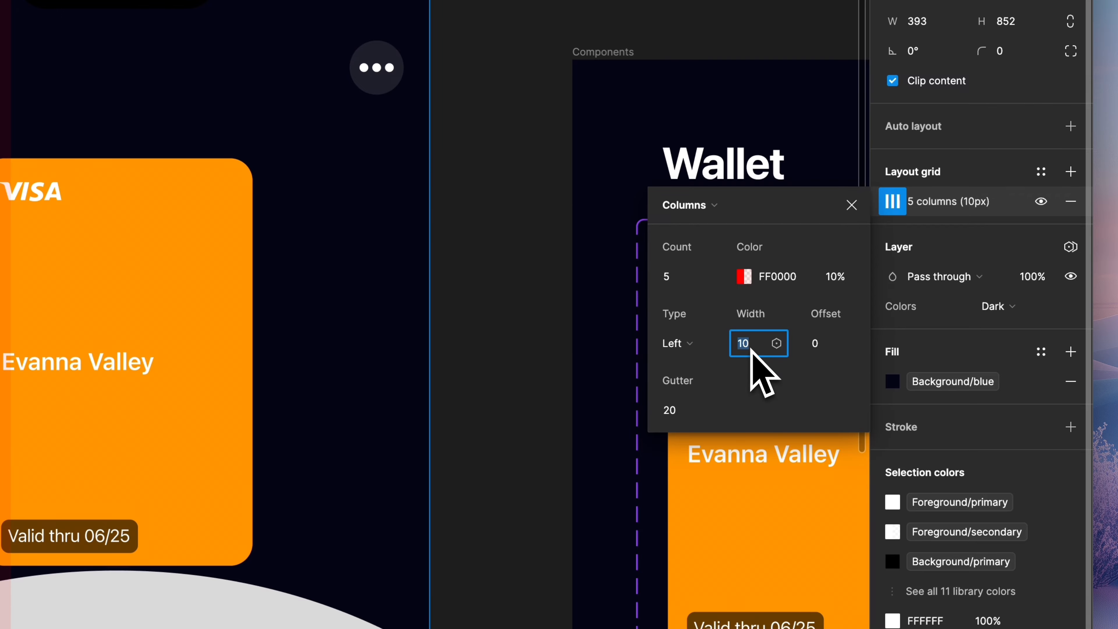
{"action": "key", "text": "Return"}
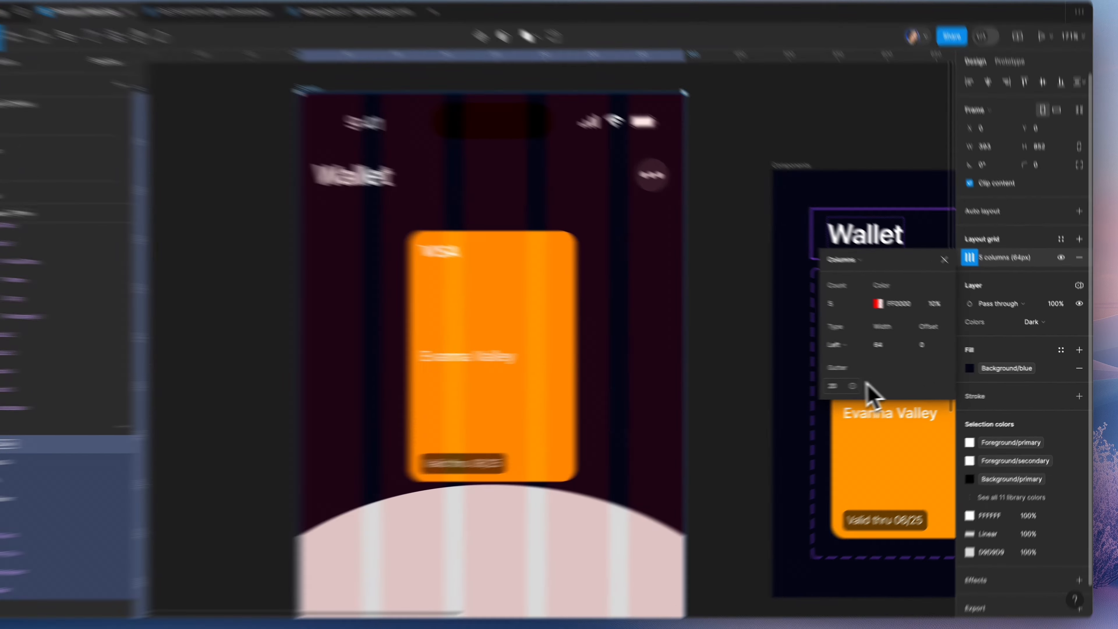
{"action": "left_click", "coordinate": [861, 386]}
{"action": "type", "text": "1"}
{"action": "key", "text": "Return"}
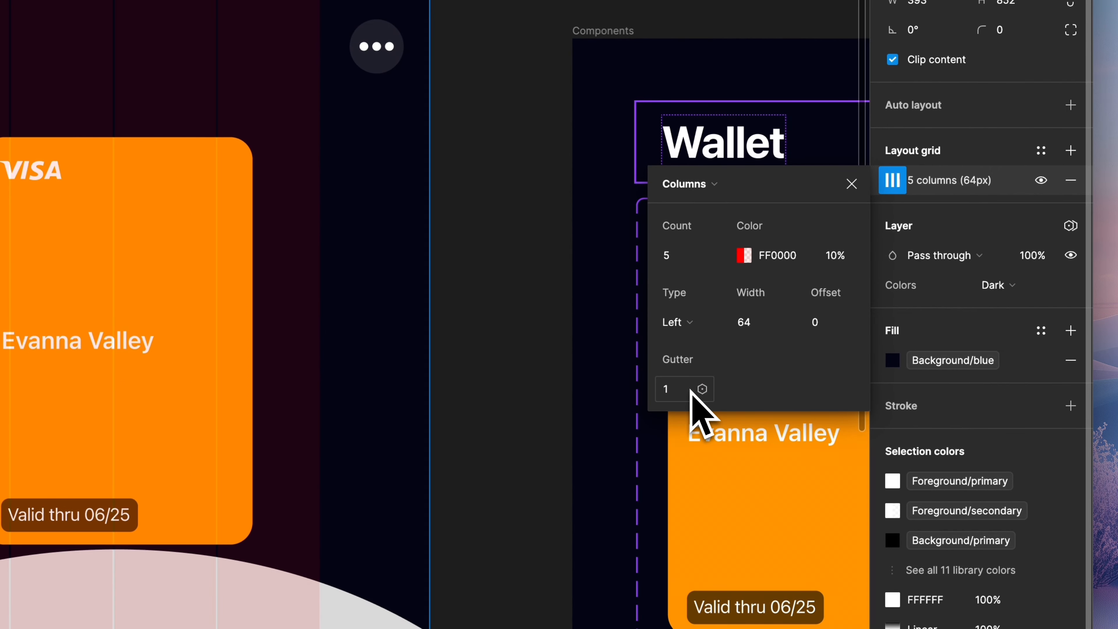
Set the column grid's colour opacity to 20% and its offset to 47.
{"action": "key", "text": "shift+Up"}
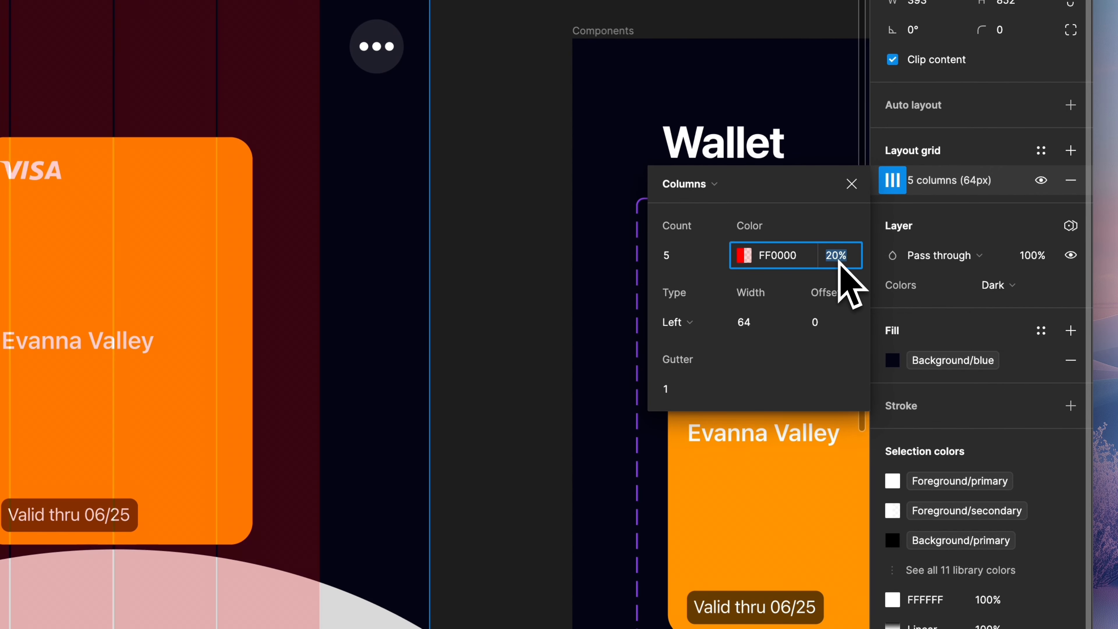
{"action": "type", "text": "52"}
{"action": "key", "text": "Return"}
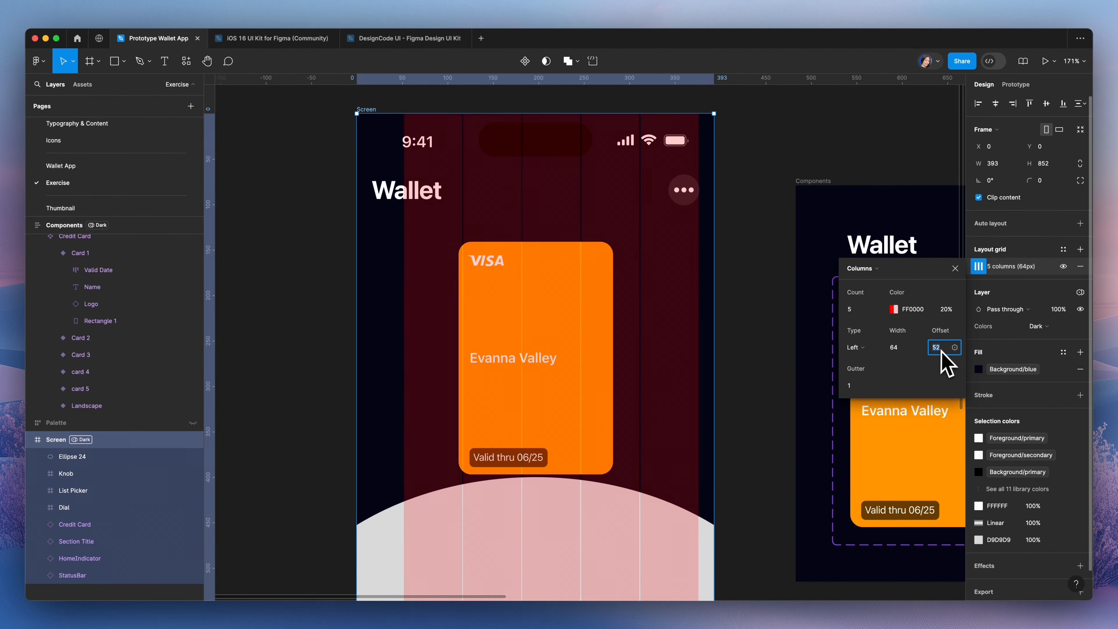
{"action": "key", "text": "Down"}
{"action": "key", "text": "Down"}
{"action": "key", "text": "Down"}
{"action": "key", "text": "Down"}
{"action": "key", "text": "Down"}
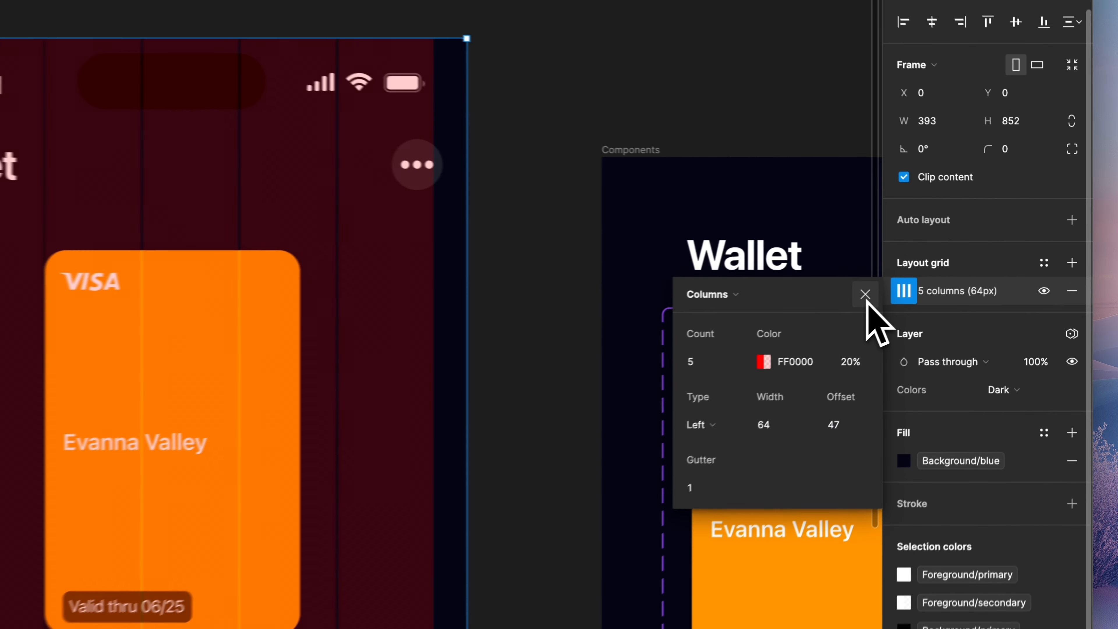
Duplicate the credit card on the Screen frame and rotate the copy to -10°.
{"action": "left_click", "coordinate": [955, 268]}
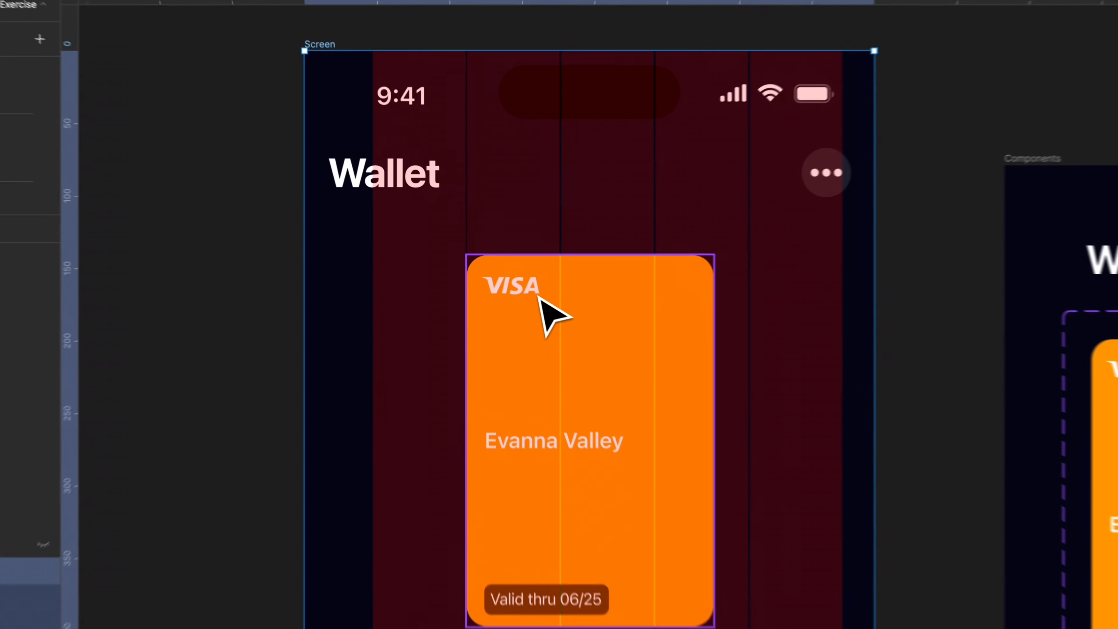
{"action": "left_click", "coordinate": [545, 302]}
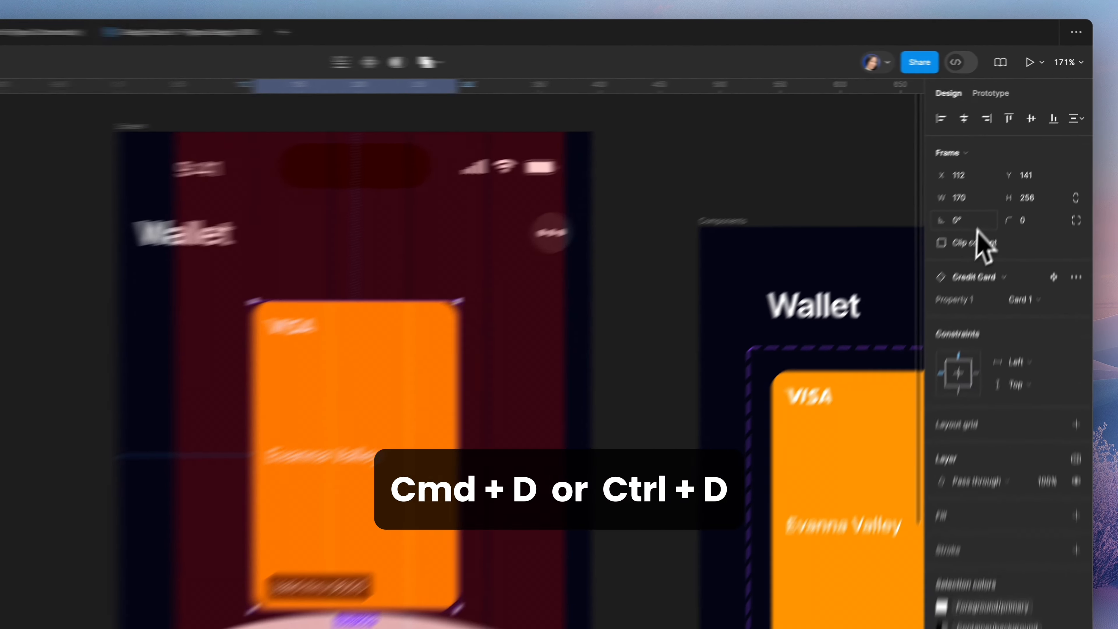
{"action": "left_click", "coordinate": [997, 181]}
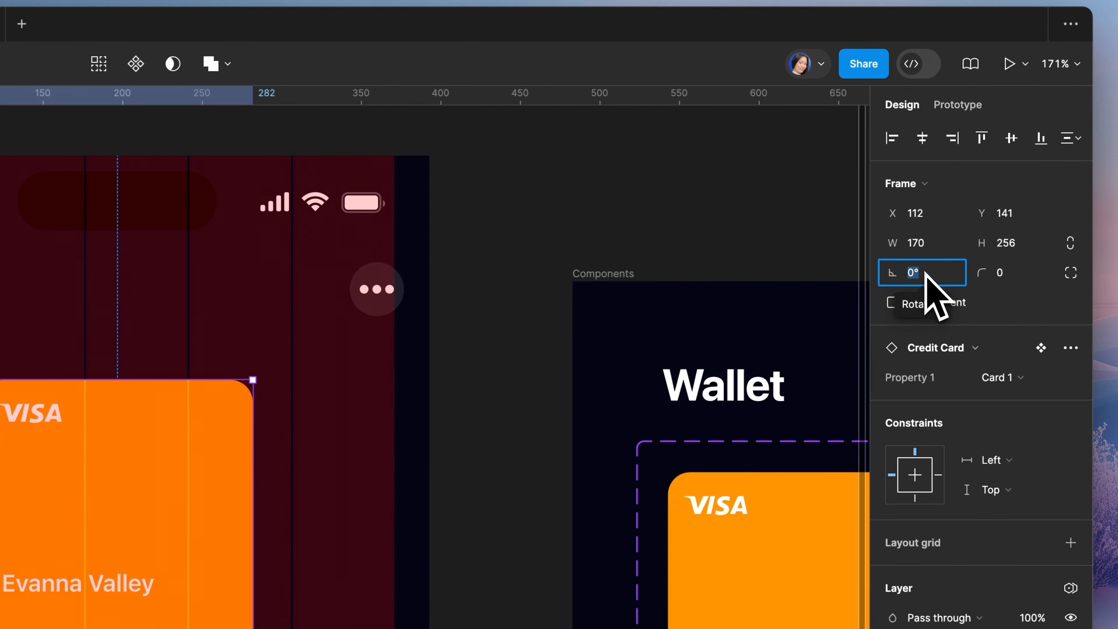
{"action": "type", "text": "-10"}
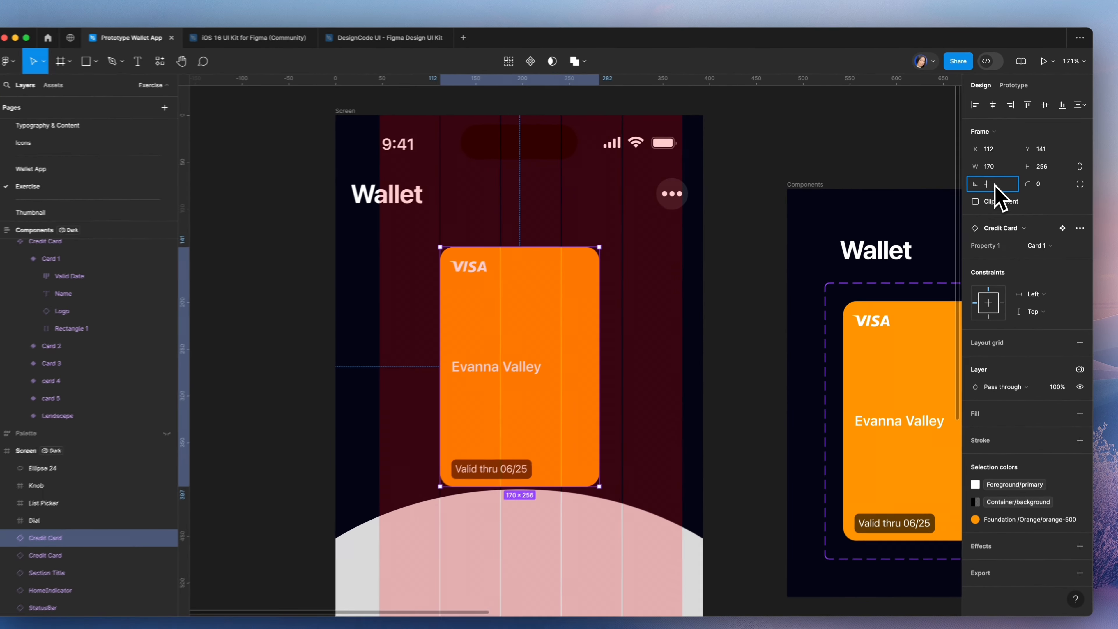
{"action": "key", "text": "Return"}
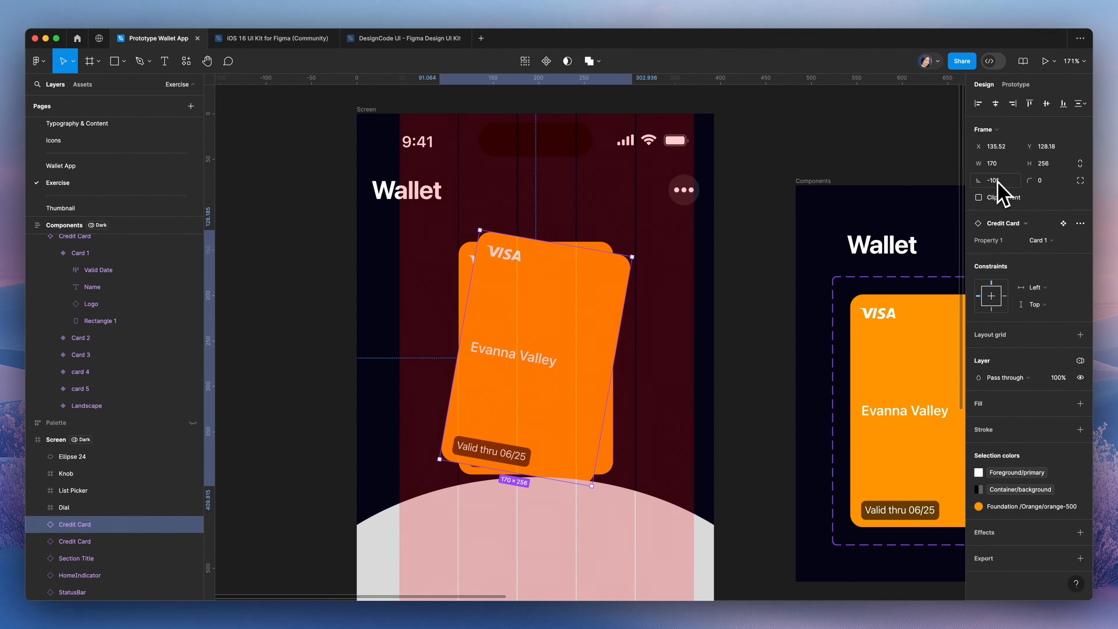
Round the rotated card's coordinates to X 135 and Y 128.
{"action": "left_click", "coordinate": [1046, 146]}
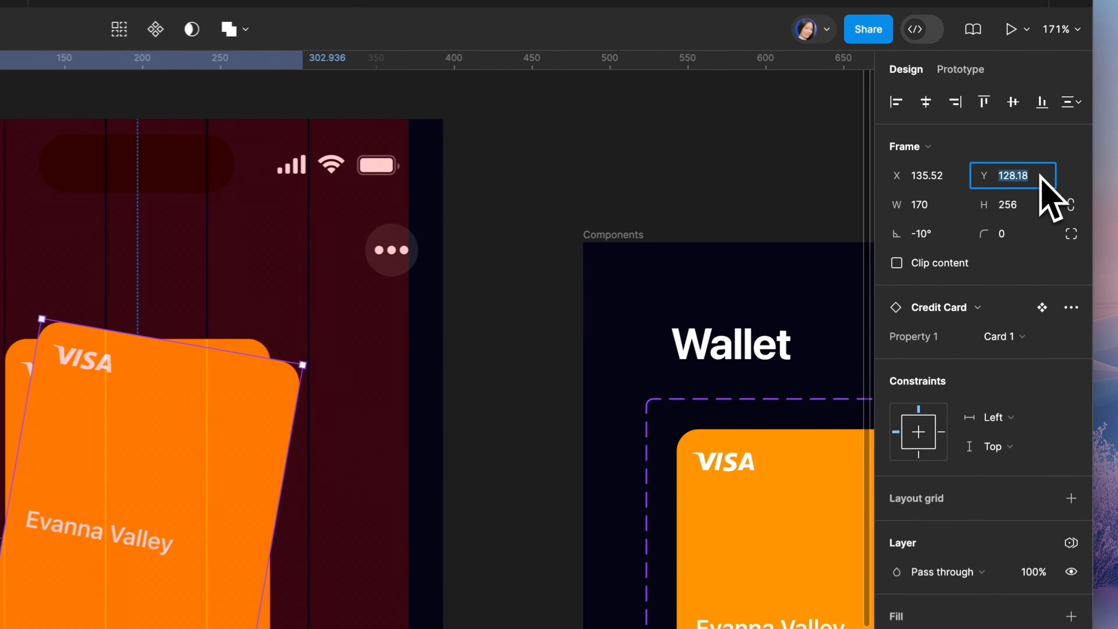
{"action": "type", "text": "128"}
{"action": "left_click", "coordinate": [1008, 147]}
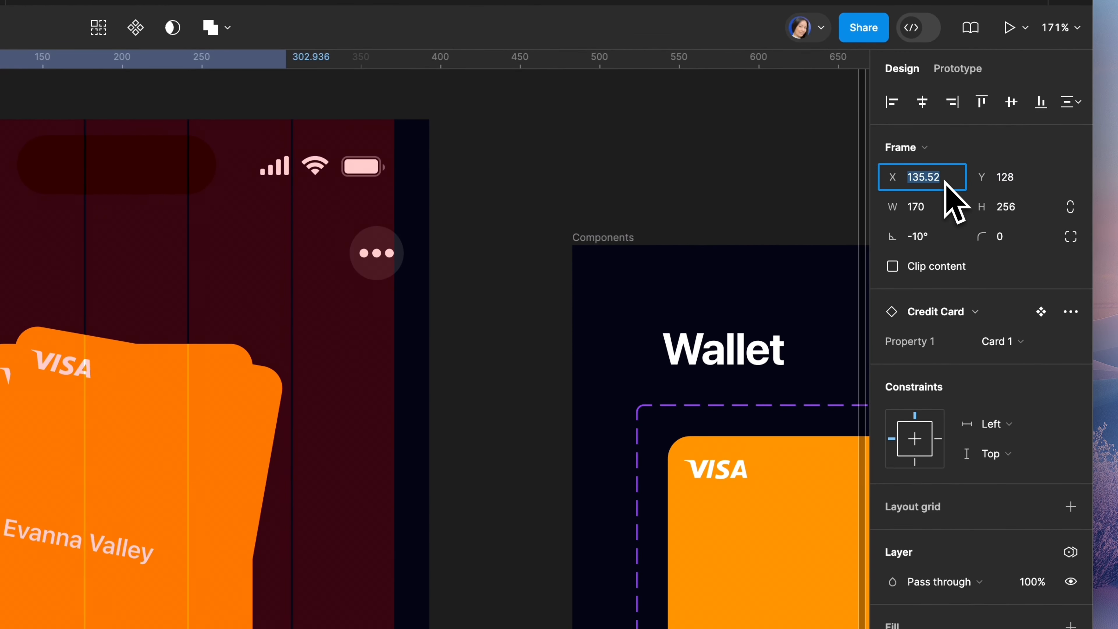
{"action": "key", "text": "Return"}
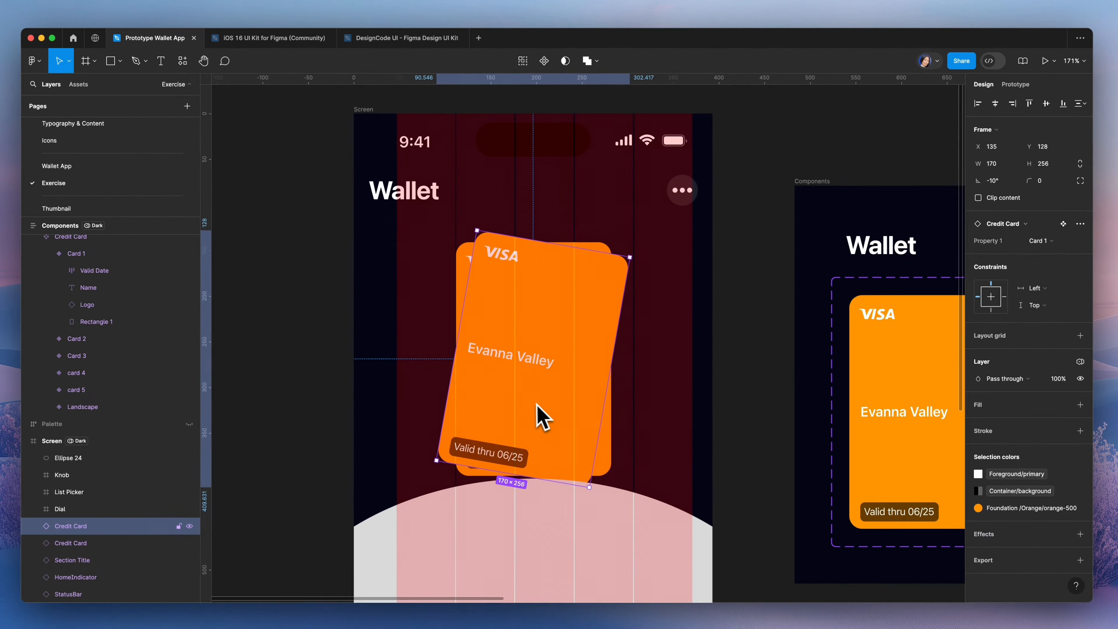
Move the rotated card right of the upright card to X 223, Y 135, so it follows the ellipse's curve.
{"action": "key", "text": "shift+Right"}
{"action": "key", "text": "shift+Right"}
{"action": "key", "text": "shift+Right"}
{"action": "key", "text": "shift+Right"}
{"action": "key", "text": "shift+Right"}
{"action": "key", "text": "shift+Right"}
{"action": "key", "text": "shift+Right"}
{"action": "key", "text": "shift+Right"}
{"action": "key", "text": "shift+Right"}
{"action": "key", "text": "shift+Right"}
{"action": "key", "text": "shift+Right"}
{"action": "key", "text": "shift+Right"}
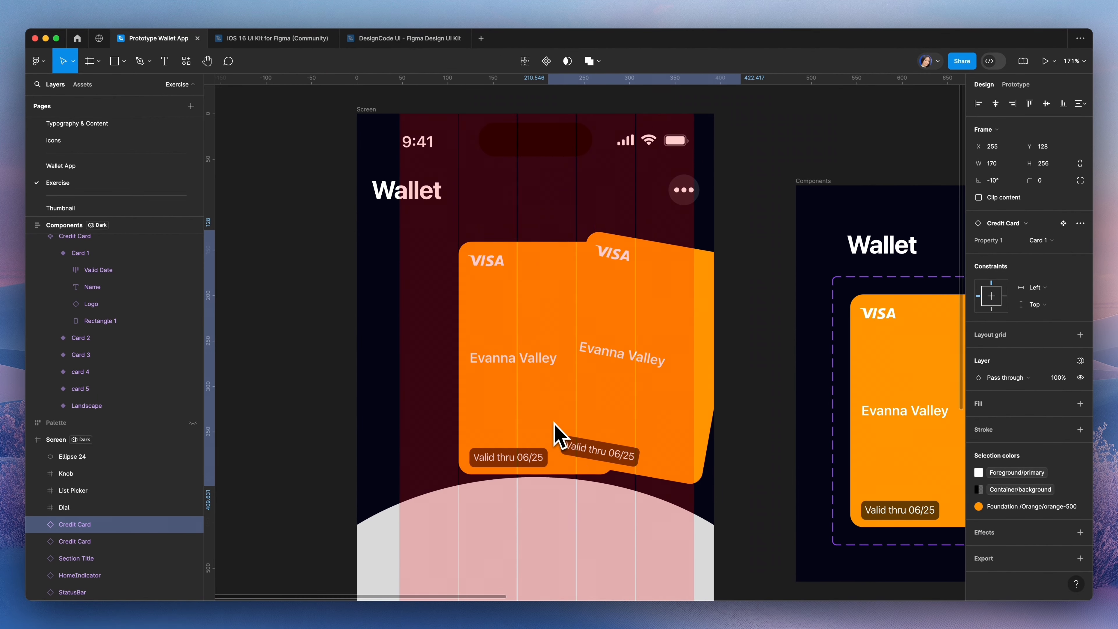
{"action": "key", "text": "shift+Left"}
{"action": "key", "text": "shift+Left"}
{"action": "key", "text": "shift+Left"}
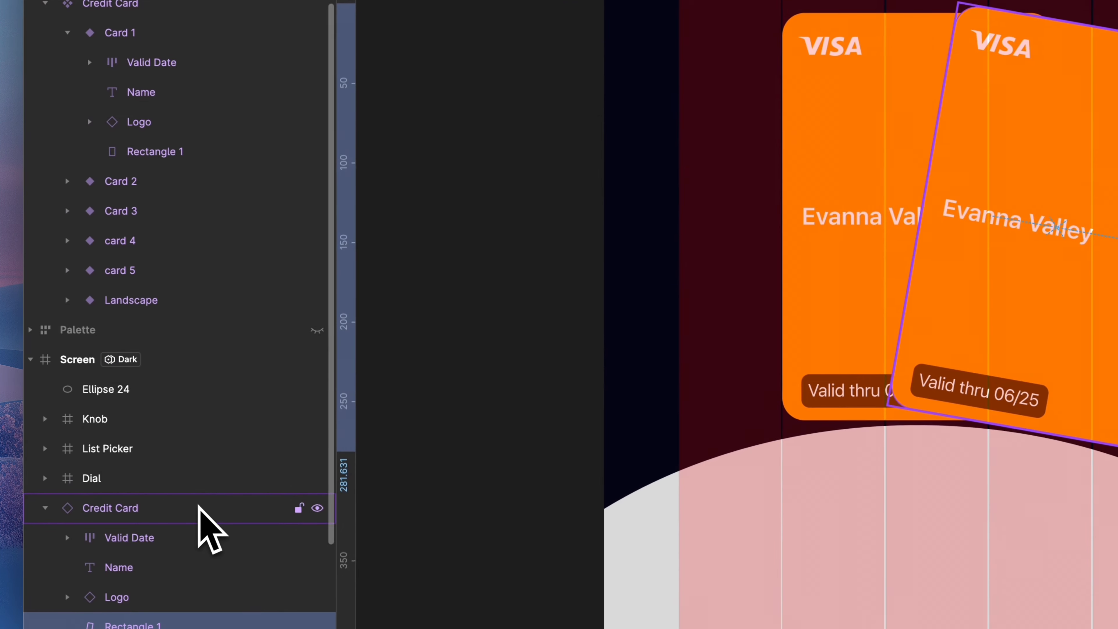
Switch the rotated card to the card 4 variant and rename its layer Credit Card 4.
{"action": "left_click", "coordinate": [125, 524]}
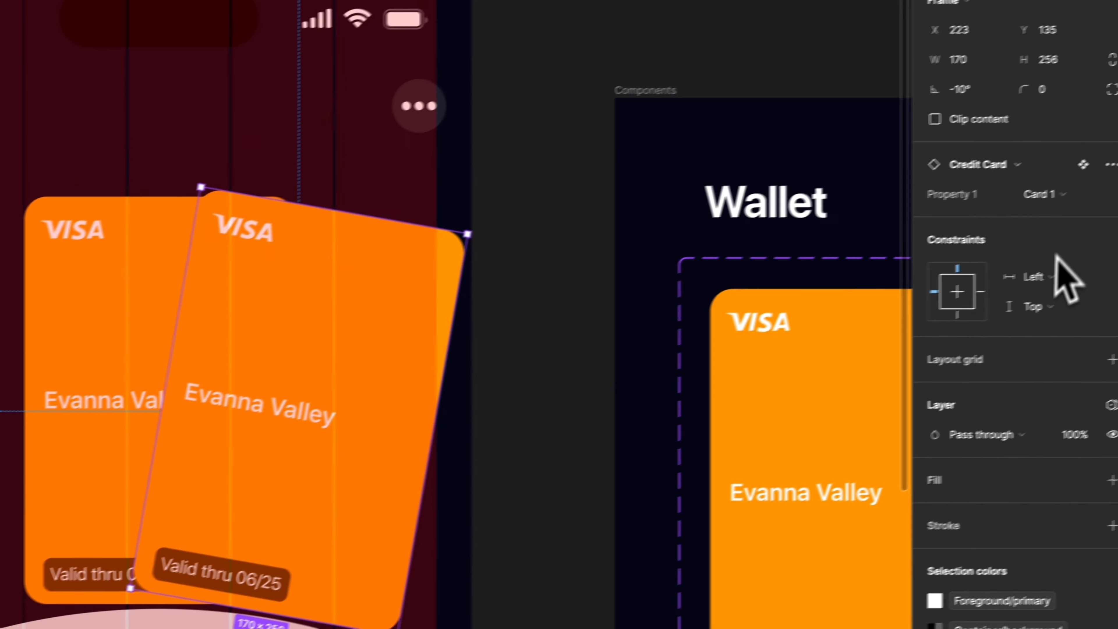
{"action": "left_click", "coordinate": [1035, 190]}
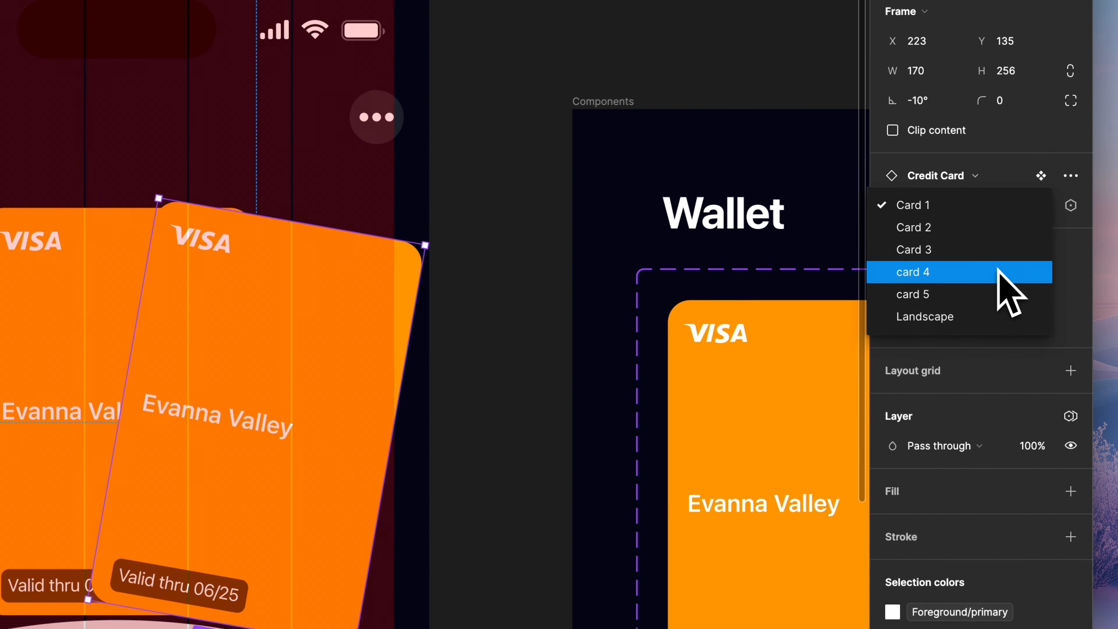
{"action": "left_click", "coordinate": [998, 270]}
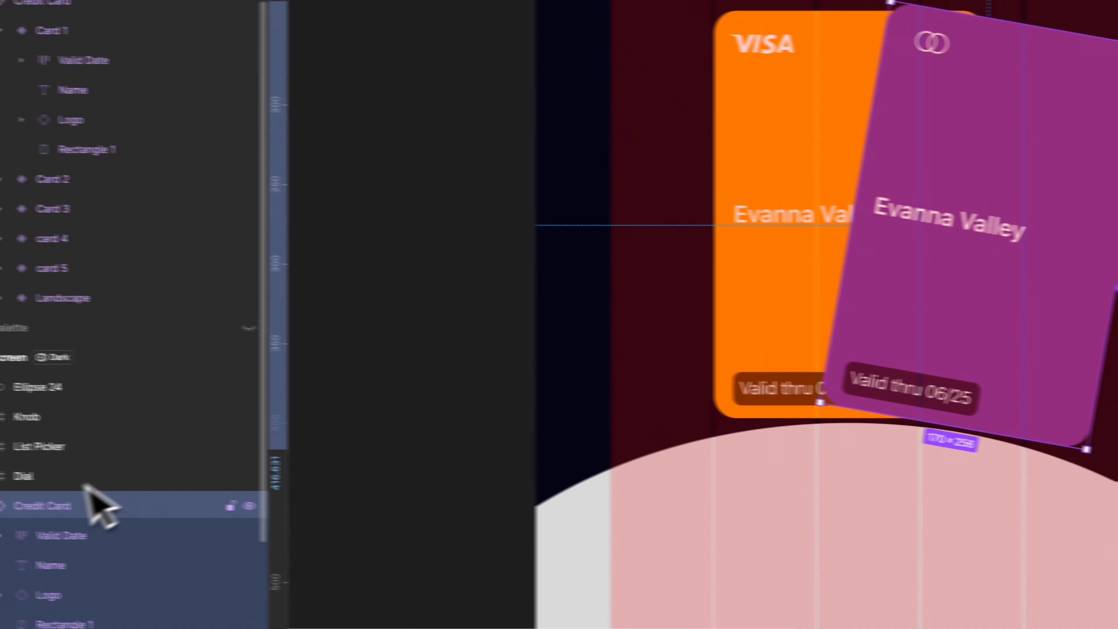
{"action": "double_click", "coordinate": [154, 516]}
{"action": "left_click", "coordinate": [159, 515]}
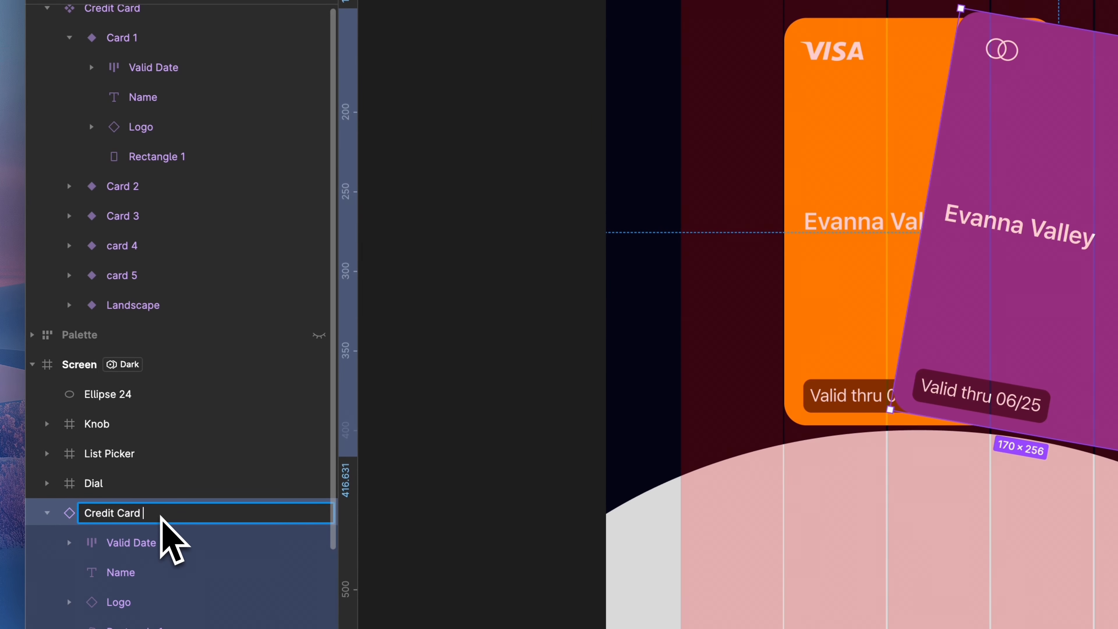
{"action": "type", "text": "4"}
{"action": "key", "text": "Return"}
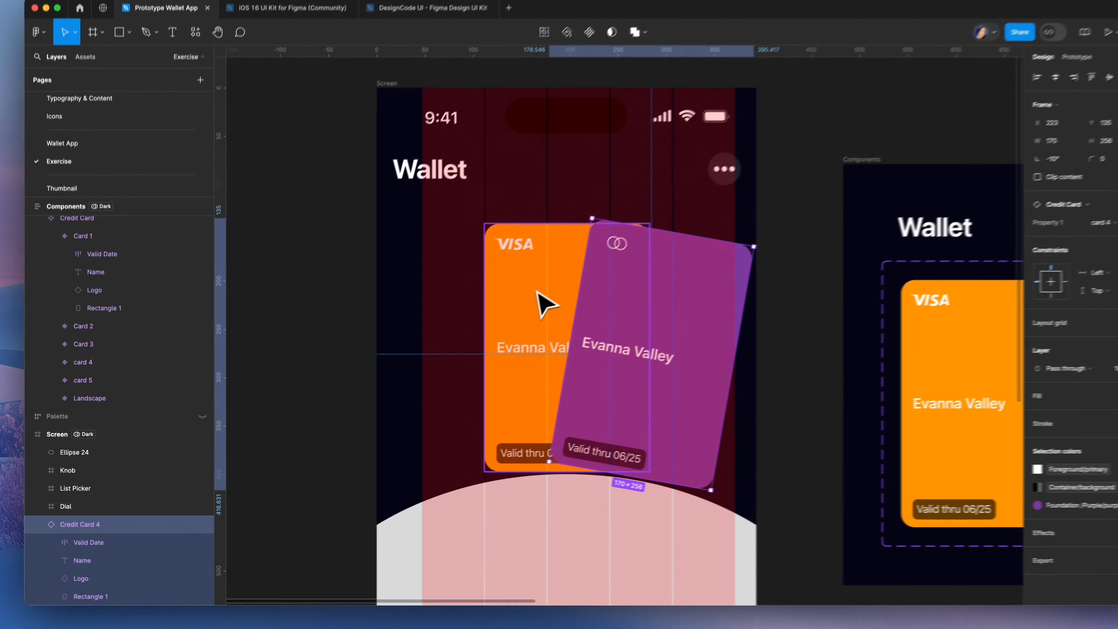
Duplicate the upright orange card, naming the lower layer Credit Card 2 and switching it to the Card 2 variant.
{"action": "left_click", "coordinate": [537, 292]}
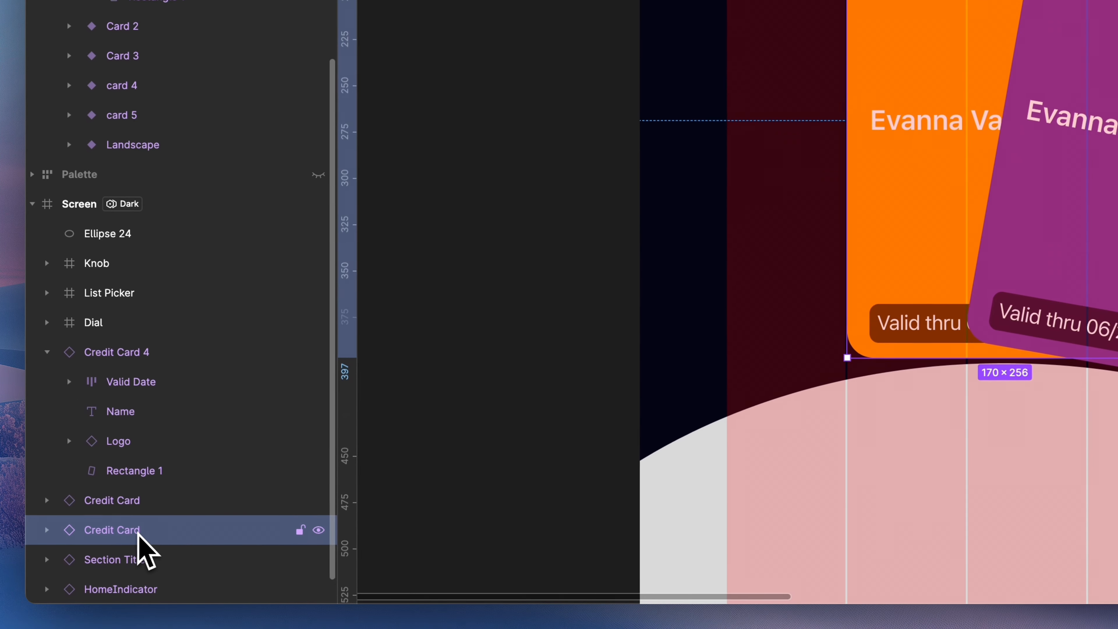
{"action": "double_click", "coordinate": [91, 560]}
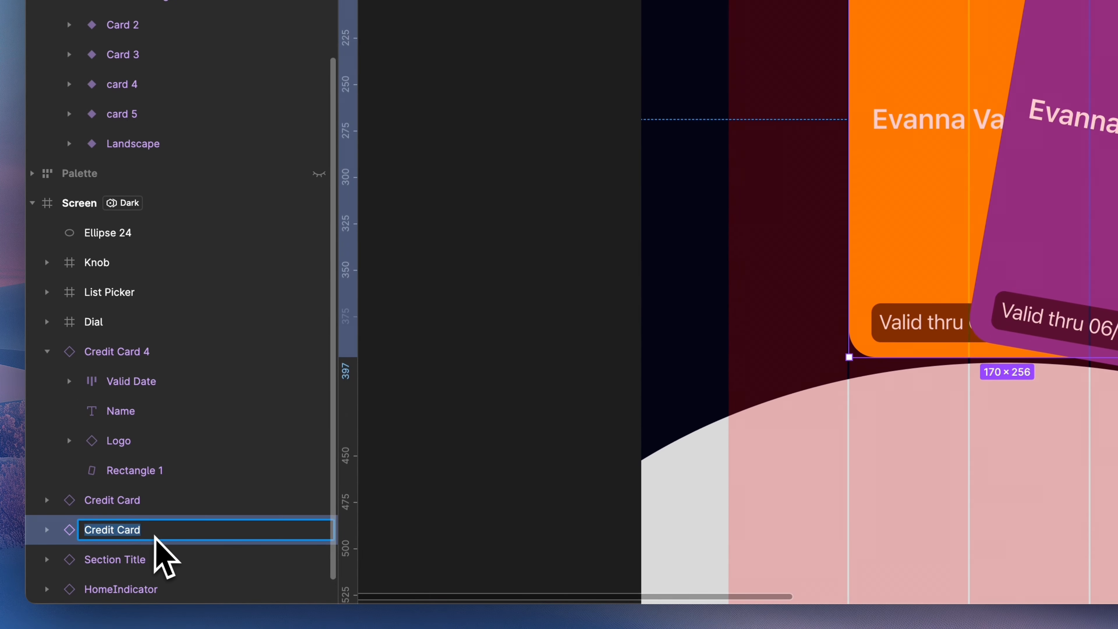
{"action": "key", "text": "Return"}
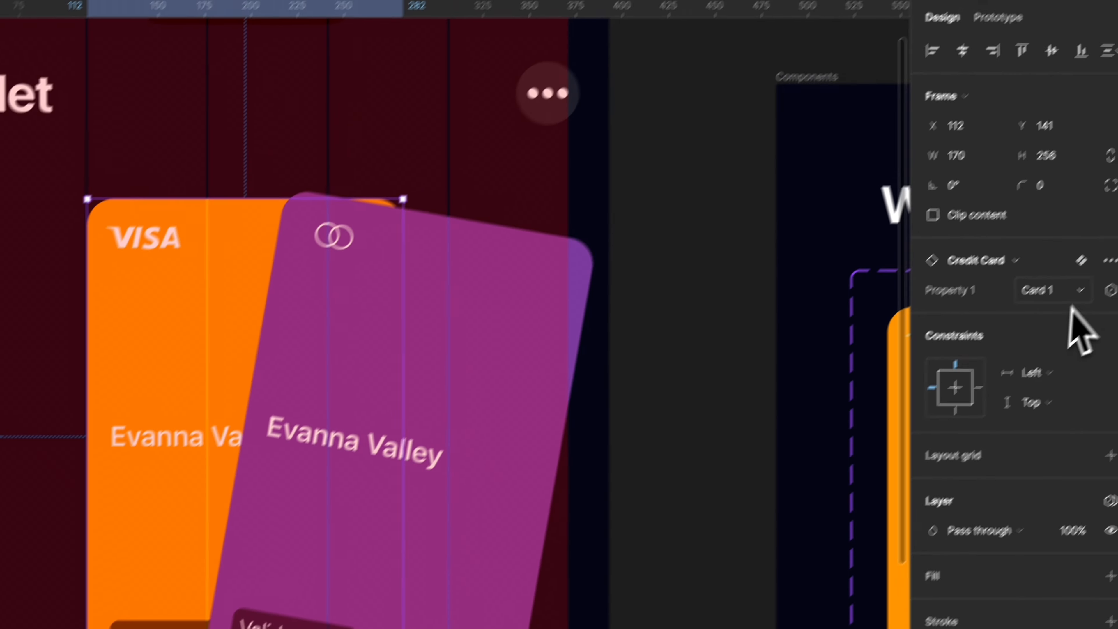
{"action": "left_click", "coordinate": [1070, 304]}
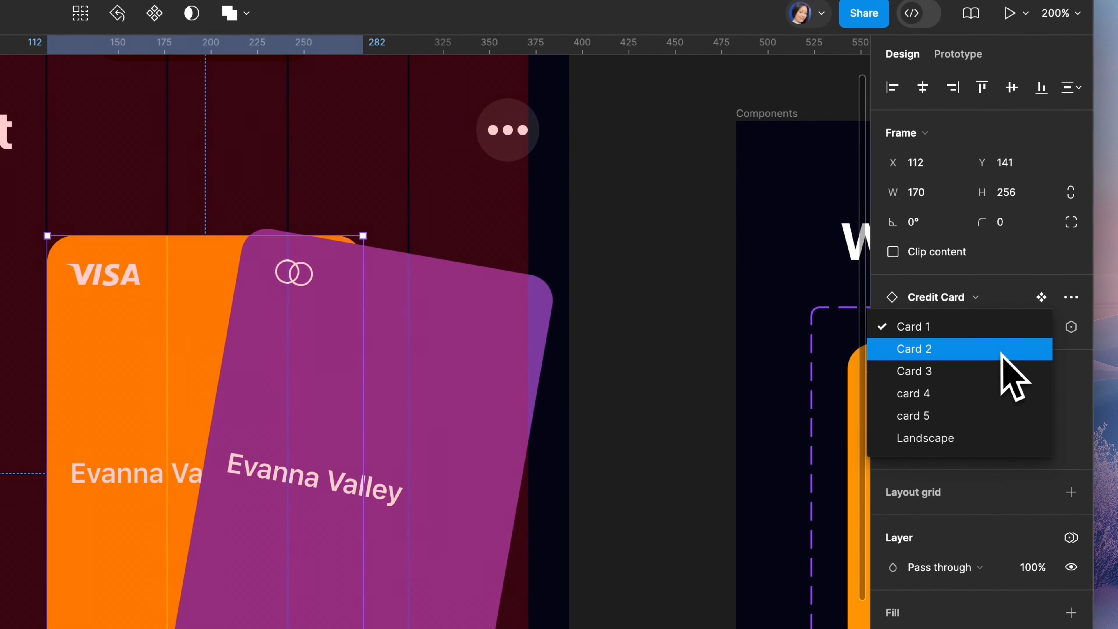
{"action": "left_click", "coordinate": [1003, 348]}
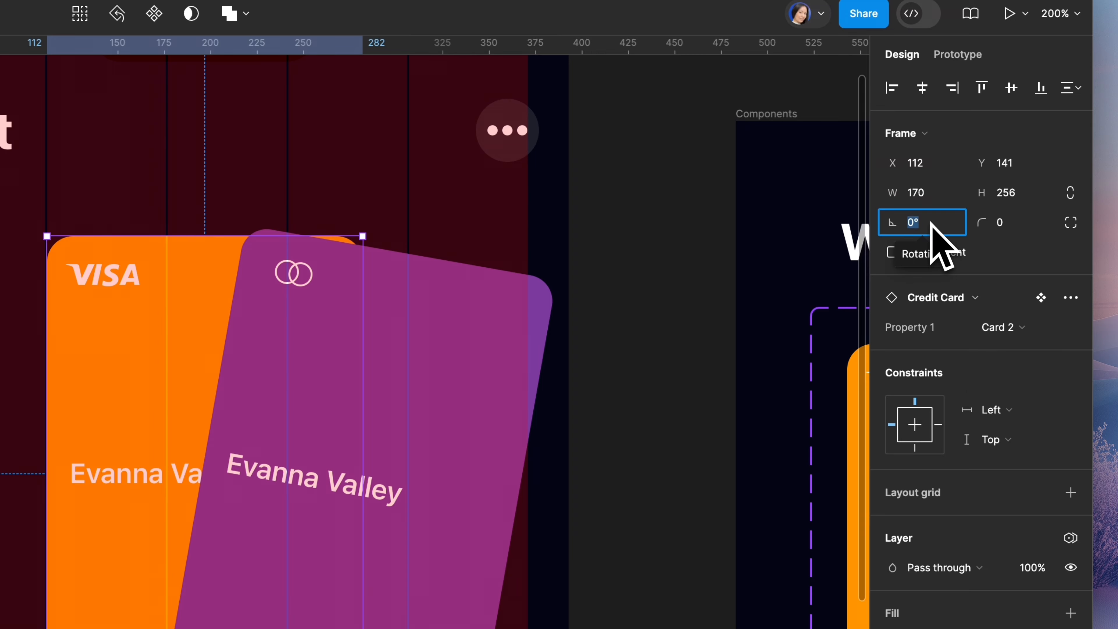
Rotate Credit Card 2 to 10° and place it left of the centre card at X 7, Y 164.
{"action": "type", "text": "10"}
{"action": "key", "text": "Return"}
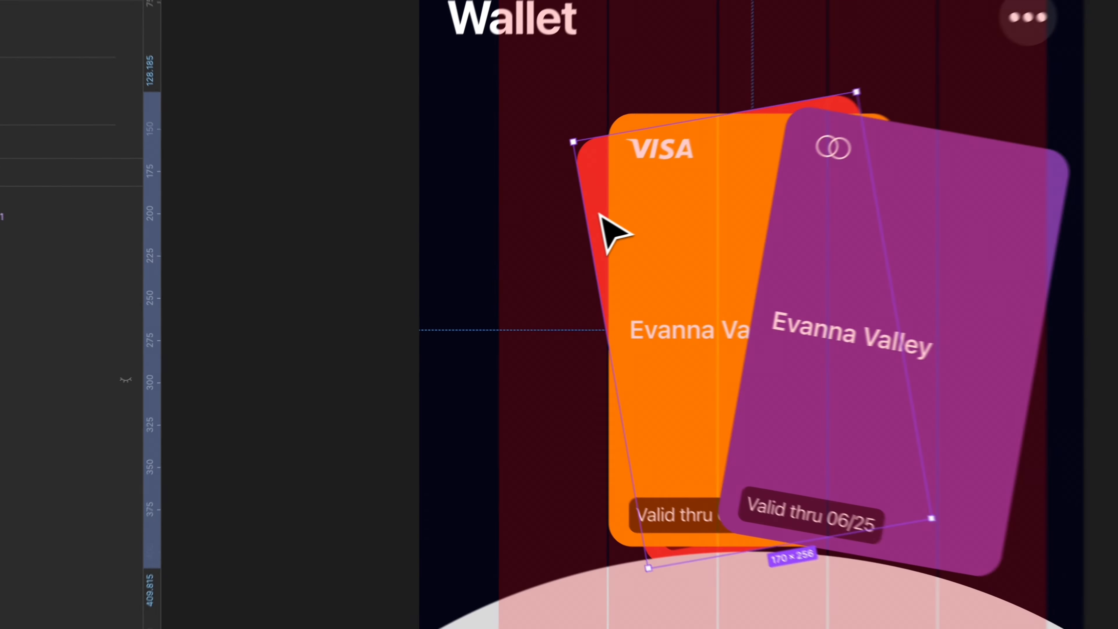
{"action": "left_click_drag", "start_coordinate": [498, 260], "coordinate": [397, 275]}
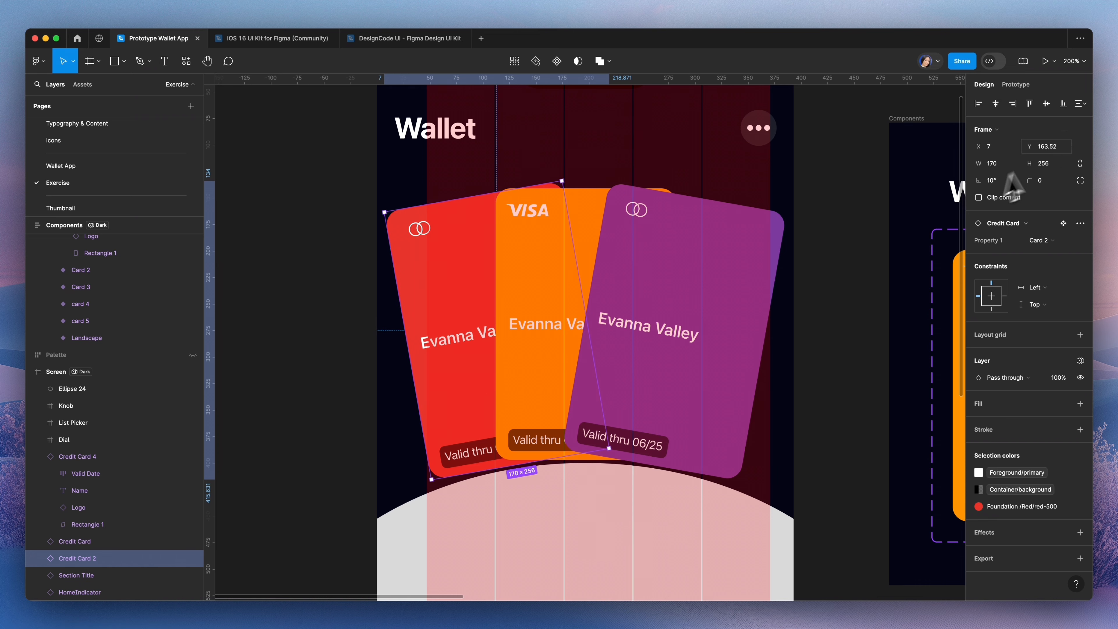
{"action": "left_click", "coordinate": [1051, 147]}
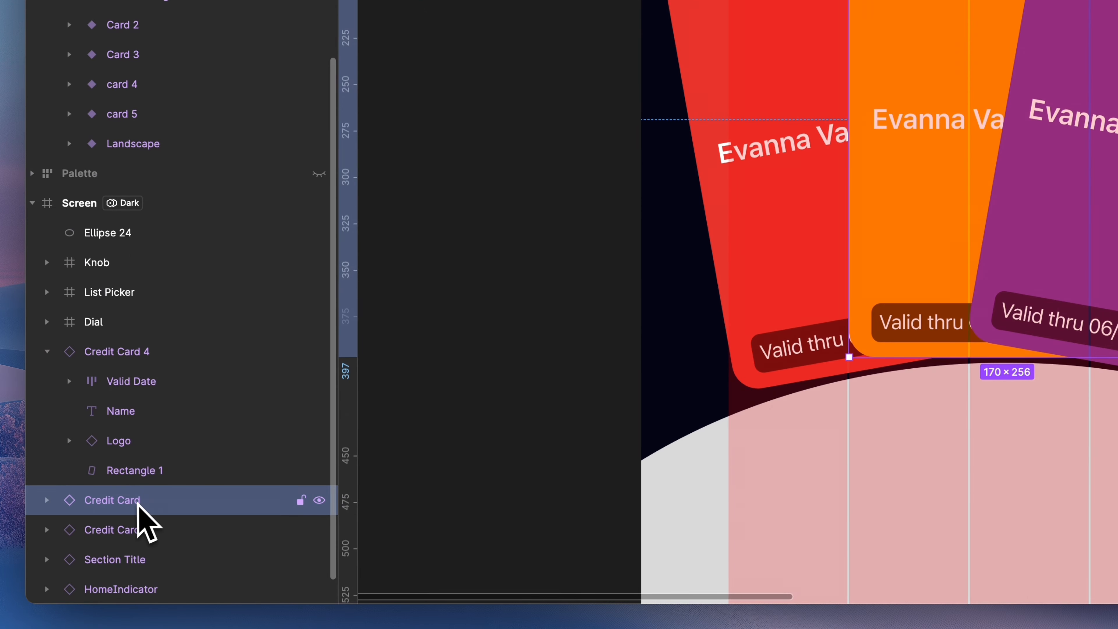
Rename the upright centre card's layer Credit Card 3 and switch it to the Card 3 variant.
{"action": "double_click", "coordinate": [147, 505]}
{"action": "key", "text": "Return"}
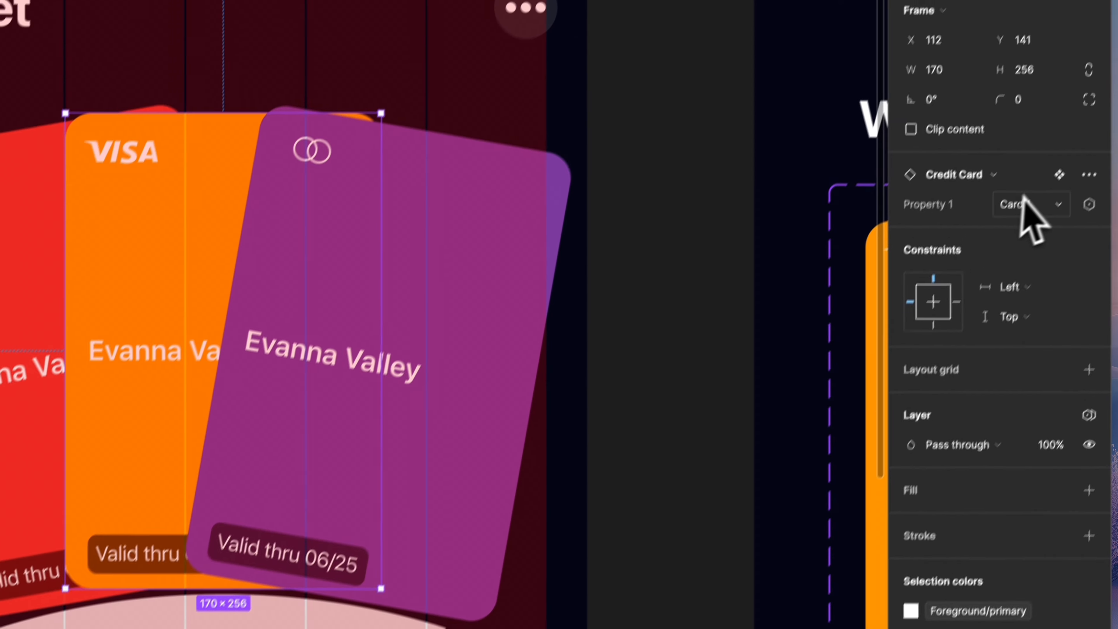
{"action": "left_click", "coordinate": [1026, 210]}
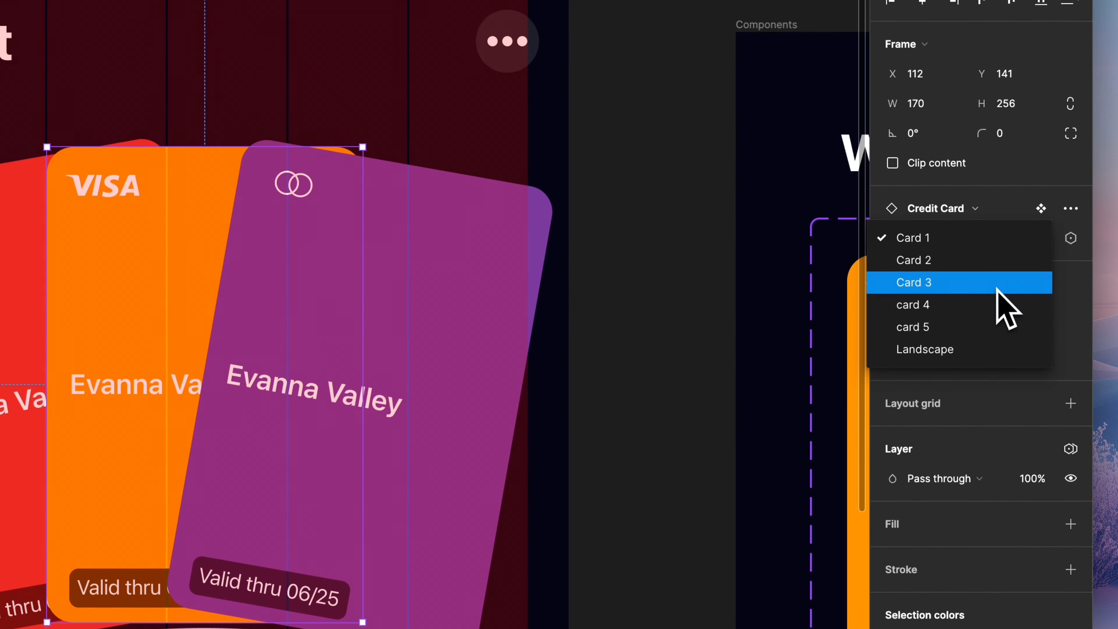
{"action": "left_click", "coordinate": [1009, 280]}
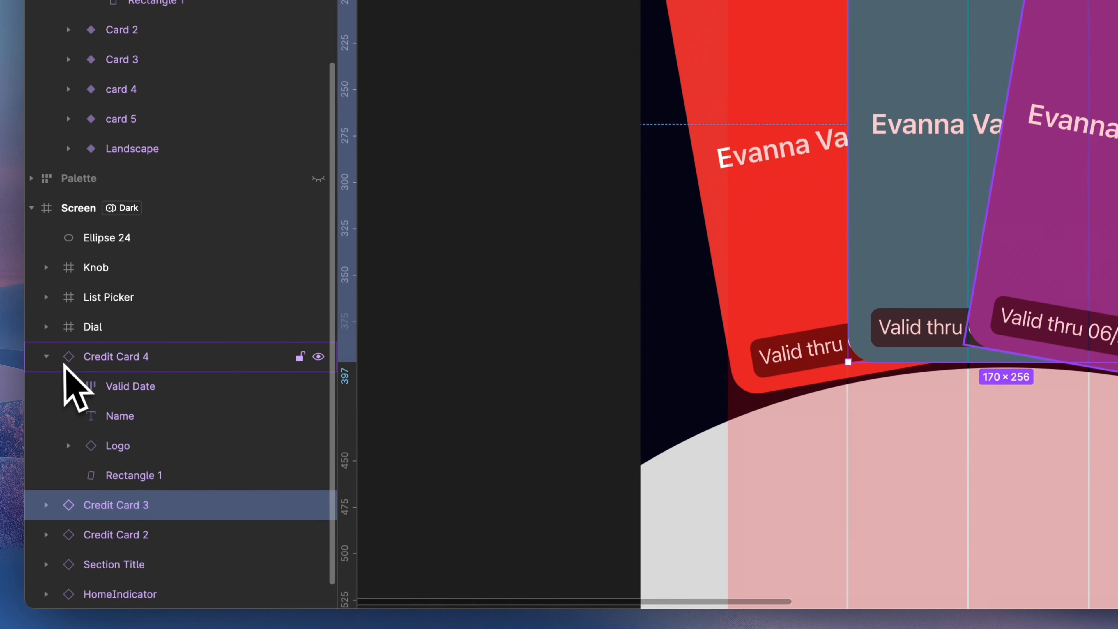
Duplicate Credit Card 2 and place the copy directly beneath it in the layer order.
{"action": "left_click", "coordinate": [47, 351]}
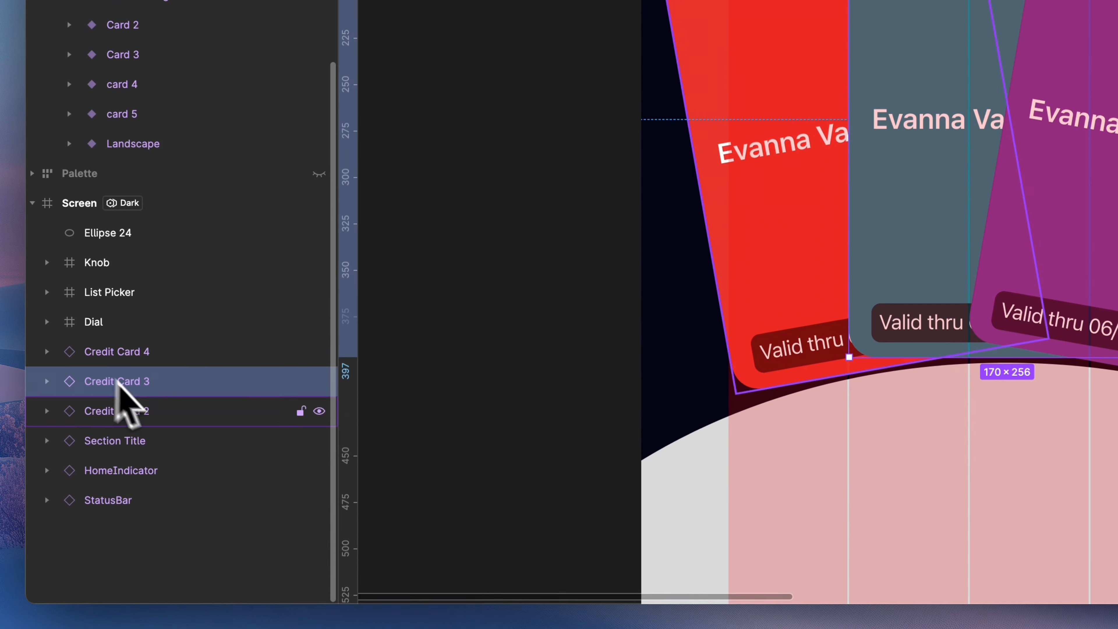
{"action": "left_click", "coordinate": [147, 412]}
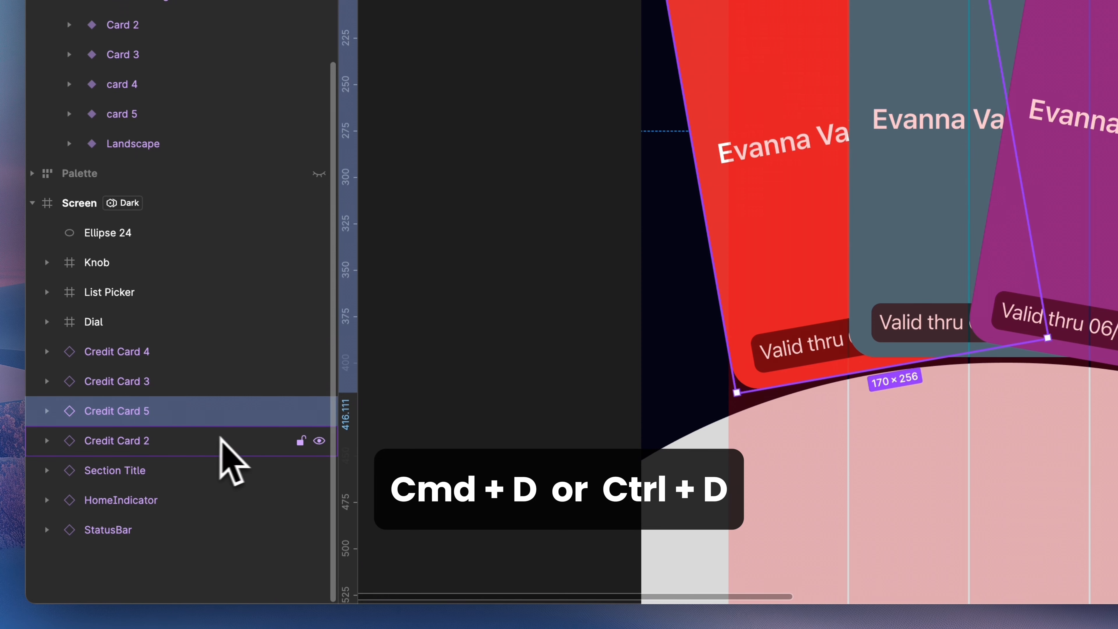
{"action": "left_click", "coordinate": [174, 441]}
{"action": "left_click_drag", "start_coordinate": [147, 442], "coordinate": [152, 415]}
{"action": "left_click", "coordinate": [161, 436]}
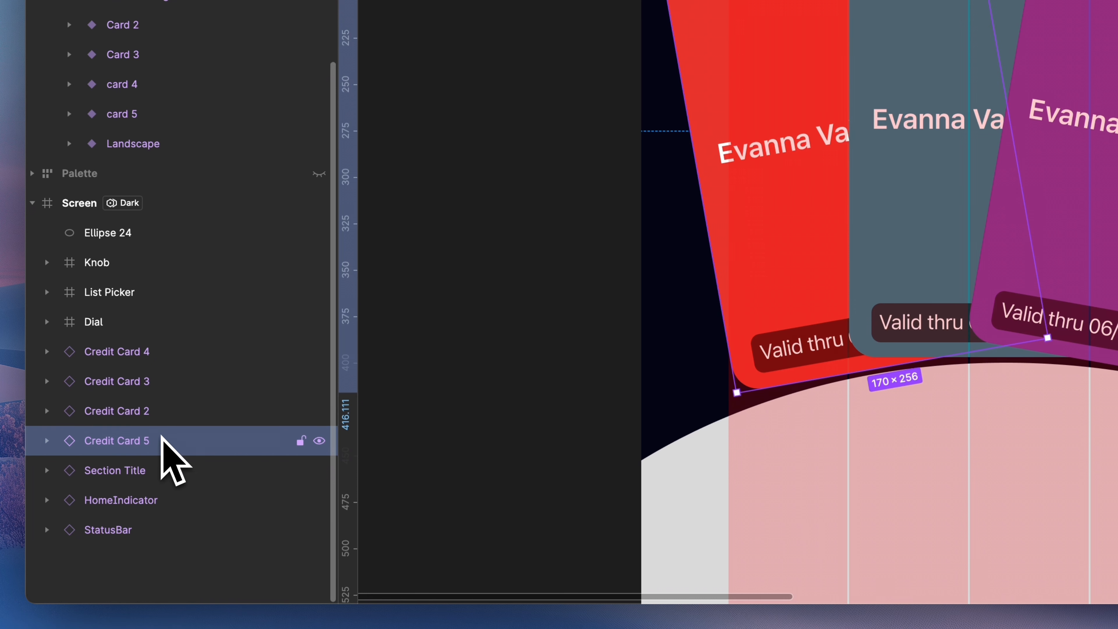
Rename the duplicated card's layer Credit Card 1 and switch it to the Card 1 variant.
{"action": "double_click", "coordinate": [154, 441]}
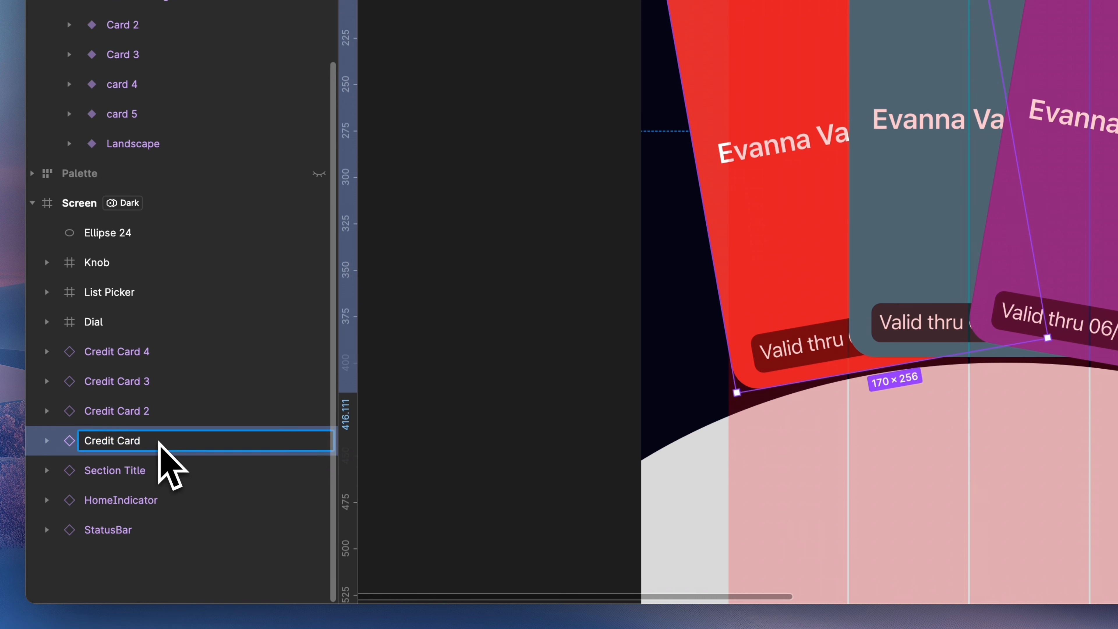
{"action": "type", "text": "1"}
{"action": "key", "text": "Return"}
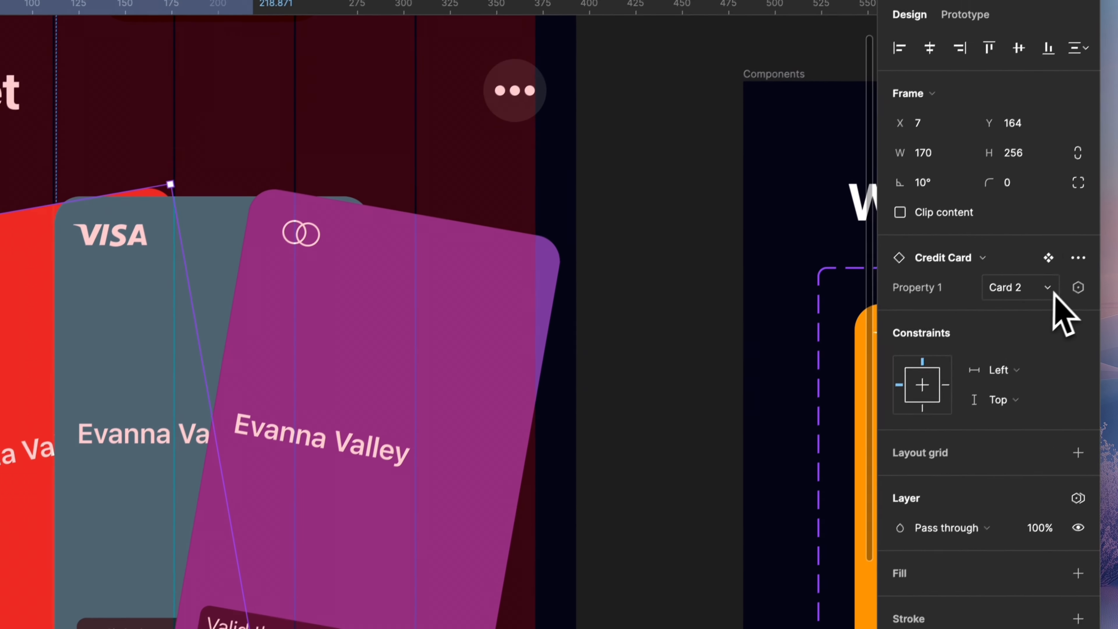
{"action": "left_click", "coordinate": [1039, 295]}
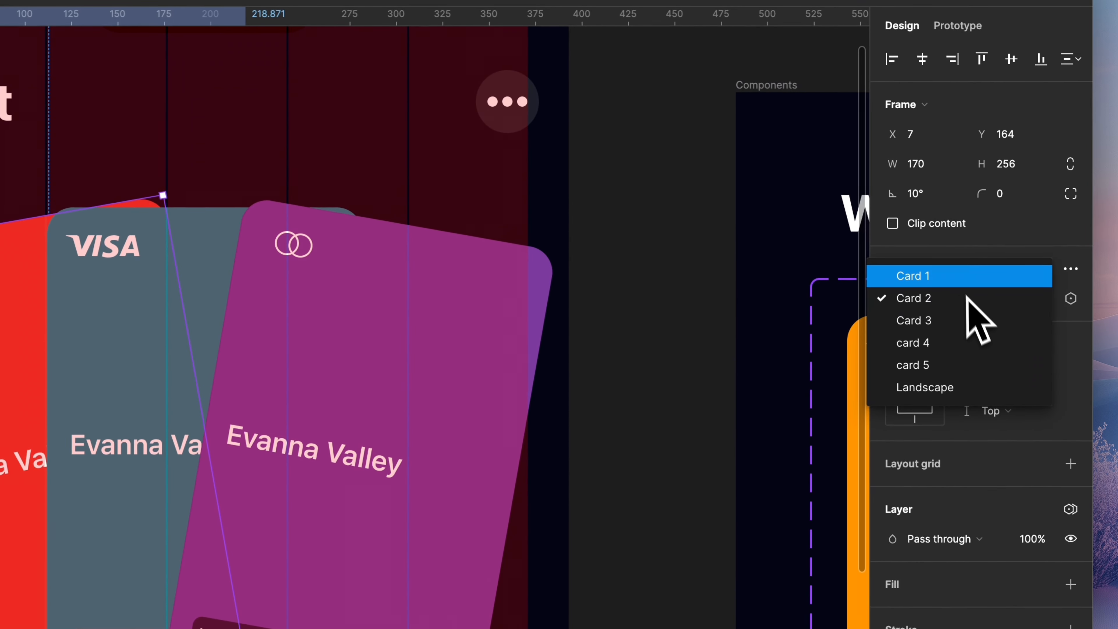
{"action": "left_click", "coordinate": [964, 276]}
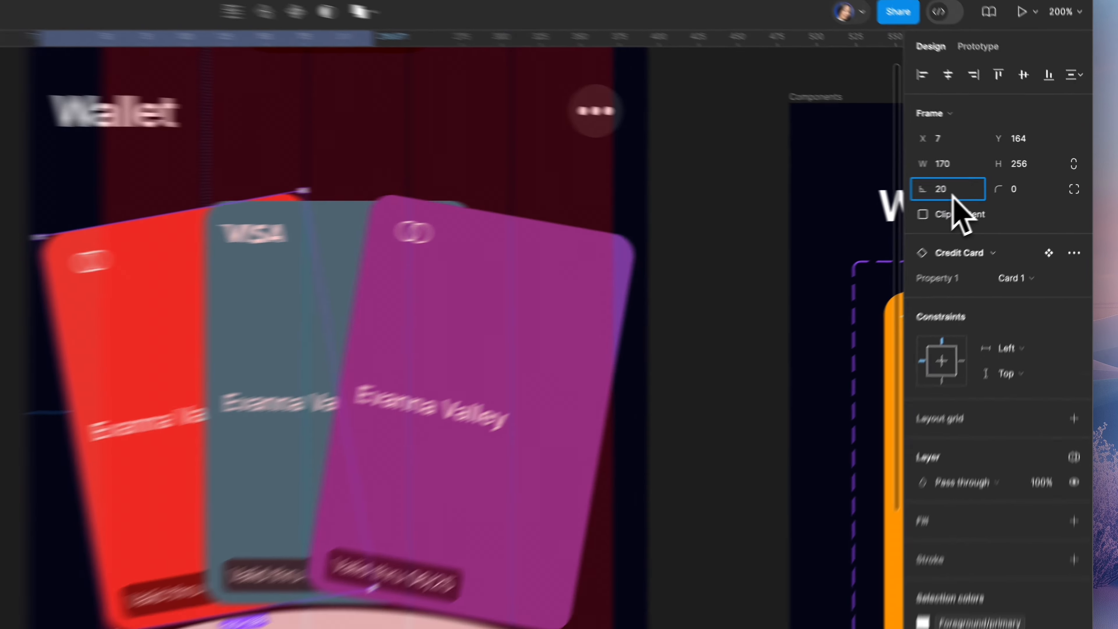
Rotate Credit Card 1 to 20° and move it left of the red card along the ellipse's curve.
{"action": "key", "text": "Return"}
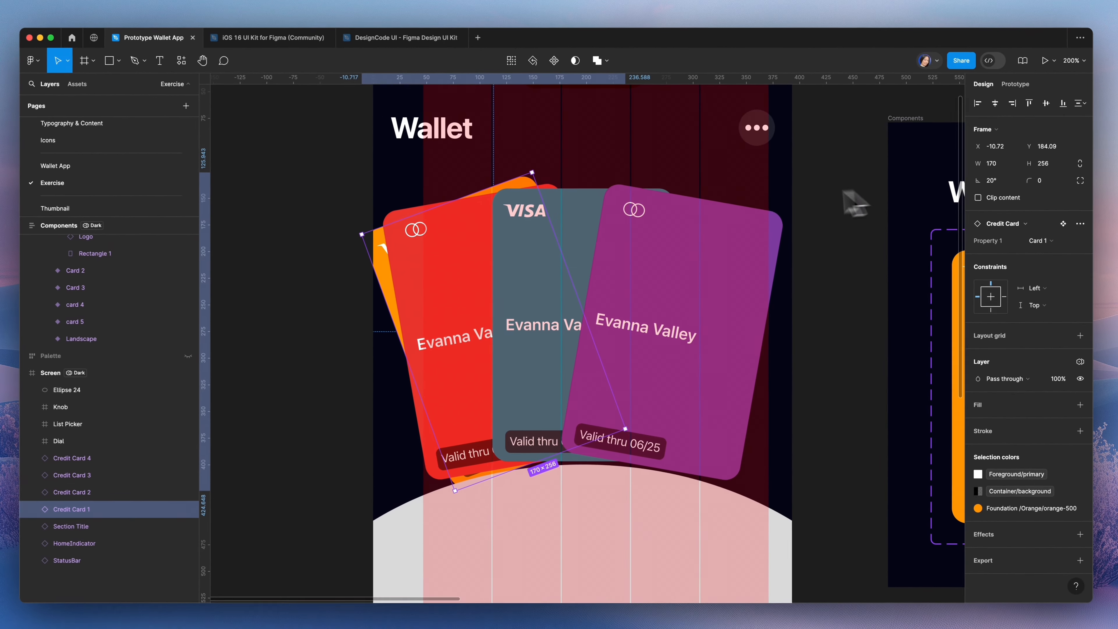
{"action": "left_click_drag", "start_coordinate": [549, 317], "coordinate": [398, 428]}
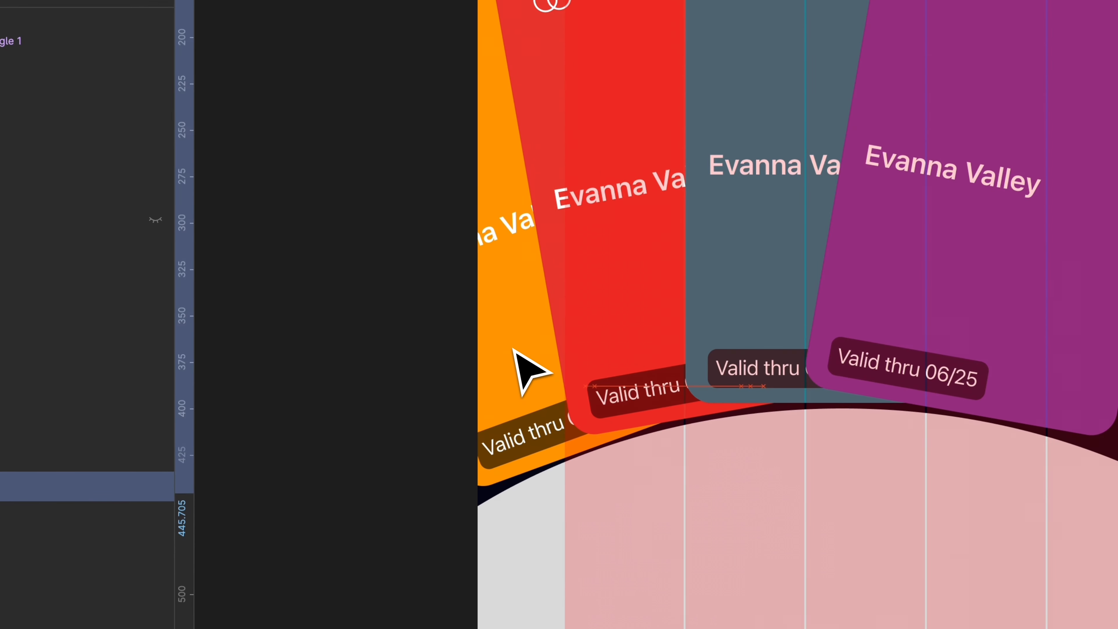
Fine-tune Credit Card 1's position against the ellipse's curve to X -92 and Y 204.
{"action": "left_click_drag", "start_coordinate": [513, 349], "coordinate": [512, 349]}
{"action": "key", "text": "Up"}
{"action": "key", "text": "Up"}
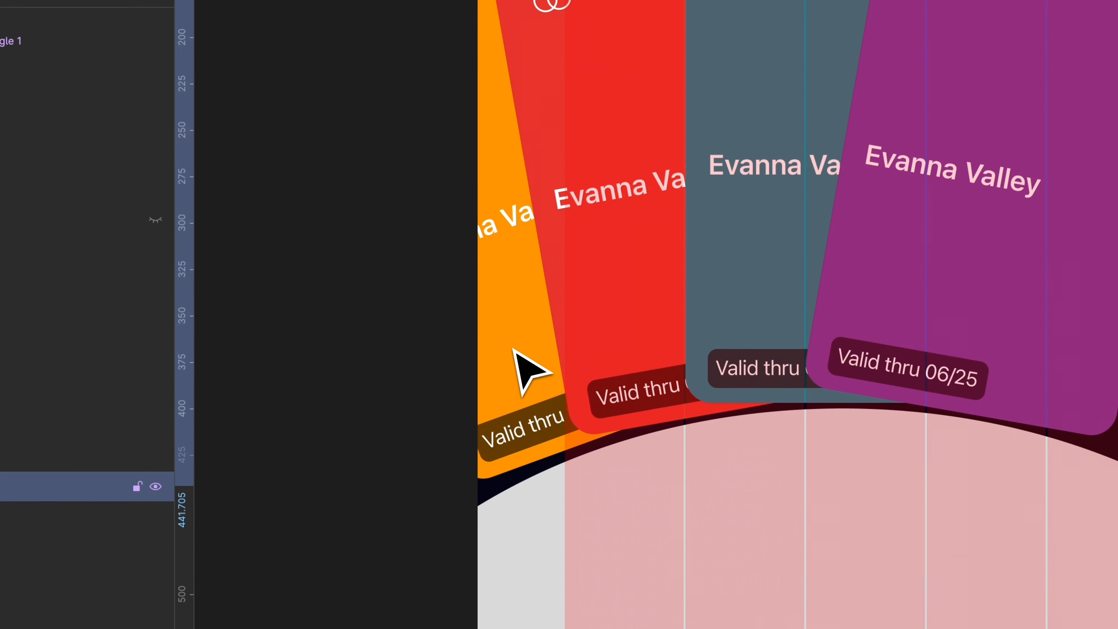
{"action": "key", "text": "Right"}
{"action": "key", "text": "Right"}
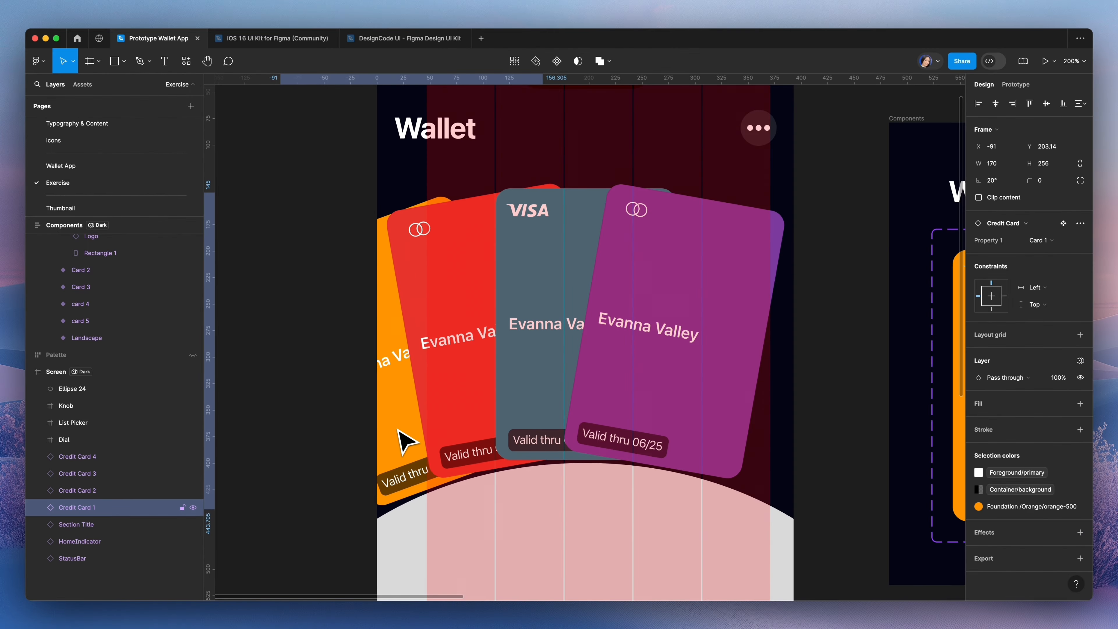
{"action": "left_click", "coordinate": [1056, 150]}
{"action": "type", "text": "203"}
{"action": "key", "text": "Return"}
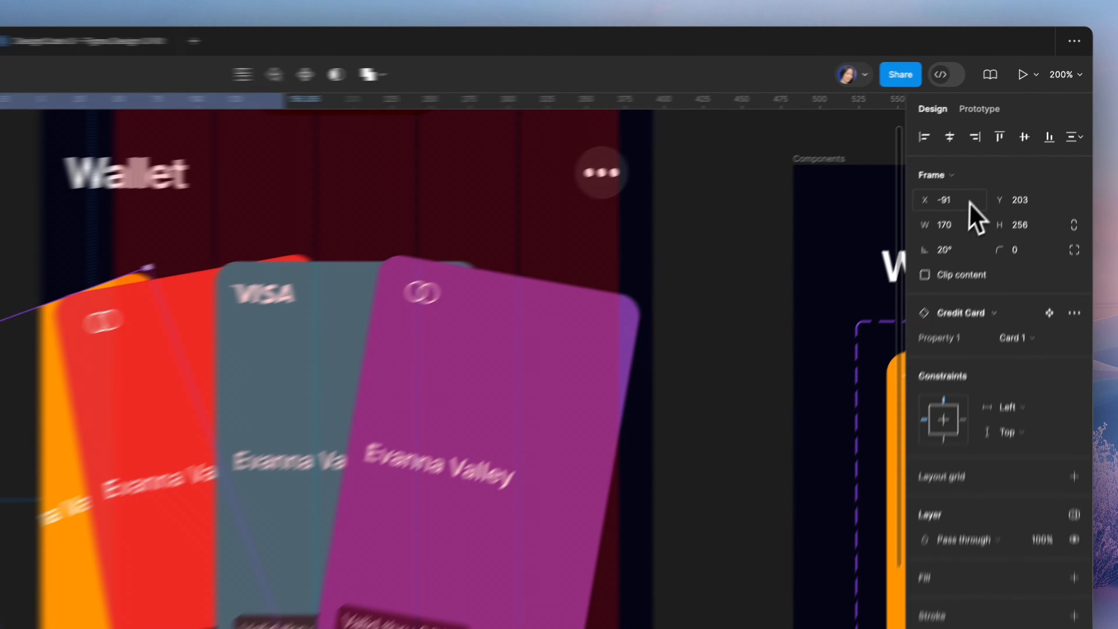
{"action": "left_click", "coordinate": [970, 202]}
{"action": "key", "text": "Down"}
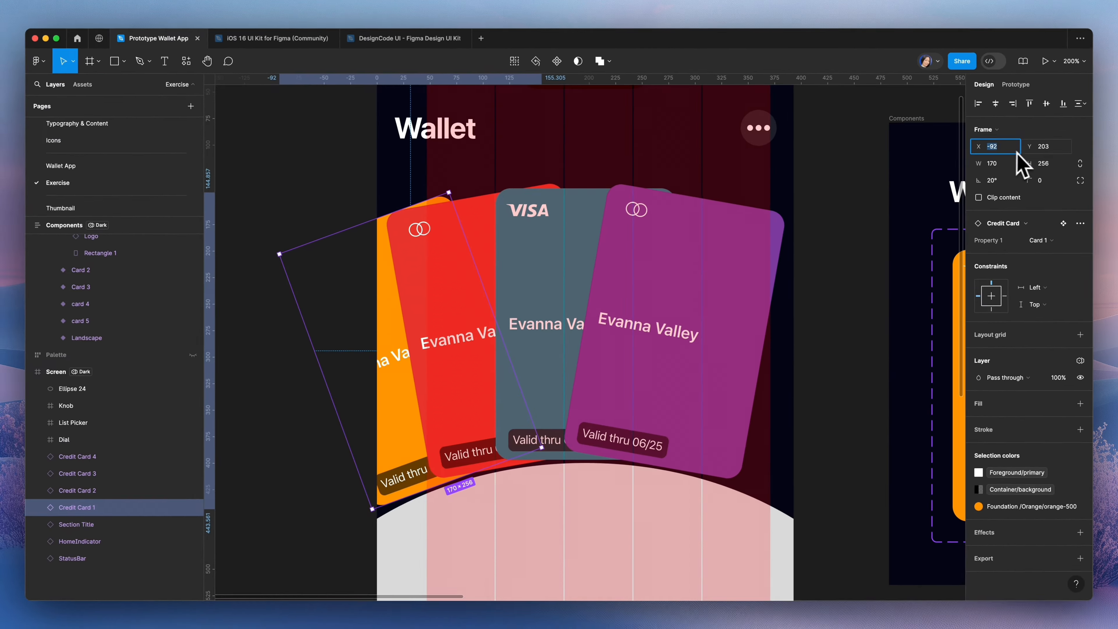
{"action": "left_click", "coordinate": [1038, 207]}
{"action": "key", "text": "Down"}
{"action": "key", "text": "Up"}
{"action": "key", "text": "Up"}
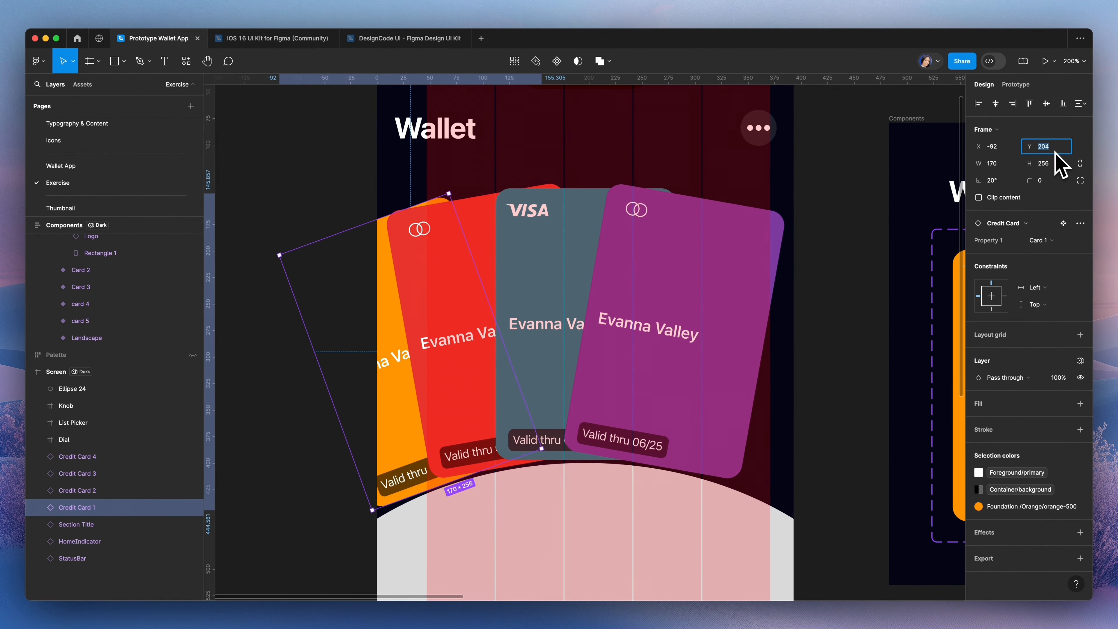
Duplicate the purple card as Credit Card 5, using the card 5 variant rotated to -20°.
{"action": "left_click", "coordinate": [659, 337]}
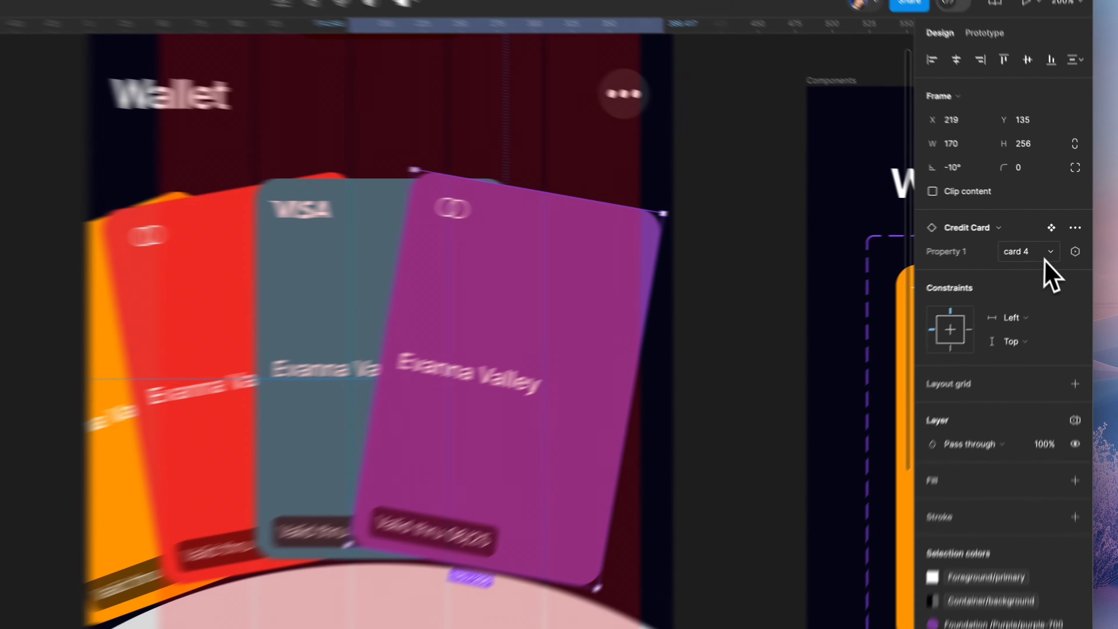
{"action": "left_click", "coordinate": [1040, 240]}
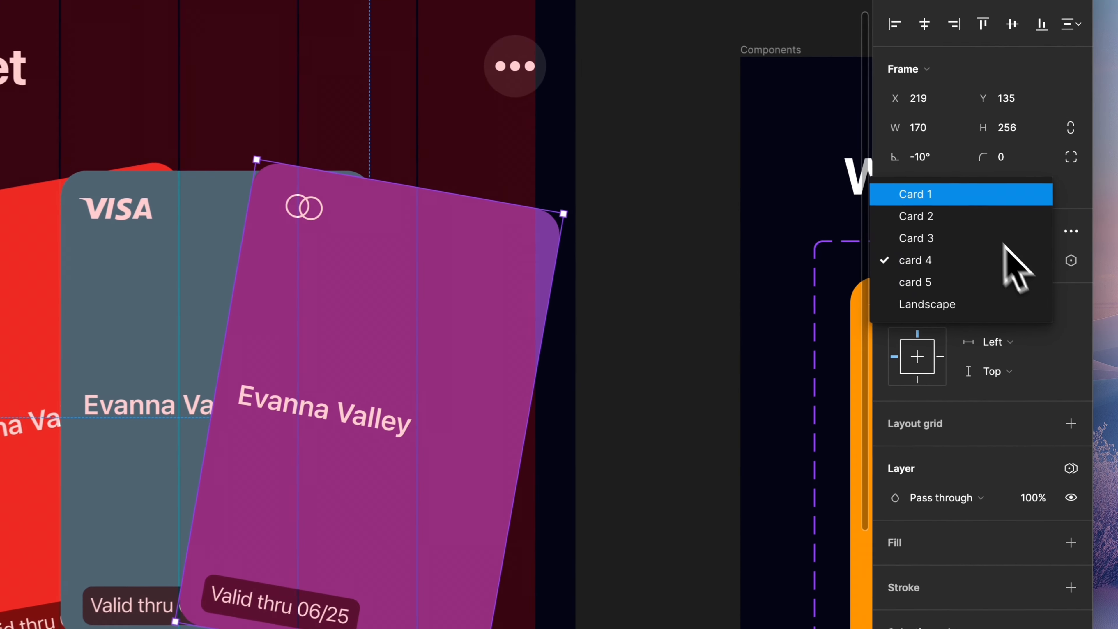
{"action": "left_click", "coordinate": [929, 283]}
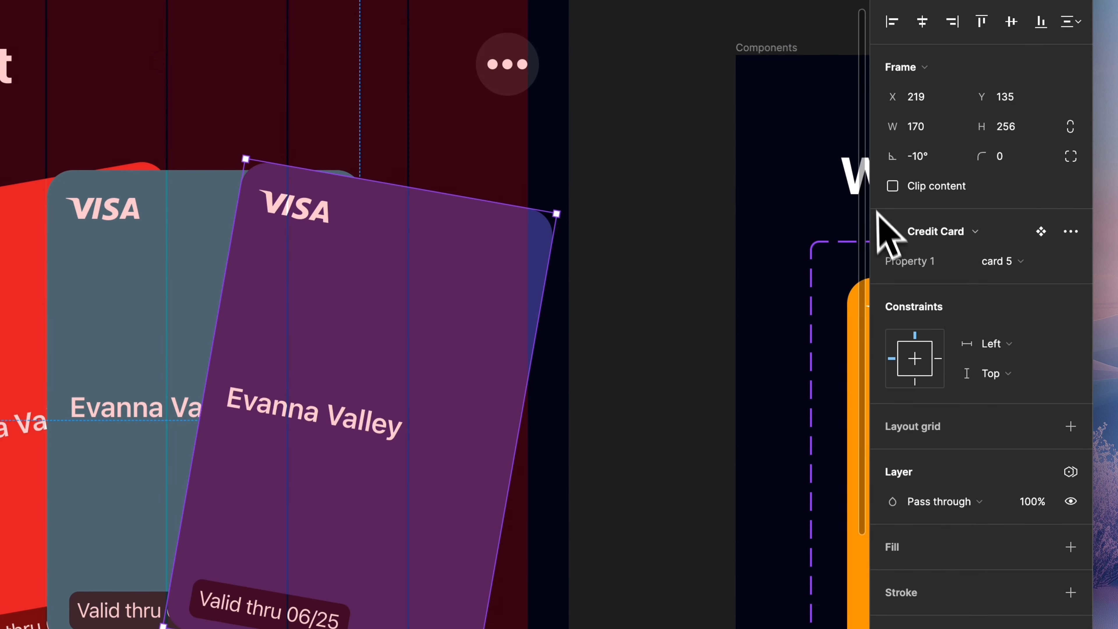
{"action": "left_click", "coordinate": [926, 163]}
{"action": "type", "text": "-20"}
{"action": "key", "text": "Return"}
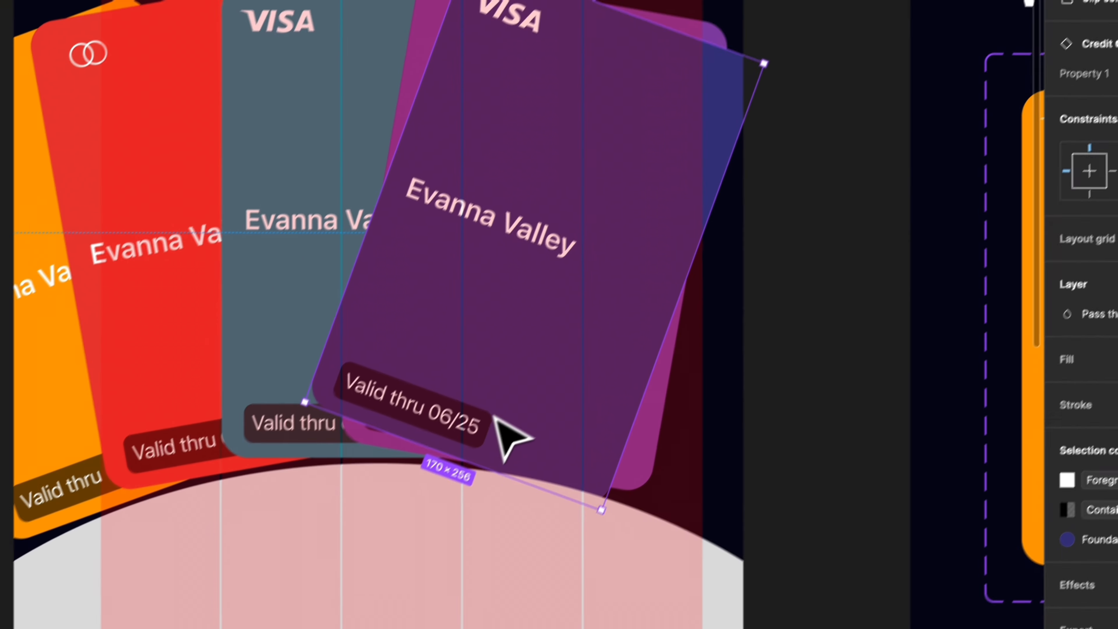
Move Credit Card 5 to the right of the purple card along the ellipse's curve, at X 325 and Y 146.
{"action": "left_click_drag", "start_coordinate": [564, 362], "coordinate": [694, 413]}
{"action": "key", "text": "Up"}
{"action": "key", "text": "Up"}
{"action": "key", "text": "Up"}
{"action": "key", "text": "Up"}
{"action": "key", "text": "Up"}
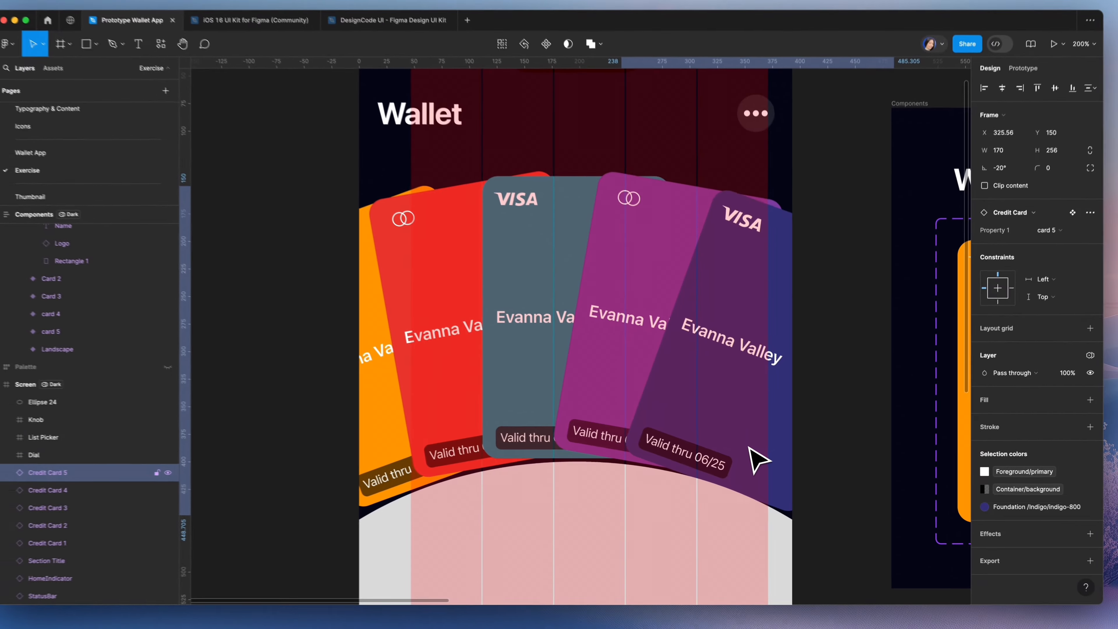
{"action": "key", "text": "Up"}
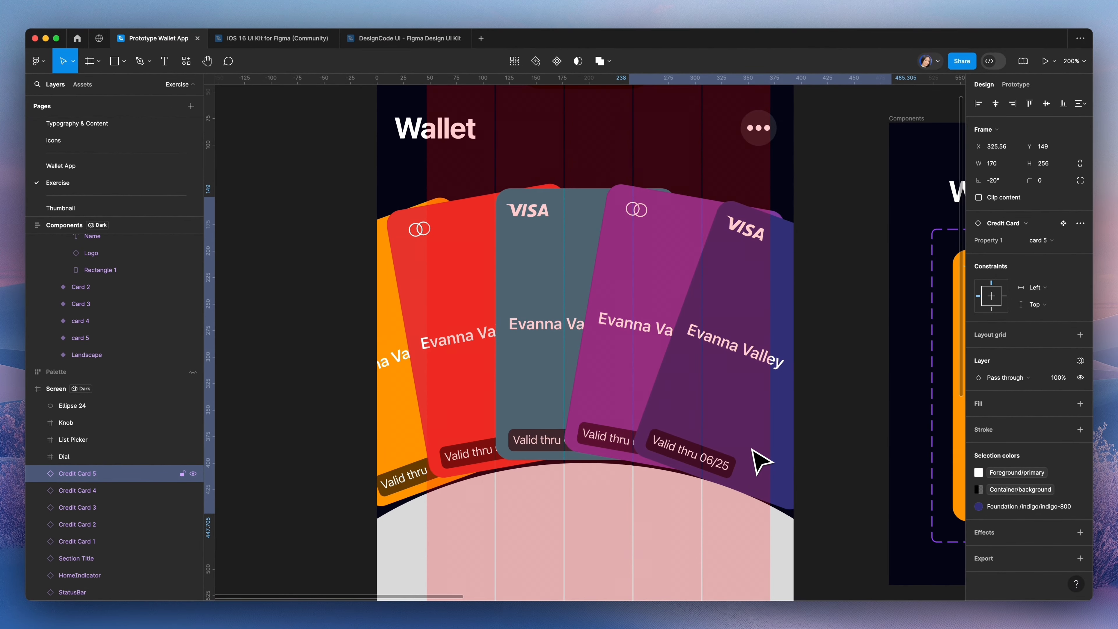
{"action": "left_click", "coordinate": [1011, 148]}
{"action": "type", "text": "325"}
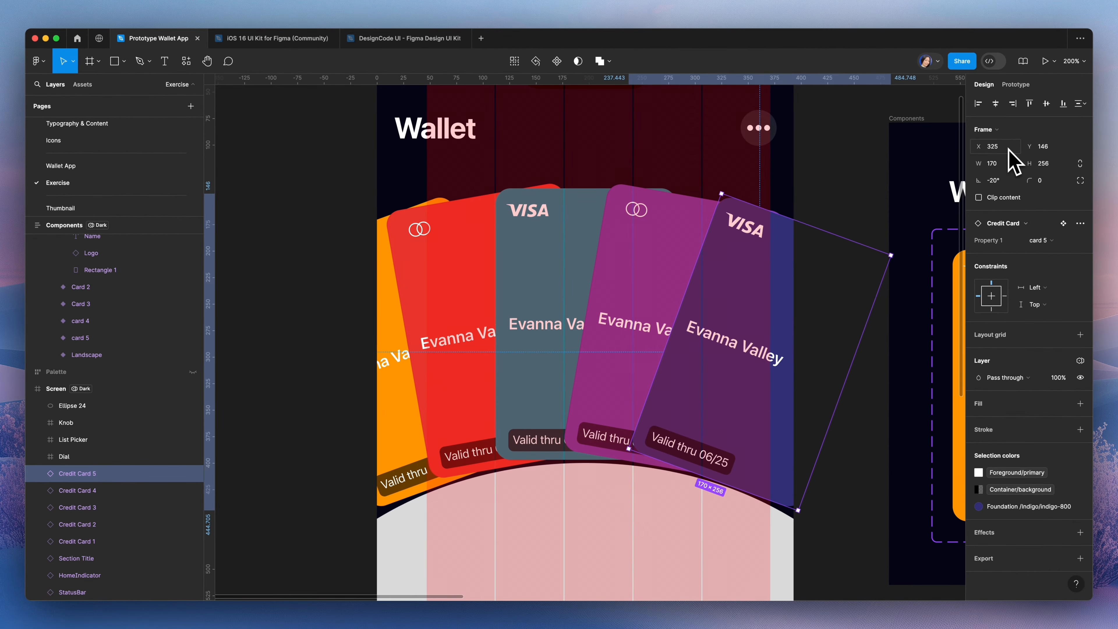
{"action": "key", "text": "Right"}
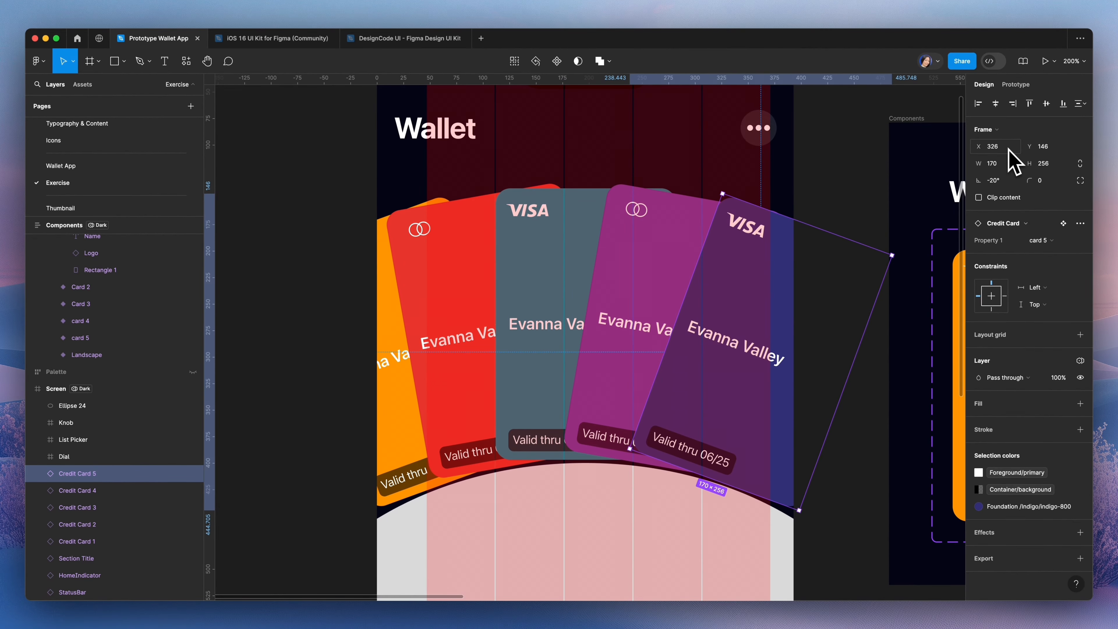
{"action": "key", "text": "Left"}
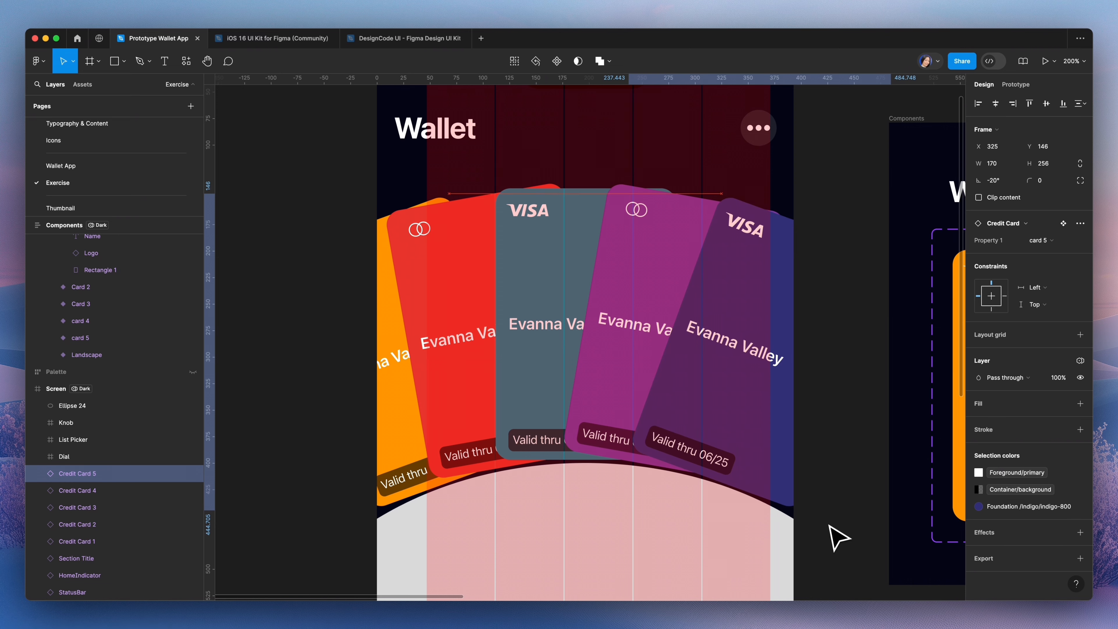
Hide the Screen frame's five-column layout grid and the Ellipse 24 guide to reveal the finished wallet design.
{"action": "left_click", "coordinate": [828, 527]}
{"action": "scroll", "coordinate": [827, 528], "scroll_direction": "down", "scroll_amount": 3}
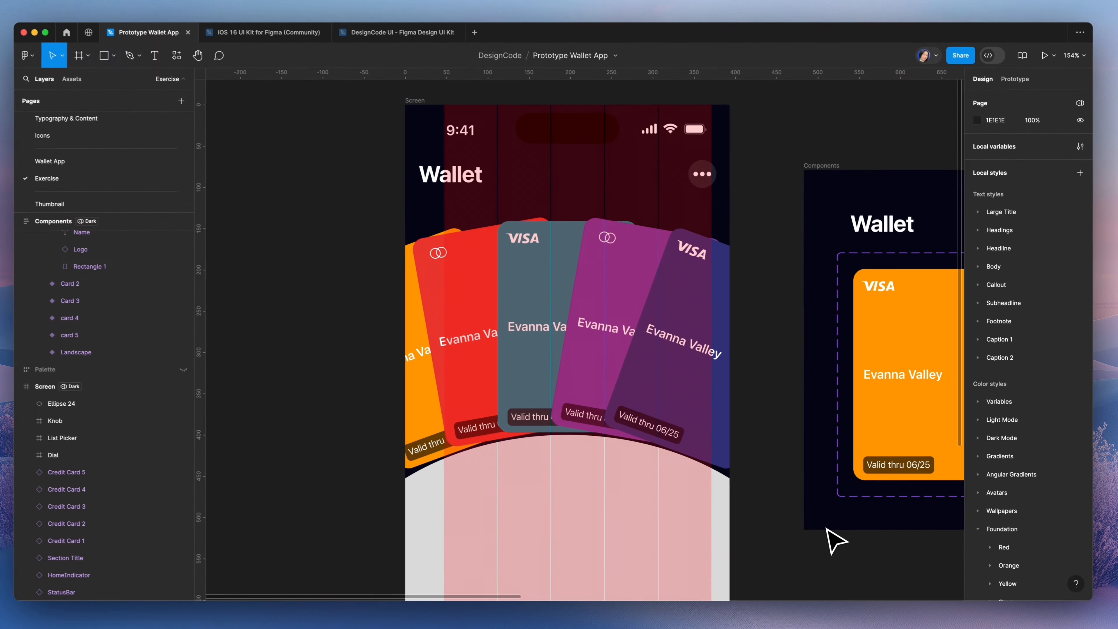
{"action": "scroll", "coordinate": [827, 528], "scroll_direction": "right", "scroll_amount": 1}
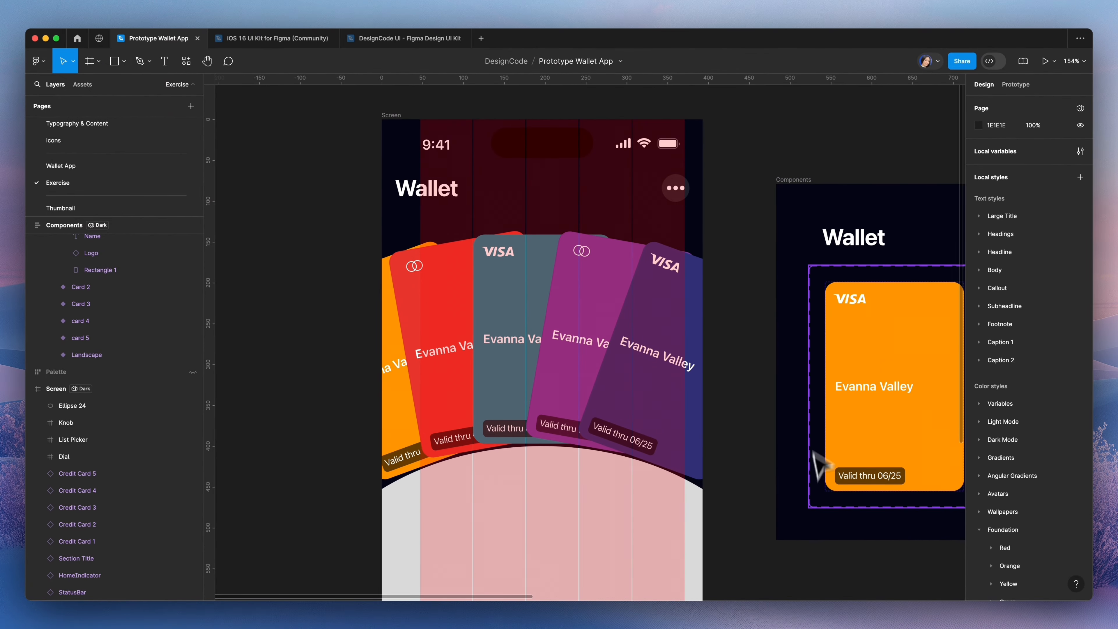
{"action": "left_click", "coordinate": [398, 122]}
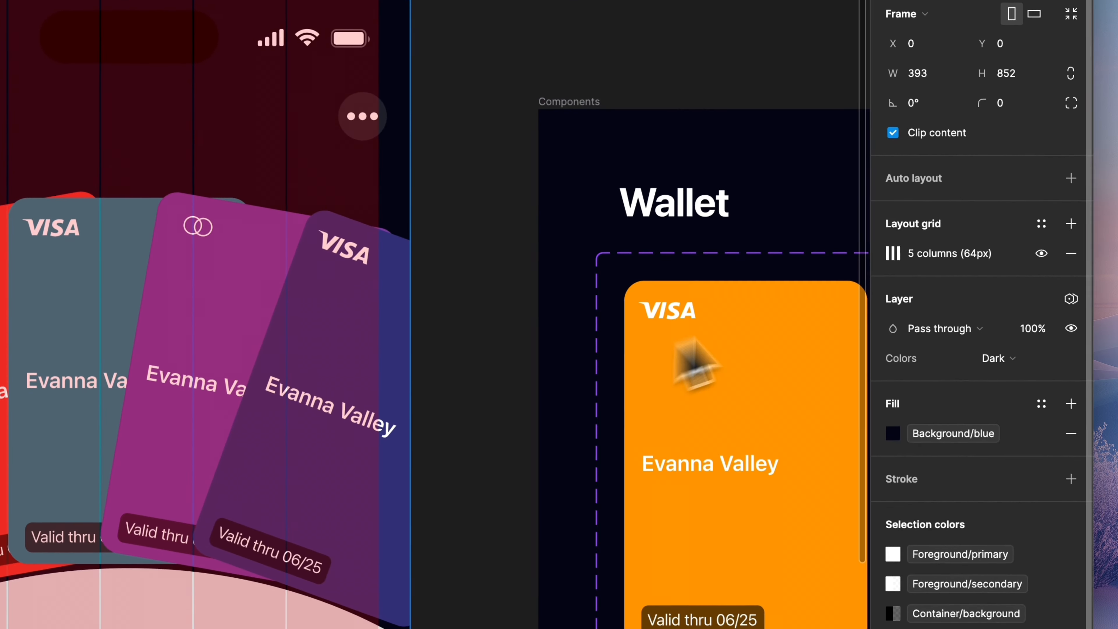
{"action": "left_click", "coordinate": [1046, 254]}
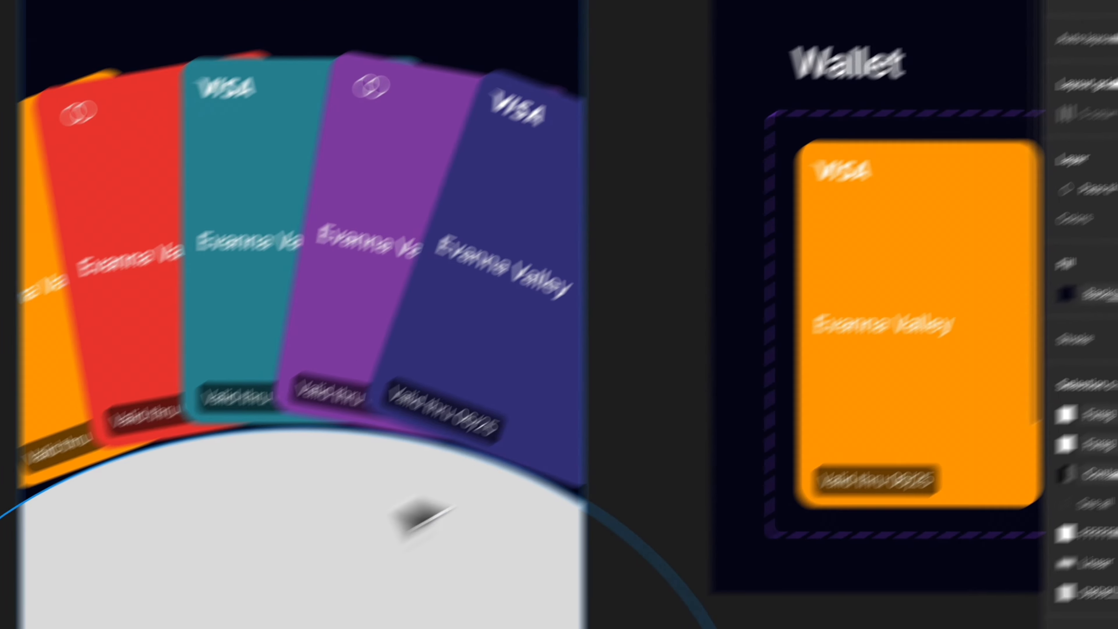
{"action": "left_click", "coordinate": [228, 617]}
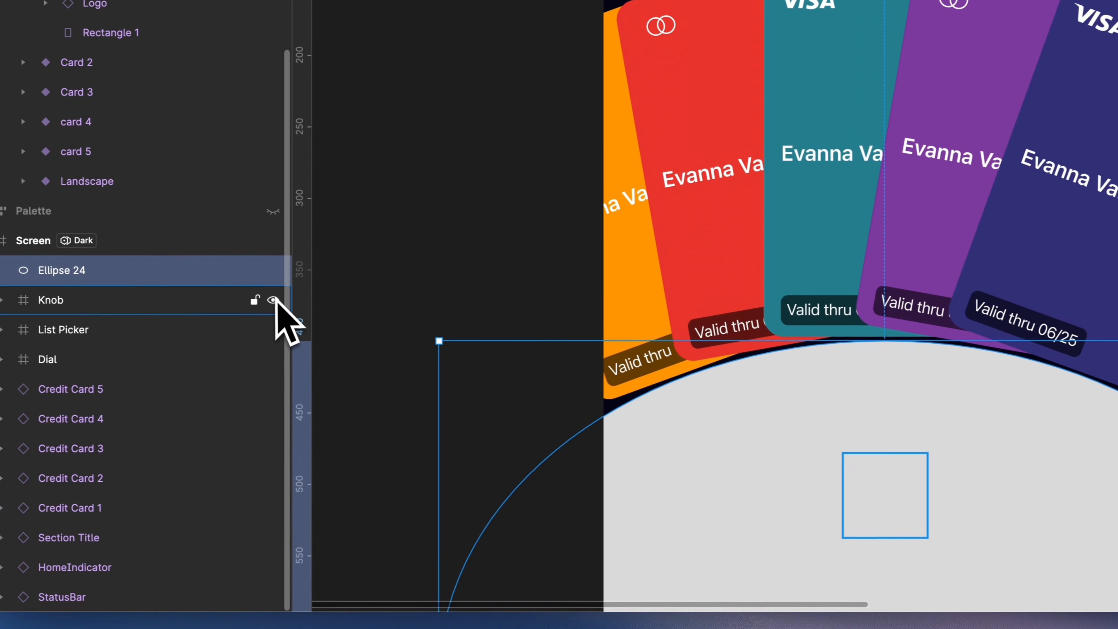
{"action": "left_click", "coordinate": [207, 269]}
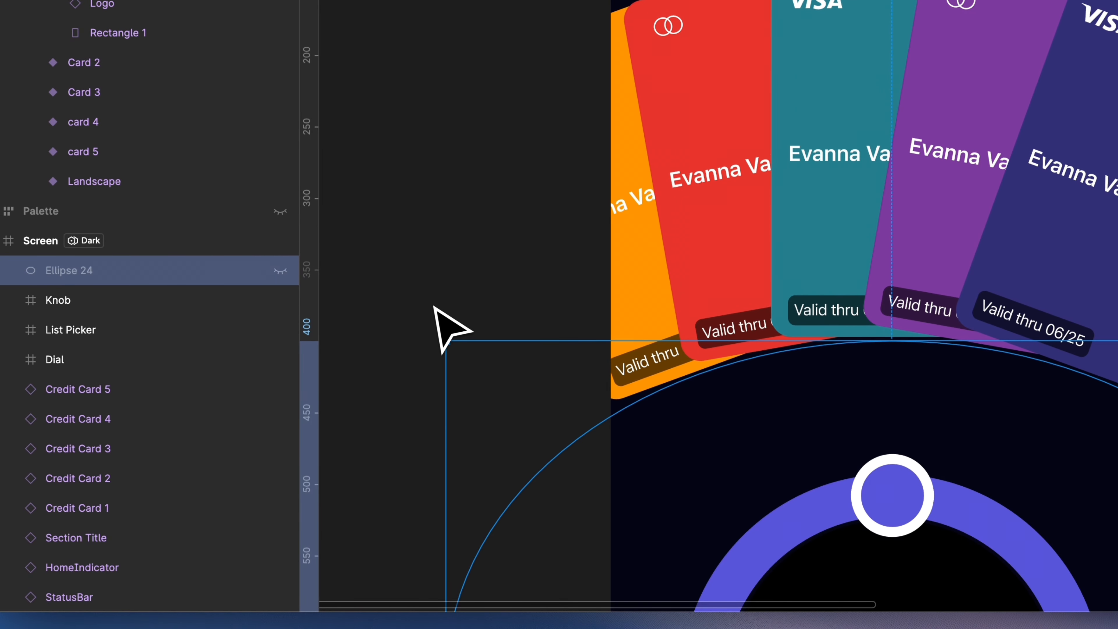
{"action": "left_click", "coordinate": [463, 217]}
{"action": "scroll", "coordinate": [464, 217], "scroll_direction": "down", "scroll_amount": 3}
{"action": "scroll", "coordinate": [464, 216], "scroll_direction": "down", "scroll_amount": 4}
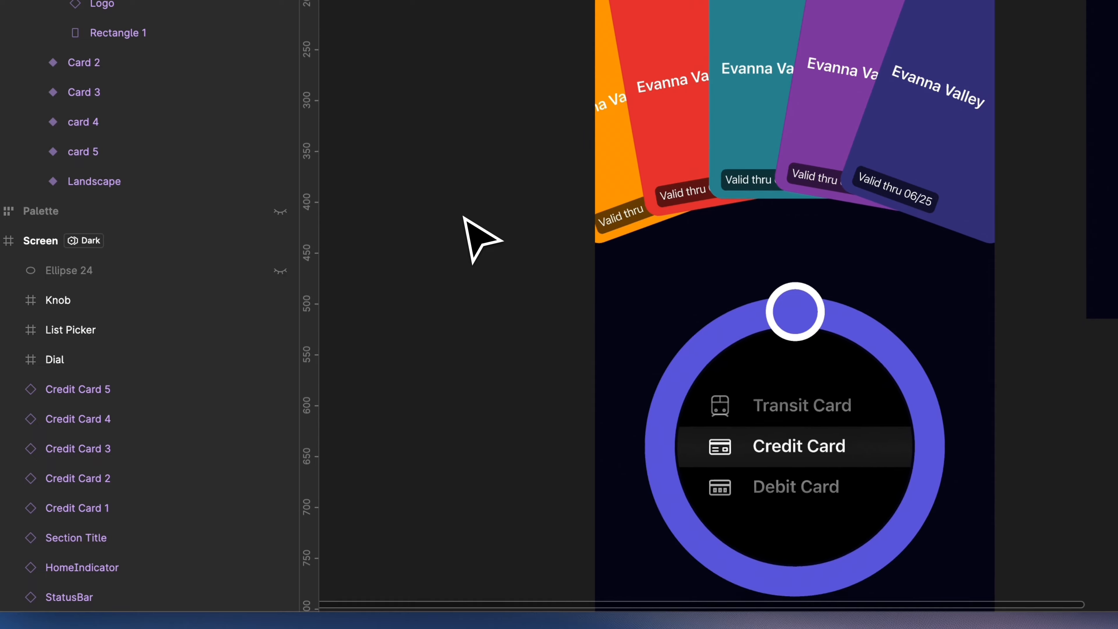
{"action": "scroll", "coordinate": [464, 216], "scroll_direction": "down", "scroll_amount": 1}
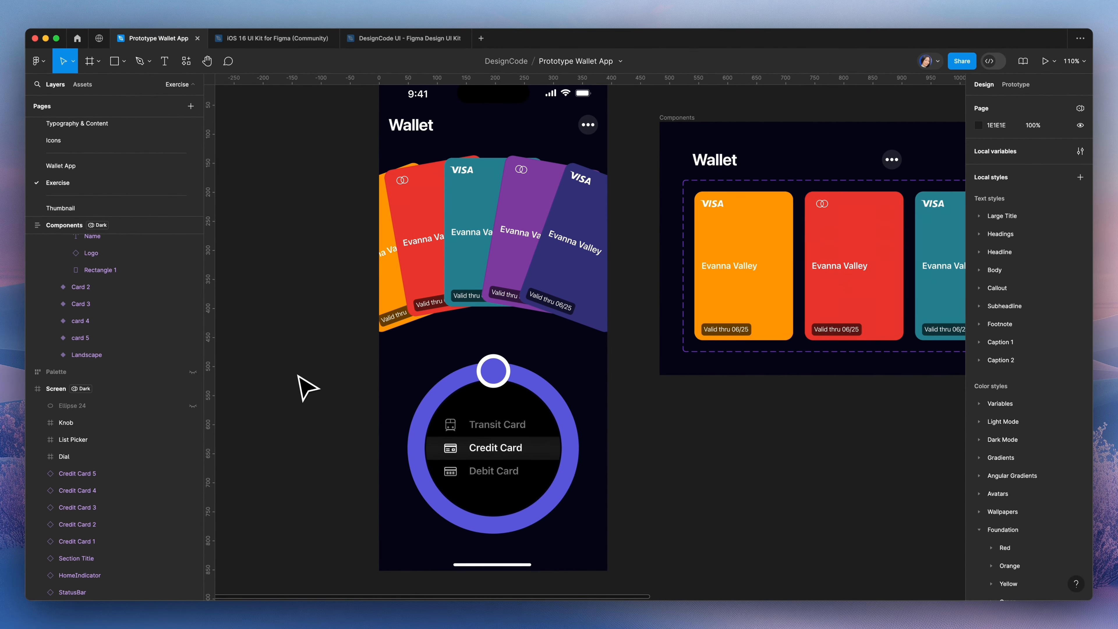
Duplicate the Screen frame directly below the original at Y 952 and rename the copy Screen 1.
{"action": "key", "text": "shift+1"}
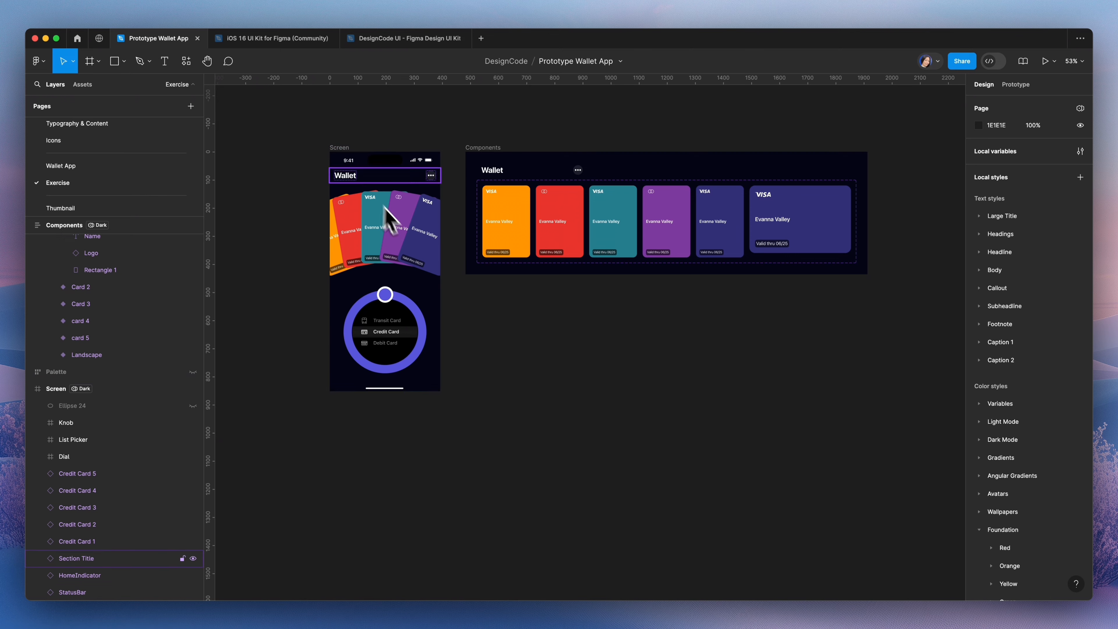
{"action": "left_click", "coordinate": [327, 155]}
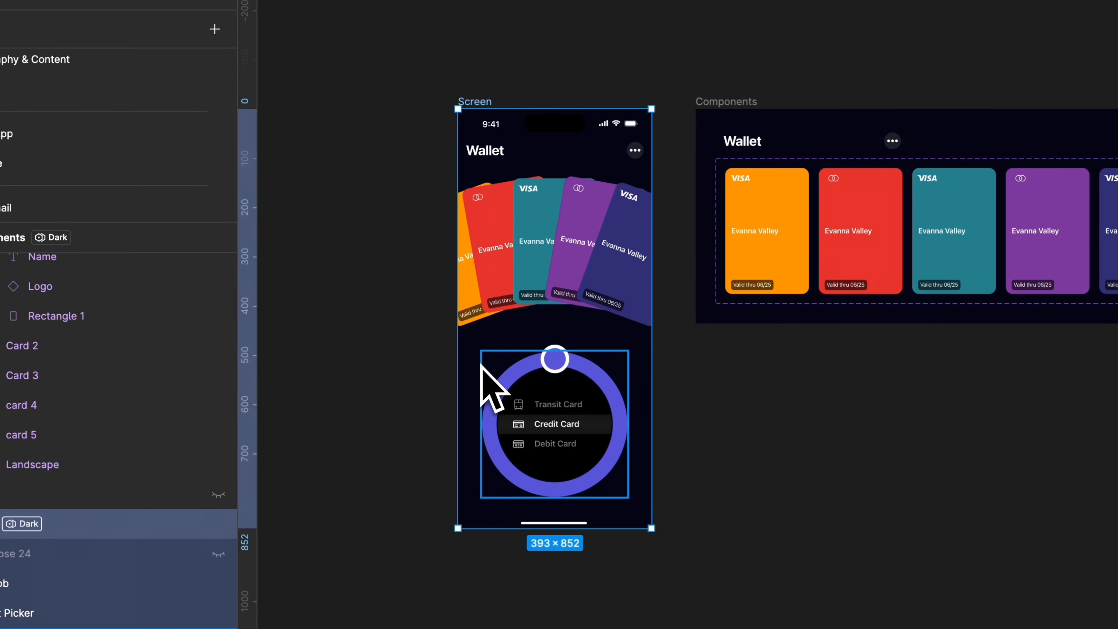
{"action": "left_click_drag", "start_coordinate": [481, 364], "coordinate": [484, 543]}
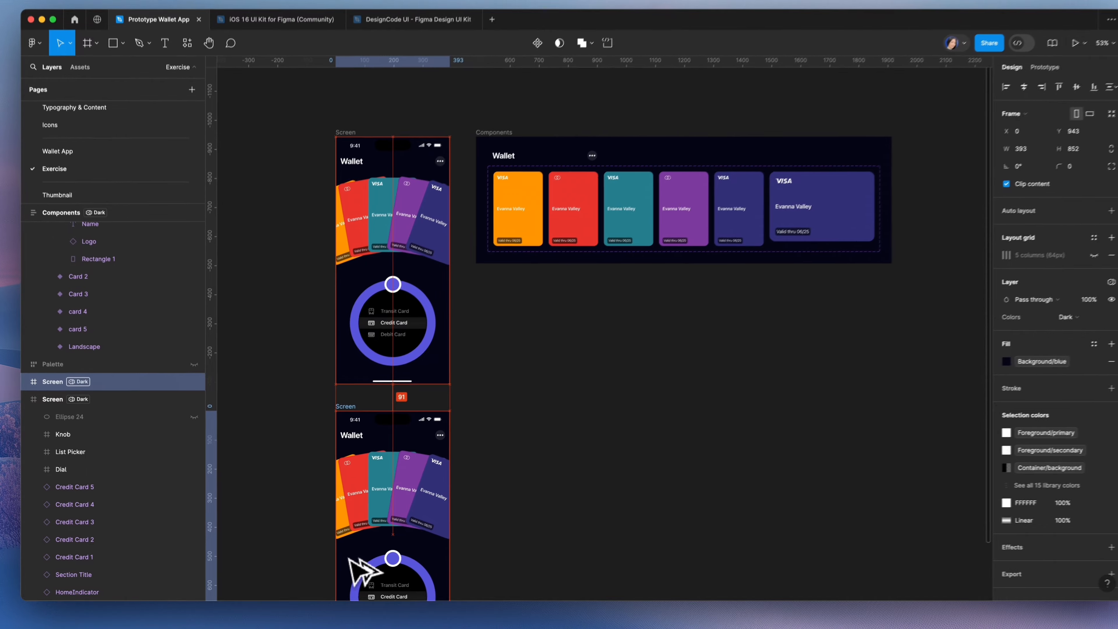
{"action": "left_click_drag", "start_coordinate": [350, 559], "coordinate": [343, 563]}
{"action": "double_click", "coordinate": [69, 391]}
{"action": "type", "text": "1"}
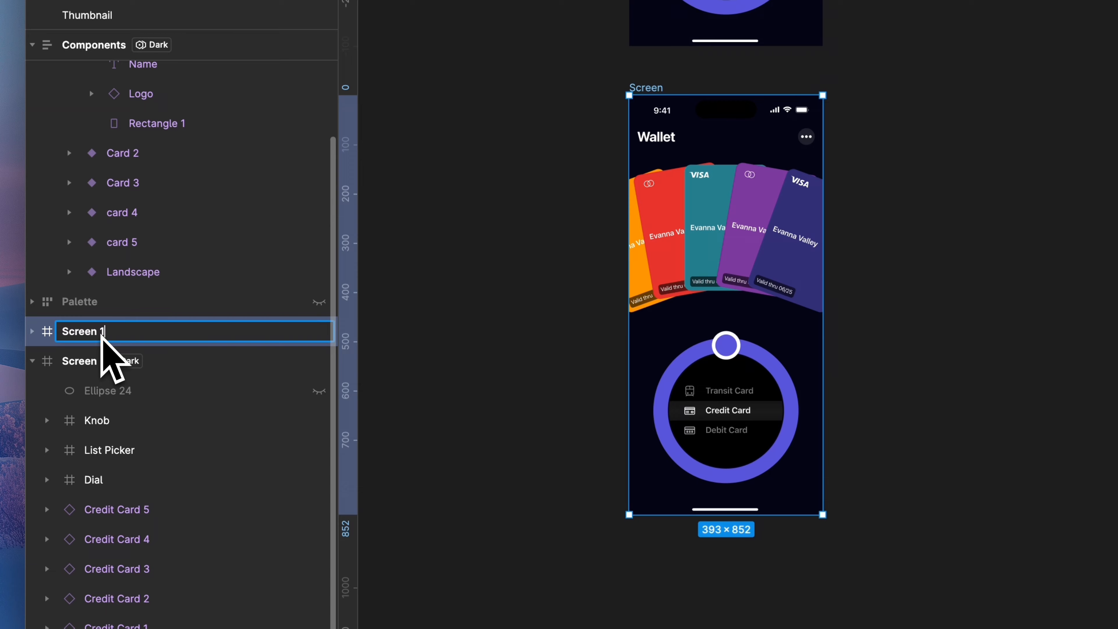
{"action": "key", "text": "Return"}
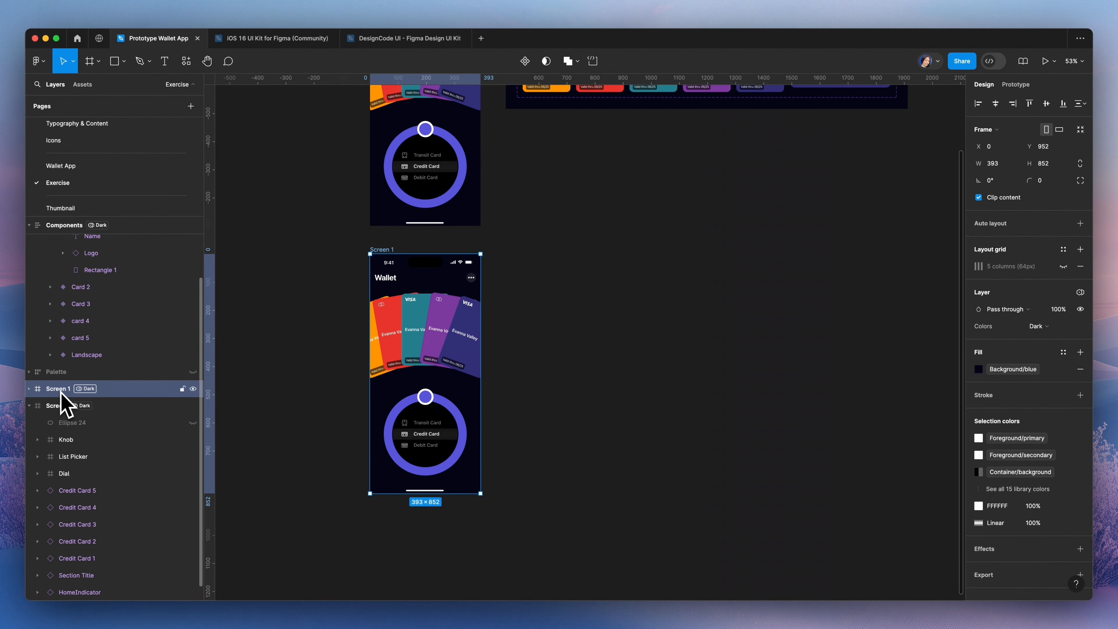
Duplicate Screen 1 and place the copy to its right in the same row, at X 593 and Y 952.
{"action": "key", "text": "super+d"}
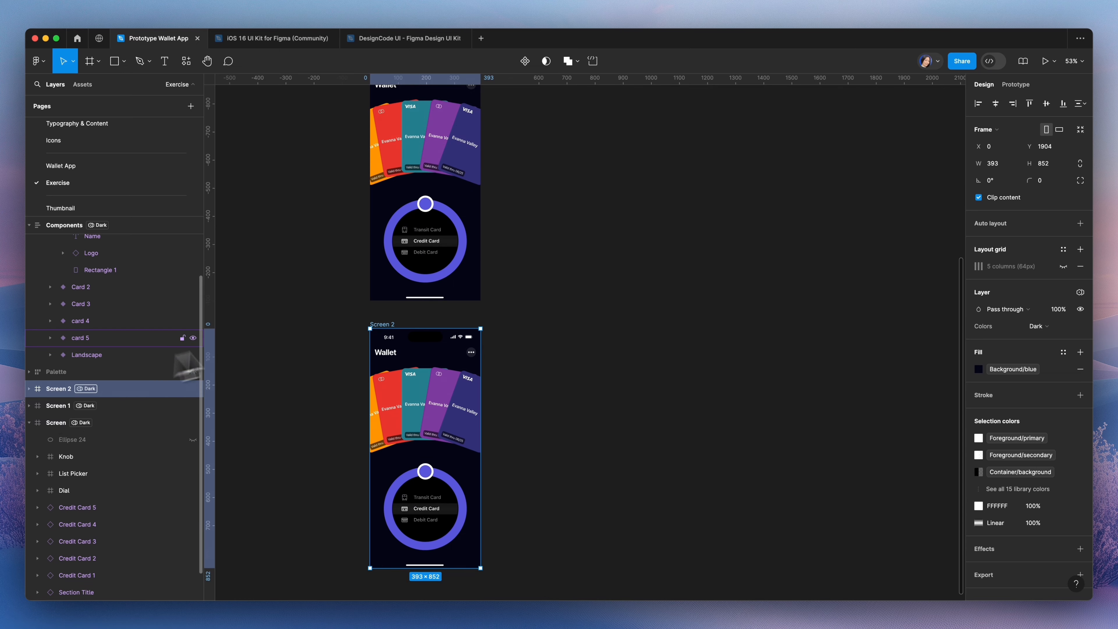
{"action": "scroll", "coordinate": [295, 400], "scroll_direction": "up", "scroll_amount": 3}
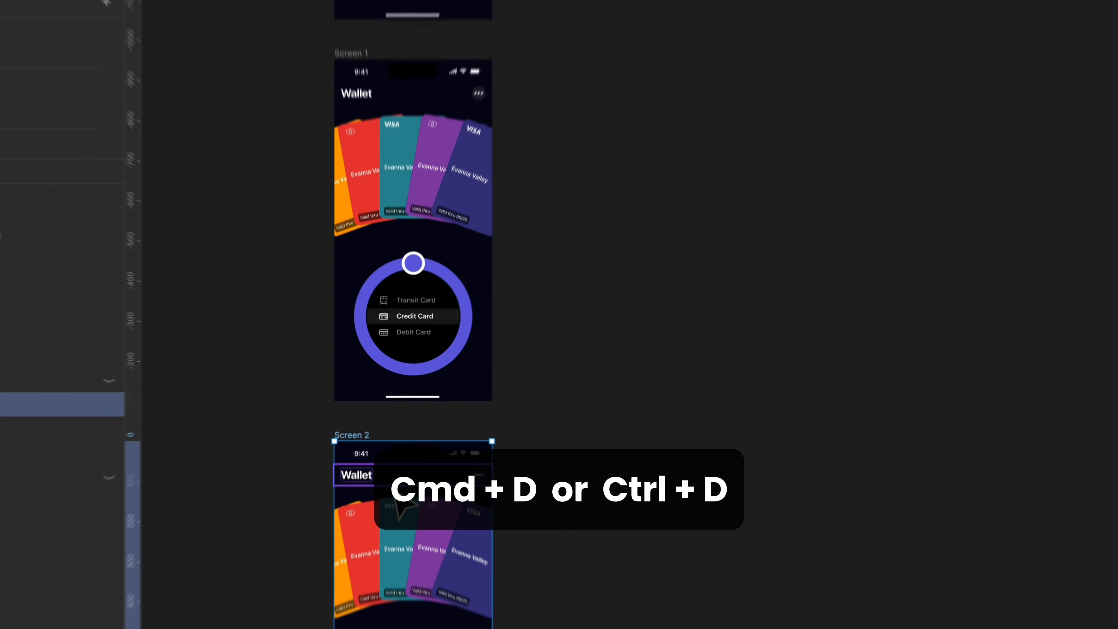
{"action": "left_click_drag", "start_coordinate": [405, 435], "coordinate": [520, 188]}
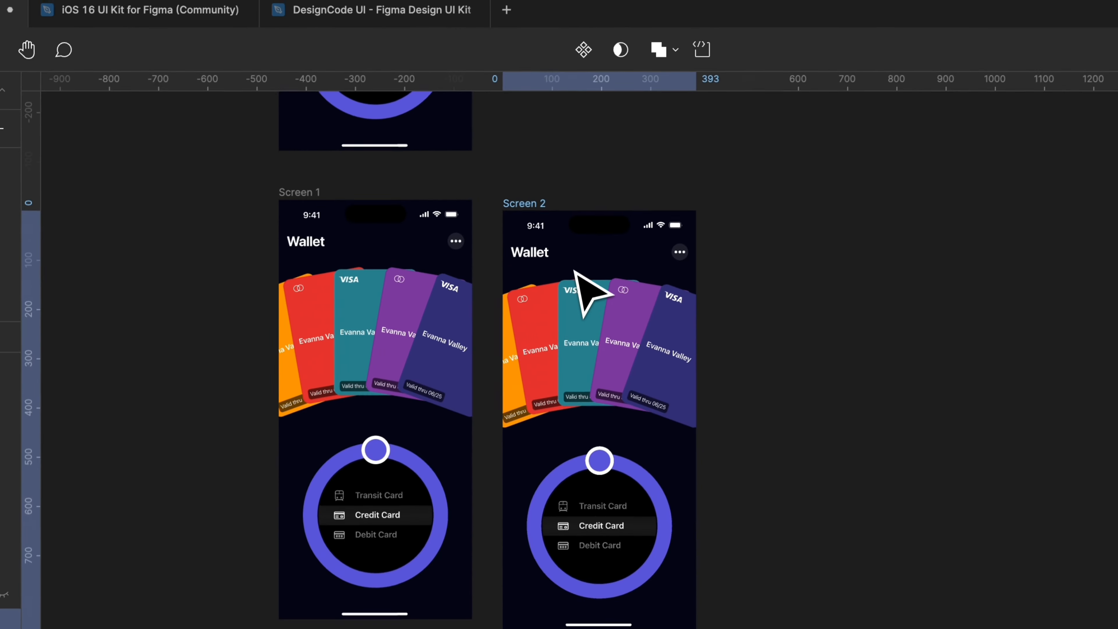
{"action": "left_click_drag", "start_coordinate": [575, 271], "coordinate": [592, 280]}
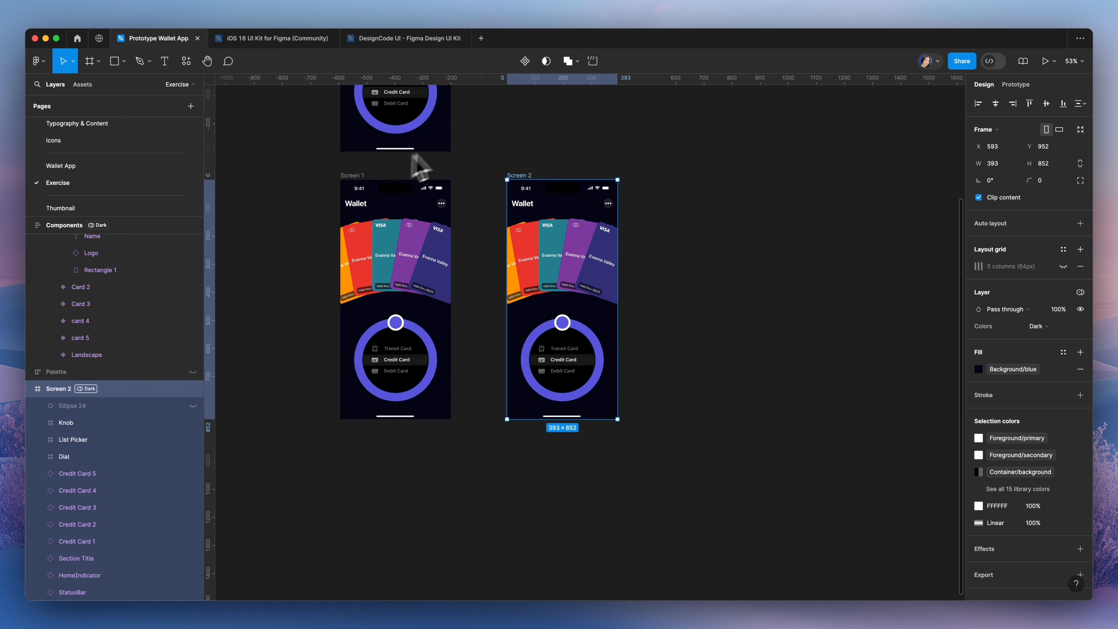
{"action": "left_click", "coordinate": [414, 155]}
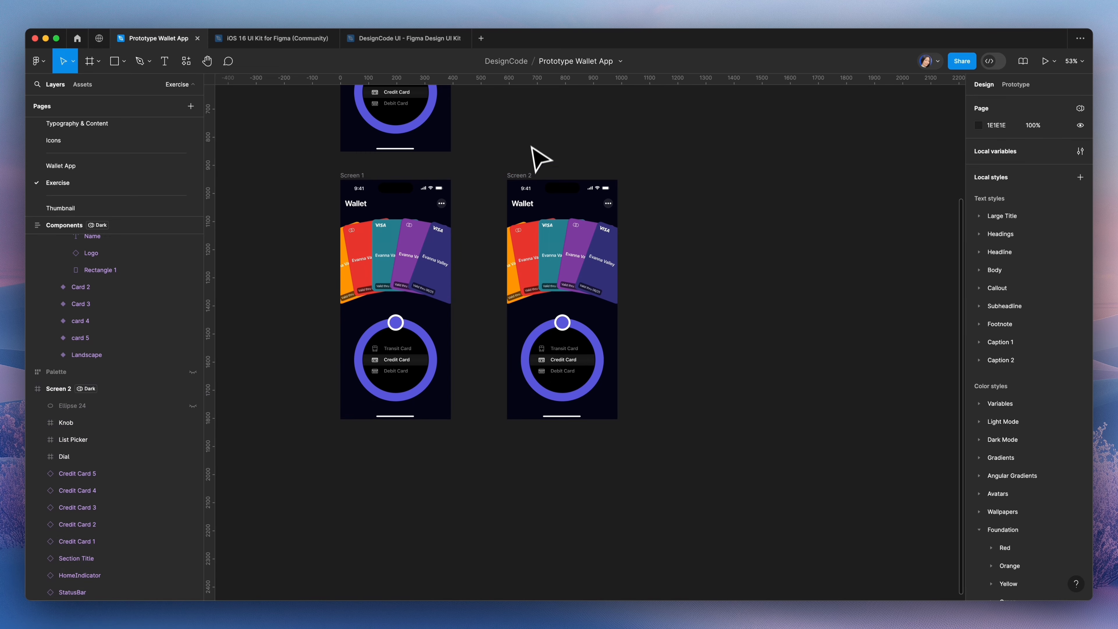
Duplicate Screen 2 and shift the copy farther right in the same row to widen the gap between them.
{"action": "left_click", "coordinate": [525, 176]}
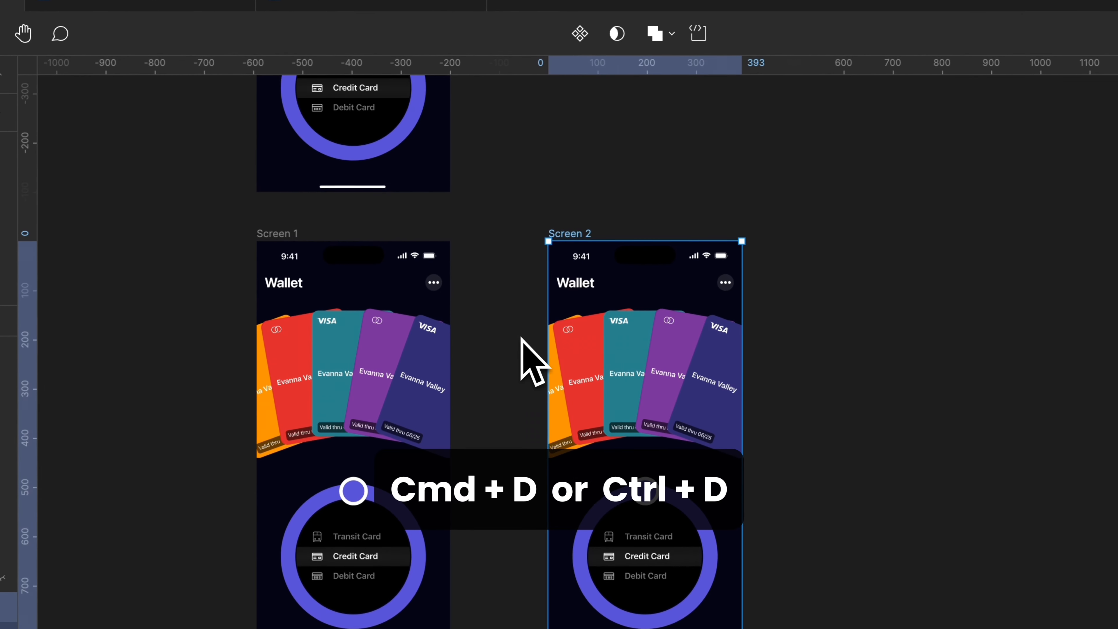
{"action": "key", "text": "super+d"}
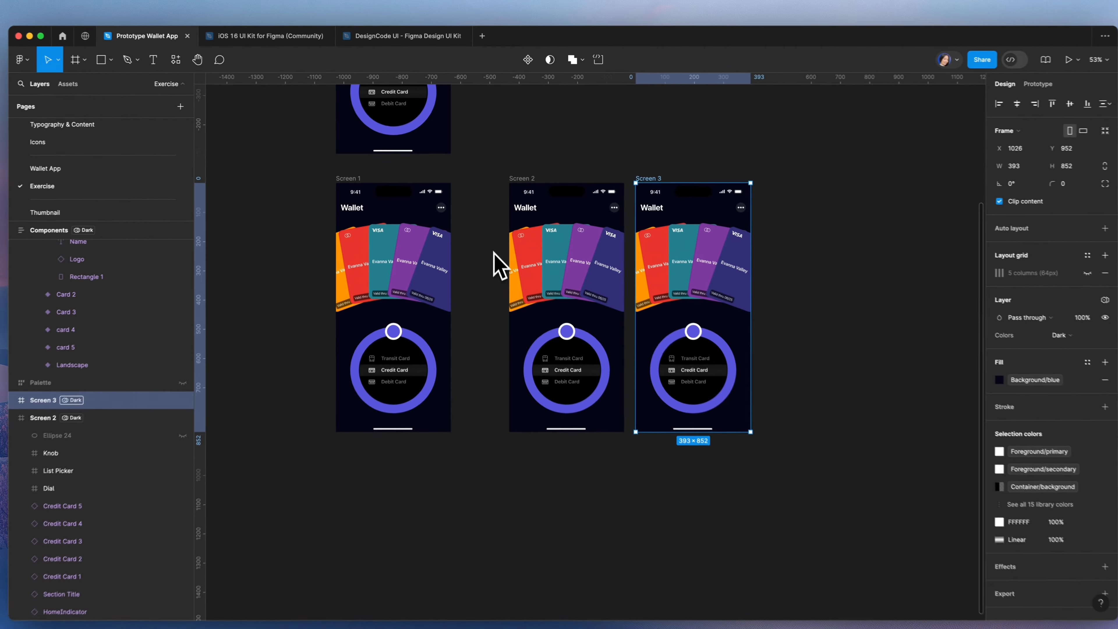
{"action": "key", "text": "shift+Right"}
{"action": "key", "text": "shift+Right"}
{"action": "key", "text": "shift+Right"}
{"action": "key", "text": "shift+Right"}
{"action": "key", "text": "shift+Right"}
{"action": "key", "text": "shift+Right"}
{"action": "key", "text": "shift+Right"}
{"action": "key", "text": "shift+Right"}
{"action": "key", "text": "shift+Right"}
{"action": "key", "text": "shift+Right"}
{"action": "key", "text": "shift+Right"}
{"action": "key", "text": "shift+Right"}
{"action": "key", "text": "shift+Right"}
{"action": "key", "text": "shift+Right"}
{"action": "key", "text": "shift+Right"}
{"action": "key", "text": "shift+Right"}
{"action": "key", "text": "shift+Right"}
{"action": "key", "text": "shift+Right"}
{"action": "key", "text": "shift+Right"}
{"action": "key", "text": "shift+Right"}
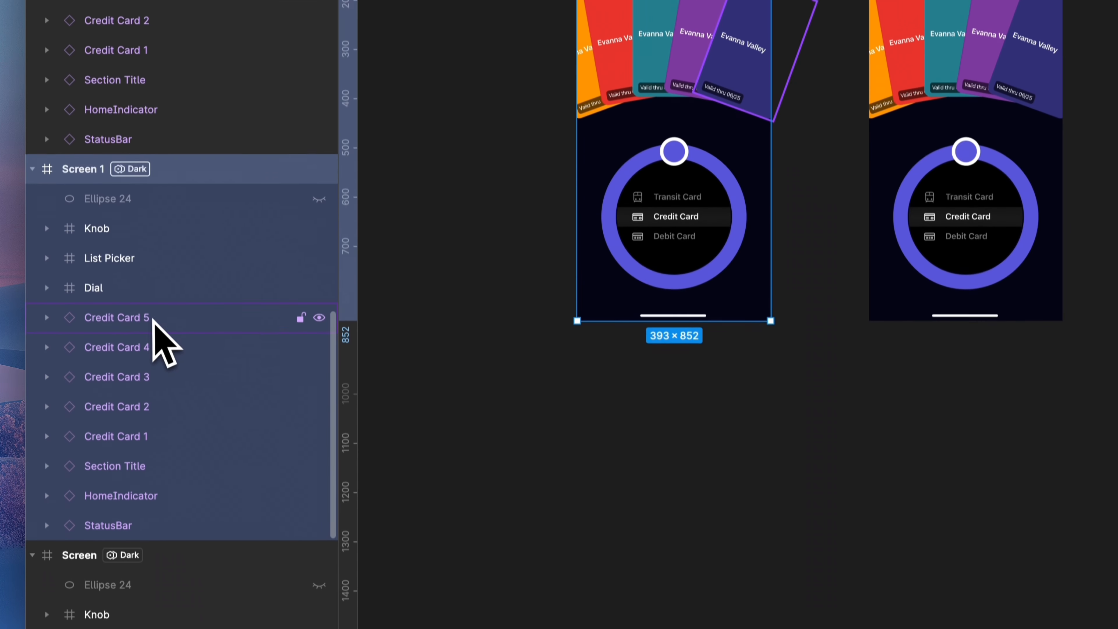
Set the rotation of all five credit cards in Screen 1 to 0° so they stand upright.
{"action": "left_click", "coordinate": [152, 318]}
{"action": "left_click", "coordinate": [134, 436], "text": "shift"}
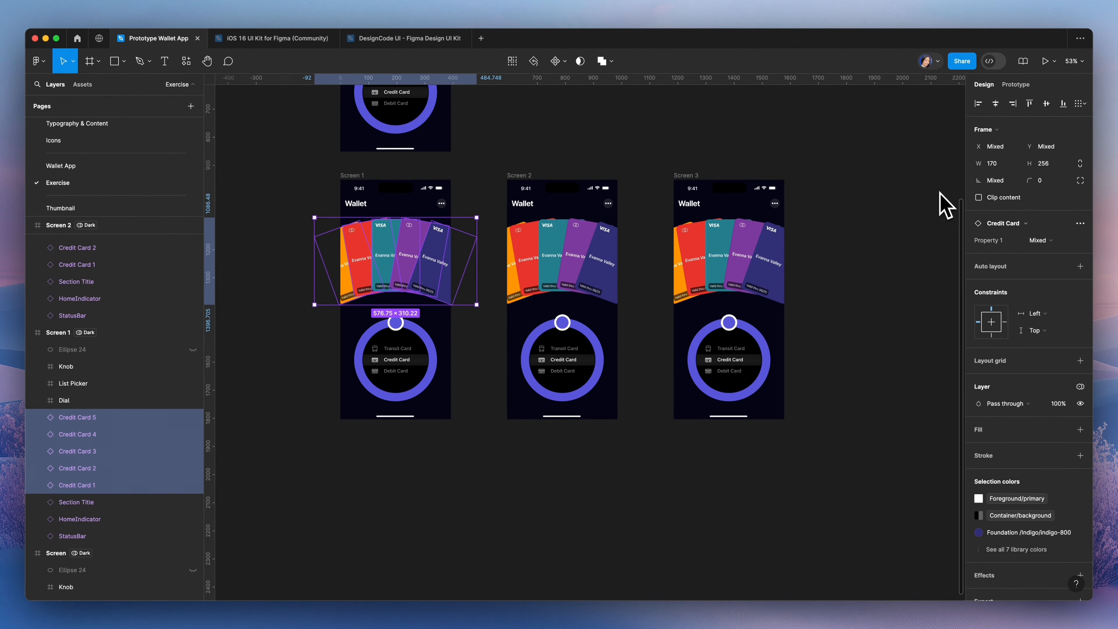
{"action": "left_click", "coordinate": [996, 180]}
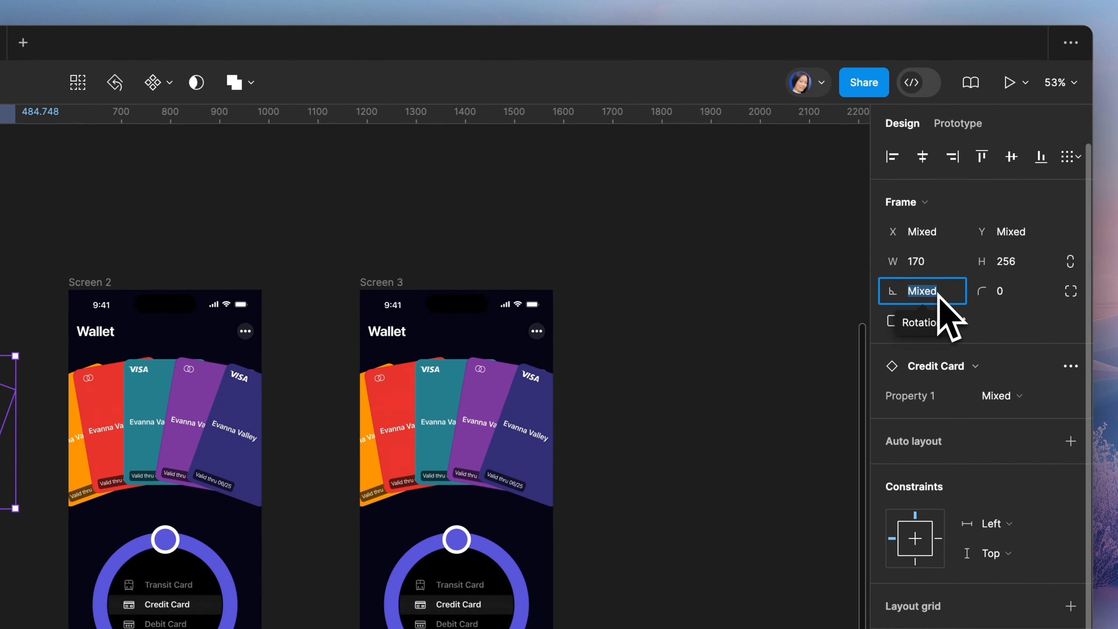
{"action": "type", "text": "0"}
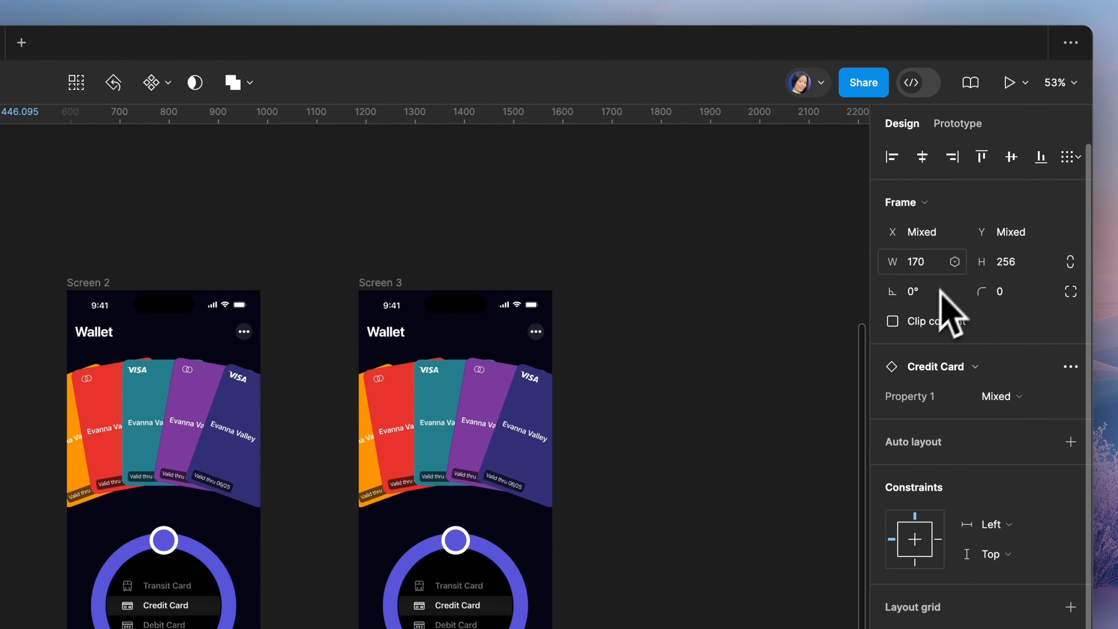
Set Screen 1's five credit cards to Y 141 and centre them horizontally in the frame as a single stack.
{"action": "left_click", "coordinate": [1029, 240]}
{"action": "type", "text": "141"}
{"action": "key", "text": "Return"}
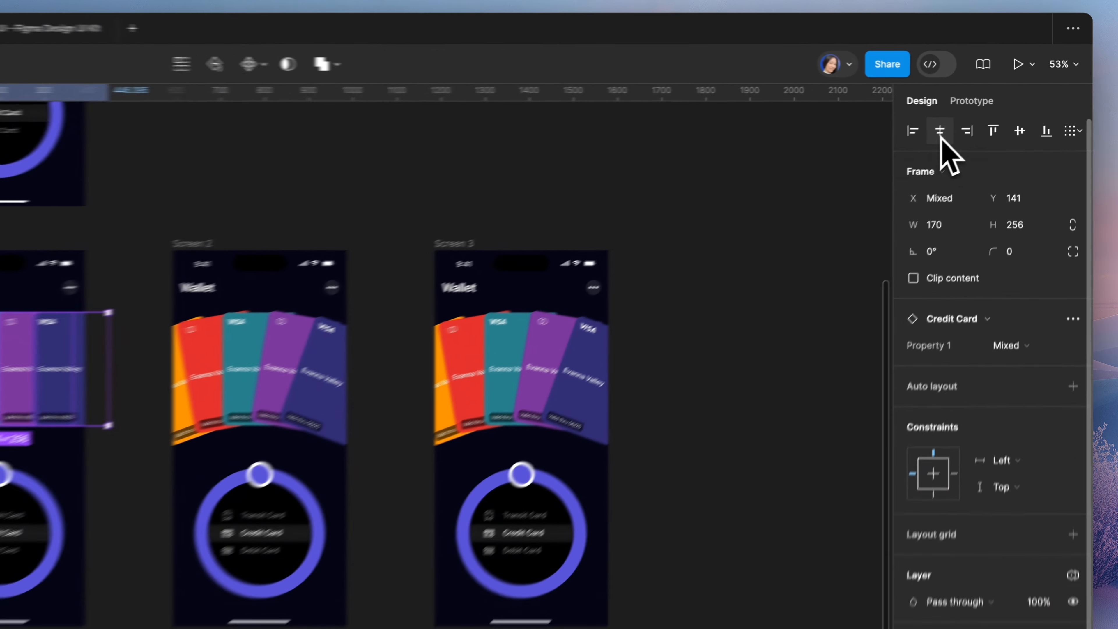
{"action": "left_click", "coordinate": [942, 138]}
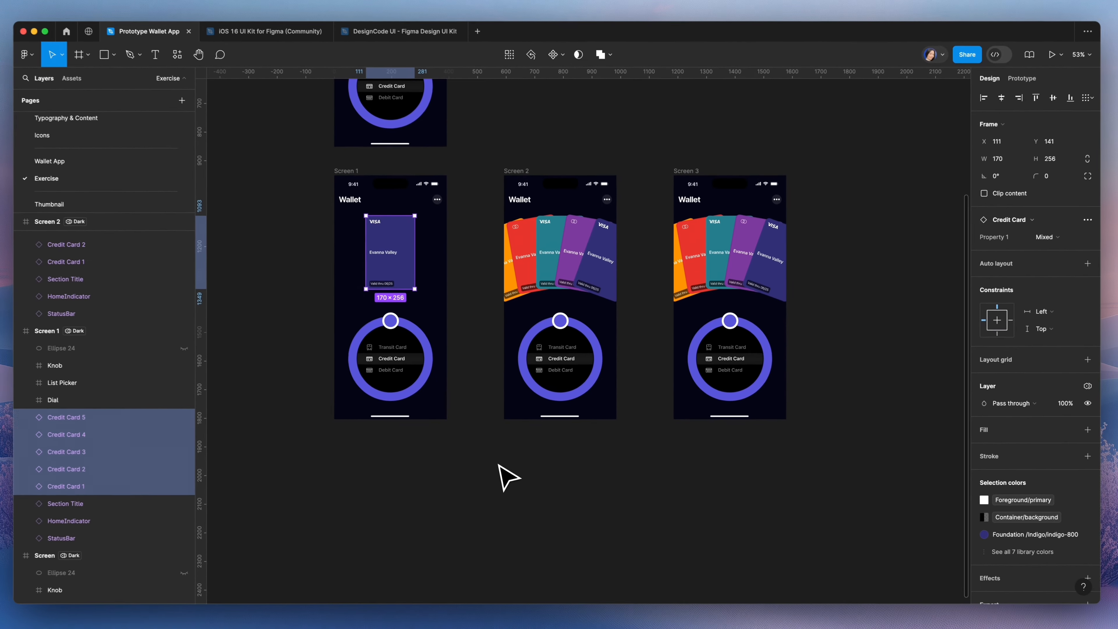
Centre Screen 2's five credit cards horizontally in the frame while keeping their individual rotations.
{"action": "scroll", "coordinate": [440, 461], "scroll_direction": "up", "scroll_amount": 5}
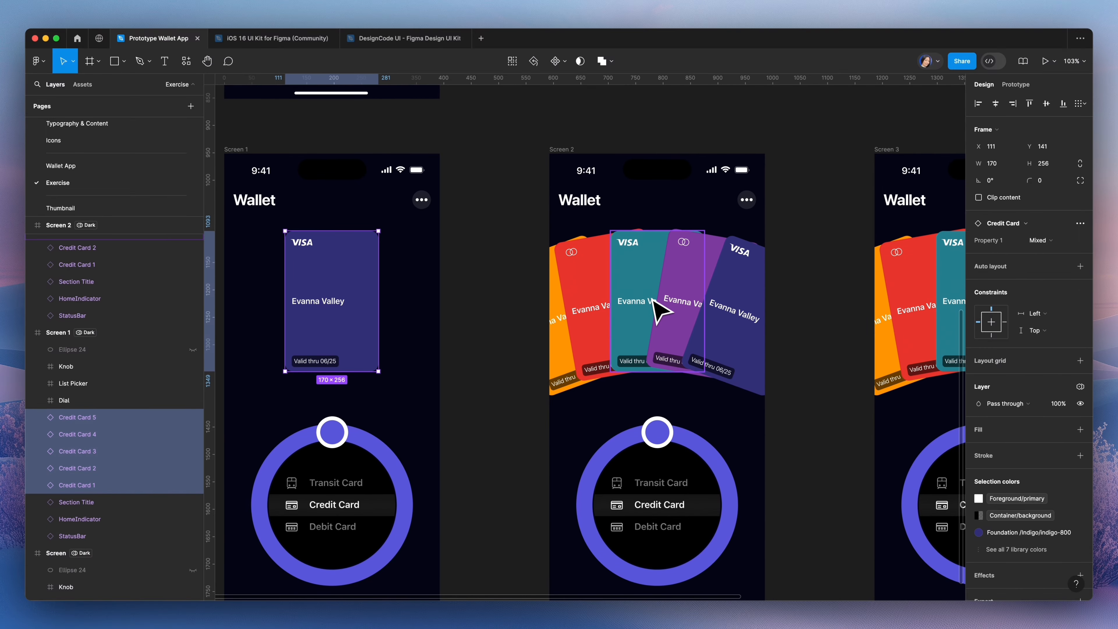
{"action": "left_click", "coordinate": [568, 149]}
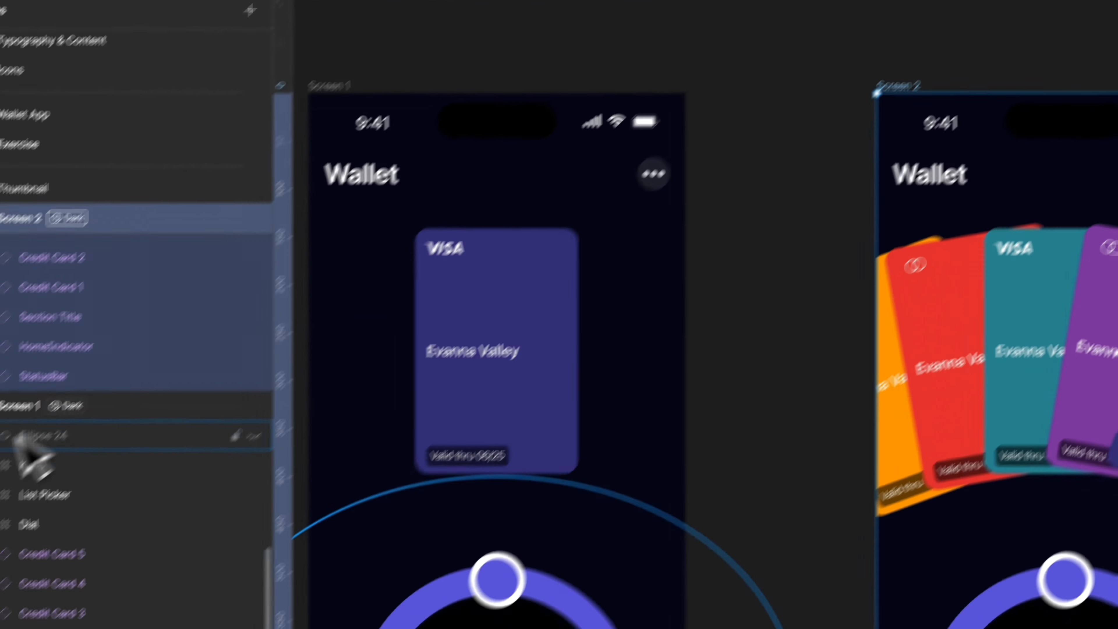
{"action": "scroll", "coordinate": [14, 434], "scroll_direction": "up", "scroll_amount": 4}
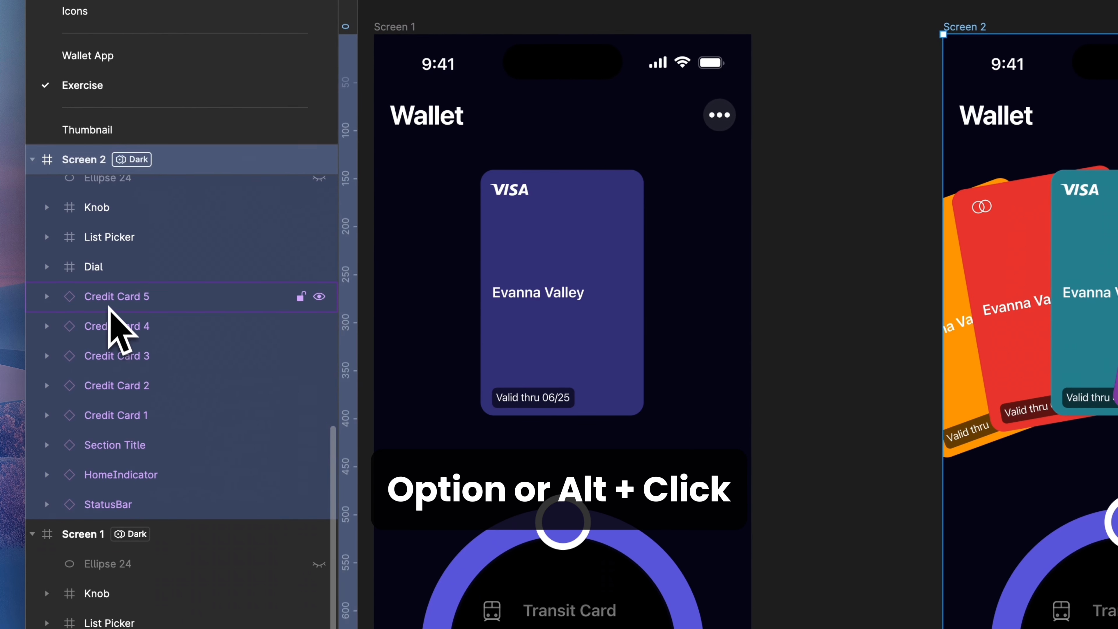
{"action": "left_click", "coordinate": [110, 306]}
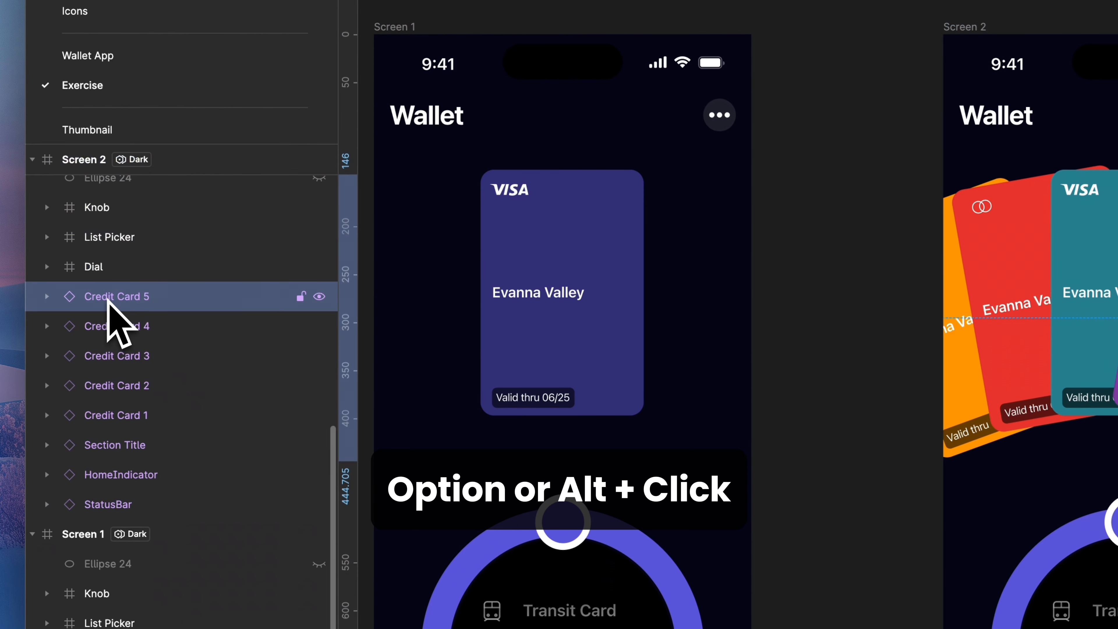
{"action": "left_click", "coordinate": [129, 416], "text": "shift"}
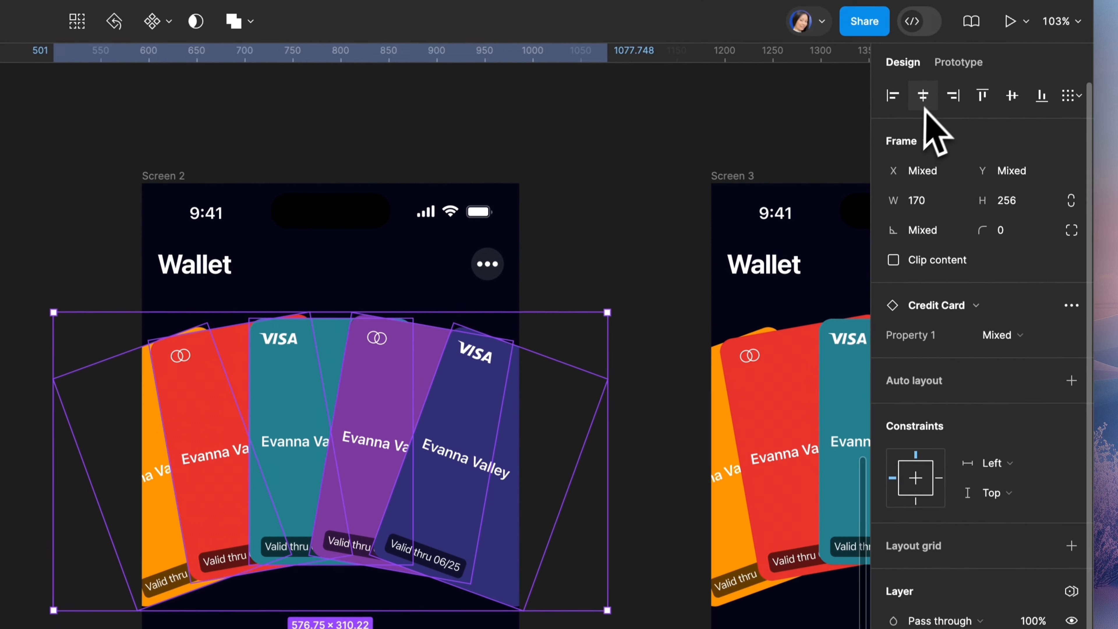
{"action": "left_click", "coordinate": [928, 102]}
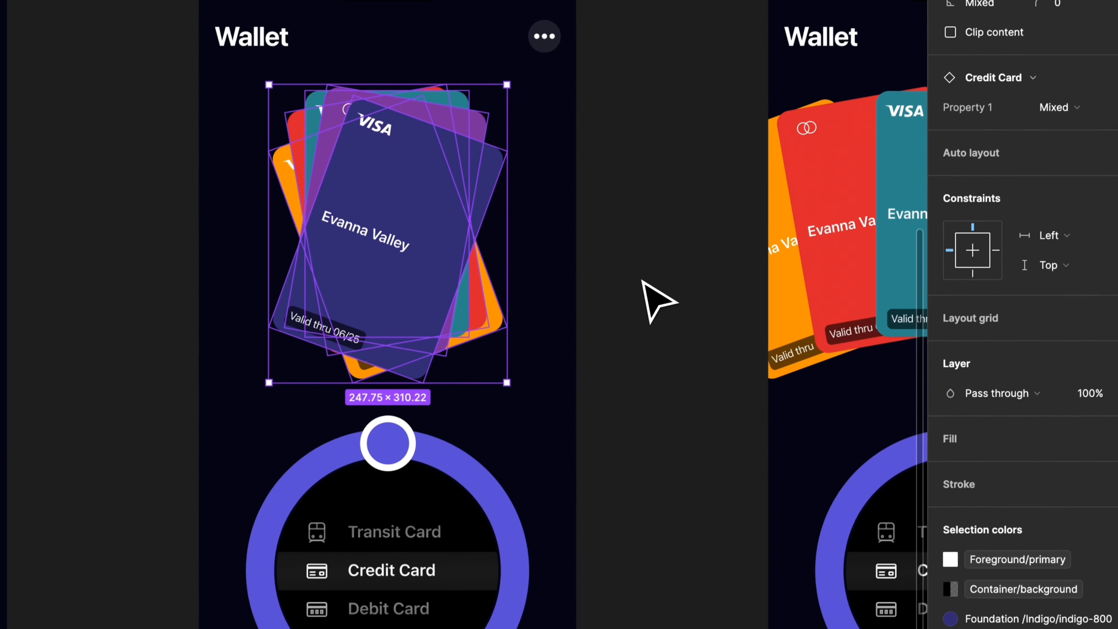
{"action": "left_click", "coordinate": [601, 524]}
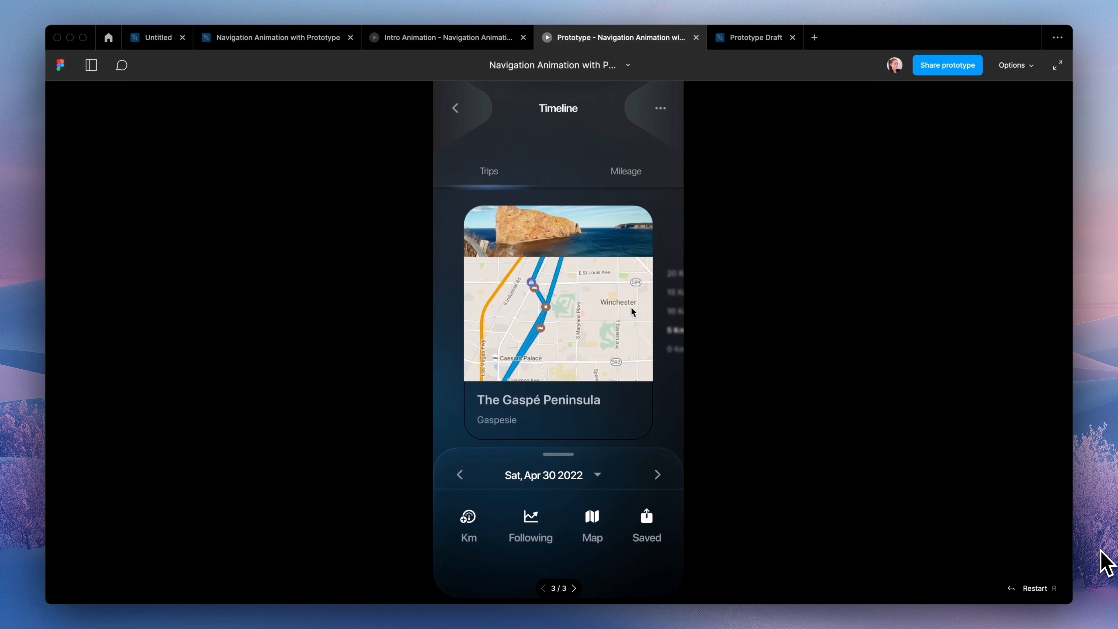
Swipe across the trip card in the Timeline example prototype to preview its transition.
{"action": "left_click_drag", "start_coordinate": [582, 318], "coordinate": [432, 292]}
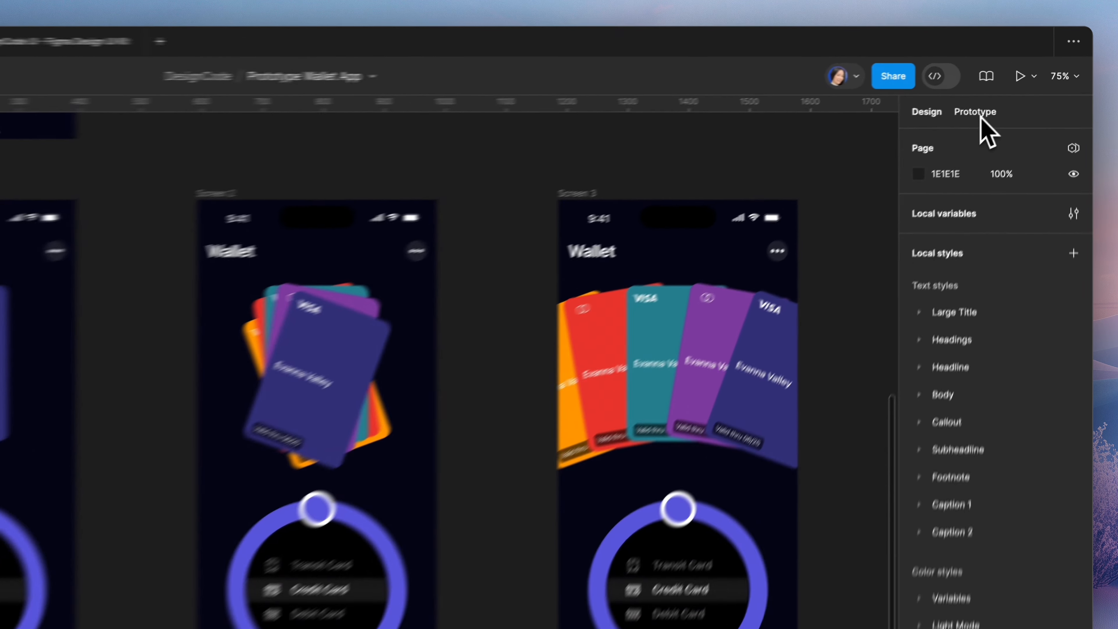
Set the prototype's preview device to iPhone 14 Pro.
{"action": "left_click", "coordinate": [1017, 85]}
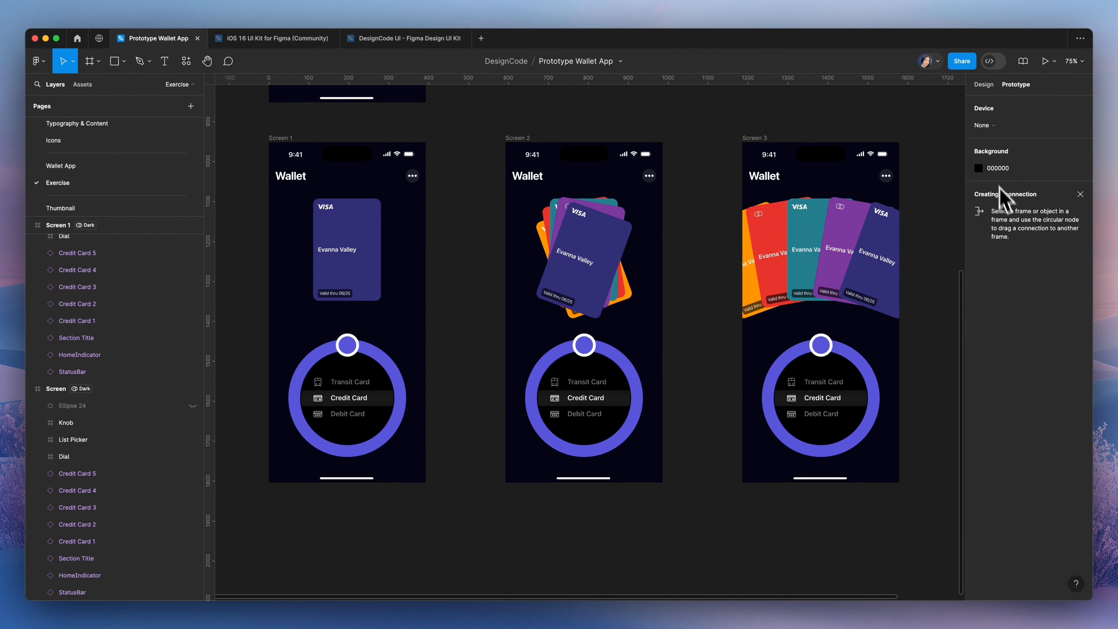
{"action": "left_click", "coordinate": [1048, 62]}
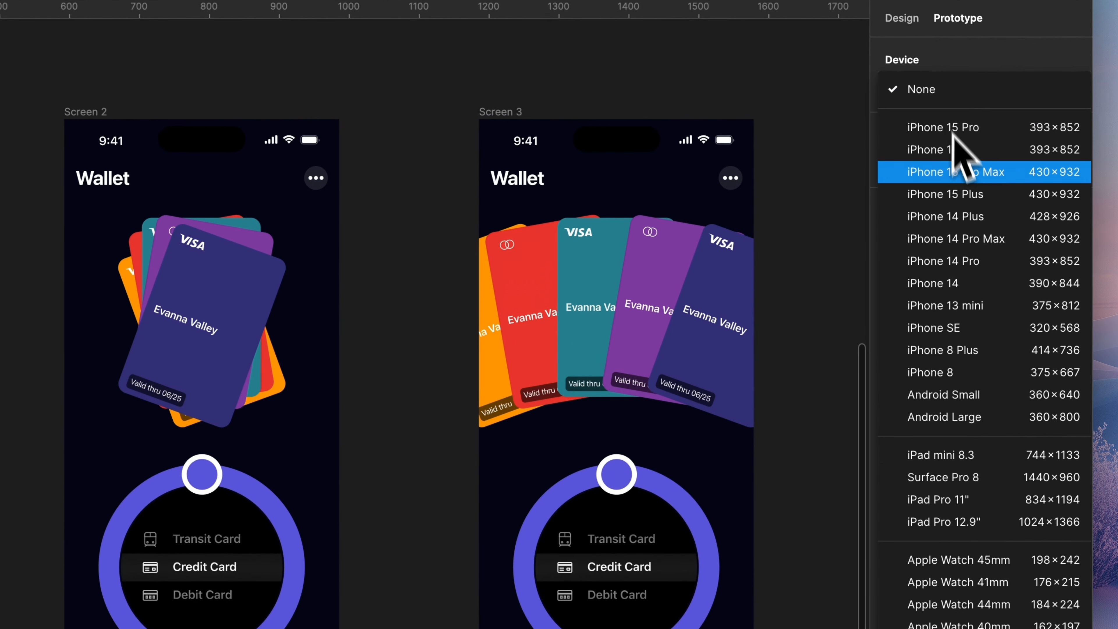
{"action": "left_click", "coordinate": [992, 264]}
Change the prototype's background colour to the muted blue-grey 6E838F.
{"action": "left_click", "coordinate": [895, 376]}
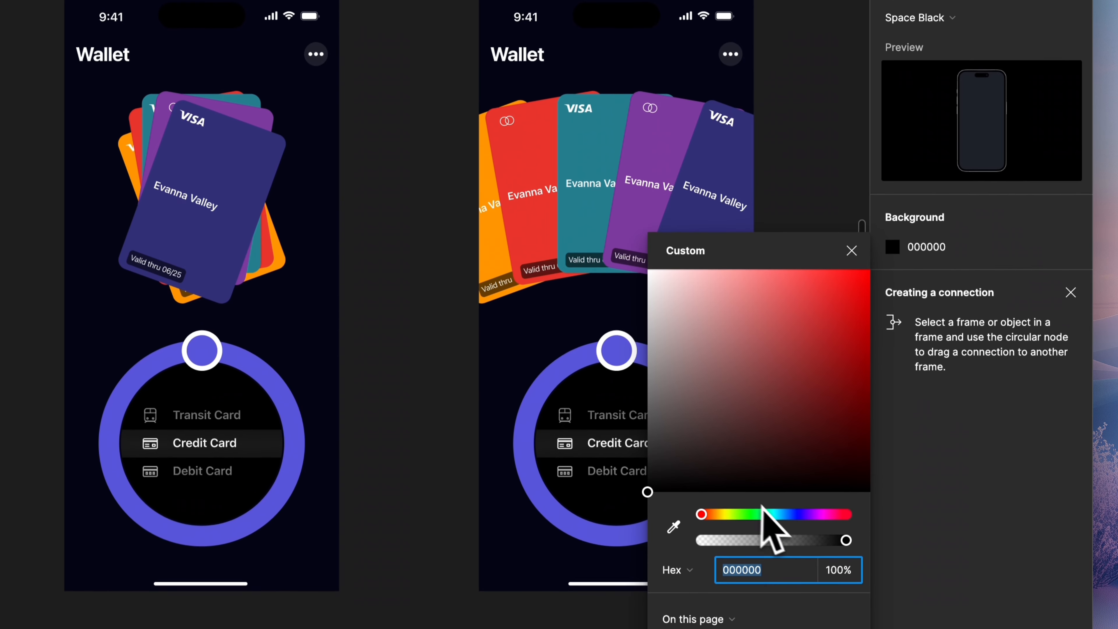
{"action": "left_click", "coordinate": [782, 512]}
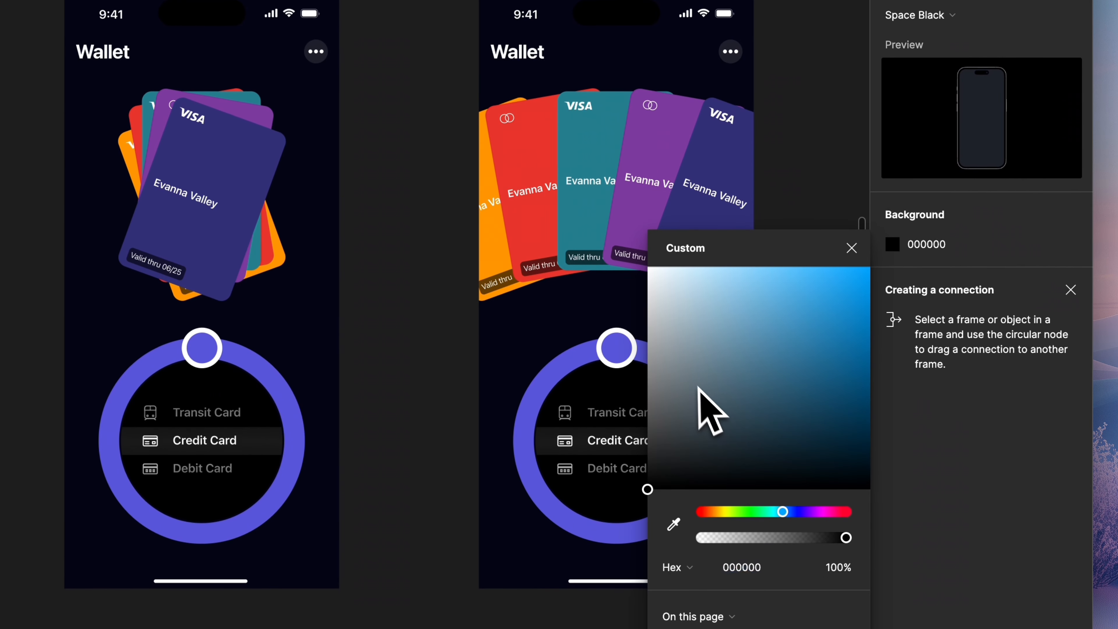
{"action": "left_click", "coordinate": [687, 366]}
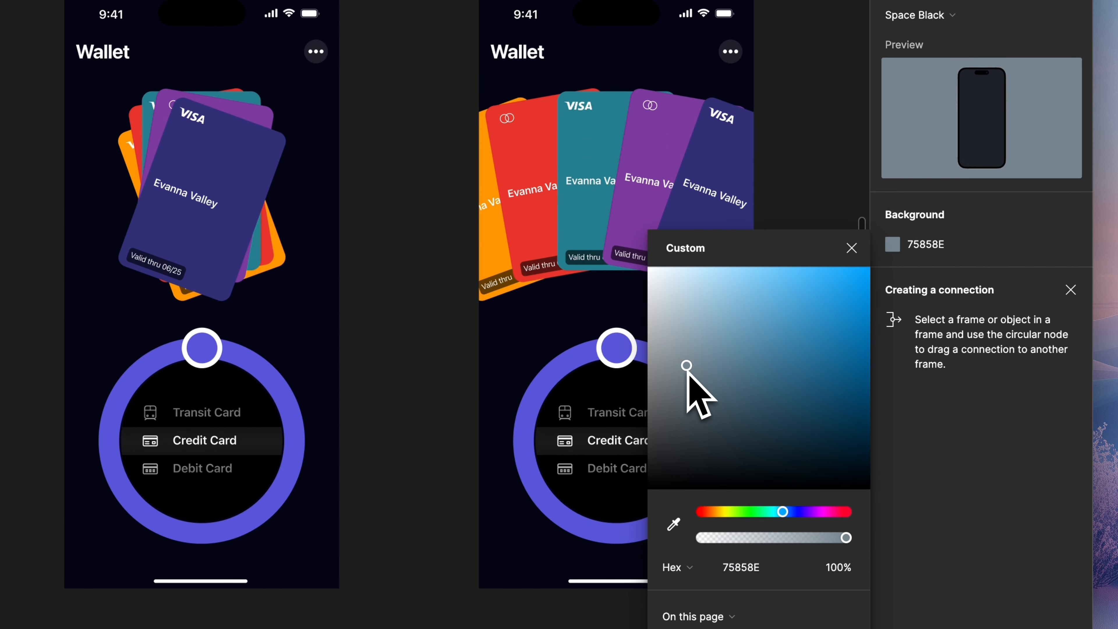
{"action": "left_click_drag", "start_coordinate": [686, 366], "coordinate": [699, 365]}
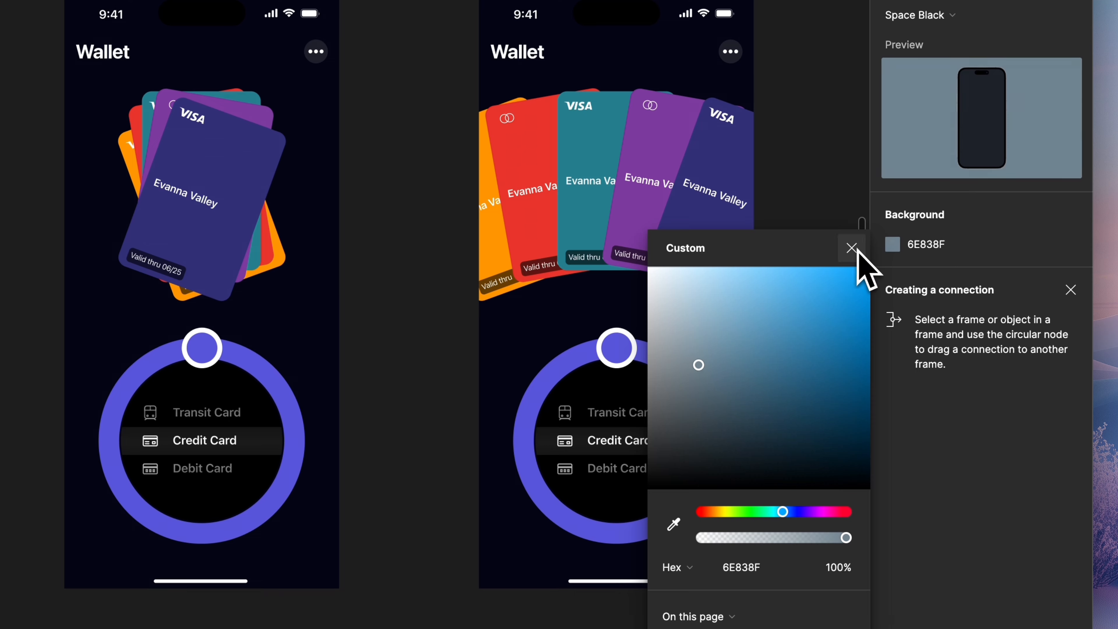
Create a prototype connection from the Screen 1 frame to the Screen 2 frame.
{"action": "left_click", "coordinate": [475, 218]}
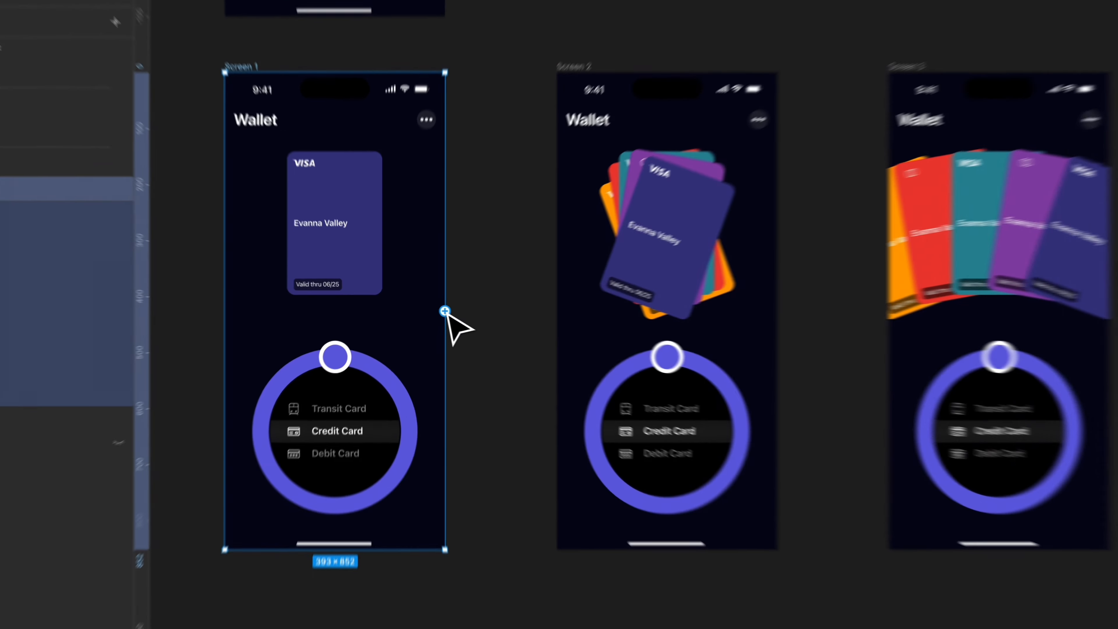
{"action": "left_click_drag", "start_coordinate": [426, 313], "coordinate": [437, 315]}
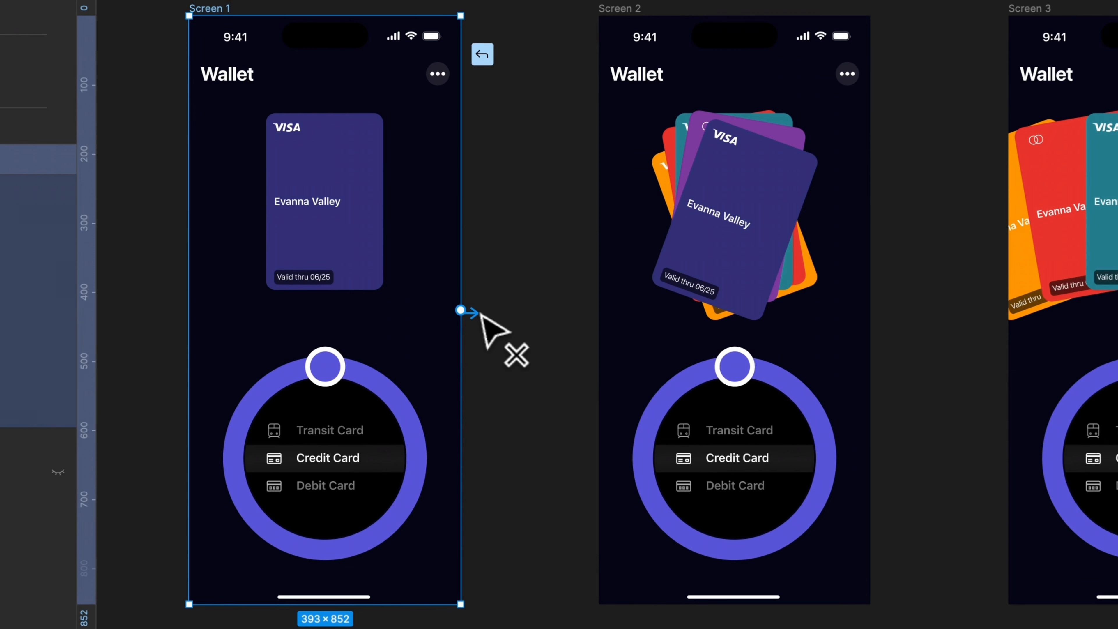
{"action": "left_click_drag", "start_coordinate": [481, 313], "coordinate": [610, 320]}
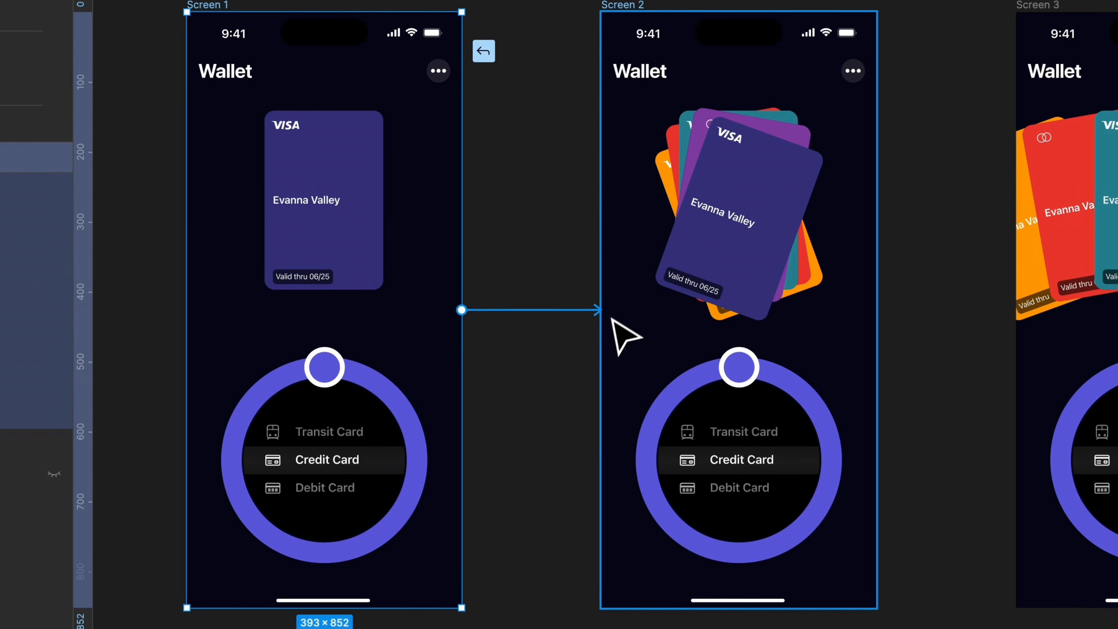
{"action": "left_click", "coordinate": [614, 314]}
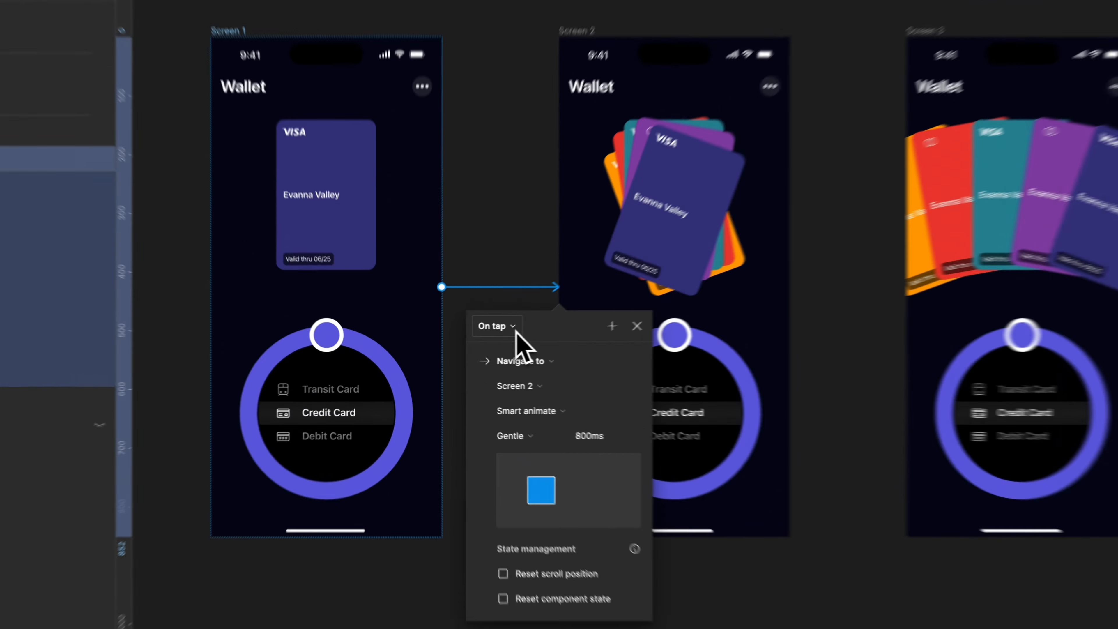
Set the Screen 1 connection's trigger to After delay, keeping Navigate to Screen 2 with Smart animate.
{"action": "left_click", "coordinate": [472, 341]}
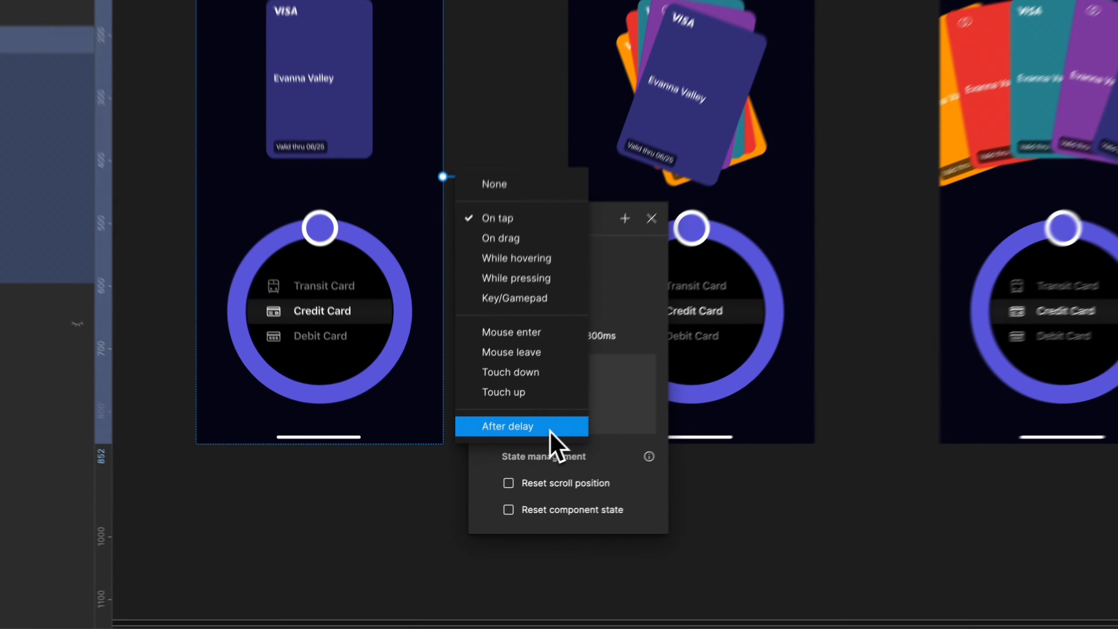
{"action": "left_click", "coordinate": [467, 471]}
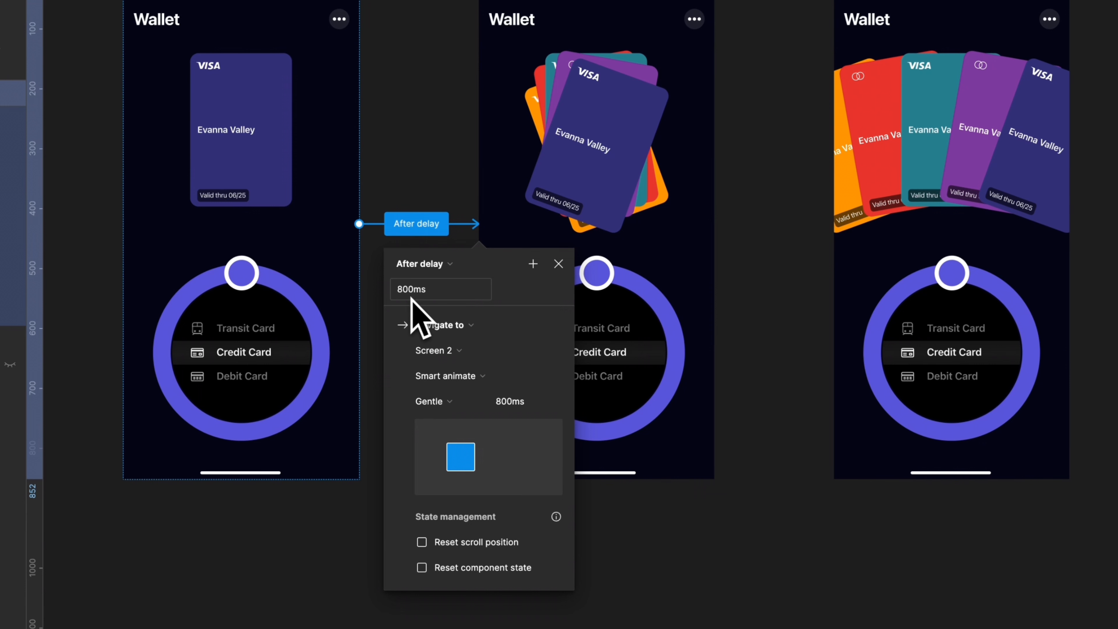
{"action": "left_click", "coordinate": [467, 338]}
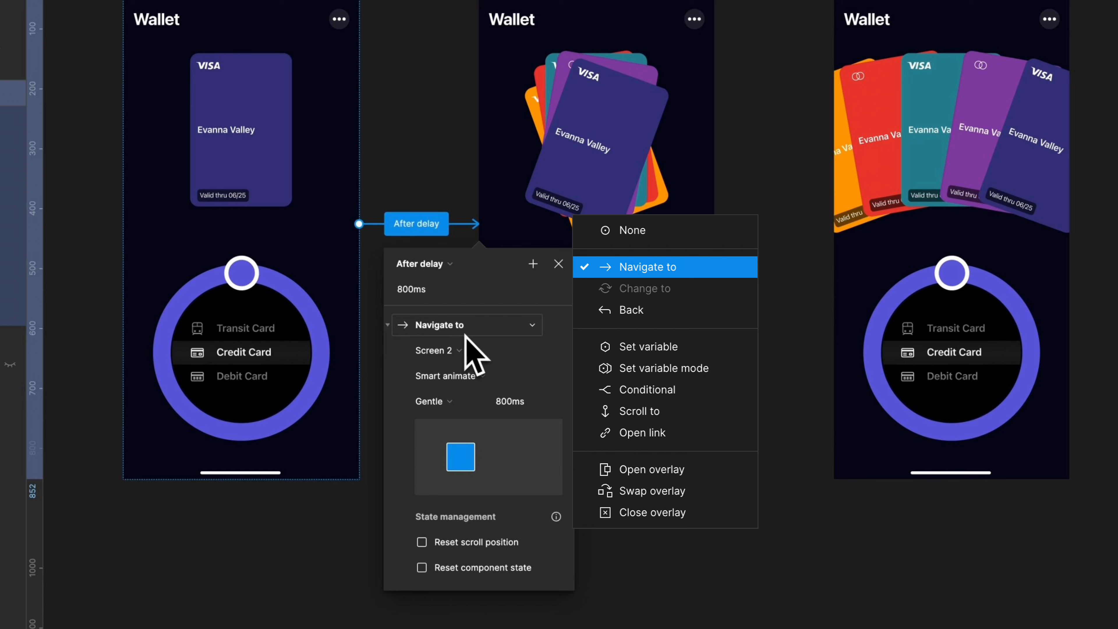
{"action": "left_click", "coordinate": [462, 356]}
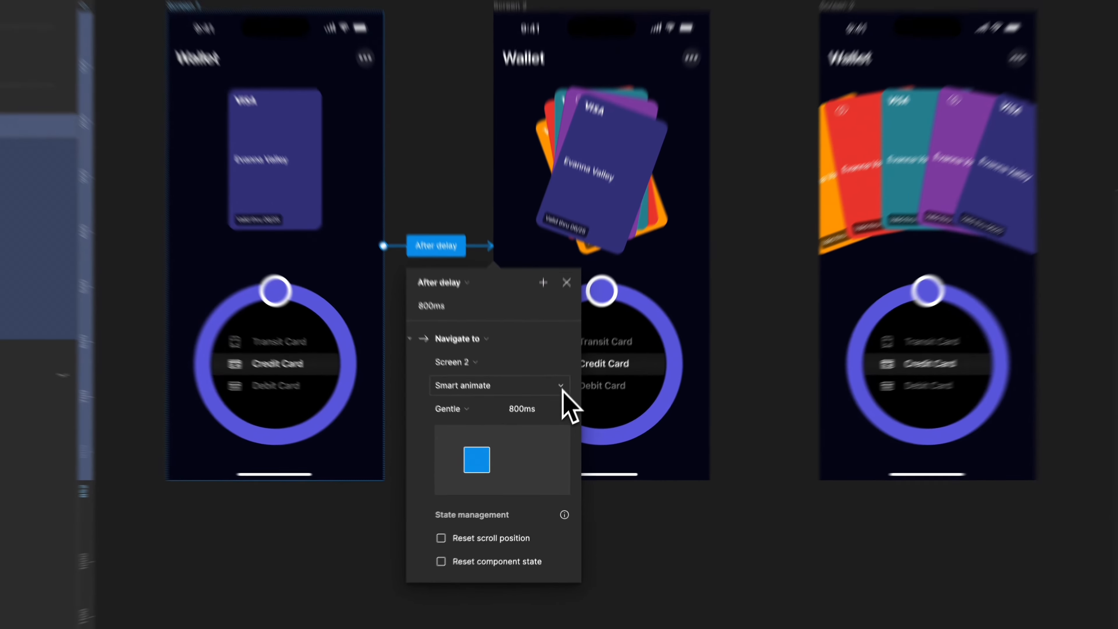
{"action": "left_click", "coordinate": [553, 378]}
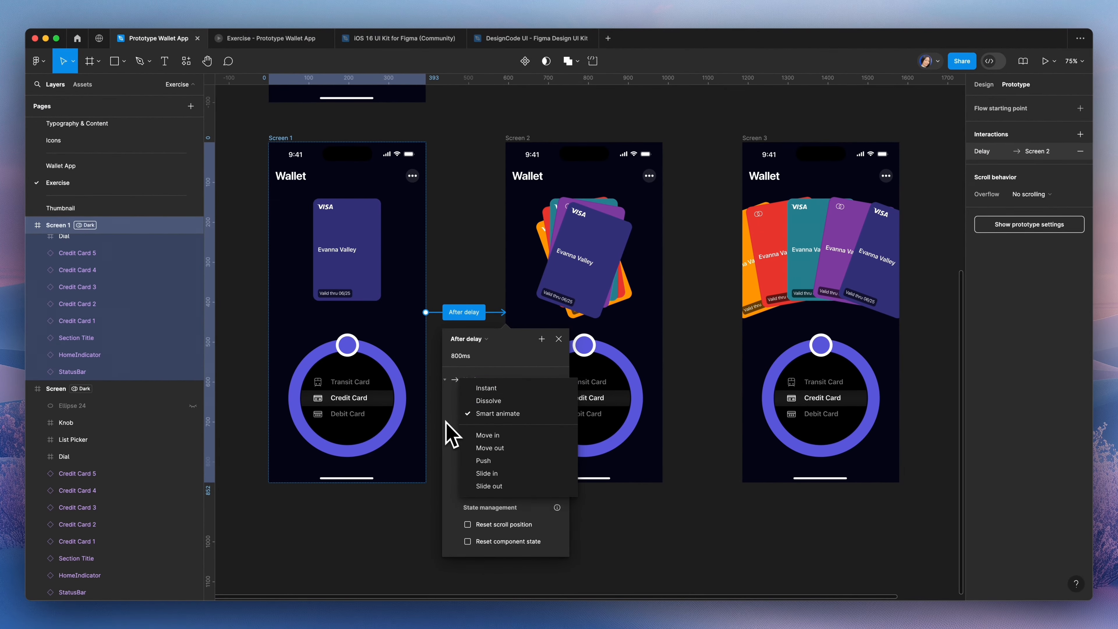
{"action": "left_click", "coordinate": [528, 416]}
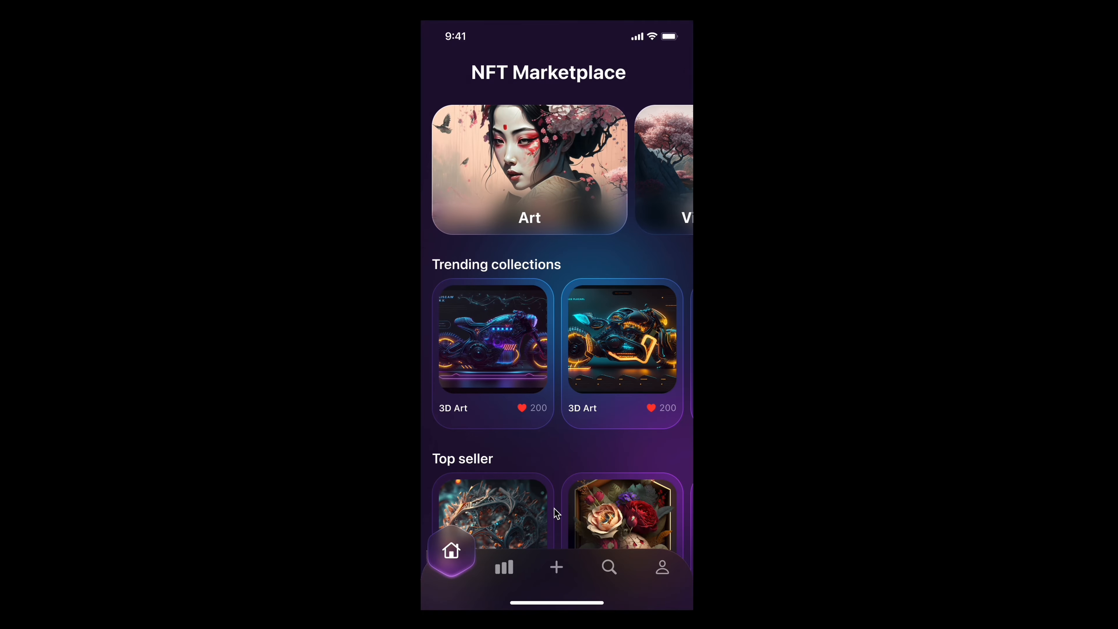
Preview the NFT Marketplace example prototype by browsing down to Hot new items, opening Stats and returning home.
{"action": "scroll", "coordinate": [540, 483], "scroll_direction": "down", "scroll_amount": 8}
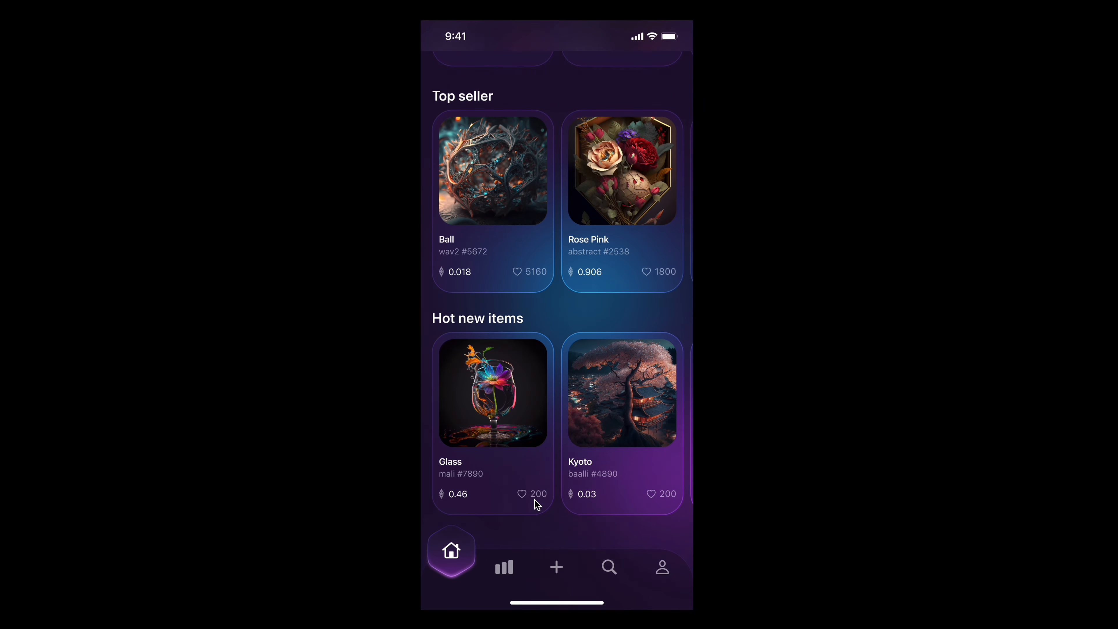
{"action": "left_click", "coordinate": [510, 570]}
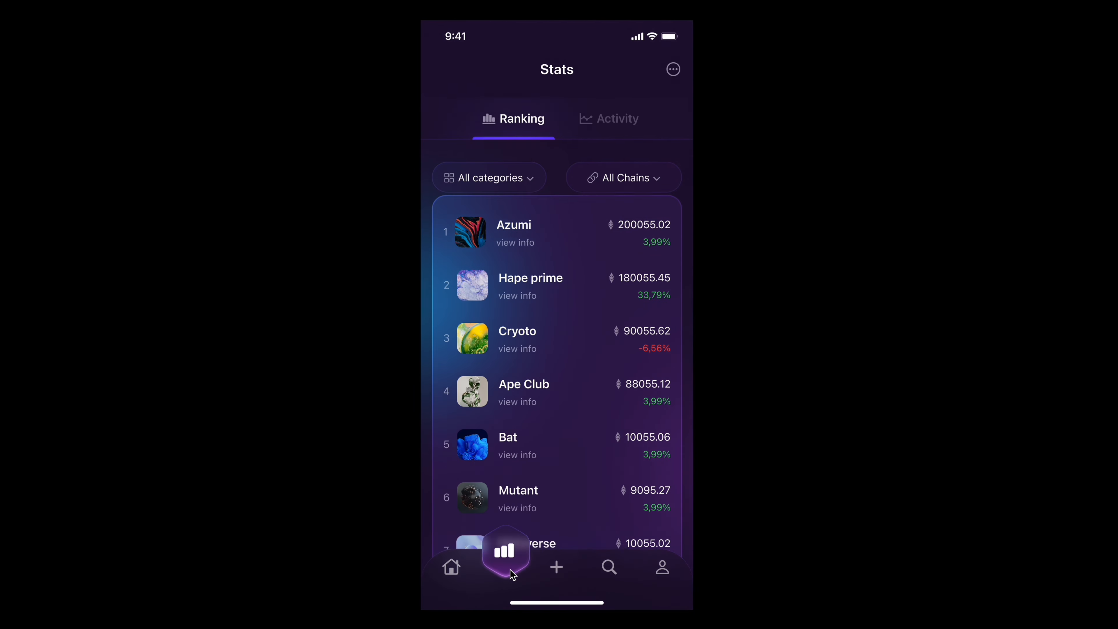
{"action": "left_click", "coordinate": [452, 569]}
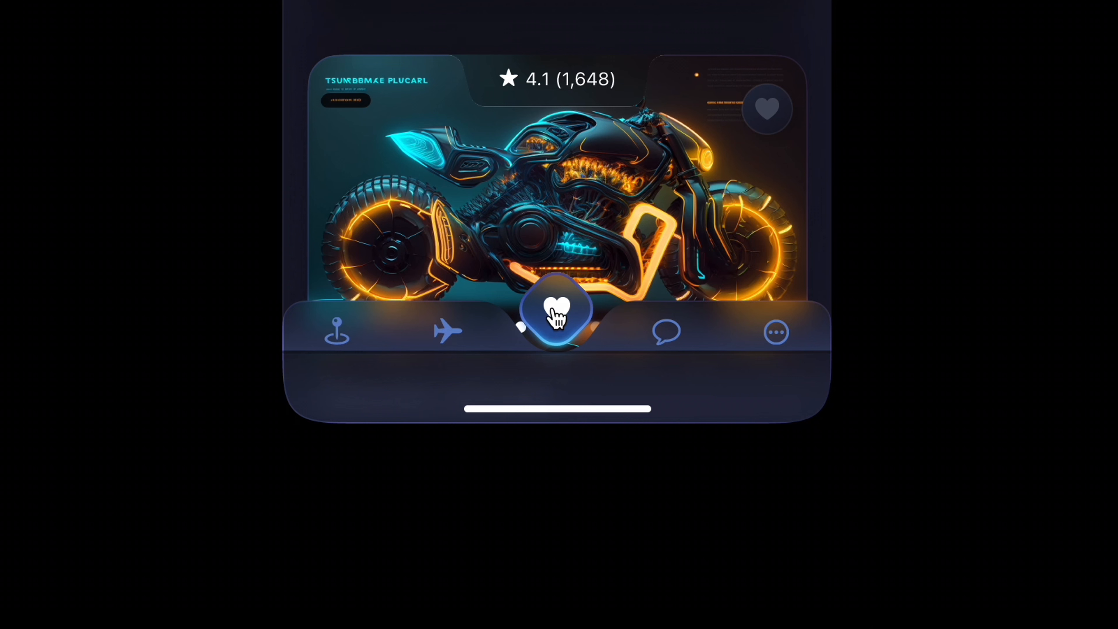
Preview the motorcycle example's tab bar animation by switching between the heart, joystick and airplane tabs.
{"action": "left_click", "coordinate": [556, 313]}
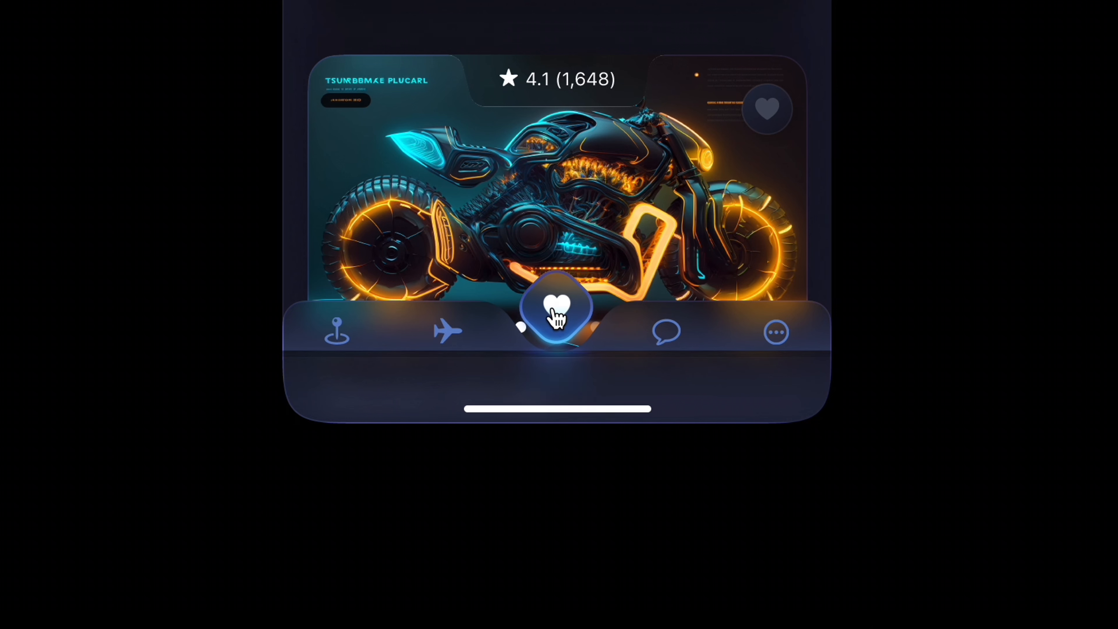
{"action": "left_click", "coordinate": [320, 341]}
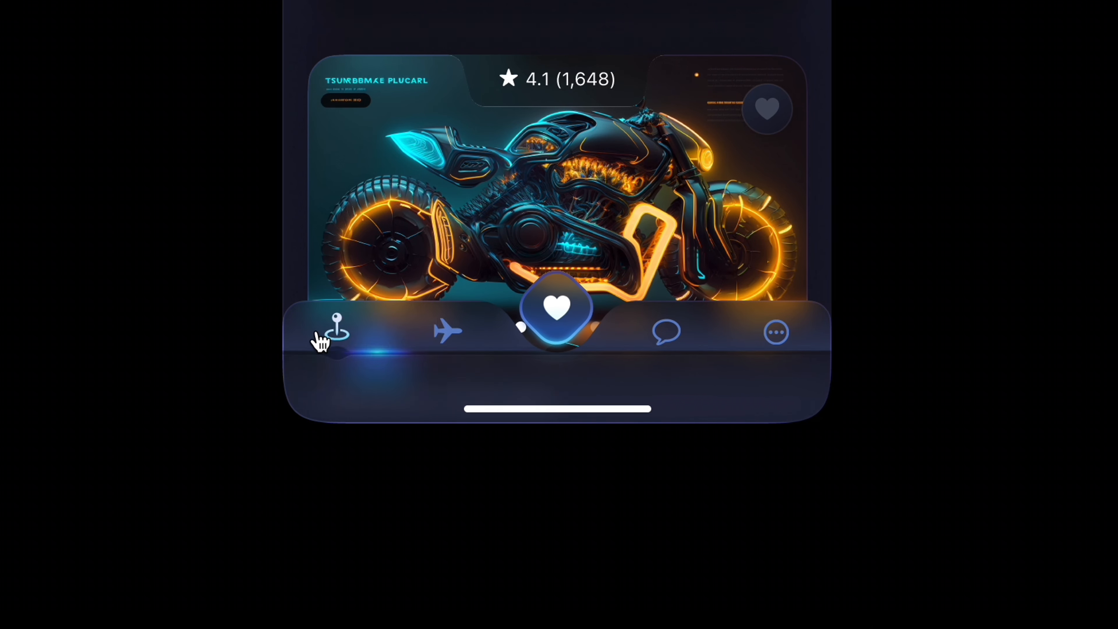
{"action": "left_click", "coordinate": [448, 334]}
{"action": "left_click", "coordinate": [571, 304]}
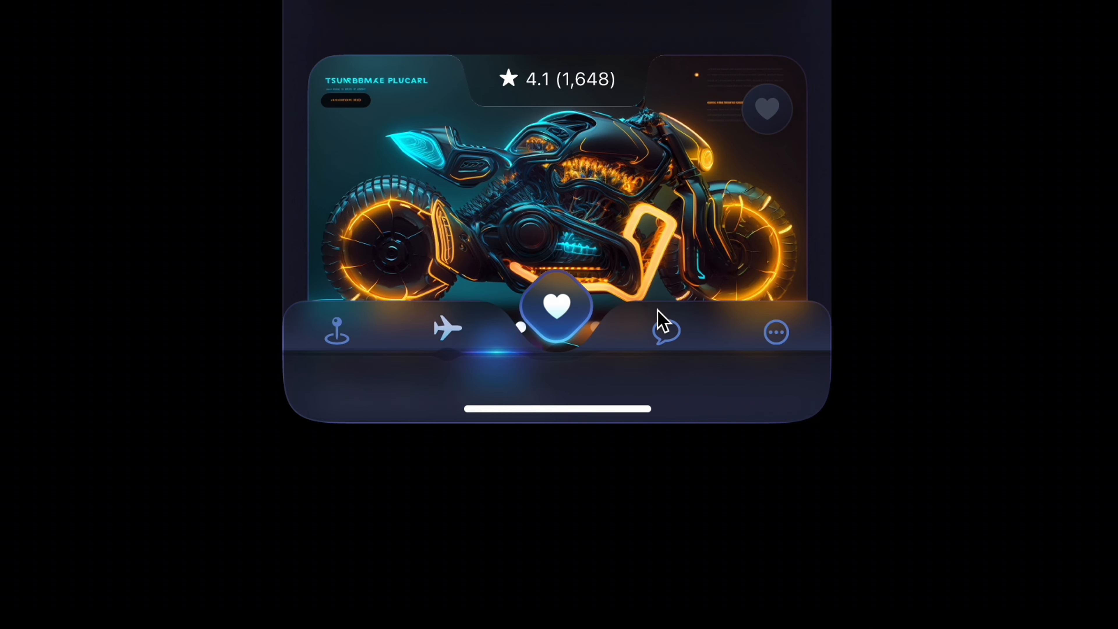
Preview the motorcycle example's chat tab and the two wallet examples by browsing their card stacks and opening a card.
{"action": "left_click", "coordinate": [670, 329]}
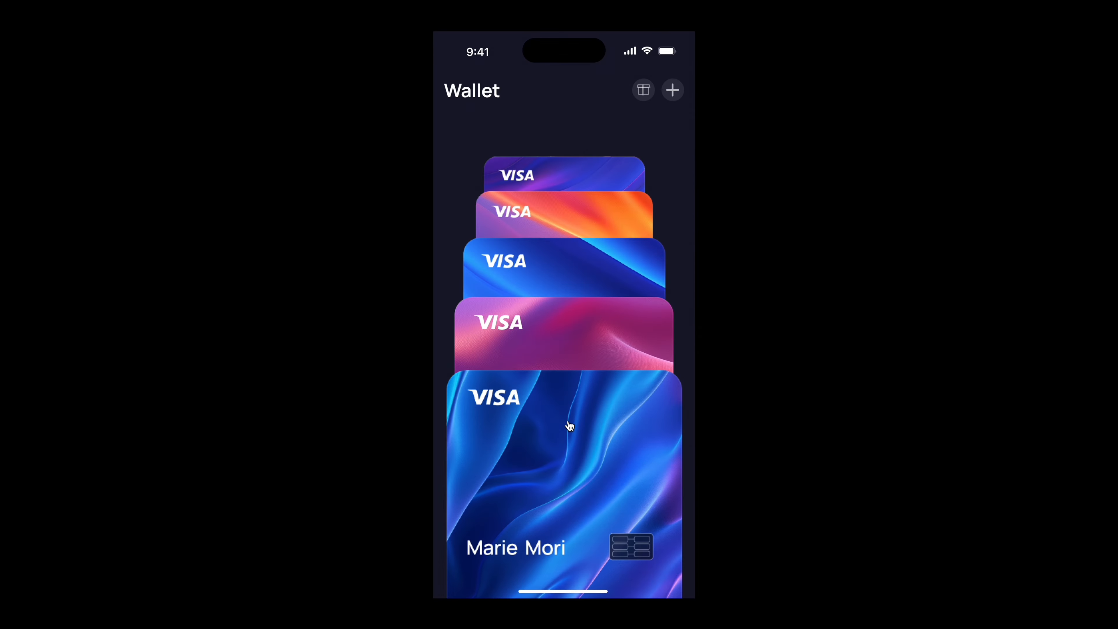
{"action": "left_click_drag", "start_coordinate": [568, 422], "coordinate": [563, 491]}
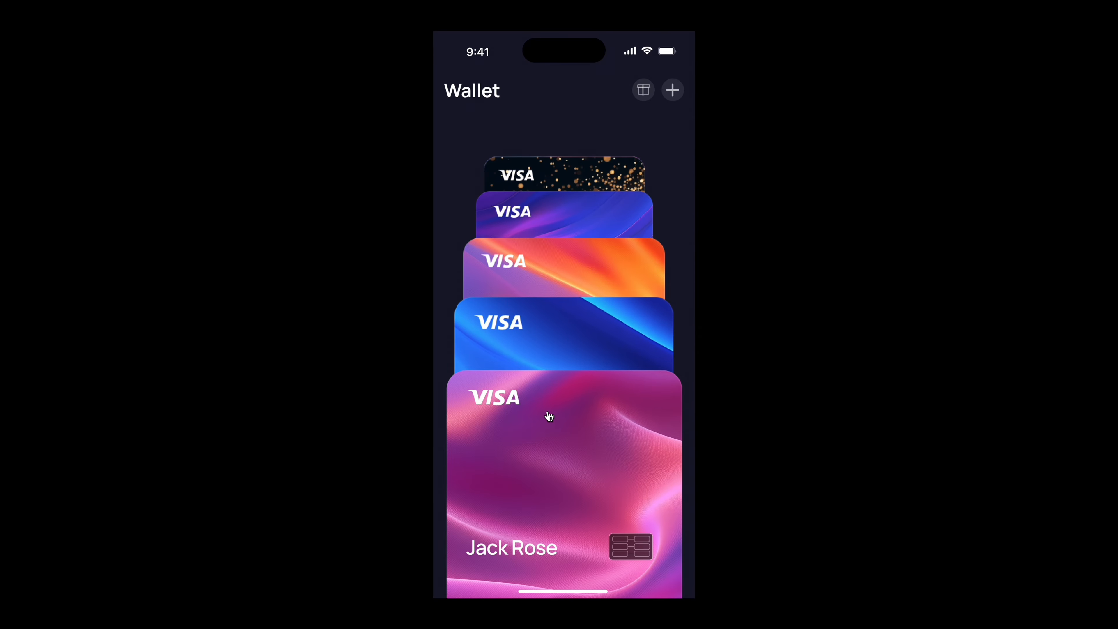
{"action": "left_click_drag", "start_coordinate": [548, 415], "coordinate": [544, 330]}
{"action": "left_click", "coordinate": [553, 340]}
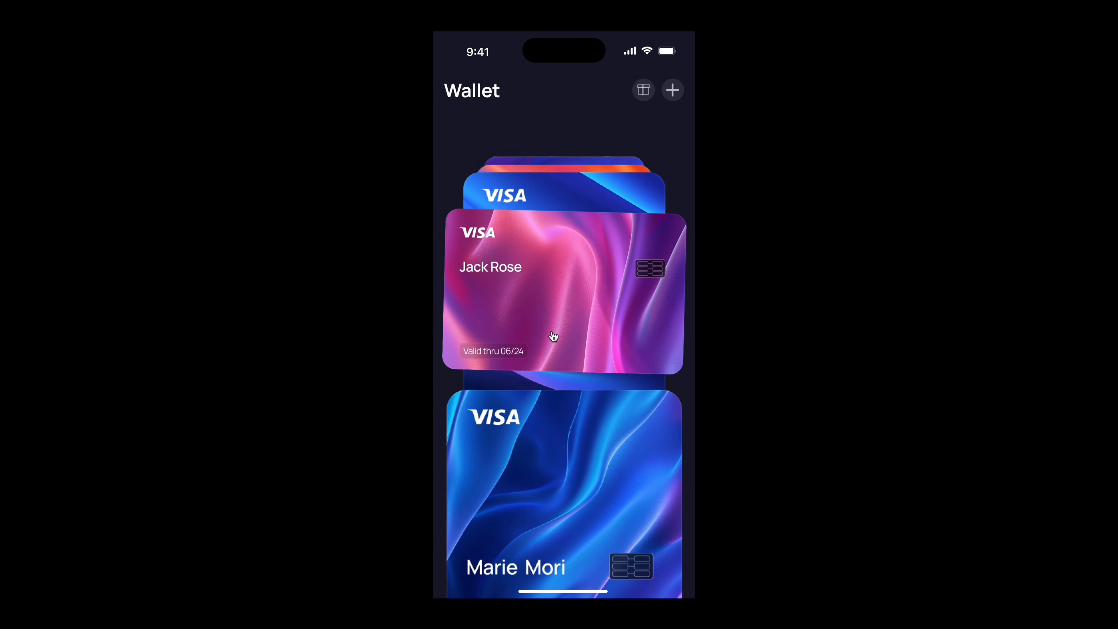
{"action": "left_click", "coordinate": [587, 339]}
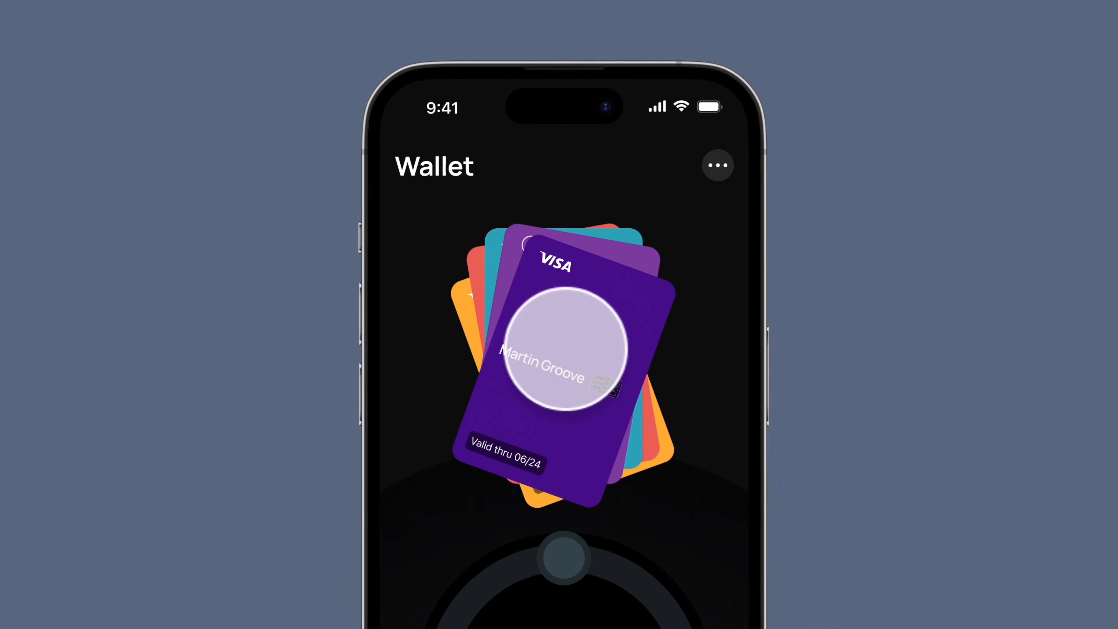
{"action": "left_click", "coordinate": [566, 349]}
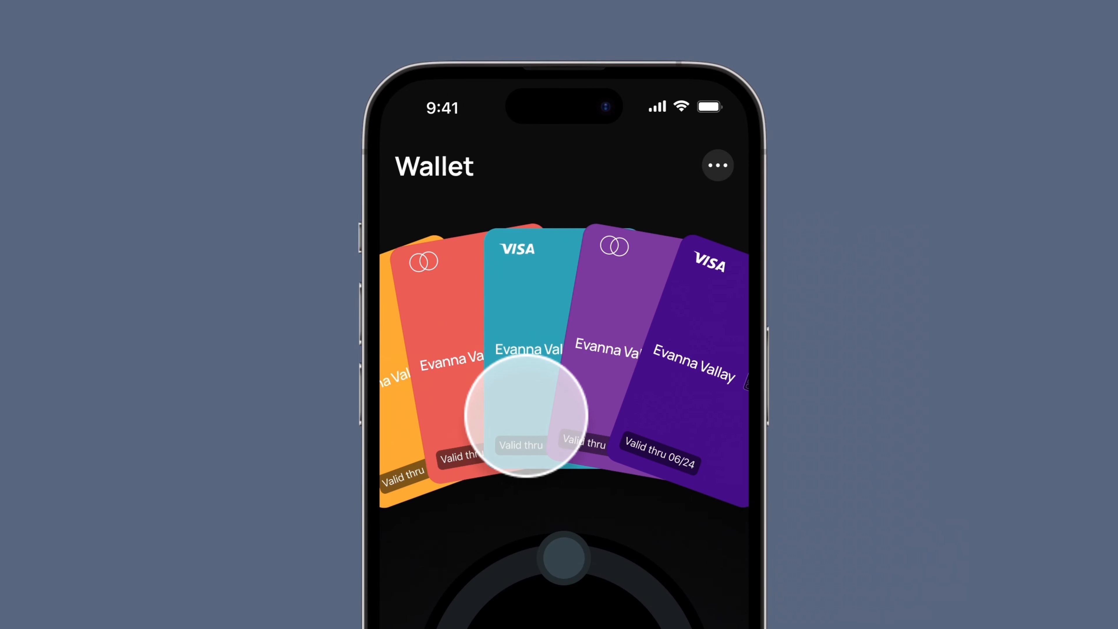
{"action": "left_click", "coordinate": [593, 349]}
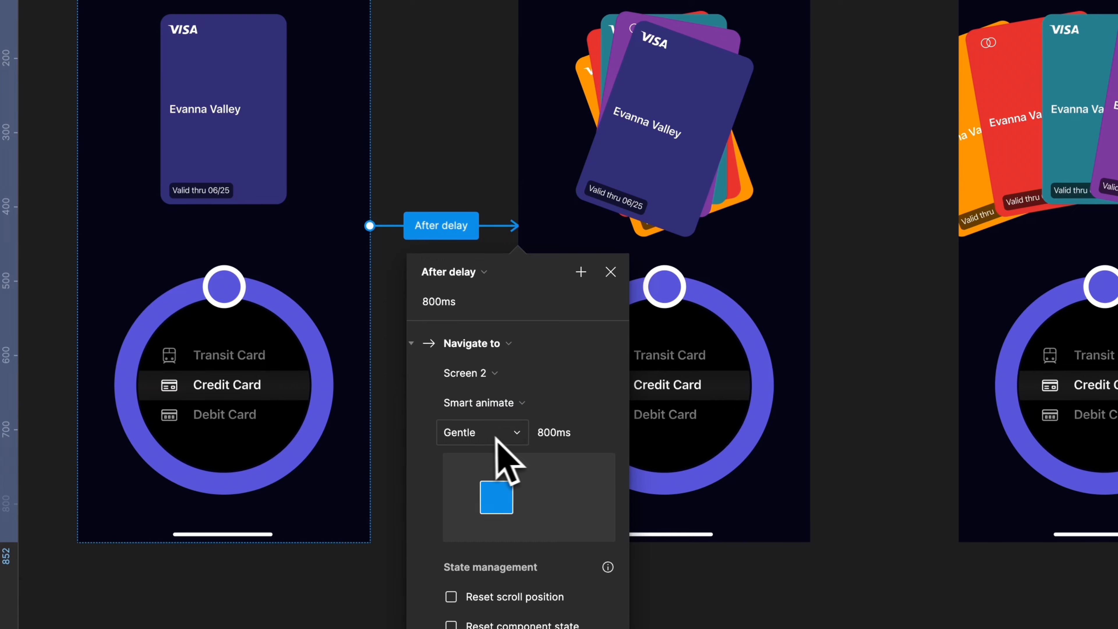
Open the Screen 1 connection's easing options and read Figma Learn's guide to easing Bezier presets, custom easing and spring animation presets.
{"action": "left_click", "coordinate": [513, 432]}
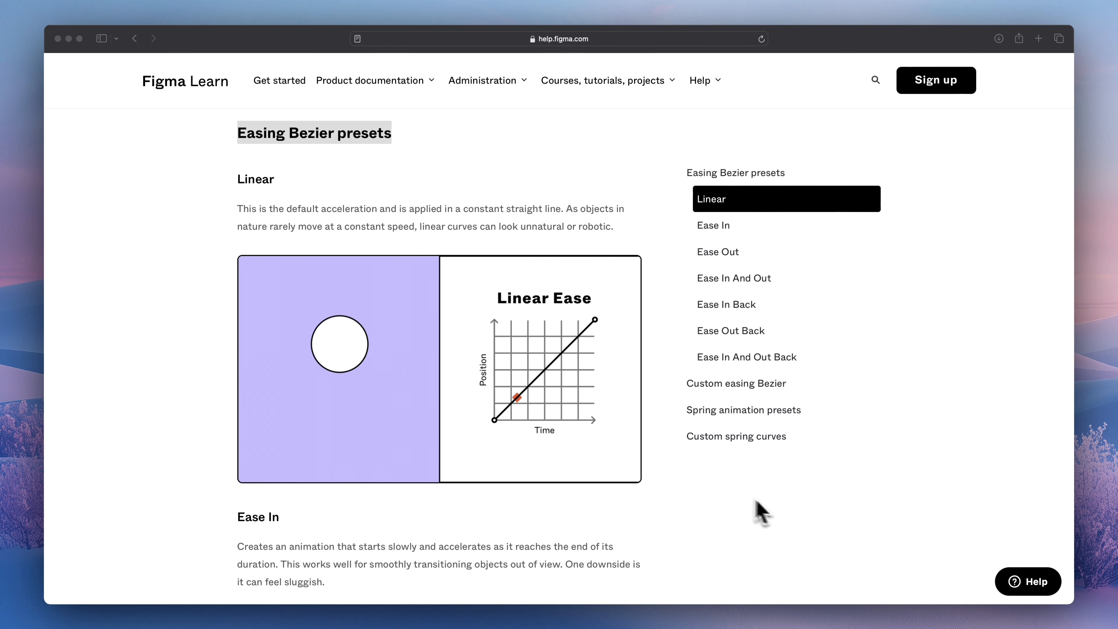
{"action": "scroll", "coordinate": [908, 545], "scroll_direction": "down", "scroll_amount": 9}
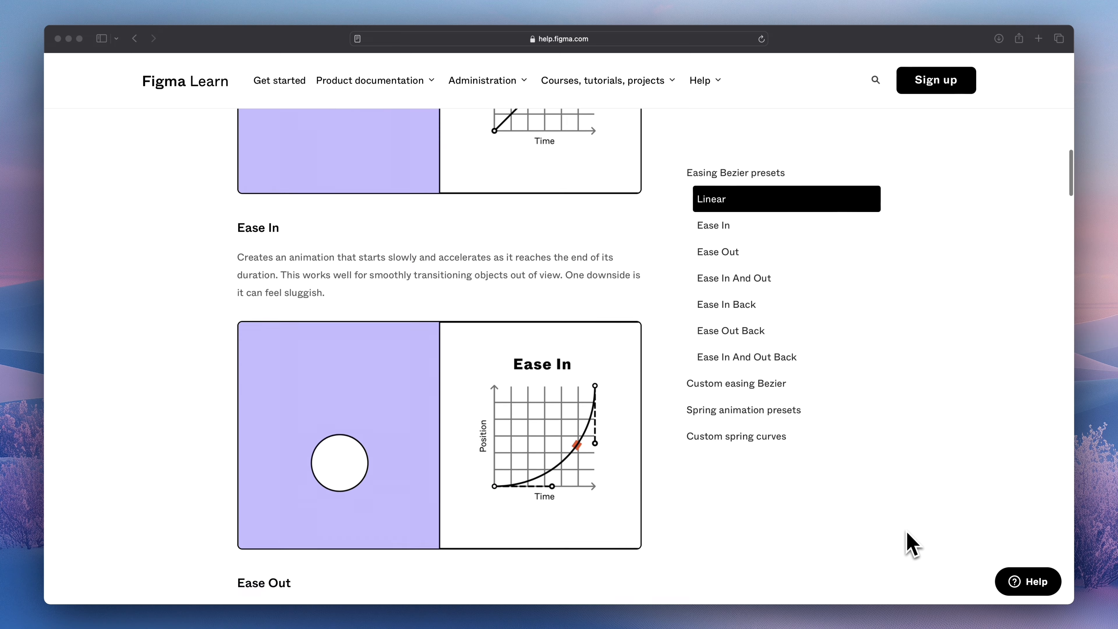
{"action": "scroll", "coordinate": [911, 545], "scroll_direction": "down", "scroll_amount": 3}
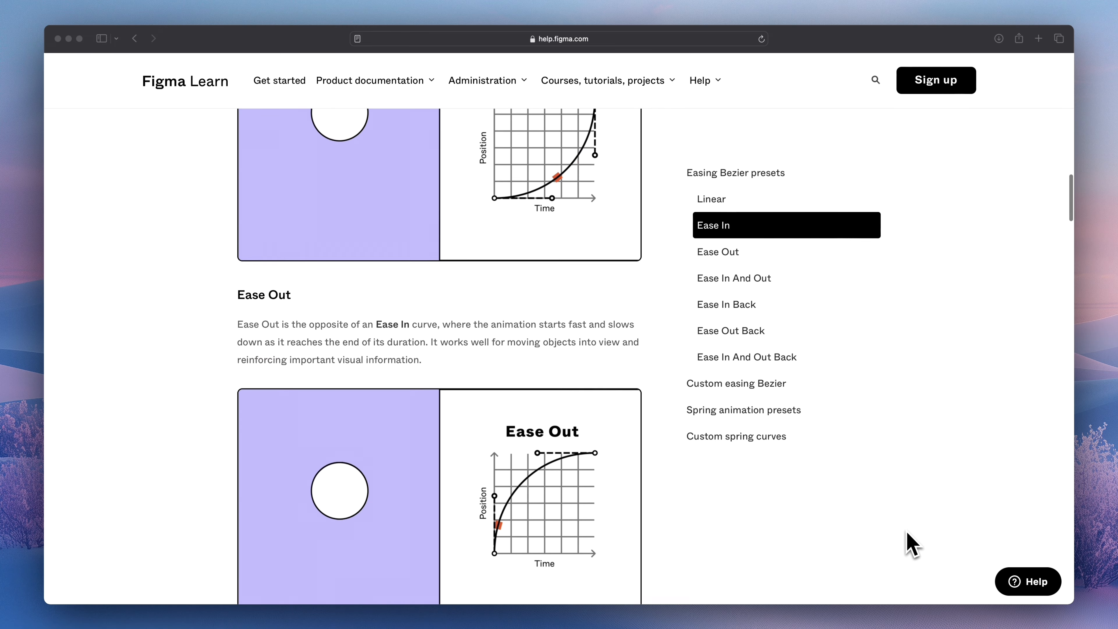
{"action": "scroll", "coordinate": [910, 545], "scroll_direction": "down", "scroll_amount": 3}
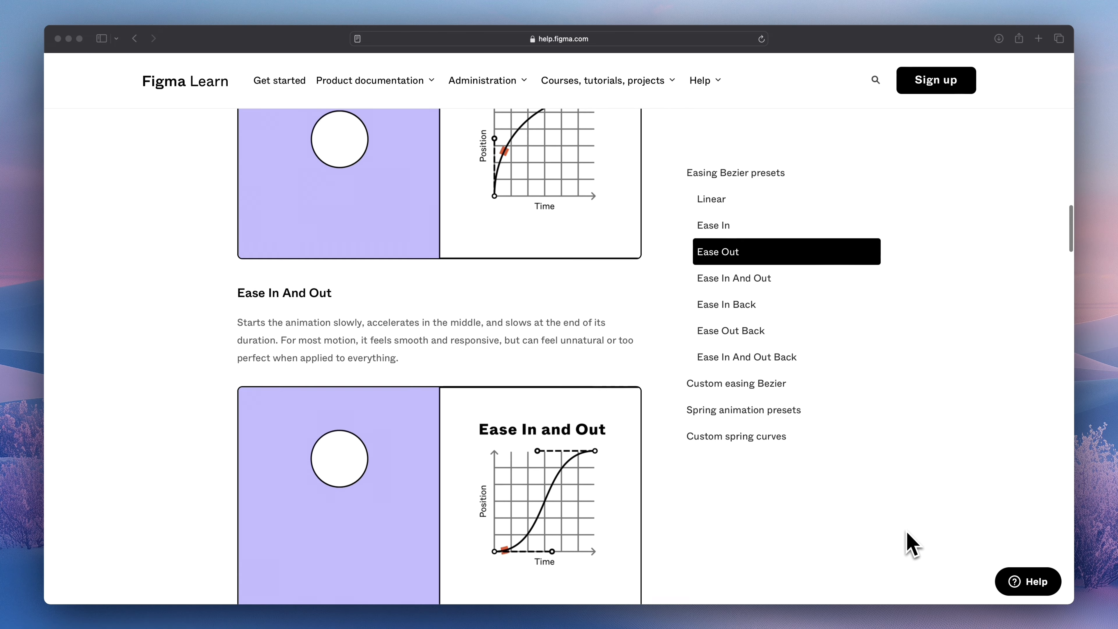
{"action": "scroll", "coordinate": [911, 545], "scroll_direction": "down", "scroll_amount": 7}
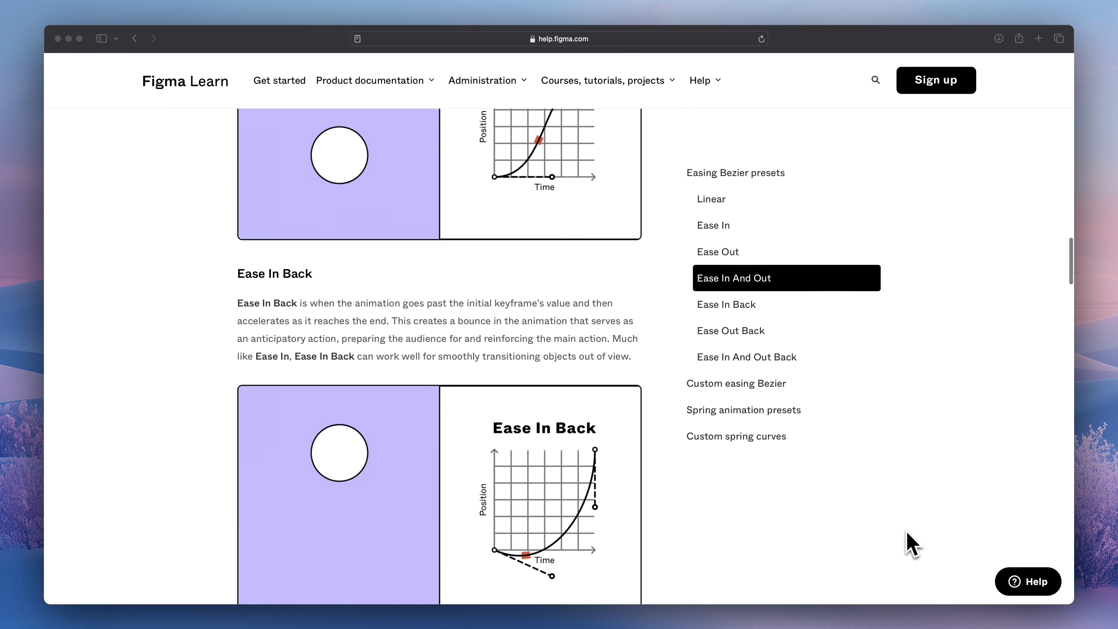
{"action": "scroll", "coordinate": [912, 545], "scroll_direction": "down", "scroll_amount": 6}
{"action": "scroll", "coordinate": [911, 545], "scroll_direction": "down", "scroll_amount": 12}
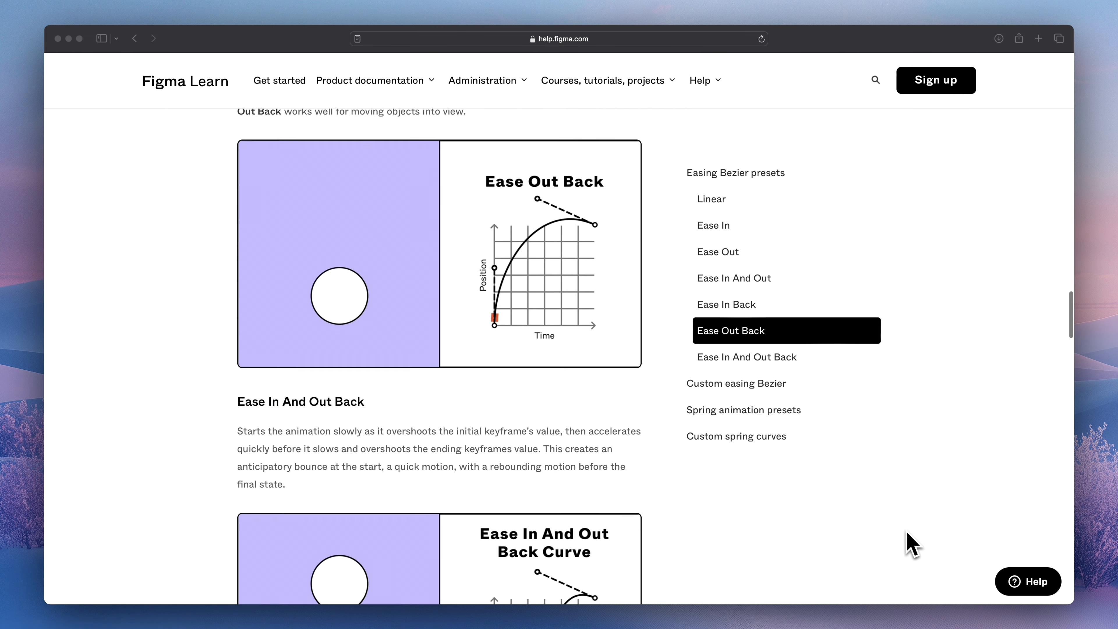
{"action": "scroll", "coordinate": [911, 545], "scroll_direction": "down", "scroll_amount": 10}
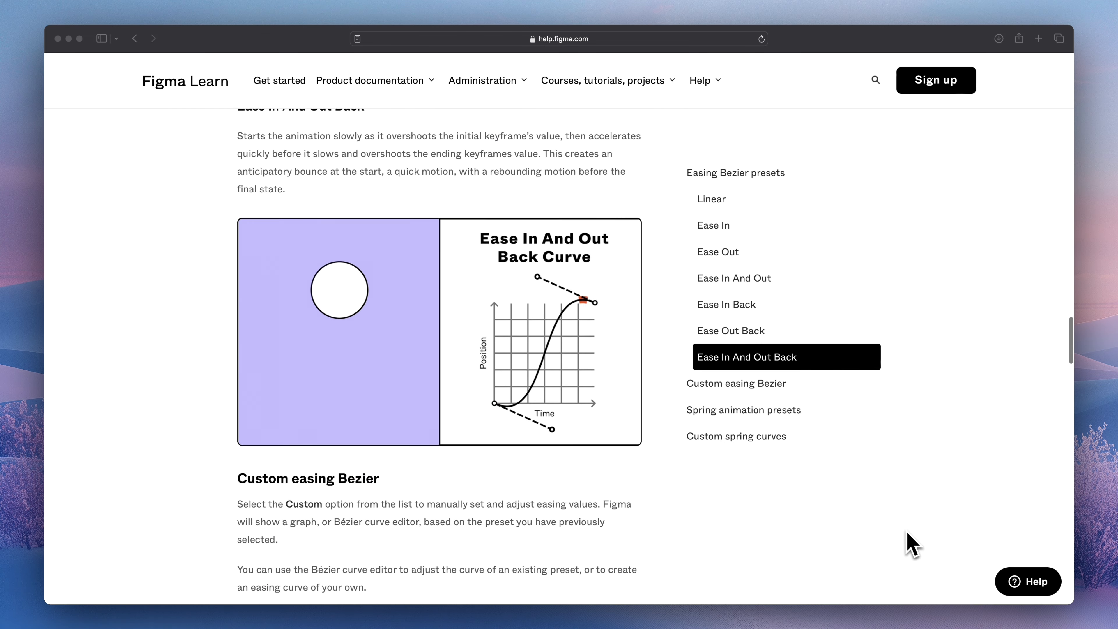
{"action": "scroll", "coordinate": [910, 545], "scroll_direction": "down", "scroll_amount": 9}
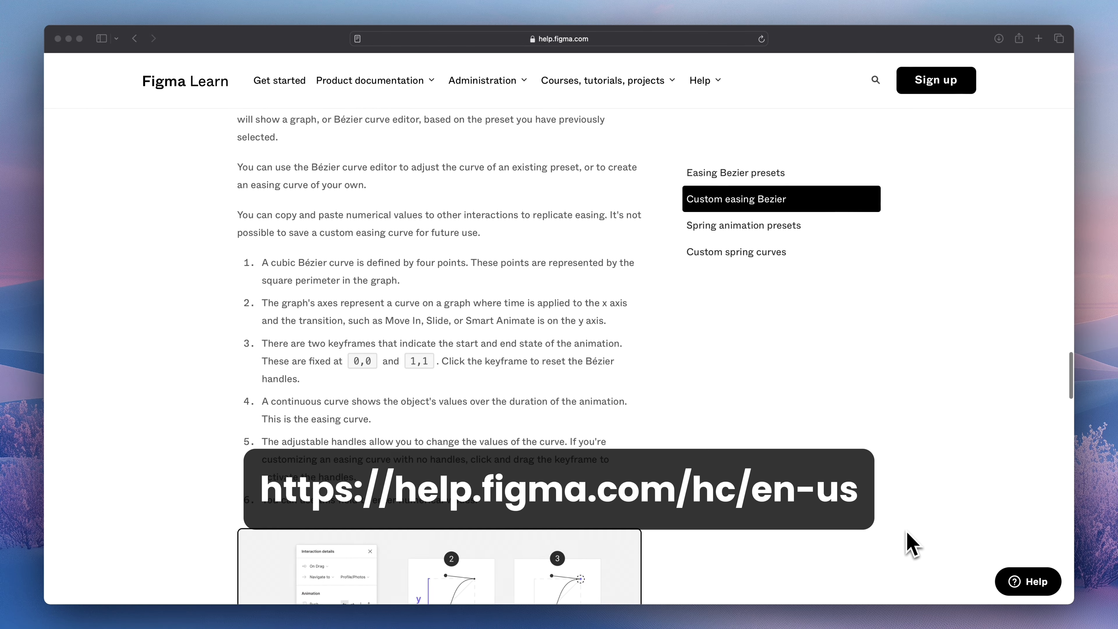
{"action": "scroll", "coordinate": [911, 545], "scroll_direction": "down", "scroll_amount": 7}
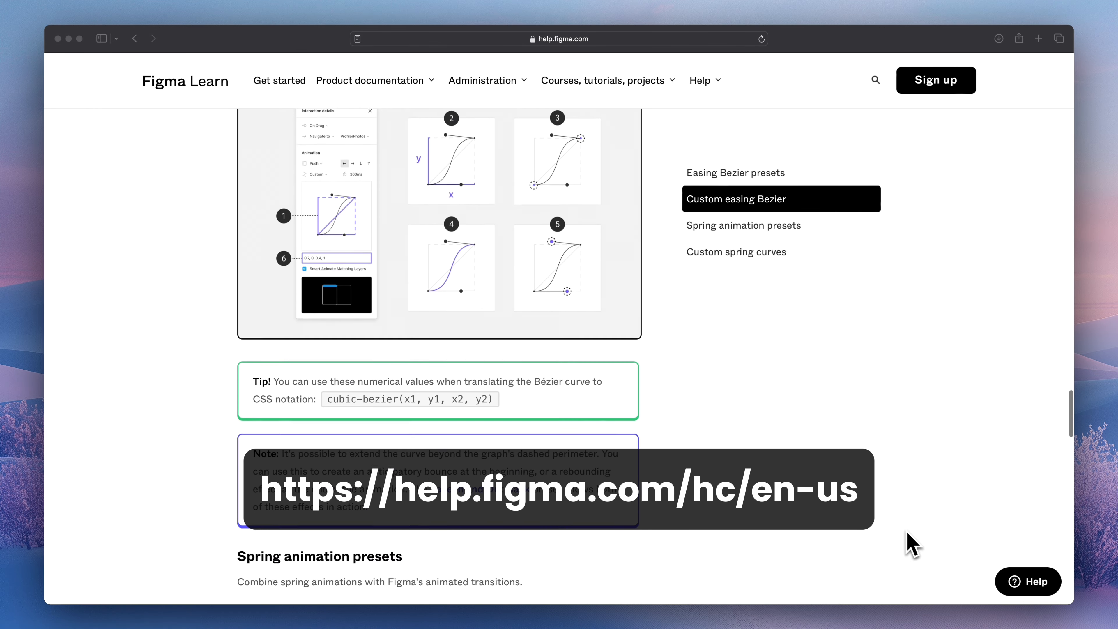
{"action": "scroll", "coordinate": [910, 545], "scroll_direction": "down", "scroll_amount": 18}
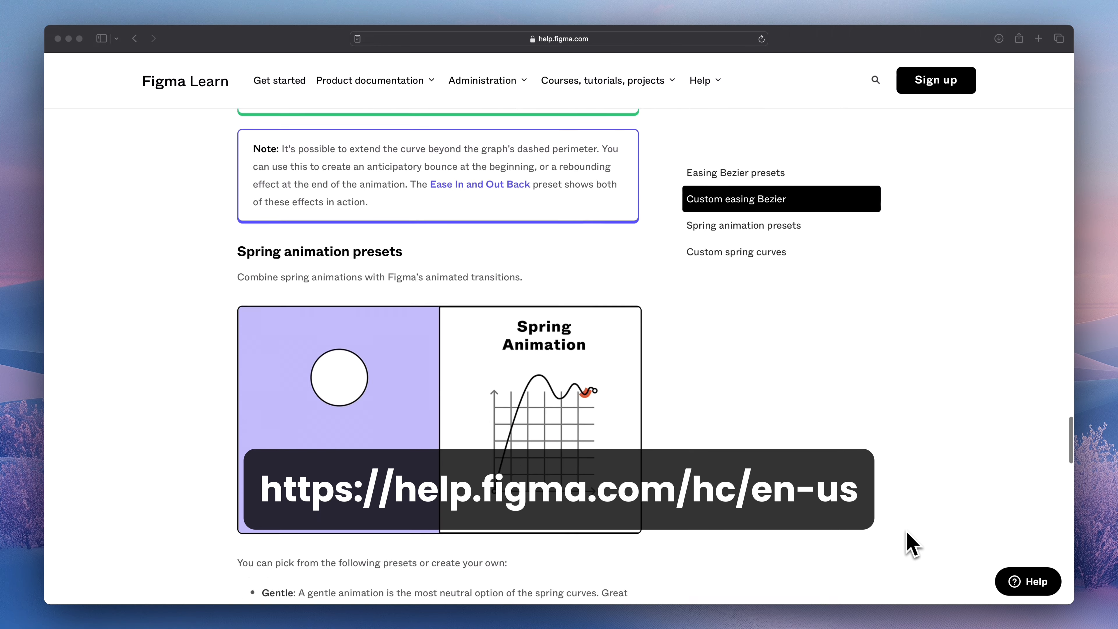
{"action": "scroll", "coordinate": [911, 544], "scroll_direction": "down", "scroll_amount": 2}
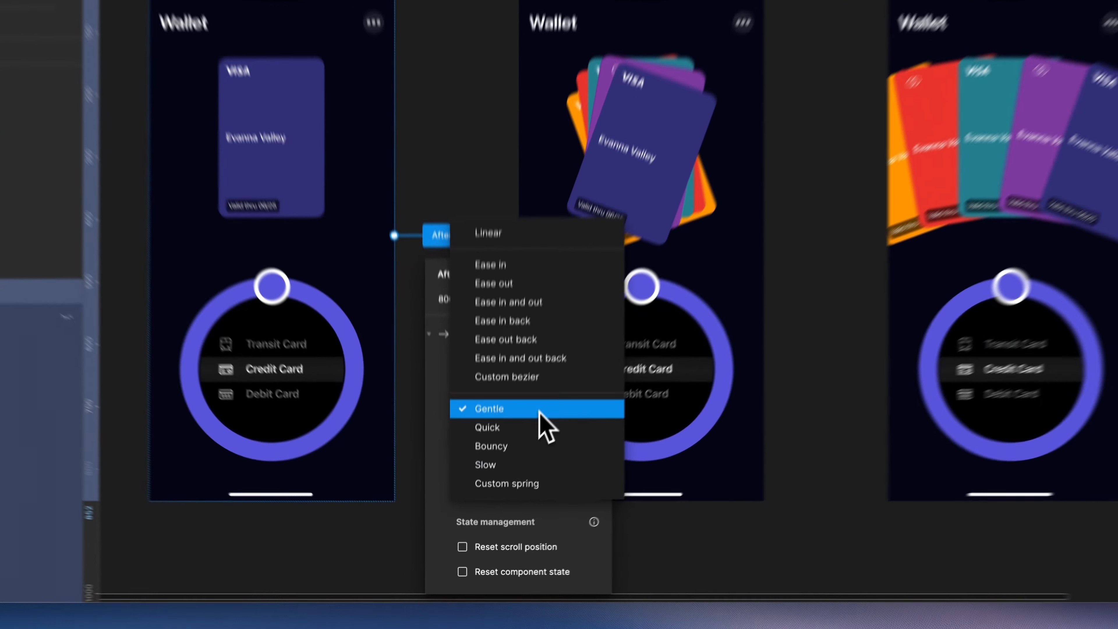
Keep Gentle easing at 800ms for the Screen 1 to Screen 2 connection and close its interaction details.
{"action": "left_click", "coordinate": [522, 470]}
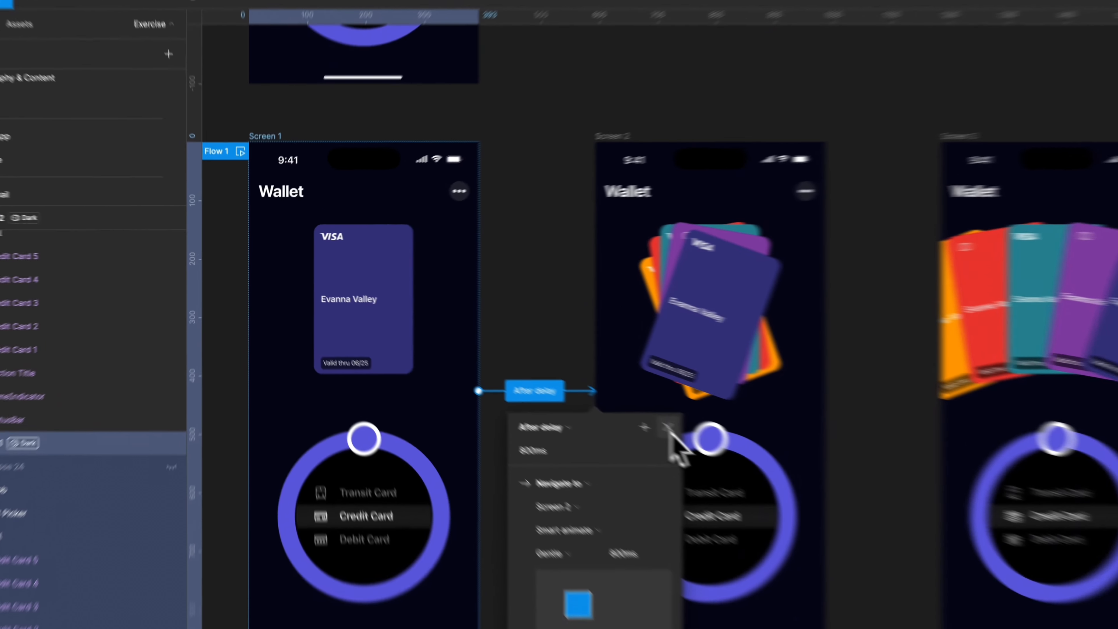
{"action": "left_click", "coordinate": [553, 378]}
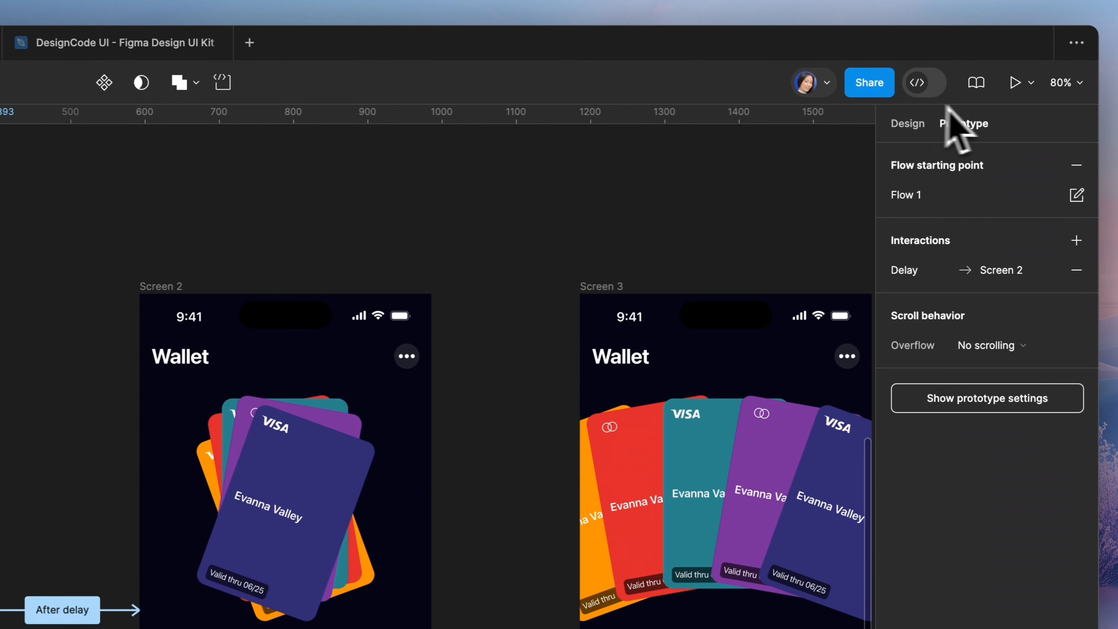
Preview the prototype from Flow 1 in a floating window and move that window clear of the Screen 1 frame.
{"action": "left_click", "coordinate": [1010, 83]}
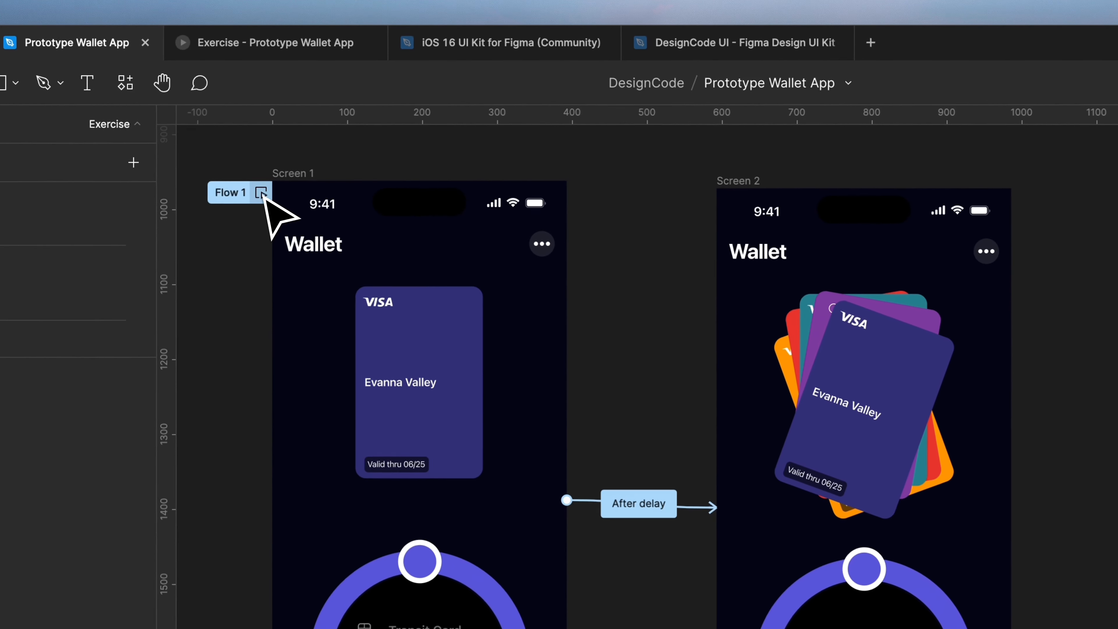
{"action": "left_click", "coordinate": [285, 121]}
{"action": "left_click_drag", "start_coordinate": [272, 168], "coordinate": [1009, 169]}
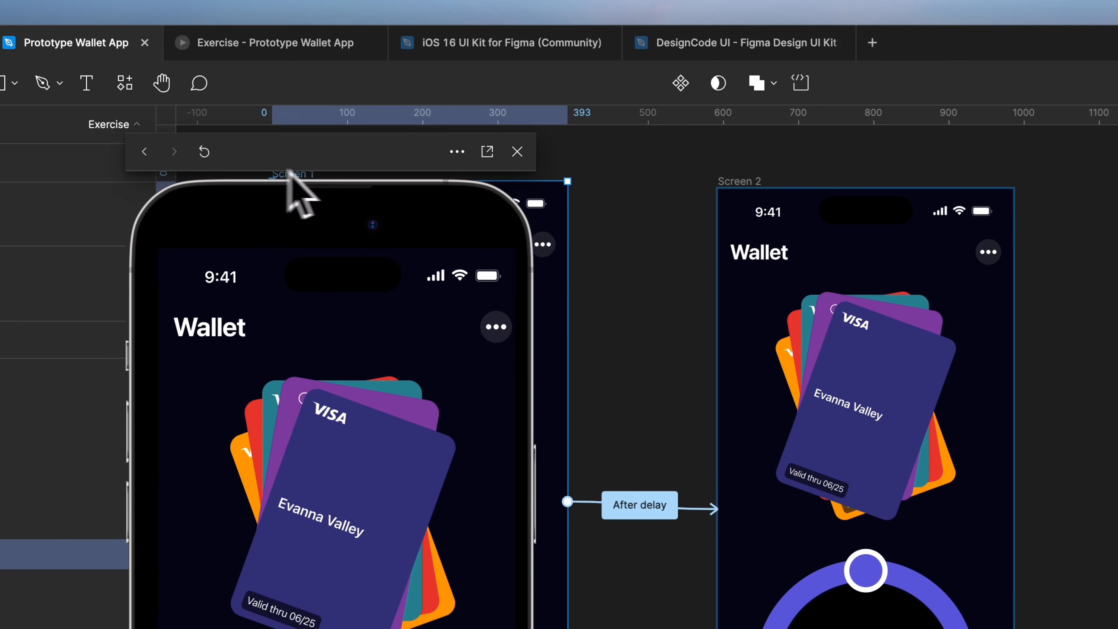
{"action": "left_click_drag", "start_coordinate": [868, 153], "coordinate": [980, 165]}
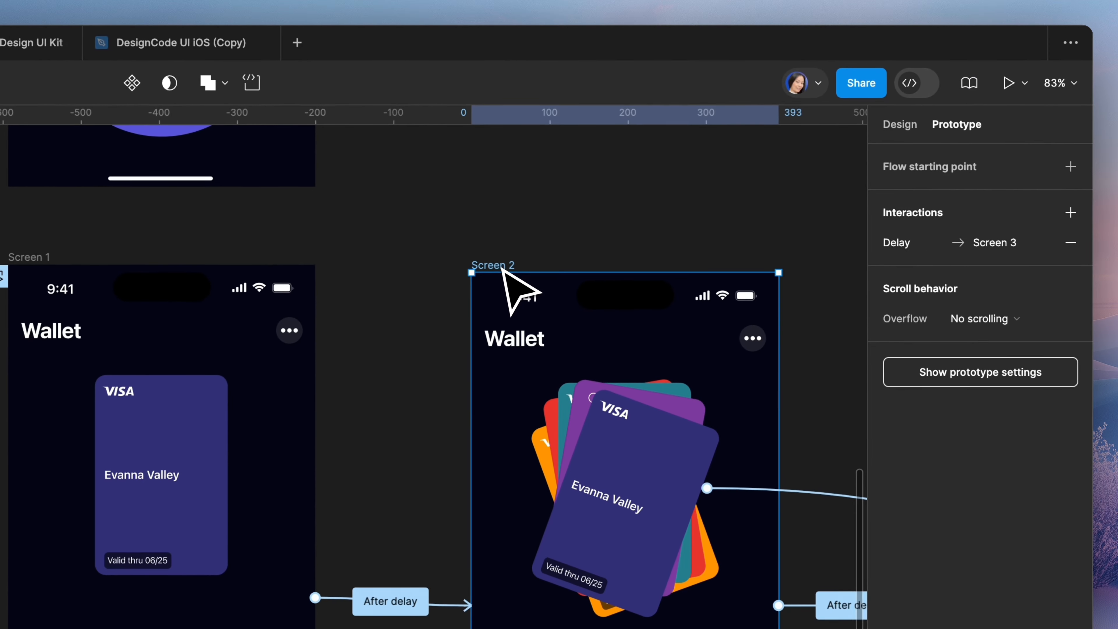
Try to add a flow starting point to the Screen 2 frame.
{"action": "left_click", "coordinate": [1071, 167]}
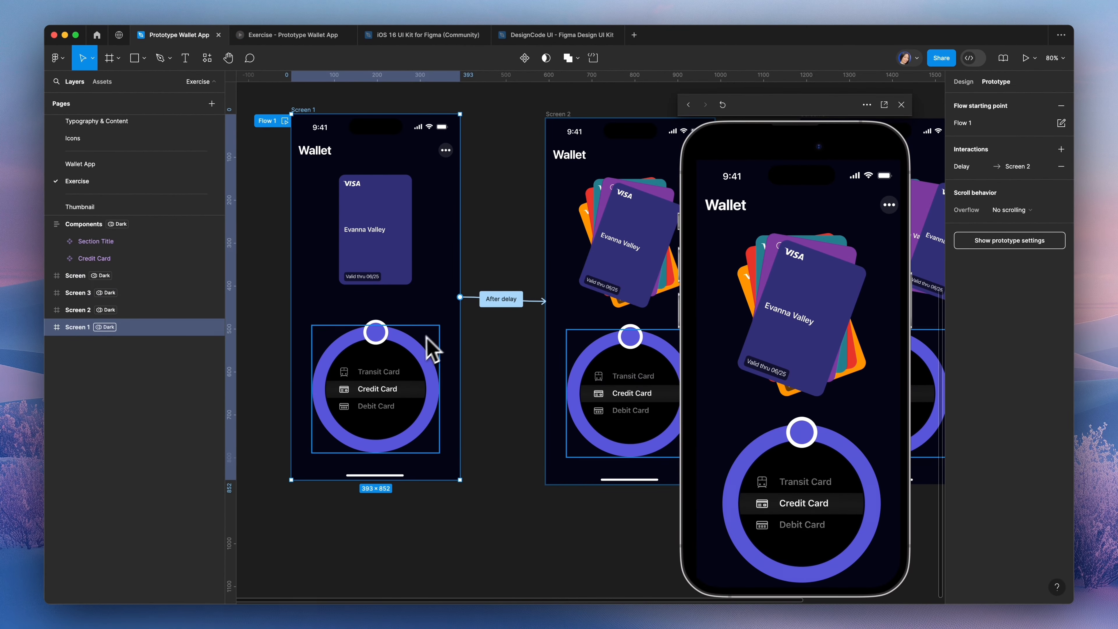
Try the Quick and Slow easing presets on the Screen 1 to Screen 2 connection.
{"action": "left_click", "coordinate": [497, 301]}
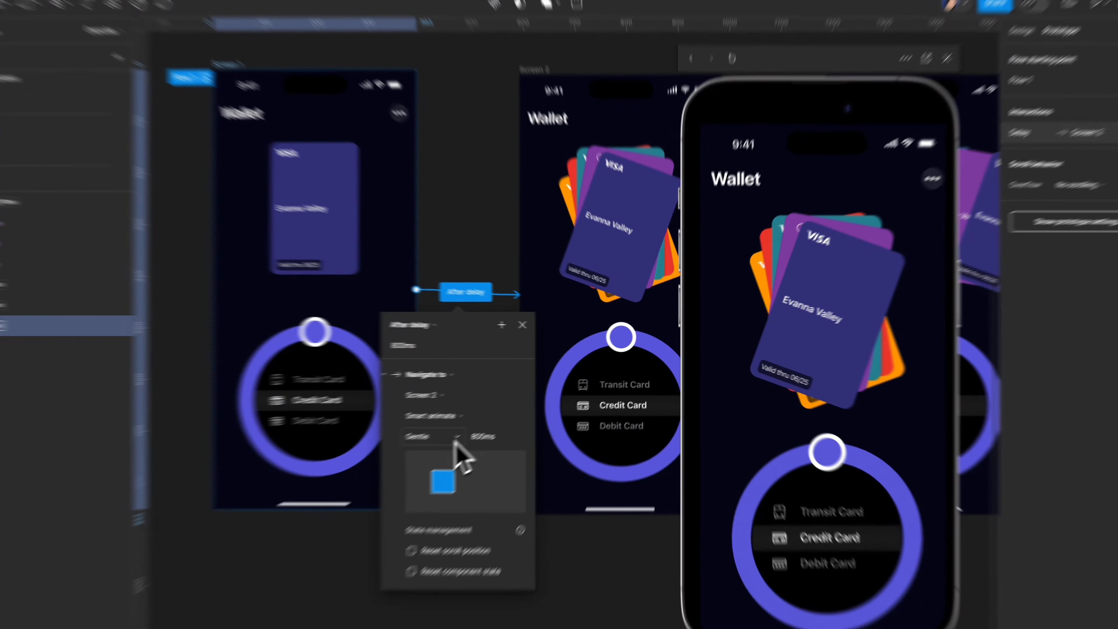
{"action": "left_click", "coordinate": [487, 420]}
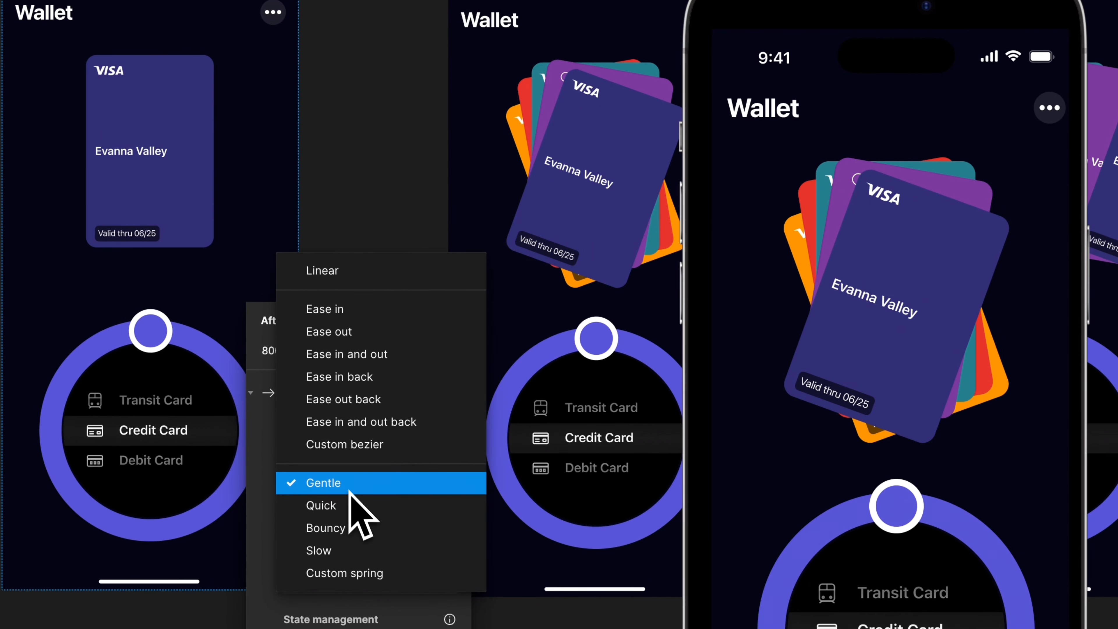
{"action": "left_click", "coordinate": [351, 505]}
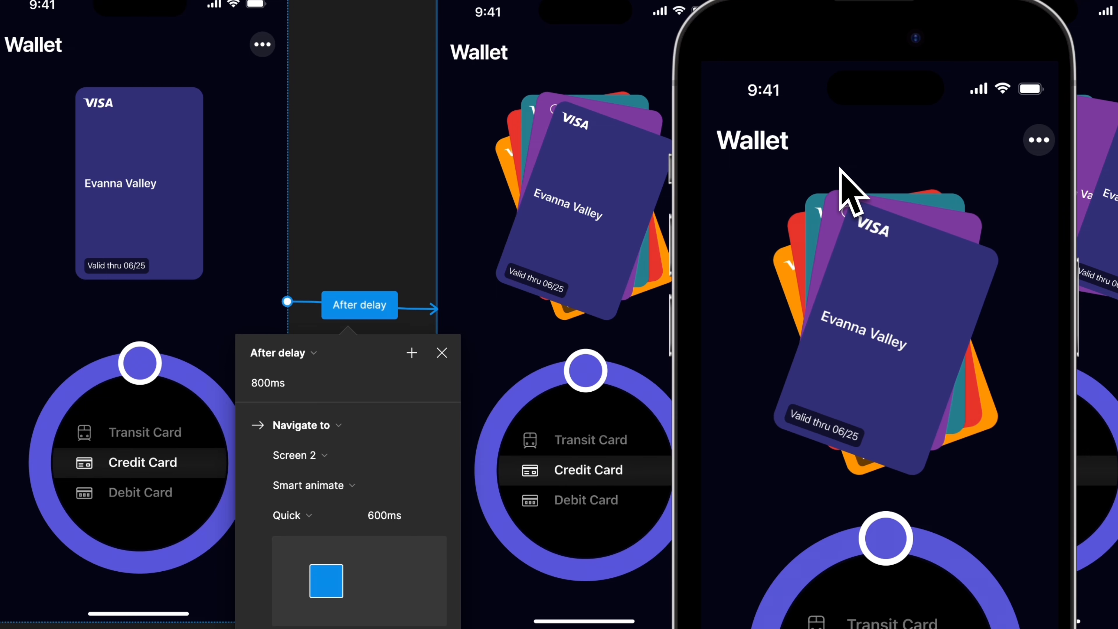
{"action": "left_click", "coordinate": [308, 516]}
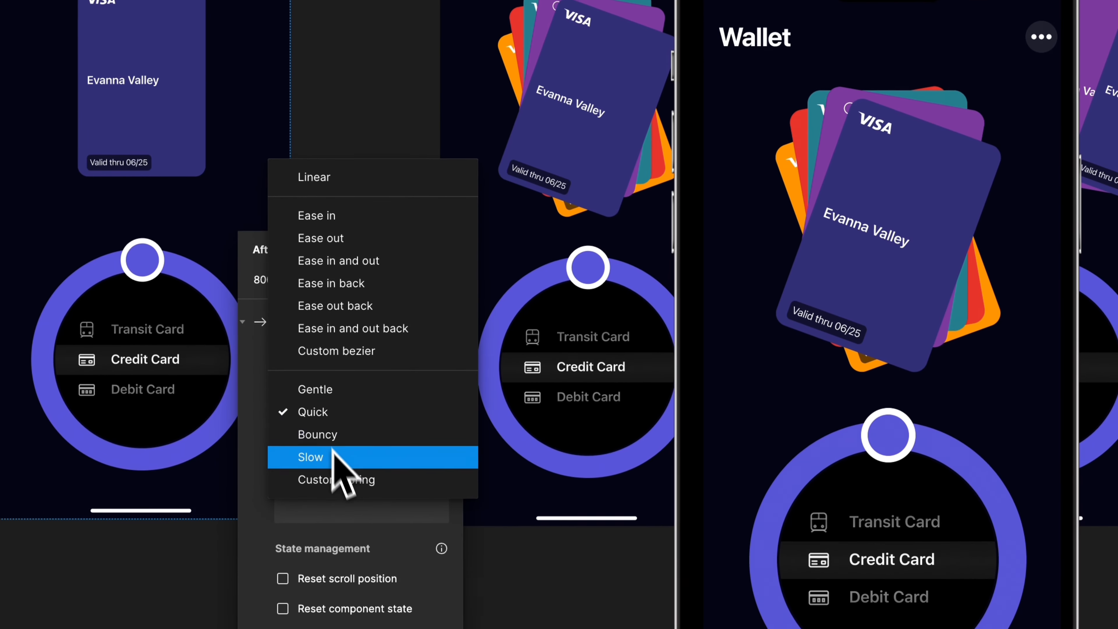
{"action": "left_click", "coordinate": [359, 458]}
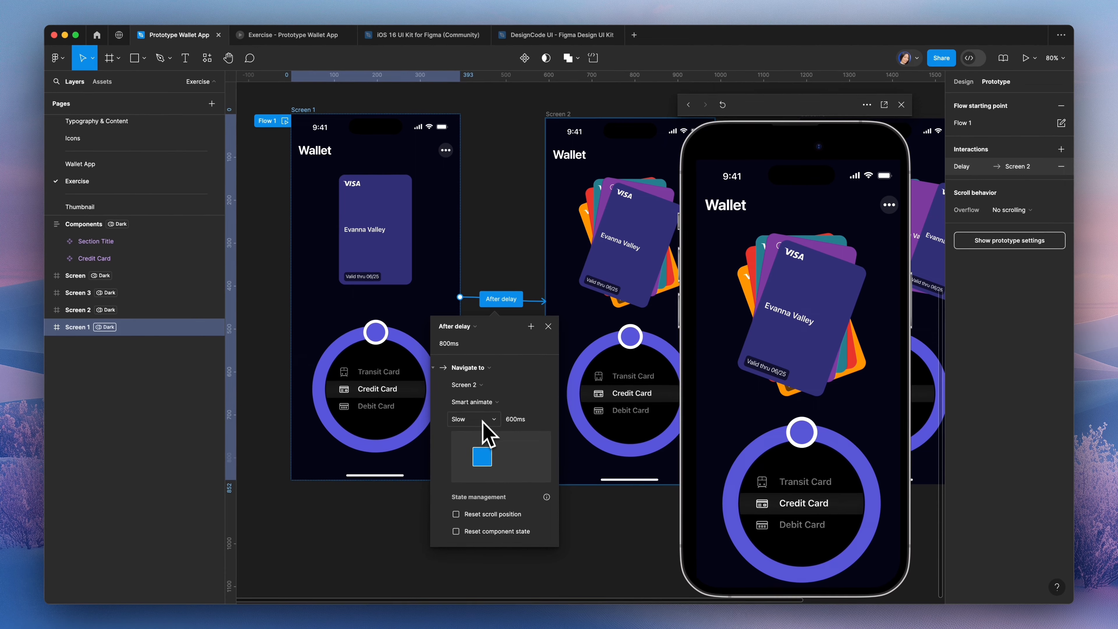
Try the Instant and Move in animations on the Screen 1 to Screen 2 connection.
{"action": "left_click", "coordinate": [505, 403]}
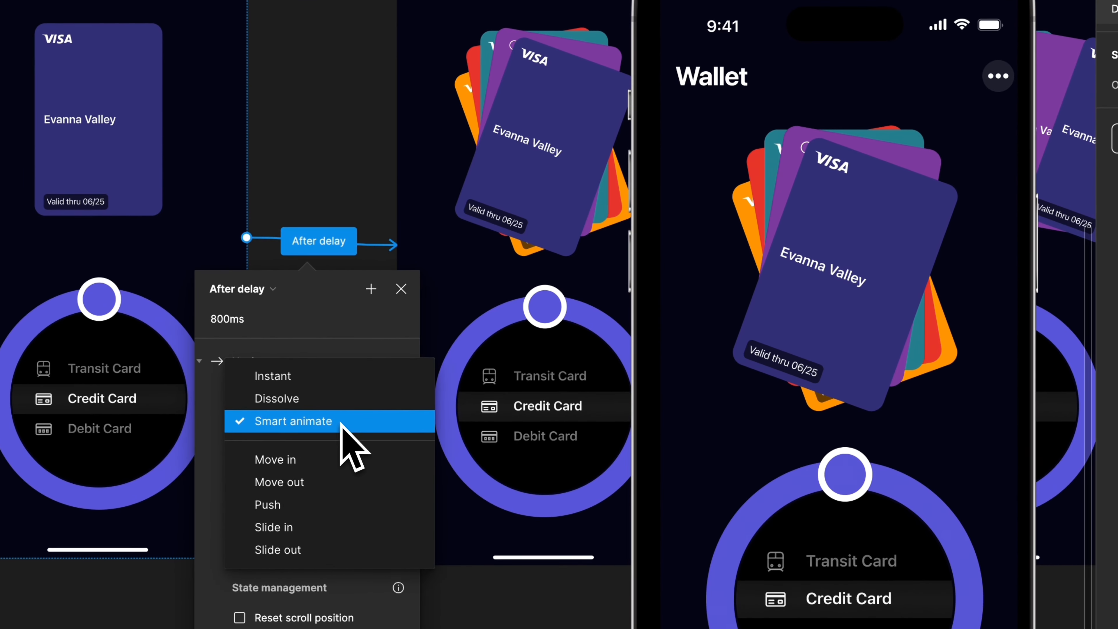
{"action": "left_click", "coordinate": [341, 377]}
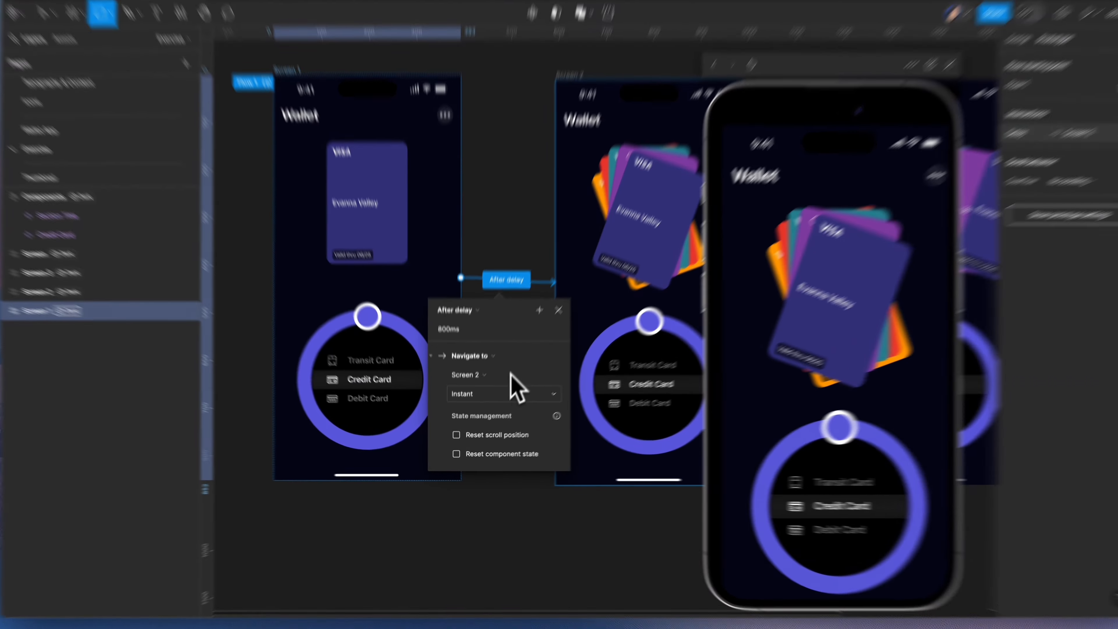
{"action": "left_click", "coordinate": [504, 402]}
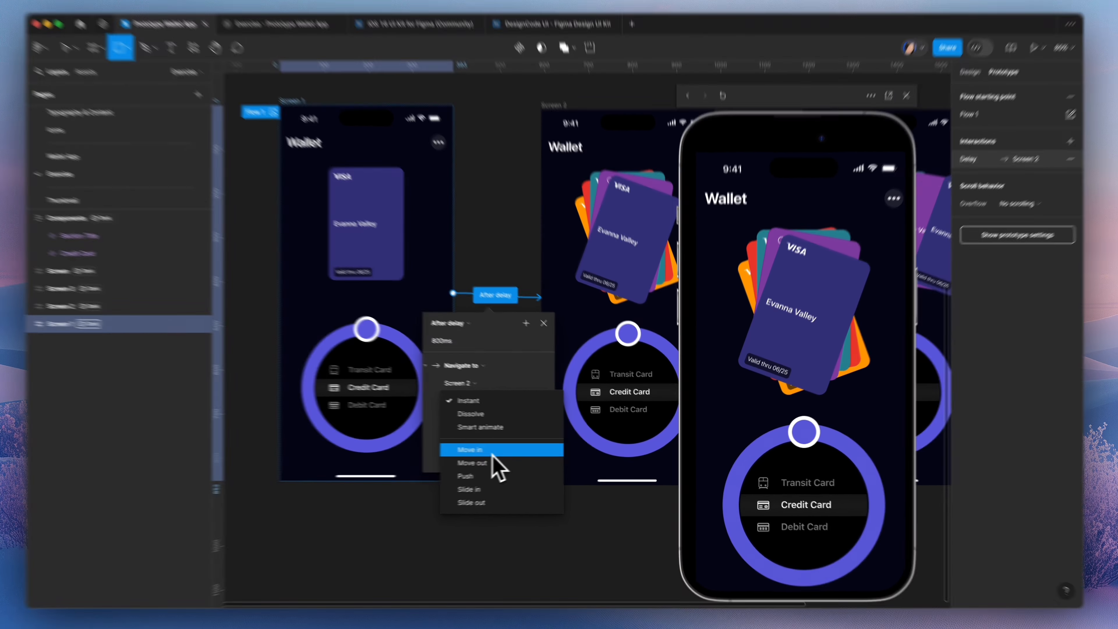
{"action": "left_click", "coordinate": [498, 449]}
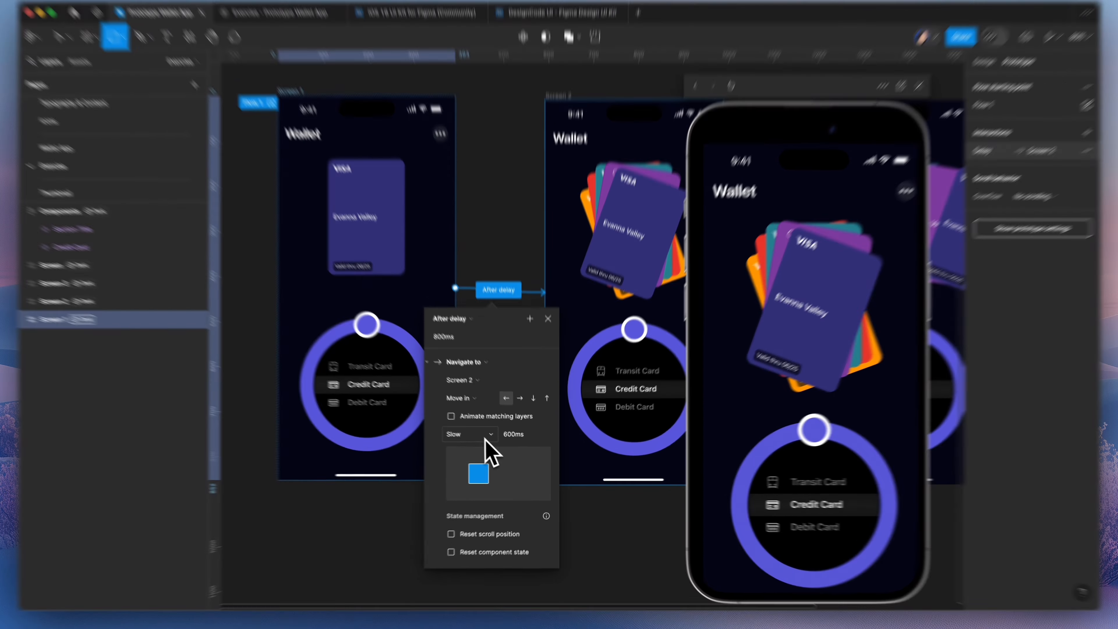
Set the Screen 1 connection's easing to Gentle at 800ms and its animation to Smart animate.
{"action": "left_click", "coordinate": [458, 436]}
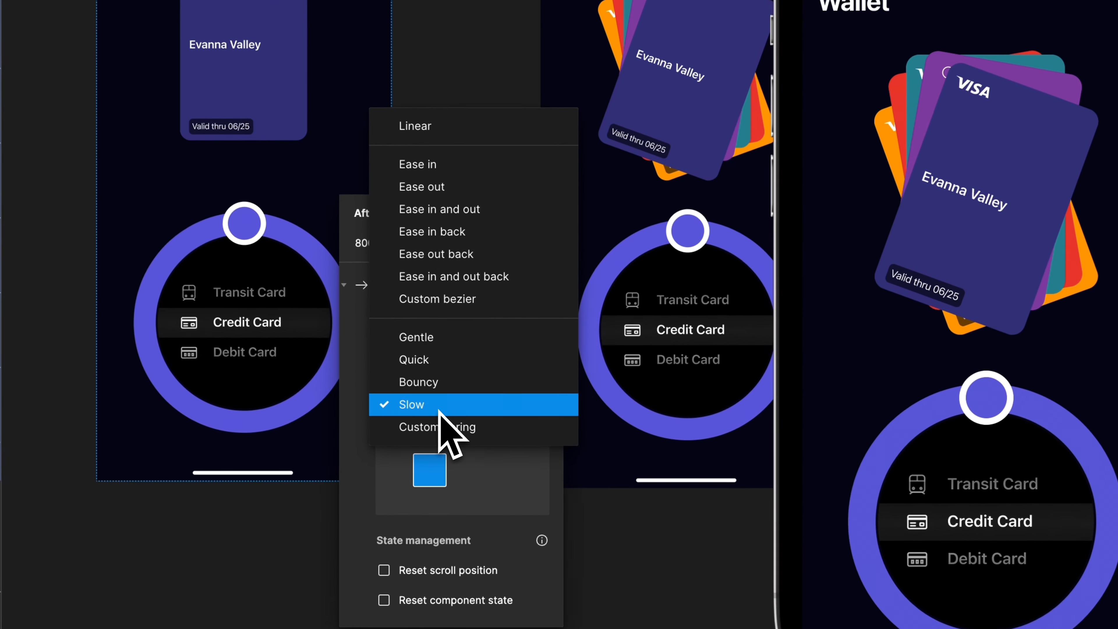
{"action": "left_click", "coordinate": [447, 338]}
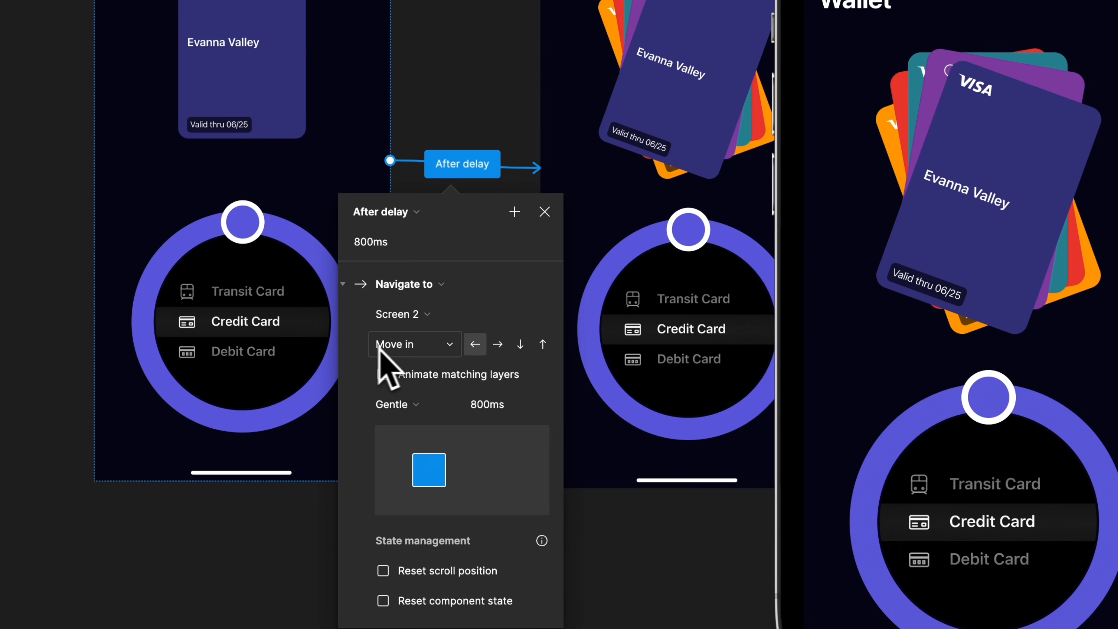
{"action": "left_click", "coordinate": [390, 343]}
{"action": "left_click", "coordinate": [447, 309]}
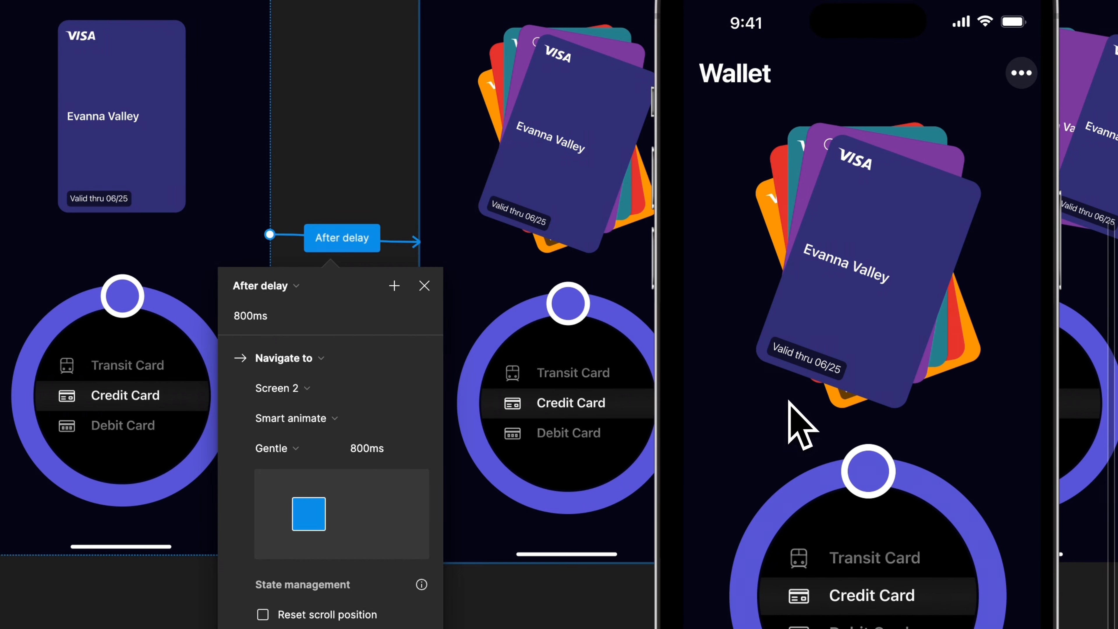
Try delays of 1200ms and 100ms on the Screen 1 to Screen 2 connection.
{"action": "left_click", "coordinate": [241, 316]}
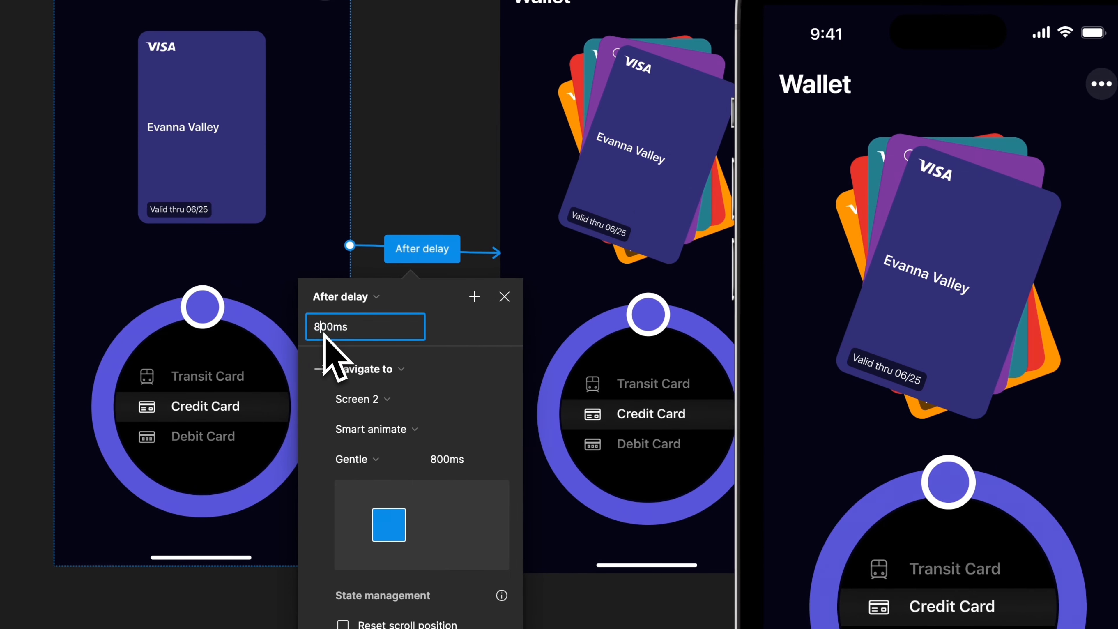
{"action": "left_click_drag", "start_coordinate": [324, 335], "coordinate": [314, 331]}
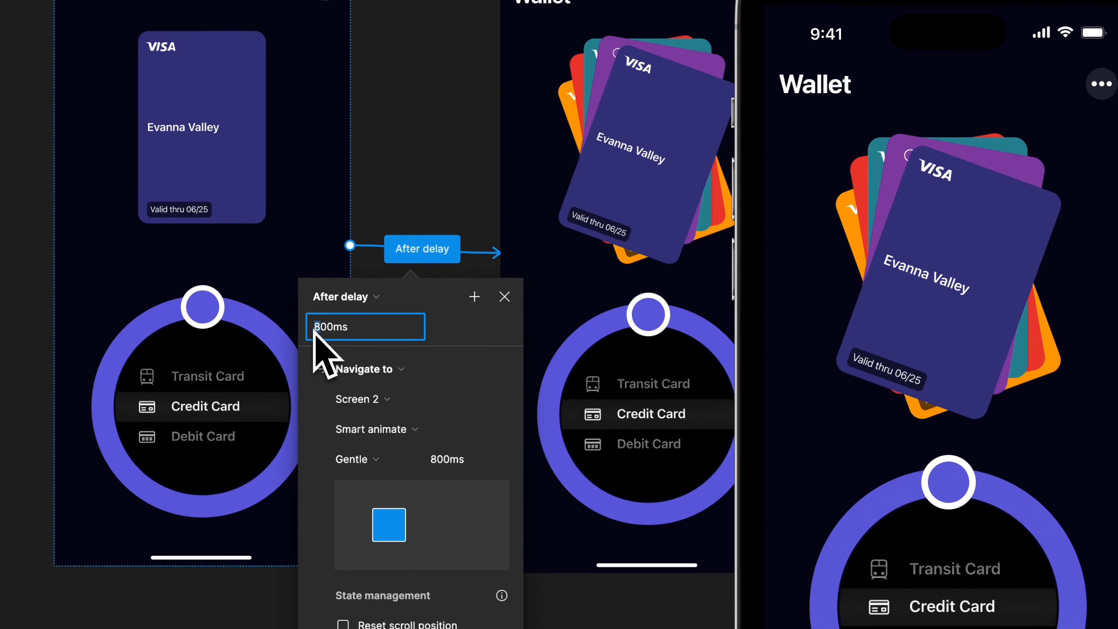
{"action": "key", "text": "Return"}
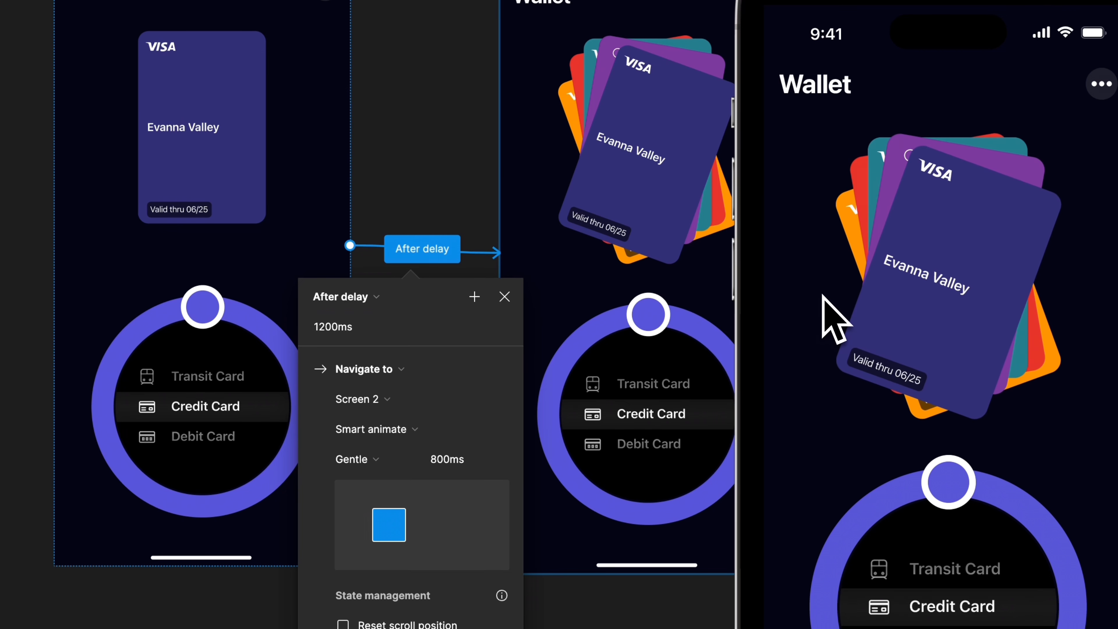
{"action": "left_click", "coordinate": [326, 327]}
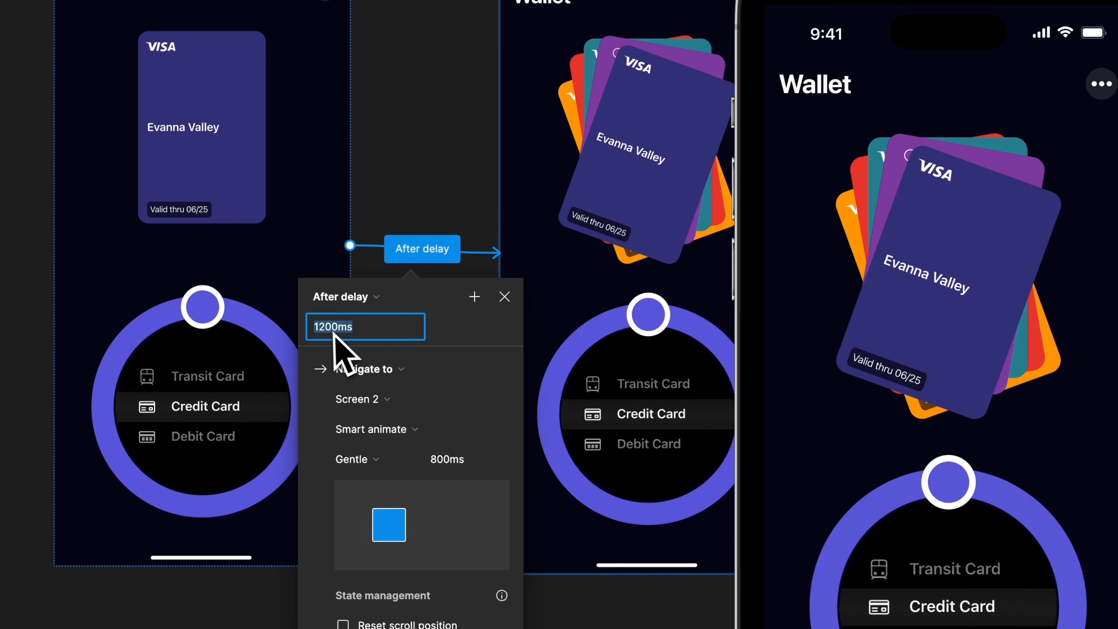
{"action": "left_click", "coordinate": [319, 328]}
{"action": "key", "text": "shift+Right"}
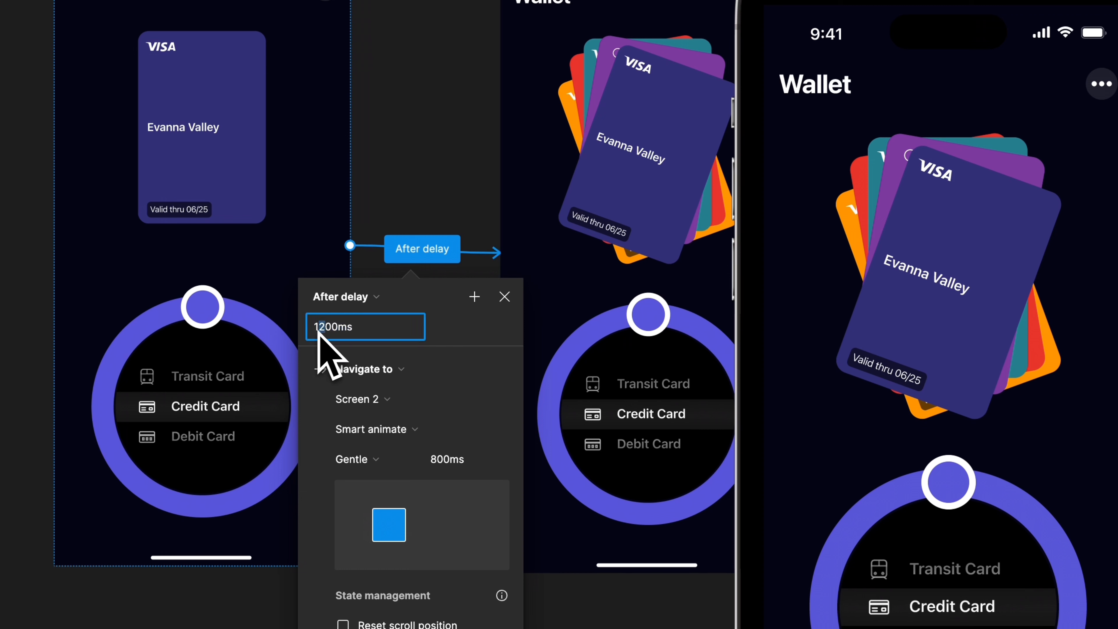
{"action": "key", "text": "BackSpace"}
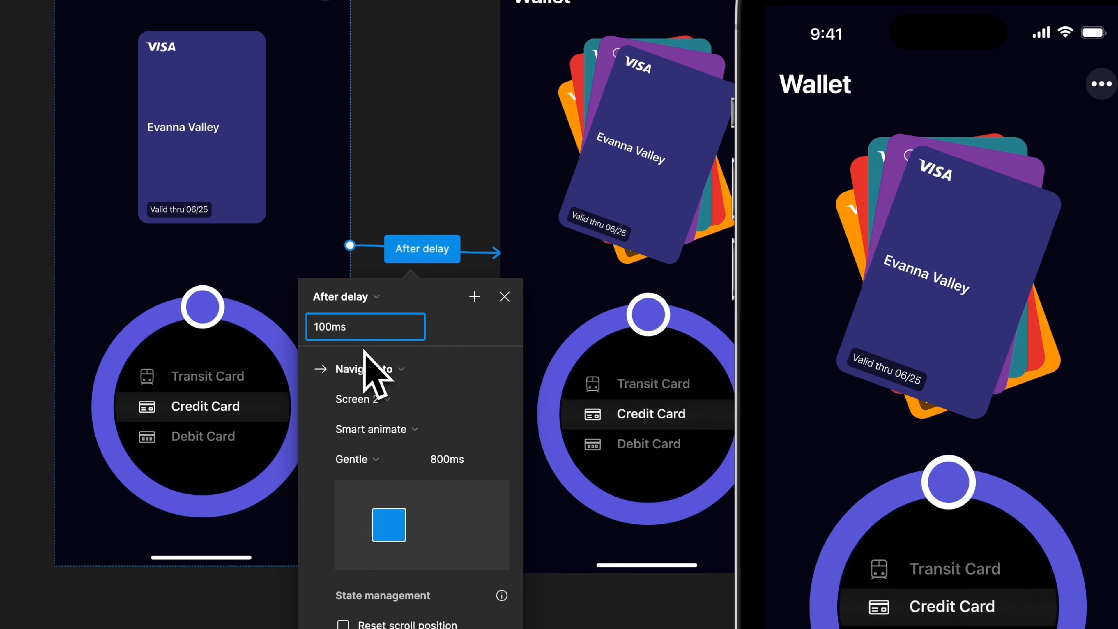
{"action": "key", "text": "Return"}
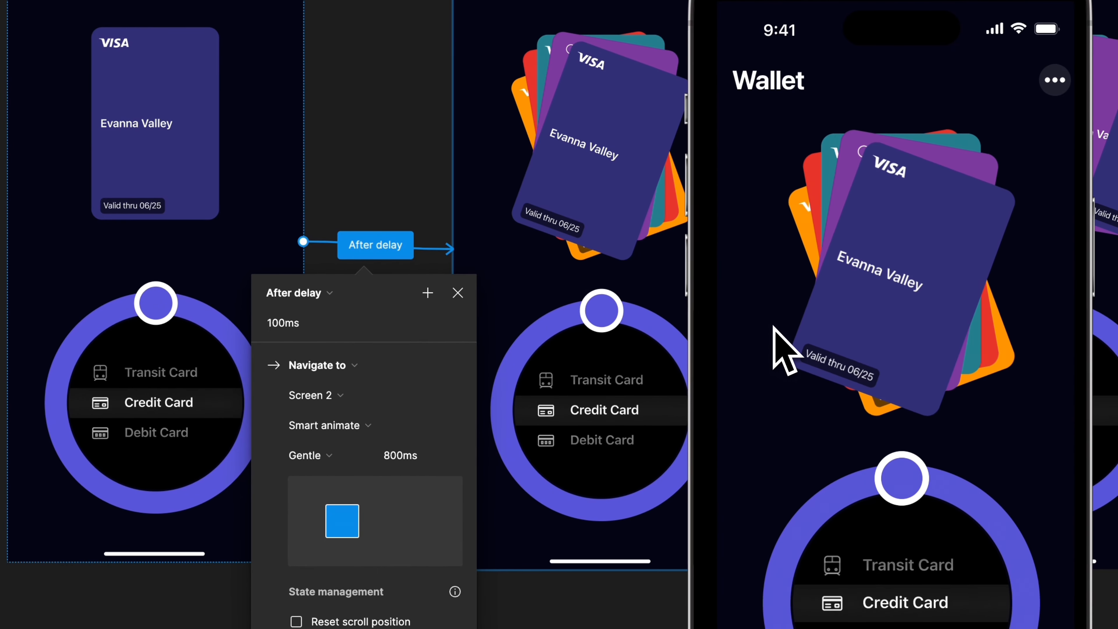
Restore the 800ms delay on the Screen 1 to Screen 2 connection.
{"action": "left_click", "coordinate": [286, 323]}
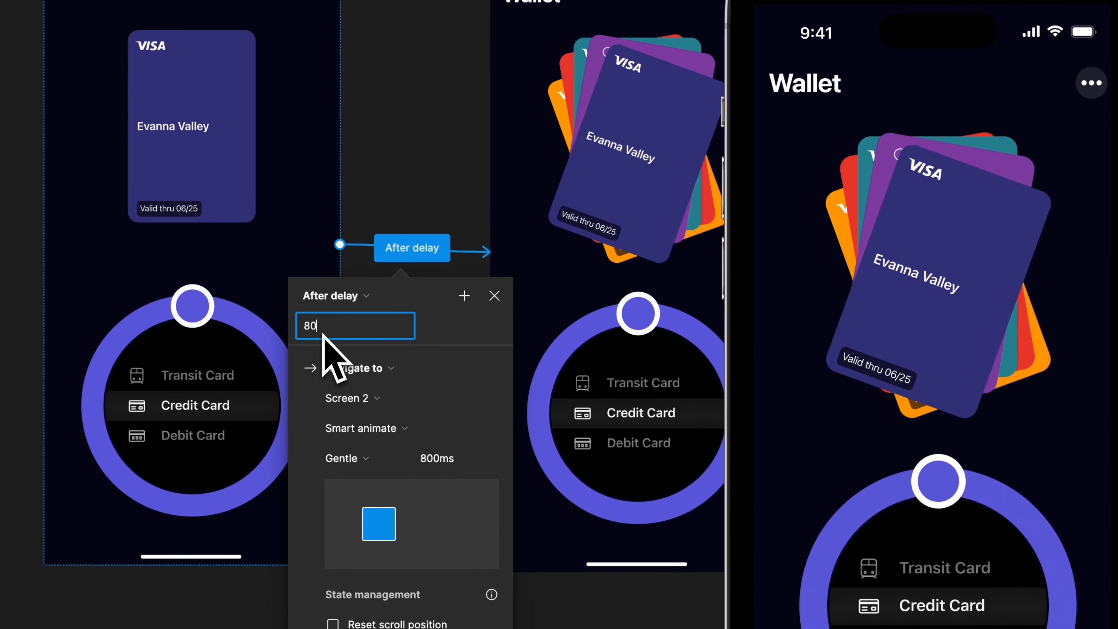
{"action": "key", "text": "Return"}
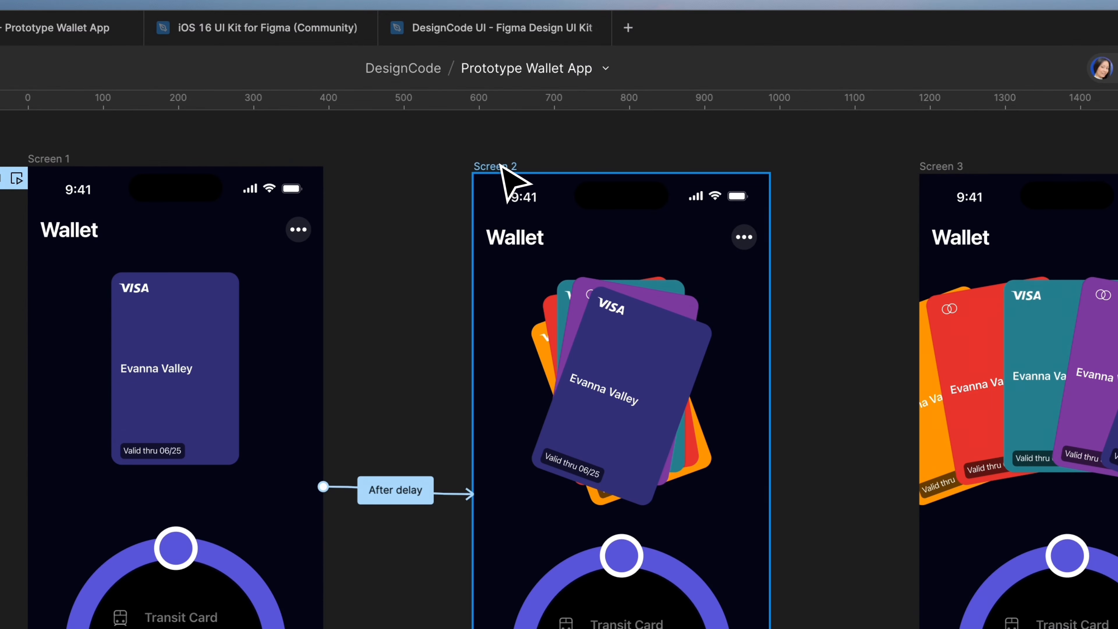
Connect the Screen 2 frame to Screen 3 with an After delay trigger.
{"action": "left_click", "coordinate": [502, 165]}
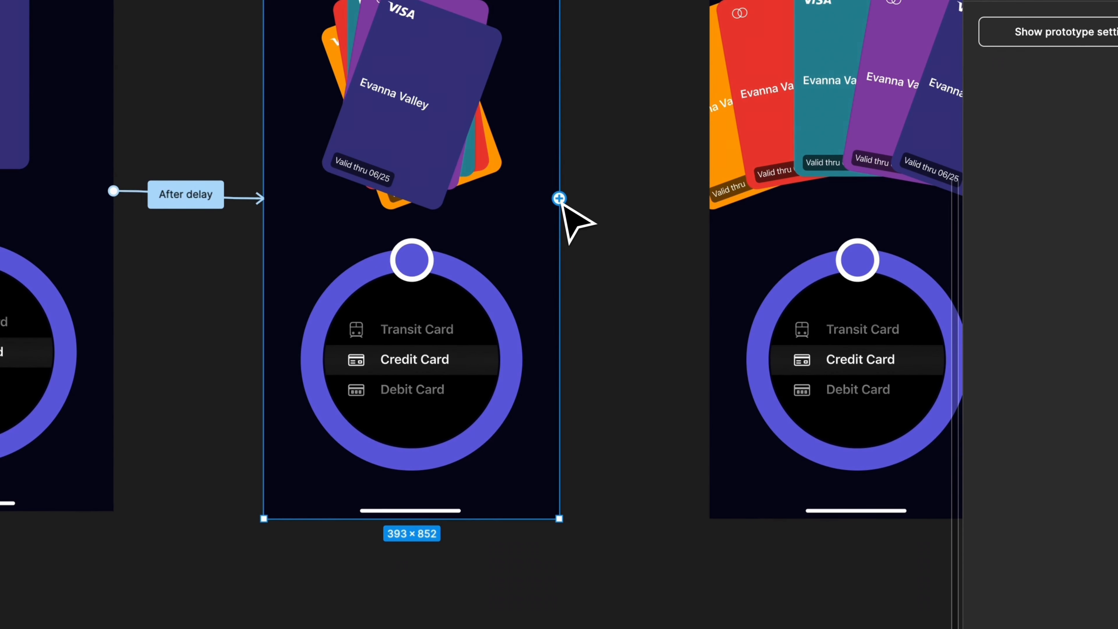
{"action": "left_click_drag", "start_coordinate": [559, 199], "coordinate": [726, 233]}
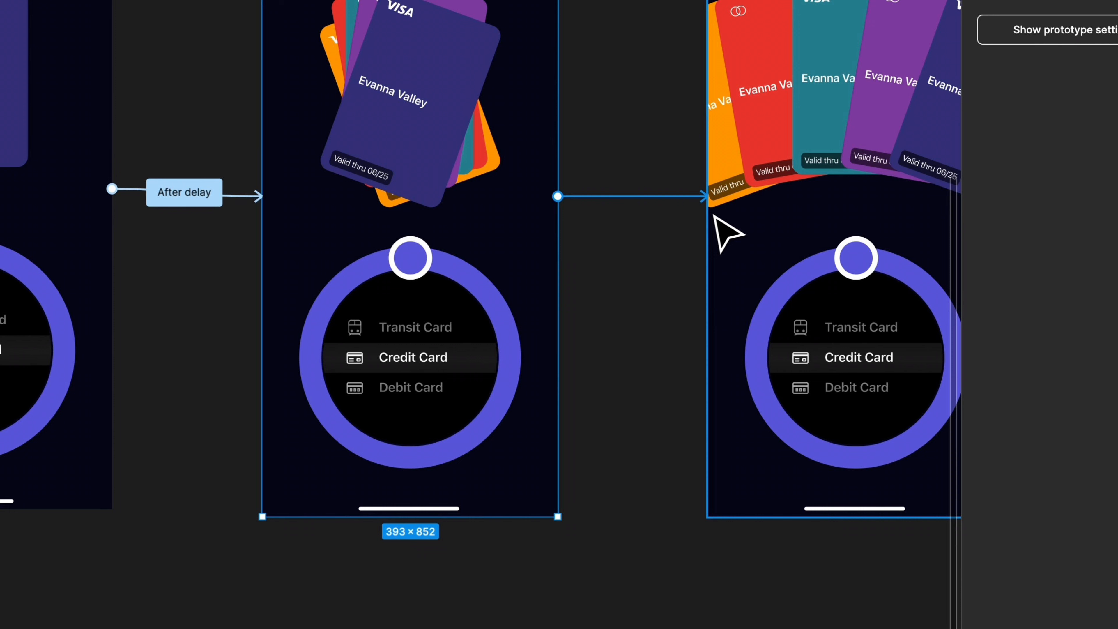
{"action": "left_click_drag", "start_coordinate": [714, 215], "coordinate": [716, 213]}
{"action": "left_click", "coordinate": [659, 247]}
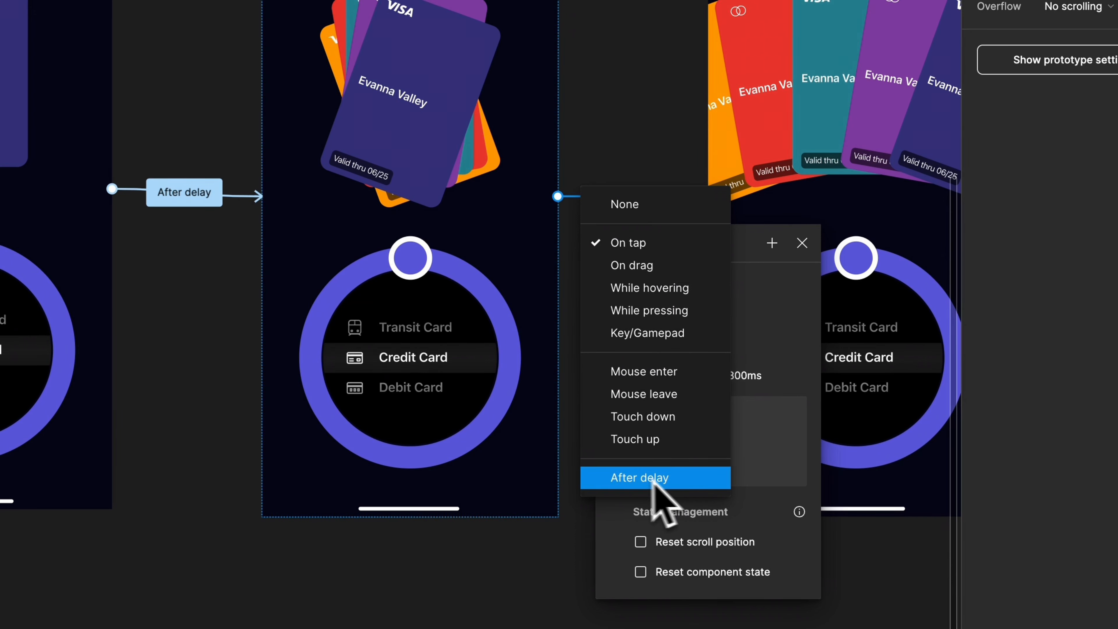
{"action": "left_click", "coordinate": [668, 478]}
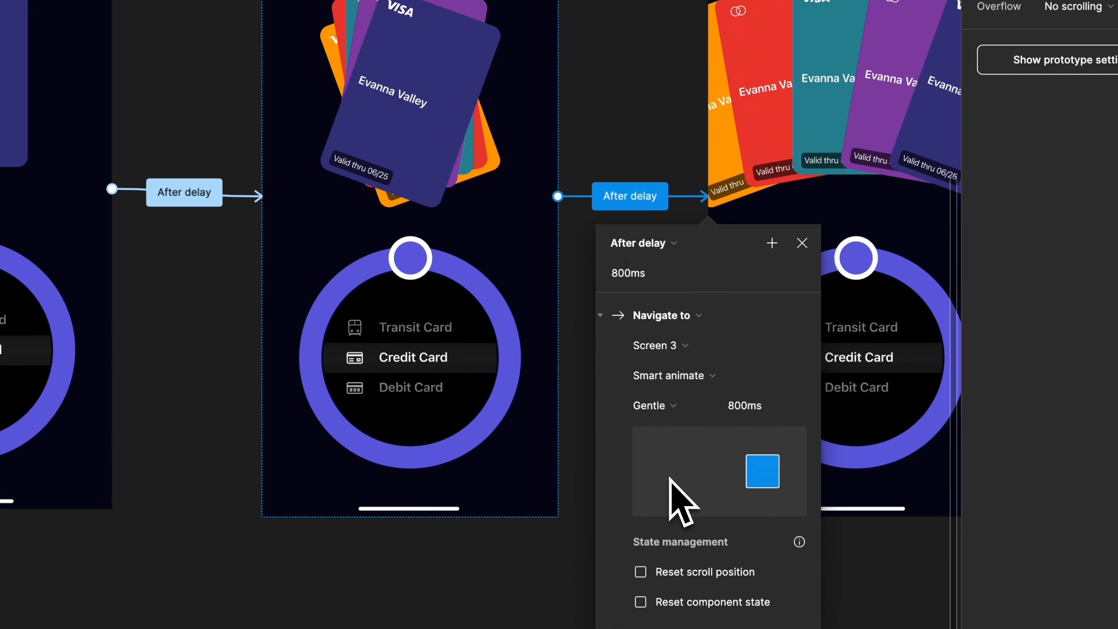
Set the delay of the Screen 2 to Screen 3 connection to 100ms.
{"action": "left_click", "coordinate": [625, 274]}
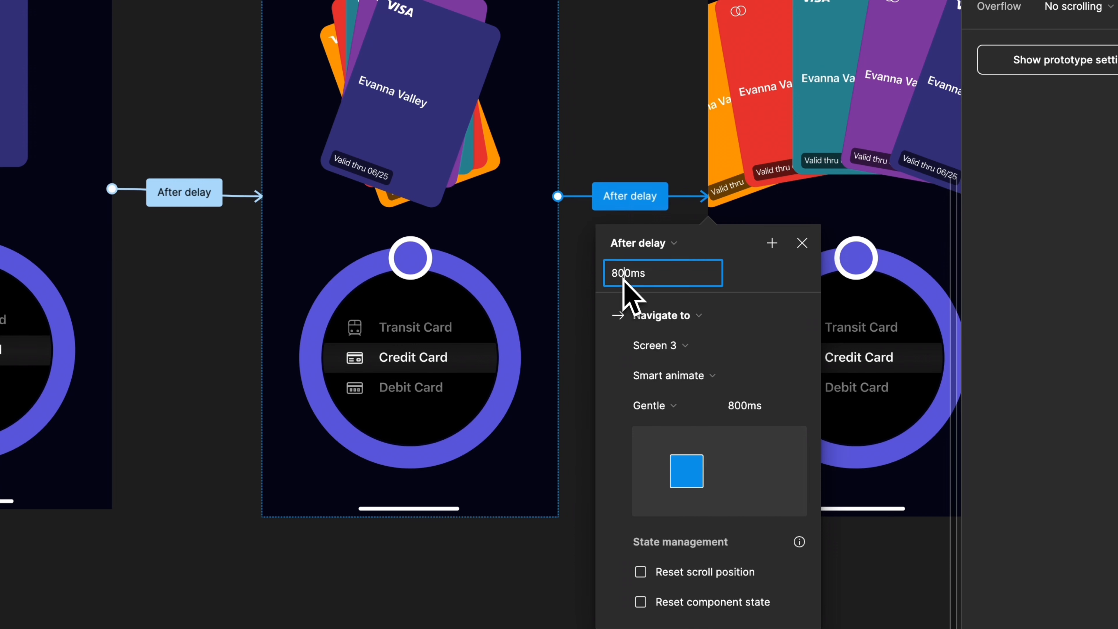
{"action": "left_click", "coordinate": [619, 275]}
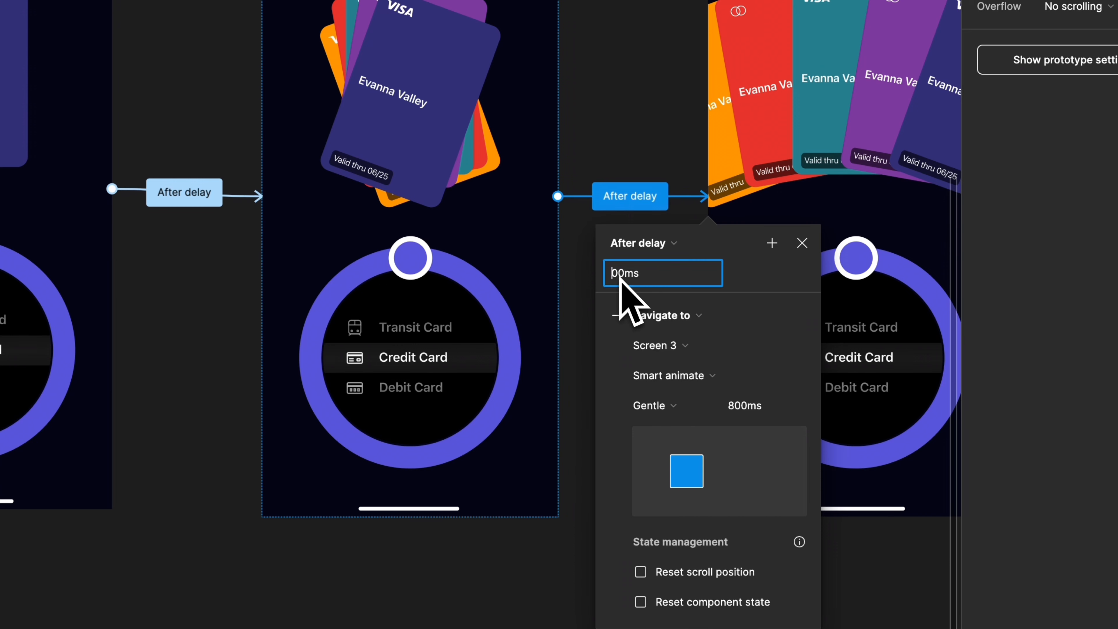
{"action": "type", "text": "1"}
{"action": "key", "text": "Return"}
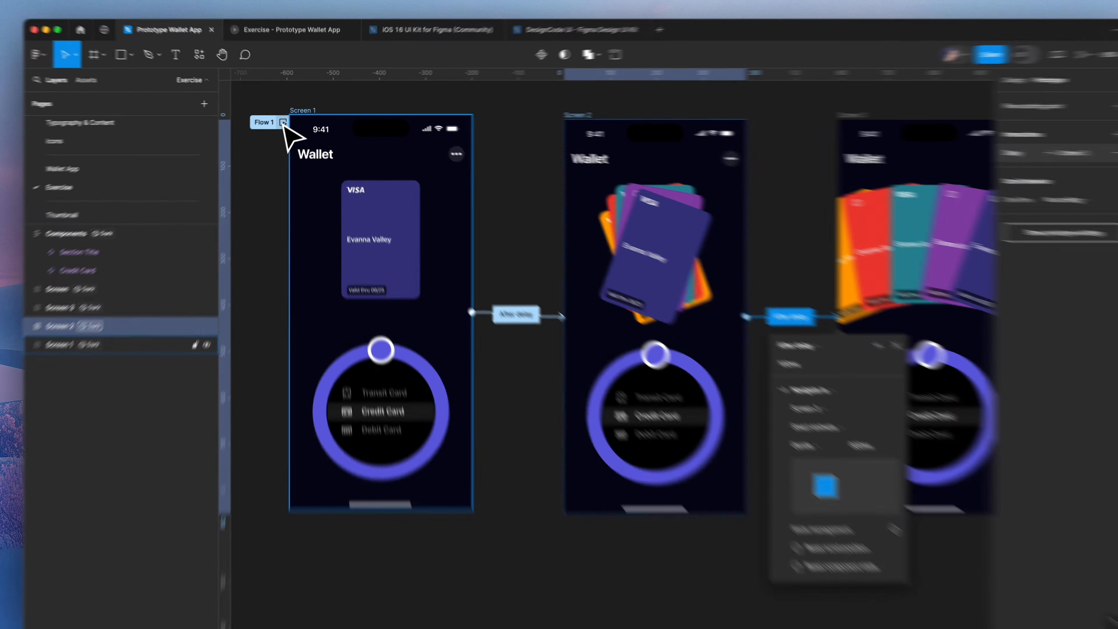
Present the wallet prototype and restart it to check the animation from Screen 1 through Screen 3.
{"action": "left_click", "coordinate": [286, 123]}
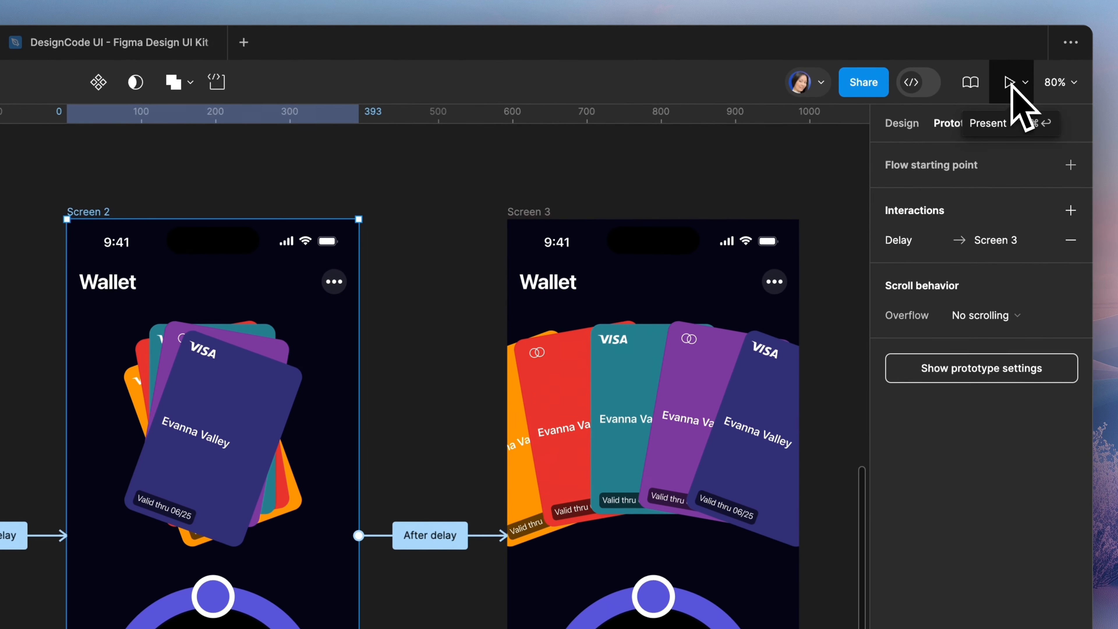
{"action": "left_click", "coordinate": [1011, 59]}
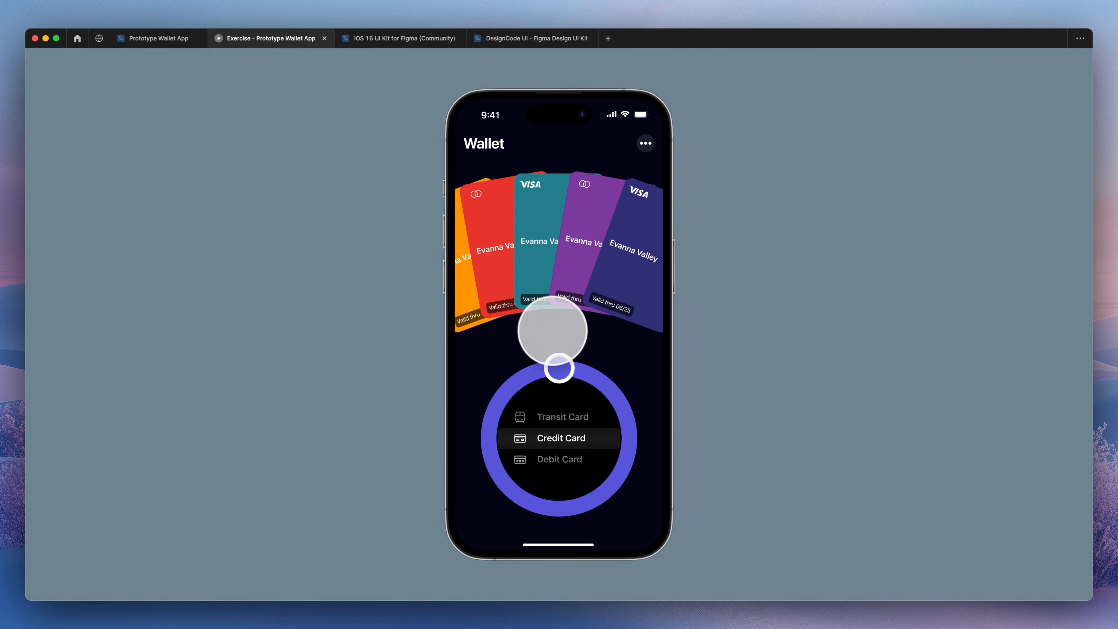
{"action": "key", "text": "r"}
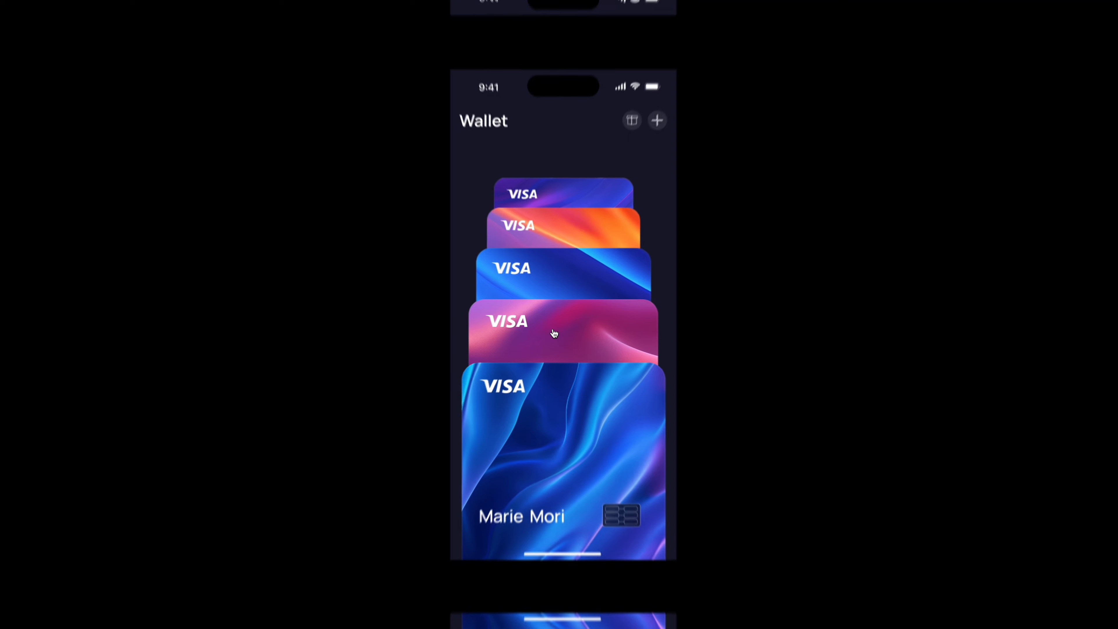
Try out the finished wallet prototypes by cycling through the stacked cards and bringing the teal card of the fan forward.
{"action": "left_click", "coordinate": [554, 332]}
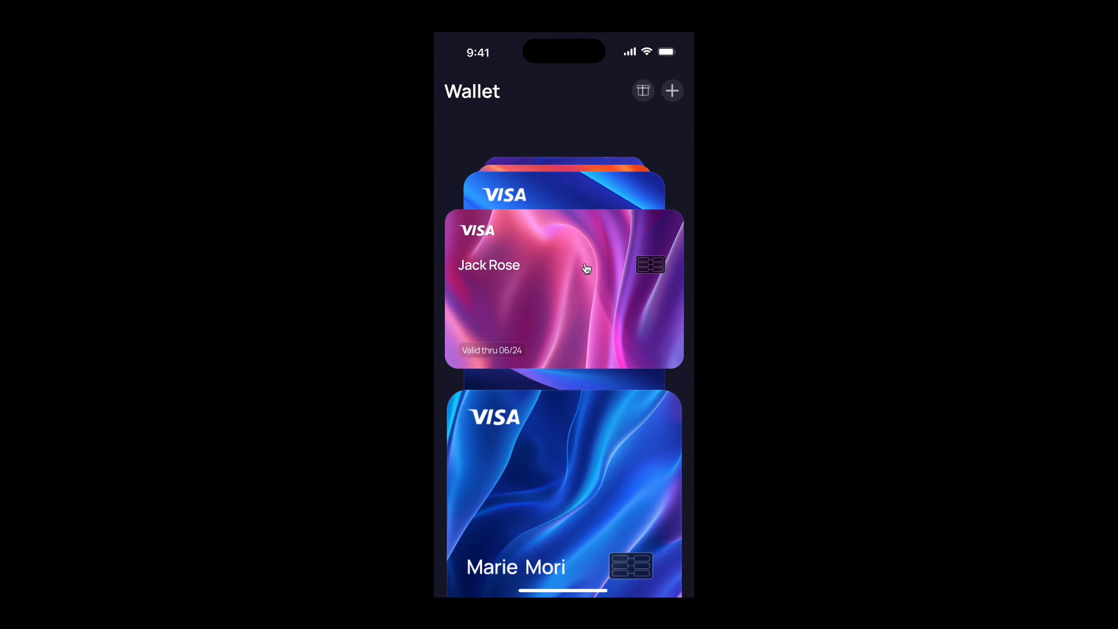
{"action": "left_click_drag", "start_coordinate": [586, 269], "coordinate": [586, 357]}
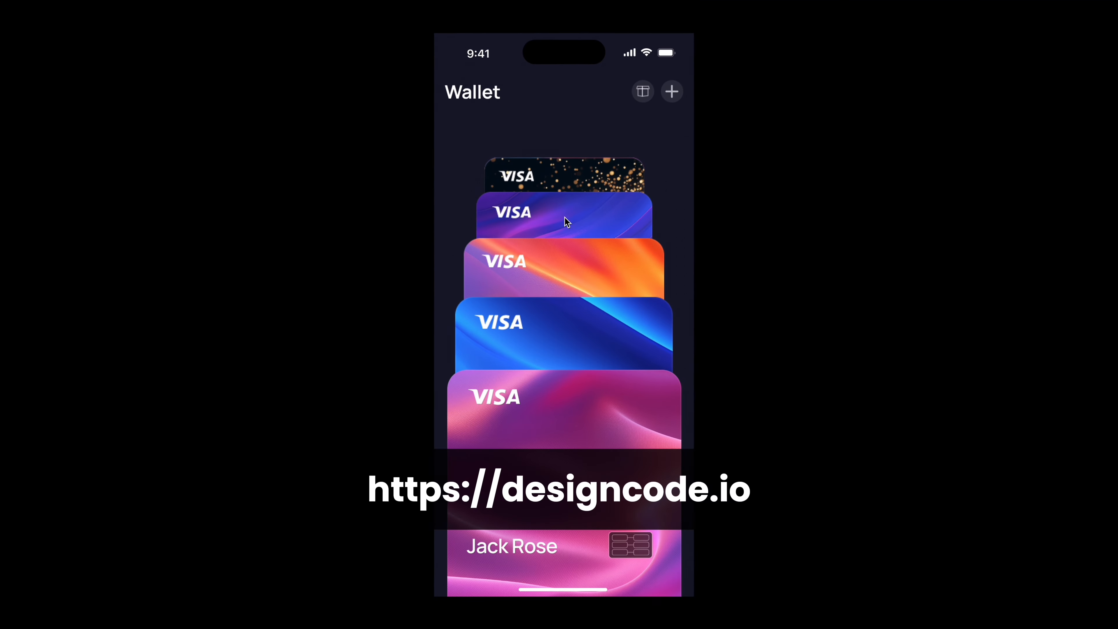
{"action": "left_click_drag", "start_coordinate": [561, 214], "coordinate": [556, 288]}
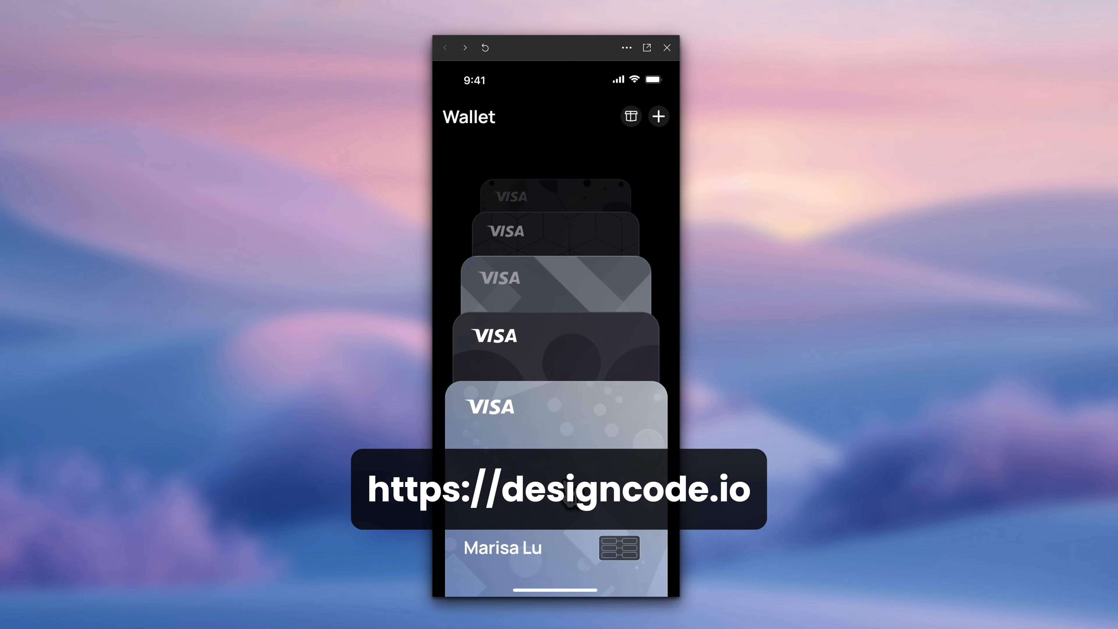
{"action": "left_click_drag", "start_coordinate": [566, 362], "coordinate": [558, 481]}
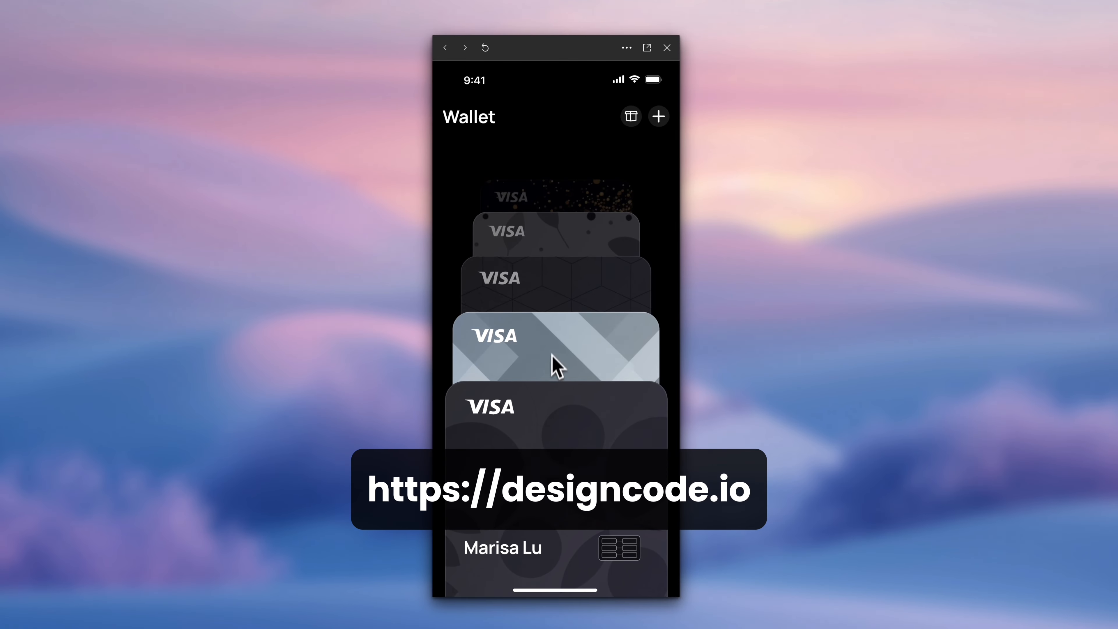
{"action": "left_click_drag", "start_coordinate": [552, 354], "coordinate": [549, 406]}
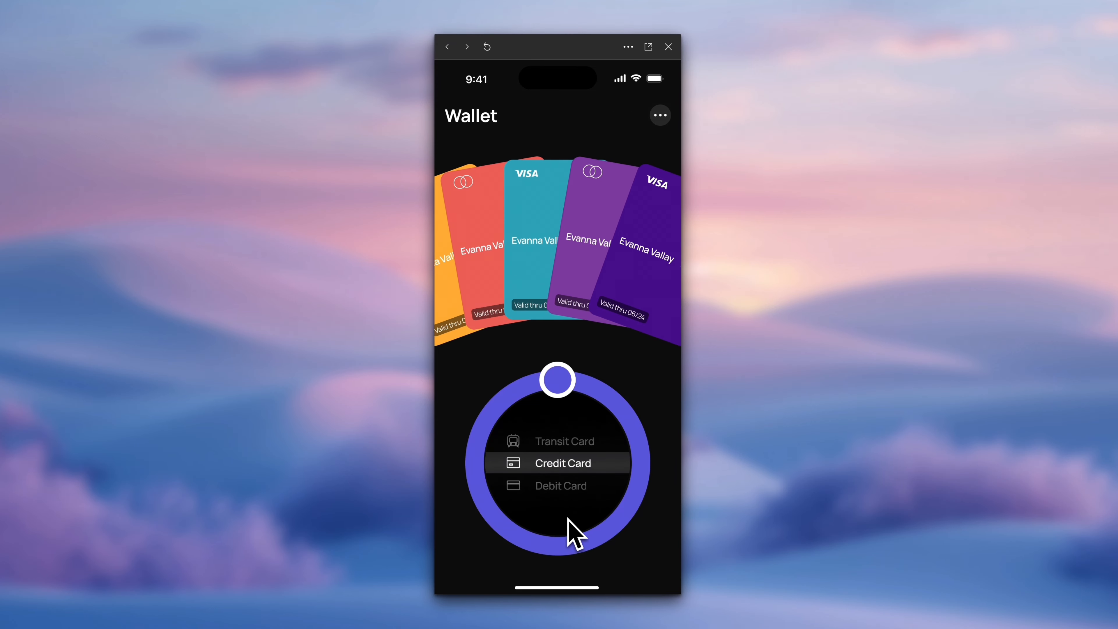
{"action": "left_click", "coordinate": [523, 292]}
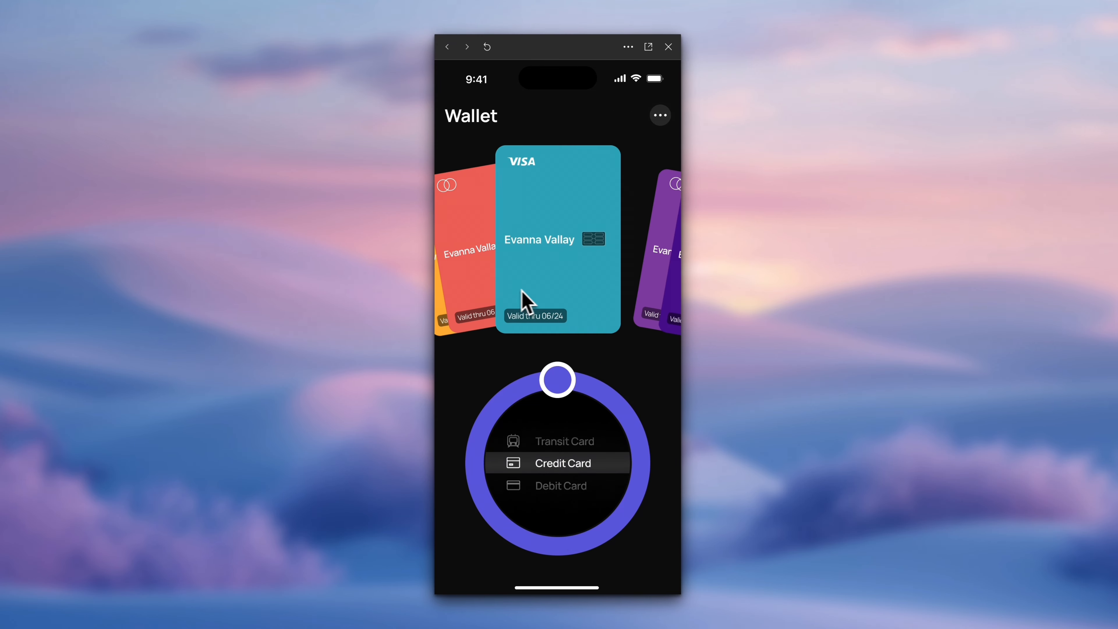